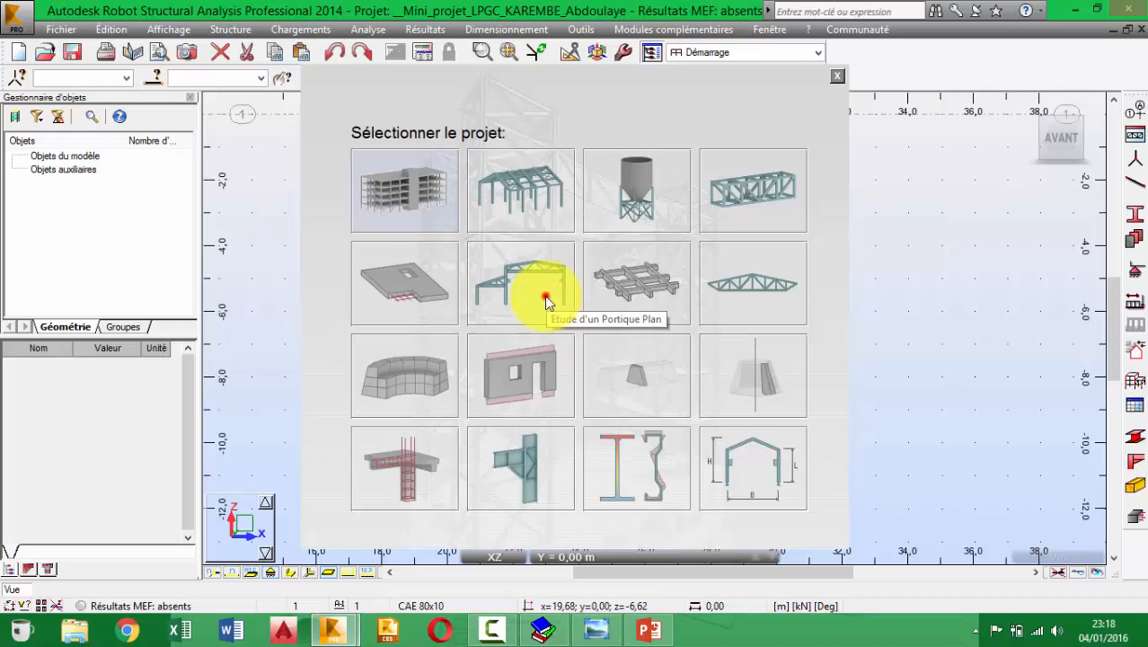
# Step: Start a new plane frame project and save it in the _02_CM folder, replacing the existing non-3D __Mini_projet_LPGC file
pyautogui.click(645, 353)
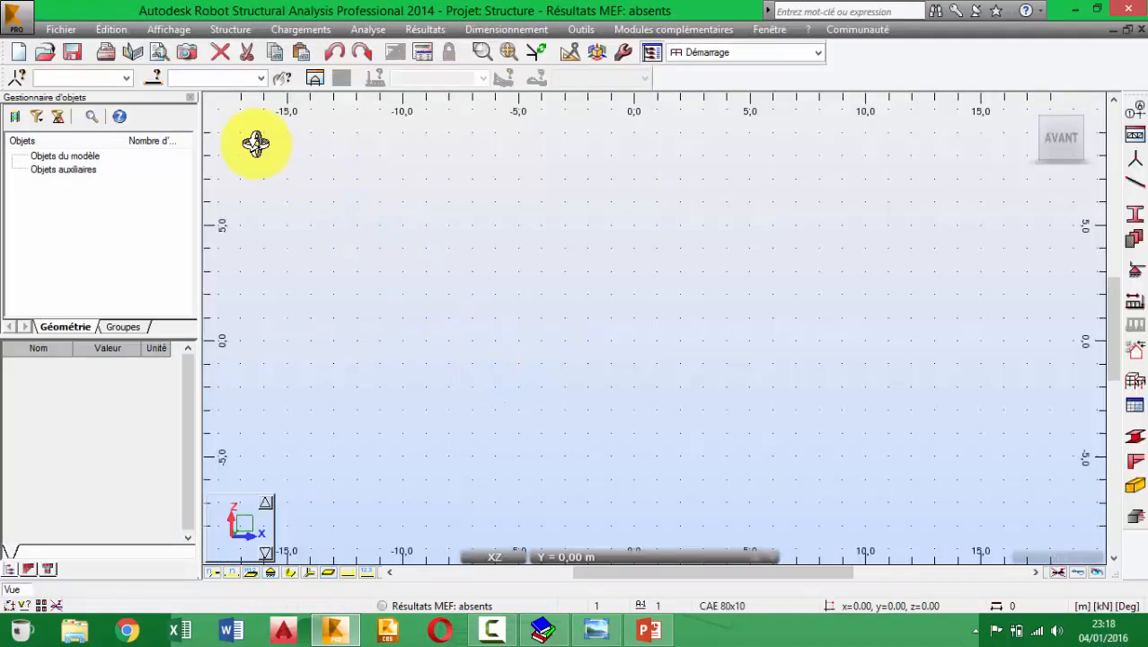
pyautogui.click(75, 53)
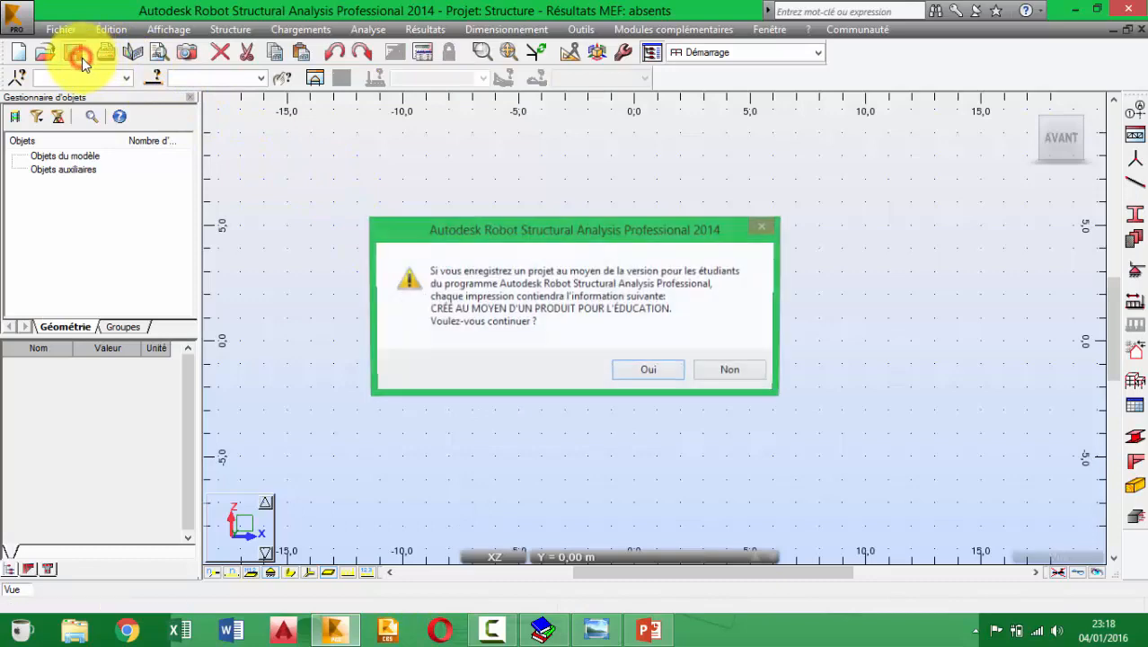
pyautogui.click(647, 369)
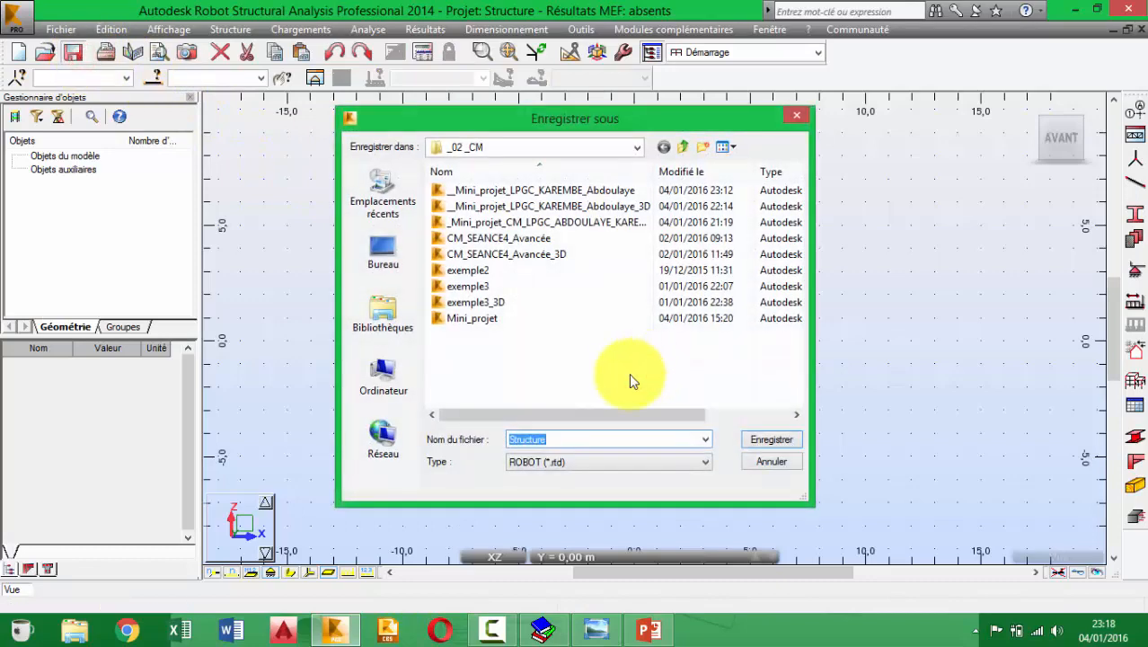
pyautogui.click(555, 191)
pyautogui.click(771, 439)
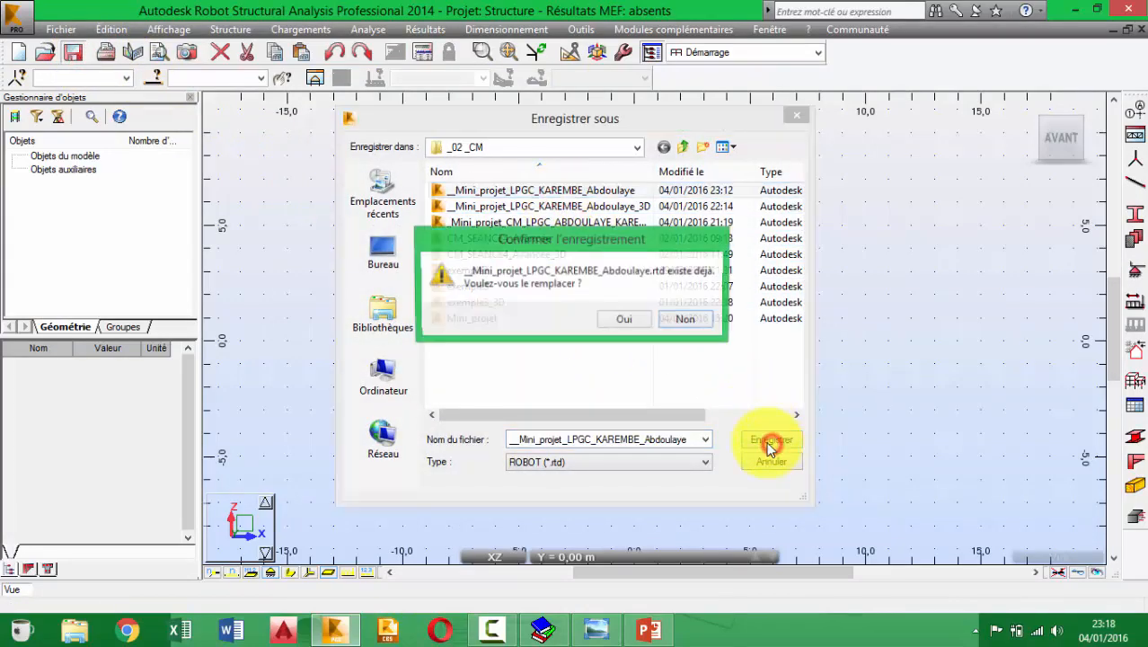
pyautogui.click(636, 317)
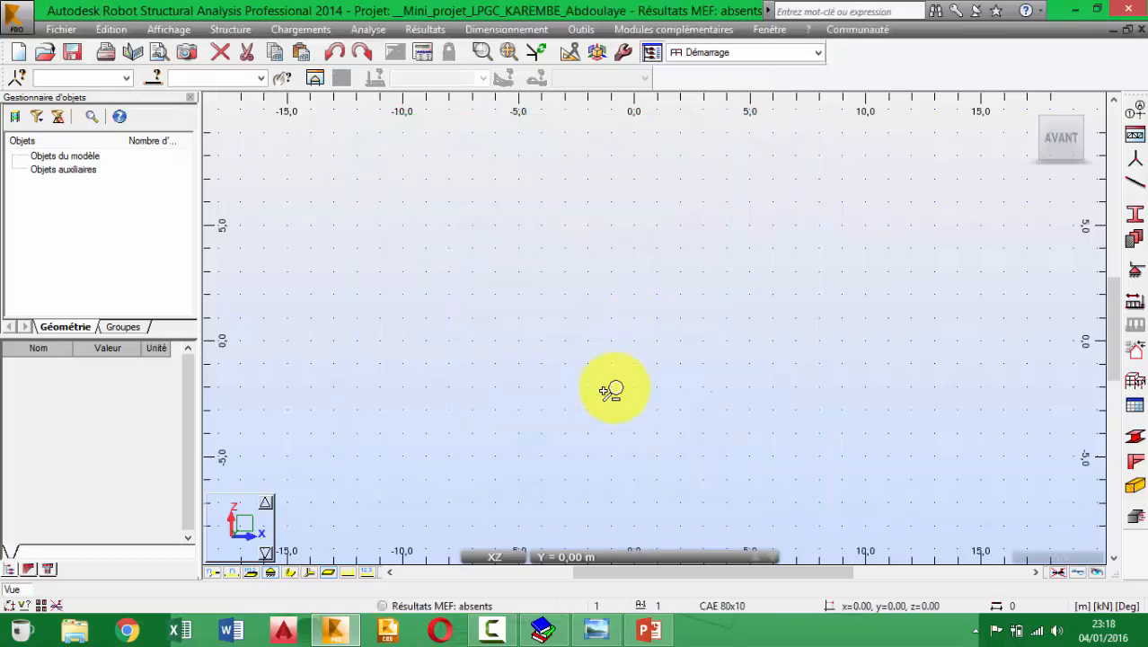
# Step: Set the snow and wind load code to NV65 Maroc in the job preferences
pyautogui.scroll(-1, 552, 268)
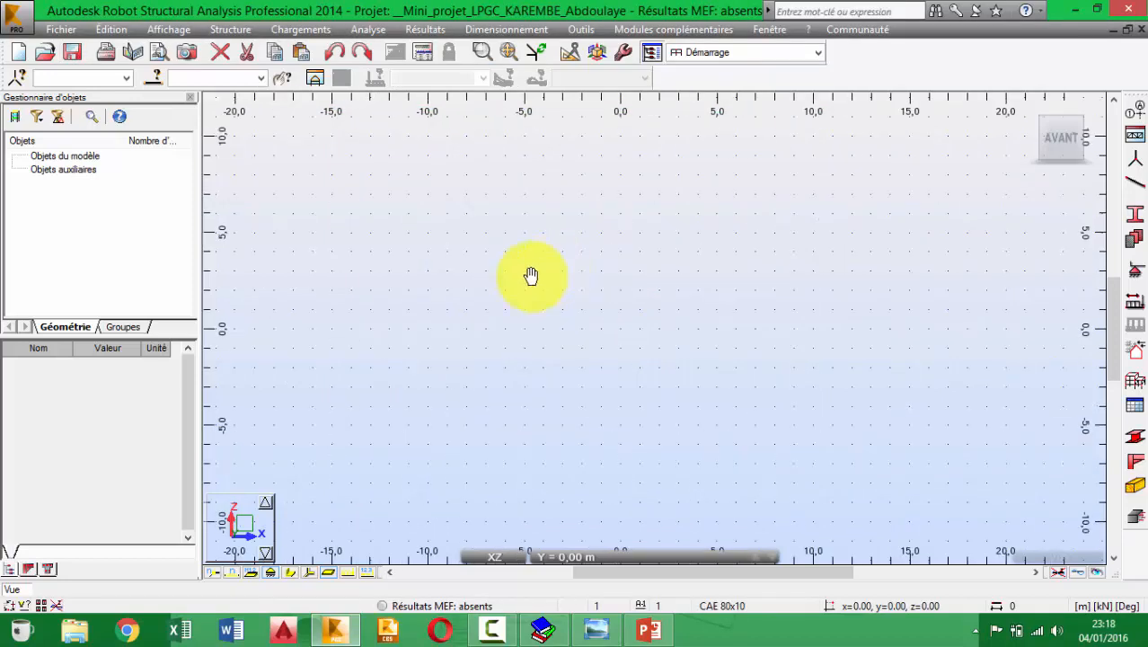
pyautogui.moveTo(544, 271); pyautogui.dragTo(518, 280, button='middle')
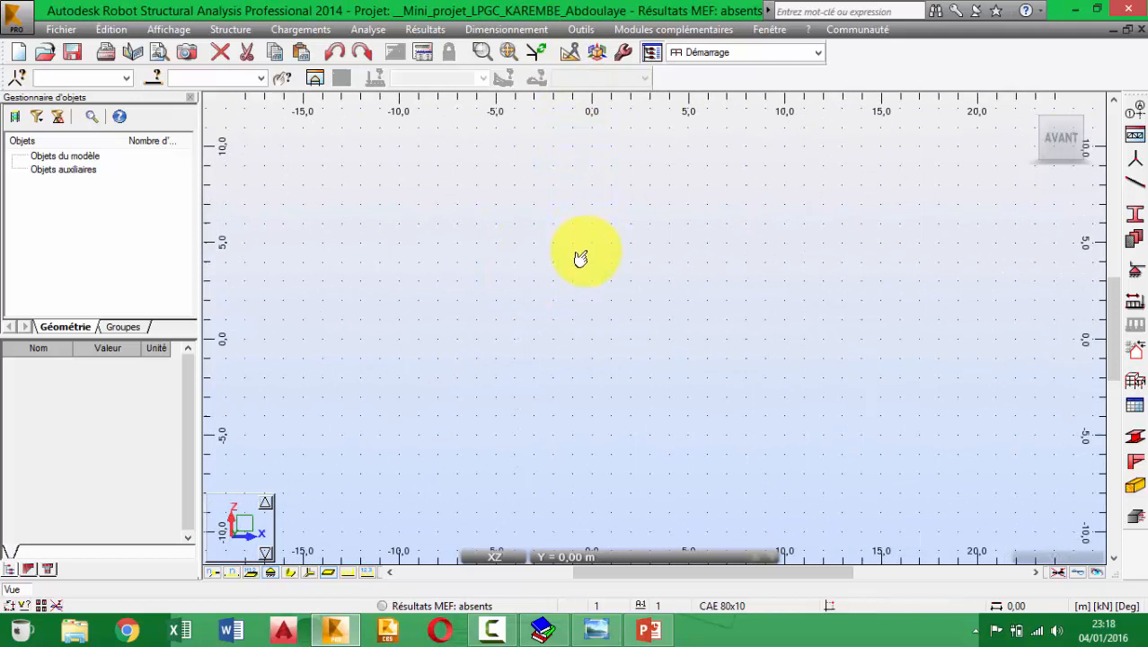
pyautogui.moveTo(613, 331); pyautogui.dragTo(535, 149)
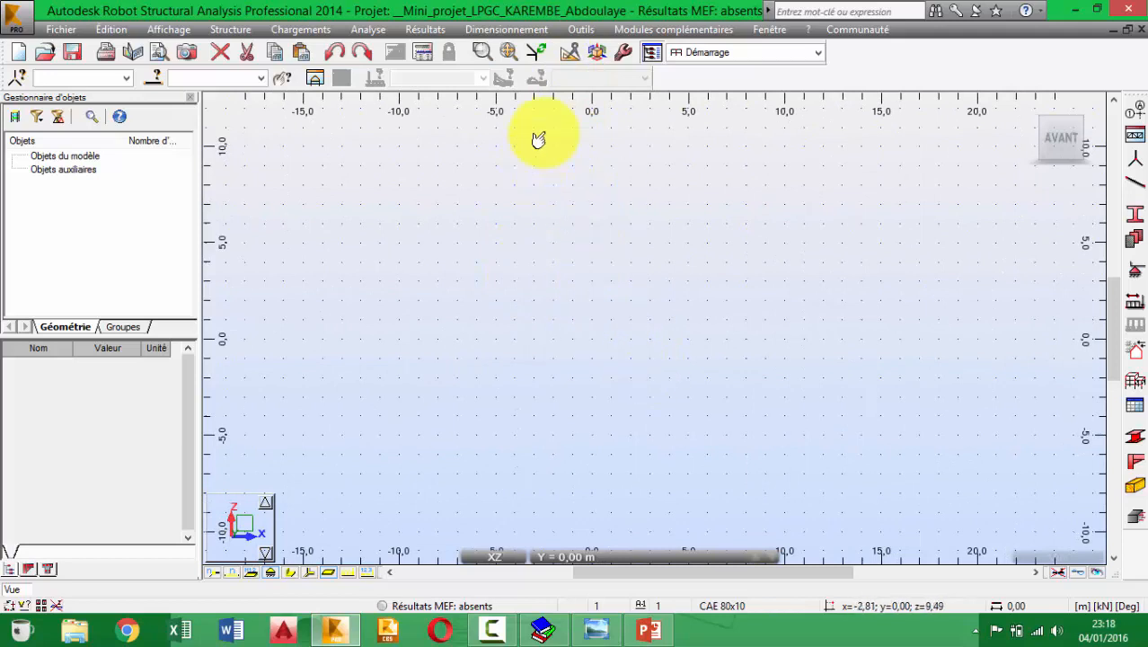
pyautogui.click(573, 28)
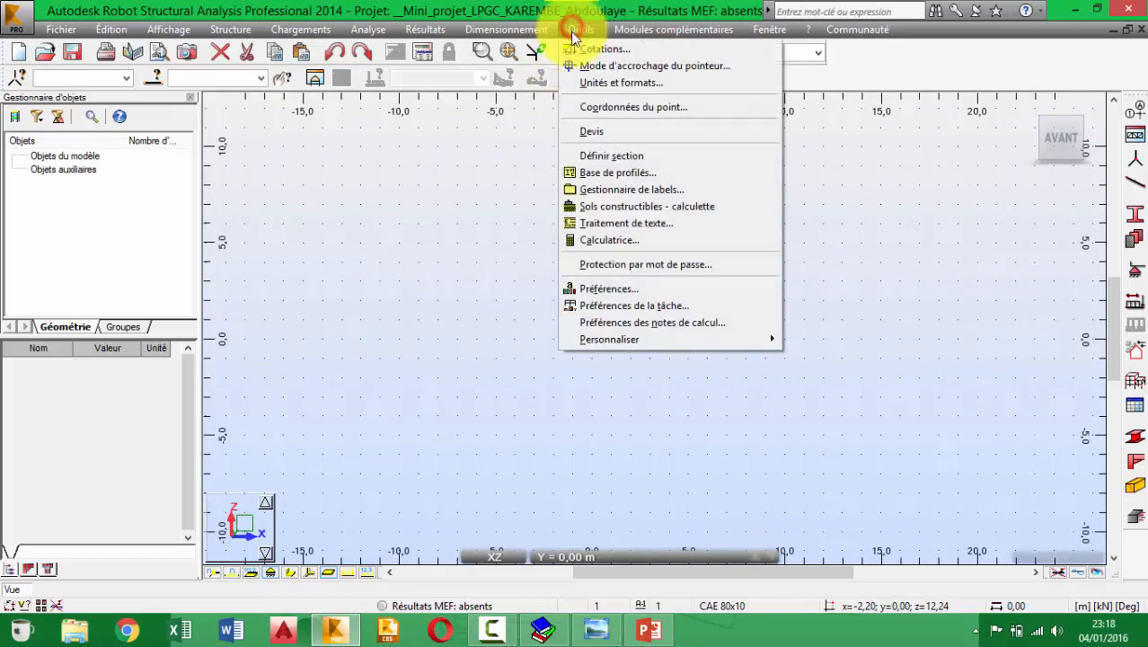
pyautogui.click(643, 307)
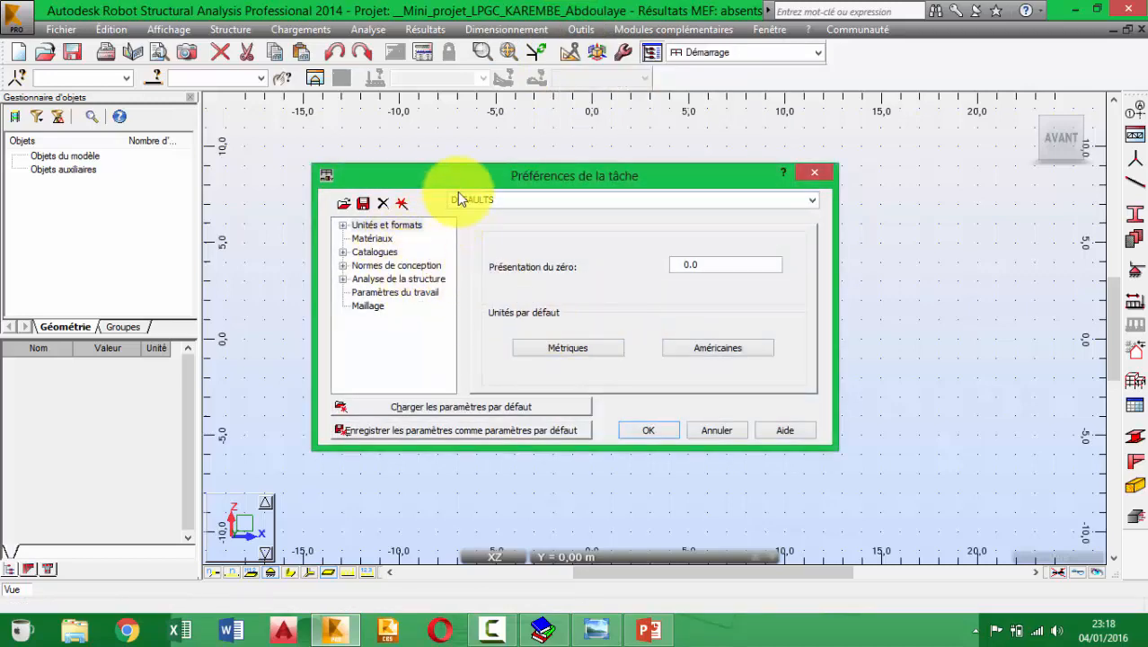
pyautogui.moveTo(461, 182); pyautogui.dragTo(477, 173)
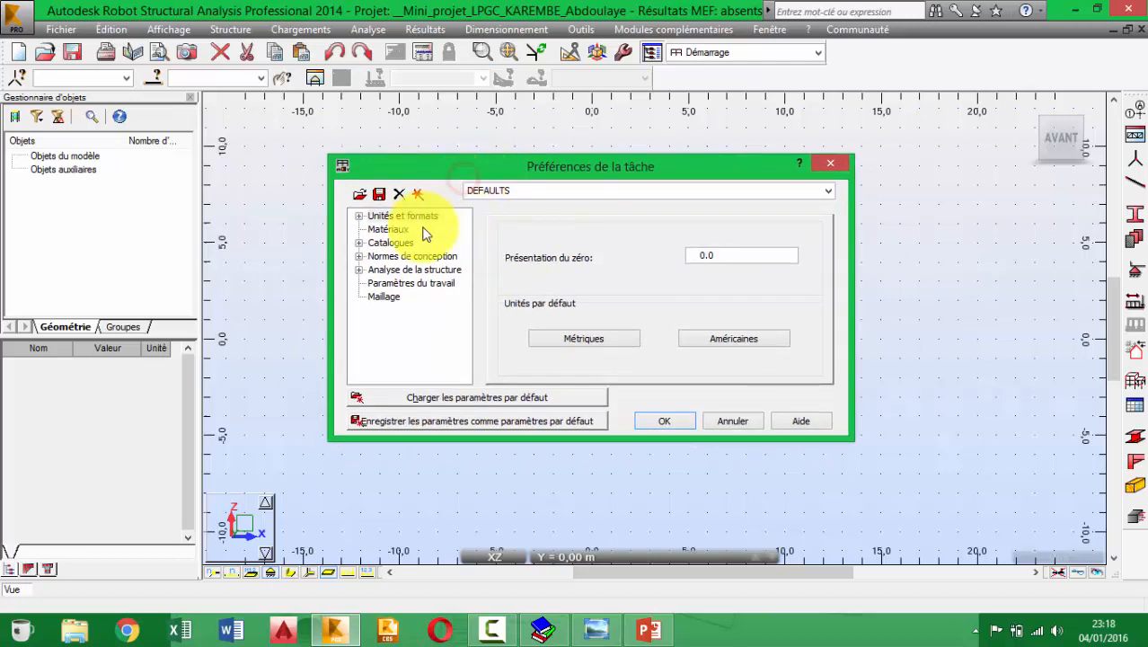
pyautogui.click(359, 256)
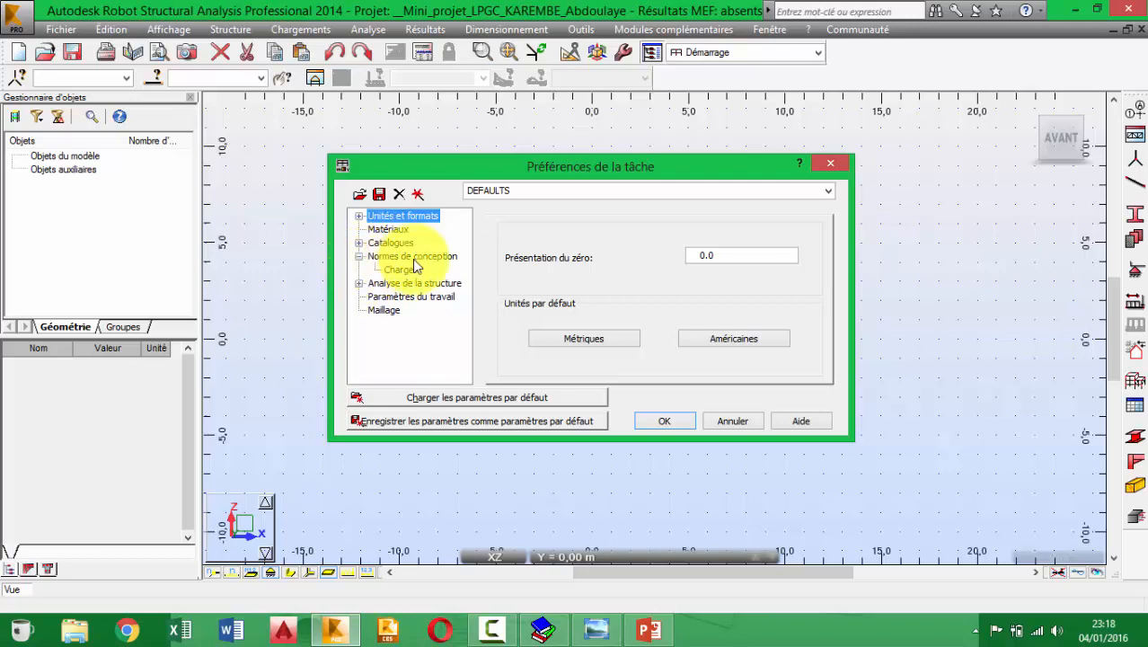
pyautogui.click(395, 270)
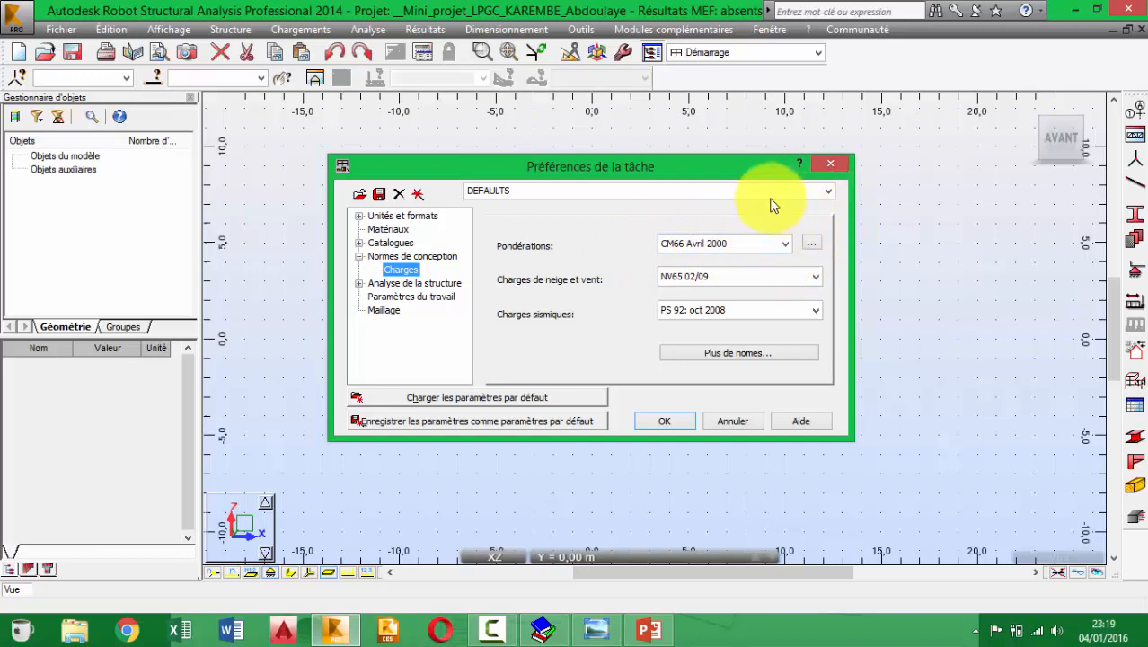
pyautogui.click(751, 283)
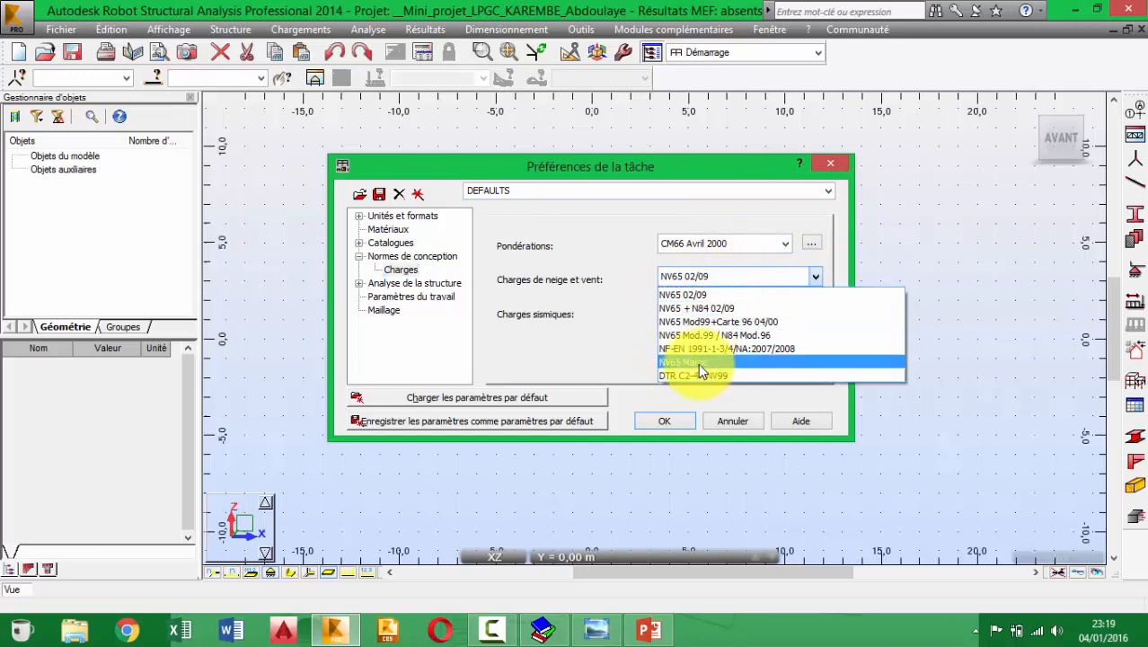
pyautogui.click(697, 364)
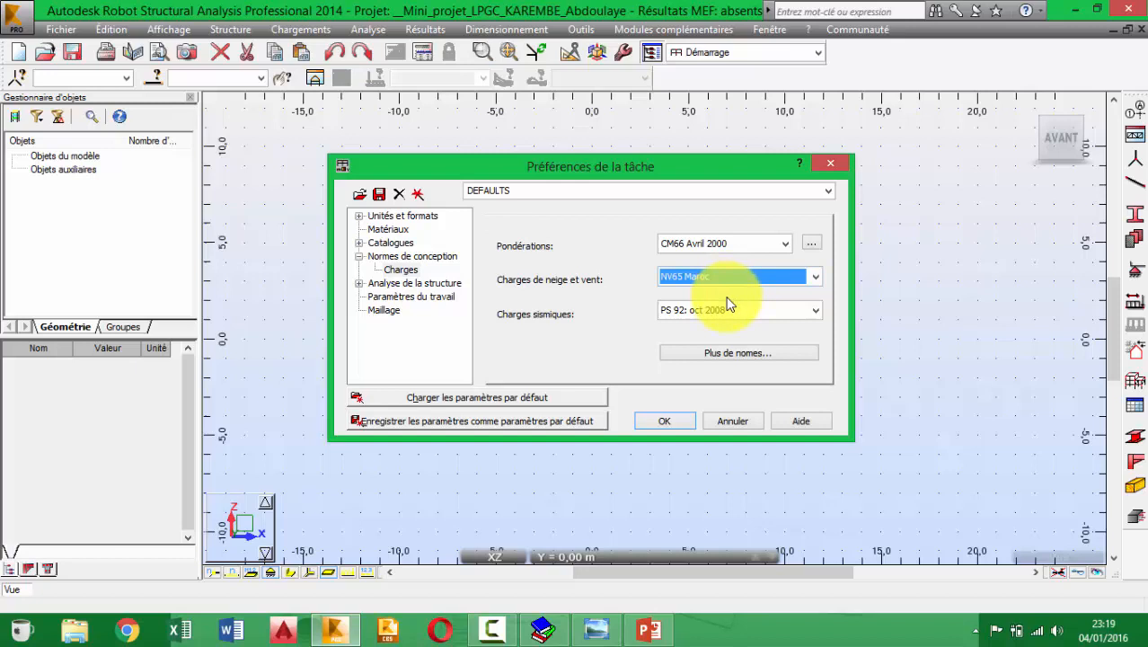
pyautogui.click(671, 419)
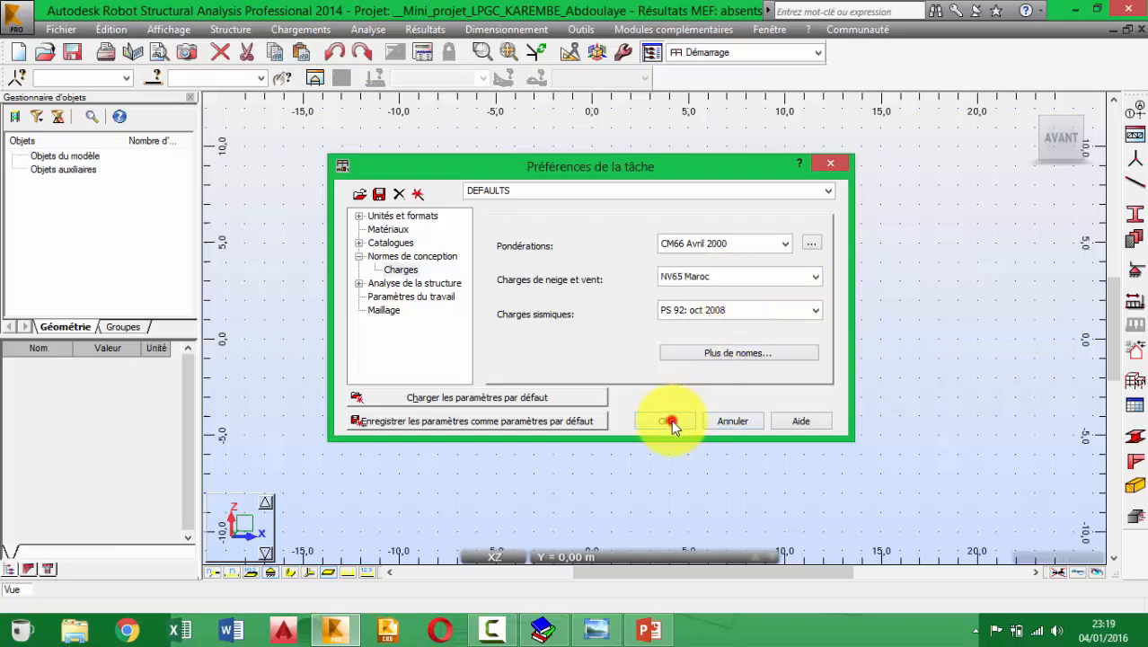
# Step: Define Cartesian construction lines along X from 0.00 m, repeated 2 times at 4 m spacing
pyautogui.click(1134, 109)
pyautogui.moveTo(643, 93); pyautogui.dragTo(806, 175)
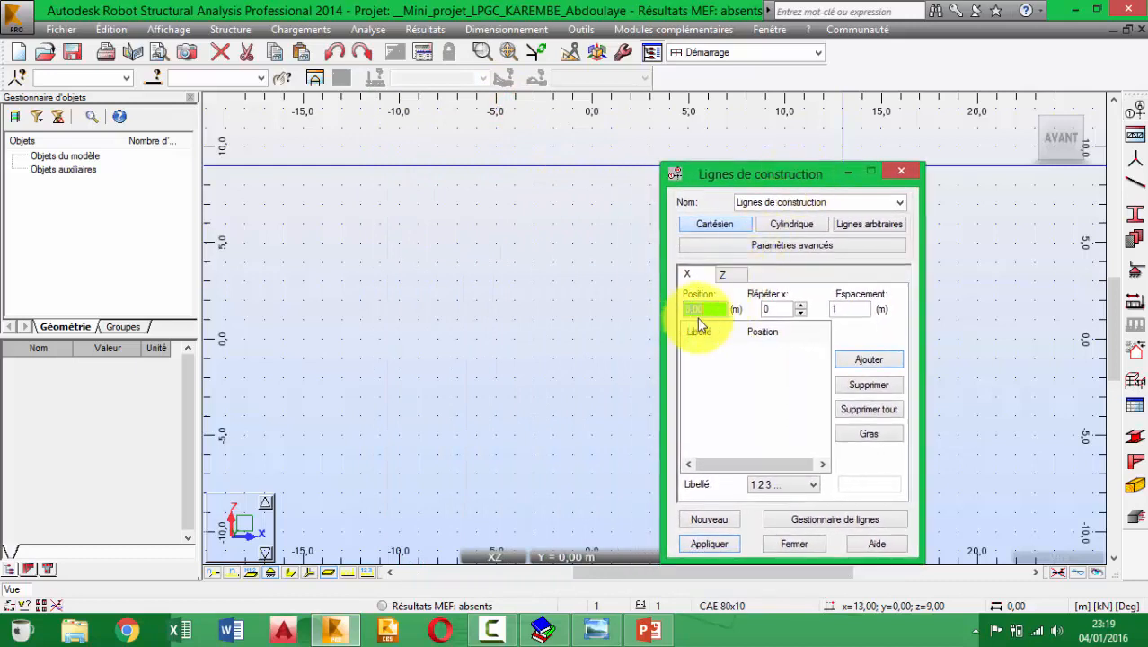
pyautogui.doubleClick(778, 310)
pyautogui.write('2')
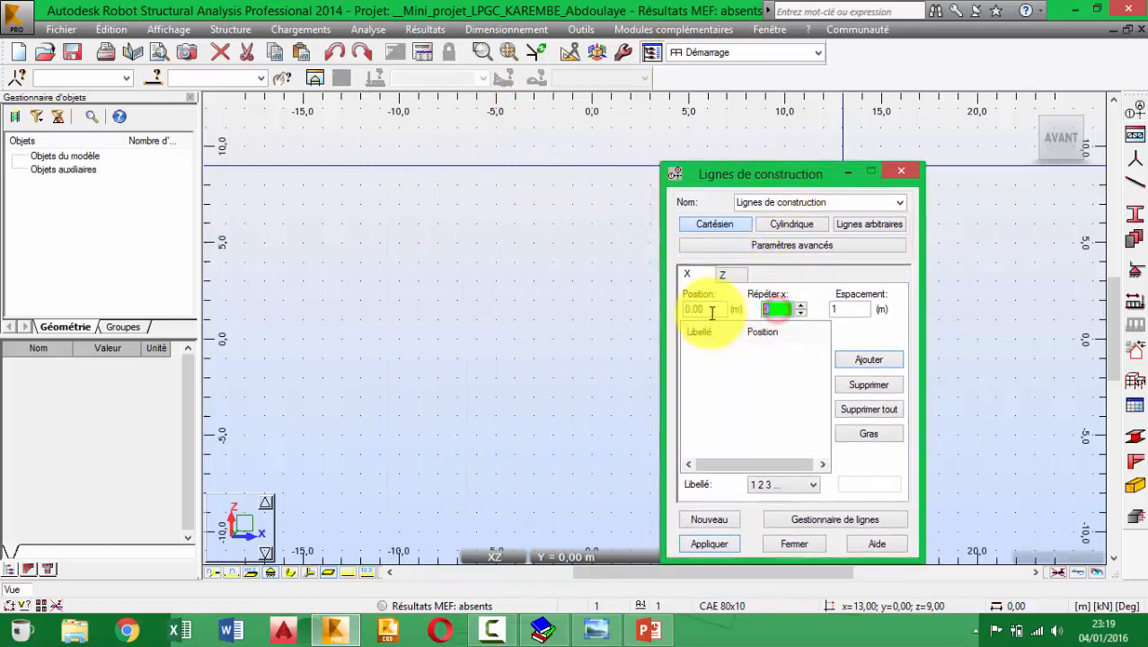
pyautogui.press('Tab')
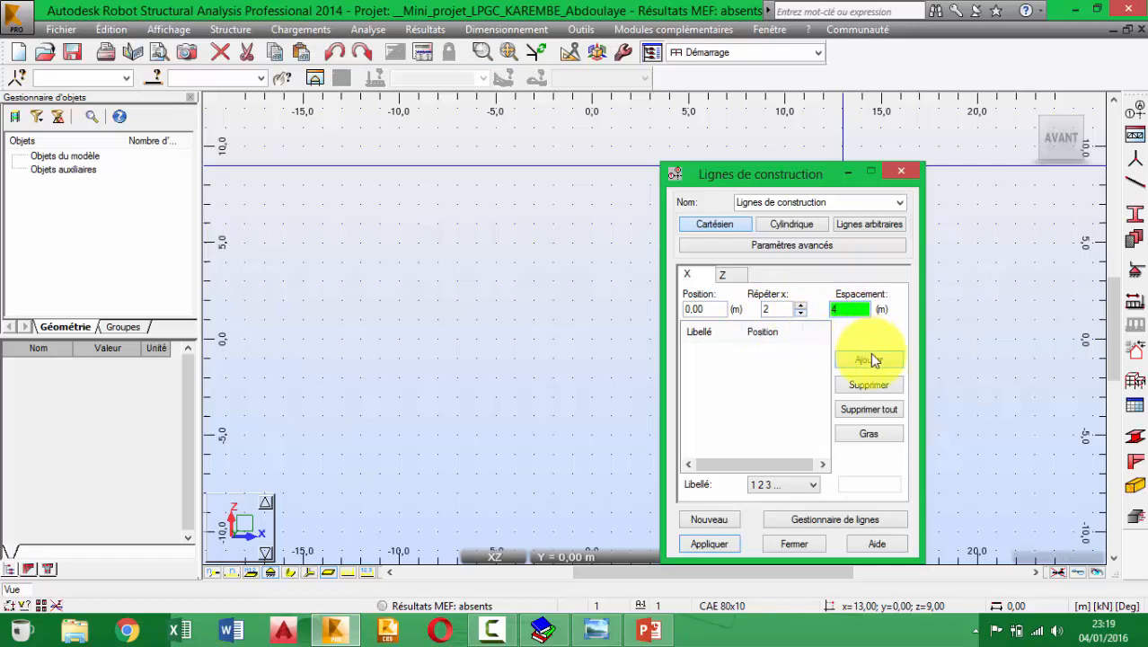
pyautogui.click(869, 357)
# Step: Add construction lines along Z at 0.00, 5.00 and 6.00 m and apply the grid
pyautogui.click(735, 273)
pyautogui.doubleClick(780, 308)
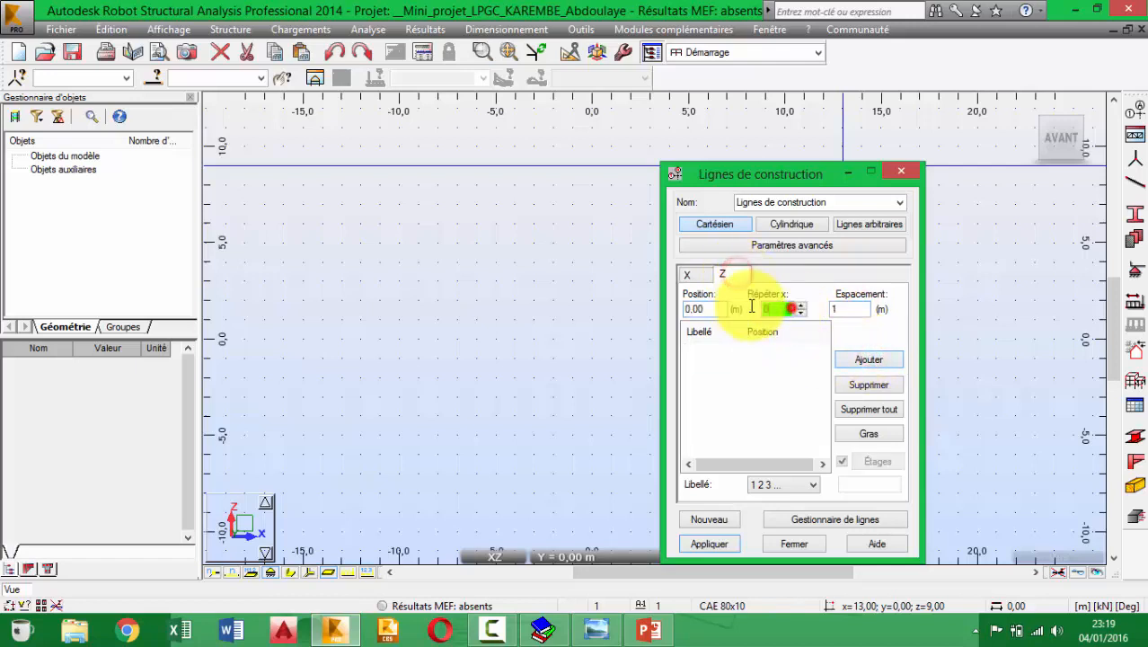
pyautogui.write('1')
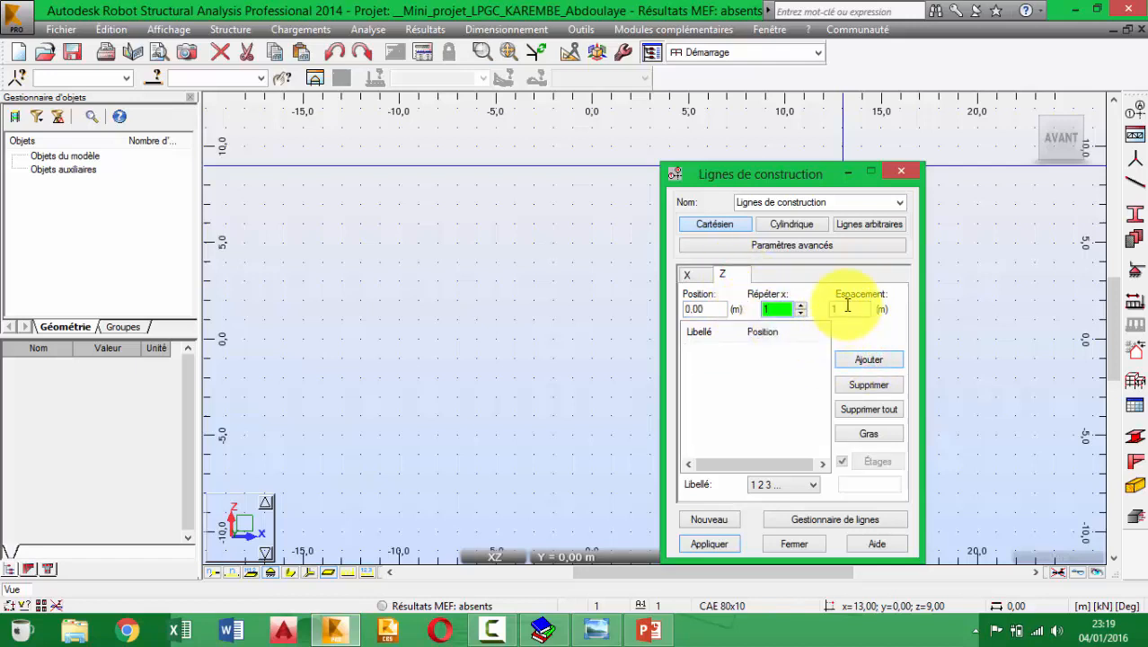
pyautogui.press('Tab')
pyautogui.write('5')
pyautogui.click(863, 359)
pyautogui.doubleClick(849, 309)
pyautogui.write('1')
pyautogui.click(869, 359)
pyautogui.click(714, 546)
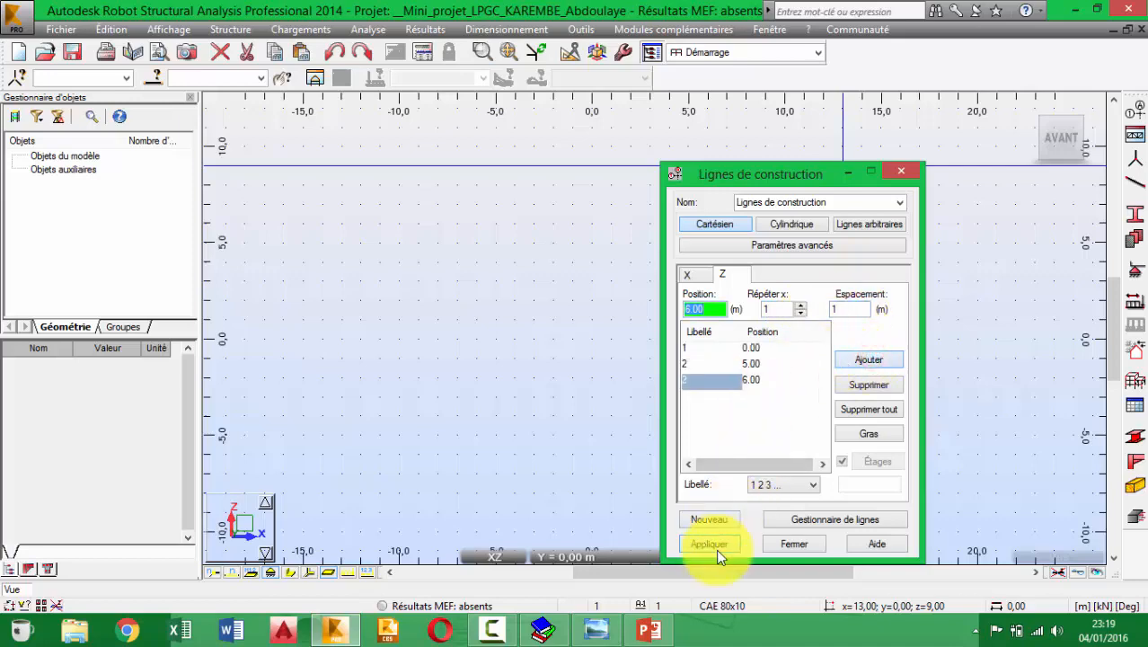
pyautogui.click(793, 543)
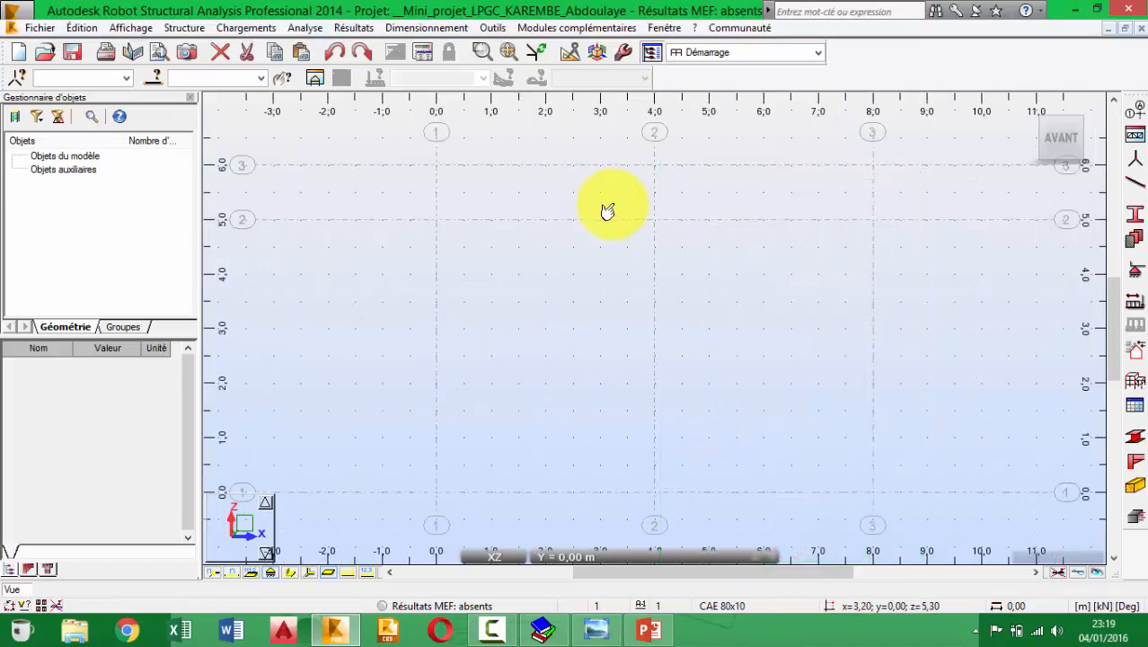
# Step: Open the list of bar section profiles and place it clear of the construction grid
pyautogui.moveTo(580, 203); pyautogui.dragTo(540, 201, button='middle')
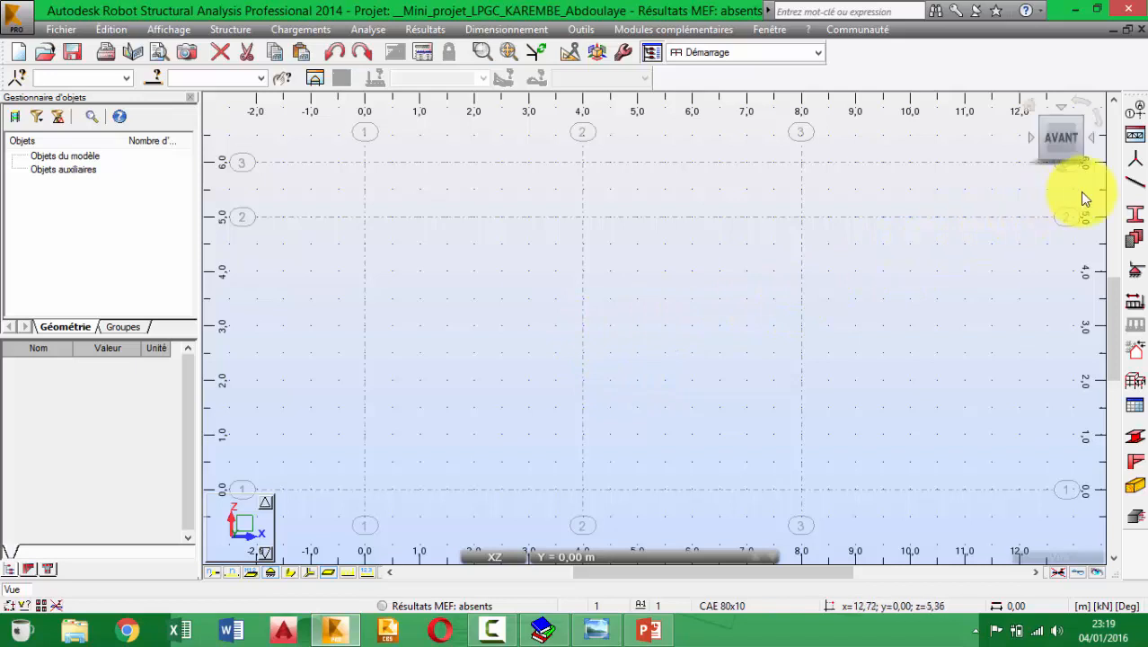
pyautogui.click(1136, 213)
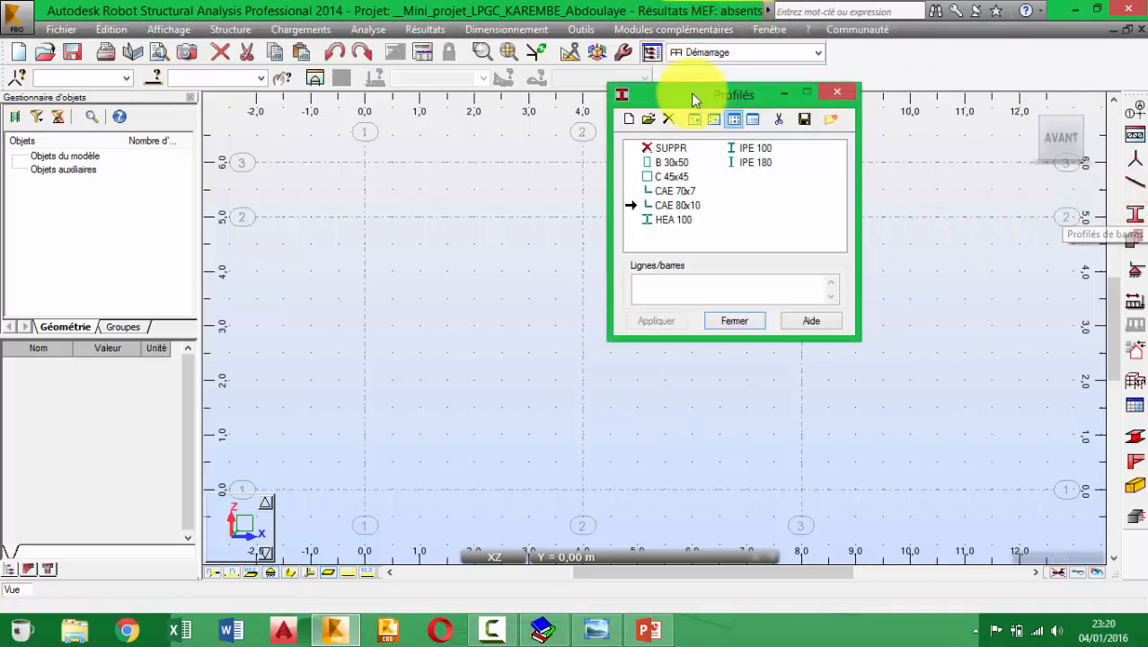
pyautogui.moveTo(706, 106); pyautogui.dragTo(945, 134)
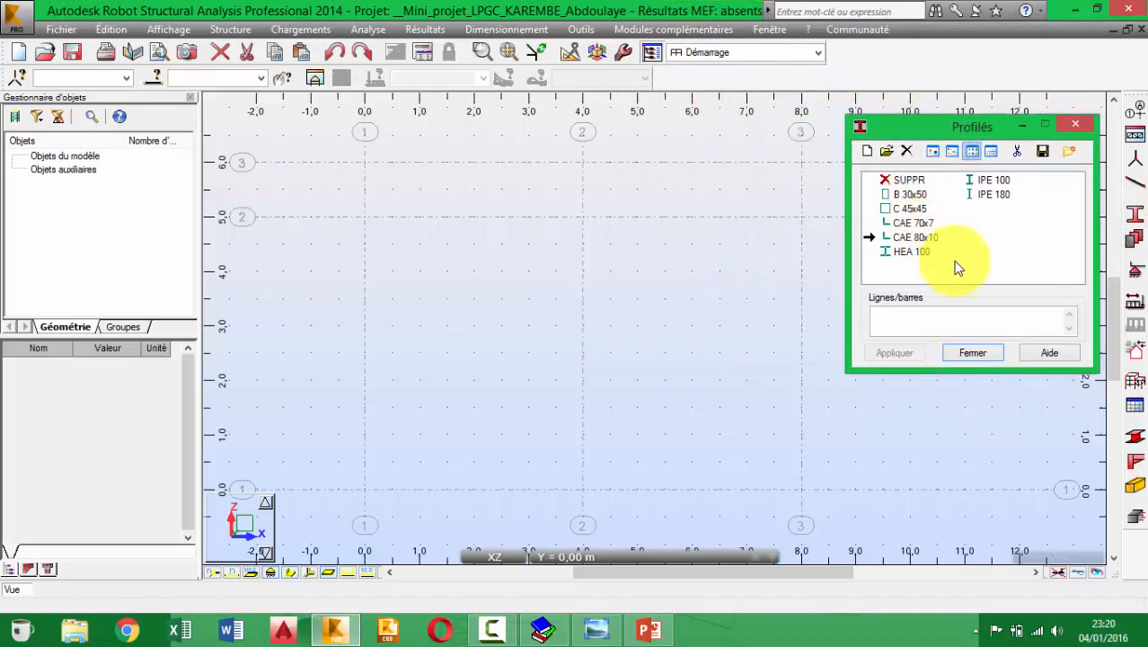
pyautogui.click(872, 155)
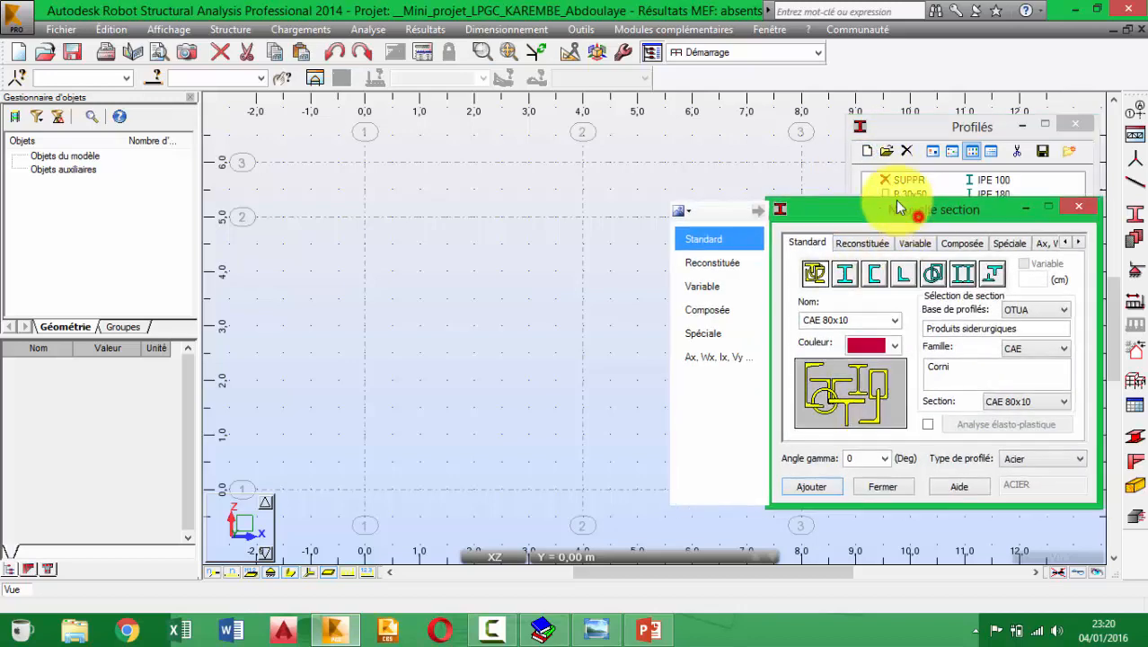
pyautogui.click(1012, 339)
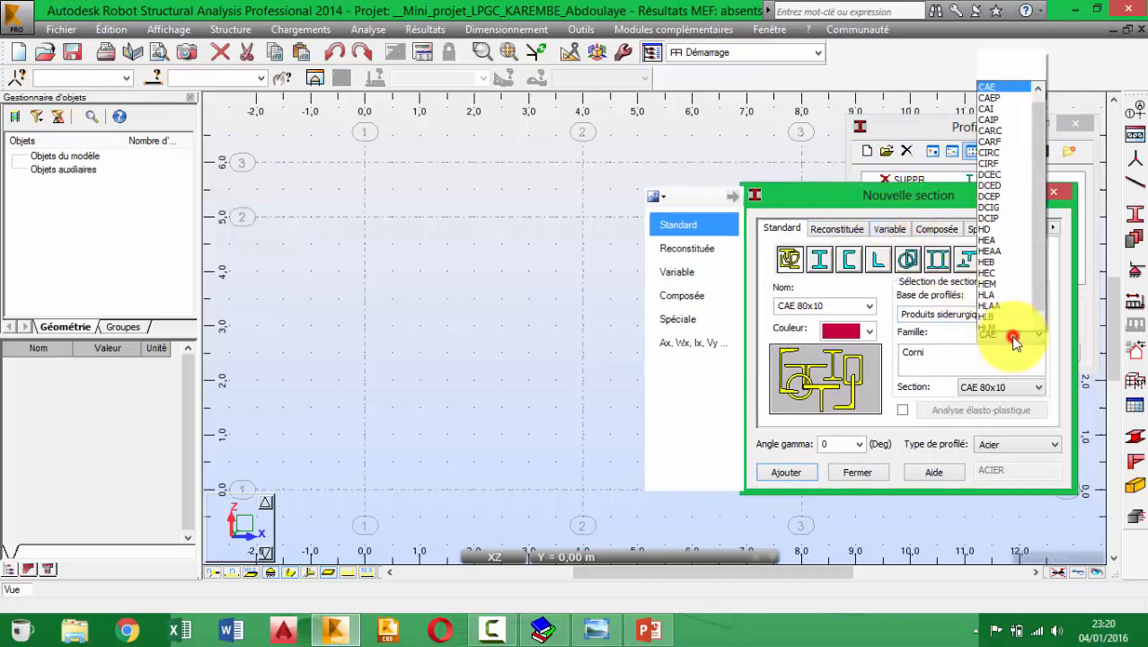
pyautogui.click(997, 388)
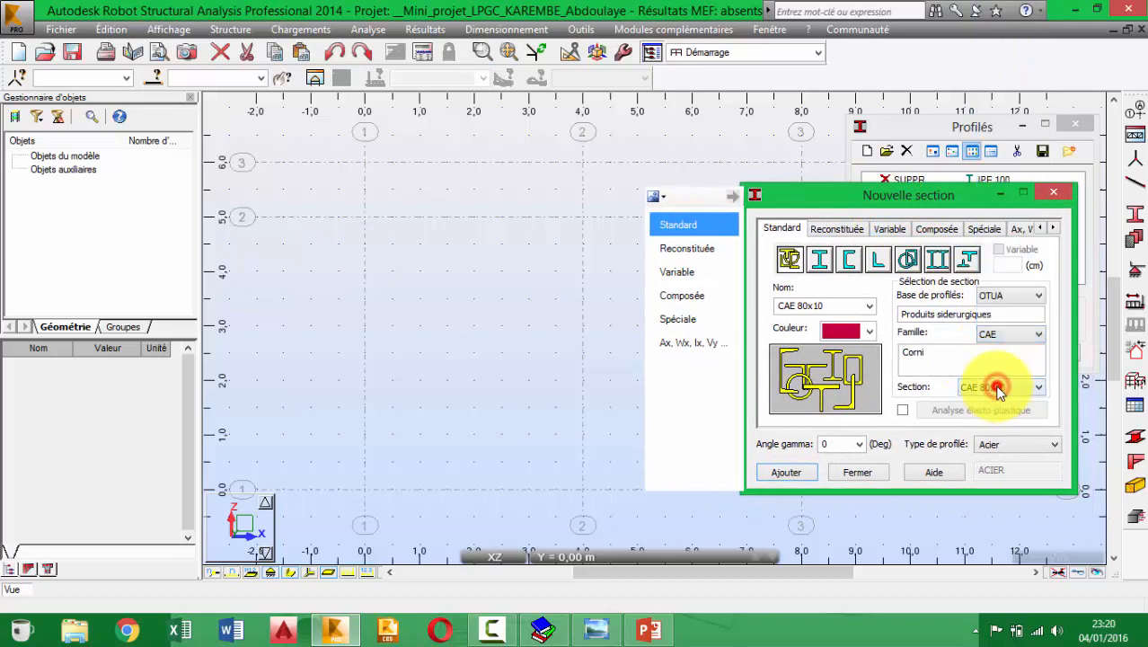
pyautogui.click(997, 389)
pyautogui.click(921, 330)
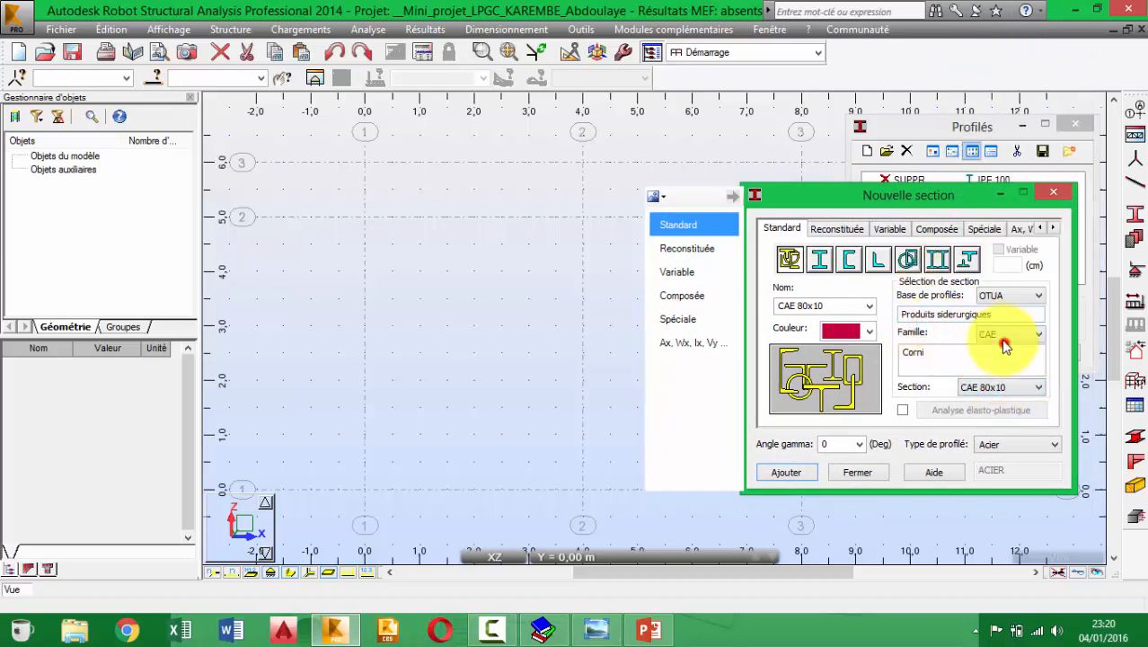
pyautogui.click(1010, 333)
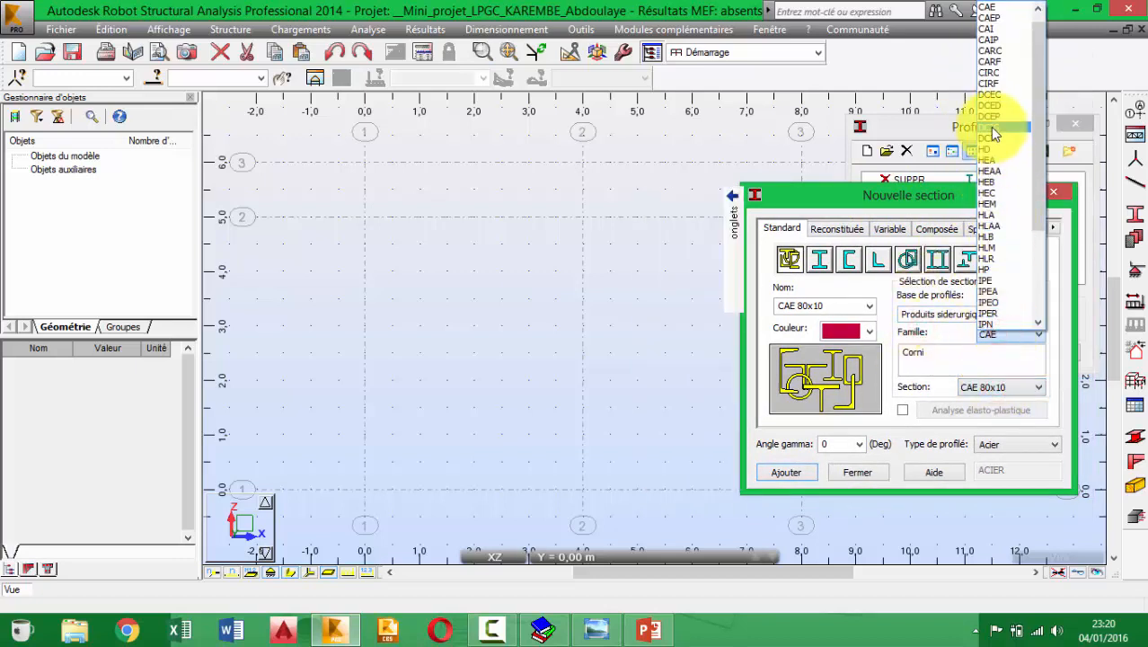
pyautogui.click(913, 339)
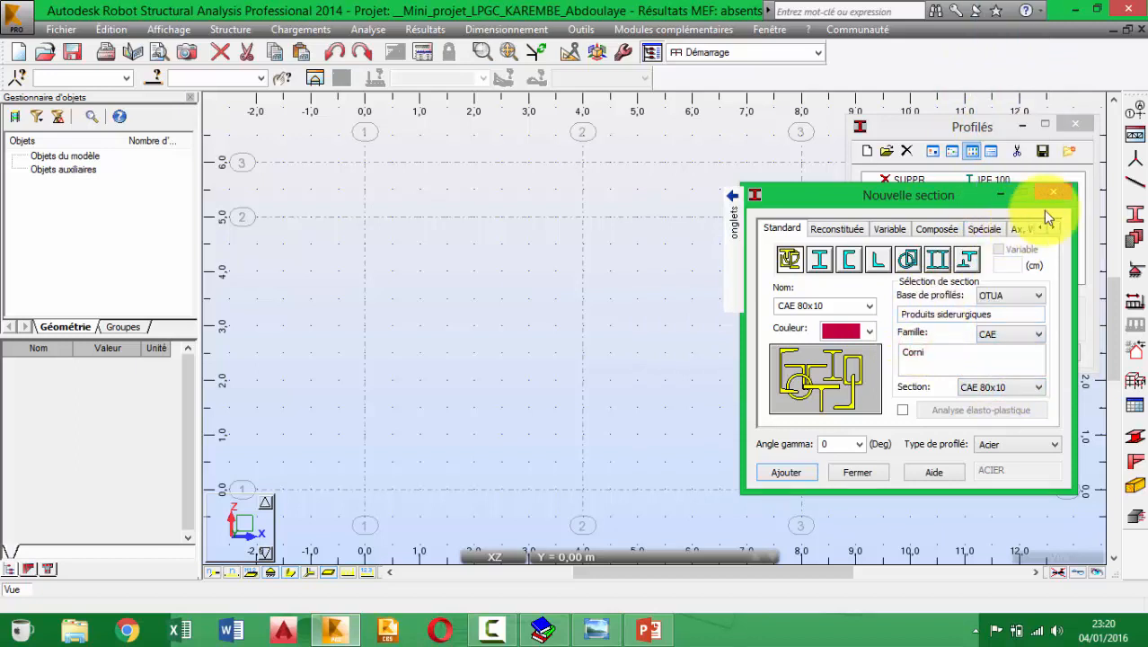
pyautogui.click(1054, 194)
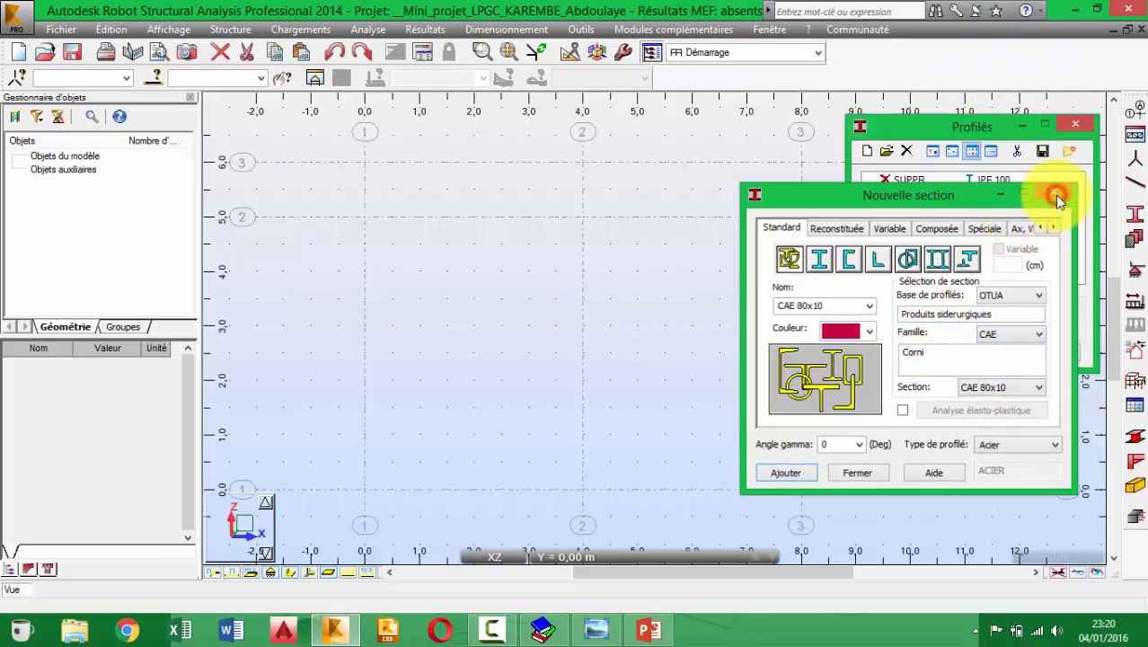
# Step: Make IPE 100 the current bar section for the frame
pyautogui.moveTo(908, 122); pyautogui.dragTo(998, 168)
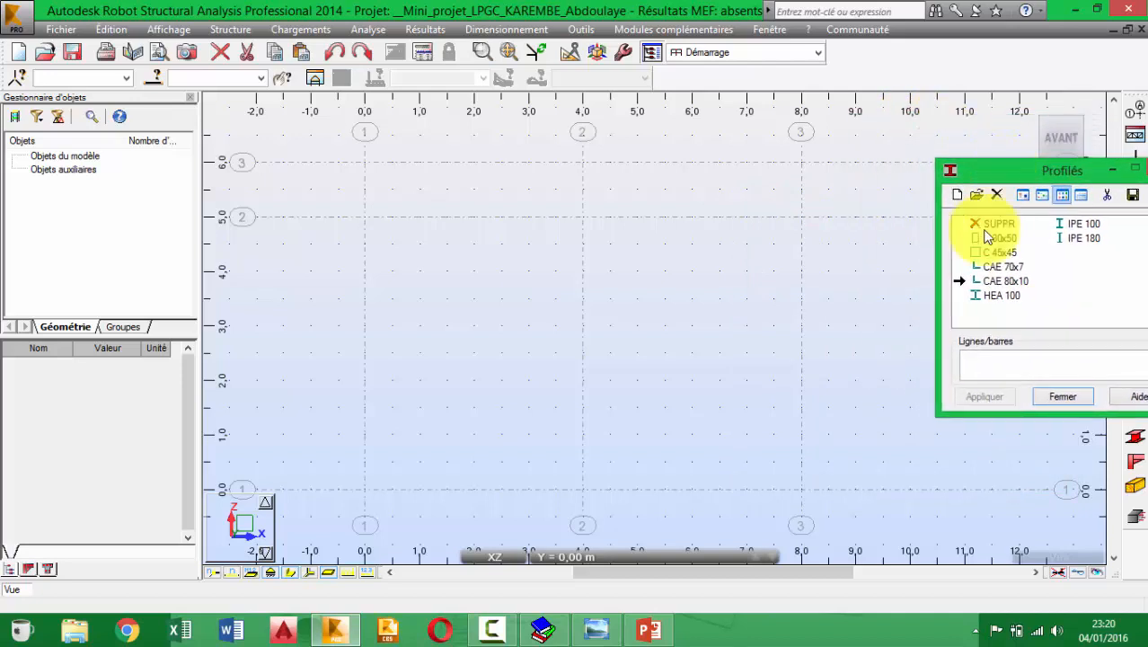
pyautogui.click(1061, 224)
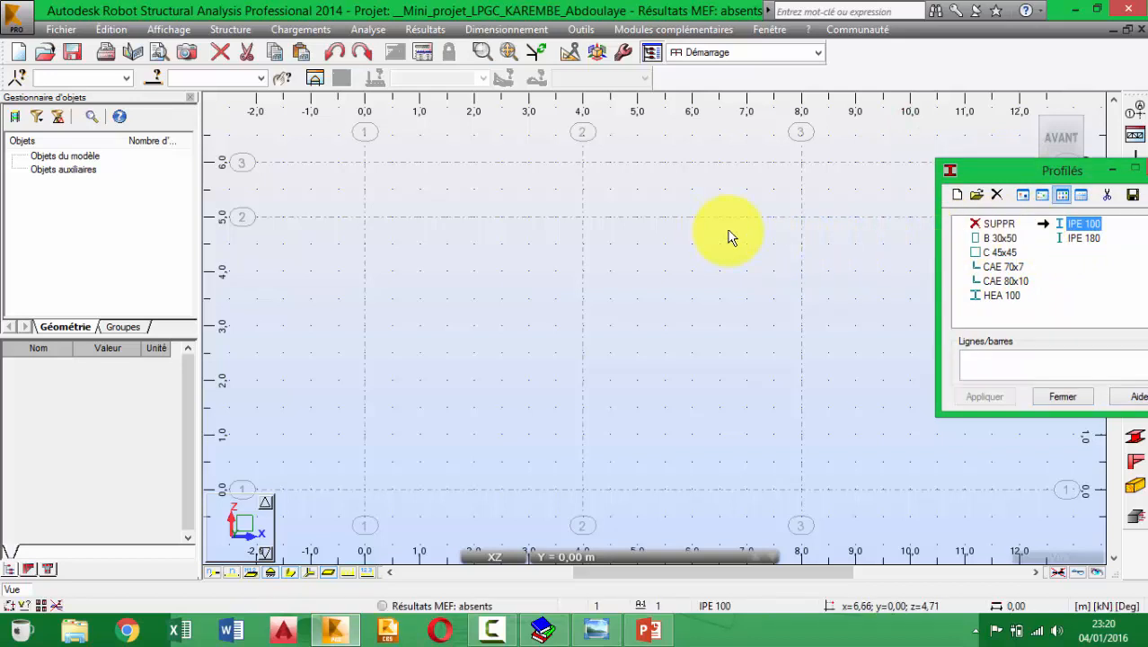
# Step: Make HEA 100 the current bar section and close the list of section profiles
pyautogui.click(985, 294)
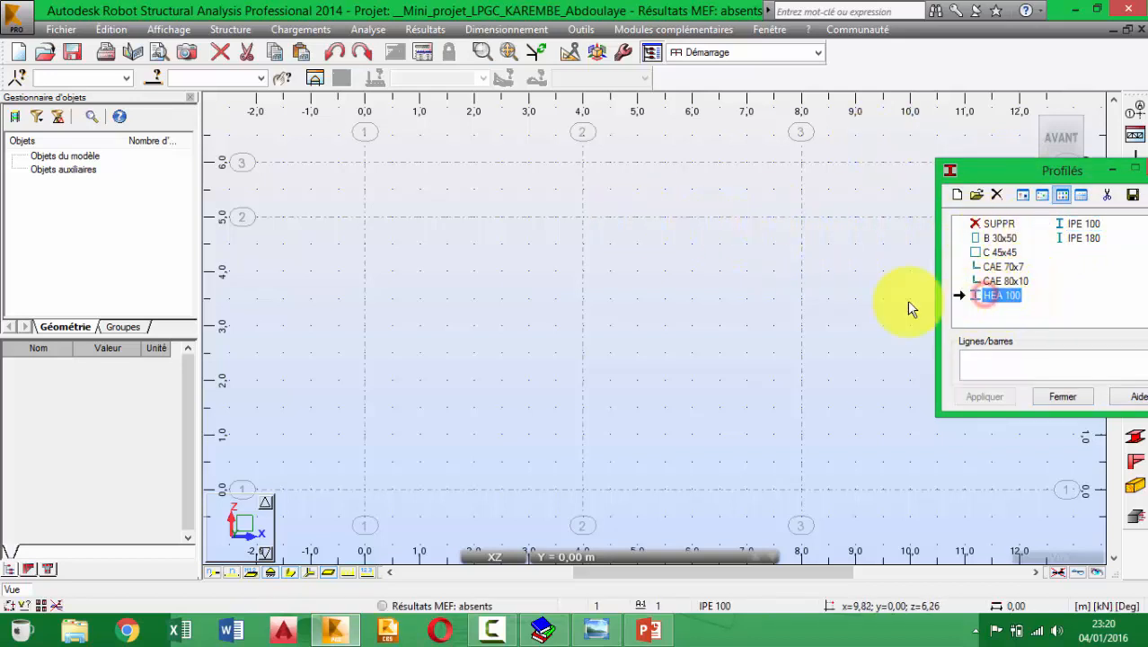
pyautogui.moveTo(495, 295); pyautogui.dragTo(436, 254, button='middle')
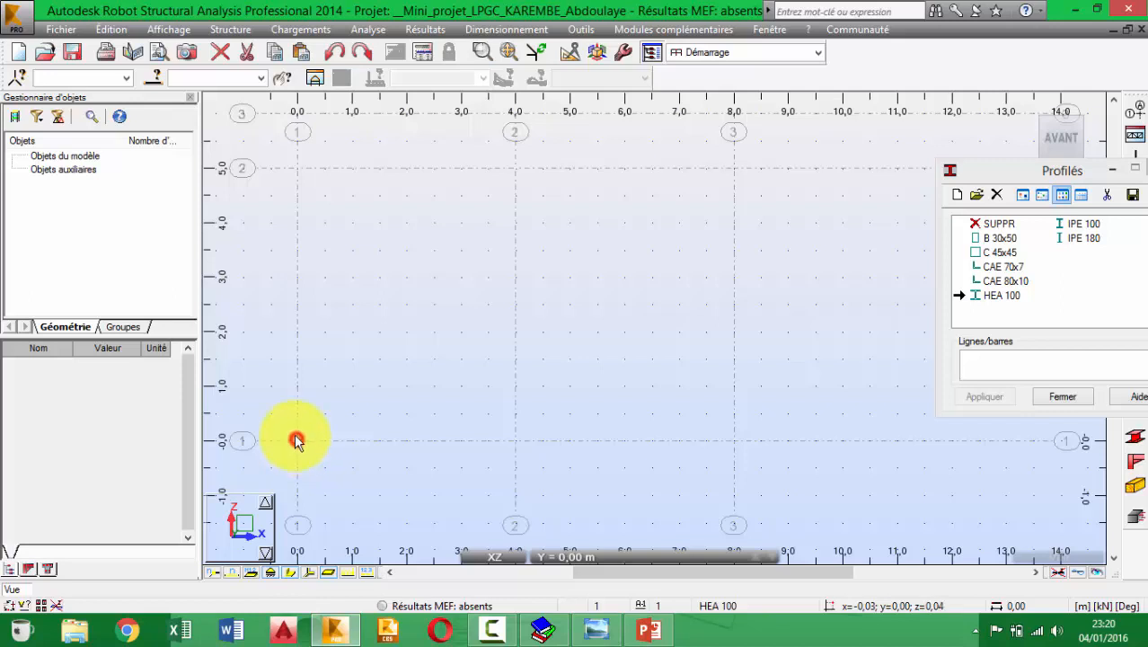
pyautogui.click(1016, 368)
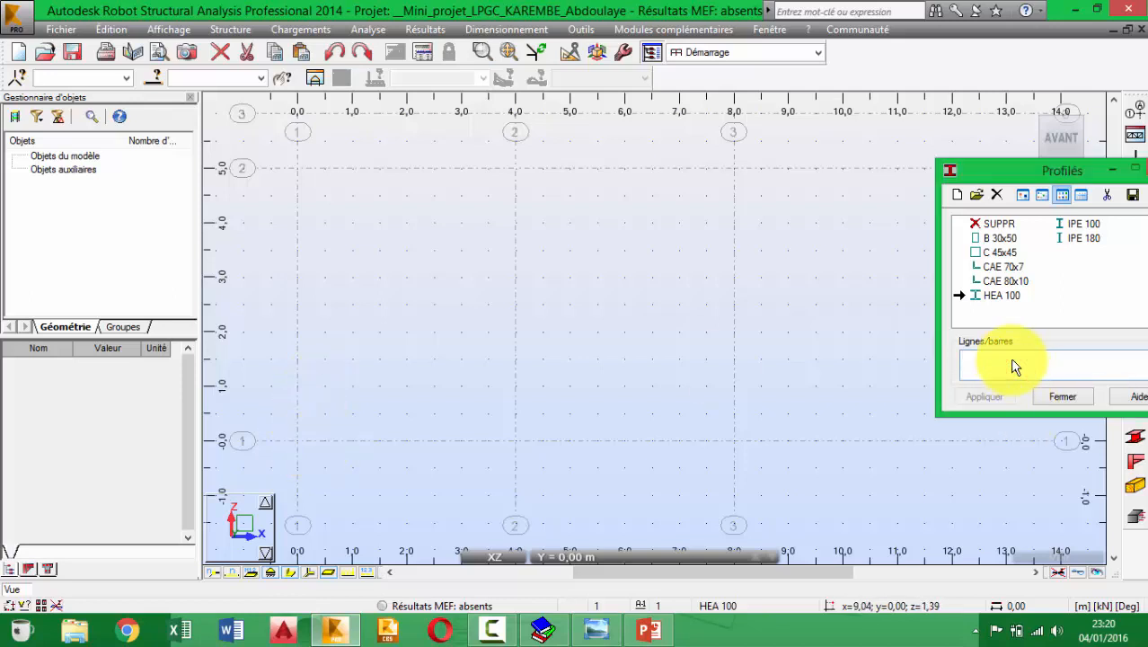
pyautogui.click(968, 296)
pyautogui.moveTo(1118, 177); pyautogui.dragTo(1042, 172)
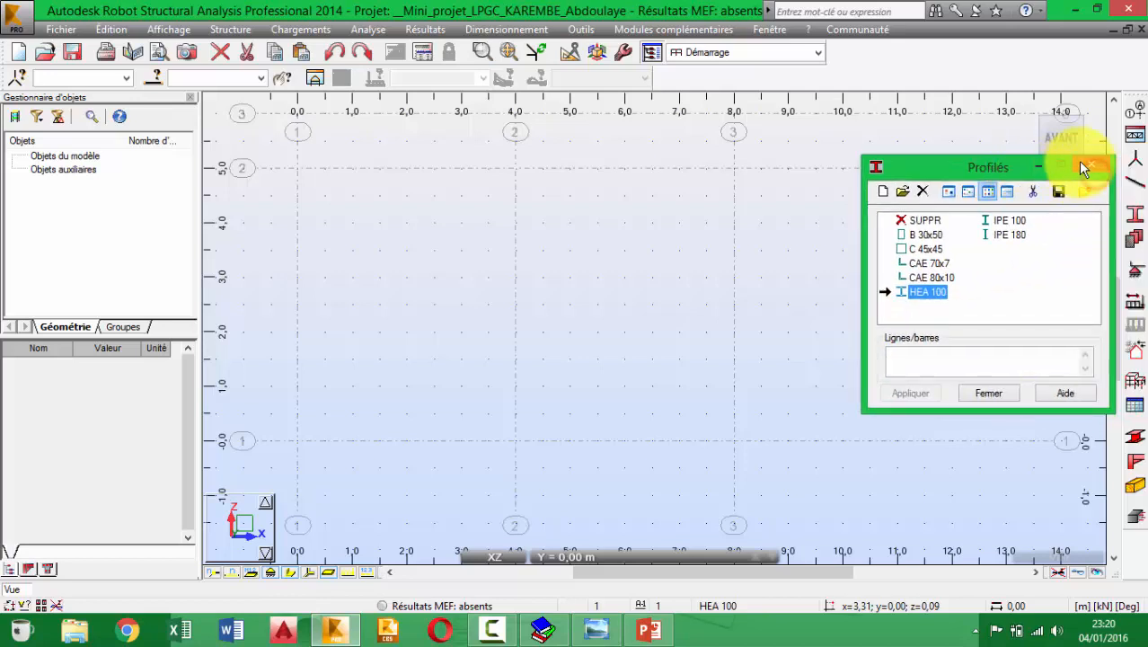
pyautogui.click(1084, 164)
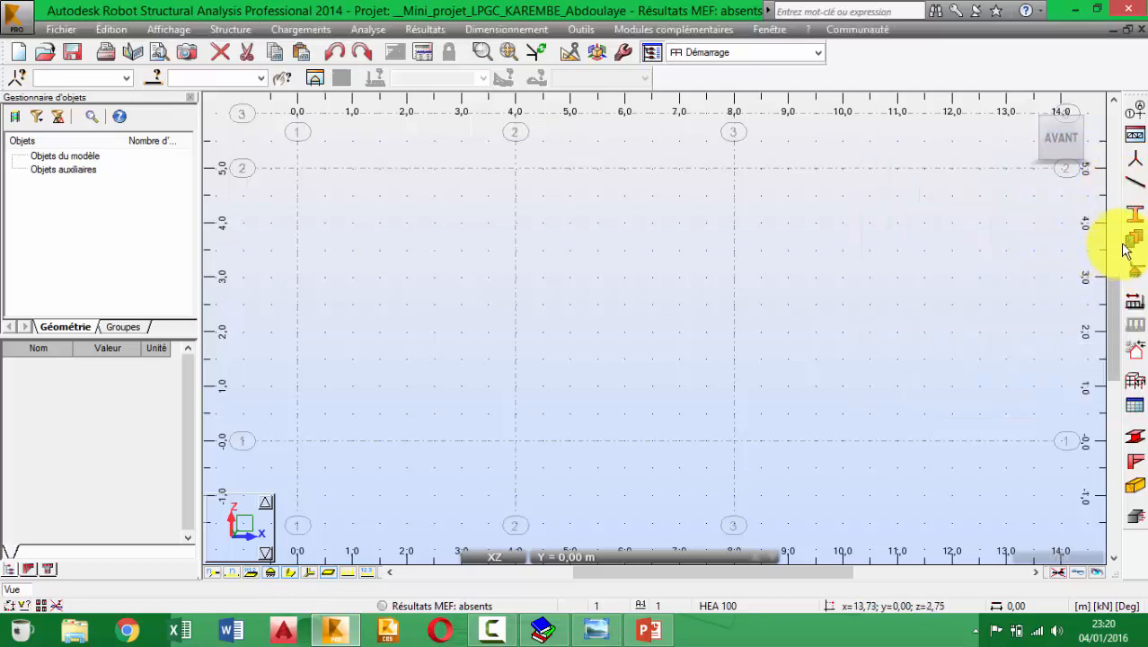
# Step: Start defining new bars of type Poteau_de_rive_CM66 with section HEA 100, keeping the bar settings clear of the grid
pyautogui.click(1136, 187)
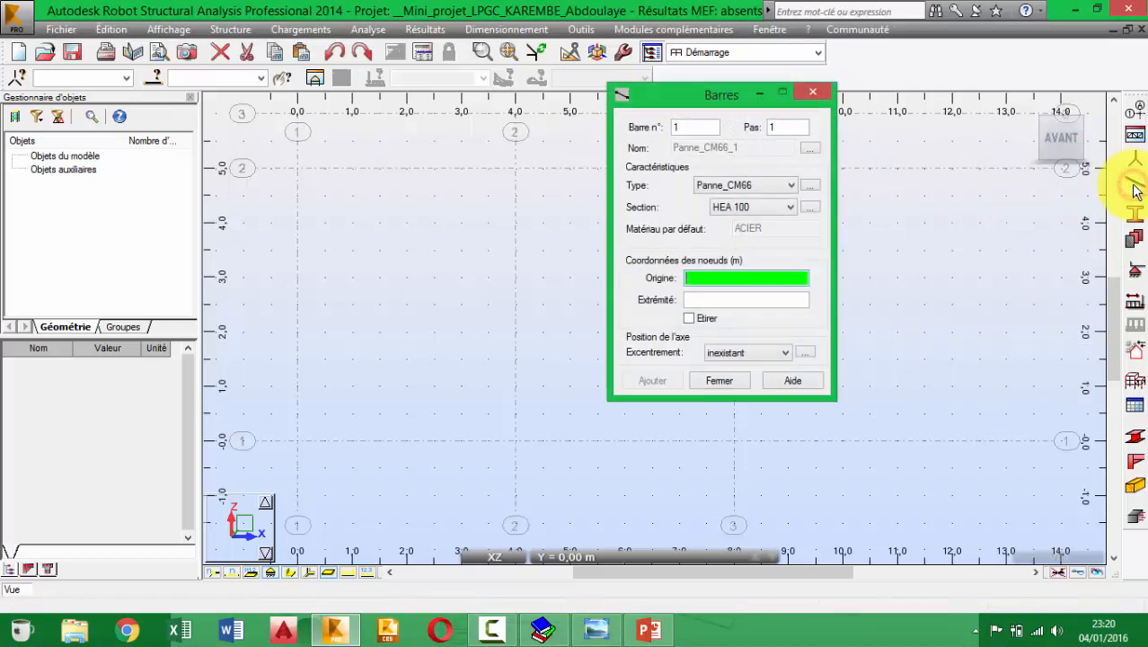
pyautogui.click(767, 187)
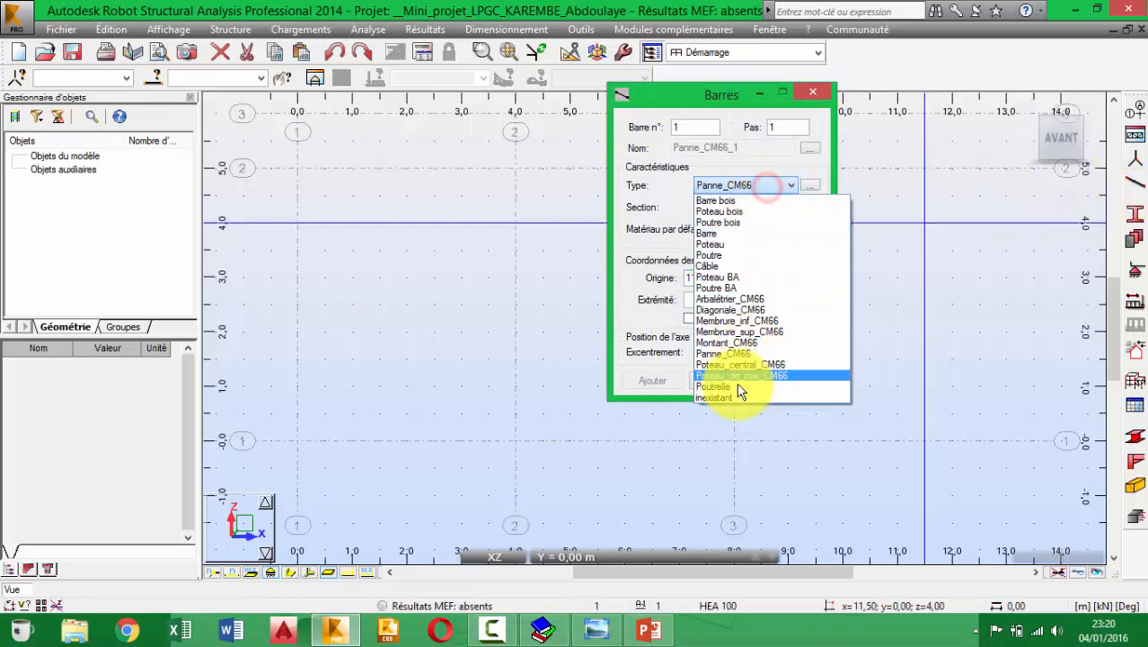
pyautogui.click(749, 377)
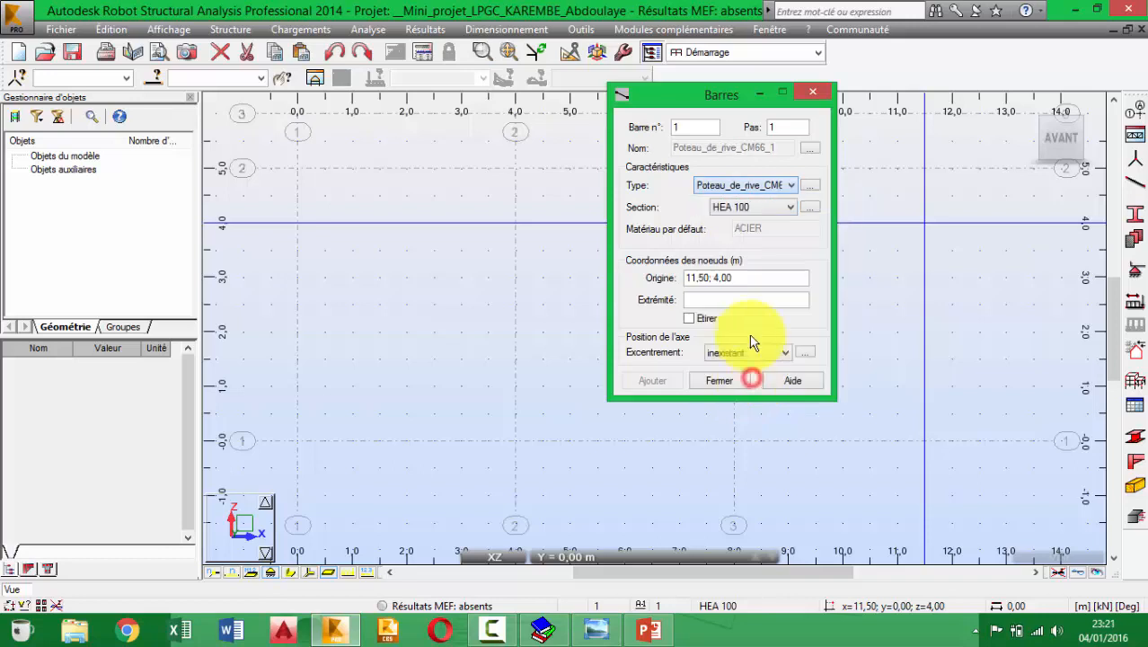
pyautogui.click(775, 208)
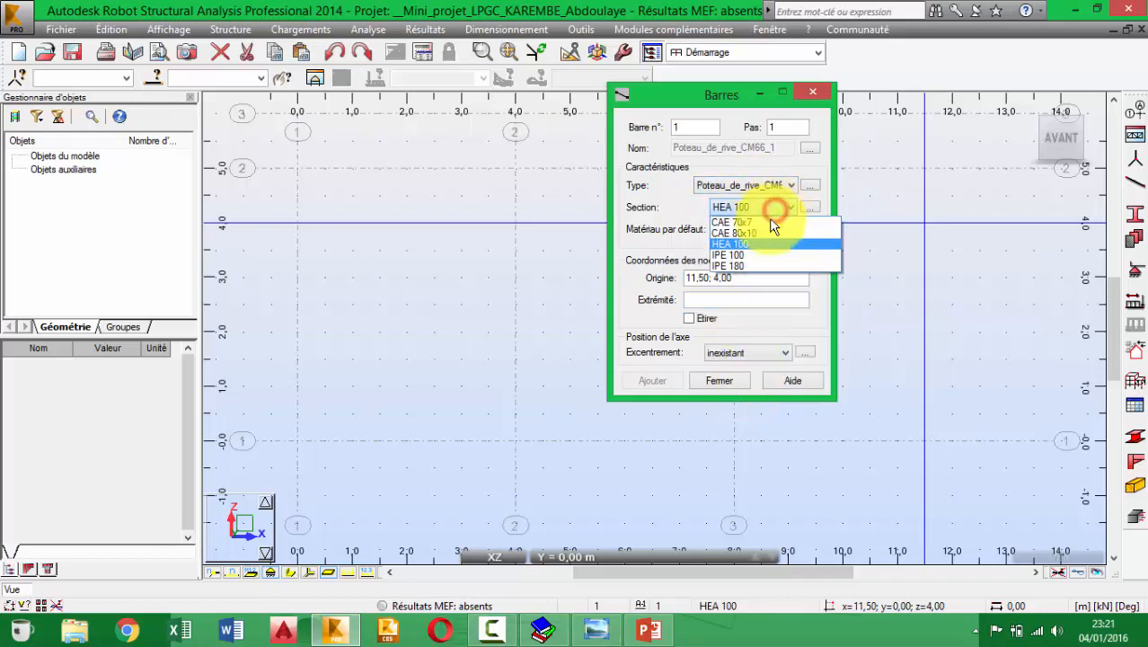
pyautogui.click(761, 246)
pyautogui.moveTo(746, 92); pyautogui.dragTo(1061, 132)
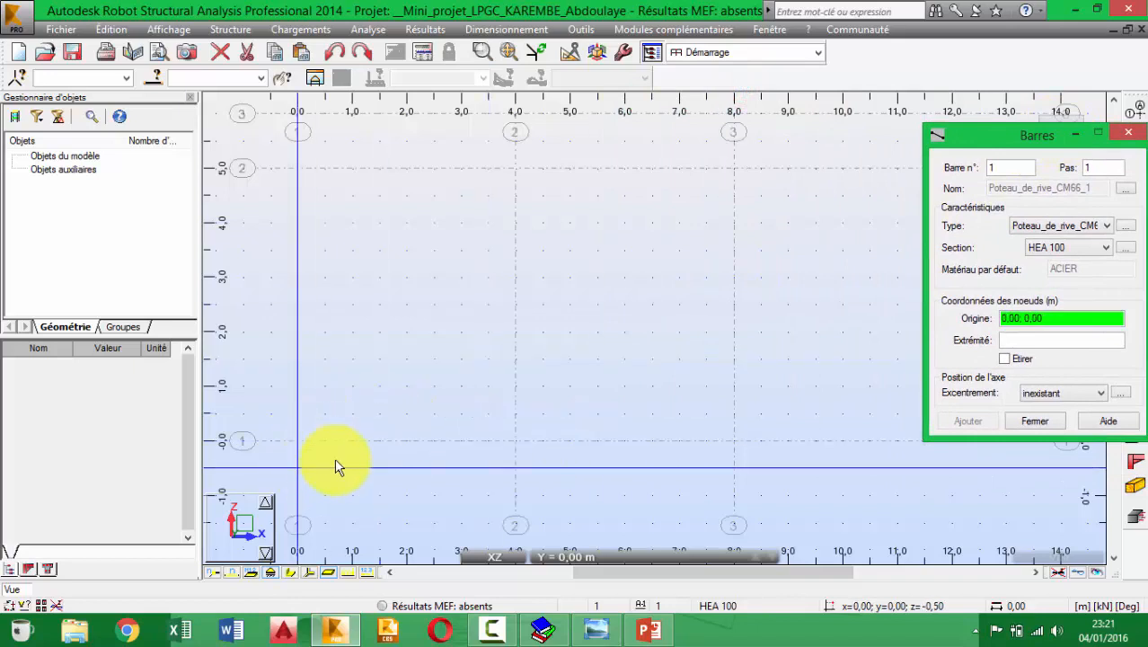
# Step: Draw three vertical columns from Z = 0.00 to 5.00 m at X = 0.00, 4.00 and 8.00 m
pyautogui.click(299, 440)
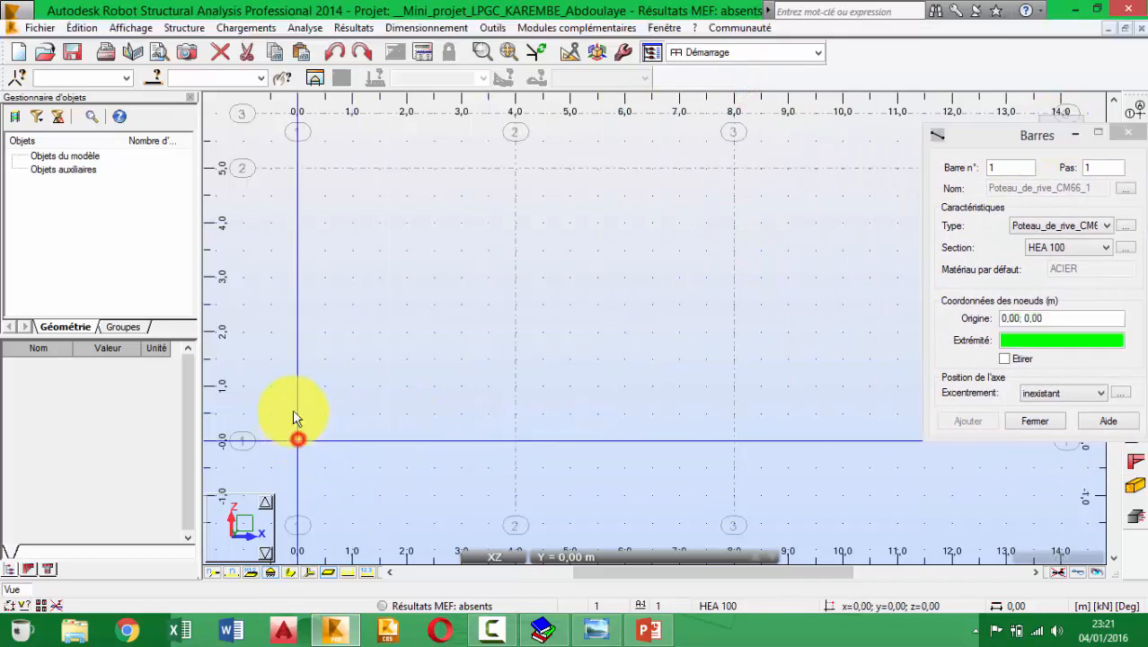
pyautogui.click(298, 170)
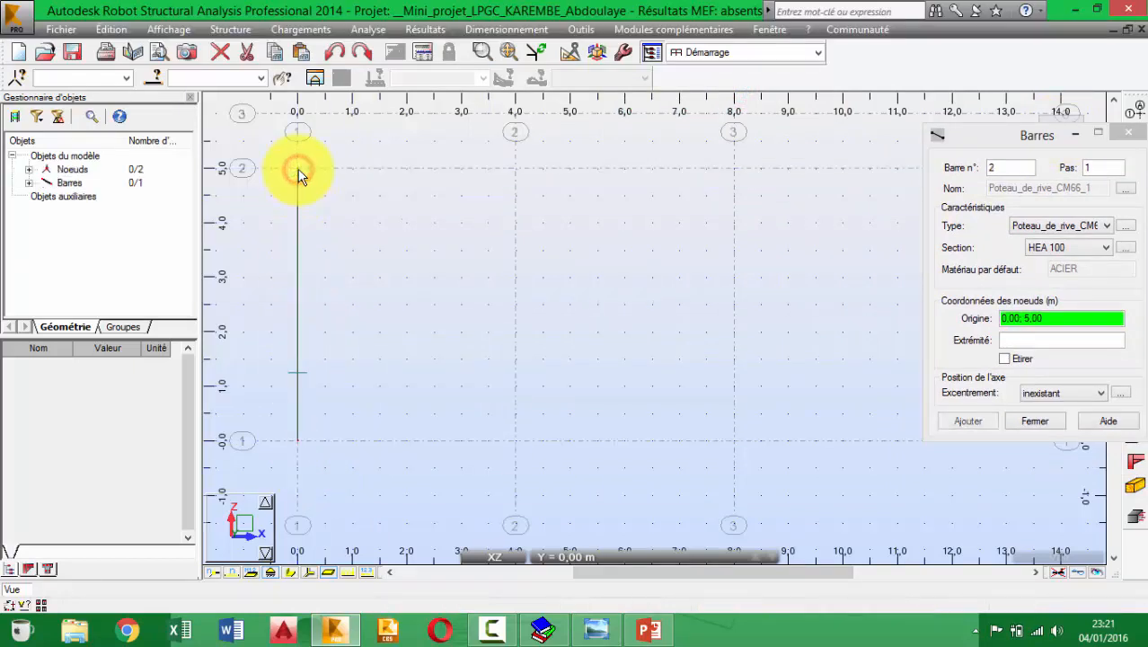
pyautogui.click(515, 442)
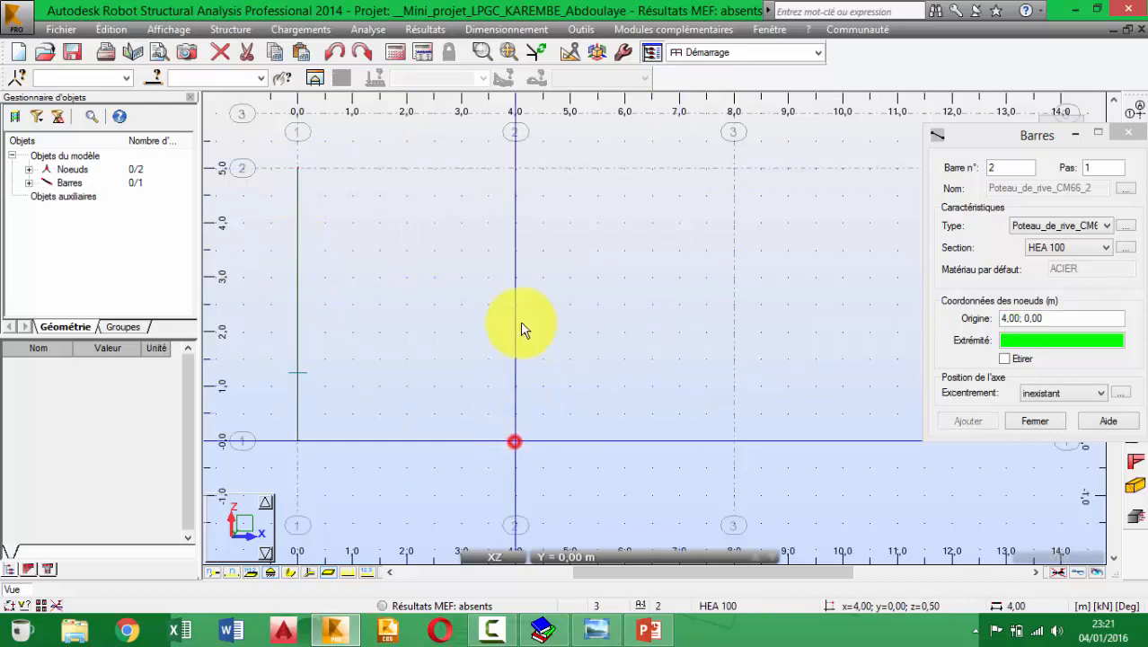
pyautogui.click(515, 170)
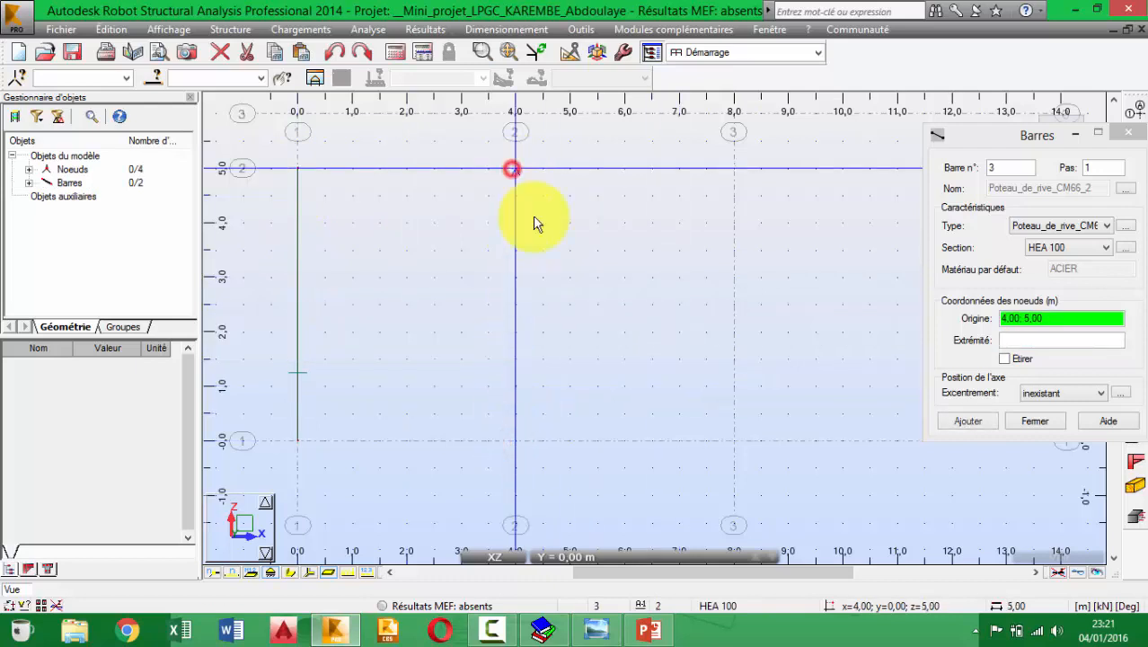
pyautogui.click(735, 441)
pyautogui.click(734, 170)
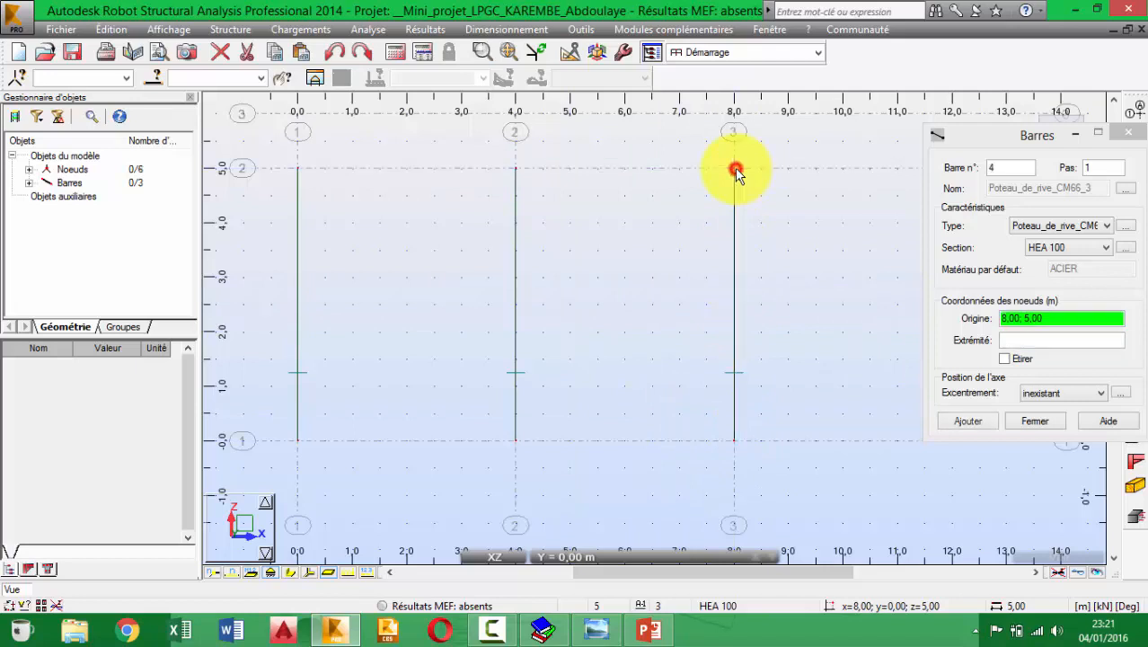
# Step: Set the next bars to type Poutre with section IPE 180
pyautogui.moveTo(939, 126); pyautogui.dragTo(868, 117)
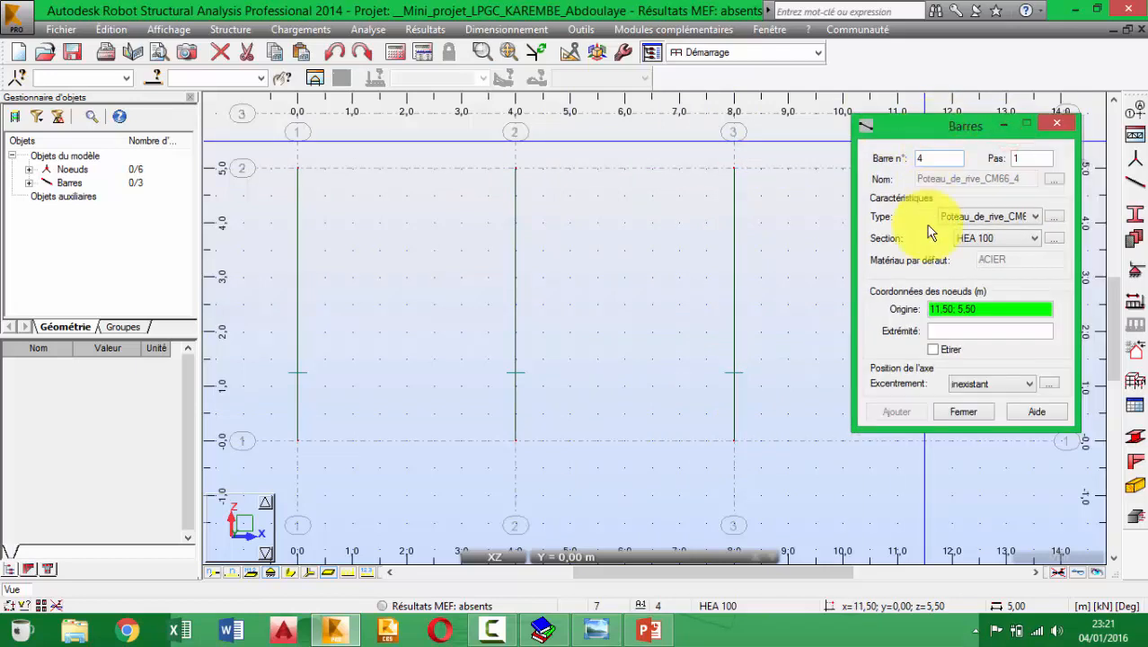
pyautogui.click(1012, 221)
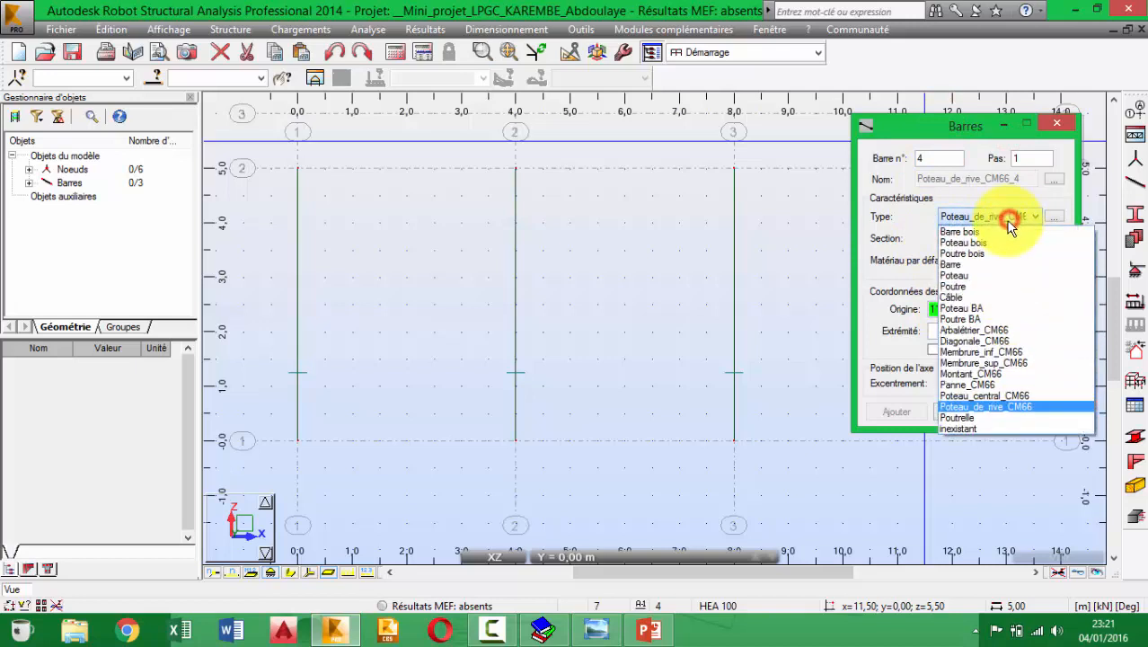
pyautogui.click(986, 286)
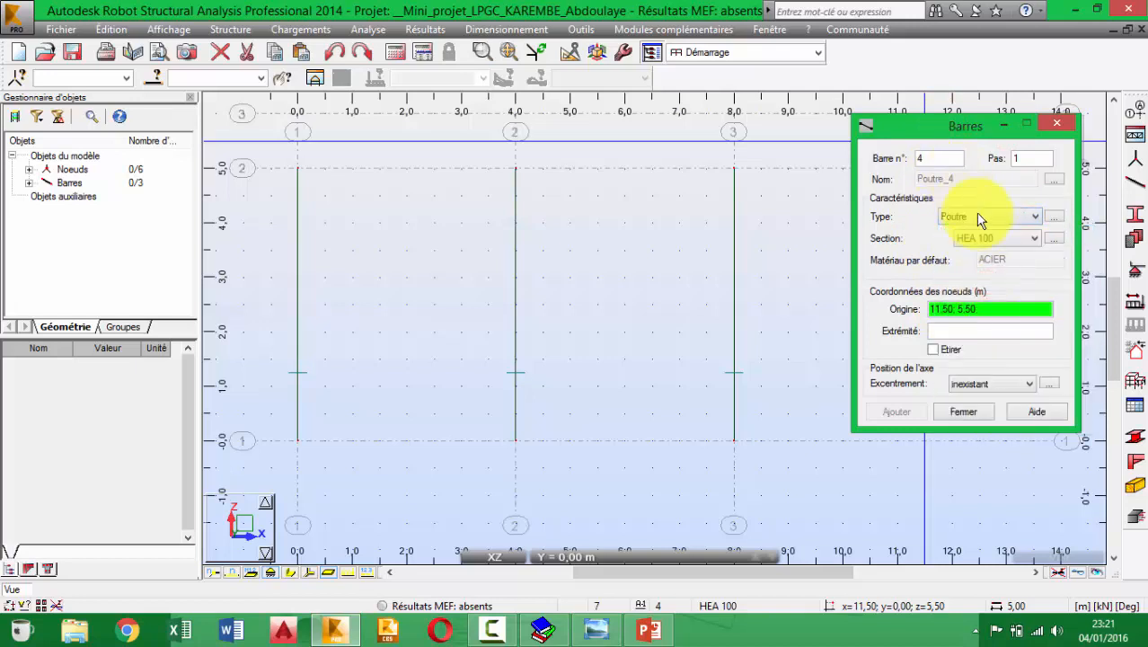
pyautogui.click(994, 239)
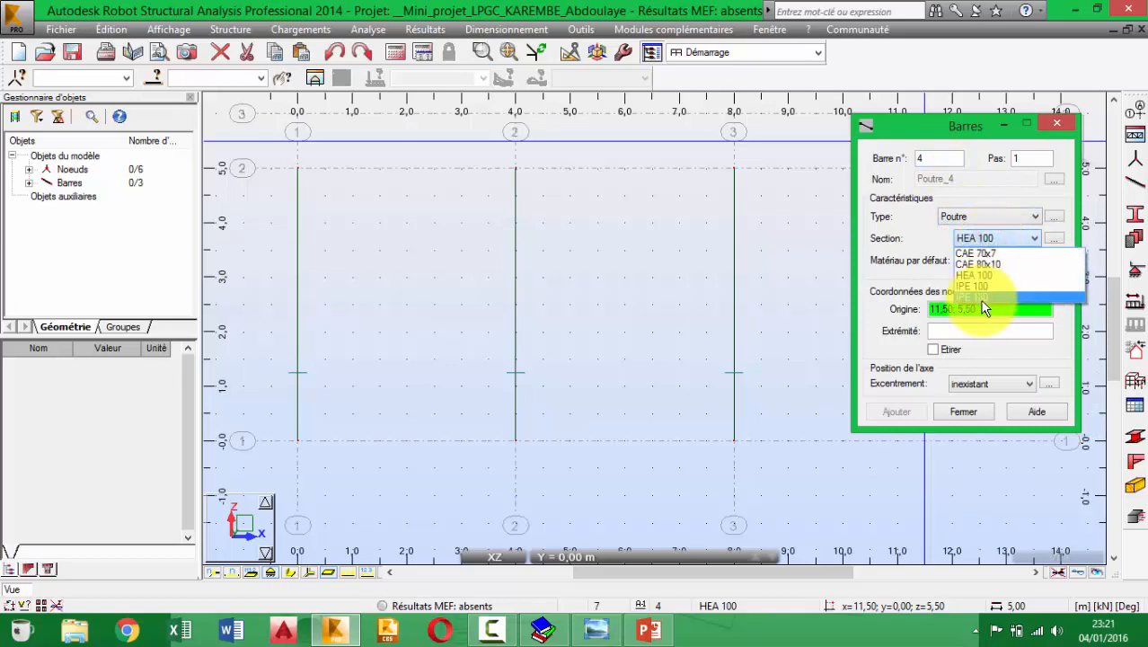
pyautogui.click(983, 298)
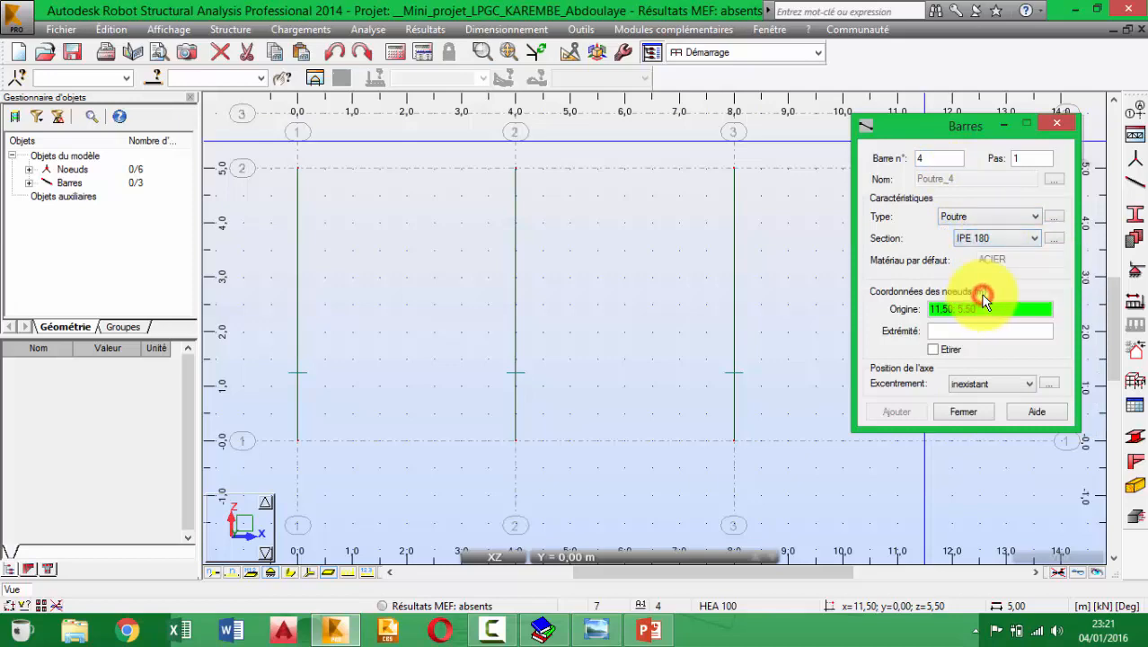
# Step: Draw two sloping roof beams from (0.00; 5.00) to the ridge at (4.00; 6.00) and down to (8.00; 5.00)
pyautogui.moveTo(445, 171); pyautogui.dragTo(422, 276, button='middle')
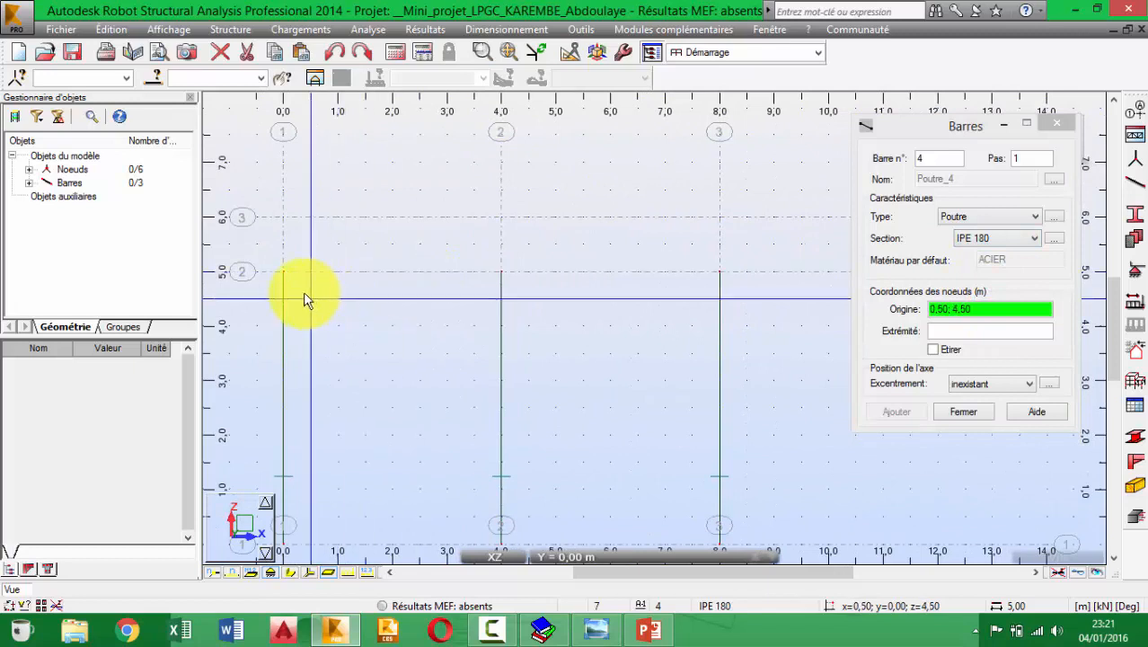
pyautogui.click(284, 272)
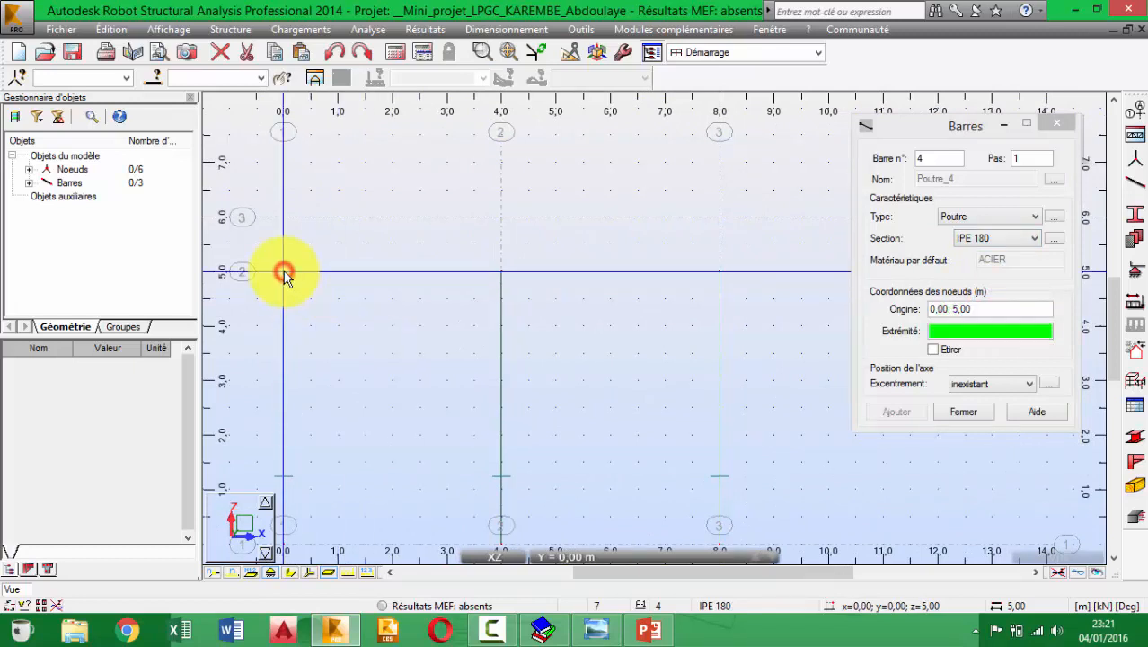
pyautogui.click(501, 219)
pyautogui.click(501, 219)
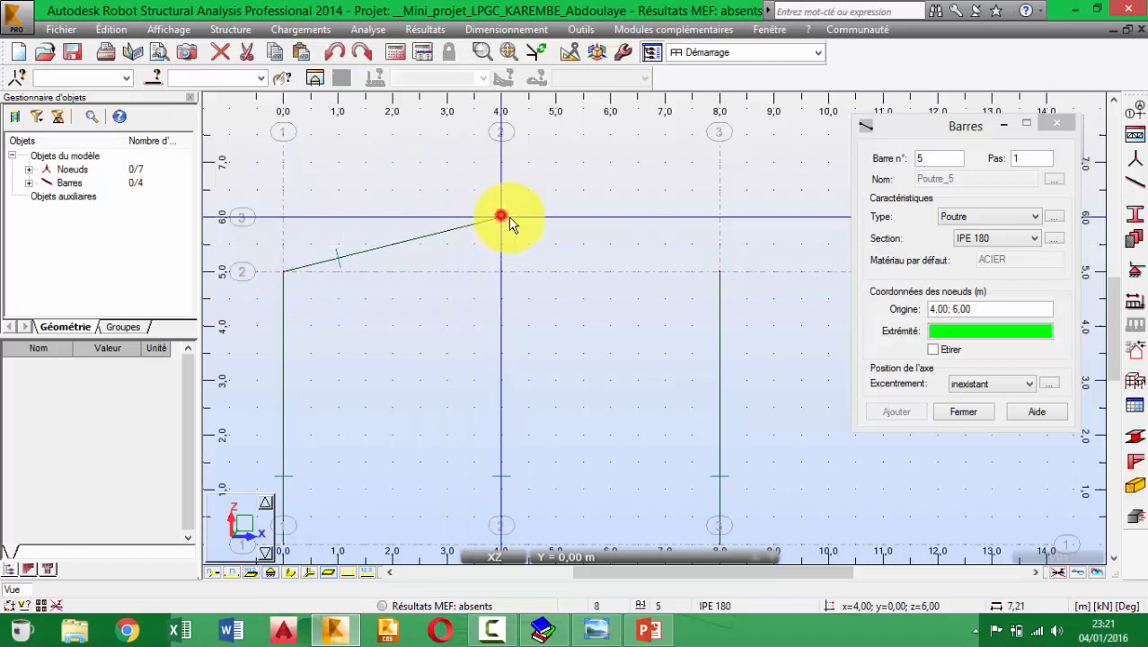
pyautogui.click(720, 270)
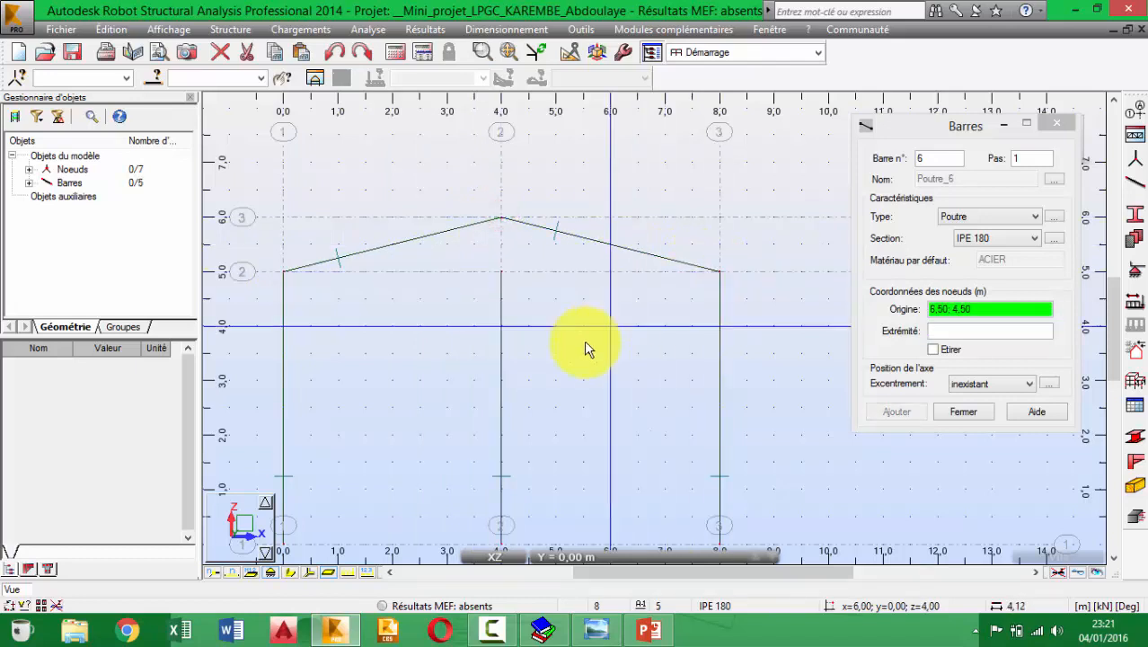
# Step: Draw a horizontal beam from (0.00; 5.00) to (8.00; 5.00) and finish defining bars
pyautogui.click(286, 275)
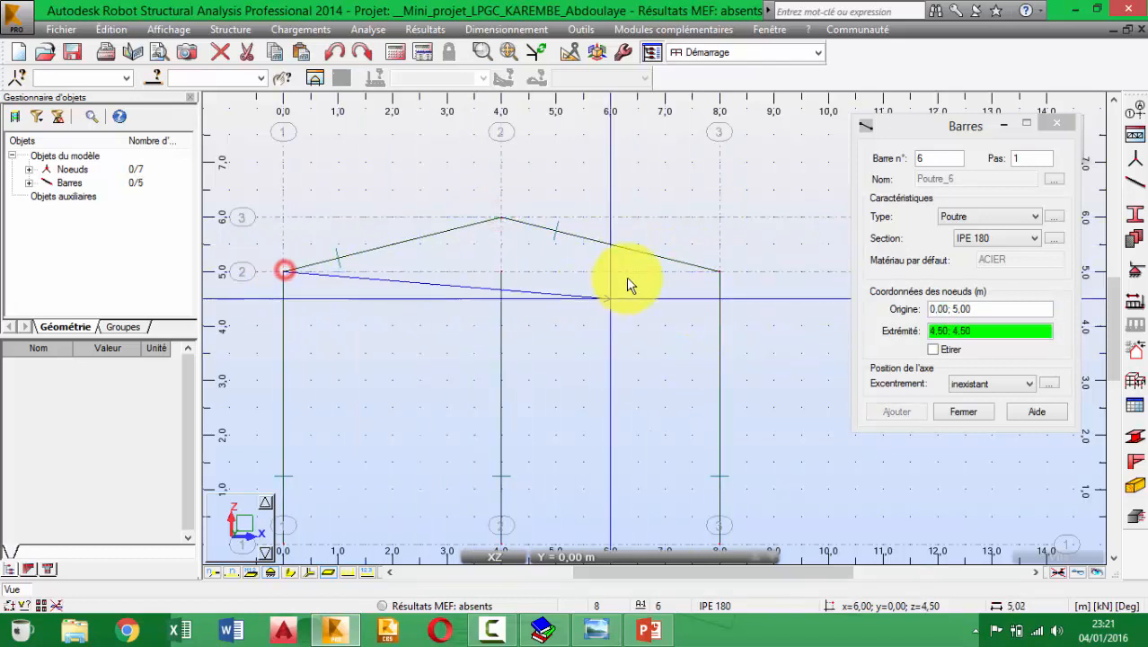
pyautogui.click(719, 271)
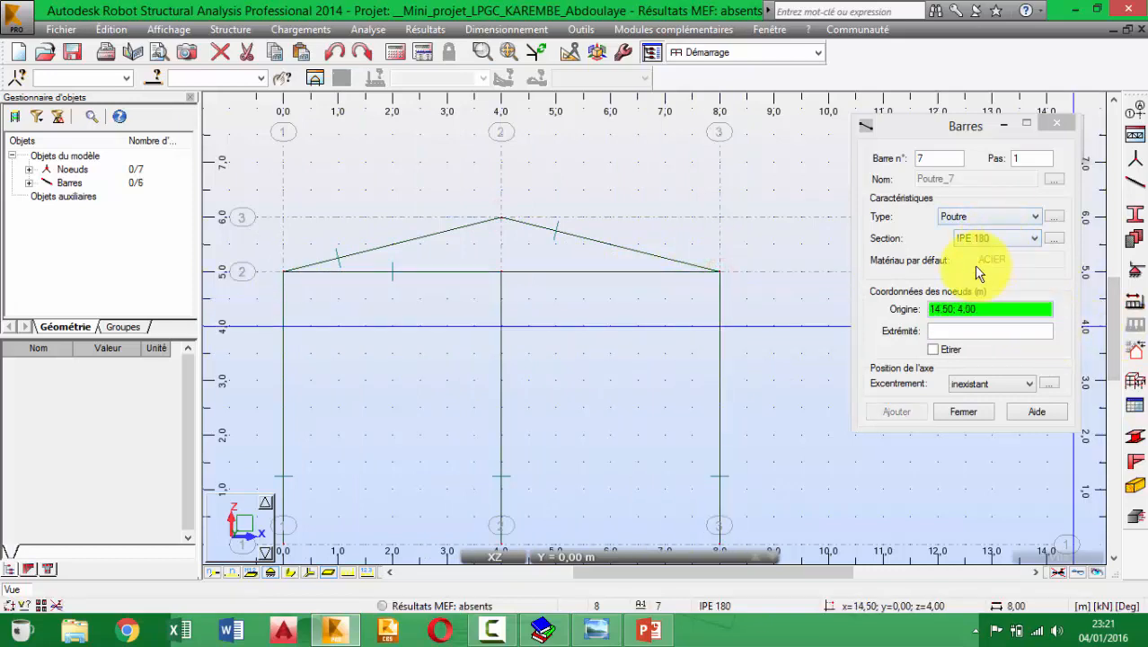
pyautogui.scroll(-5, 643, 336)
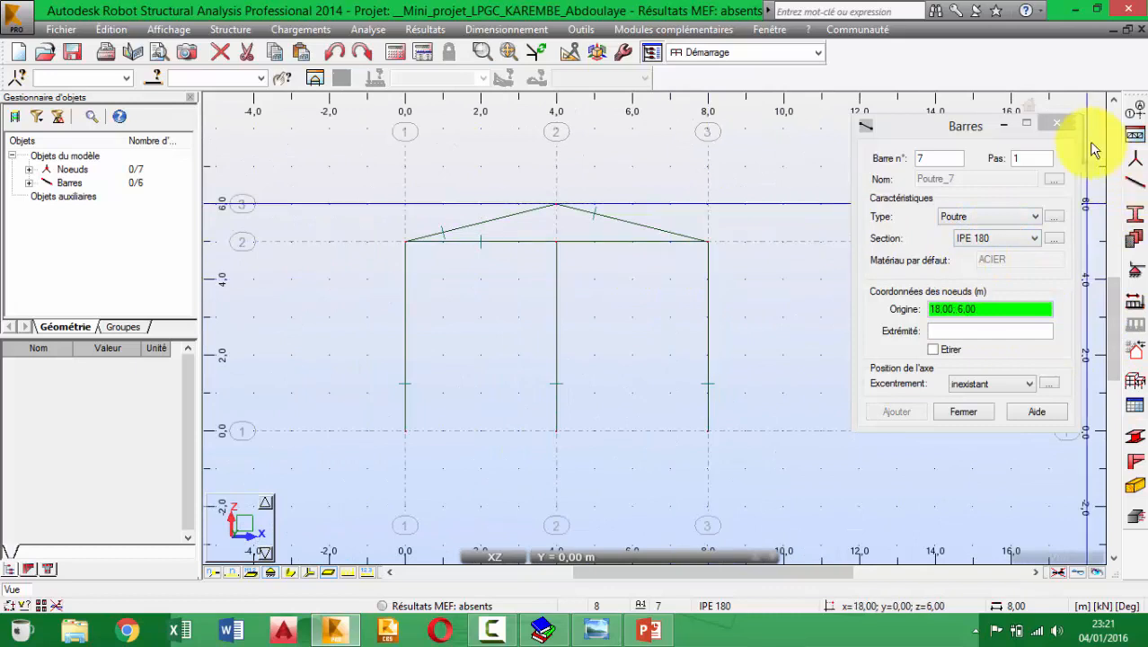
pyautogui.click(1062, 133)
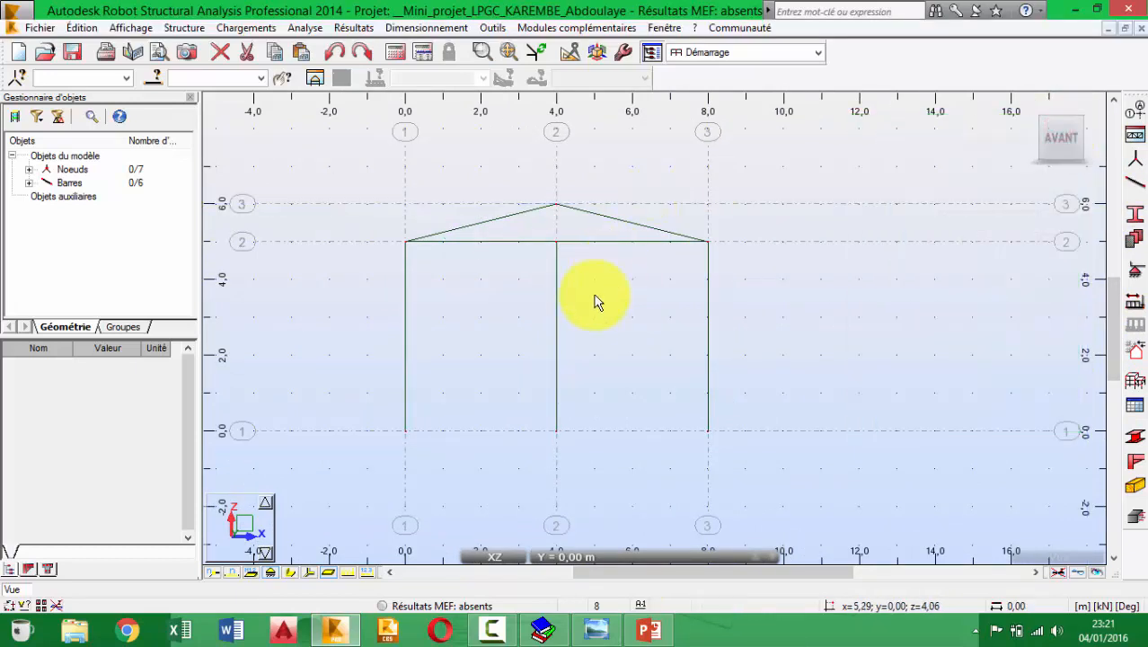
# Step: Show the frame in 3D with the section shapes of its bars displayed
pyautogui.keyDown('shift'); pyautogui.moveTo(570, 325); pyautogui.dragTo(609, 347, button='middle'); pyautogui.keyUp('shift')
pyautogui.click(292, 572)
pyautogui.scroll(5, 441, 449)
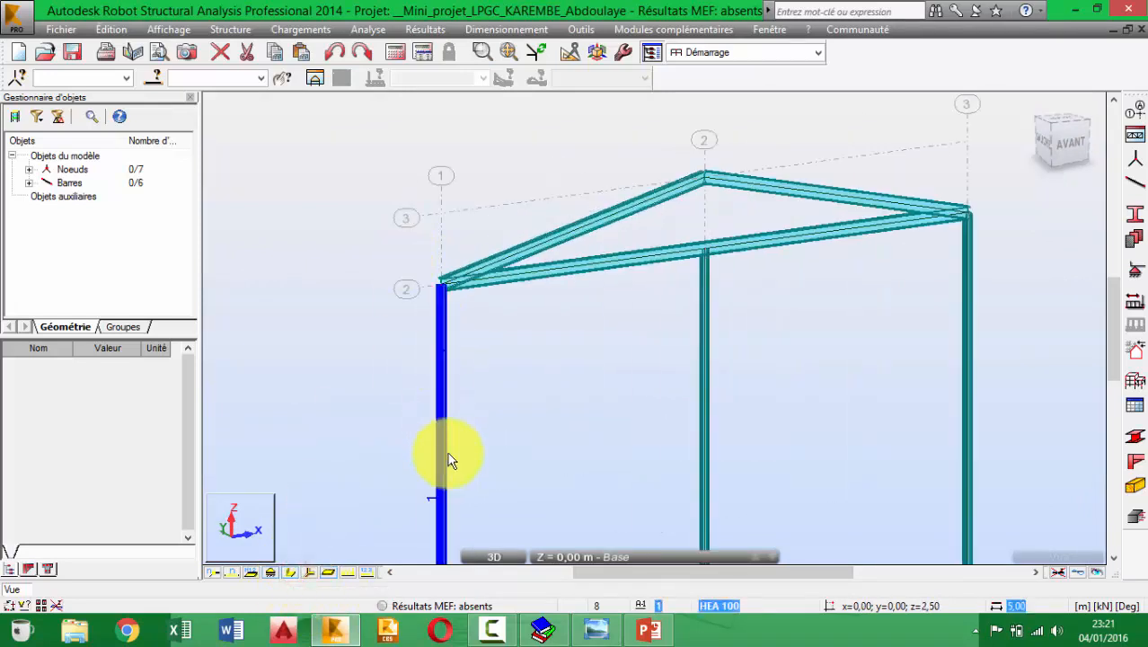
# Step: Examine the bases of the columns up close to check how their HEA 100 profiles are oriented
pyautogui.scroll(4, 439, 465)
pyautogui.scroll(-2, 409, 313)
pyautogui.scroll(2, 410, 314)
pyautogui.moveTo(429, 326); pyautogui.dragTo(397, 399, button='middle')
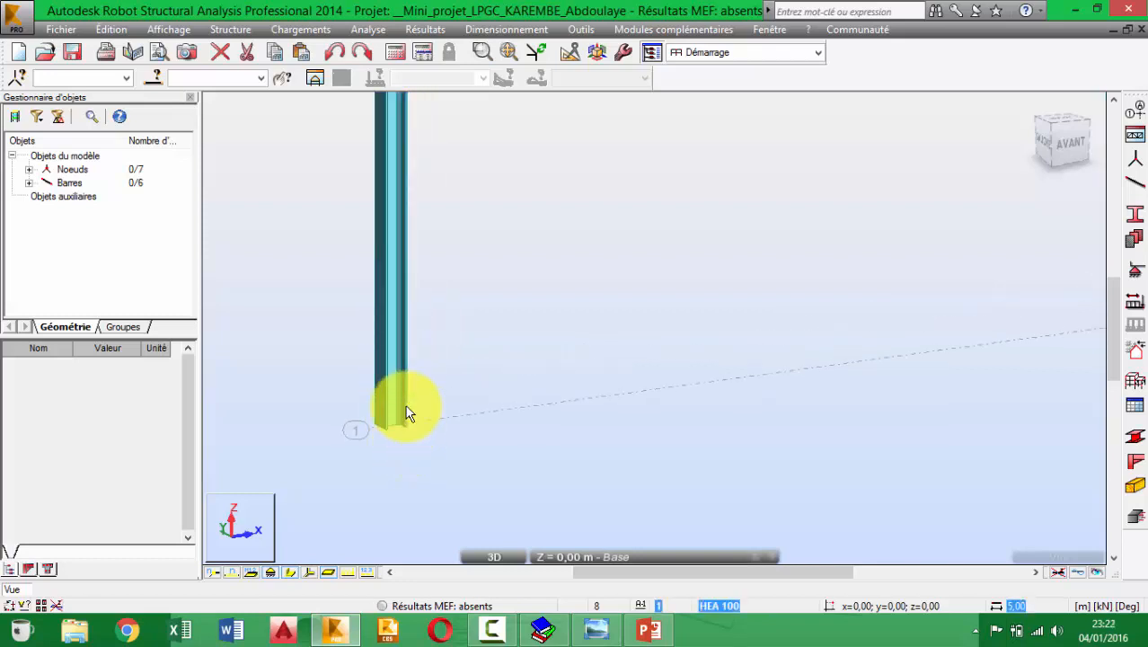
pyautogui.scroll(-2, 405, 389)
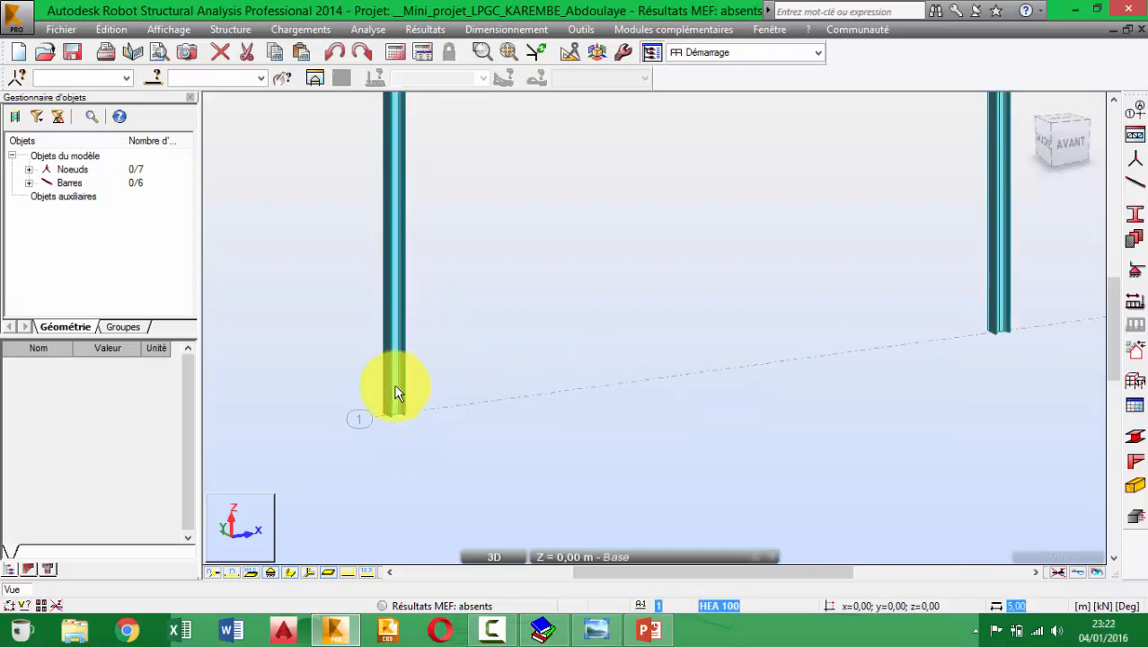
pyautogui.scroll(-1, 944, 301)
pyautogui.scroll(-2, 945, 294)
pyautogui.moveTo(945, 298); pyautogui.dragTo(757, 369, button='middle')
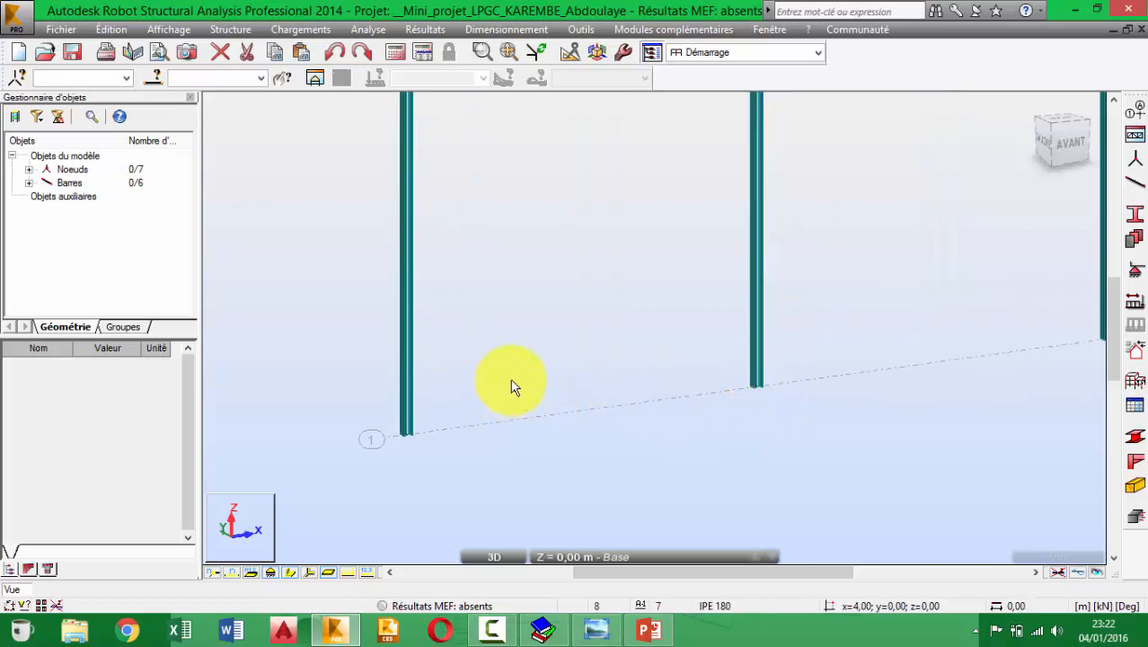
pyautogui.scroll(-2, 506, 371)
pyautogui.scroll(3, 437, 405)
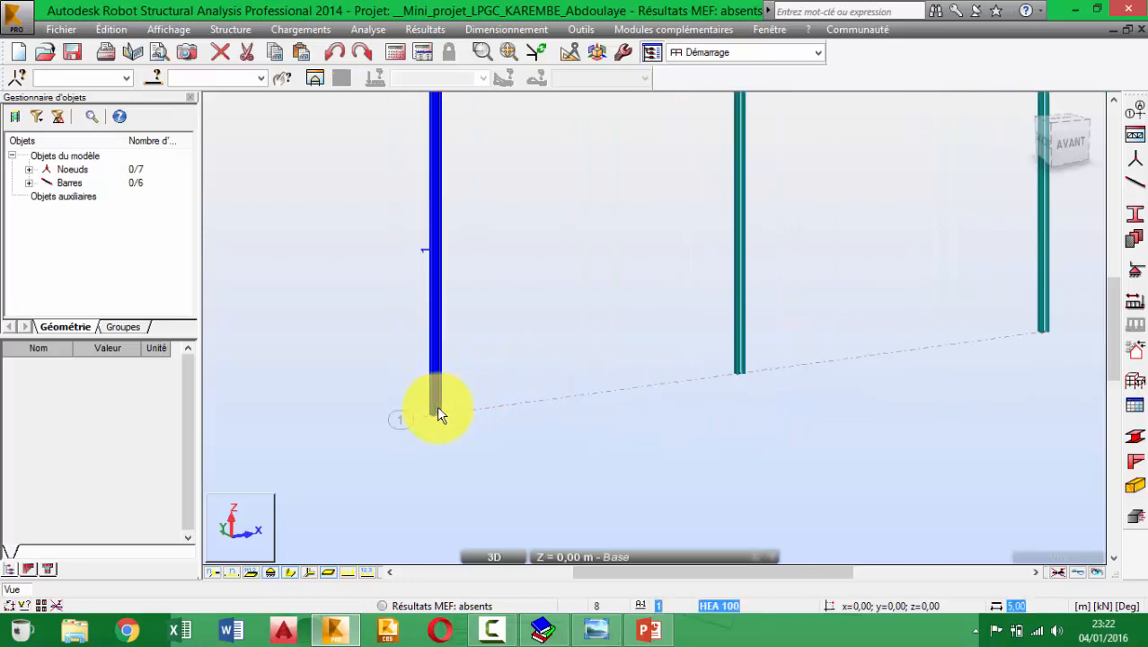
pyautogui.scroll(1, 439, 408)
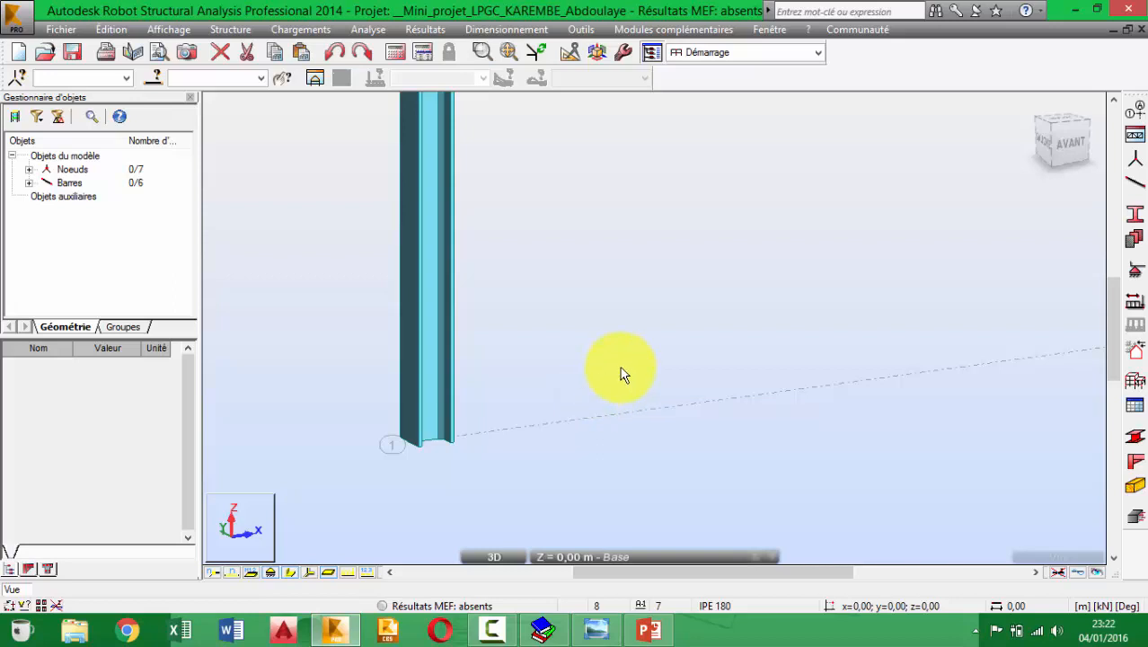
pyautogui.scroll(-2, 575, 365)
pyautogui.moveTo(528, 361); pyautogui.dragTo(345, 385, button='middle')
pyautogui.scroll(-3, 349, 385)
pyautogui.scroll(-2, 664, 328)
# Step: Select the middle column at x = 4.00 m and examine its base to see how its profile is oriented
pyautogui.moveTo(1012, 228); pyautogui.dragTo(986, 213)
pyautogui.moveTo(441, 371); pyautogui.dragTo(408, 302)
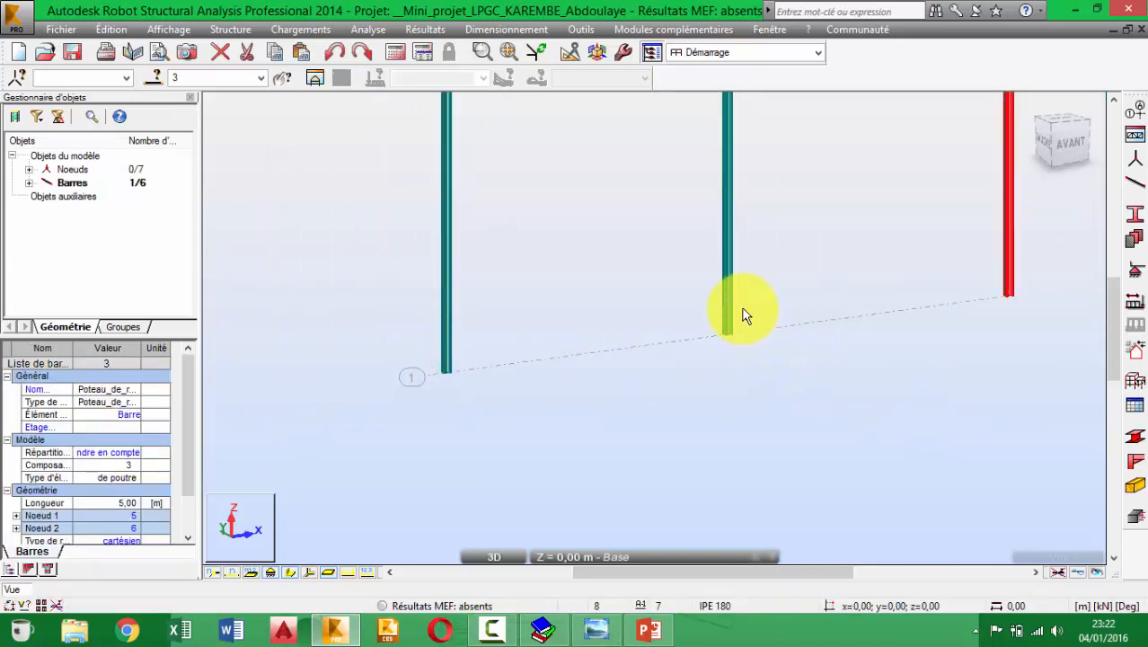
pyautogui.scroll(2, 745, 319)
pyautogui.moveTo(750, 388); pyautogui.dragTo(652, 253)
pyautogui.scroll(2, 743, 320)
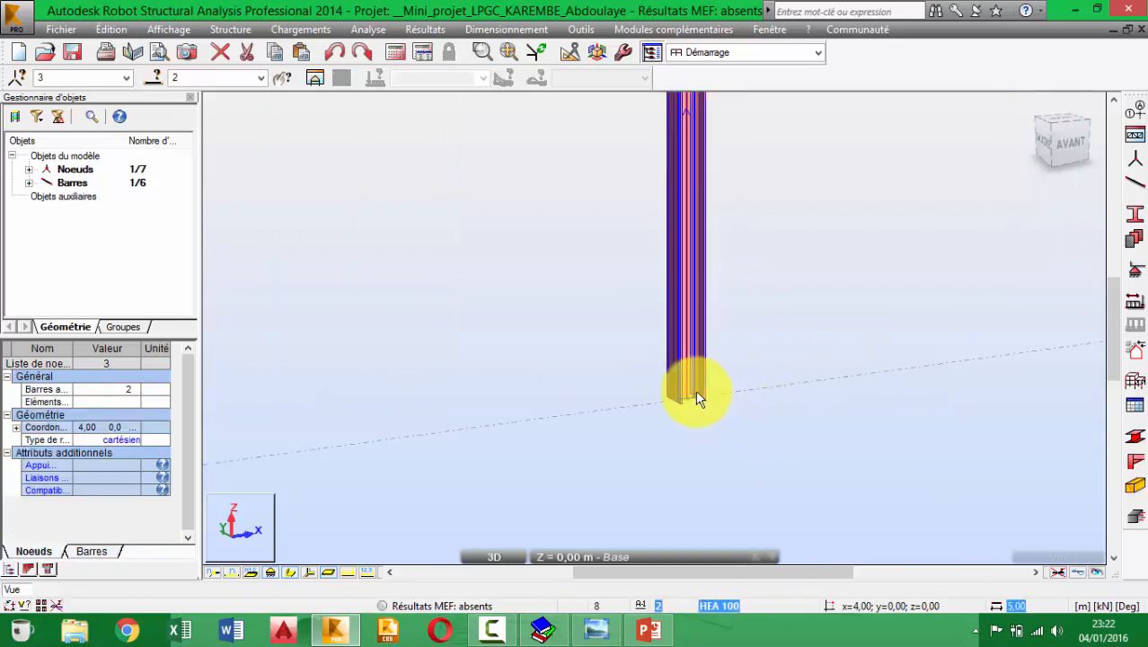
pyautogui.scroll(-2, 532, 306)
pyautogui.moveTo(576, 307); pyautogui.dragTo(584, 390, button='middle')
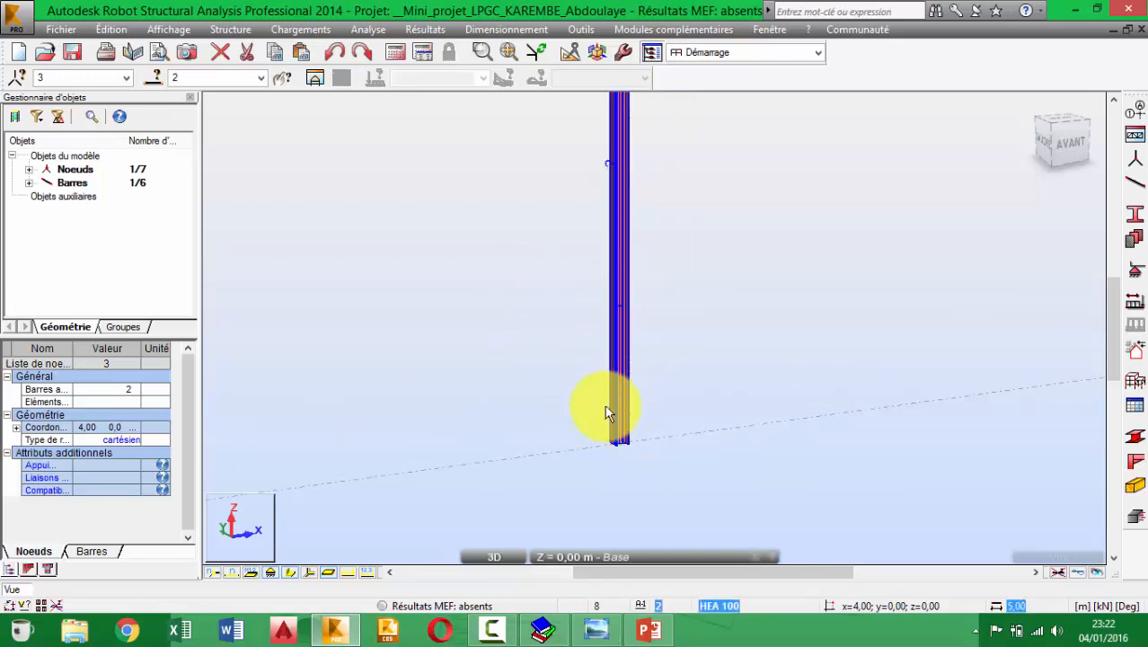
pyautogui.scroll(-2, 612, 368)
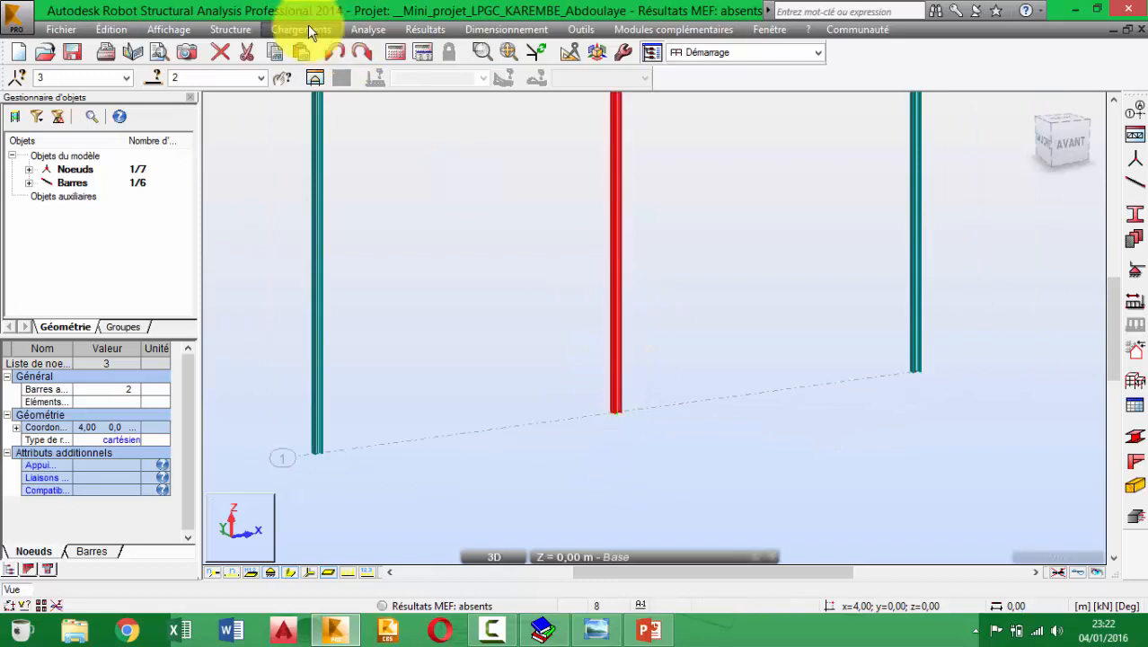
# Step: Rotate the middle column's profile by applying a gamma angle of 90° to bar 2
pyautogui.click(247, 31)
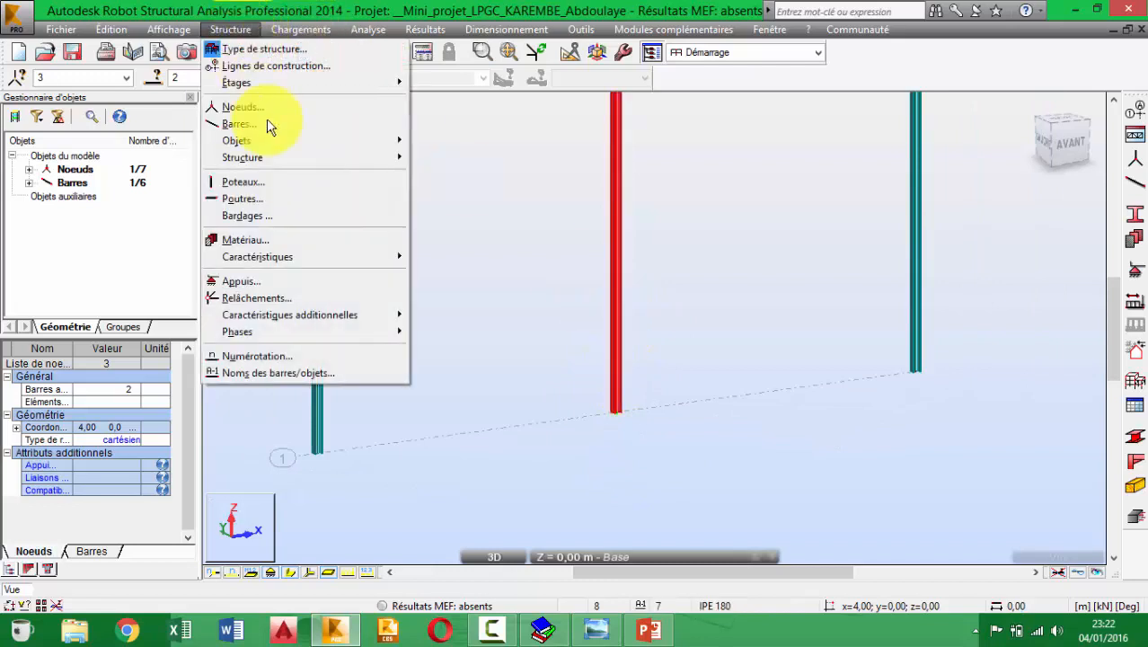
pyautogui.moveTo(347, 260)
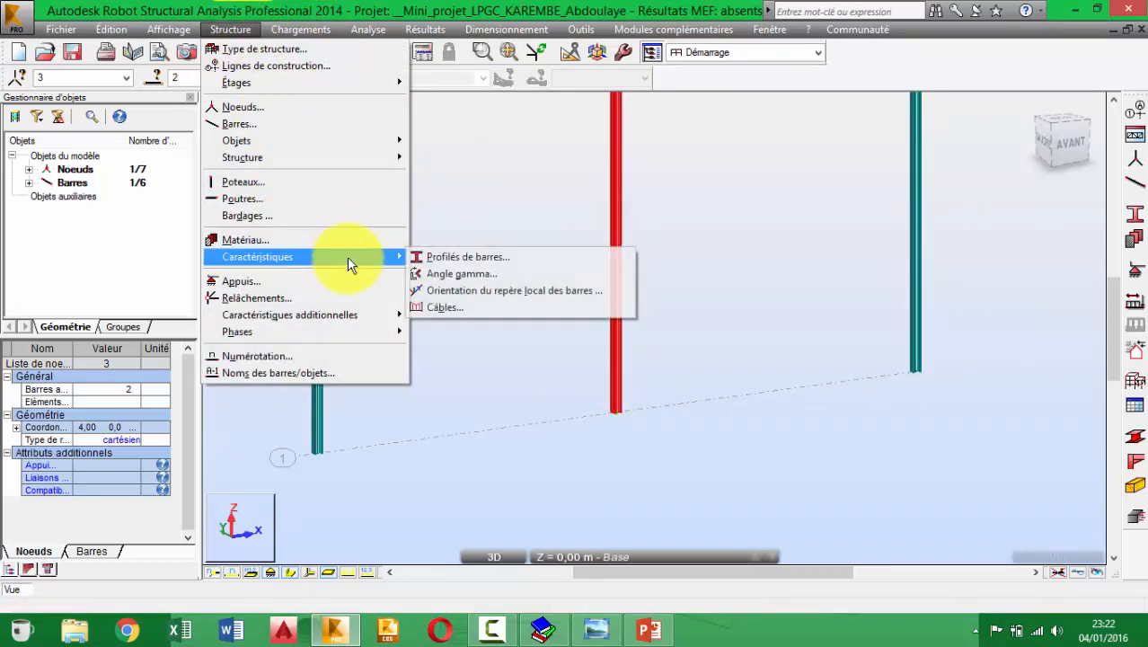
pyautogui.click(451, 273)
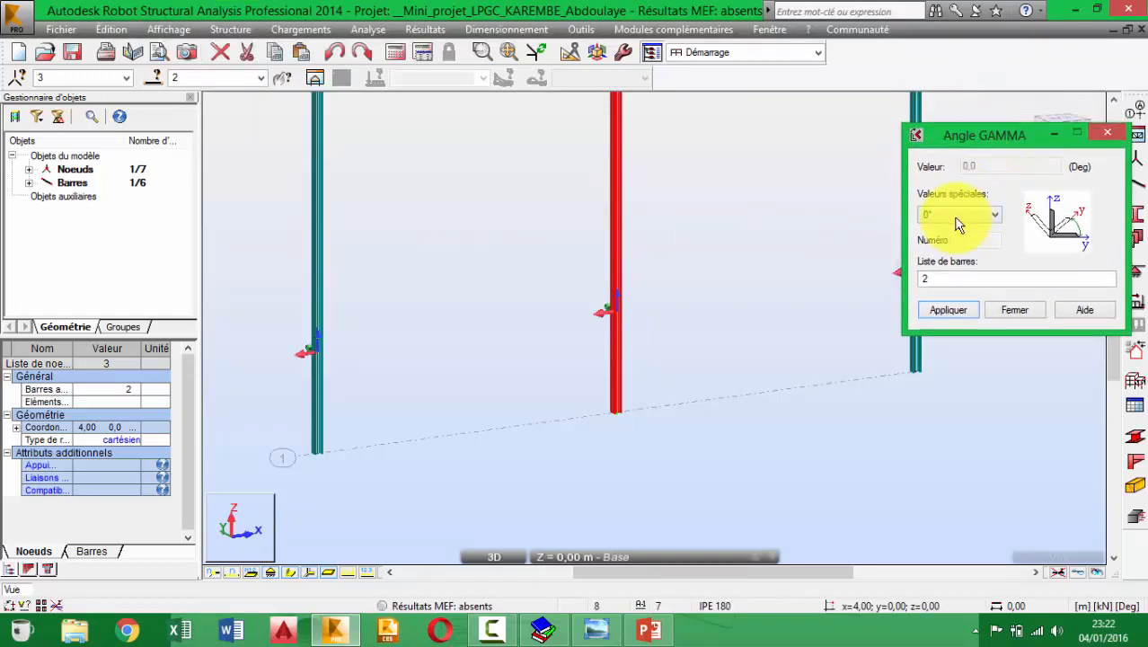
pyautogui.click(952, 214)
pyautogui.click(933, 239)
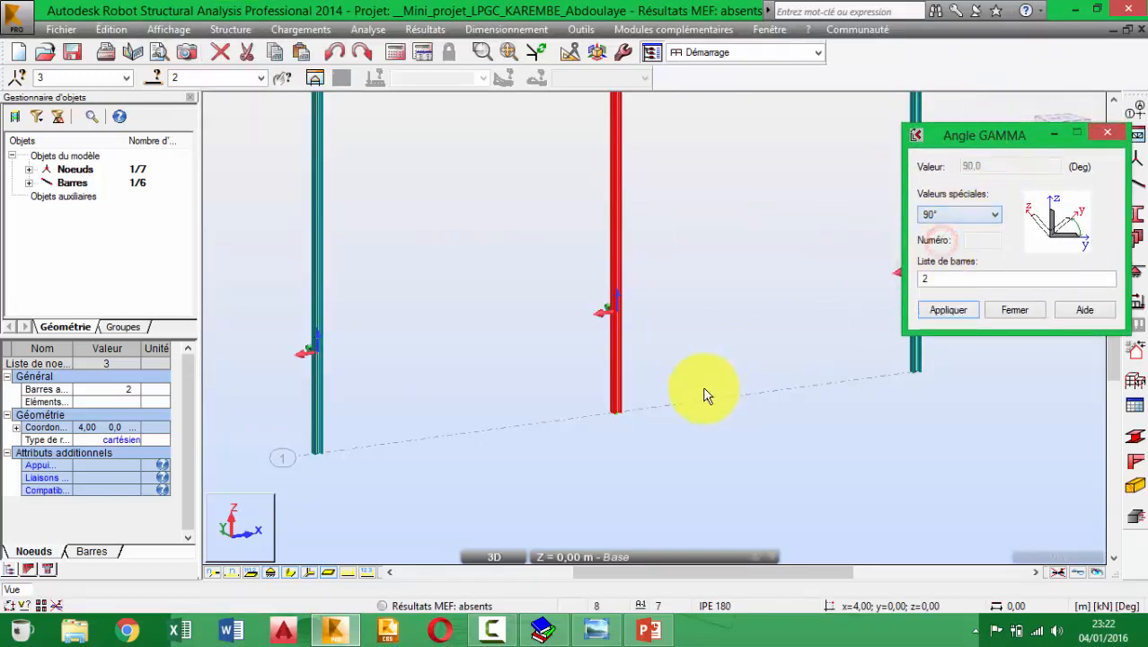
pyautogui.scroll(1, 627, 400)
pyautogui.scroll(2, 629, 395)
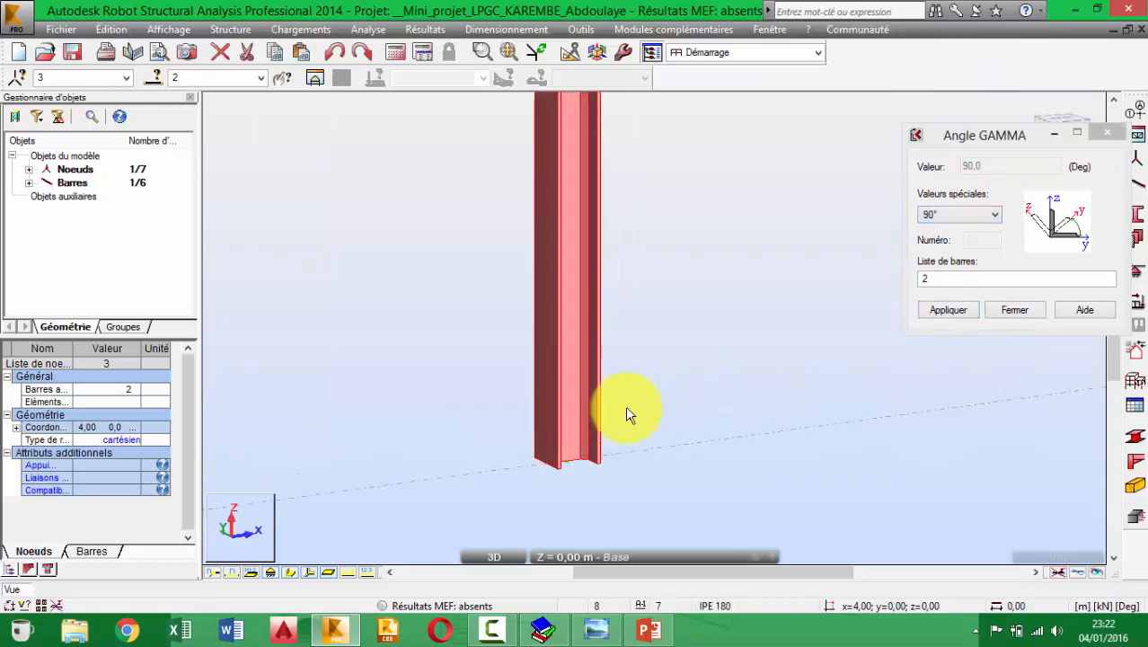
pyautogui.click(936, 303)
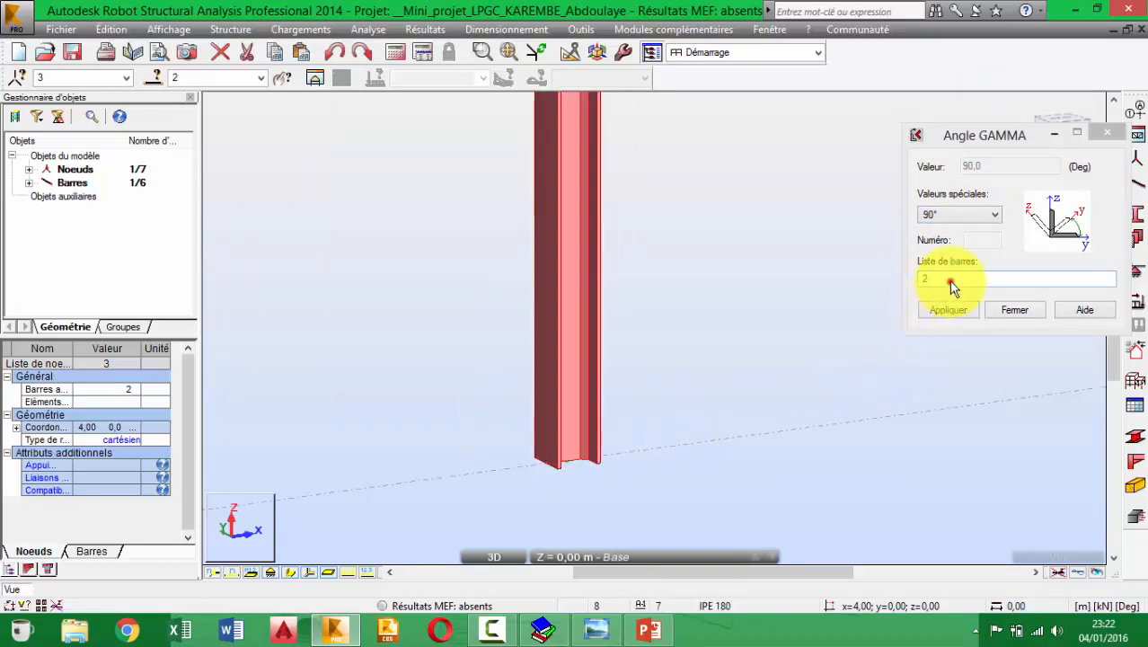
pyautogui.click(943, 309)
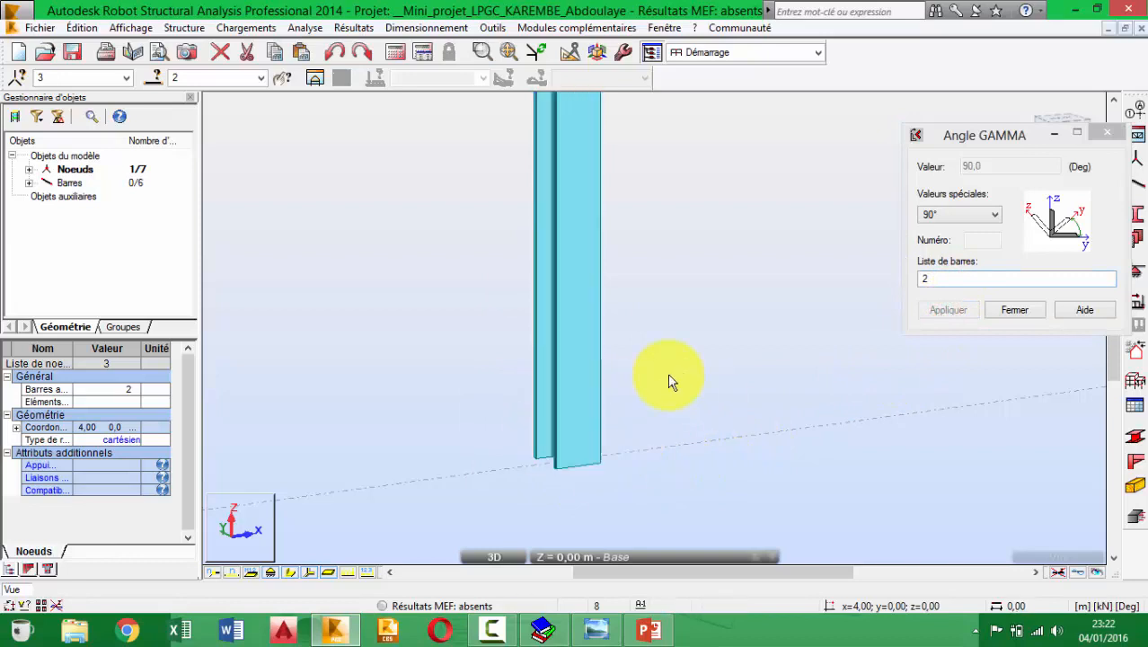
pyautogui.click(1024, 312)
# Step: Examine the rotated middle column against the outer columns and the roof beams of the whole frame
pyautogui.scroll(-5, 764, 261)
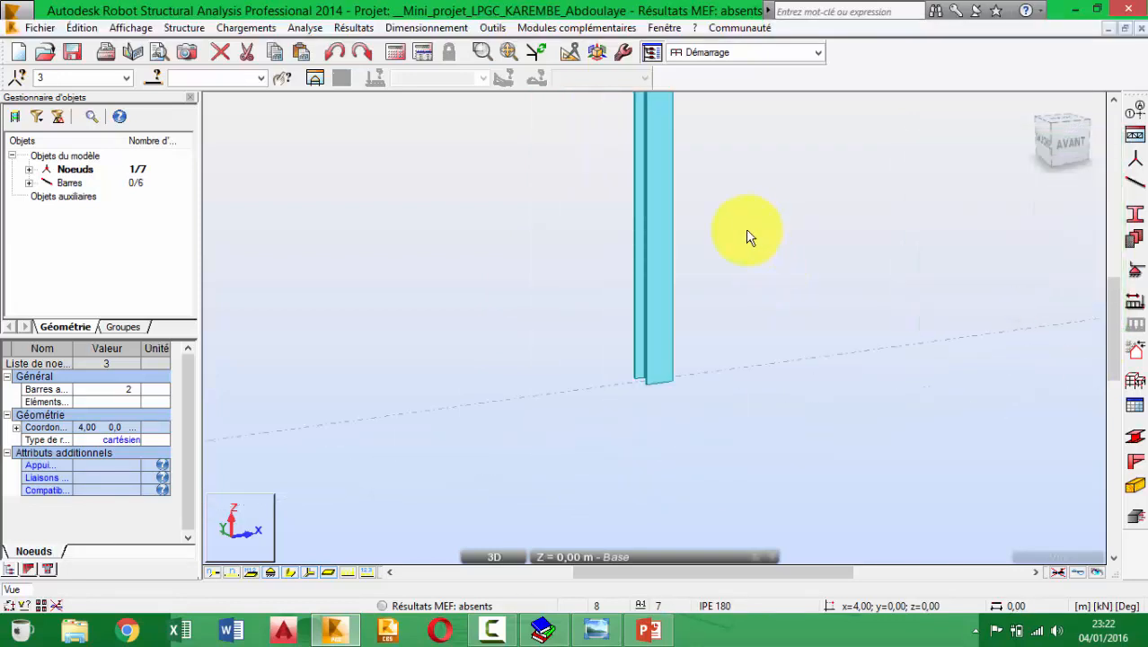
pyautogui.scroll(-6, 660, 308)
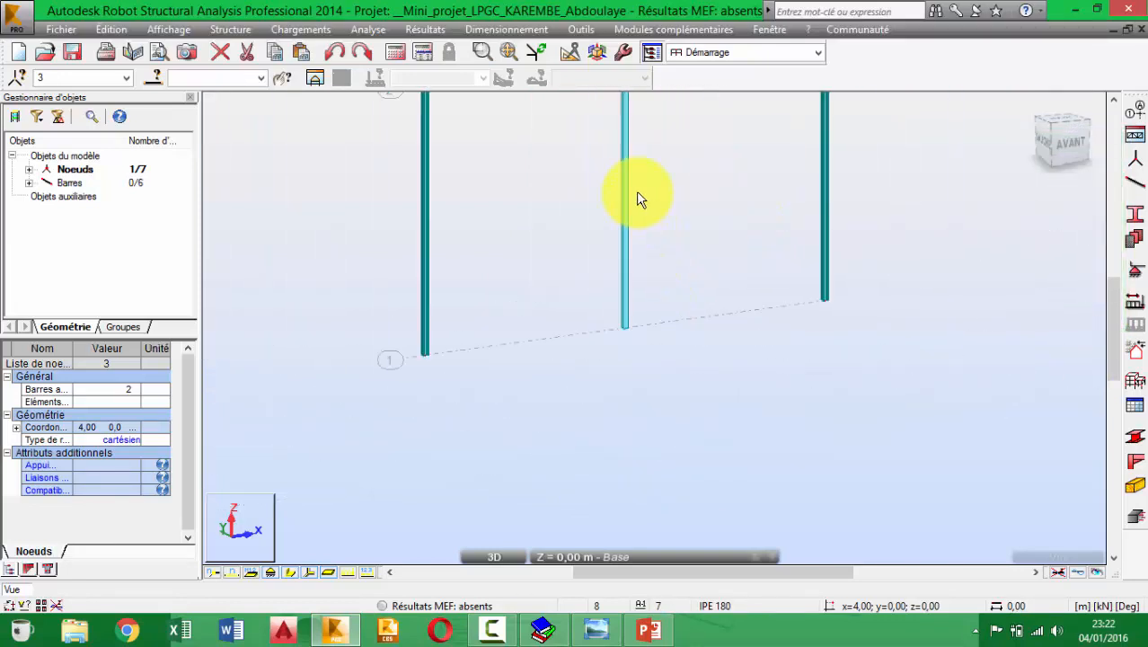
pyautogui.scroll(3, 627, 148)
pyautogui.scroll(-3, 568, 215)
pyautogui.scroll(1, 568, 216)
pyautogui.scroll(-1, 571, 220)
pyautogui.moveTo(578, 298); pyautogui.dragTo(558, 220, button='middle')
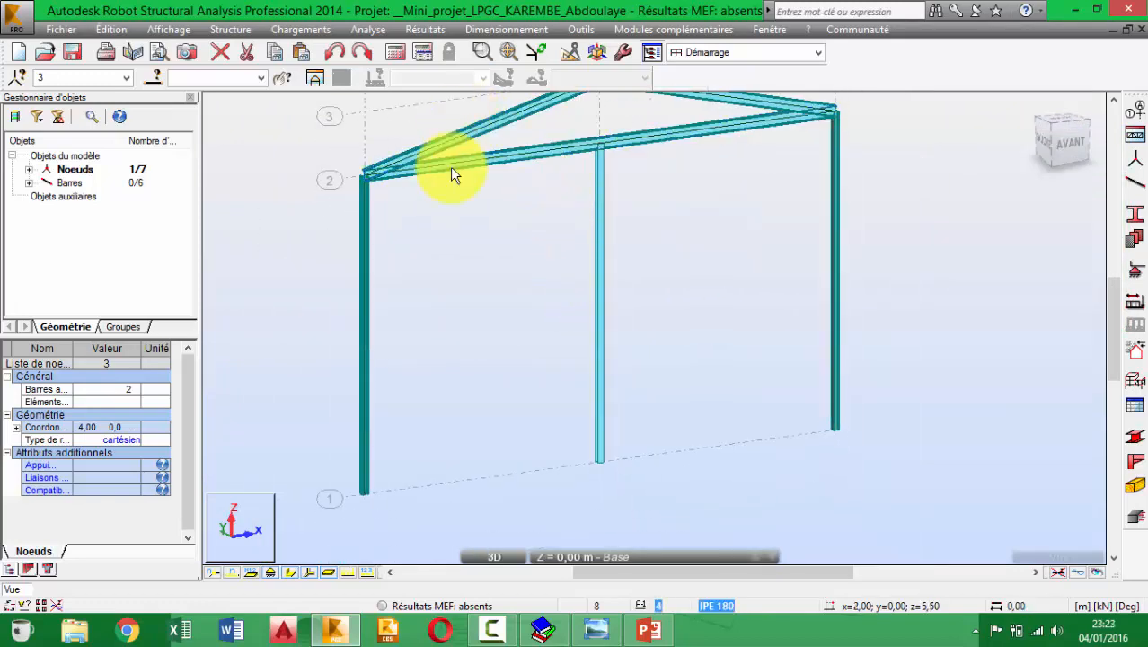
pyautogui.moveTo(437, 155); pyautogui.dragTo(490, 210, button='middle')
pyautogui.click(321, 28)
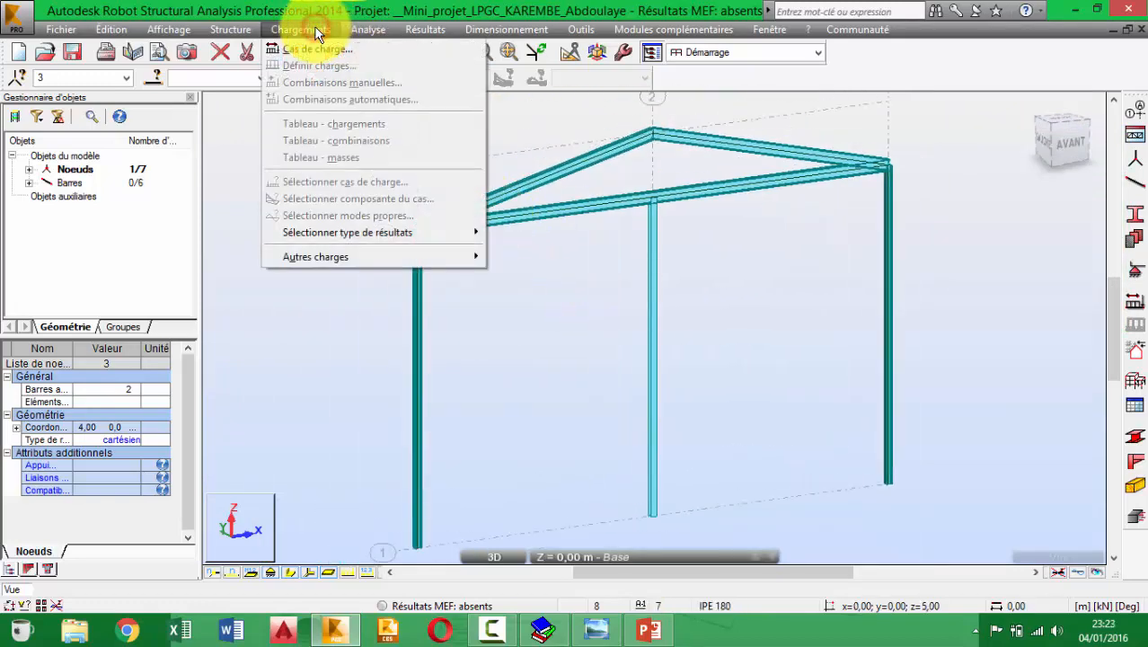
pyautogui.moveTo(401, 232)
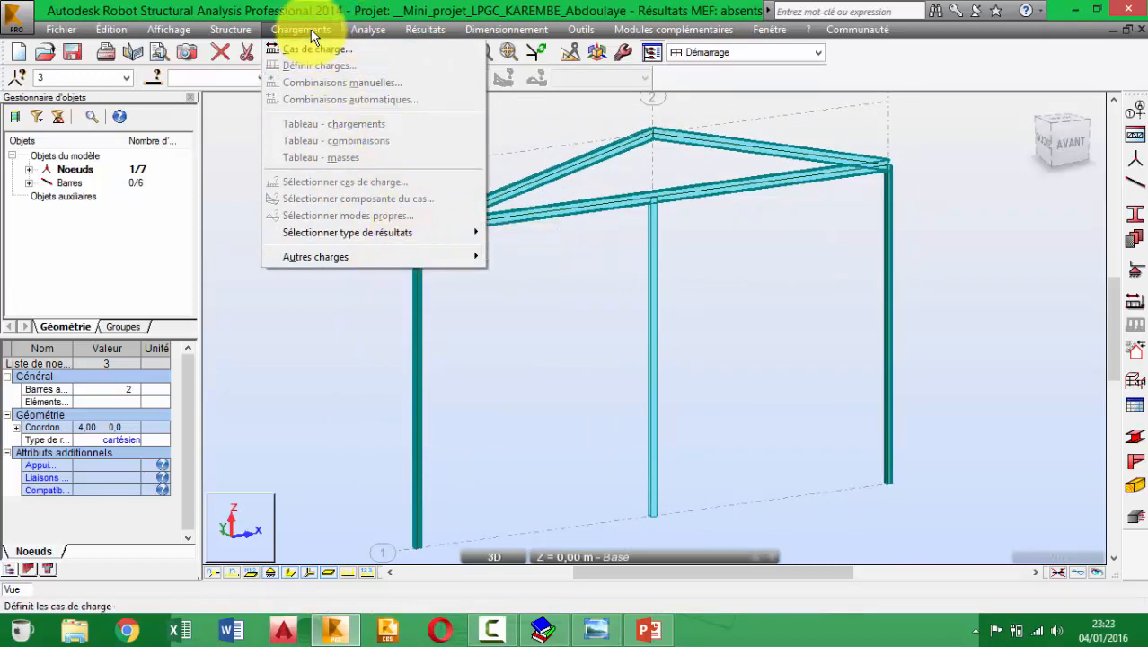
pyautogui.moveTo(449, 256)
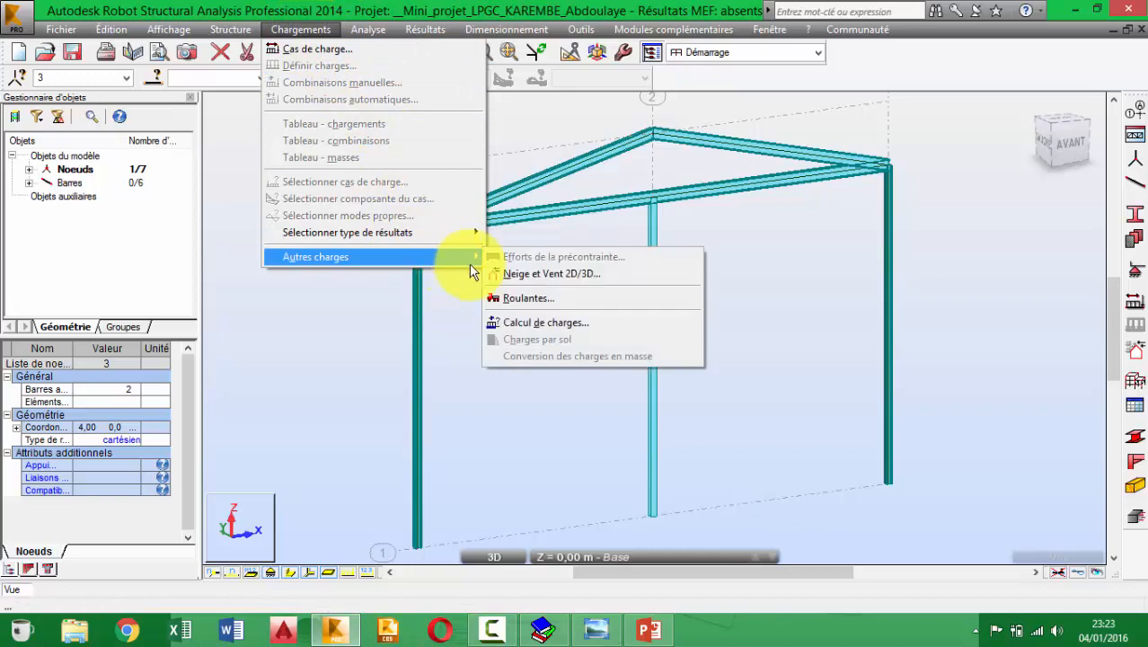
pyautogui.click(565, 273)
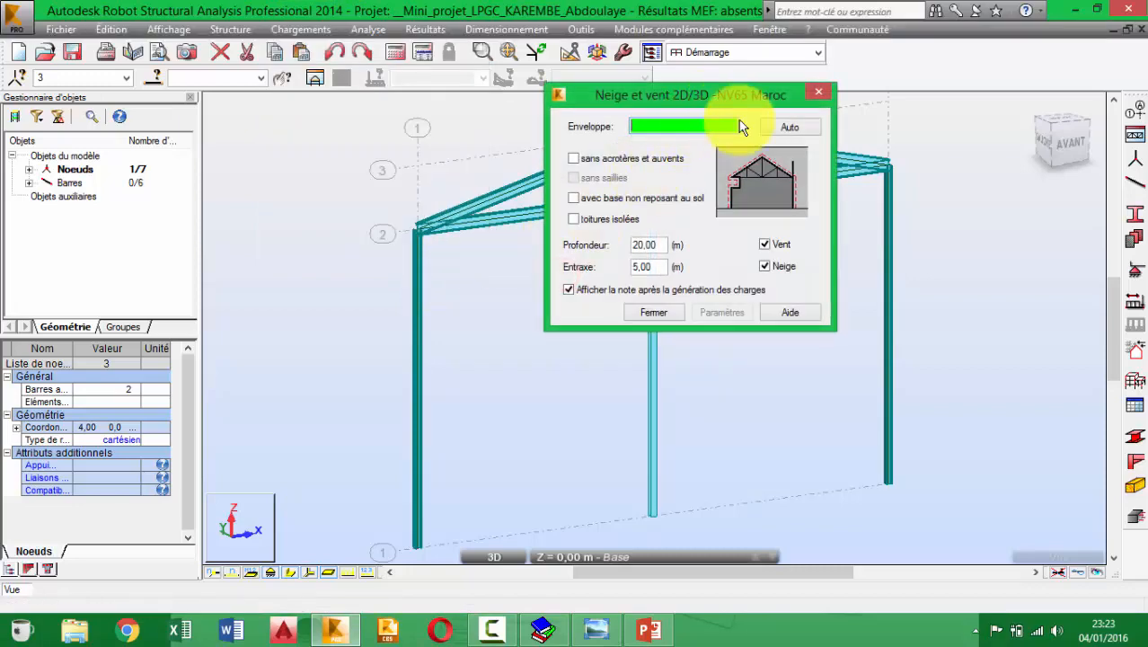
pyautogui.click(821, 94)
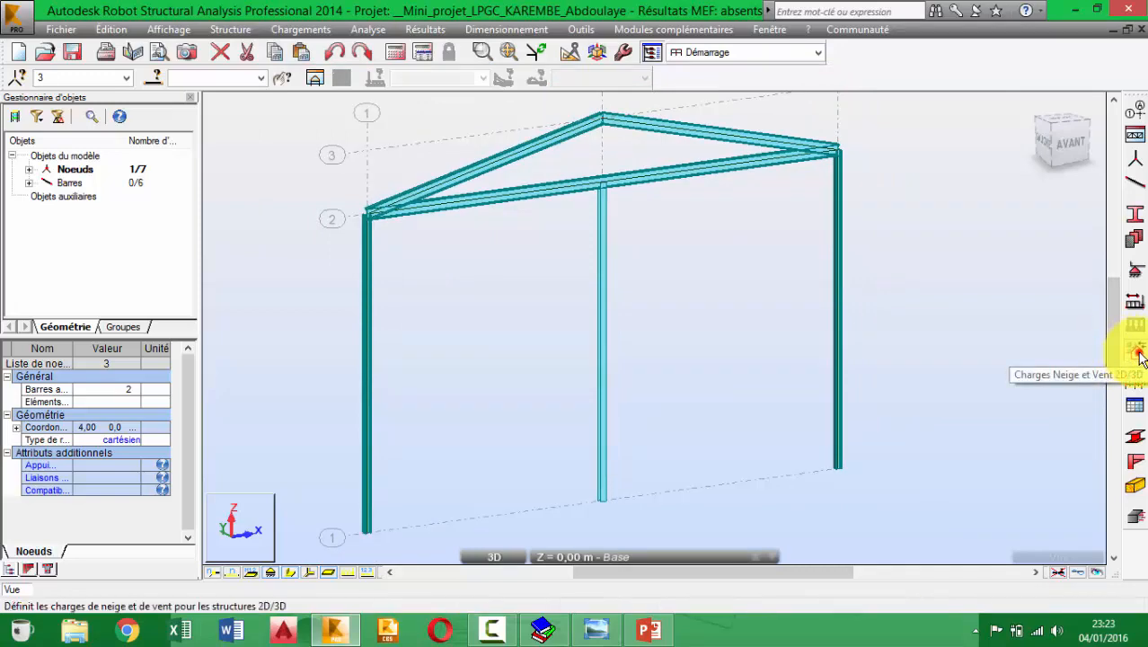
# Step: Start defining 2D/3D snow and wind loads and detect the frame's envelope automatically
pyautogui.click(1136, 353)
pyautogui.moveTo(723, 98); pyautogui.dragTo(314, 132)
pyautogui.moveTo(654, 229); pyautogui.dragTo(874, 240, button='middle')
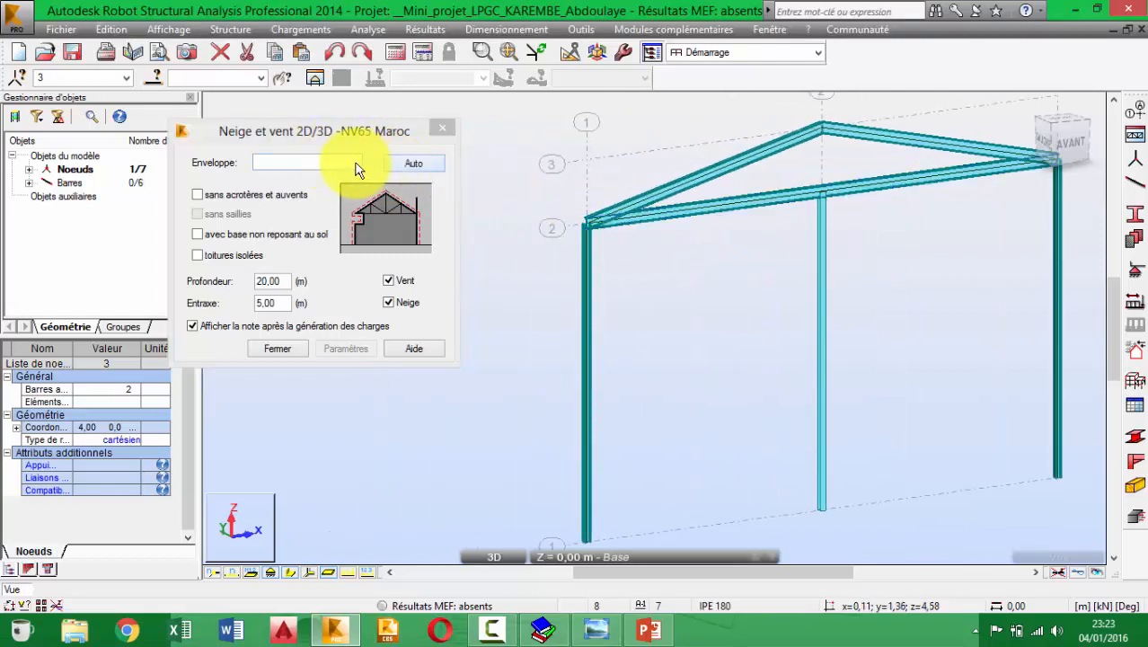
pyautogui.click(406, 161)
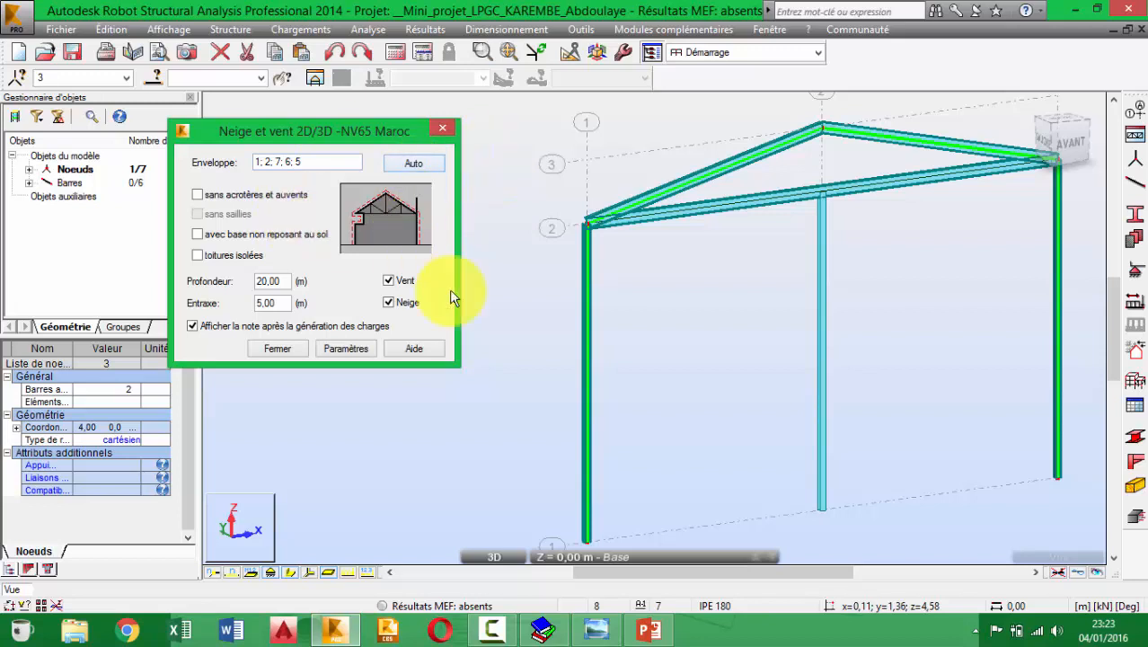
pyautogui.scroll(-5, 780, 334)
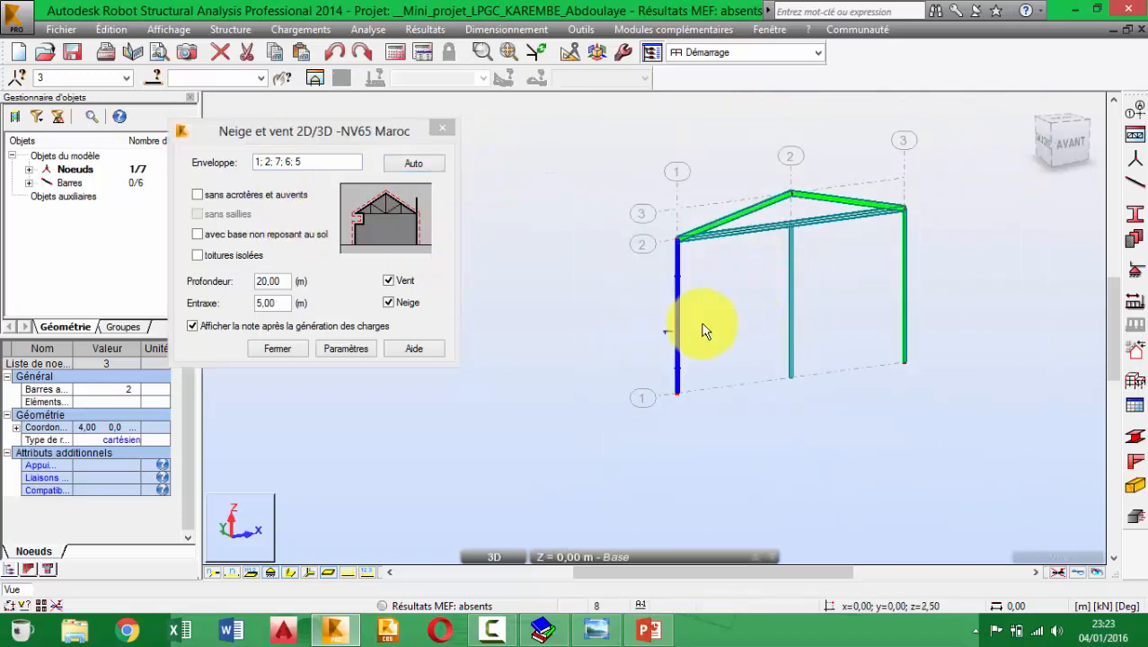
pyautogui.click(792, 359)
pyautogui.scroll(1, 762, 358)
pyautogui.click(759, 358)
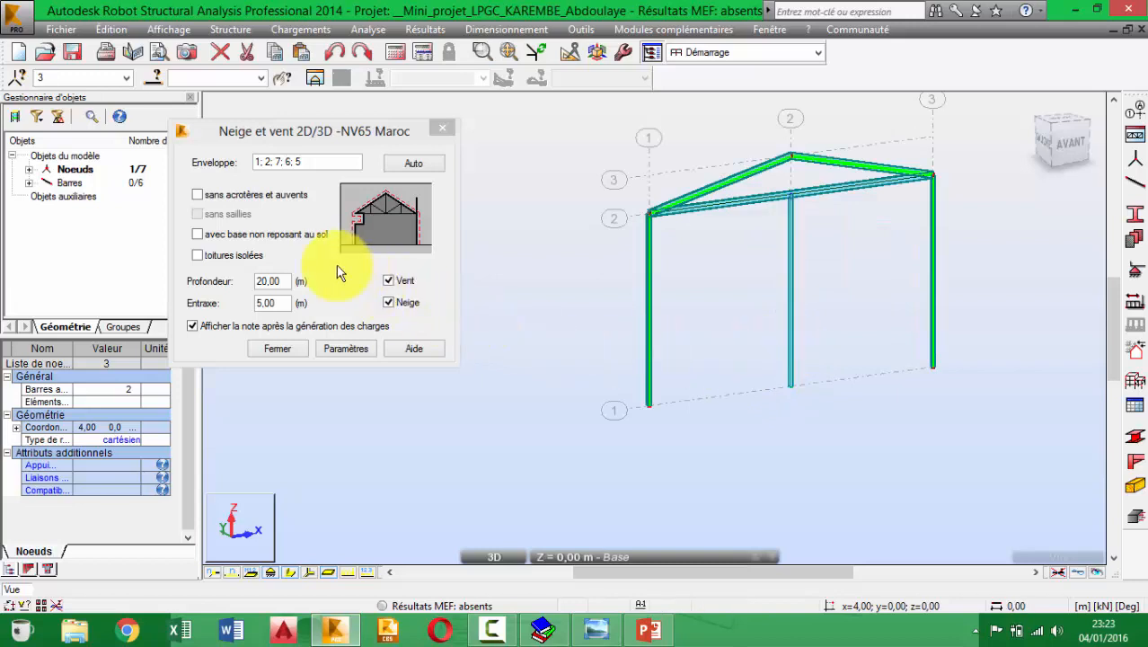
# Step: Set both the building depth and the frame spacing to 6 m, with wind and snow loads enabled
pyautogui.click(284, 284)
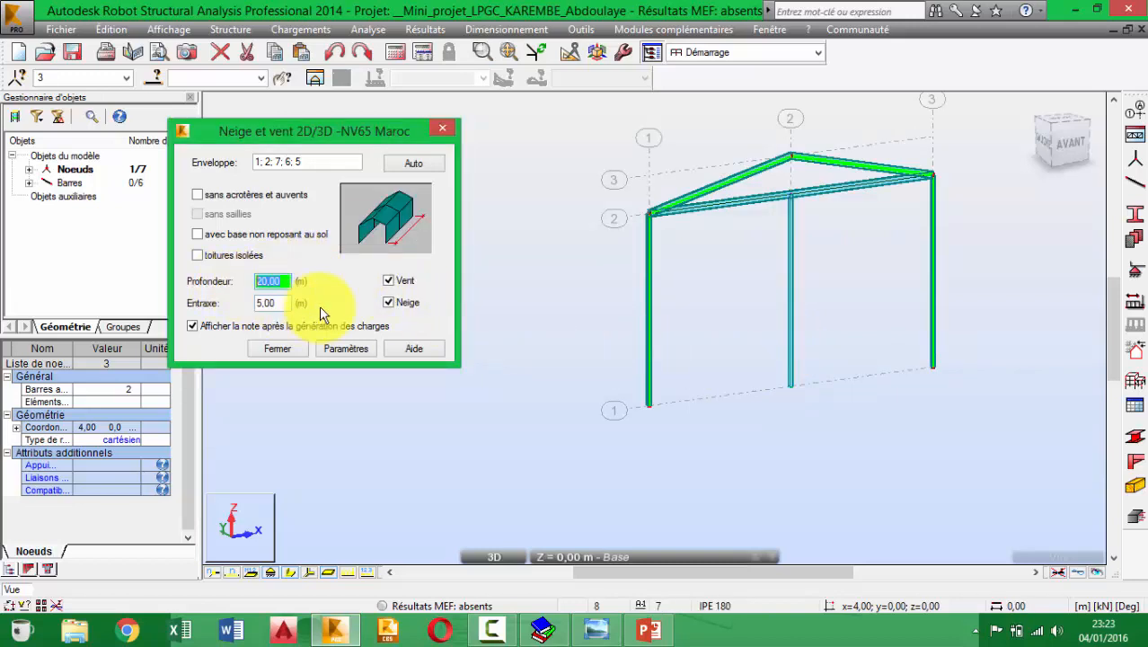
pyautogui.write('6')
pyautogui.press('Tab')
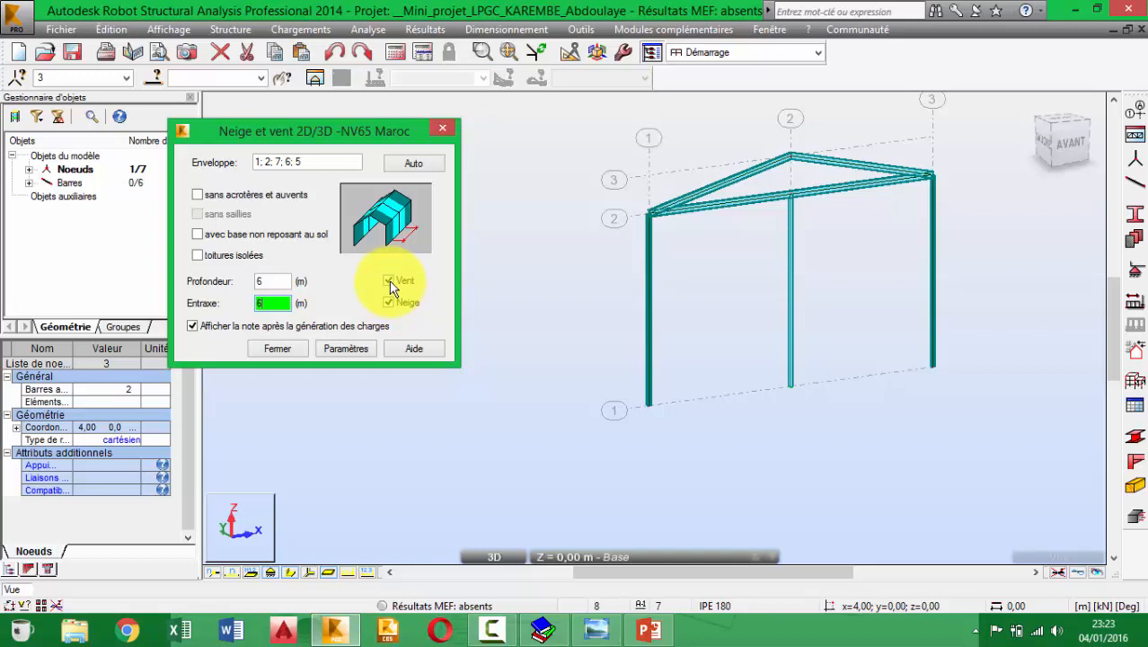
pyautogui.click(389, 281)
pyautogui.click(390, 303)
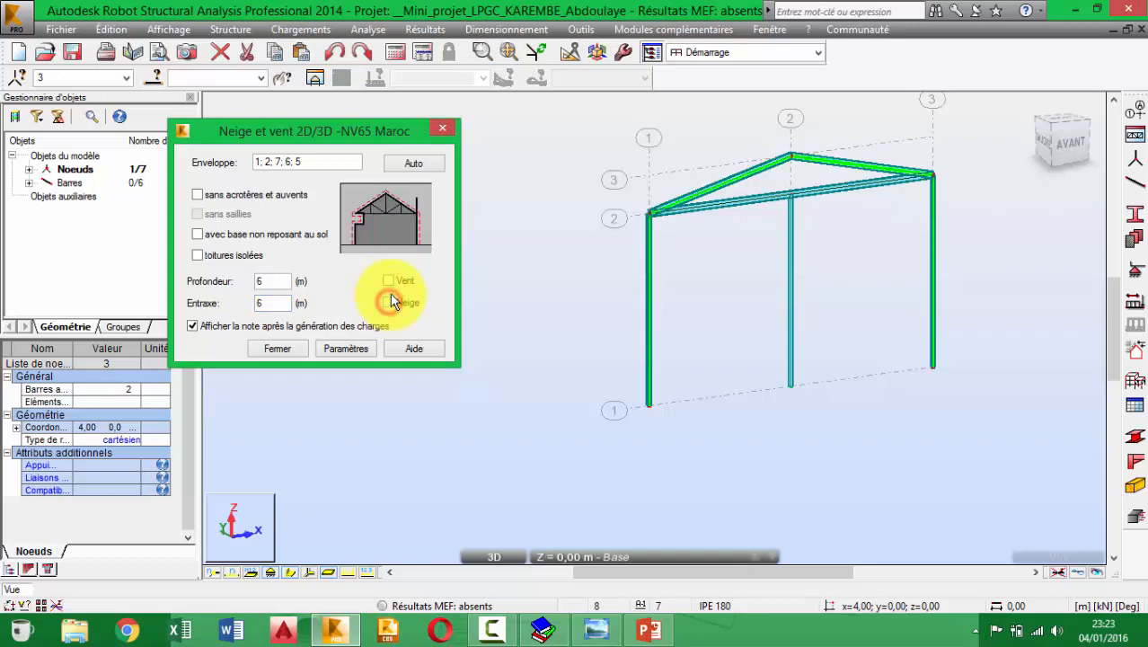
pyautogui.click(390, 281)
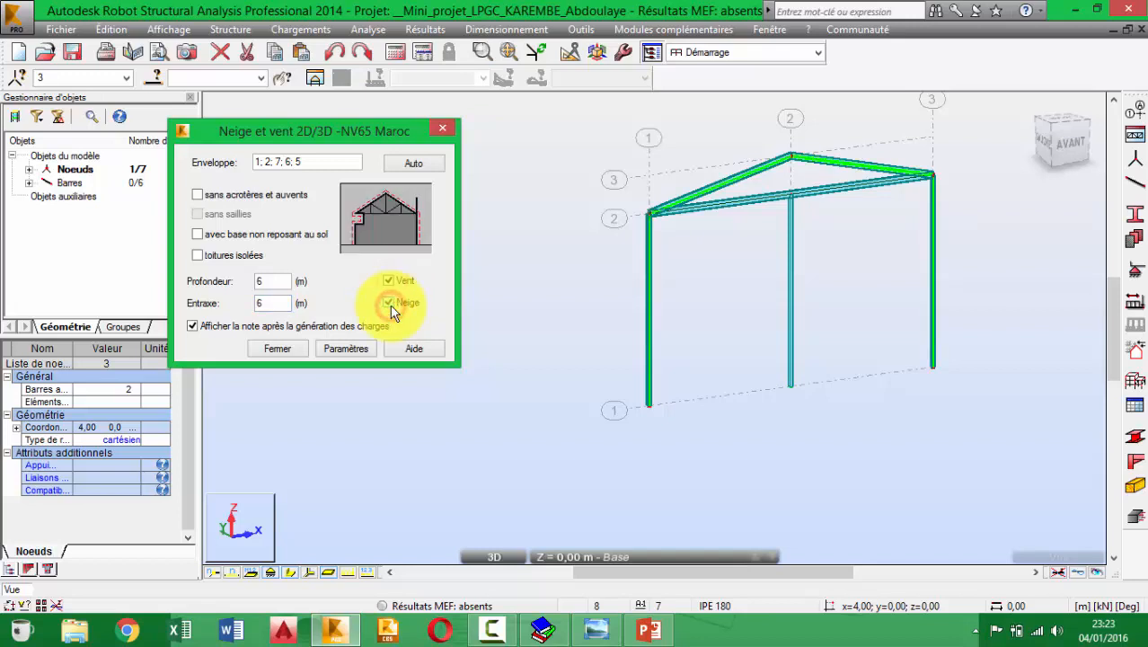
# Step: Open the snow and wind load parameters and set the location to the Rabat department, canton Sale
pyautogui.click(342, 354)
pyautogui.moveTo(400, 103); pyautogui.dragTo(423, 111)
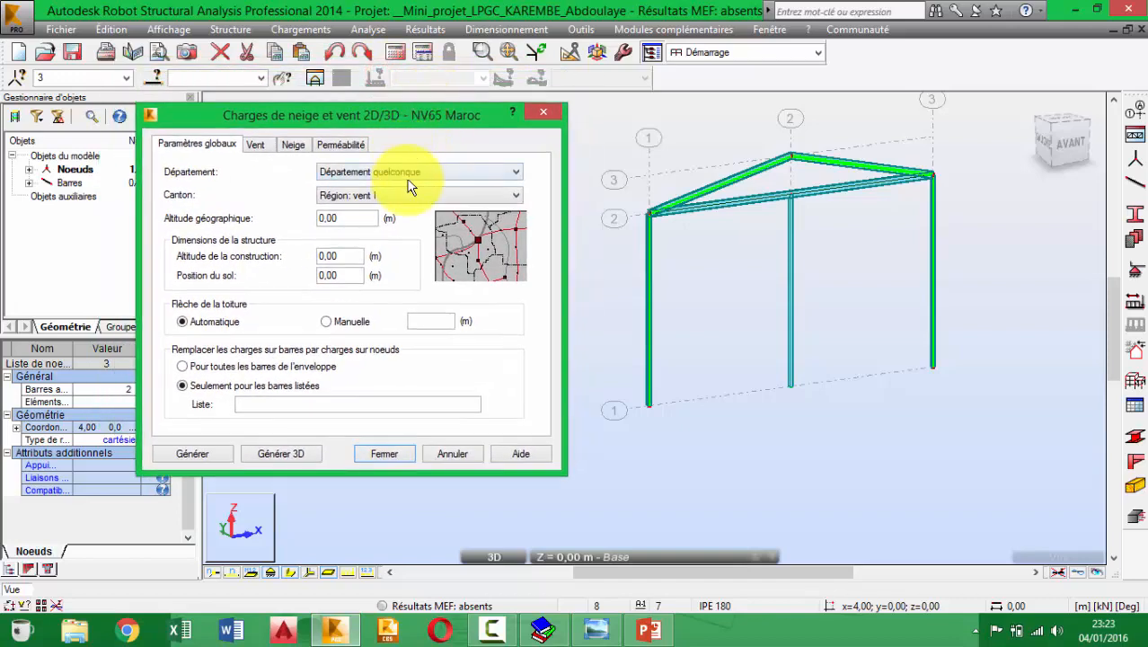
pyautogui.click(410, 176)
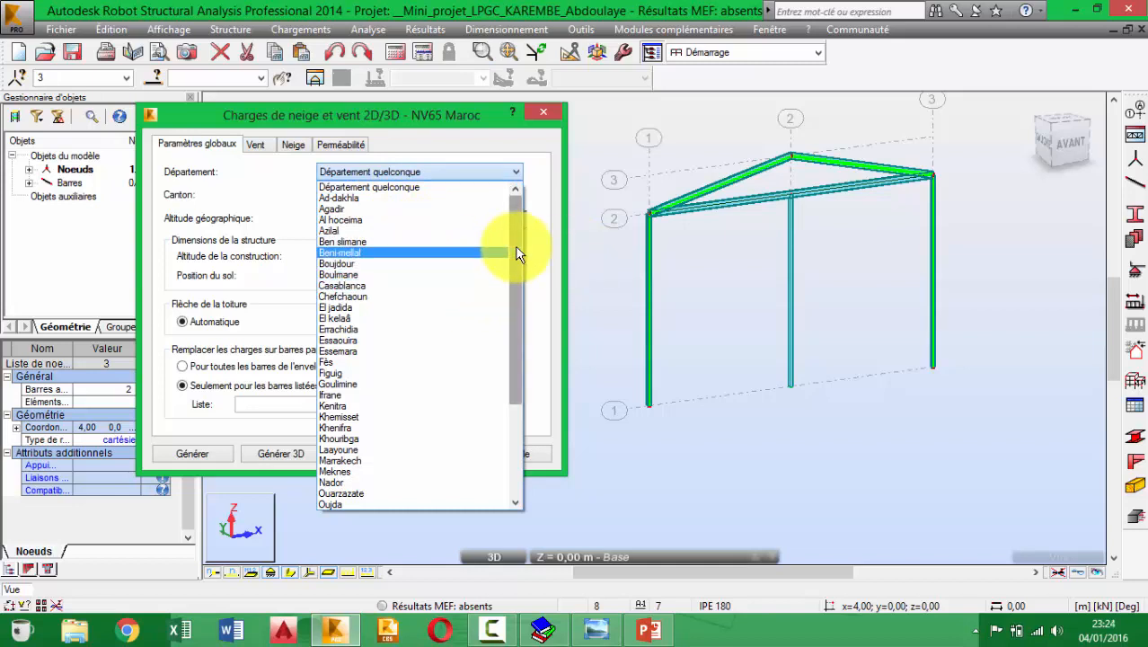
pyautogui.moveTo(514, 249); pyautogui.dragTo(513, 316)
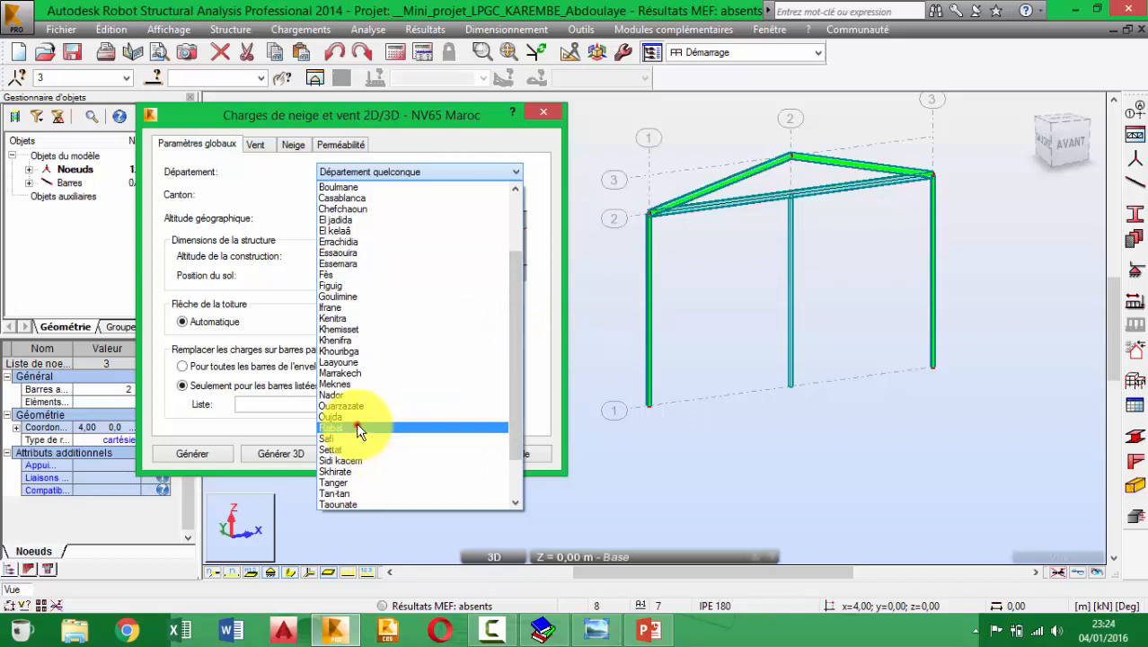
pyautogui.click(355, 428)
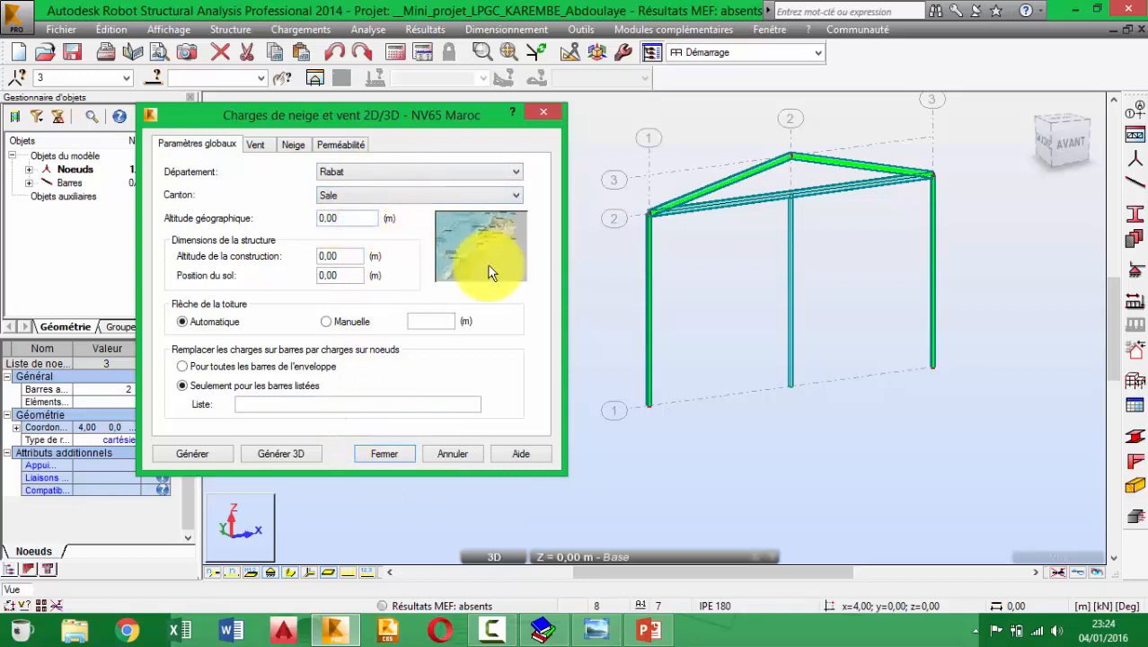
# Step: Set the construction height to 6 m, keeping geographic altitude and ground position at 0.00 m, and show the wind settings
pyautogui.click(350, 219)
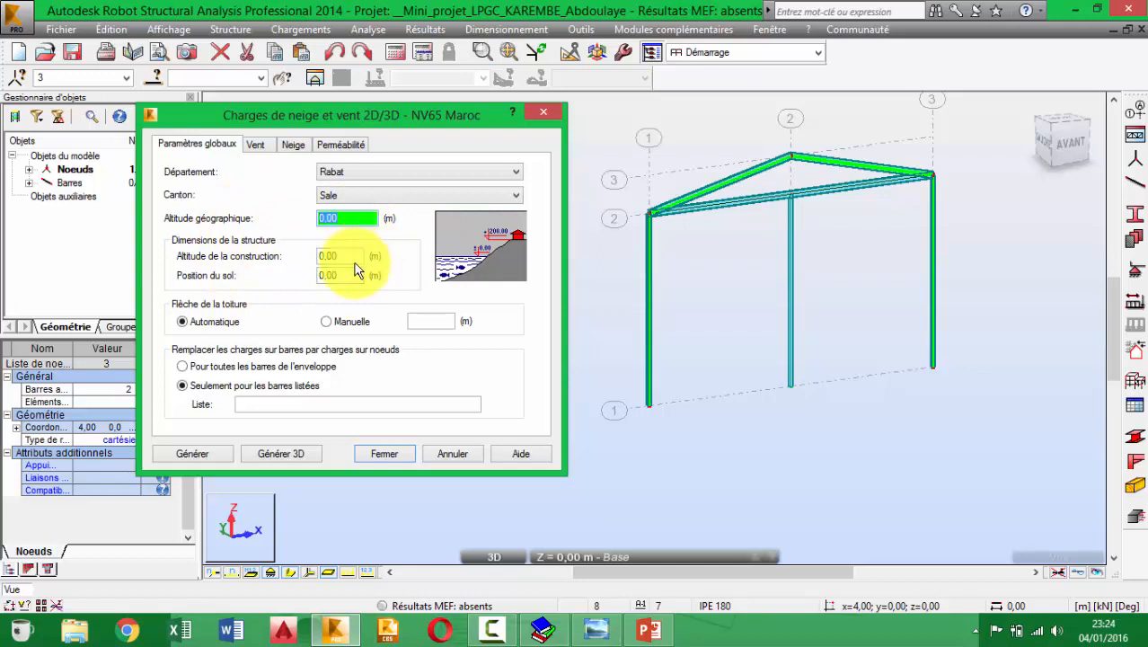
pyautogui.press('Tab')
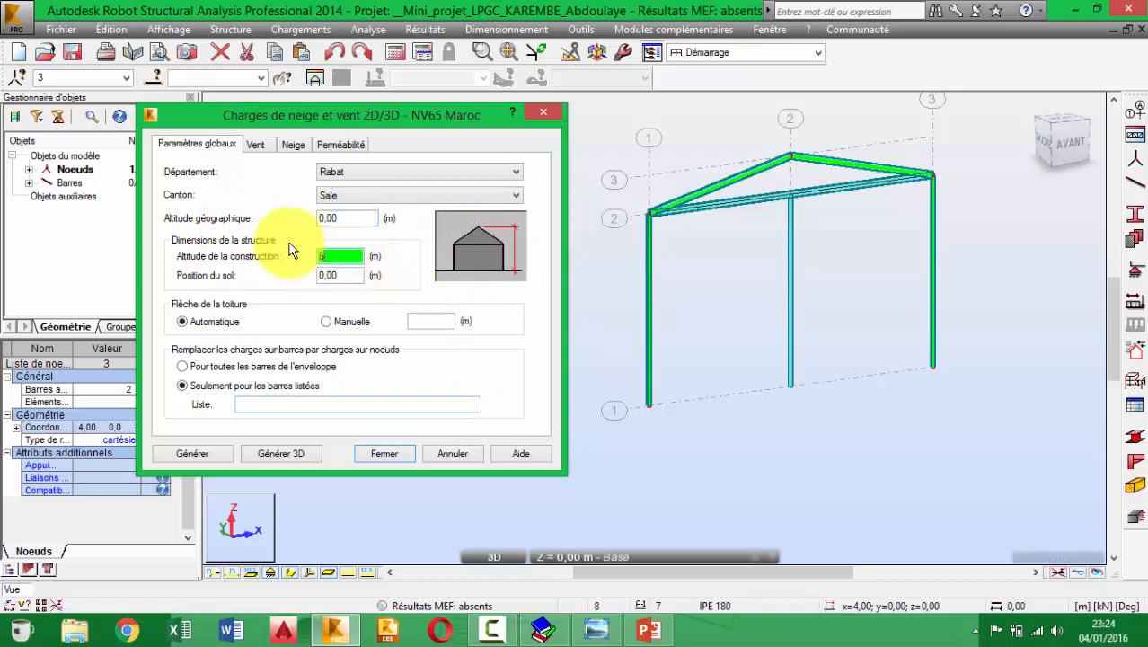
pyautogui.write('6')
pyautogui.press('Tab')
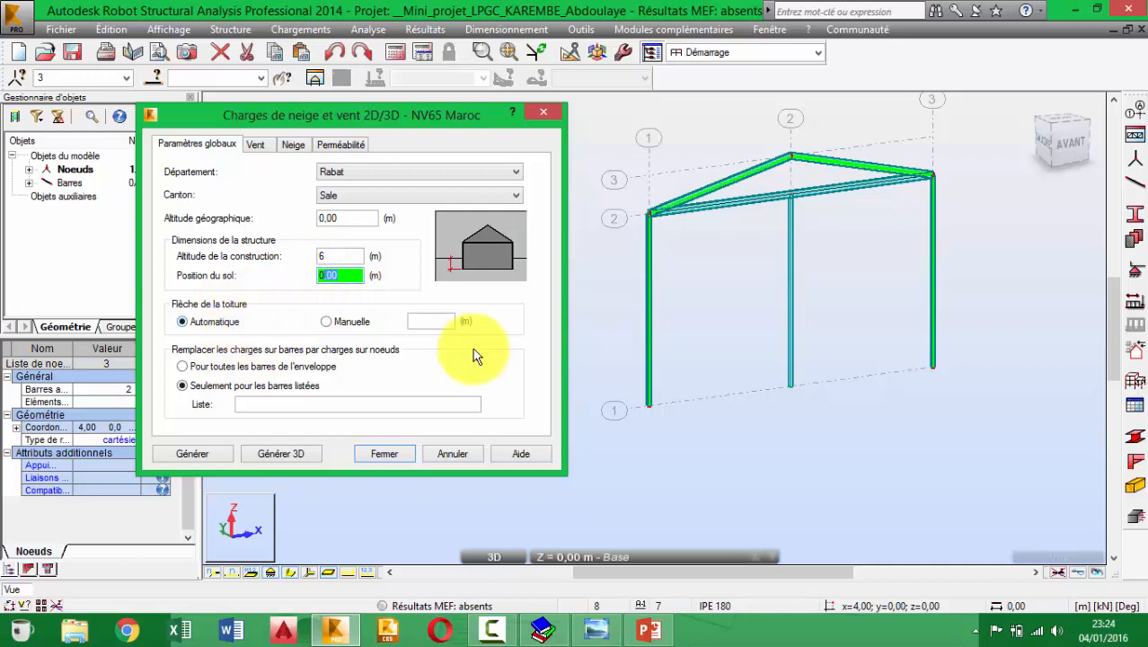
pyautogui.click(256, 146)
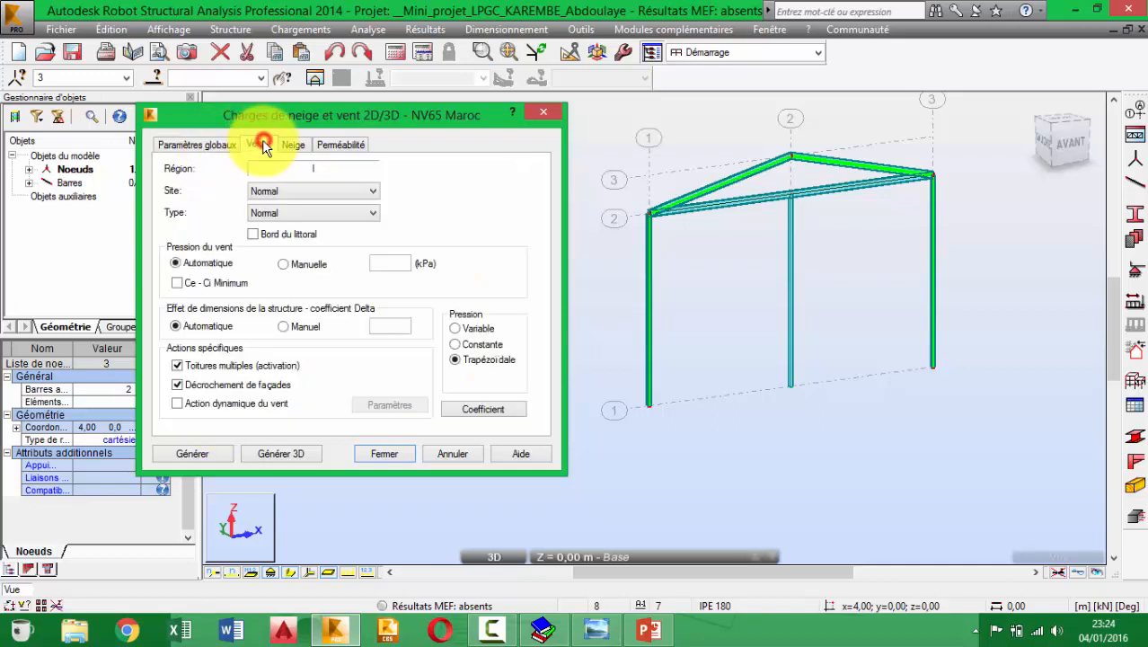
# Step: Keep the wind site and type at Normal and enable the Ce - Ci minimum option with automatic wind pressure
pyautogui.click(292, 191)
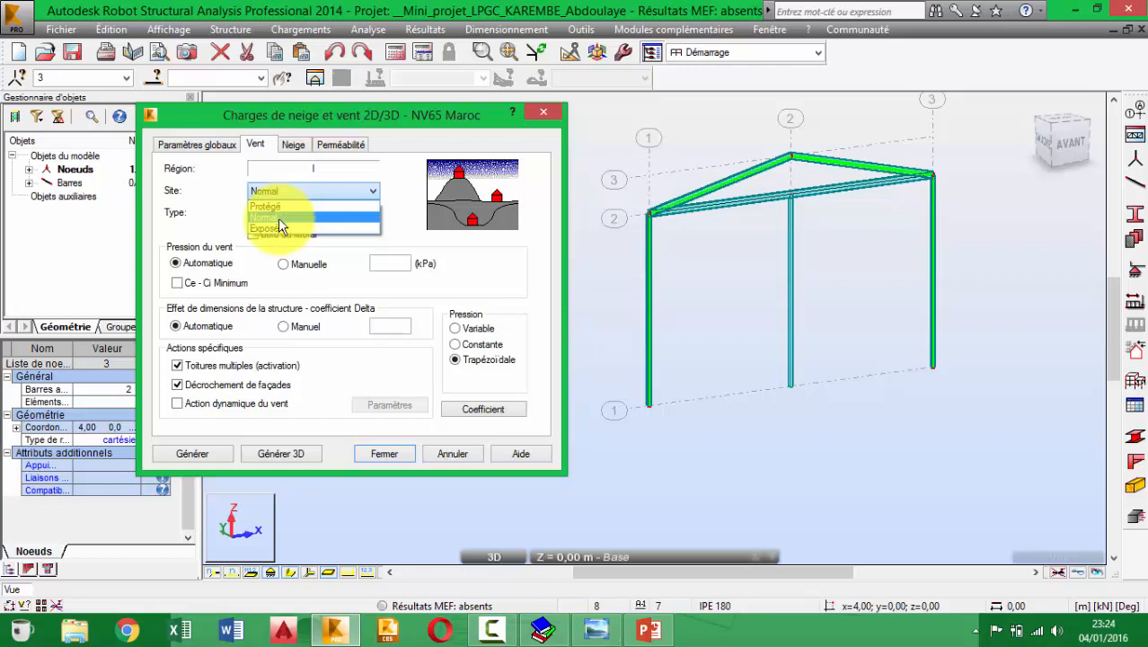
pyautogui.click(278, 217)
pyautogui.click(275, 216)
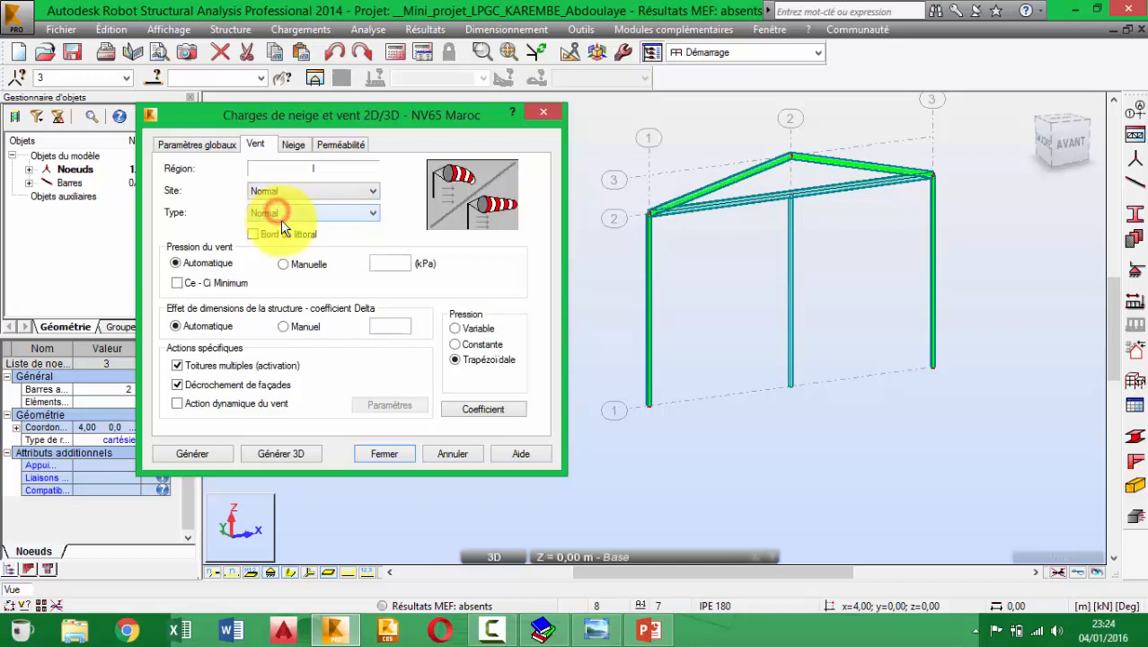
pyautogui.click(274, 228)
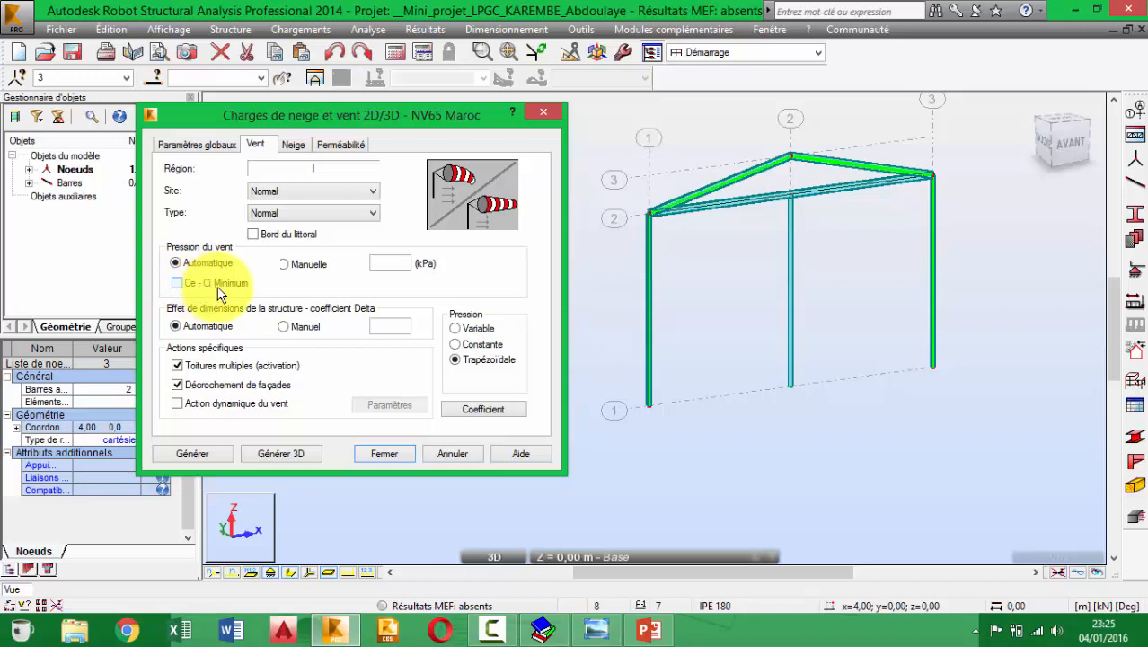
pyautogui.click(180, 284)
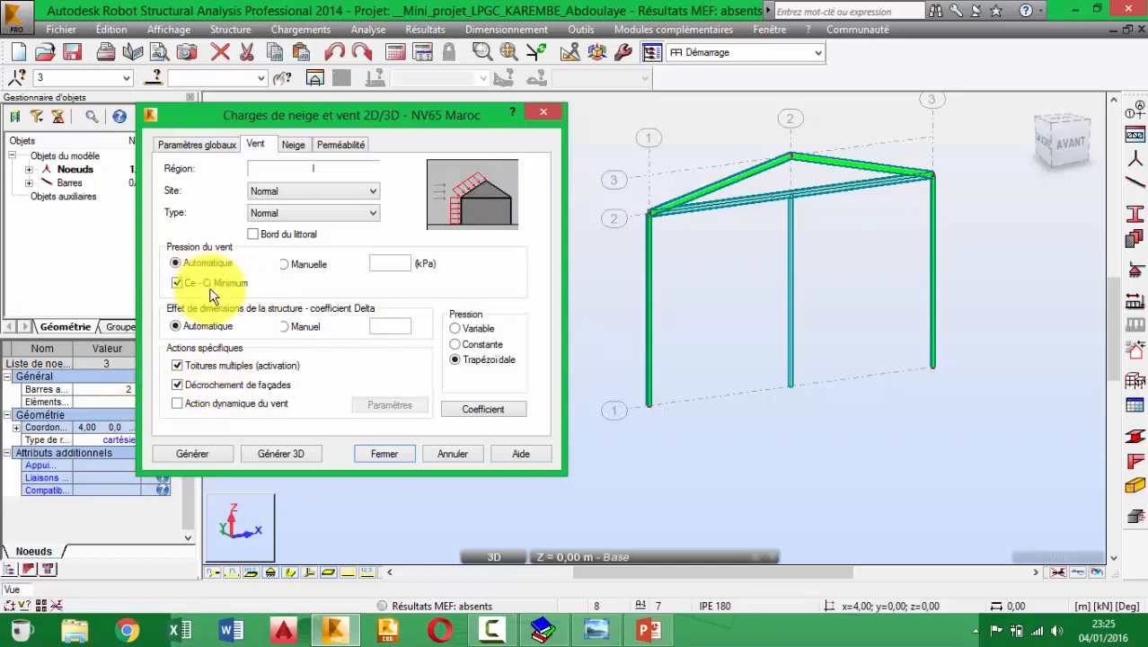
# Step: Review the snow pressure and accumulation settings and the permeability values of the long walls and gables
pyautogui.click(293, 146)
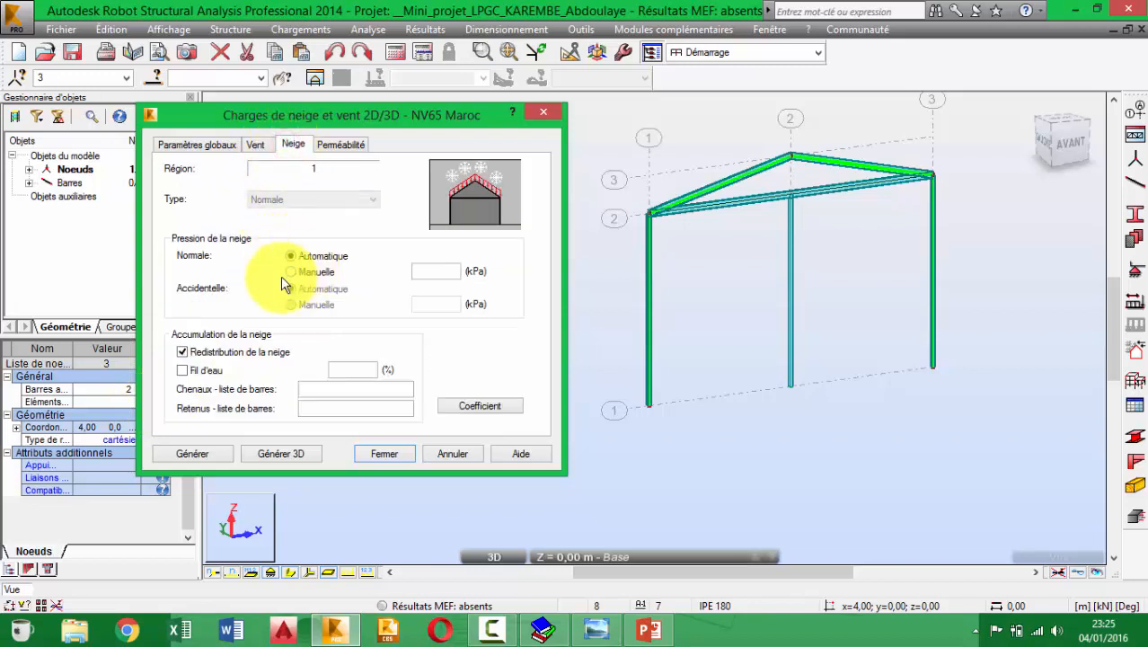
pyautogui.click(338, 146)
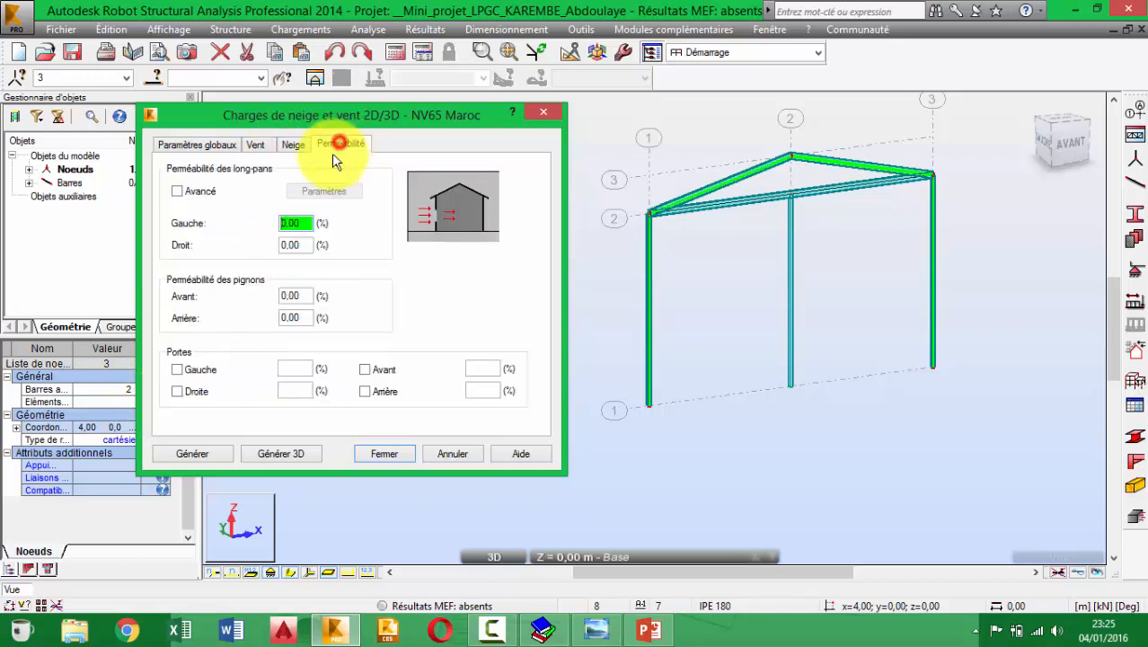
pyautogui.click(305, 246)
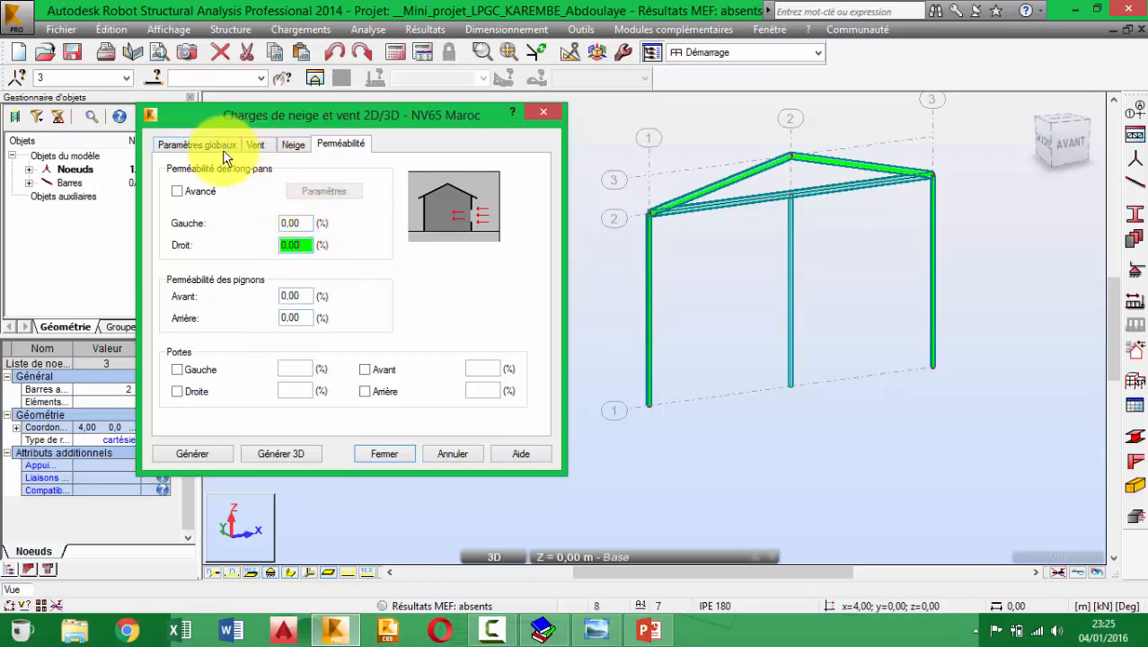
# Step: Open the 3D geometry generation settings and keep 2 regularly placed frames with 6.00 m spacing
pyautogui.click(280, 453)
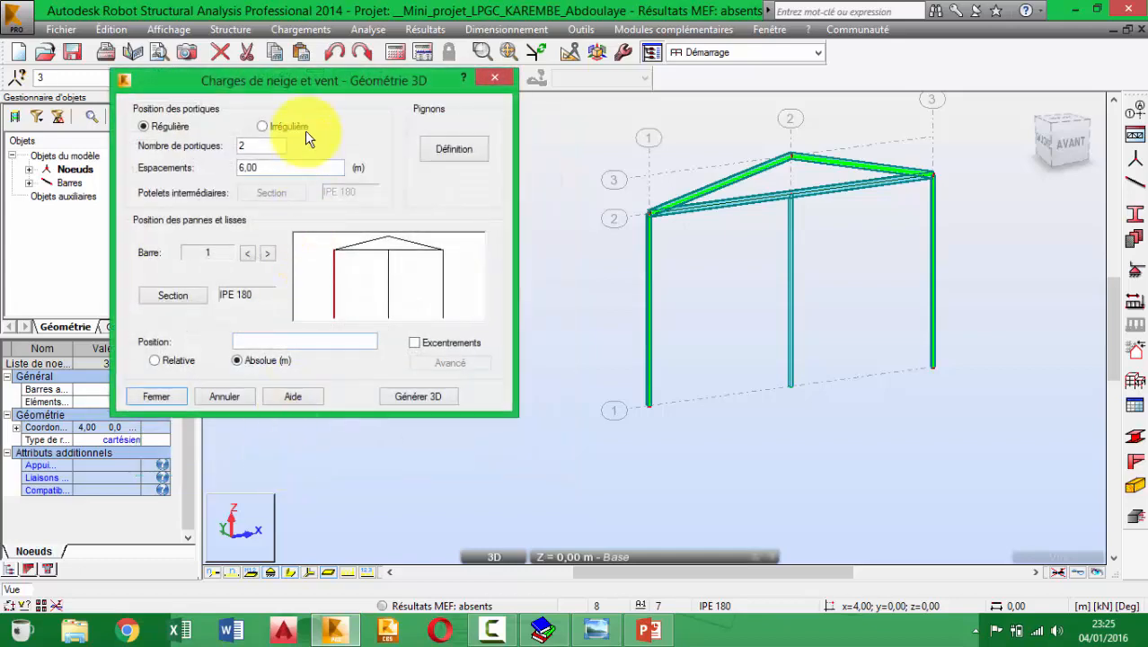
pyautogui.moveTo(319, 81); pyautogui.dragTo(389, 191)
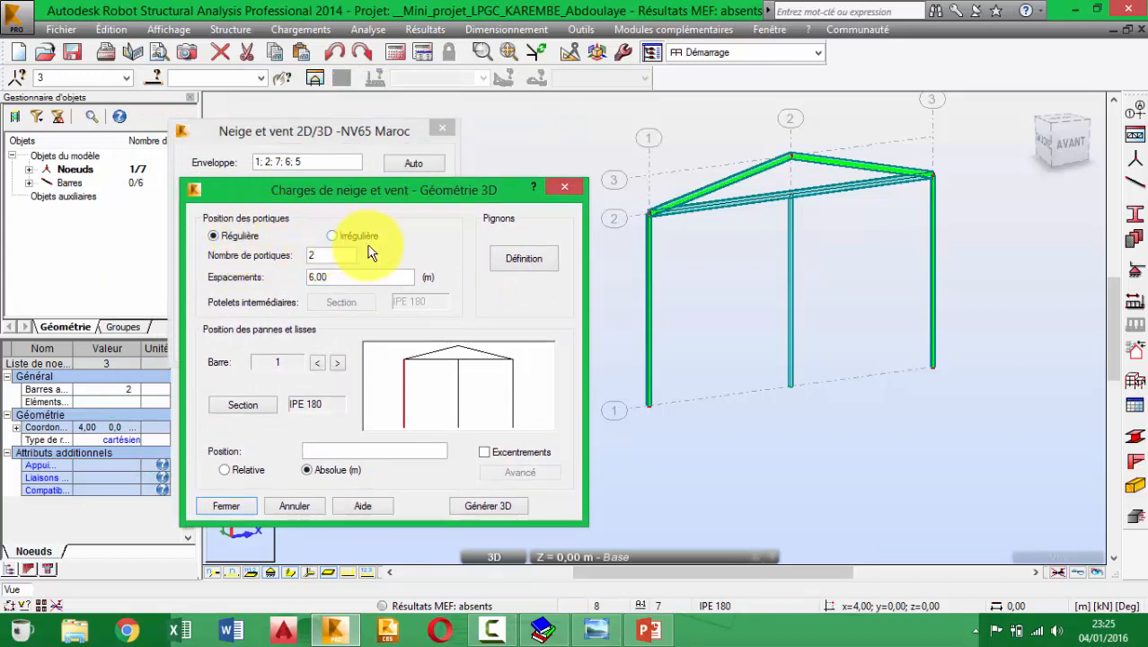
pyautogui.moveTo(371, 189); pyautogui.dragTo(638, 165)
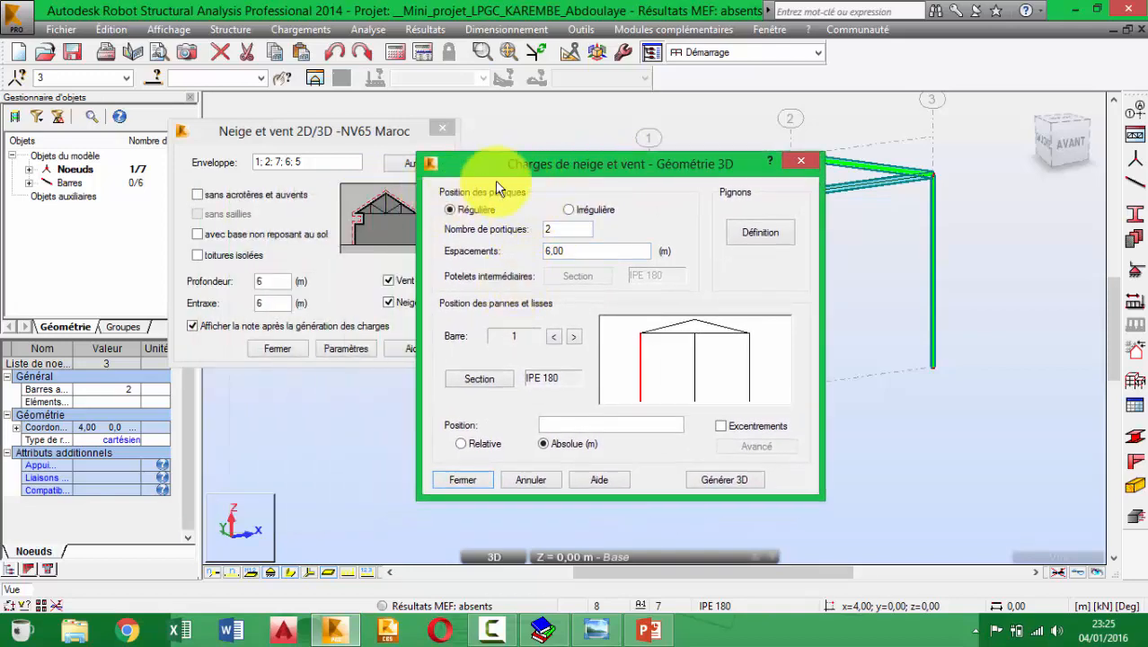
pyautogui.moveTo(491, 167); pyautogui.dragTo(299, 163)
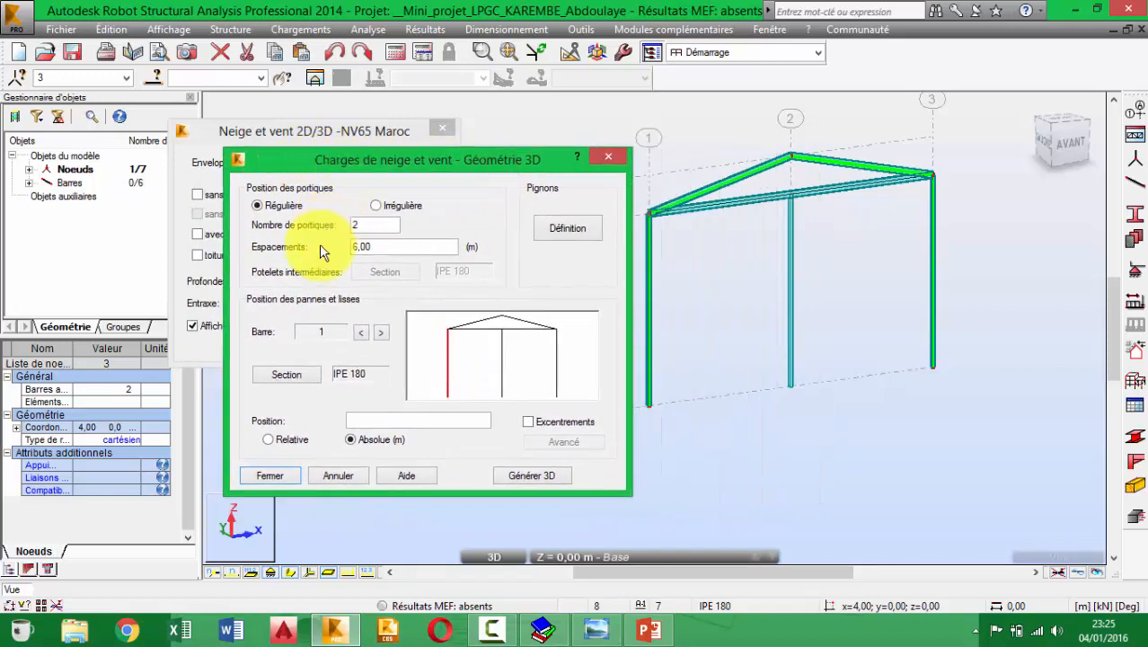
pyautogui.doubleClick(375, 224)
pyautogui.press('Tab')
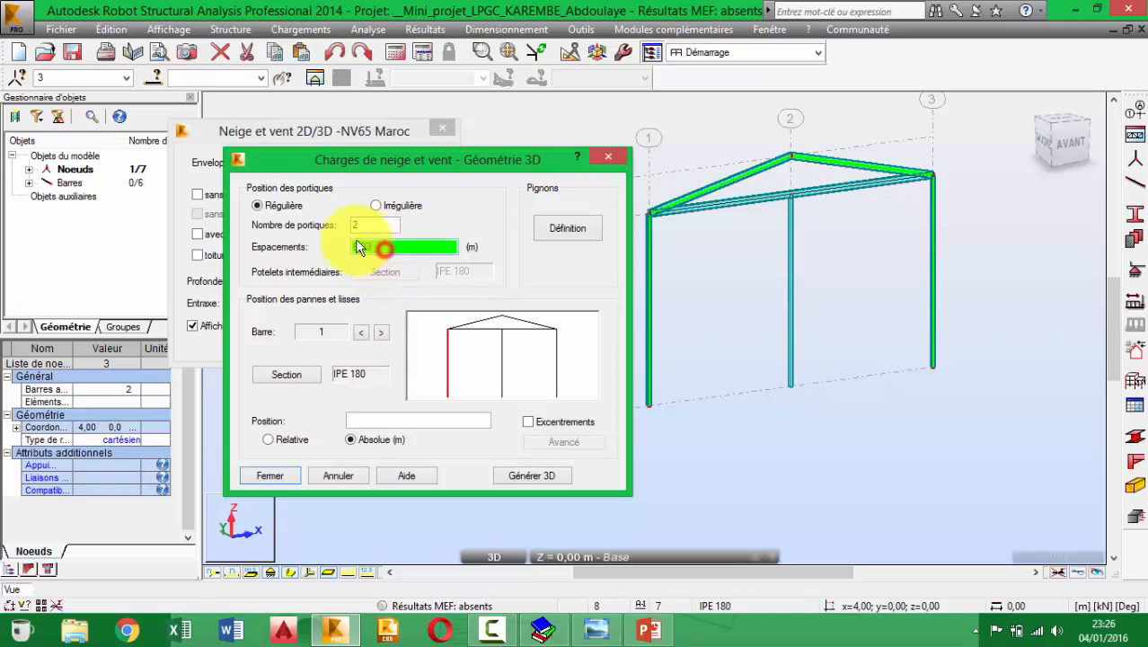
# Step: Select the left column, bar 1, in the frame preview and open the section selection for its rails
pyautogui.click(476, 372)
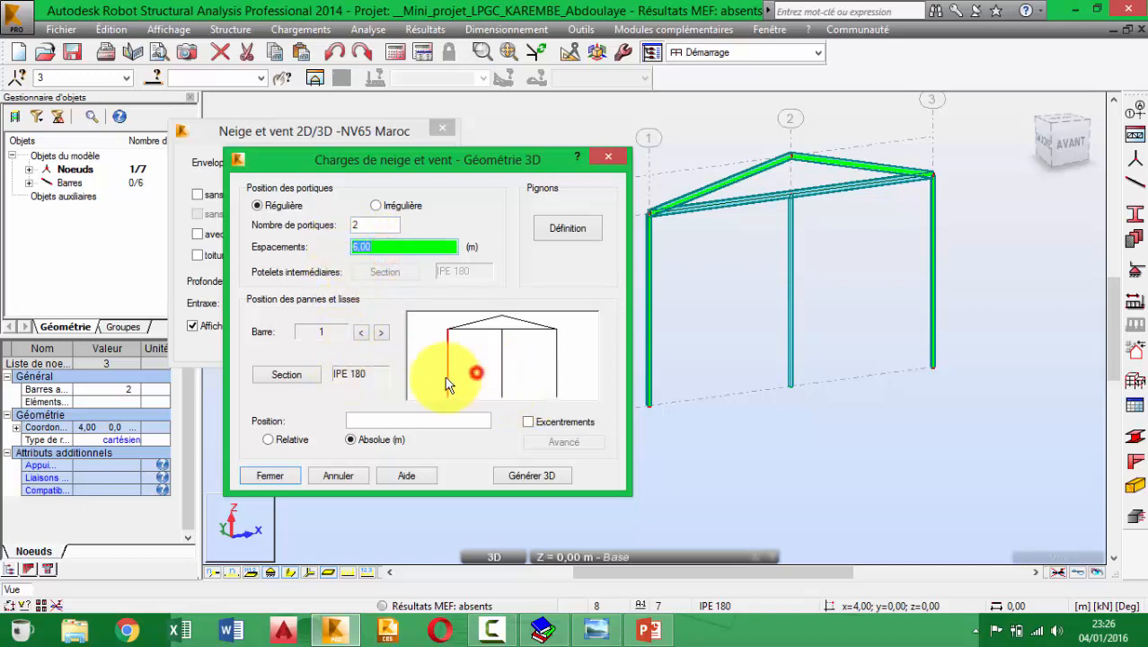
pyautogui.click(451, 370)
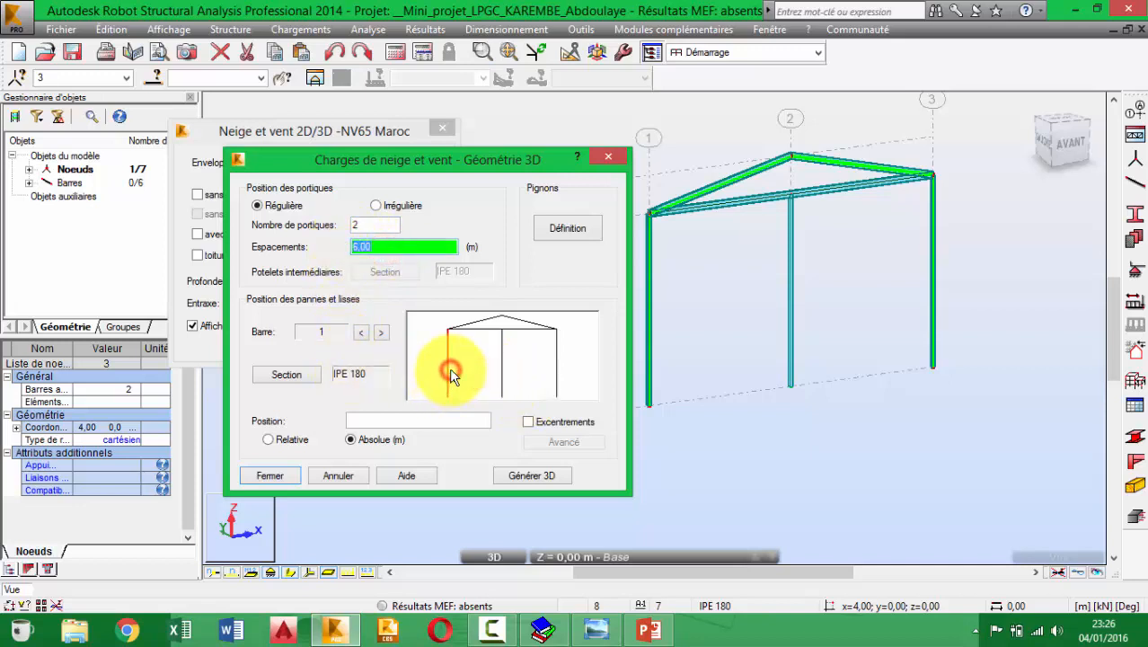
pyautogui.click(502, 364)
pyautogui.click(558, 380)
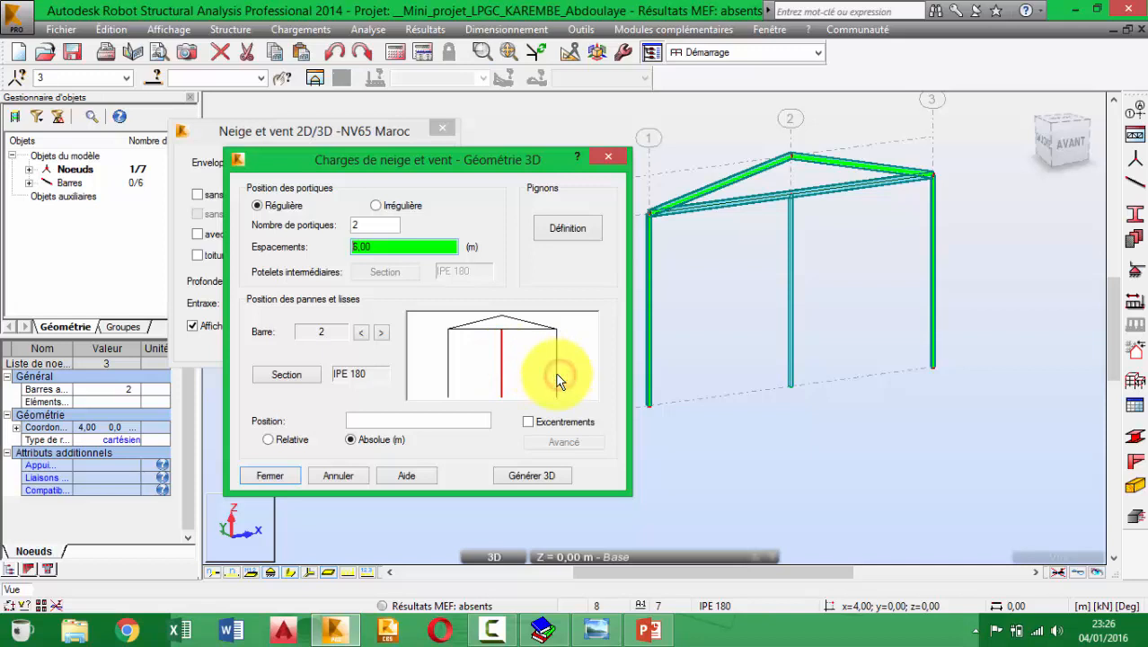
pyautogui.click(555, 374)
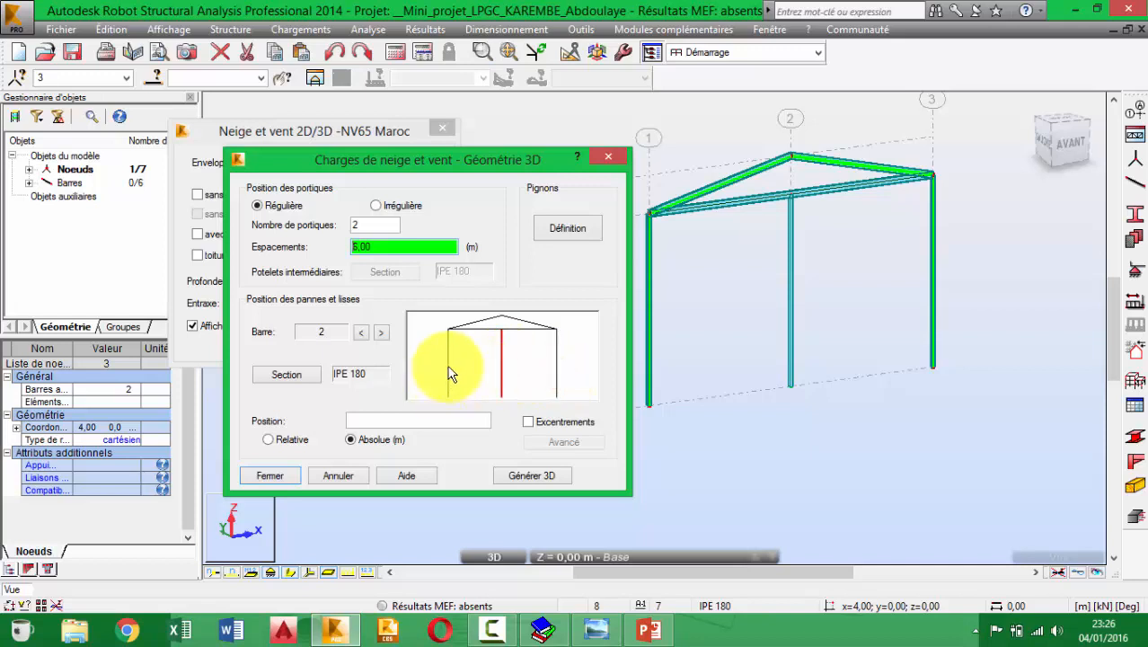
pyautogui.click(448, 372)
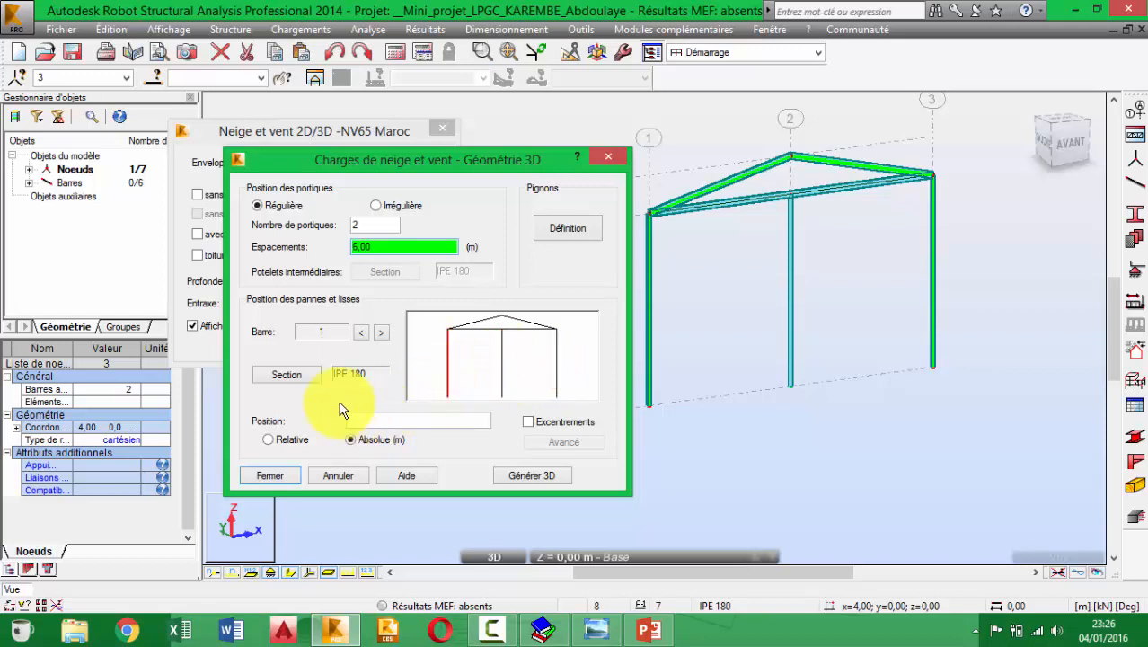
pyautogui.click(311, 373)
pyautogui.moveTo(385, 250); pyautogui.dragTo(232, 168)
# Step: Check the rail section on the PowerPoint hangar data slide, and apply CAE 70x7 to bar 1's rails in Robot
pyautogui.click(648, 631)
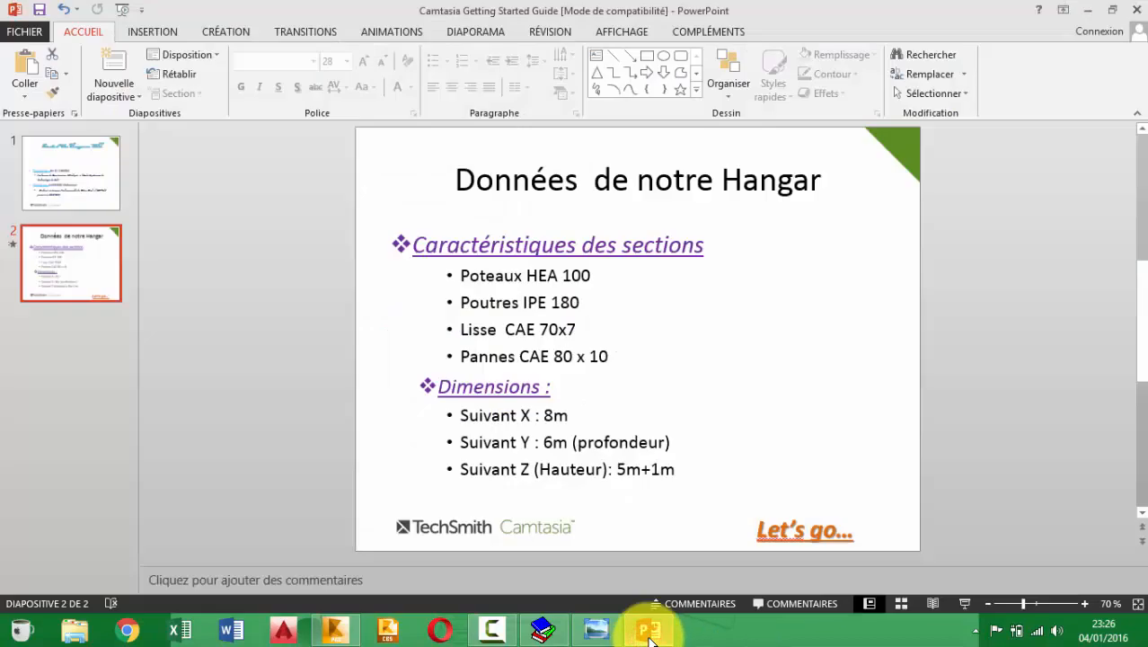
pyautogui.click(614, 353)
pyautogui.moveTo(578, 330); pyautogui.dragTo(455, 330)
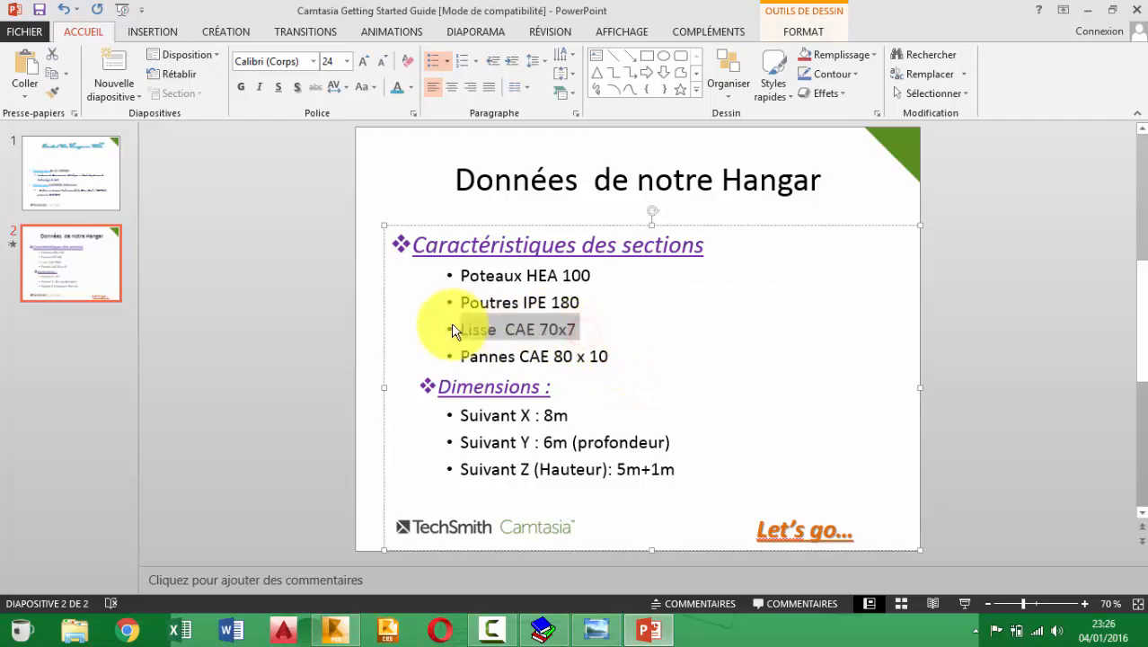
pyautogui.click(530, 344)
pyautogui.click(652, 633)
pyautogui.click(156, 265)
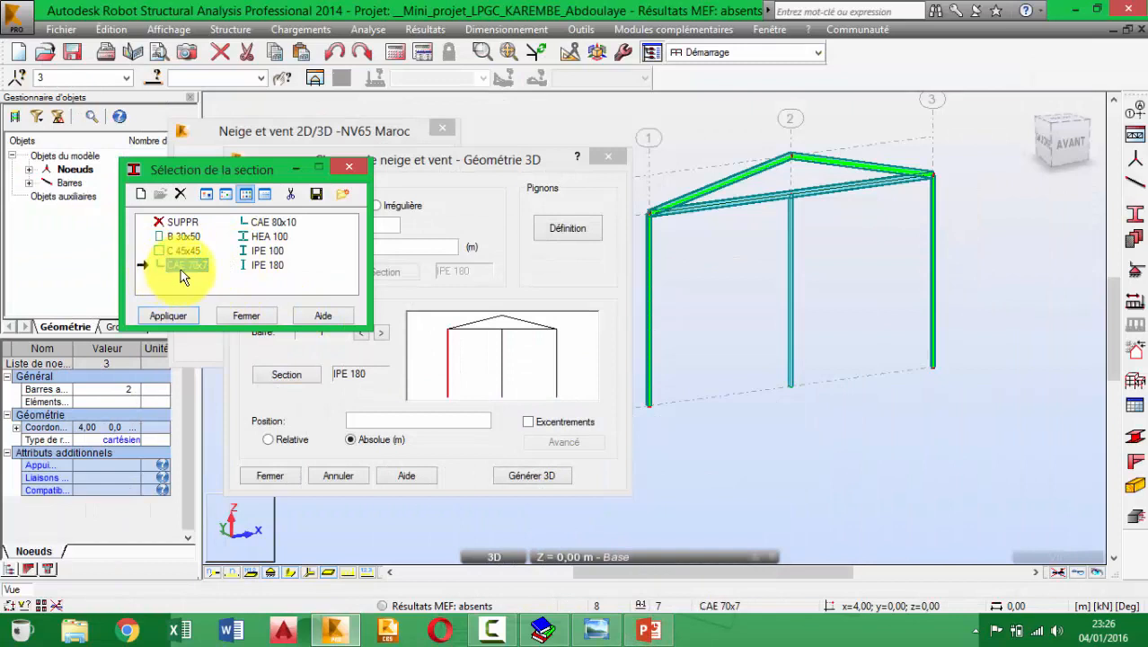
pyautogui.click(178, 315)
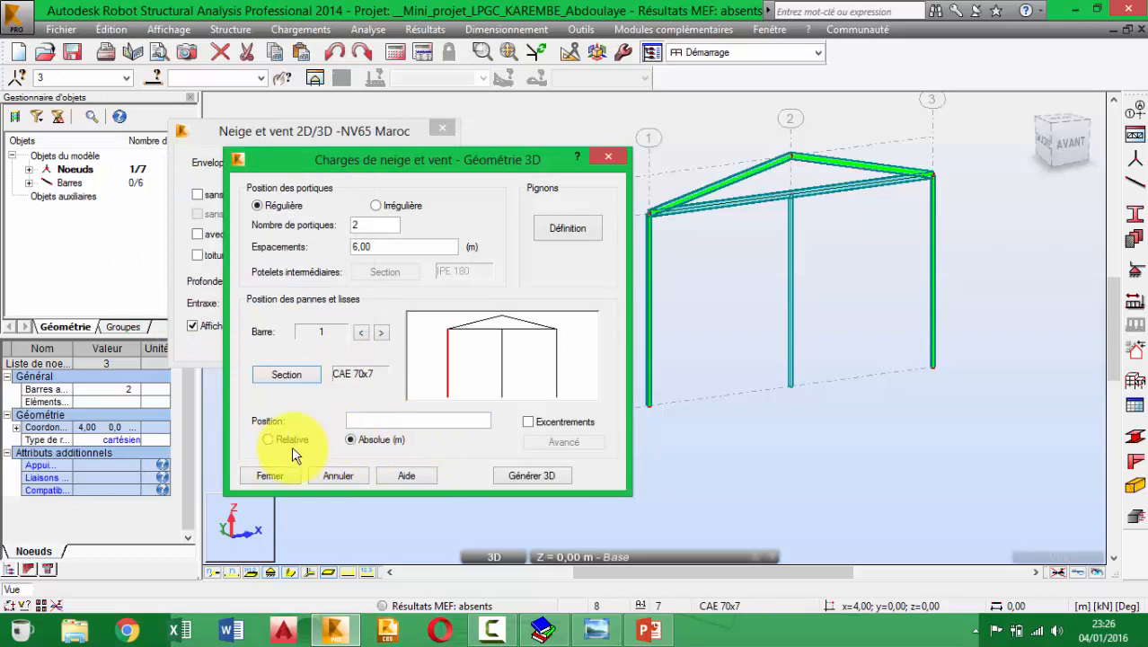
pyautogui.click(384, 421)
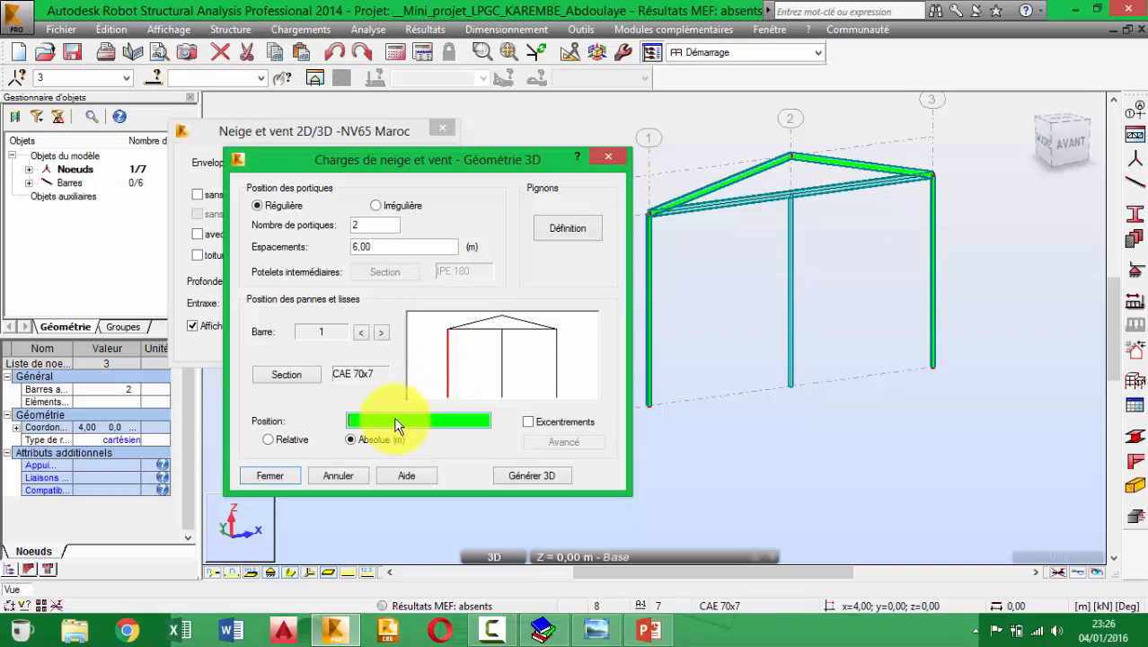
pyautogui.write('1 1.5')
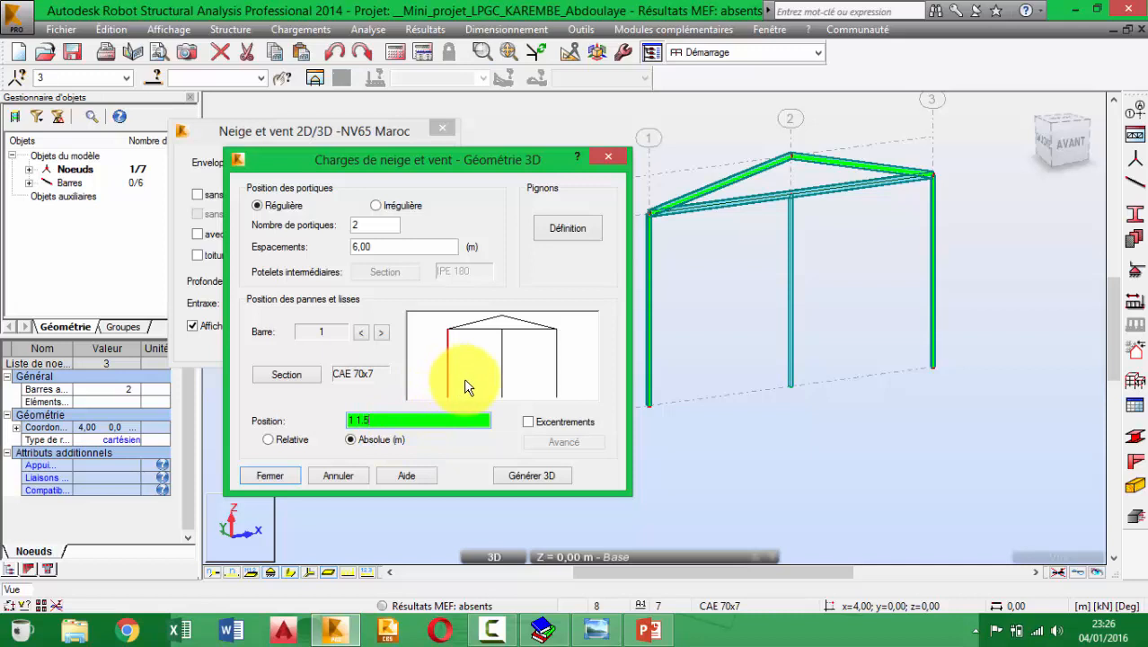
pyautogui.press('BackSpace')
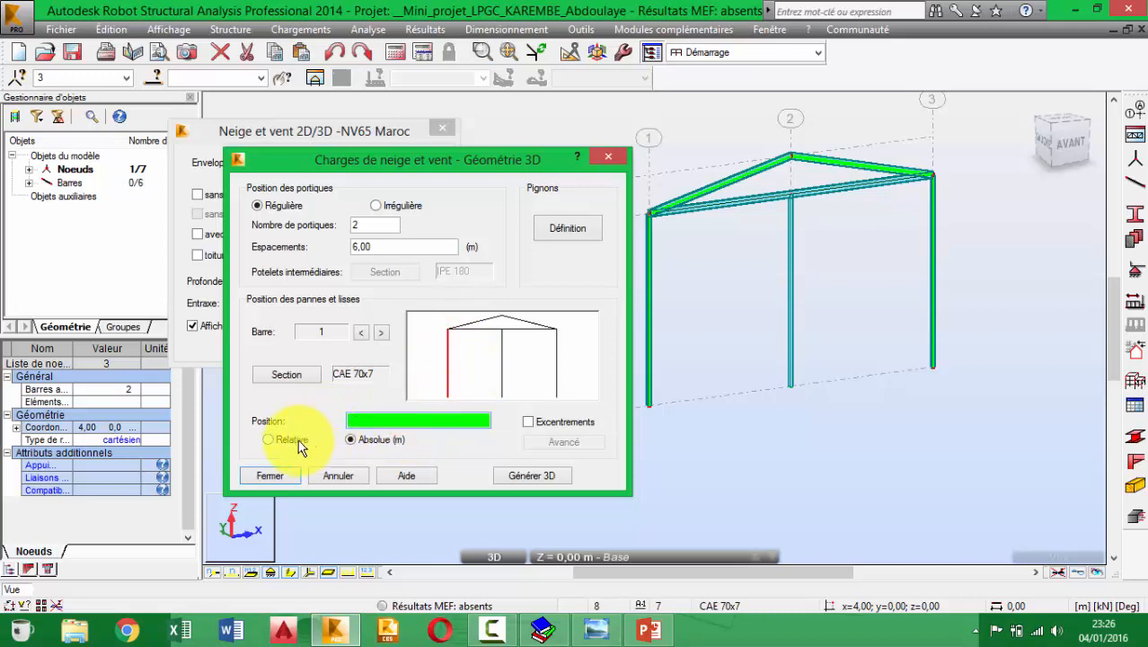
# Step: Use relative positions, place the left column's rails at 0.25 0.5 0.75 1, and copy that list
pyautogui.click(283, 438)
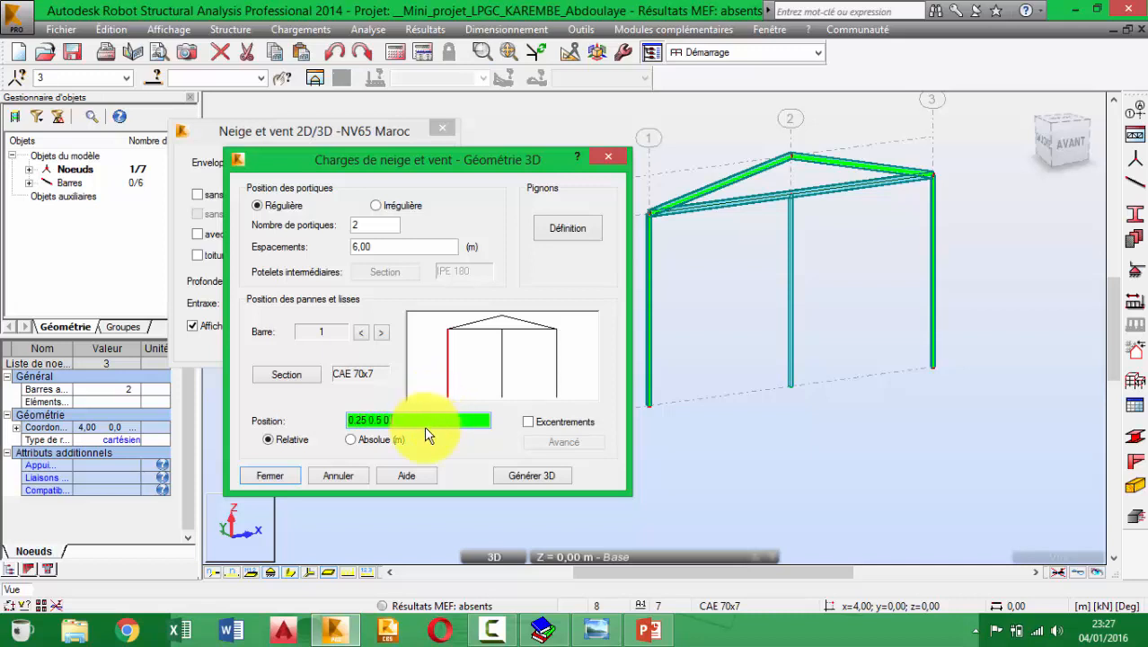
pyautogui.write('0.75 1')
pyautogui.doubleClick(349, 421)
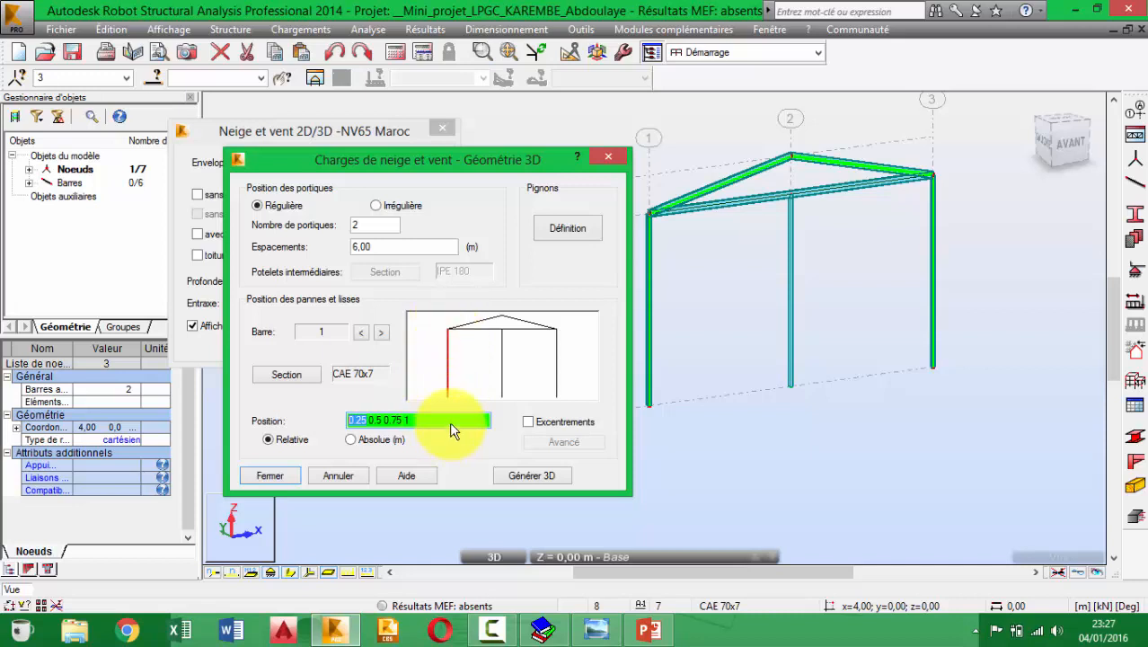
pyautogui.moveTo(420, 420); pyautogui.dragTo(346, 416)
pyautogui.rightClick(371, 422)
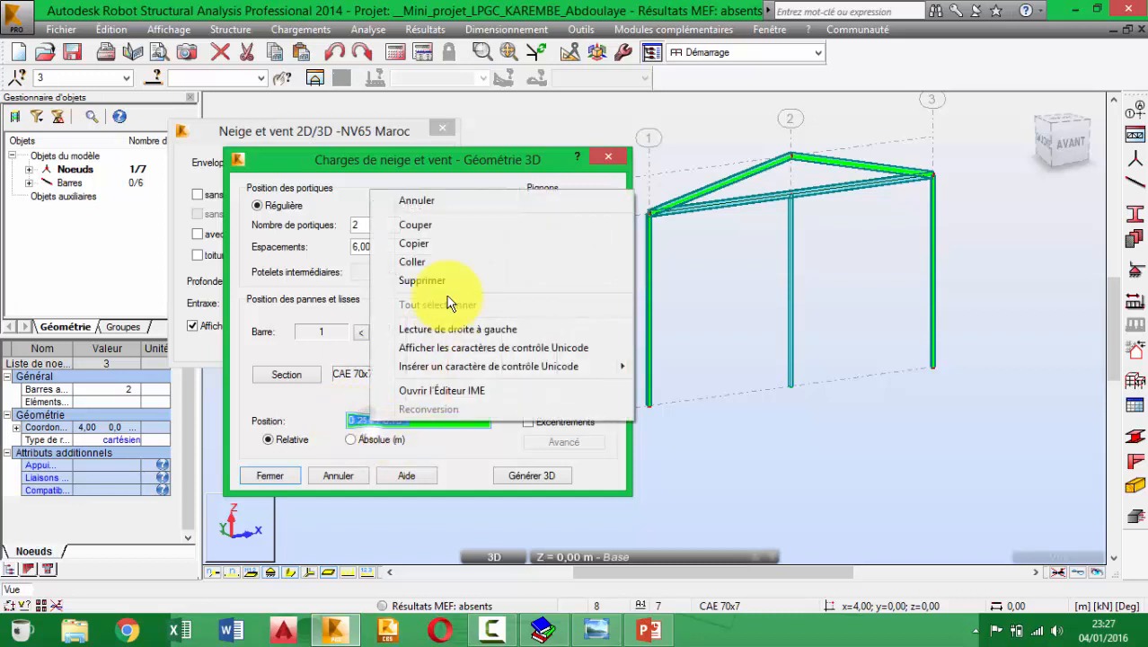
pyautogui.click(445, 241)
# Step: Place the rails of the right column, bar 3, at relative positions 0.25 0.5 0.75 1
pyautogui.click(558, 362)
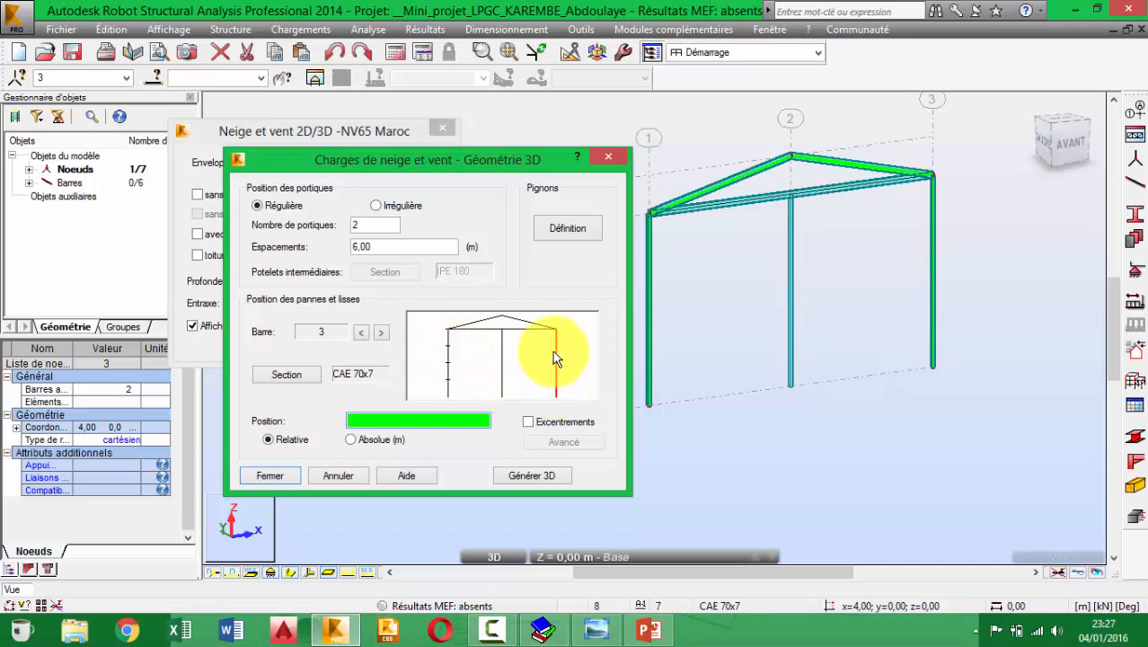
pyautogui.click(448, 417)
pyautogui.write('0.25 0.5 0.75 1')
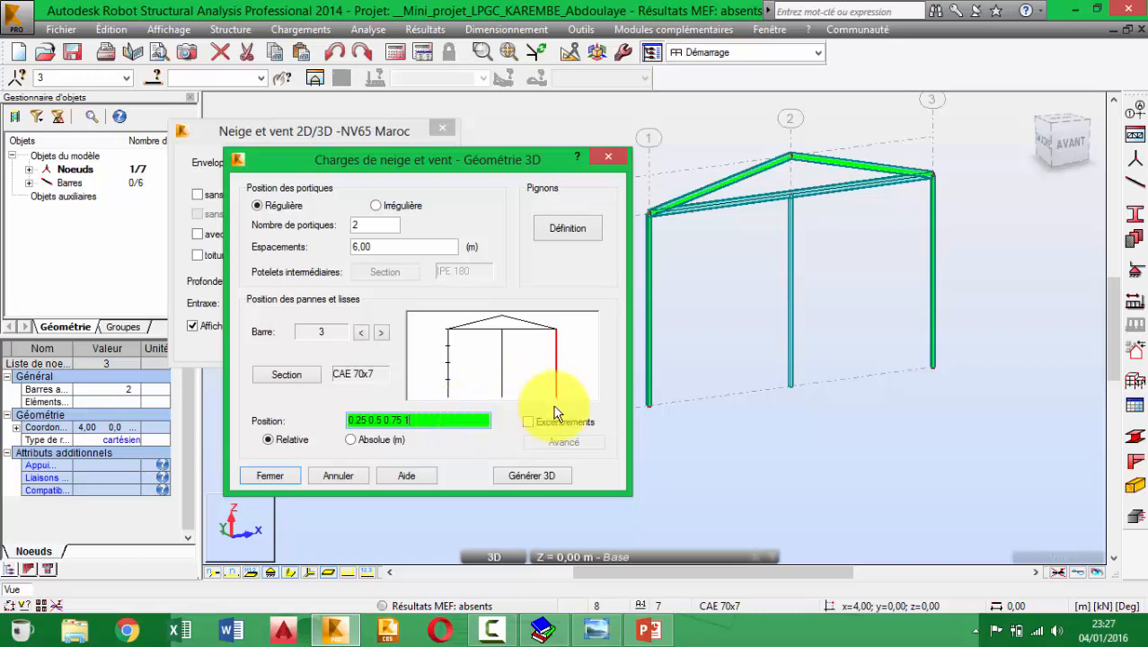
# Step: Place the purlins on both rafters, bars 5 and 4, at relative positions 0.25, 0.5 and 0.75, leaving bar 4 selected
pyautogui.click(530, 323)
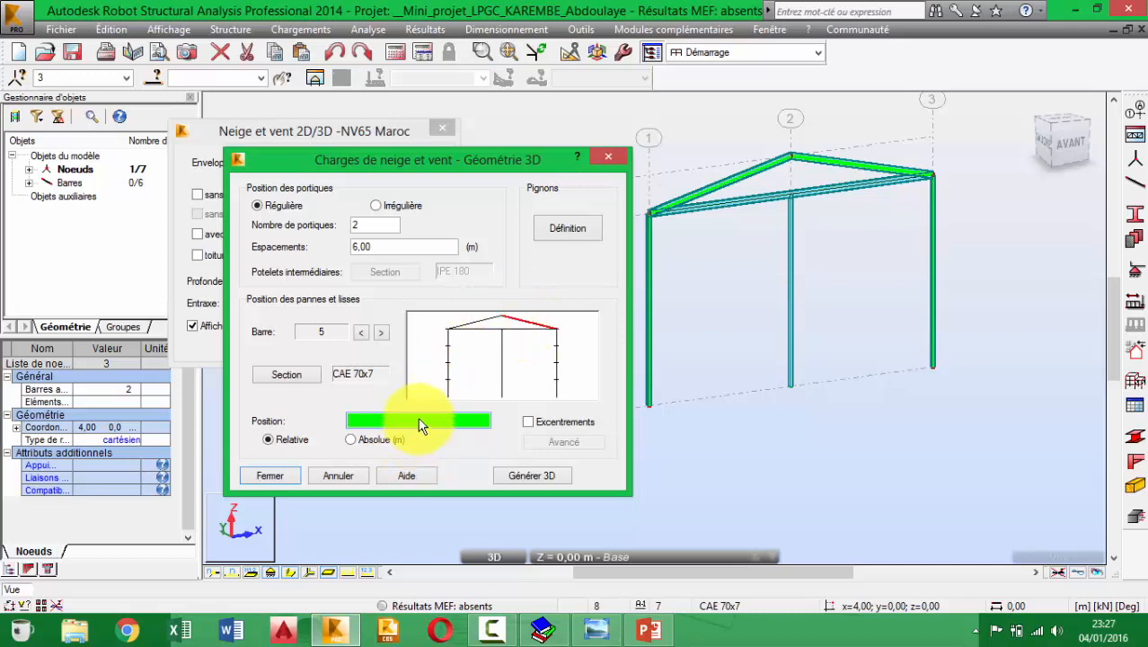
pyautogui.hotkey('ctrl', 'v')
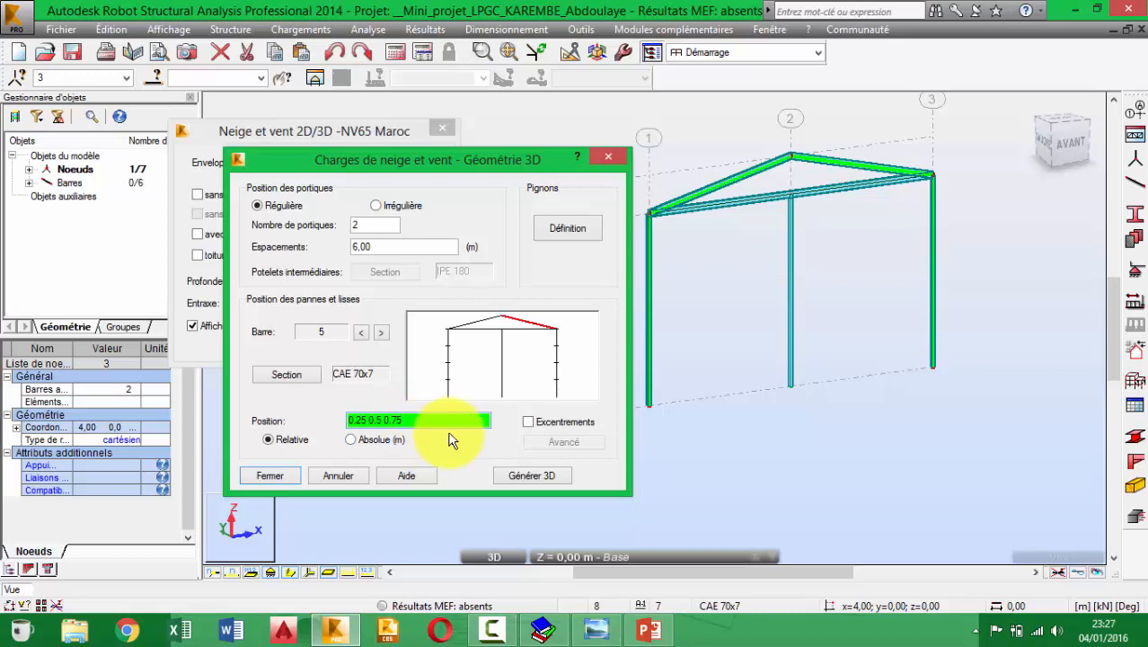
pyautogui.doubleClick(436, 420)
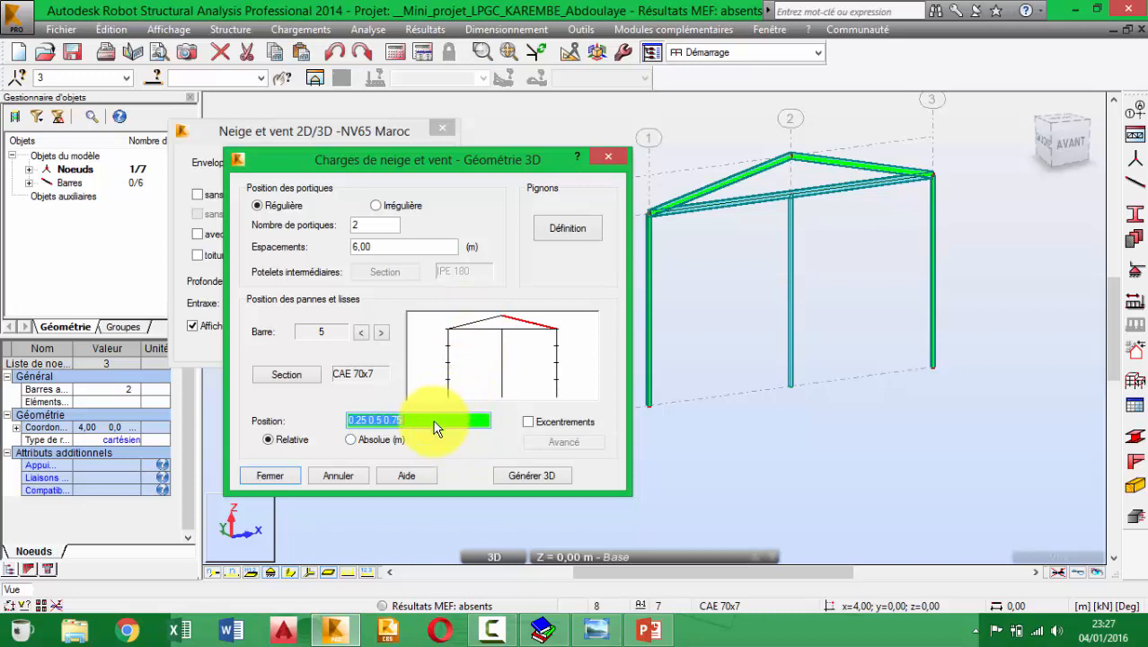
pyautogui.click(483, 324)
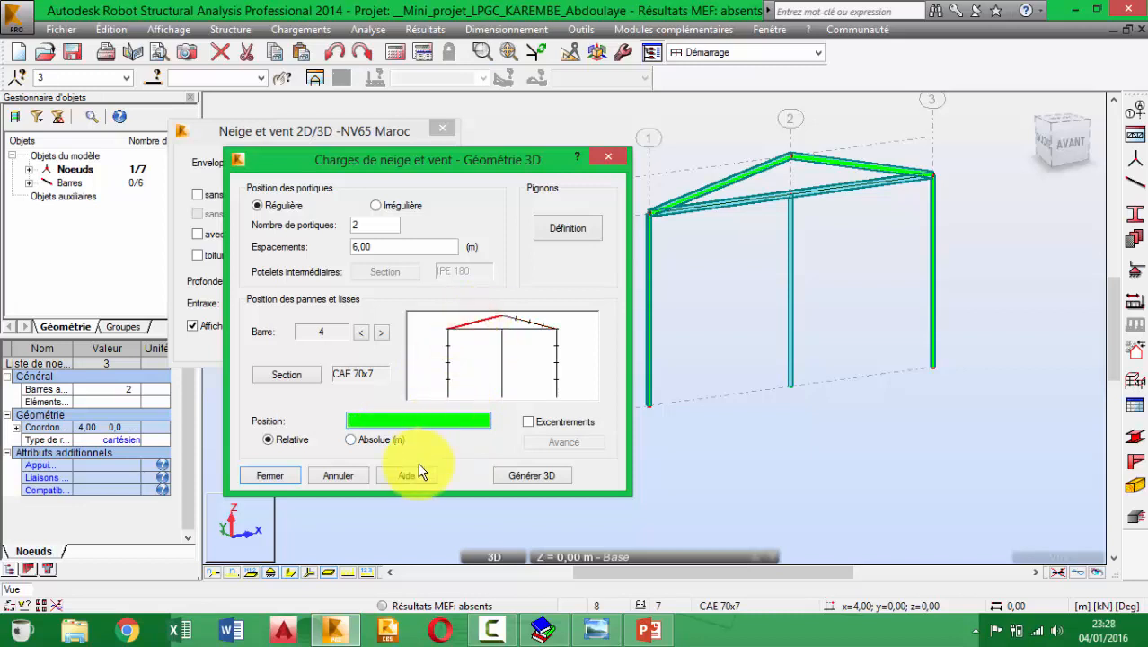
pyautogui.click(449, 338)
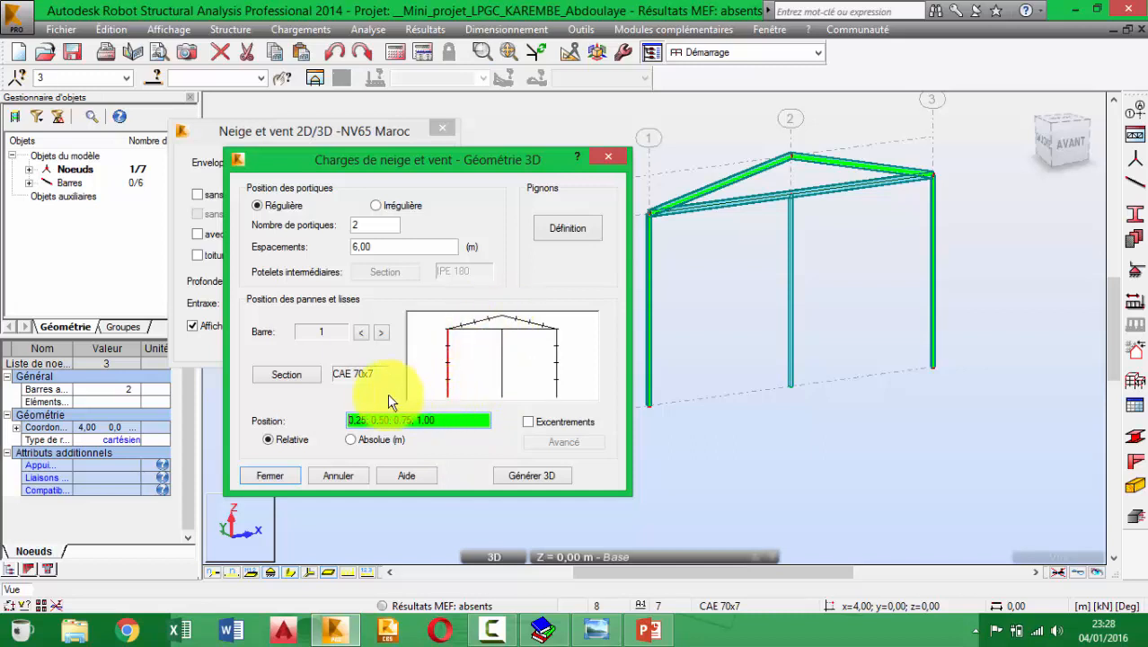
pyautogui.click(483, 323)
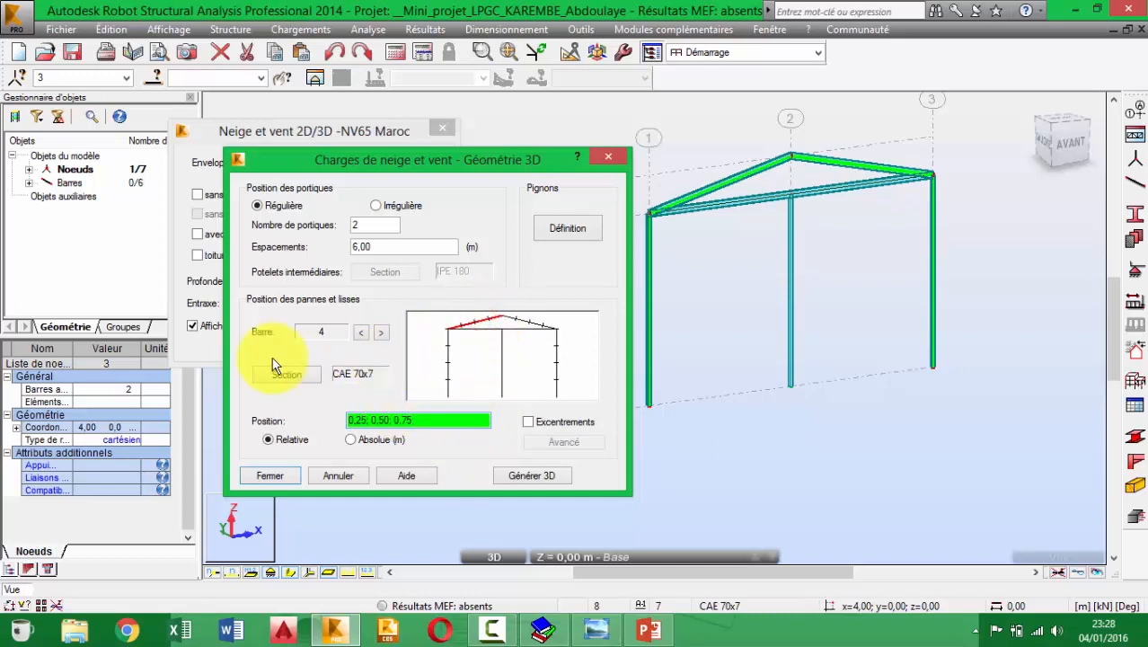
# Step: Assign the CAE 80x10 section to the purlins of both rafters, bars 4 and 5
pyautogui.click(288, 375)
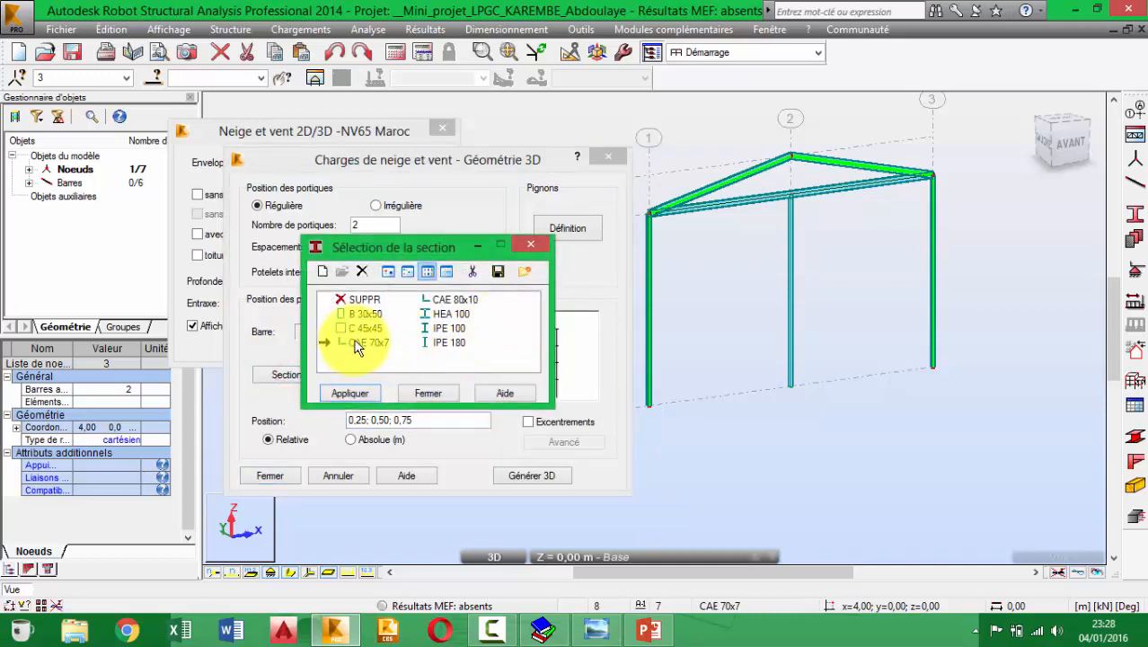
pyautogui.click(360, 395)
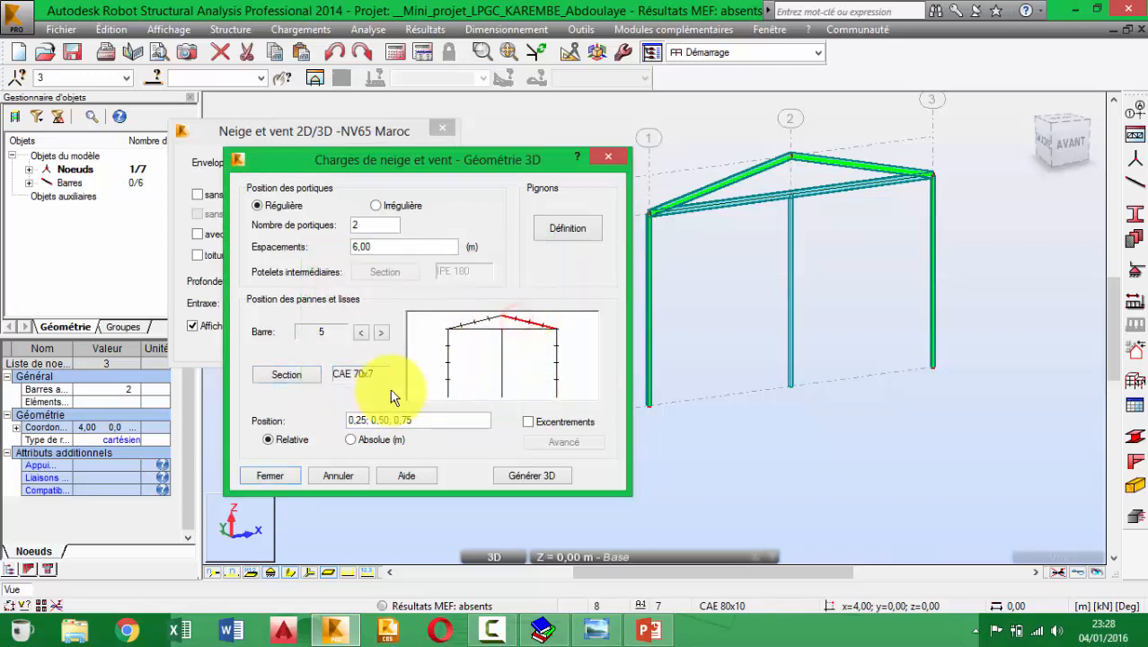
pyautogui.click(285, 374)
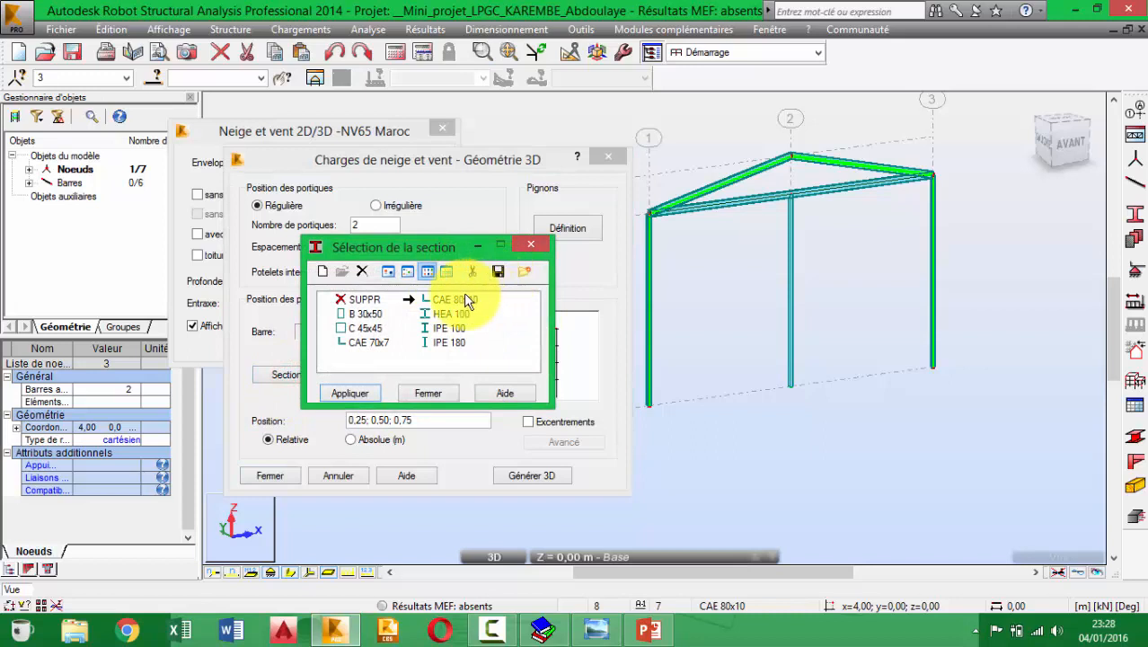
pyautogui.click(351, 393)
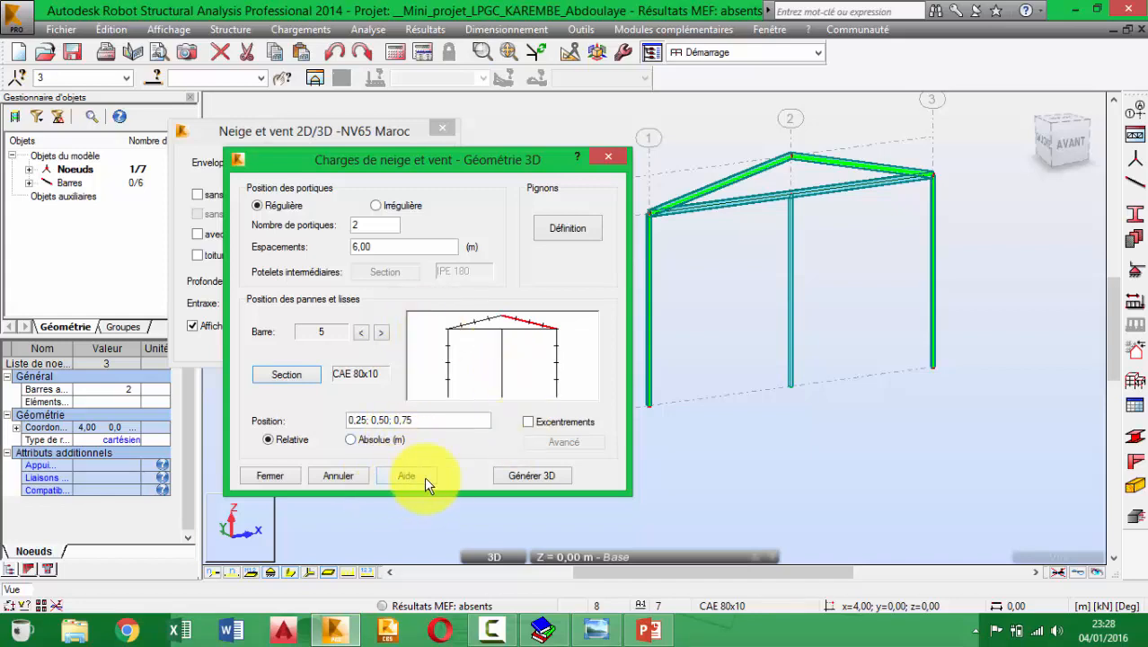
# Step: Generate the 3D structure with its snow and wind loads, saving the plane frame definition over the existing project file in the _02 _CM folder
pyautogui.click(537, 477)
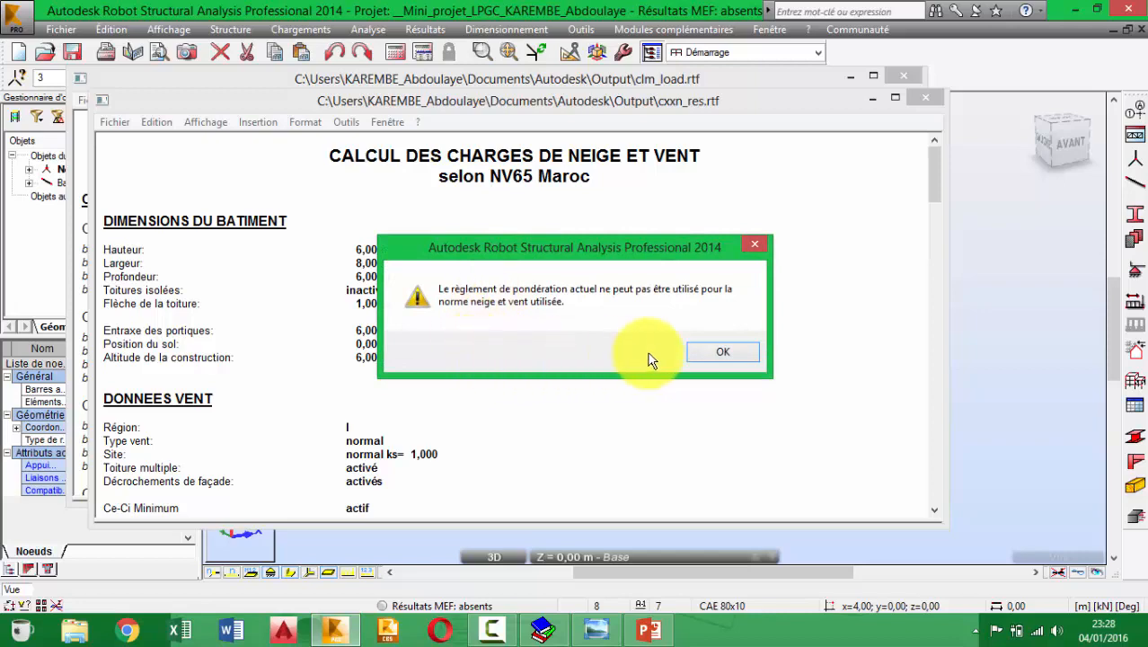
pyautogui.click(724, 353)
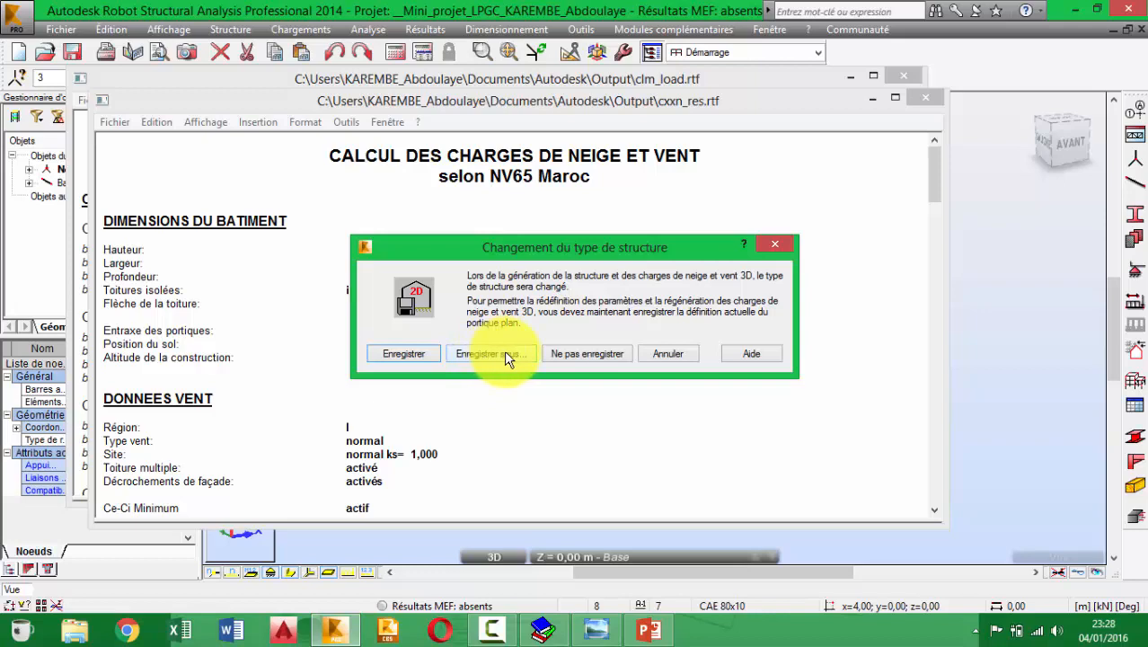
pyautogui.click(398, 357)
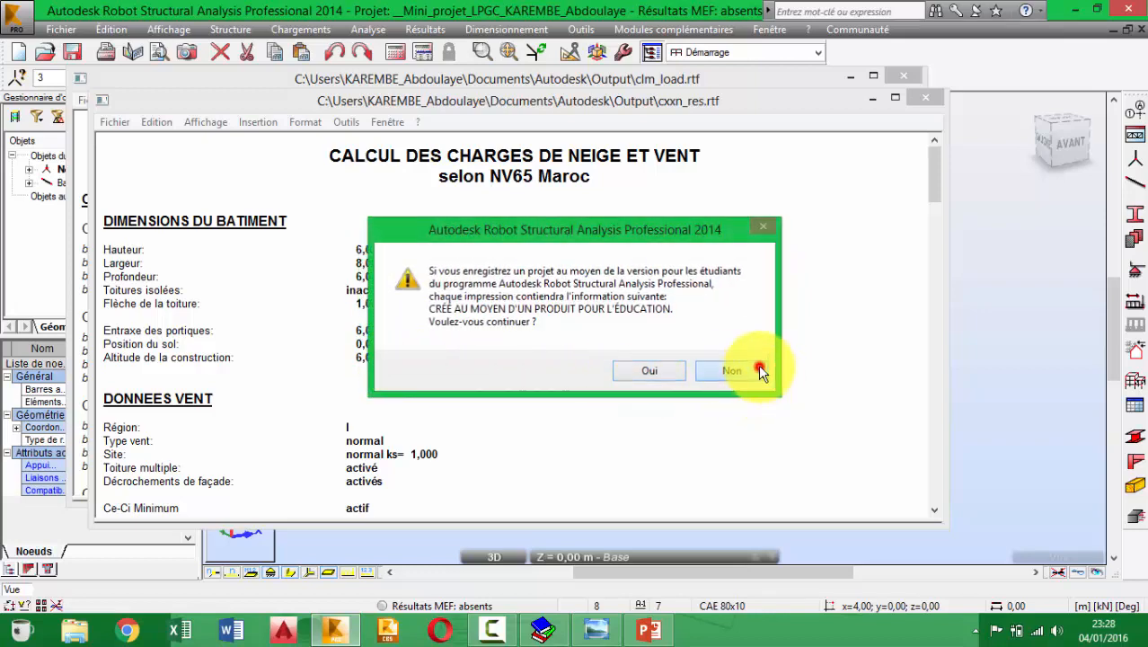
pyautogui.click(759, 371)
pyautogui.click(499, 358)
pyautogui.click(636, 370)
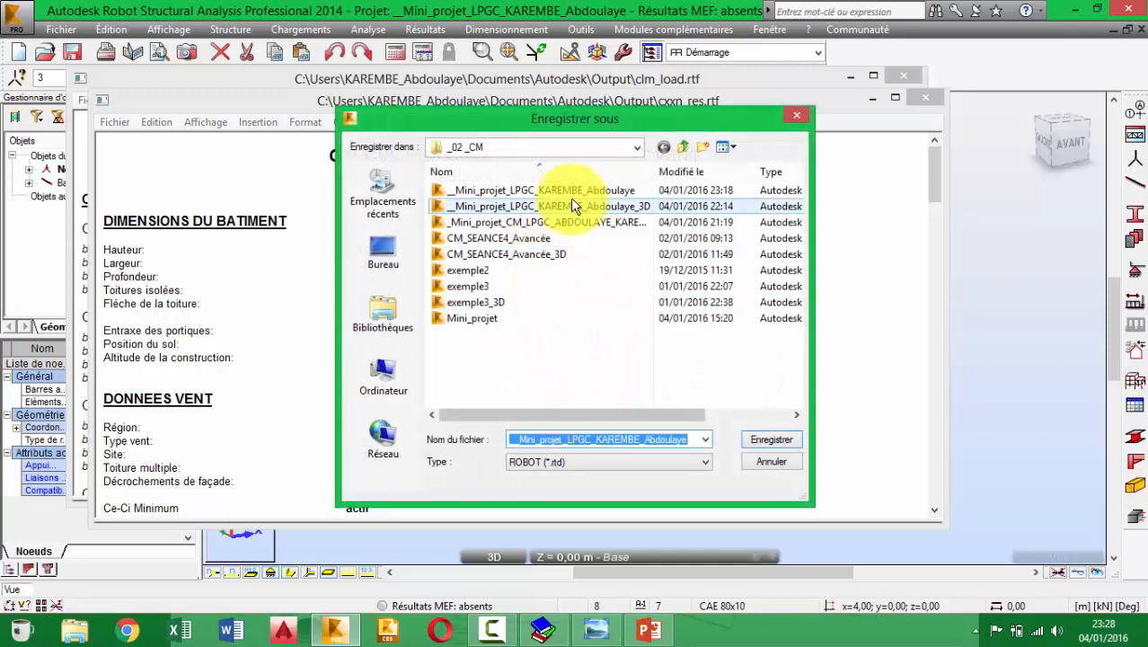
pyautogui.click(571, 190)
pyautogui.click(770, 439)
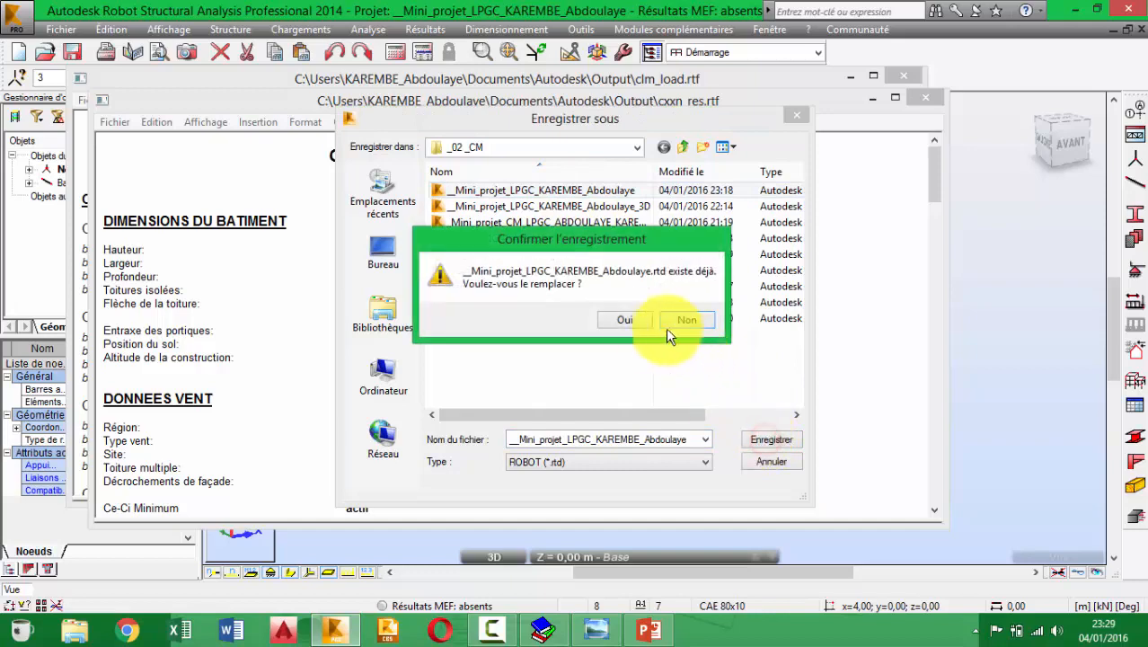
pyautogui.click(626, 321)
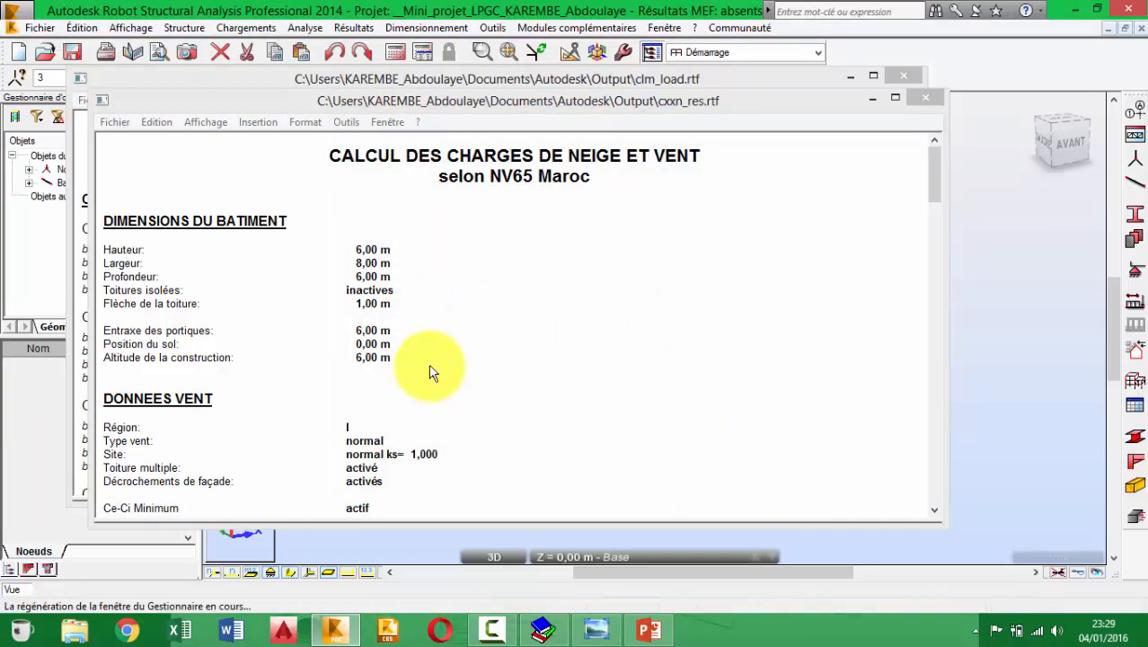
pyautogui.click(651, 369)
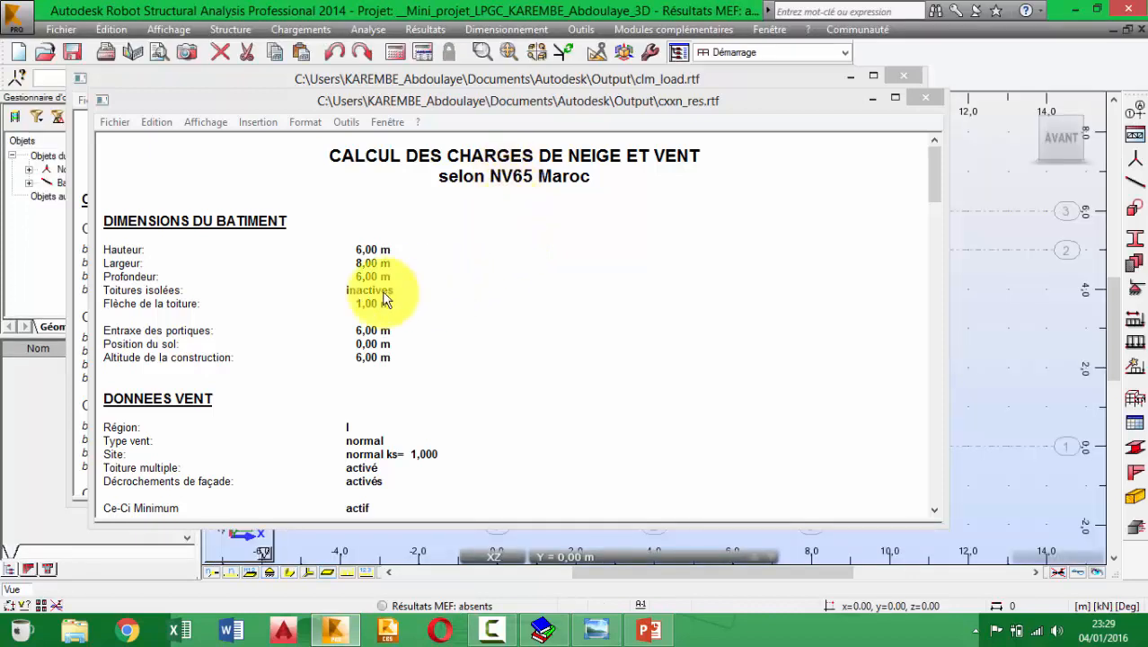
# Step: Save the cxxn_res calculation report as NOTE DE CALCUL1 in RTF format in D:, Disque GC, _Cours LPGC15_16, _02_CM01
pyautogui.click(245, 260)
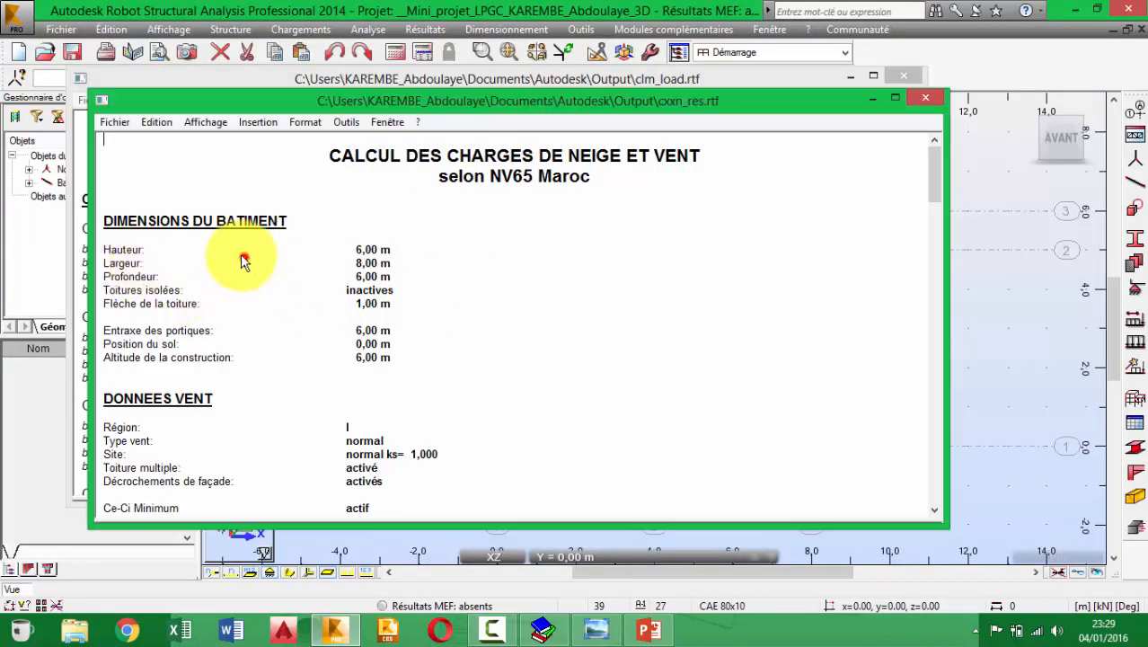
pyautogui.click(115, 122)
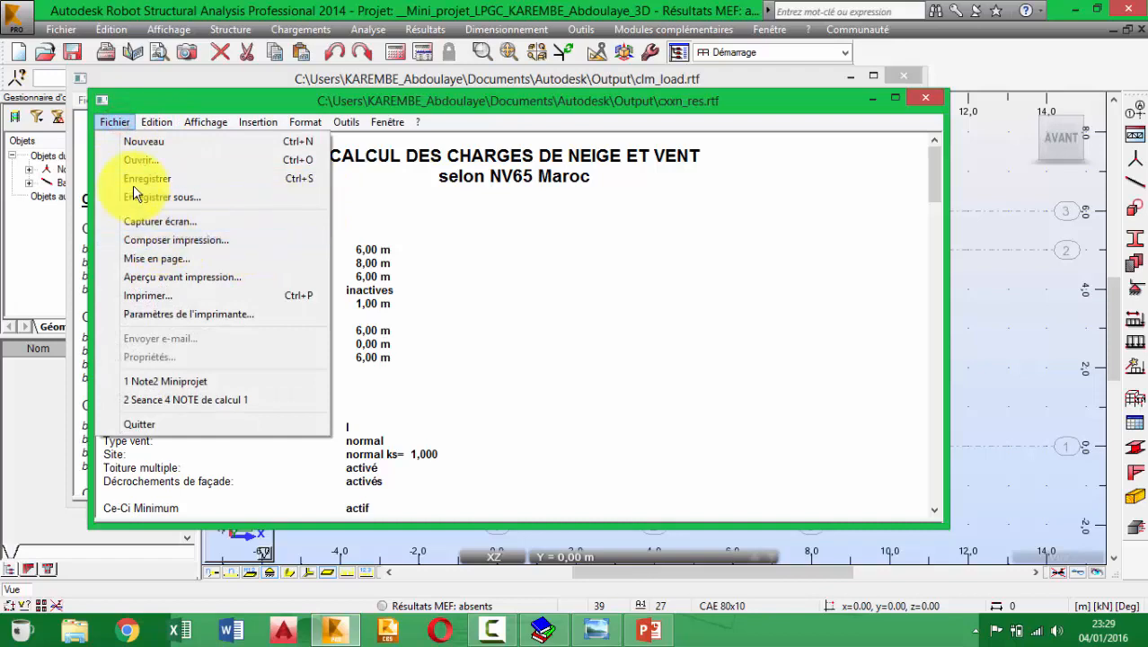
pyautogui.click(205, 198)
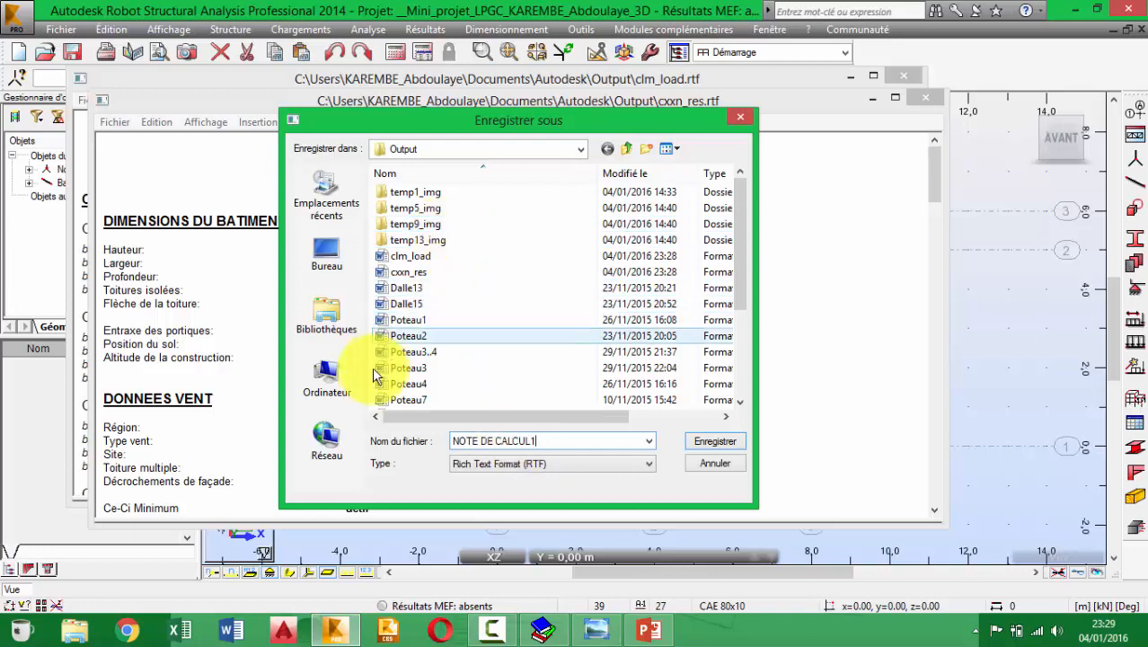
pyautogui.click(326, 391)
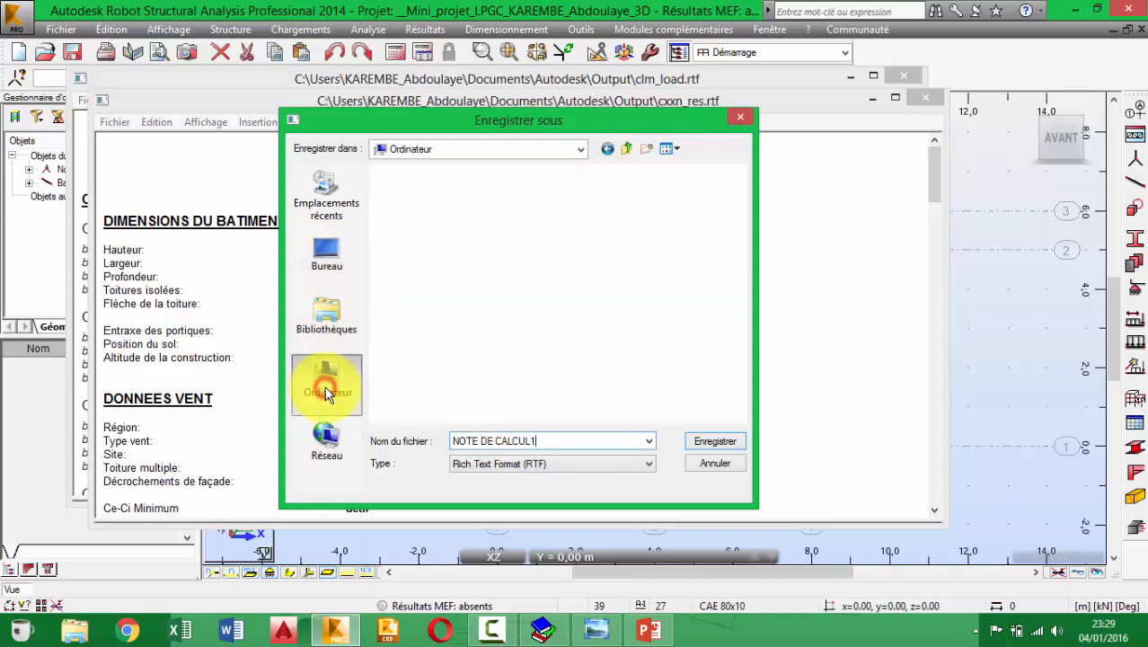
pyautogui.doubleClick(461, 252)
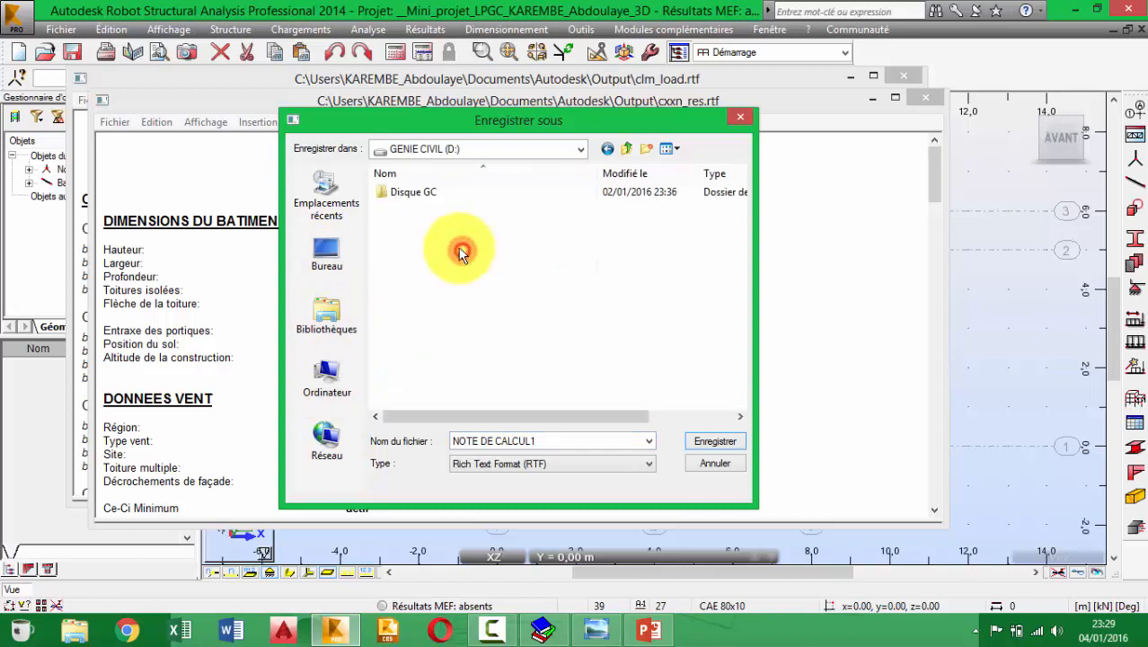
pyautogui.doubleClick(433, 199)
pyautogui.doubleClick(424, 198)
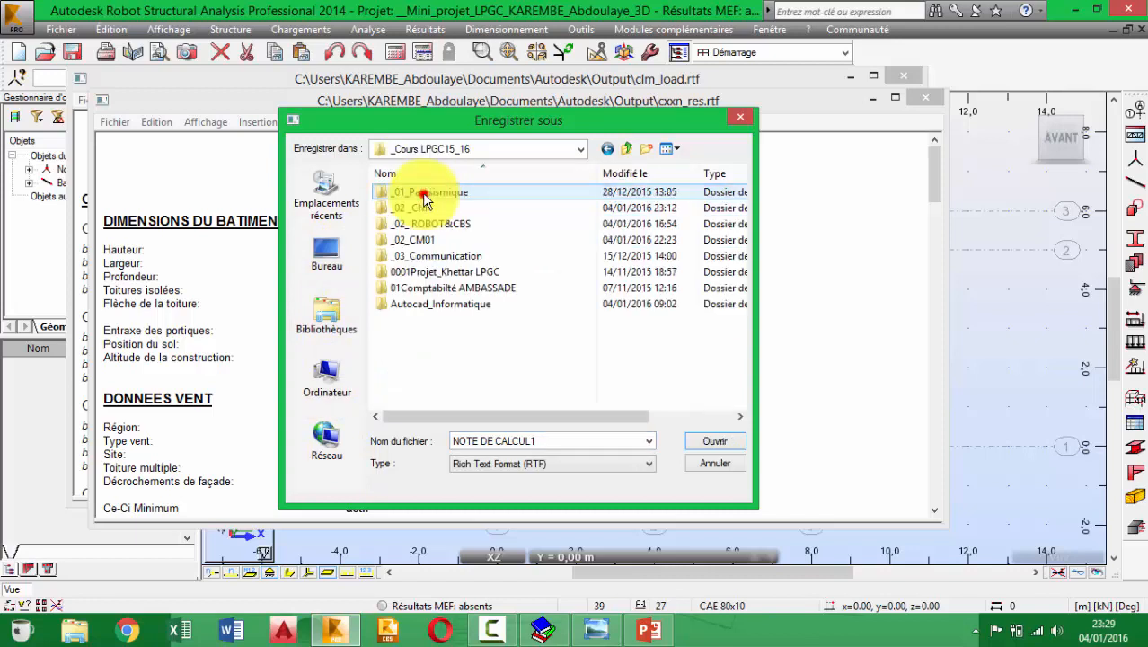
pyautogui.doubleClick(428, 238)
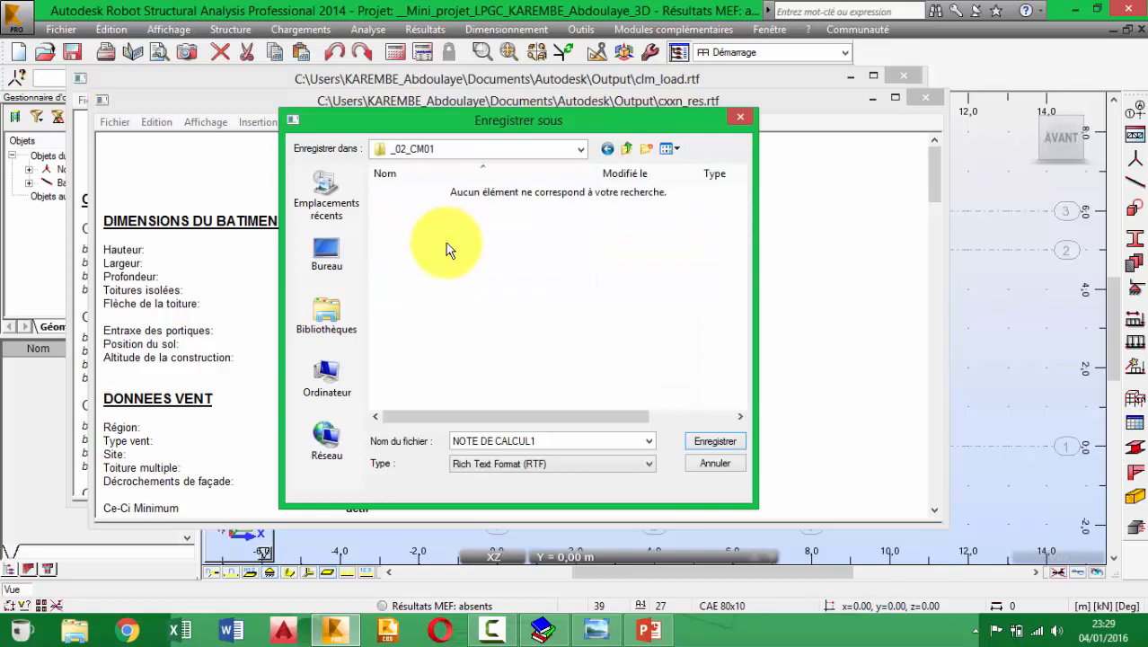
pyautogui.click(513, 440)
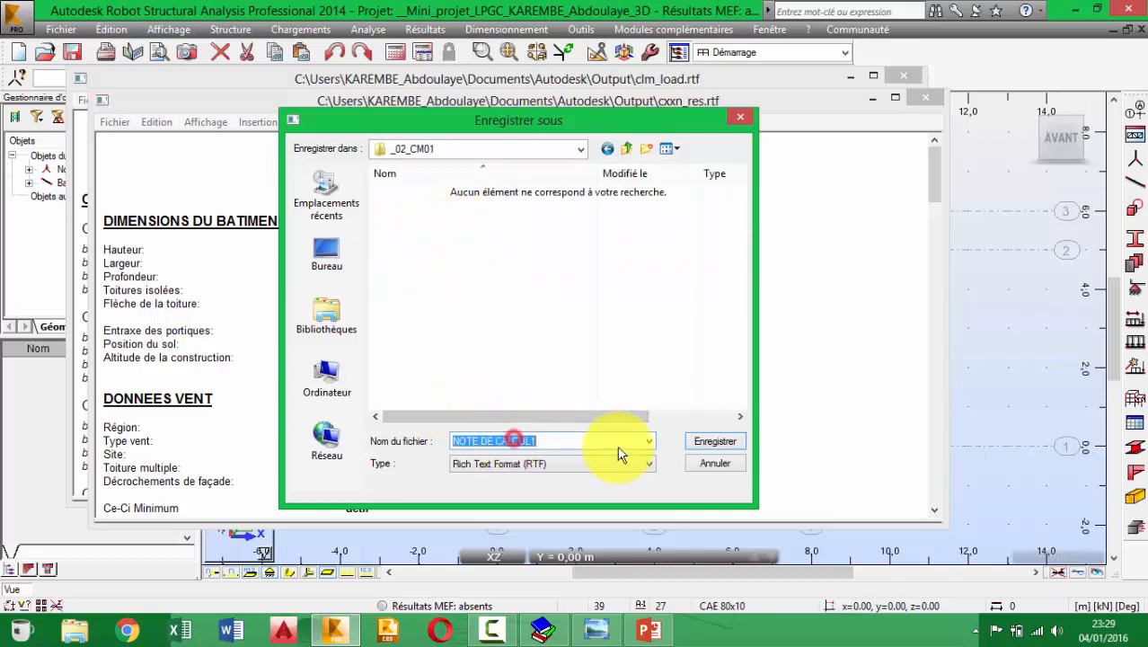
pyautogui.click(688, 440)
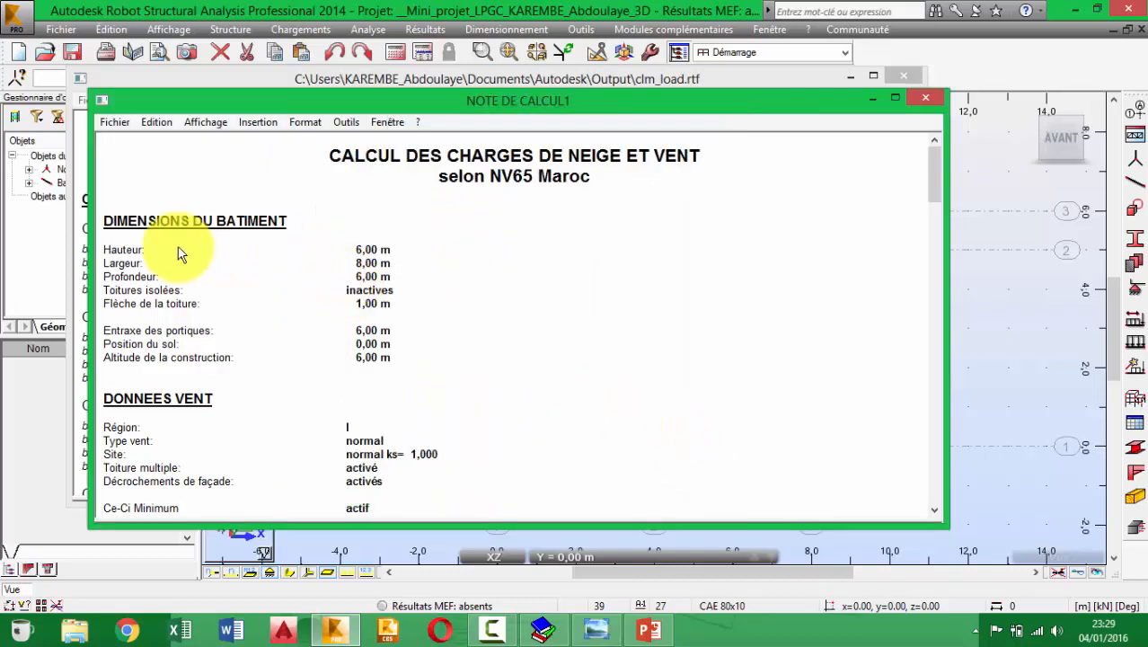
# Step: Review the building dimensions, wind data, permeability and wind coefficients per load case in NOTE DE CALCUL1, and close the report
pyautogui.moveTo(234, 262); pyautogui.dragTo(296, 289)
pyautogui.click(426, 262)
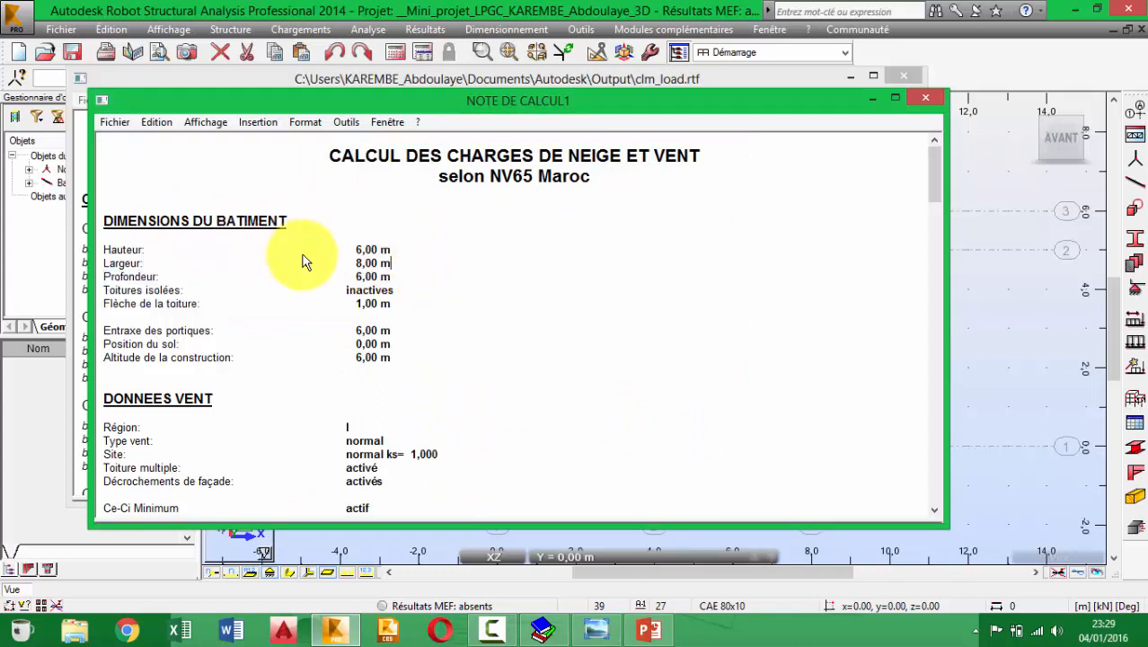
pyautogui.scroll(-2, 310, 274)
pyautogui.scroll(-1, 310, 280)
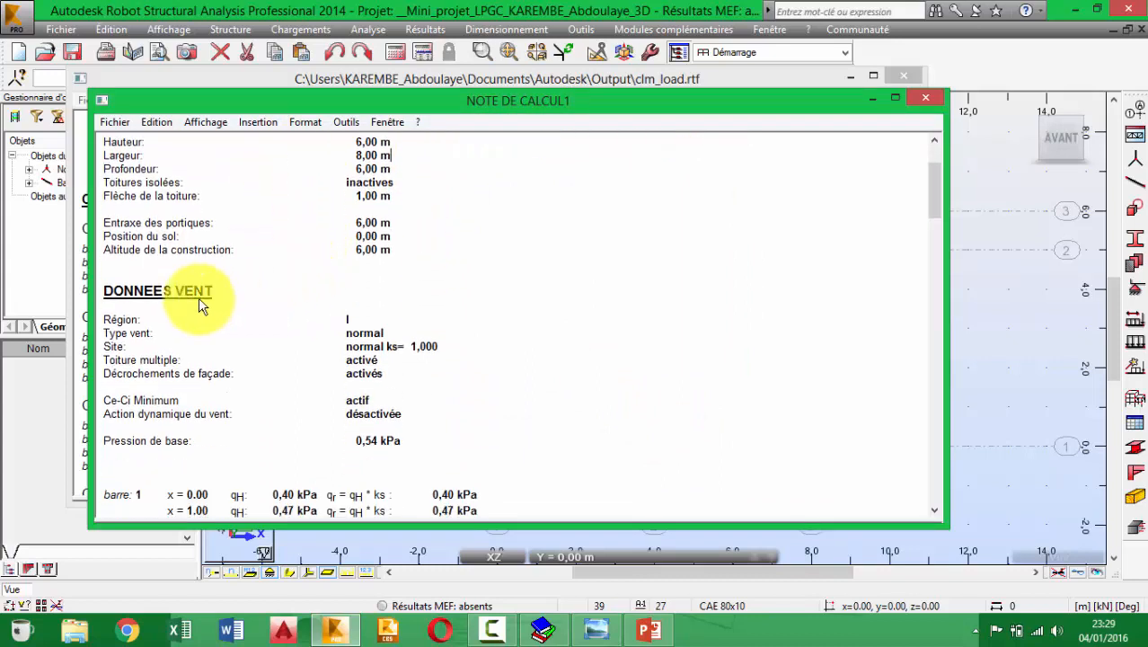
pyautogui.click(360, 339)
pyautogui.scroll(-3, 342, 337)
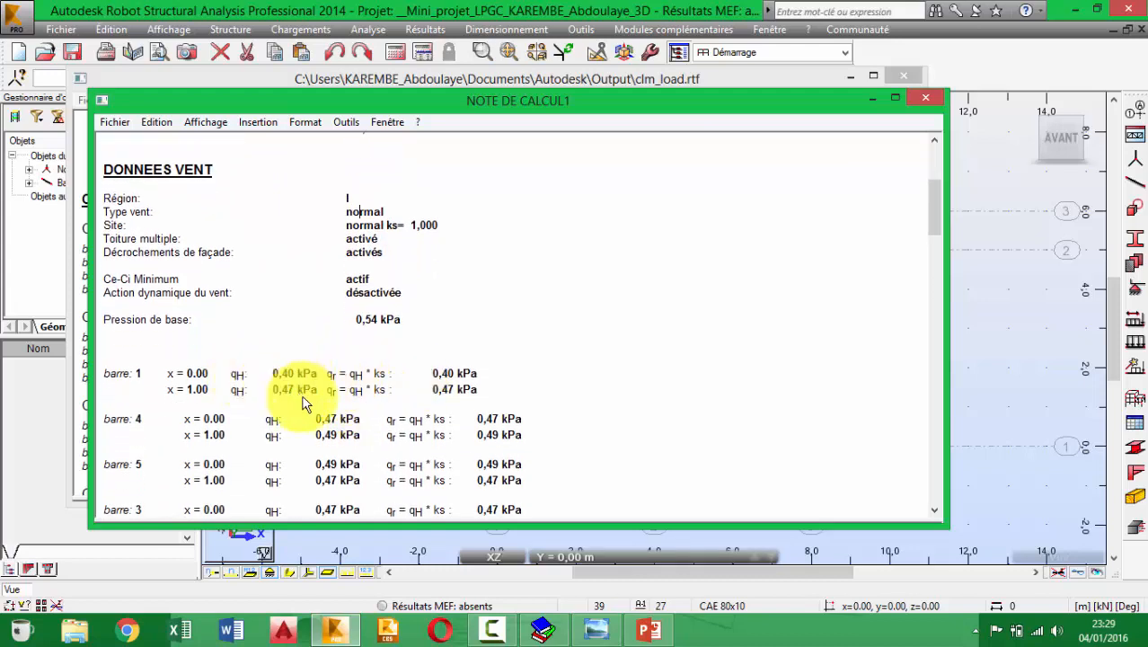
pyautogui.scroll(-1, 346, 350)
pyautogui.scroll(-6, 343, 351)
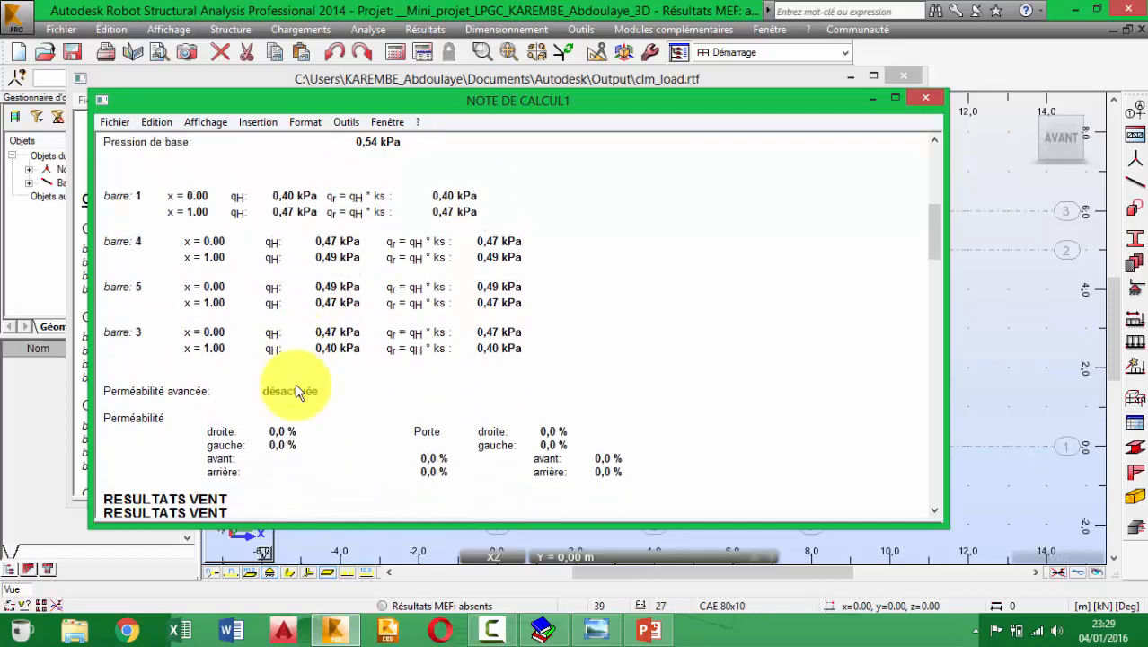
pyautogui.moveTo(233, 359); pyautogui.dragTo(256, 413)
pyautogui.click(263, 445)
pyautogui.scroll(-4, 272, 400)
pyautogui.scroll(-15, 350, 310)
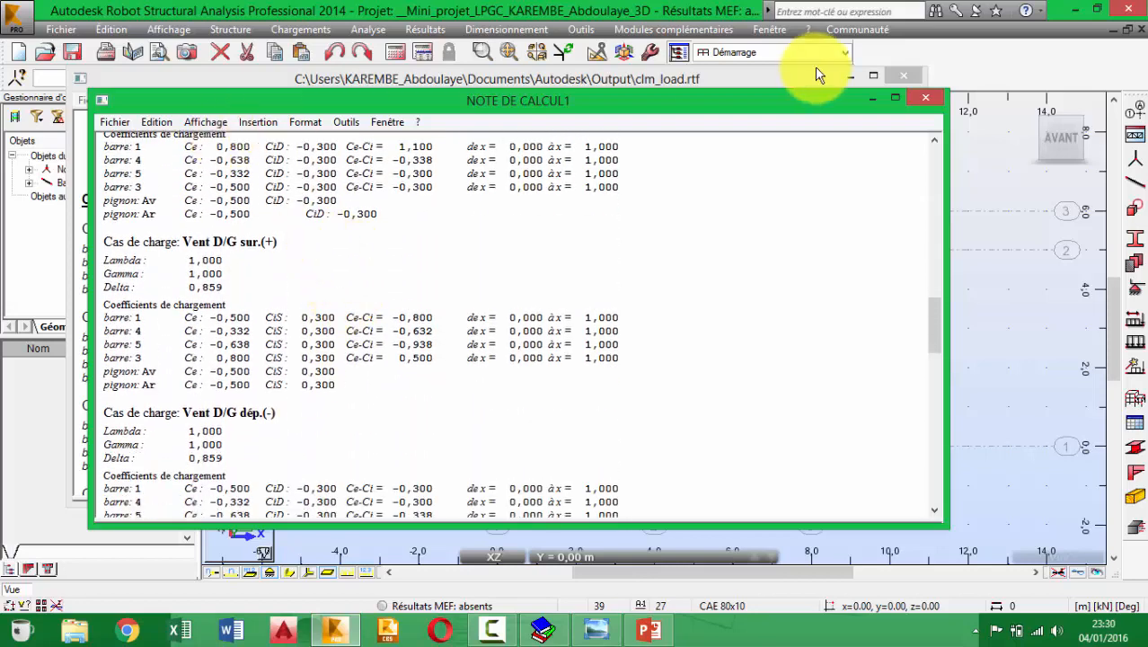
pyautogui.click(925, 97)
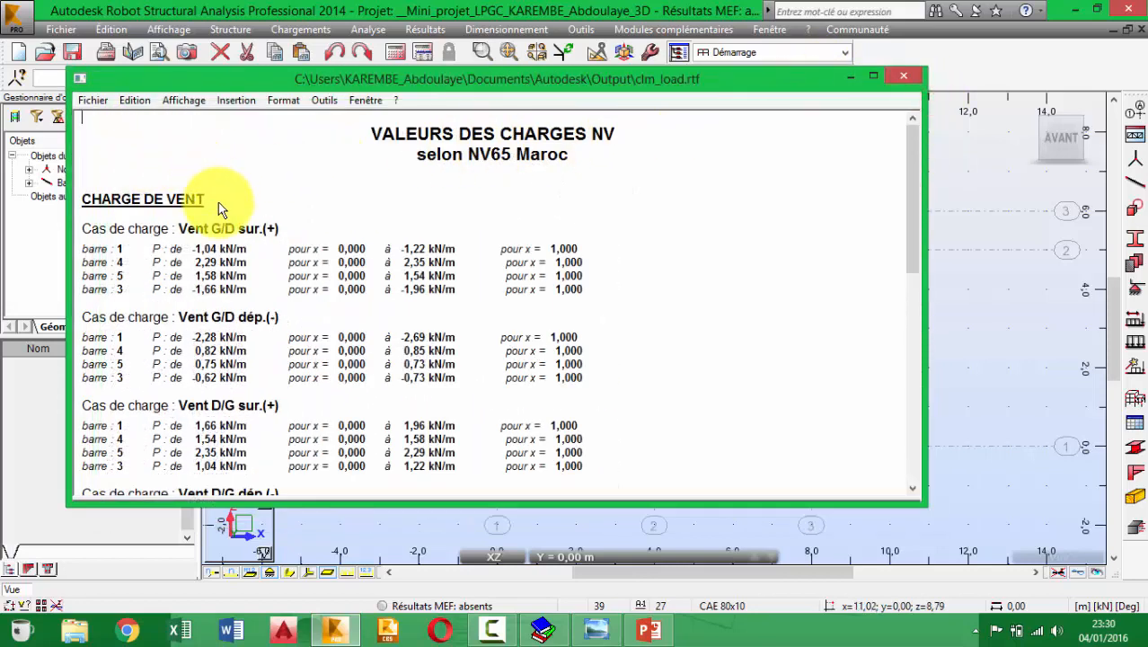
# Step: Look through the NV65 Maroc load values listed per bar and load case in the clm_load report
pyautogui.scroll(-2, 224, 212)
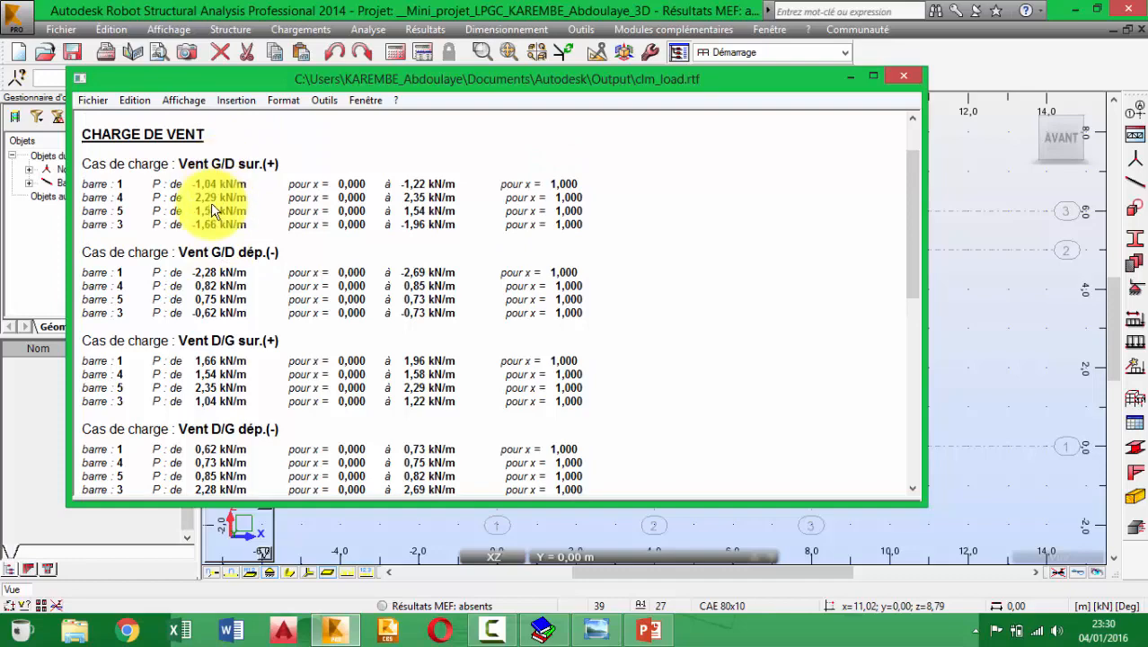
pyautogui.scroll(2, 211, 199)
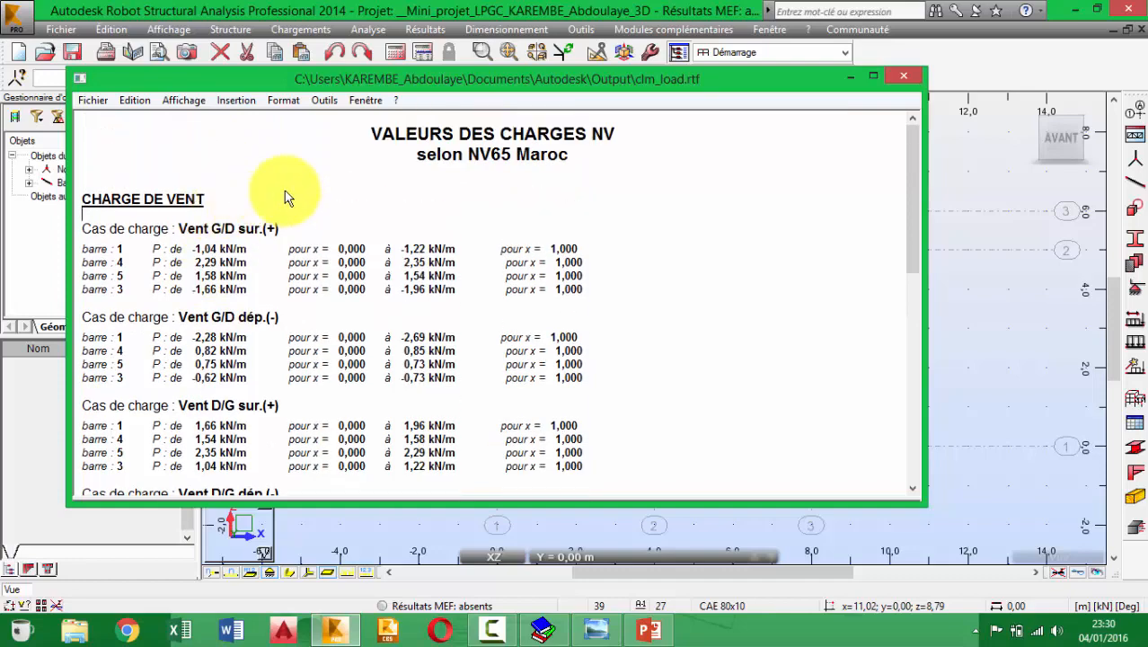
pyautogui.scroll(-11, 256, 211)
pyautogui.scroll(11, 256, 213)
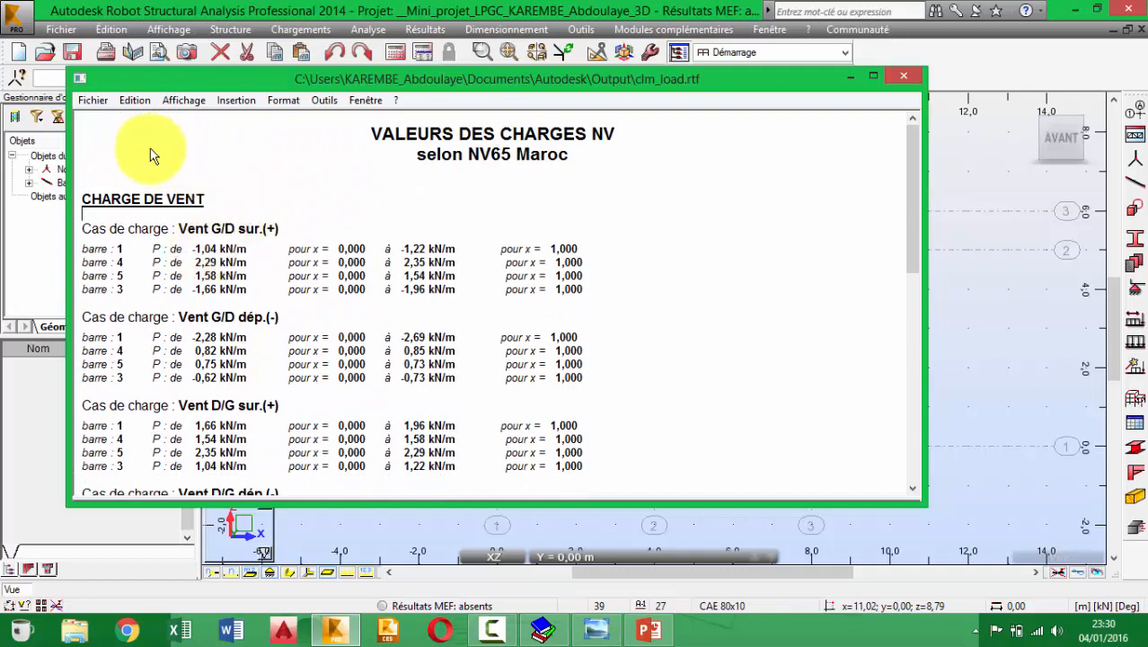
# Step: Start saving the clm_load report under a new name, choosing the folder D:, Disque GC, _Cours LPGC15_16, _02_CM01
pyautogui.click(93, 99)
pyautogui.press('Right')
pyautogui.moveTo(94, 103)
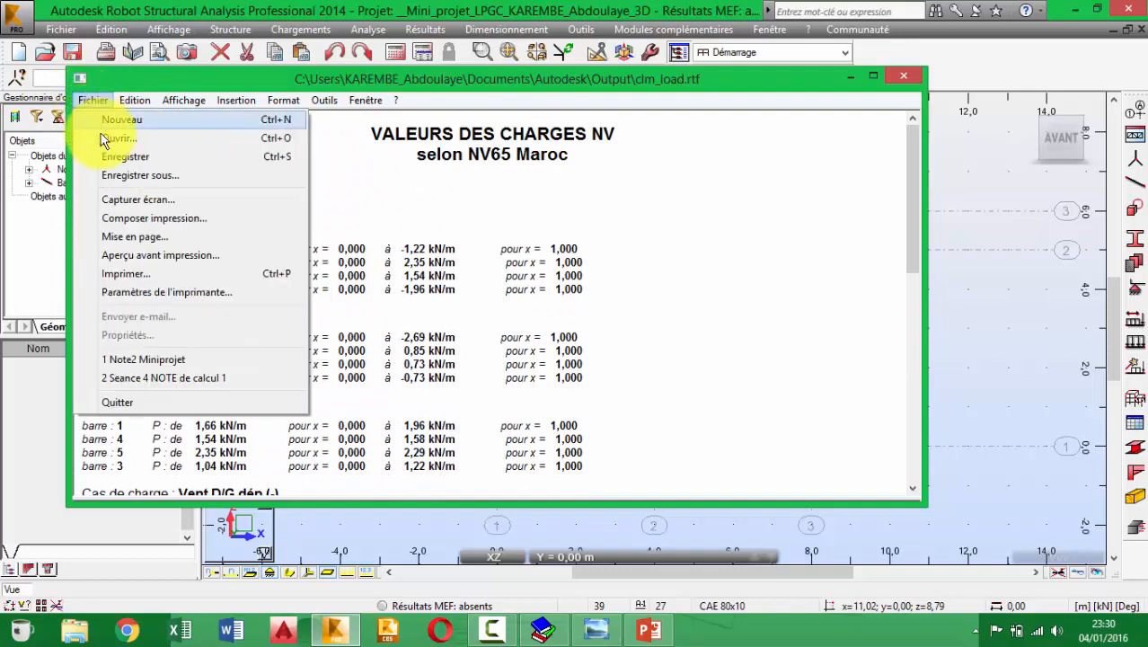
pyautogui.click(141, 176)
pyautogui.click(306, 361)
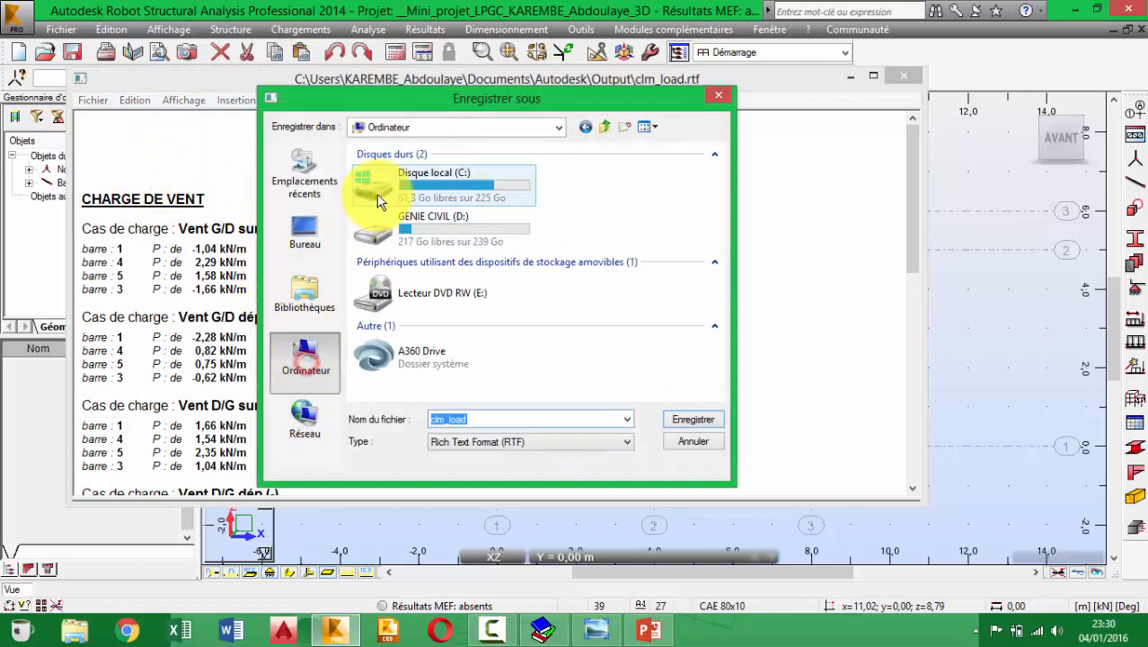
pyautogui.doubleClick(410, 215)
pyautogui.click(388, 175)
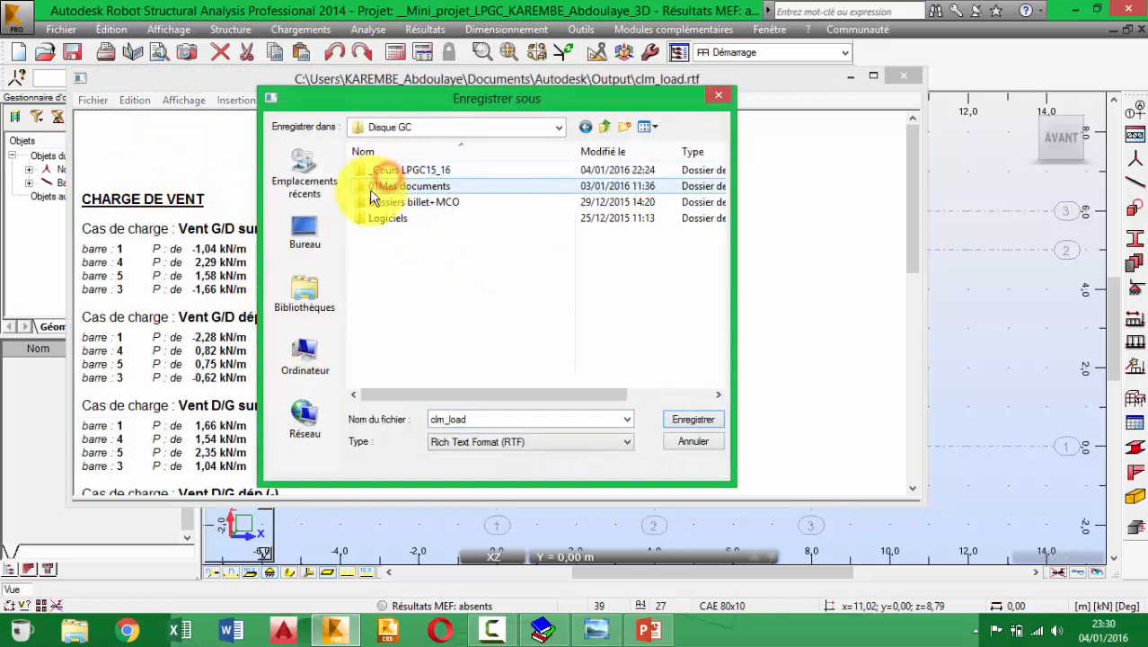
pyautogui.doubleClick(386, 171)
pyautogui.doubleClick(390, 217)
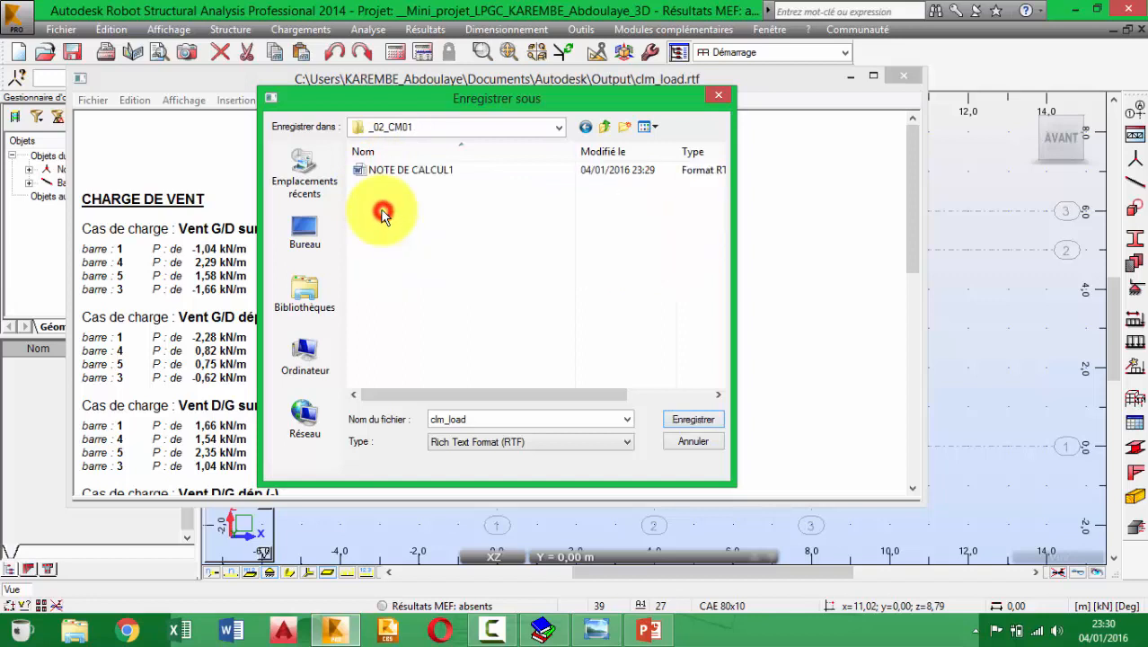
# Step: Save the load report as NOTE DE CALCUL2 in Rich Text Format and close it
pyautogui.click(414, 169)
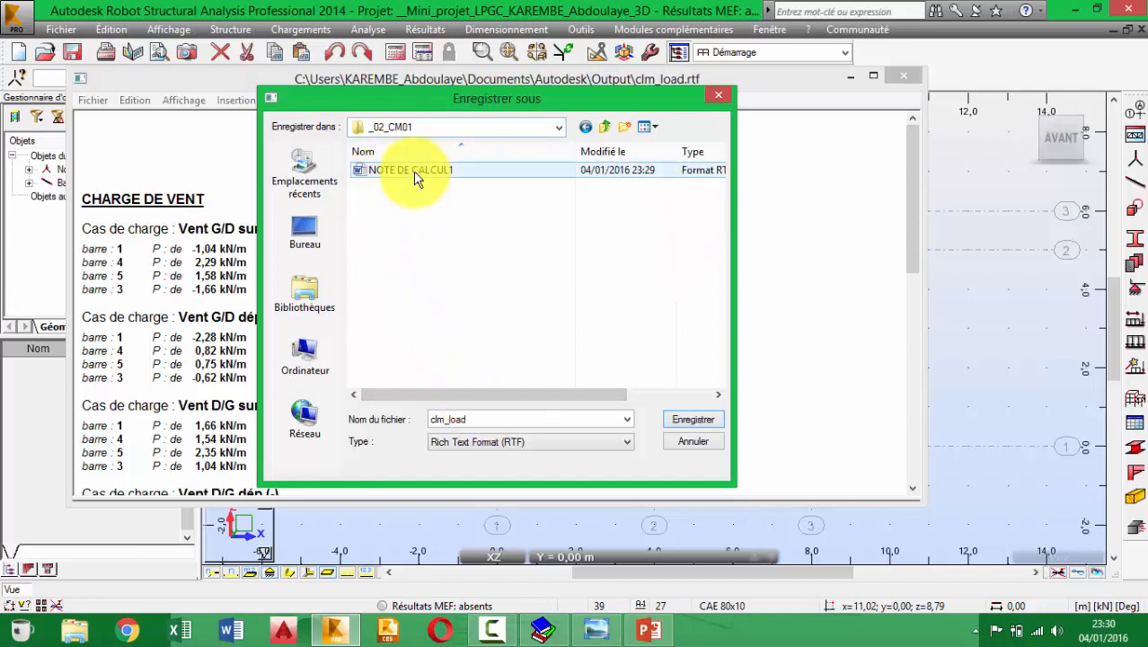
pyautogui.click(539, 419)
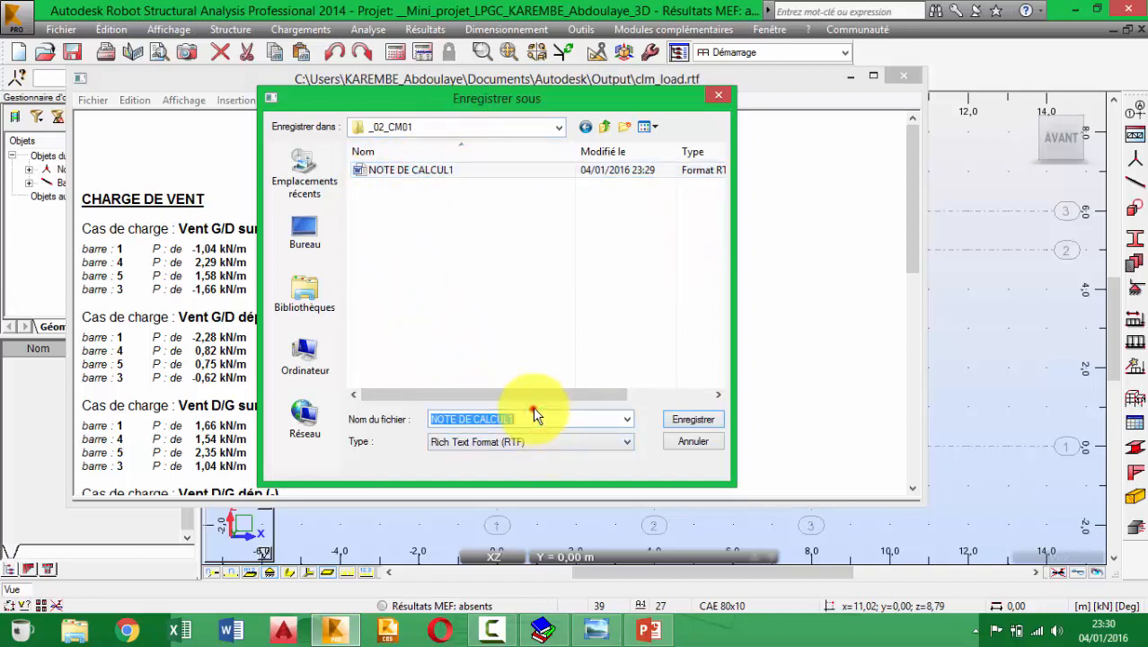
pyautogui.press('BackSpace')
pyautogui.write('2')
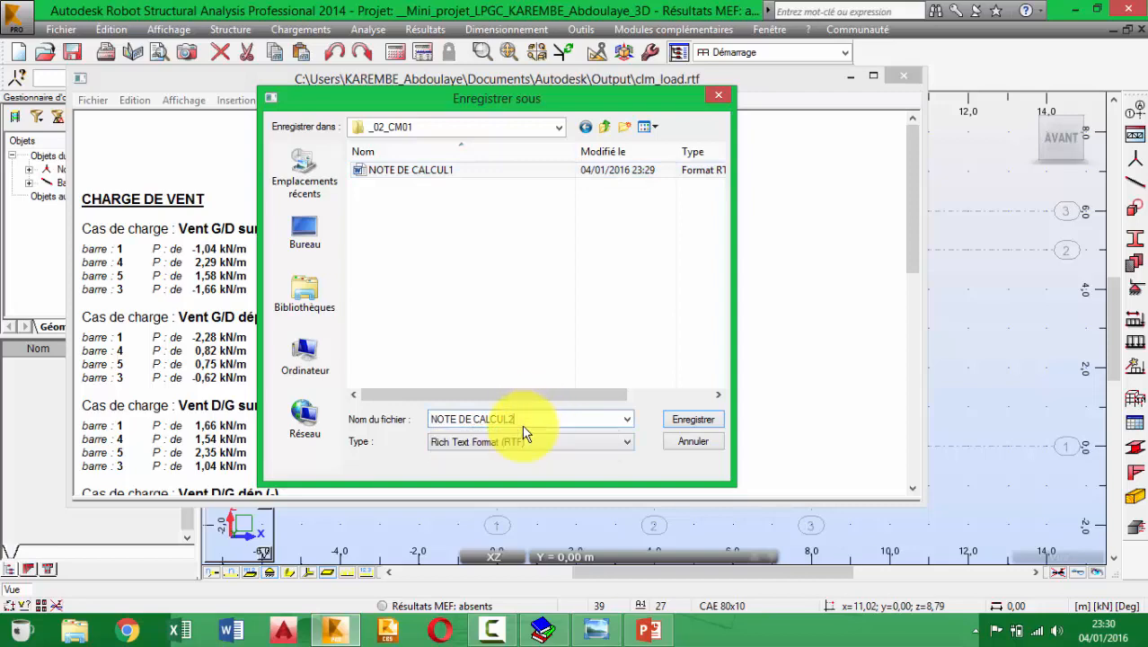
pyautogui.click(698, 419)
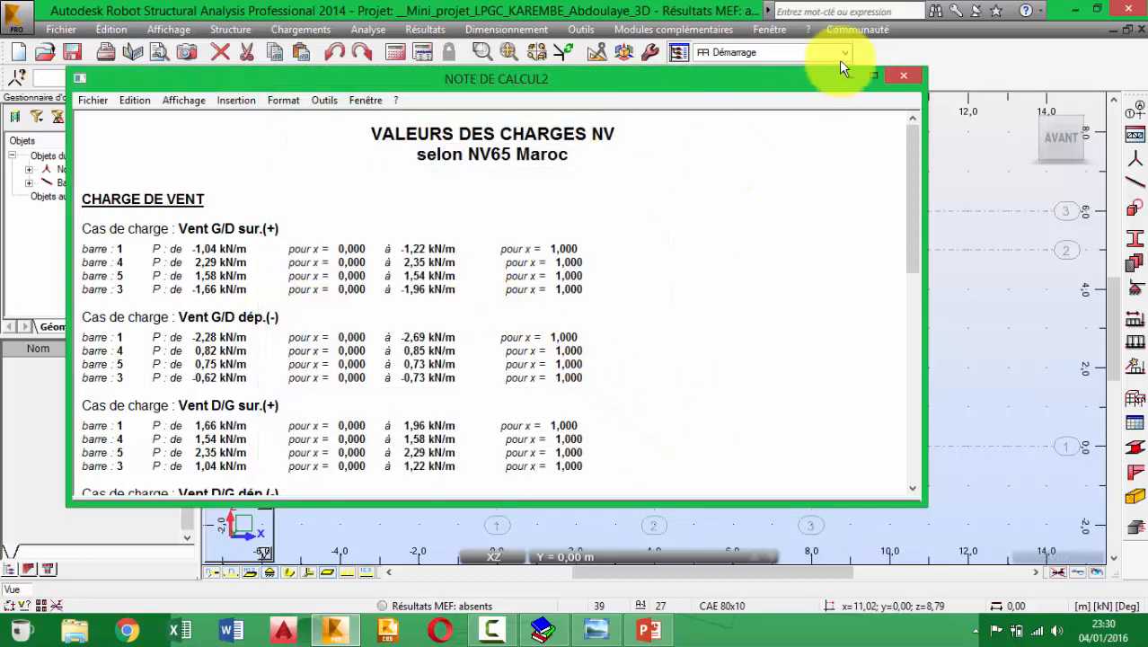
pyautogui.click(906, 82)
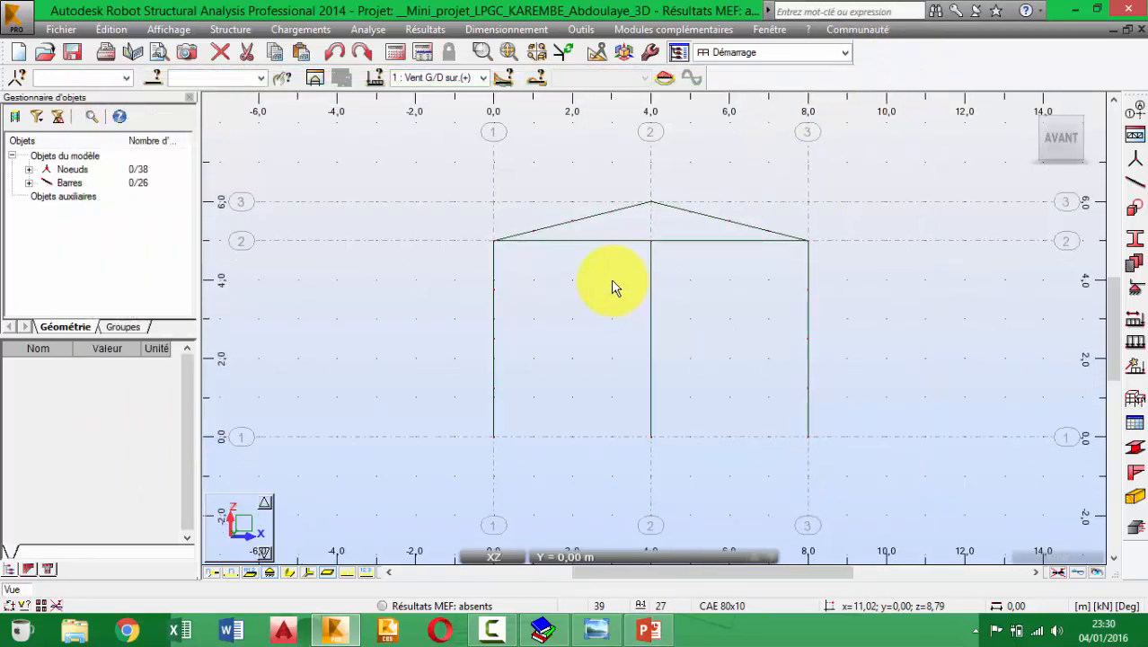
# Step: Display the bars' section shapes on the hangar structure in a 3D view
pyautogui.keyDown('shift'); pyautogui.moveTo(523, 307); pyautogui.dragTo(578, 334, button='middle'); pyautogui.keyUp('shift')
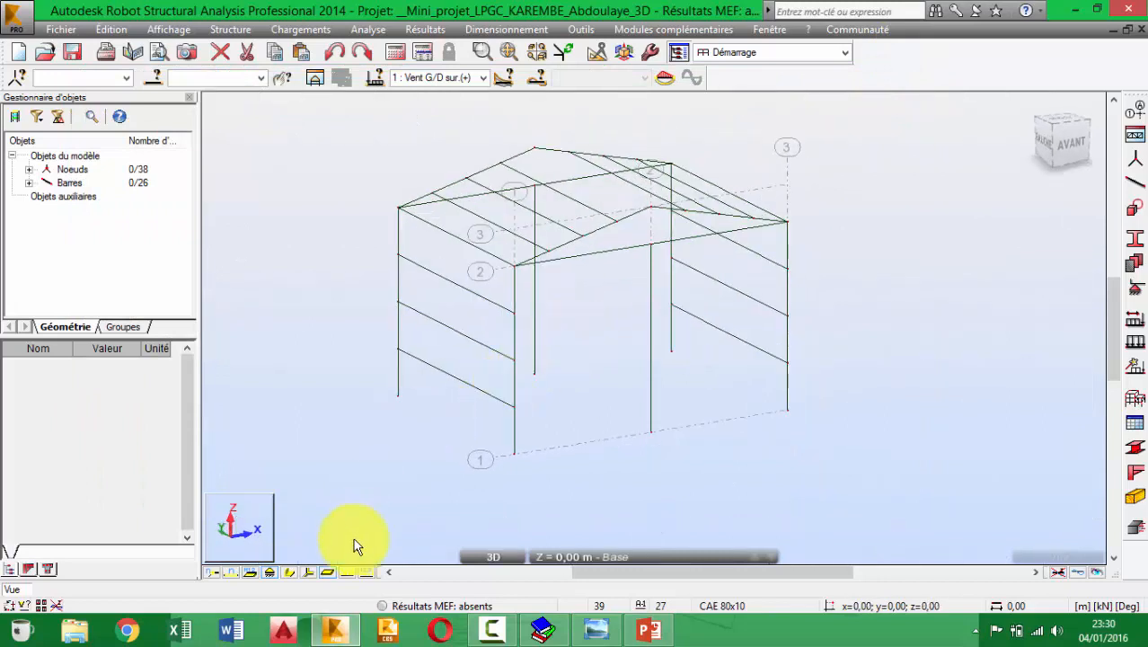
pyautogui.click(291, 571)
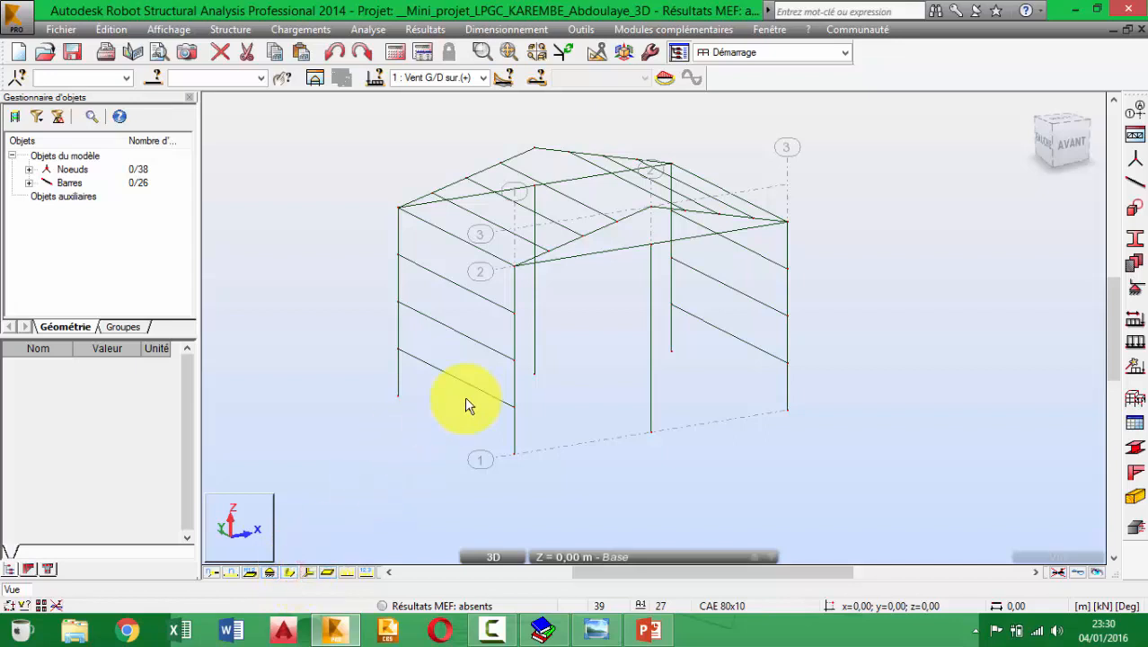
pyautogui.scroll(-3, 455, 310)
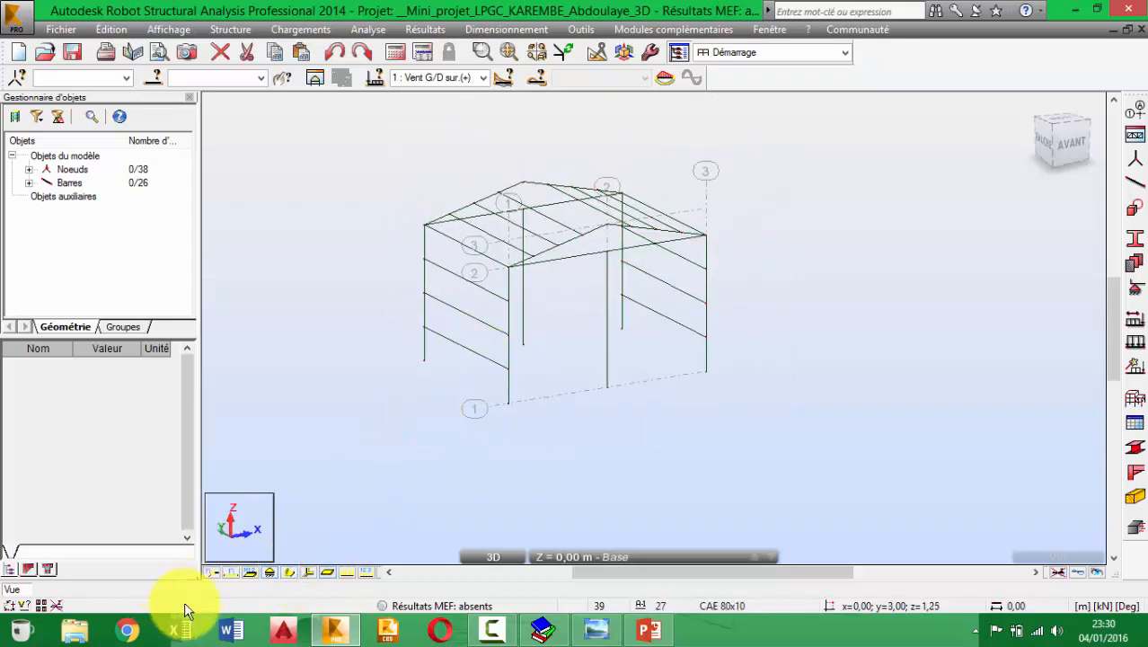
pyautogui.click(317, 573)
pyautogui.scroll(2, 486, 270)
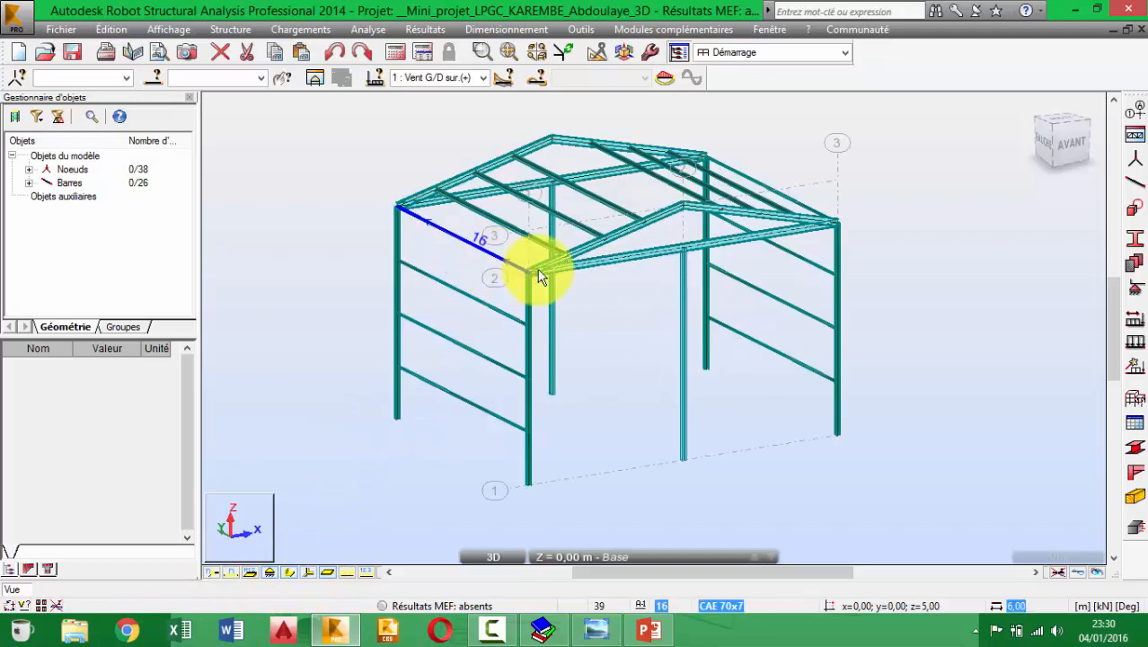
pyautogui.scroll(1, 543, 316)
pyautogui.keyDown('shift'); pyautogui.moveTo(530, 319); pyautogui.dragTo(510, 210, button='middle'); pyautogui.keyUp('shift')
pyautogui.moveTo(666, 236); pyautogui.dragTo(681, 207, button='middle')
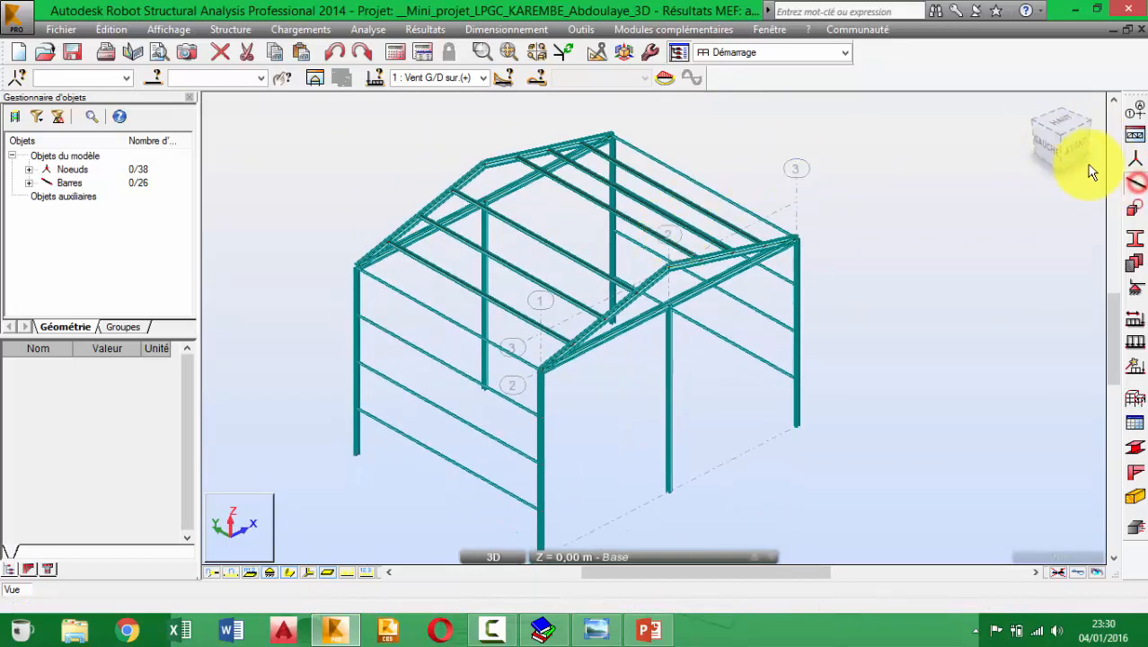
# Step: Add an IPE 100 beam along the roof ridge from 4,00; 6,00; 6,00 to 4,00; 0,00; 6,00, and close the bar definition
pyautogui.click(1137, 185)
pyautogui.moveTo(709, 100); pyautogui.dragTo(985, 143)
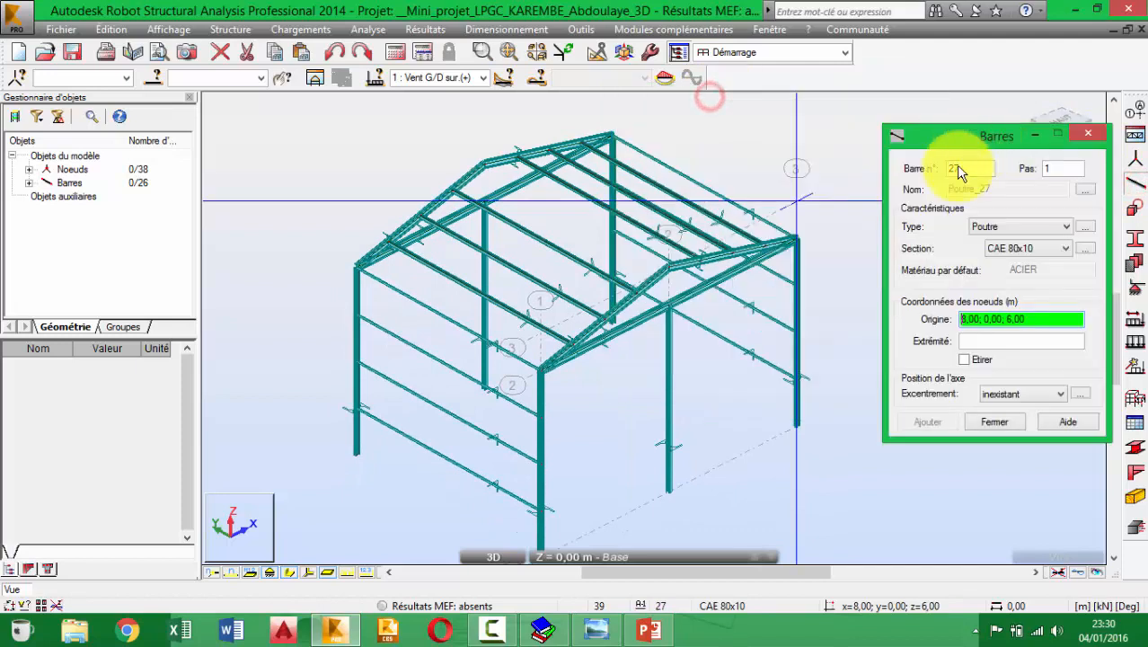
pyautogui.click(1028, 249)
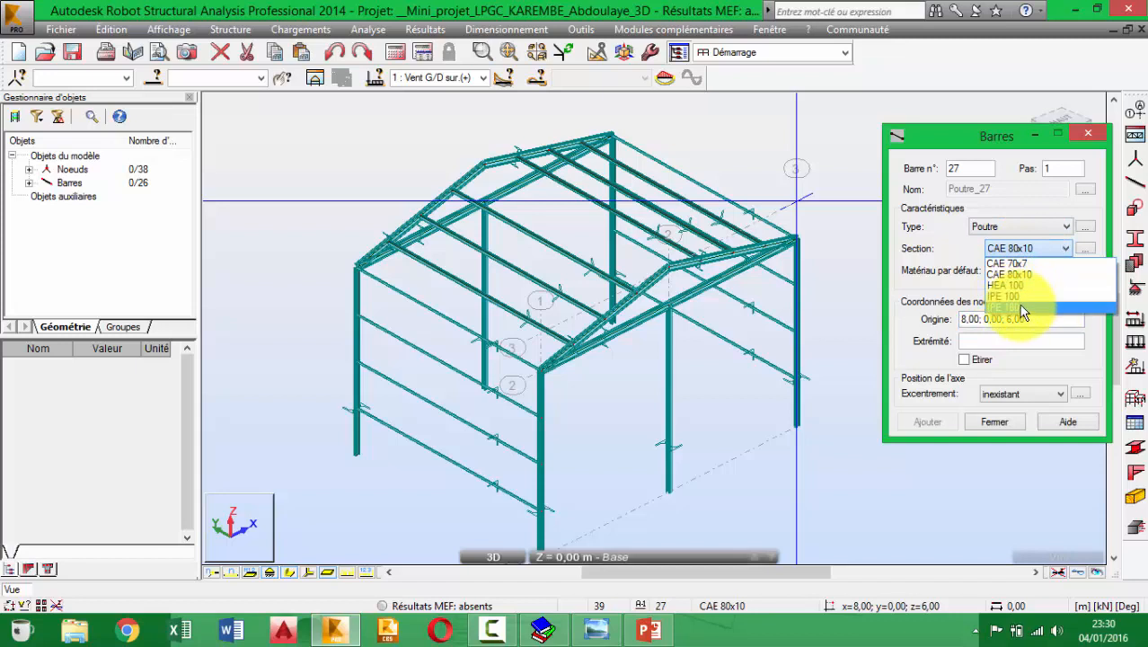
pyautogui.click(1021, 307)
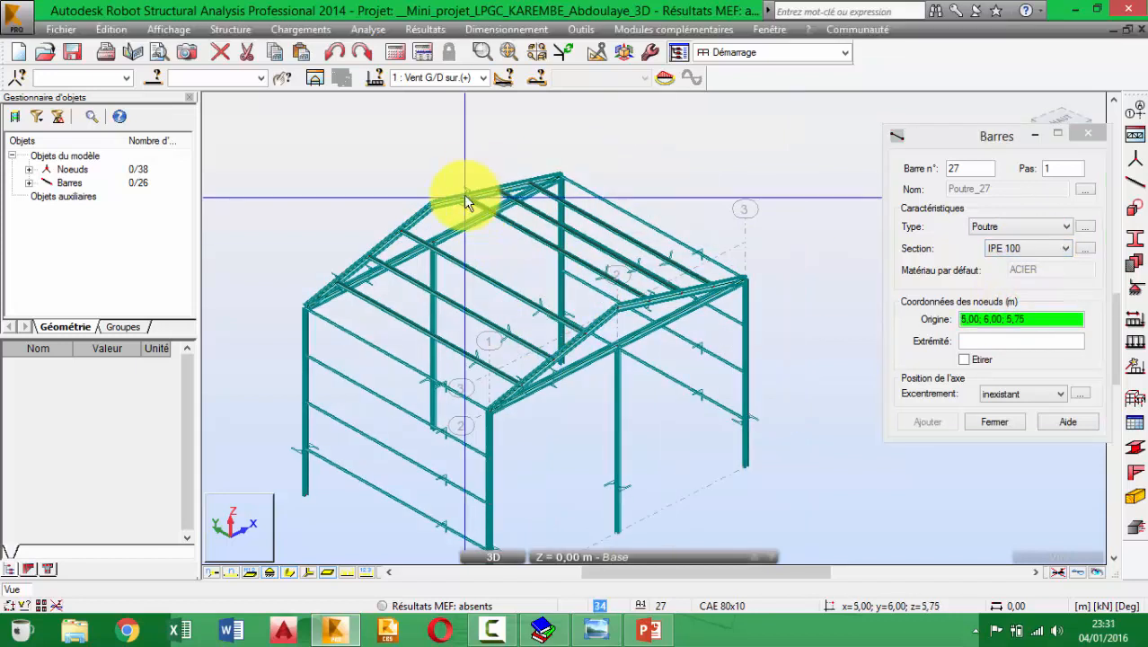
pyautogui.click(438, 208)
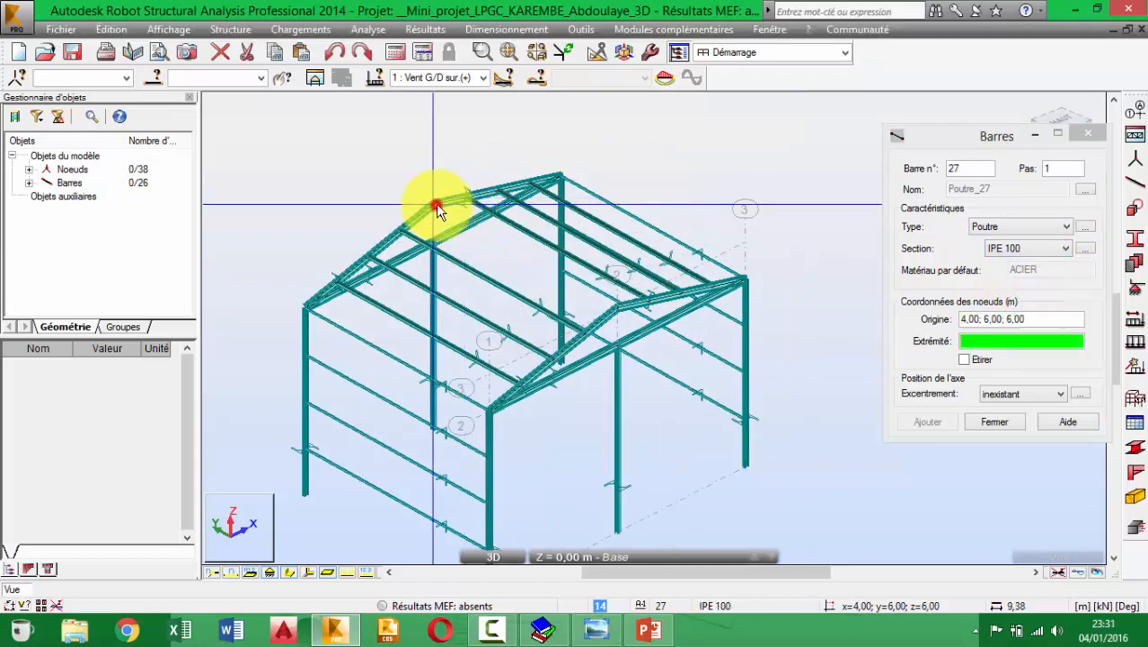
pyautogui.click(618, 308)
pyautogui.scroll(5, 619, 300)
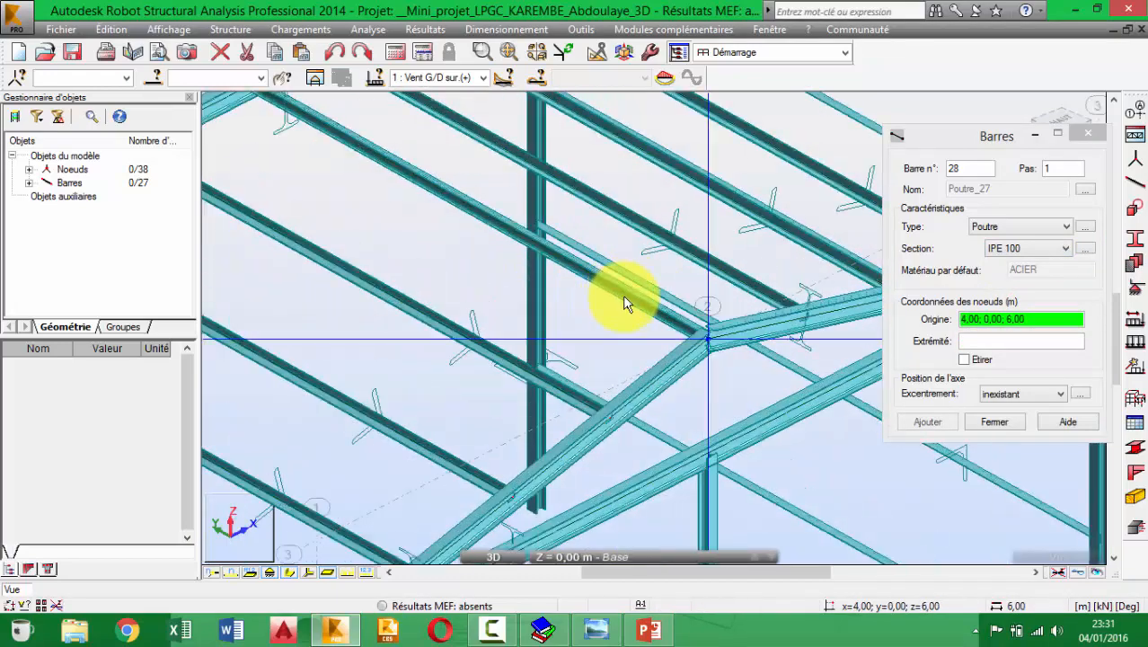
pyautogui.scroll(2, 620, 295)
pyautogui.scroll(4, 746, 350)
pyautogui.scroll(-7, 706, 331)
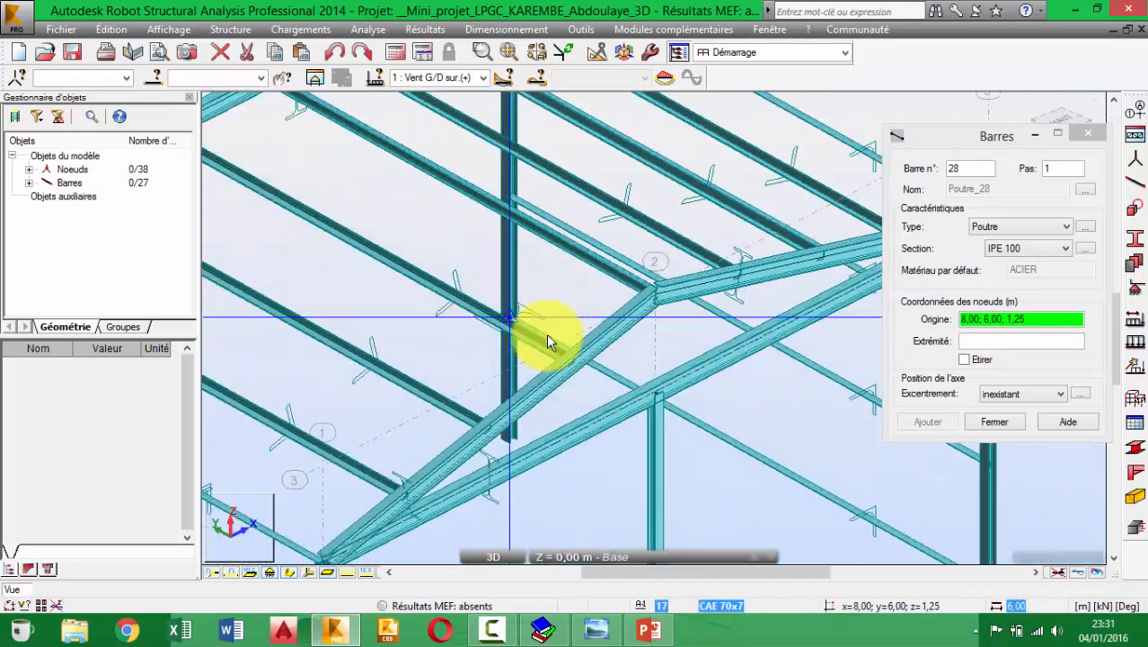
pyautogui.scroll(-3, 547, 323)
pyautogui.scroll(-3, 540, 310)
pyautogui.moveTo(541, 308); pyautogui.dragTo(549, 303, button='middle')
pyautogui.click(993, 423)
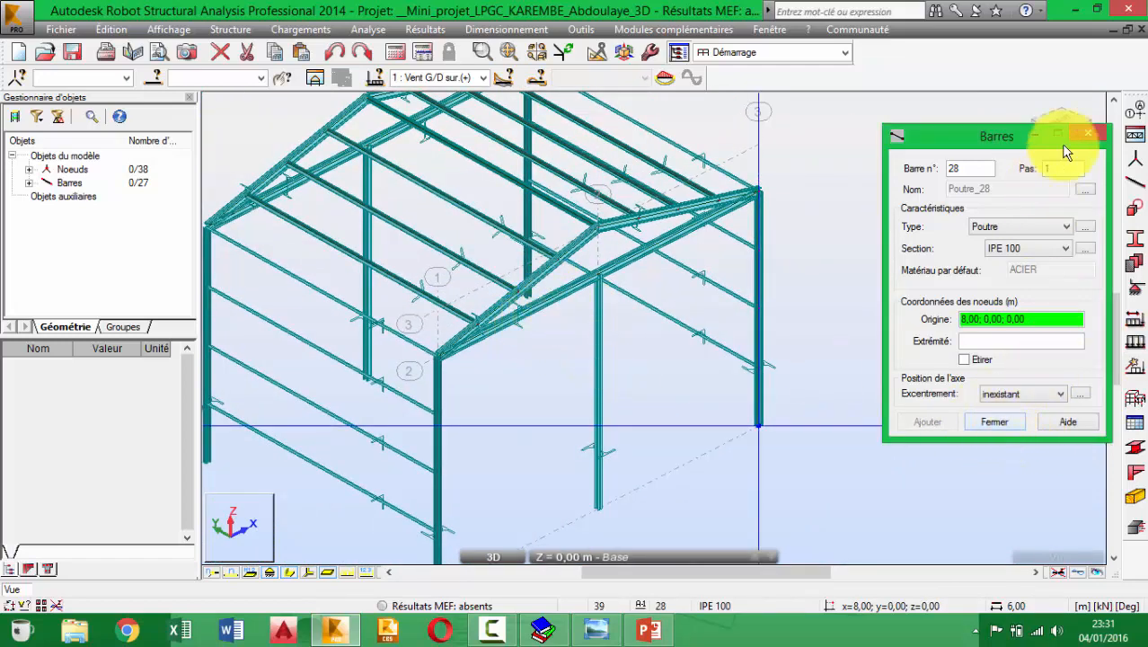
pyautogui.click(1086, 134)
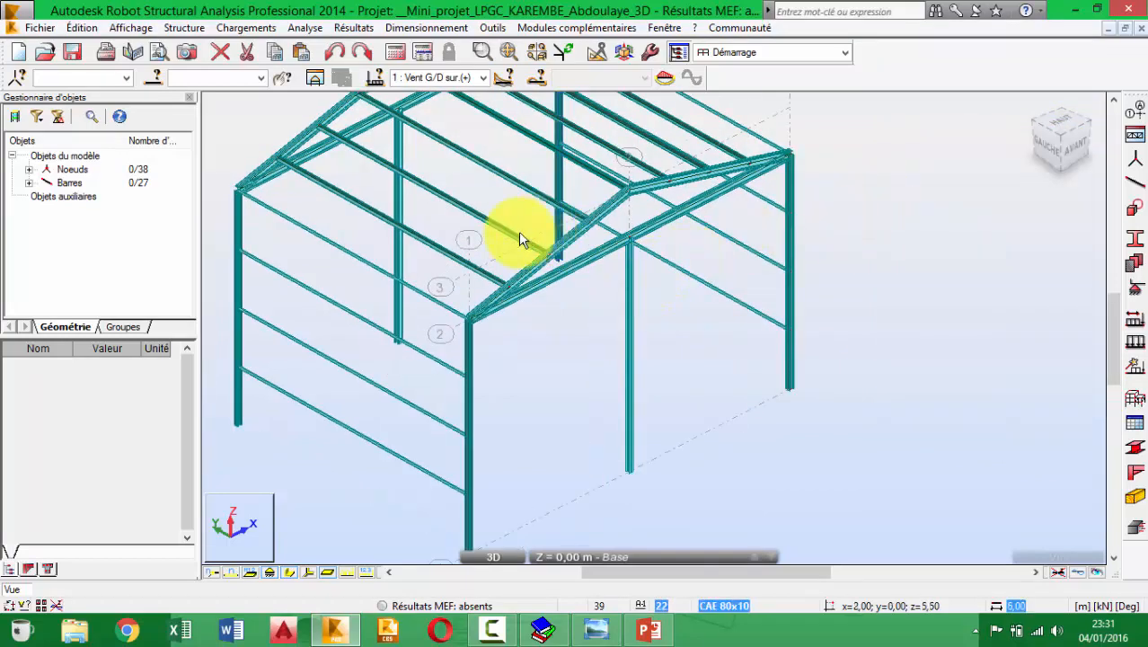
# Step: Select the four CAE 70x7 longitudinal side bars on the wall at grid line 1, bars 13 to 16
pyautogui.click(658, 252)
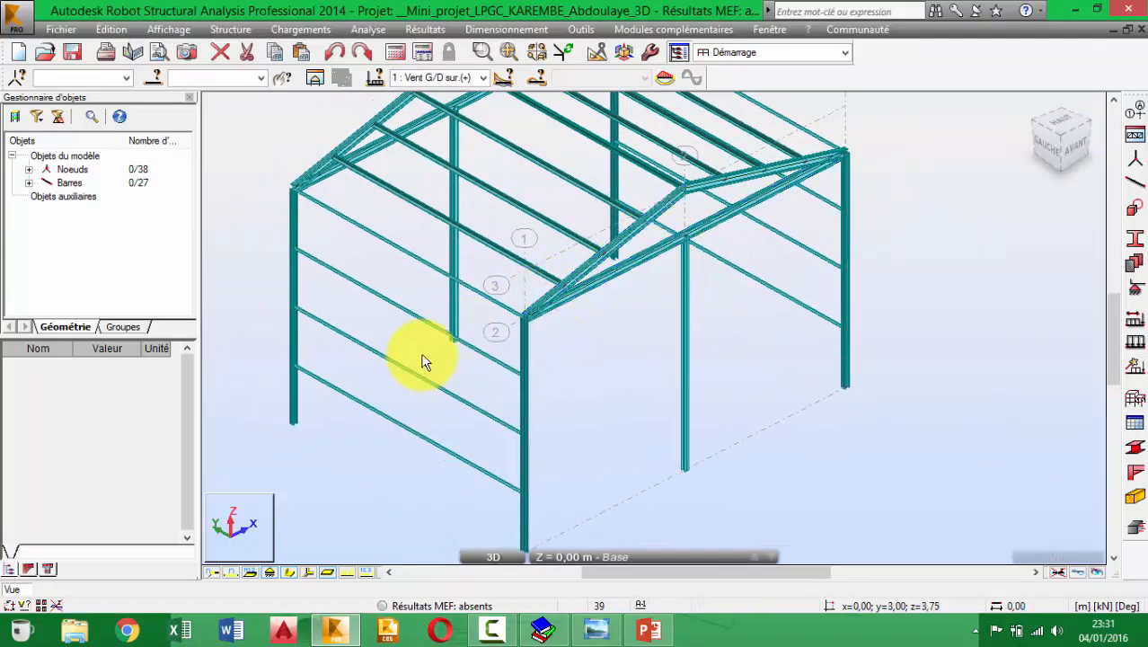
pyautogui.scroll(3, 423, 356)
pyautogui.moveTo(499, 357); pyautogui.dragTo(484, 198, button='middle')
pyautogui.moveTo(543, 414)
pyautogui.keyDown('shift'); pyautogui.mouseDown(button='middle')
pyautogui.moveTo(520, 410)
pyautogui.moveTo(560, 424)
pyautogui.mouseUp(button='middle'); pyautogui.keyUp('shift')
pyautogui.scroll(-2, 591, 333)
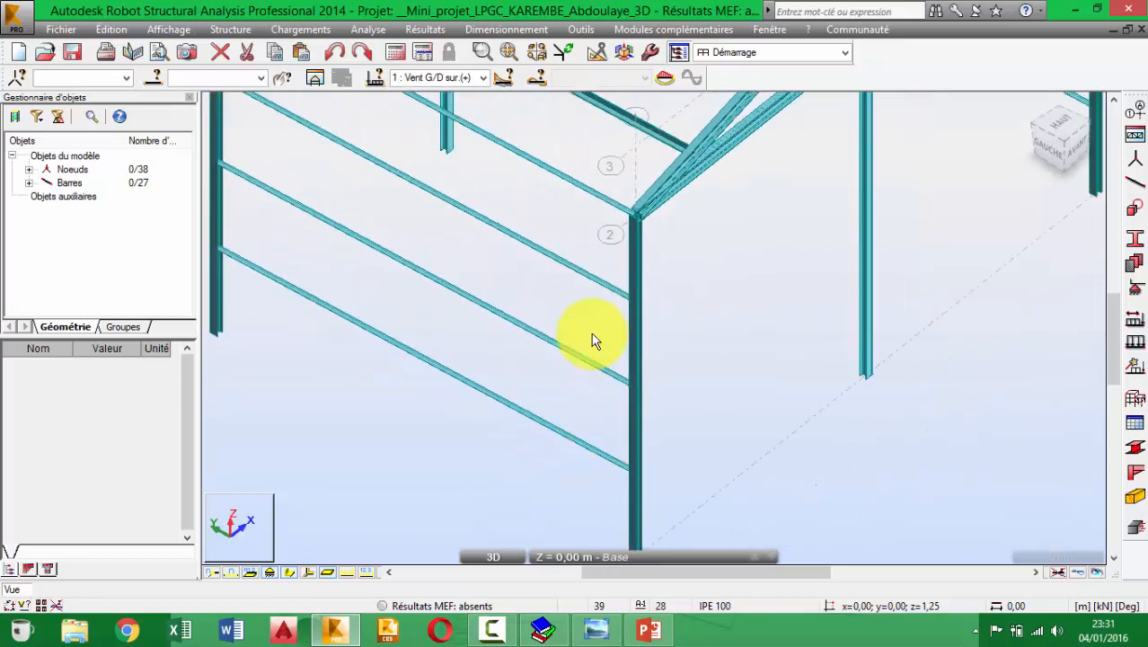
pyautogui.scroll(5, 582, 437)
pyautogui.click(662, 449)
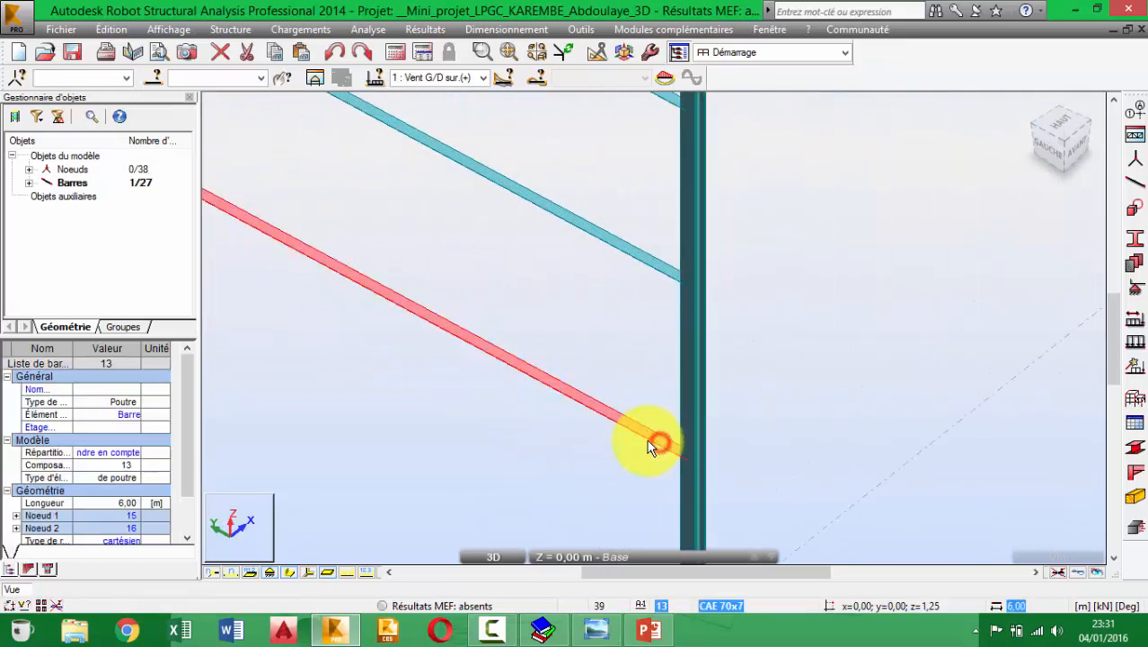
pyautogui.moveTo(537, 267); pyautogui.dragTo(591, 378, button='middle')
pyautogui.scroll(1, 591, 377)
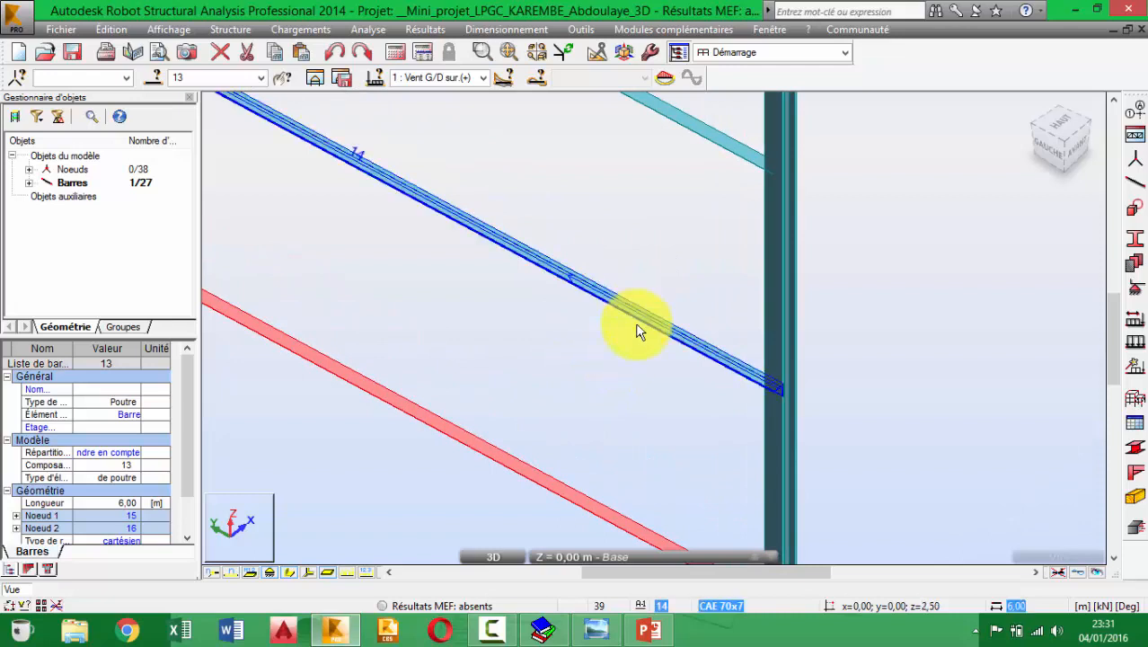
pyautogui.keyDown('shift'); pyautogui.moveTo(635, 339); pyautogui.dragTo(285, 200, button='middle'); pyautogui.keyUp('shift')
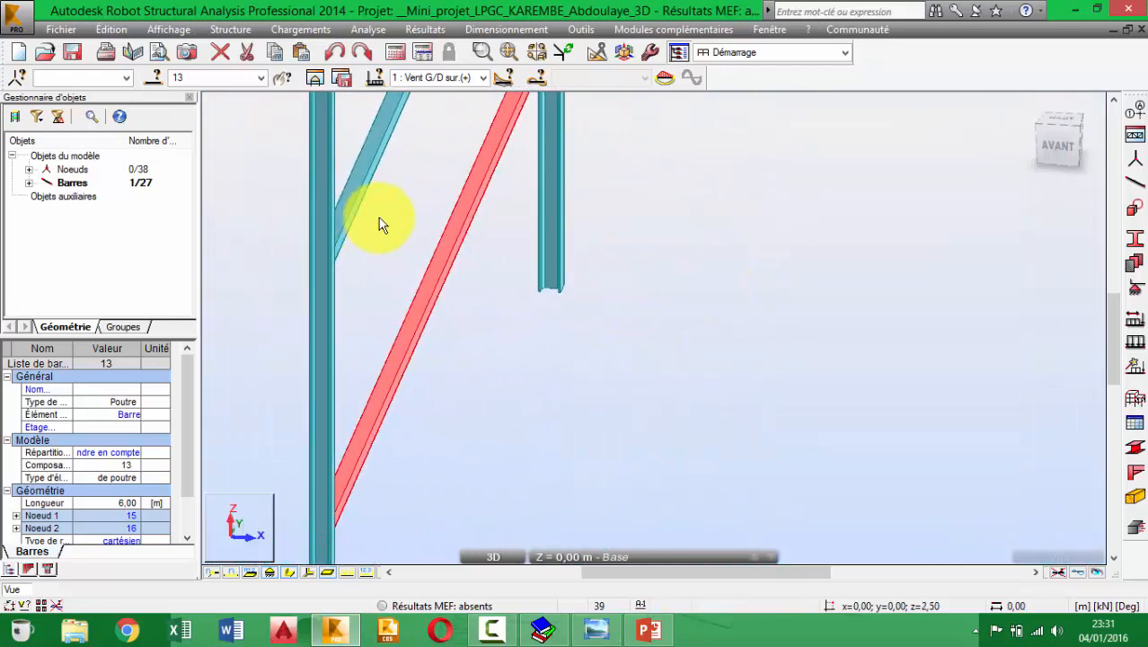
pyautogui.keyDown('ctrl'); pyautogui.click(355, 206); pyautogui.keyUp('ctrl')
pyautogui.scroll(-2, 359, 197)
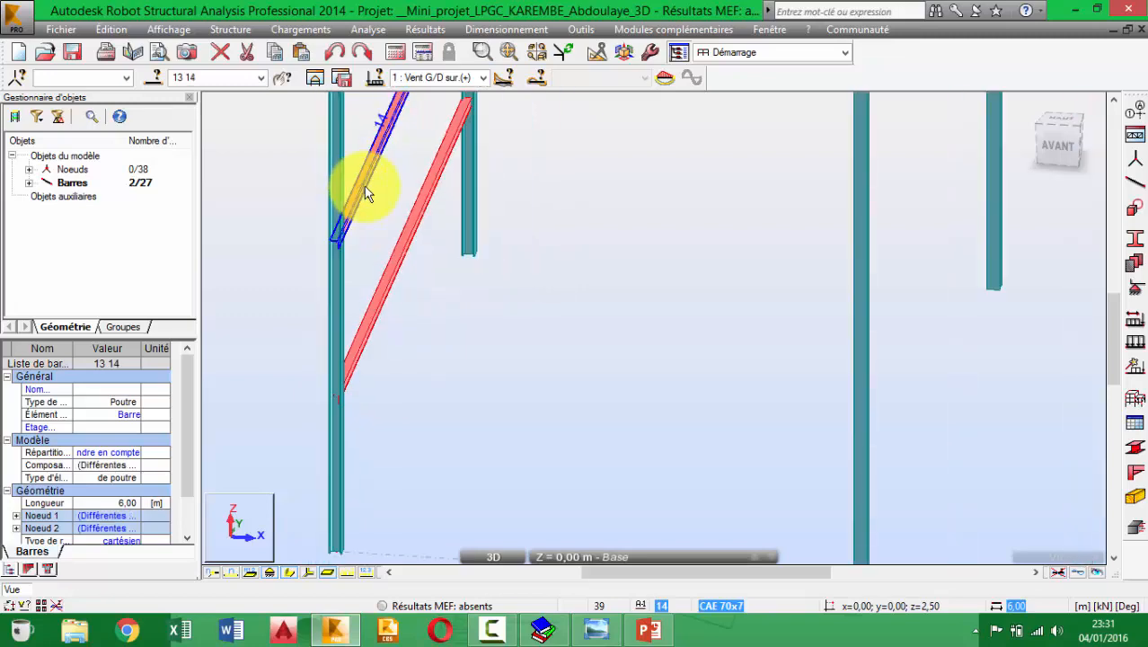
pyautogui.moveTo(363, 186); pyautogui.dragTo(584, 418, button='middle')
pyautogui.keyDown('ctrl'); pyautogui.click(579, 278); pyautogui.keyUp('ctrl')
pyautogui.moveTo(584, 180)
pyautogui.keyDown('shift'); pyautogui.mouseDown(button='middle')
pyautogui.moveTo(583, 257)
pyautogui.moveTo(602, 277)
pyautogui.moveTo(631, 267)
pyautogui.mouseUp(button='middle'); pyautogui.keyUp('shift')
pyautogui.scroll(2, 757, 260)
pyautogui.keyDown('ctrl'); pyautogui.click(765, 235); pyautogui.keyUp('ctrl')
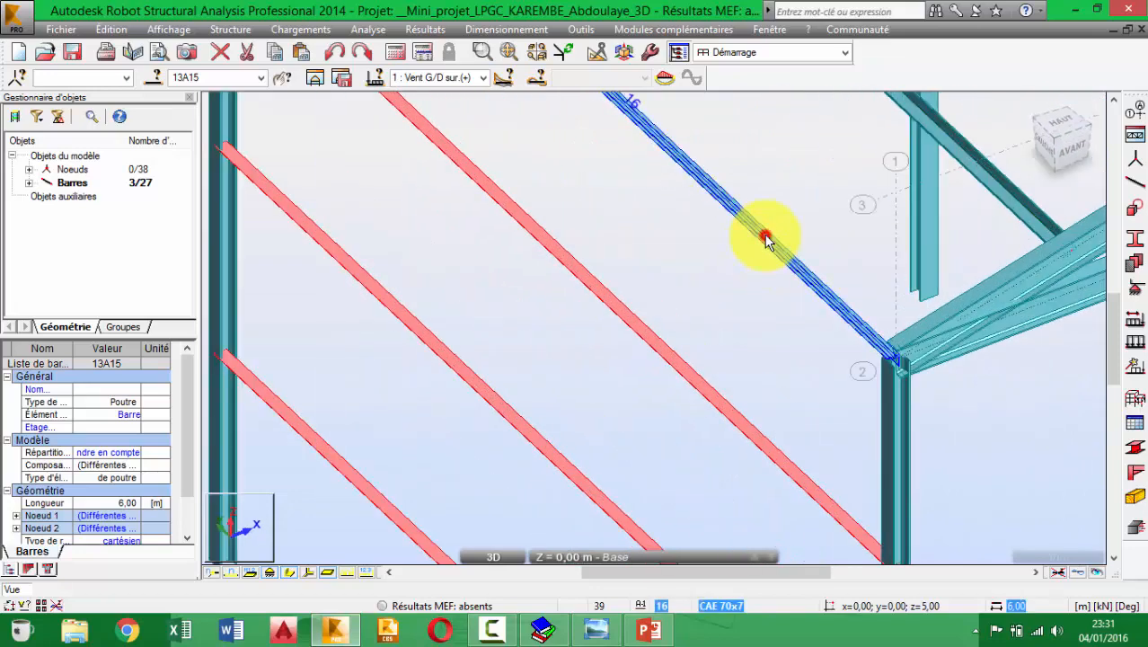
pyautogui.scroll(-2, 759, 228)
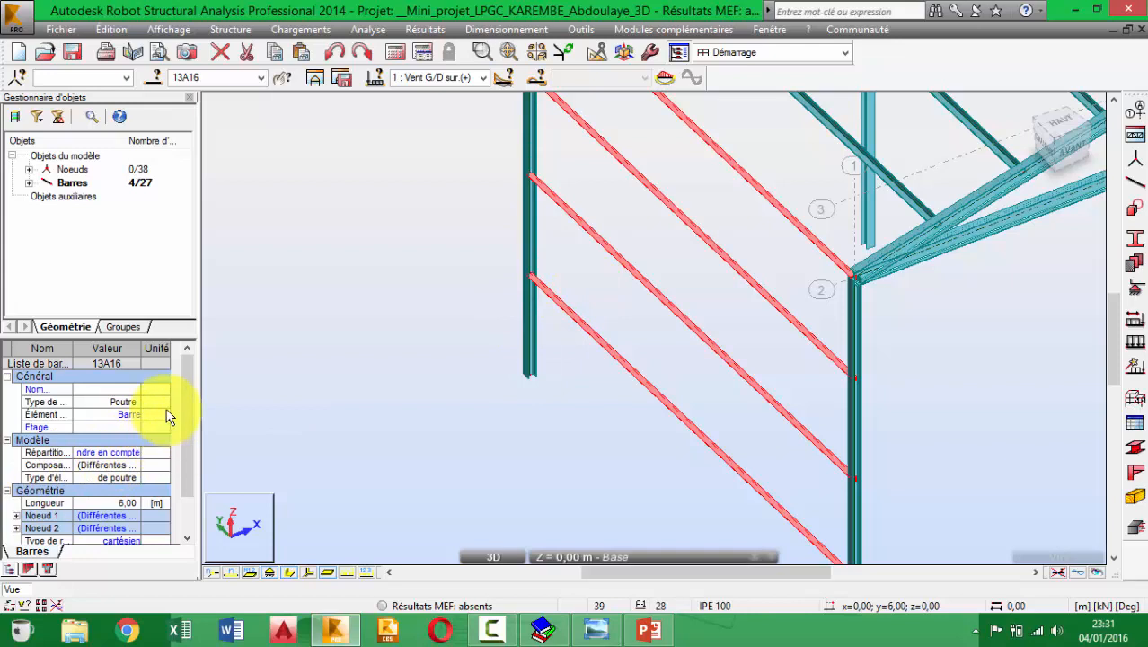
# Step: Set the gamma angle of the four selected CAE 70x7 side bars, bars 13 to 16, to 180 degrees
pyautogui.moveTo(185, 396); pyautogui.dragTo(184, 424)
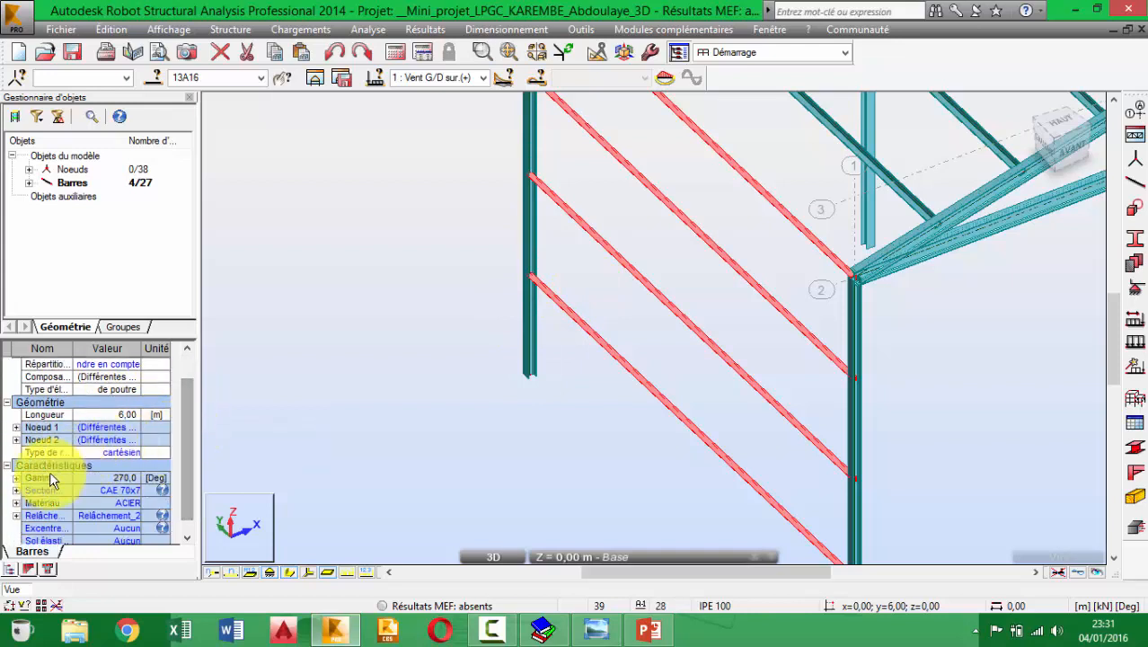
pyautogui.click(16, 478)
pyautogui.click(240, 29)
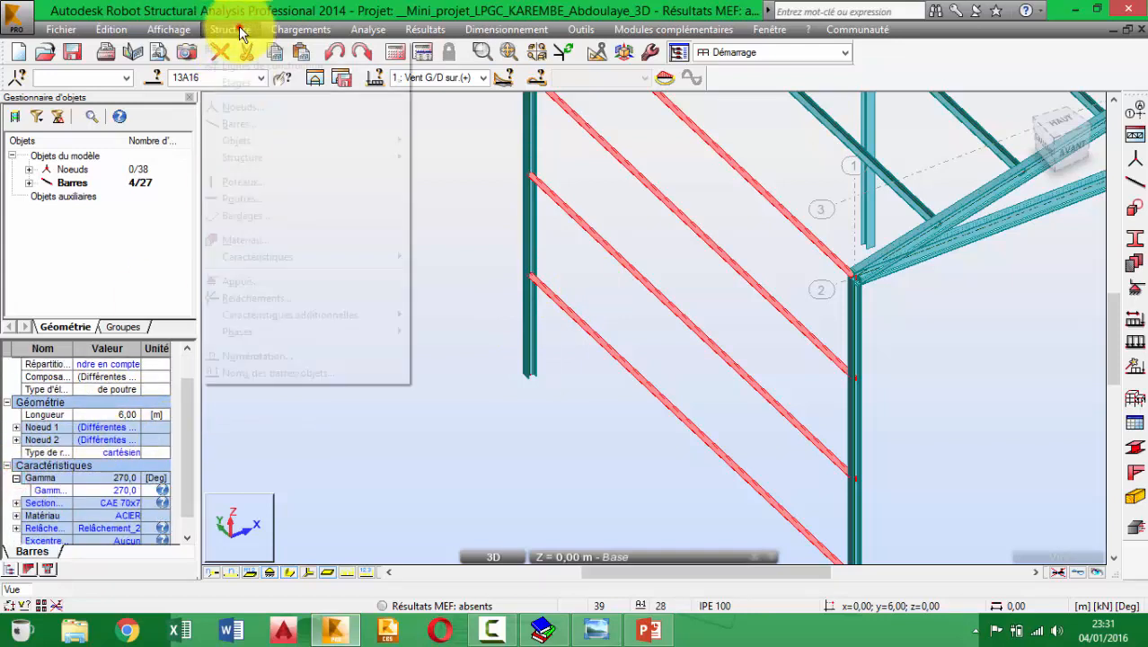
pyautogui.moveTo(328, 261)
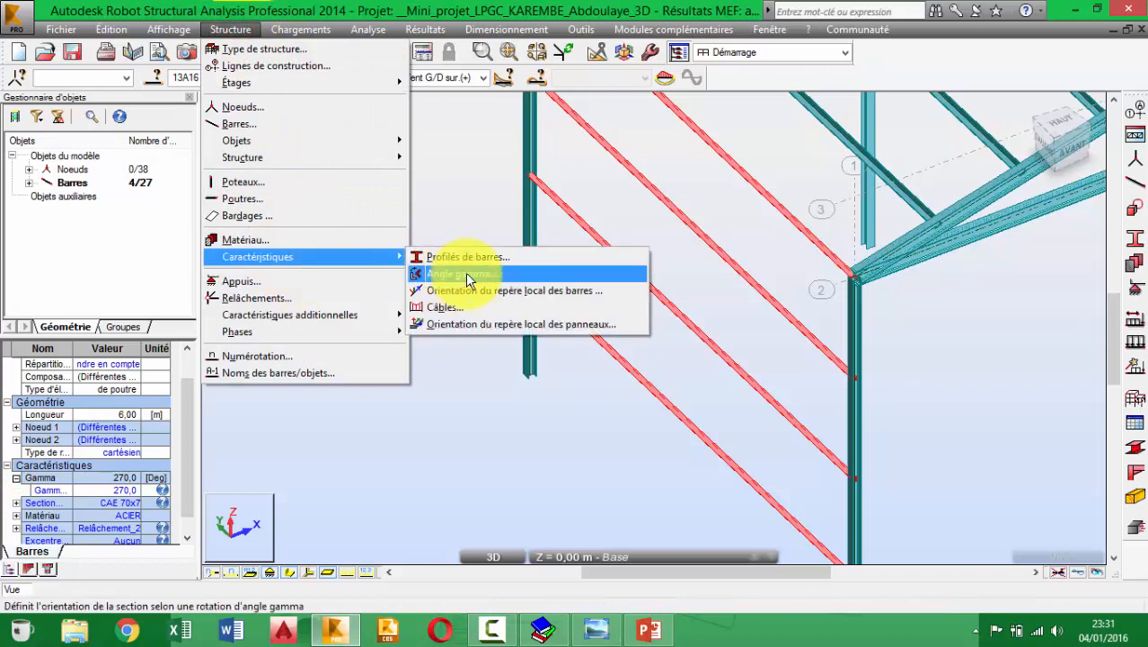
pyautogui.click(108, 489)
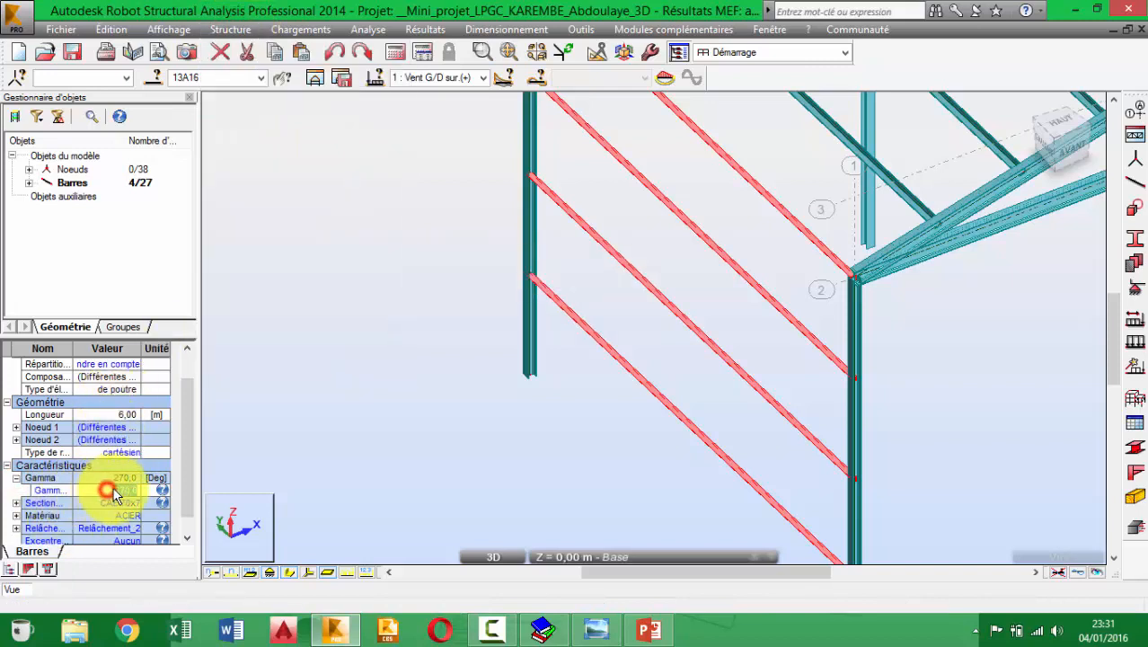
pyautogui.write('180')
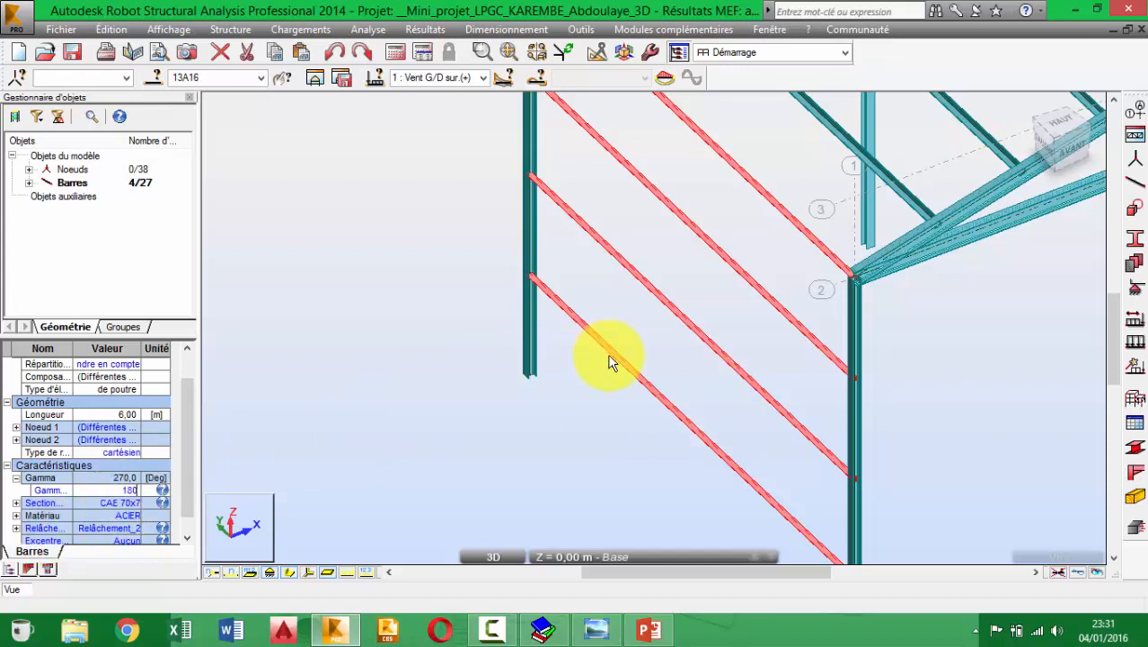
pyautogui.press('Return')
# Step: Examine the section orientation of the rotated side bars and of the lowest side bar on the opposite wall
pyautogui.moveTo(895, 479); pyautogui.dragTo(618, 417, button='middle')
pyautogui.scroll(4, 576, 433)
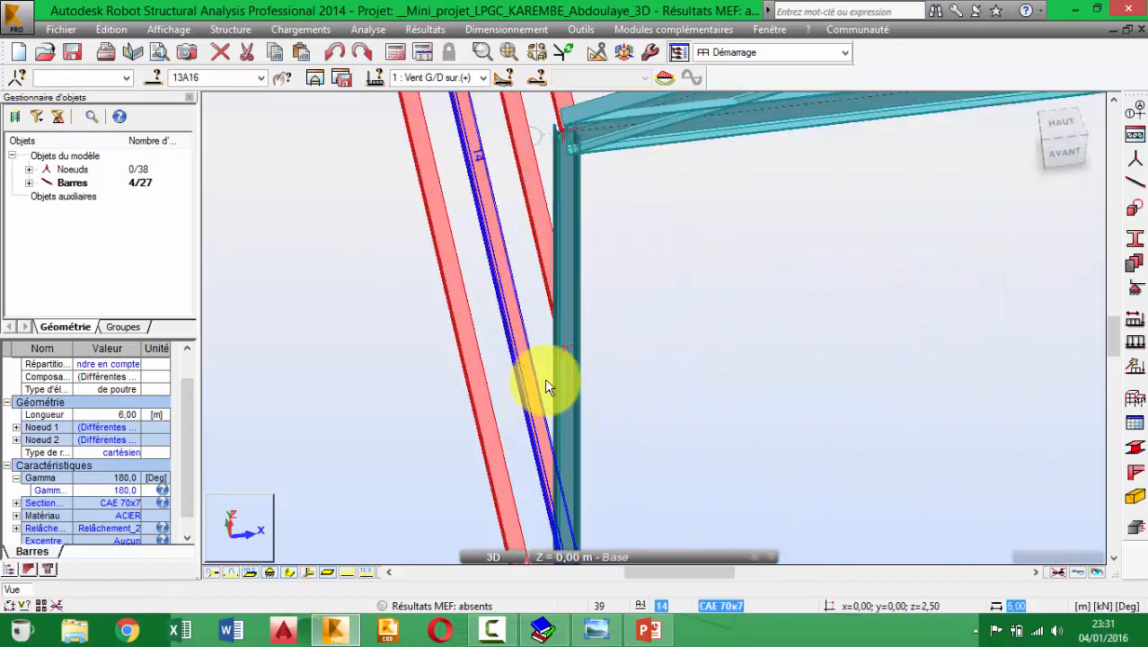
pyautogui.keyDown('shift'); pyautogui.moveTo(582, 341); pyautogui.dragTo(532, 303, button='middle'); pyautogui.keyUp('shift')
pyautogui.keyDown('shift'); pyautogui.moveTo(653, 364); pyautogui.dragTo(831, 276, button='middle'); pyautogui.keyUp('shift')
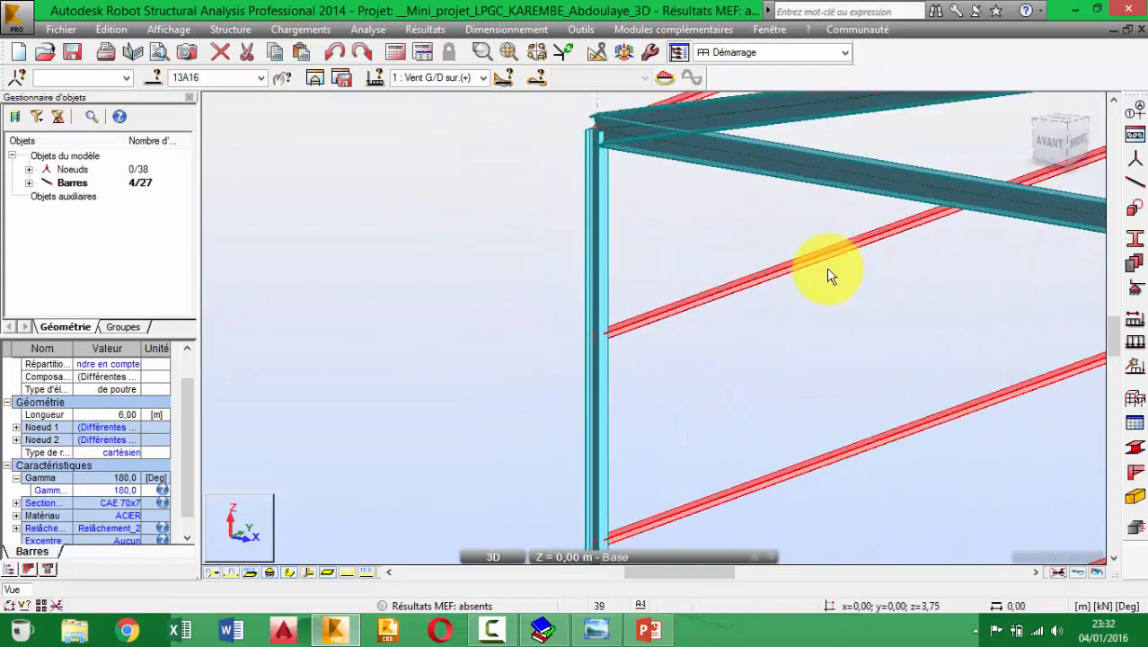
pyautogui.scroll(-6, 367, 234)
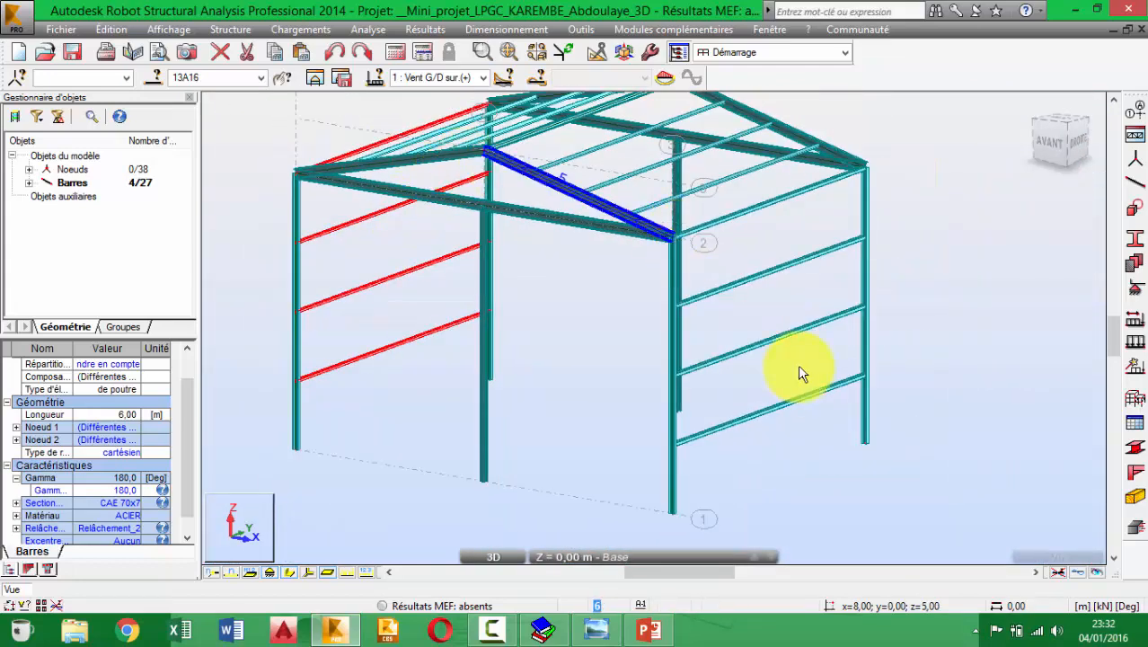
pyautogui.scroll(3, 732, 435)
pyautogui.click(701, 435)
pyautogui.scroll(3, 701, 438)
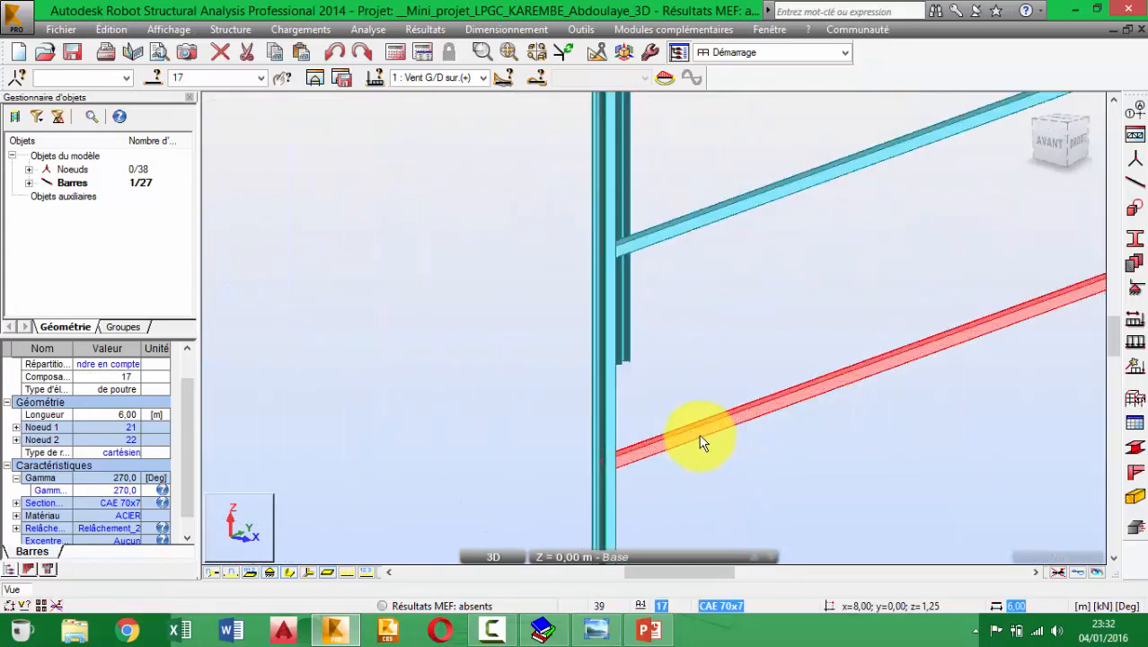
pyautogui.keyDown('shift'); pyautogui.moveTo(661, 469); pyautogui.dragTo(672, 490, button='middle'); pyautogui.keyUp('shift')
pyautogui.scroll(-5, 757, 204)
# Step: Set the gamma angle of the three CAE 80x10 purlins on the roof slope between grid lines 2 and 3, bars 24 to 26, to 180 degrees
pyautogui.moveTo(766, 162); pyautogui.dragTo(781, 379, button='middle')
pyautogui.scroll(-1, 767, 293)
pyautogui.moveTo(767, 293); pyautogui.dragTo(827, 529, button='middle')
pyautogui.scroll(4, 813, 367)
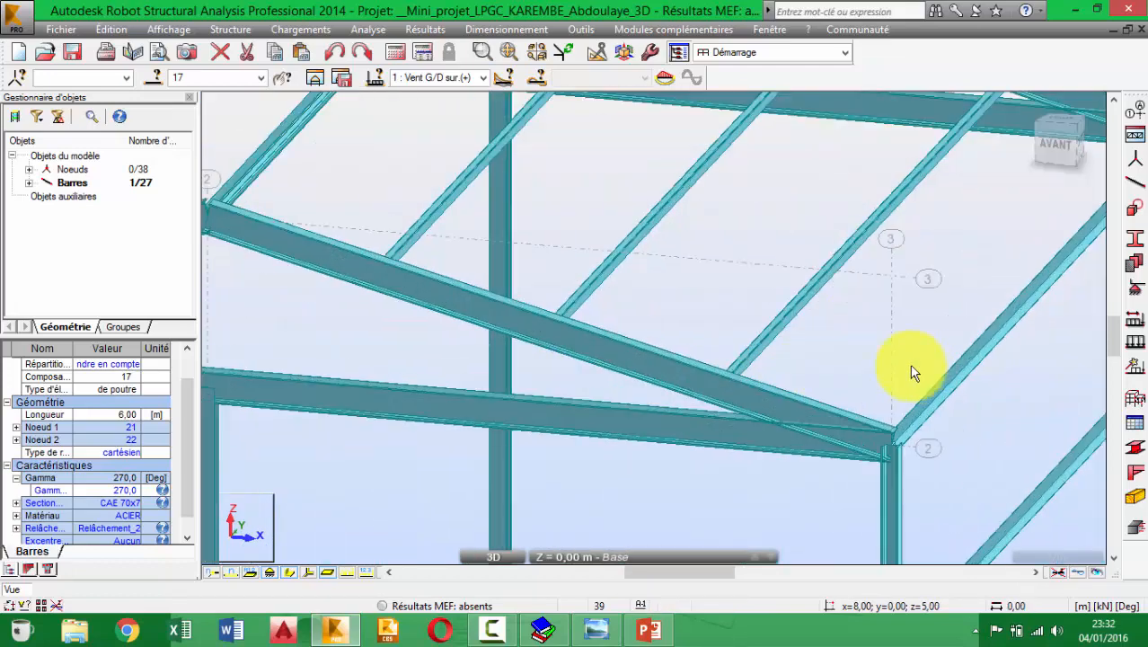
pyautogui.scroll(3, 752, 350)
pyautogui.scroll(-4, 752, 351)
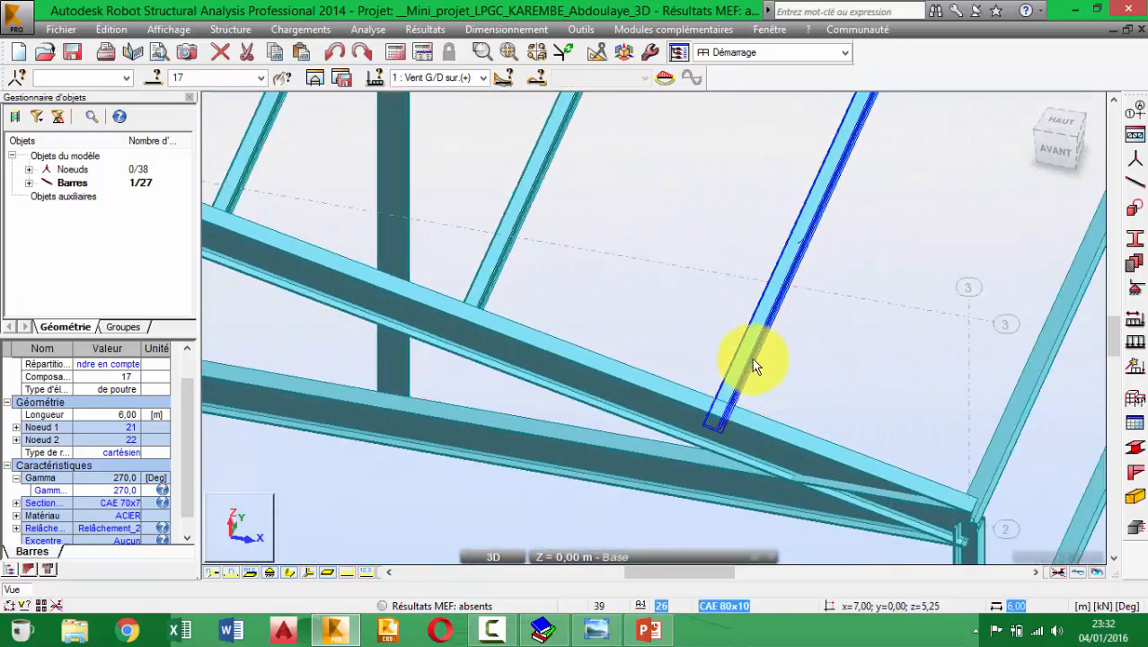
pyautogui.click(751, 358)
pyautogui.keyDown('ctrl'); pyautogui.click(485, 264); pyautogui.keyUp('ctrl')
pyautogui.moveTo(485, 265); pyautogui.dragTo(901, 425, button='middle')
pyautogui.keyDown('ctrl'); pyautogui.click(651, 293); pyautogui.keyUp('ctrl')
pyautogui.moveTo(342, 253); pyautogui.dragTo(517, 350, button='middle')
pyautogui.scroll(-3, 390, 333)
pyautogui.click(102, 488)
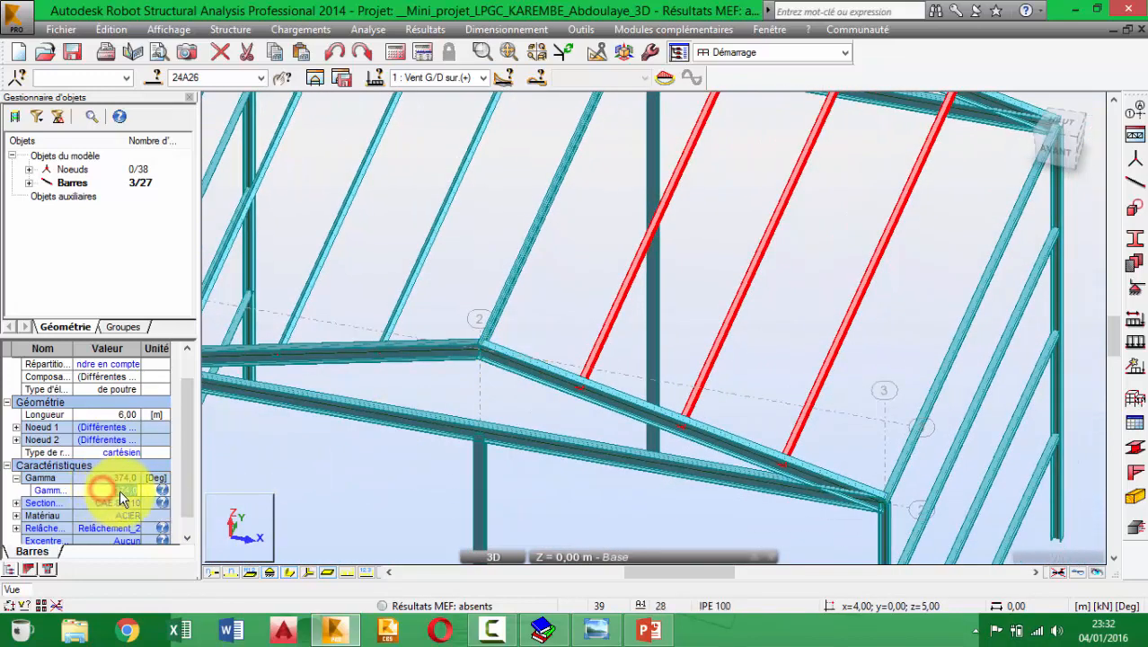
pyautogui.write('180')
pyautogui.press('Return')
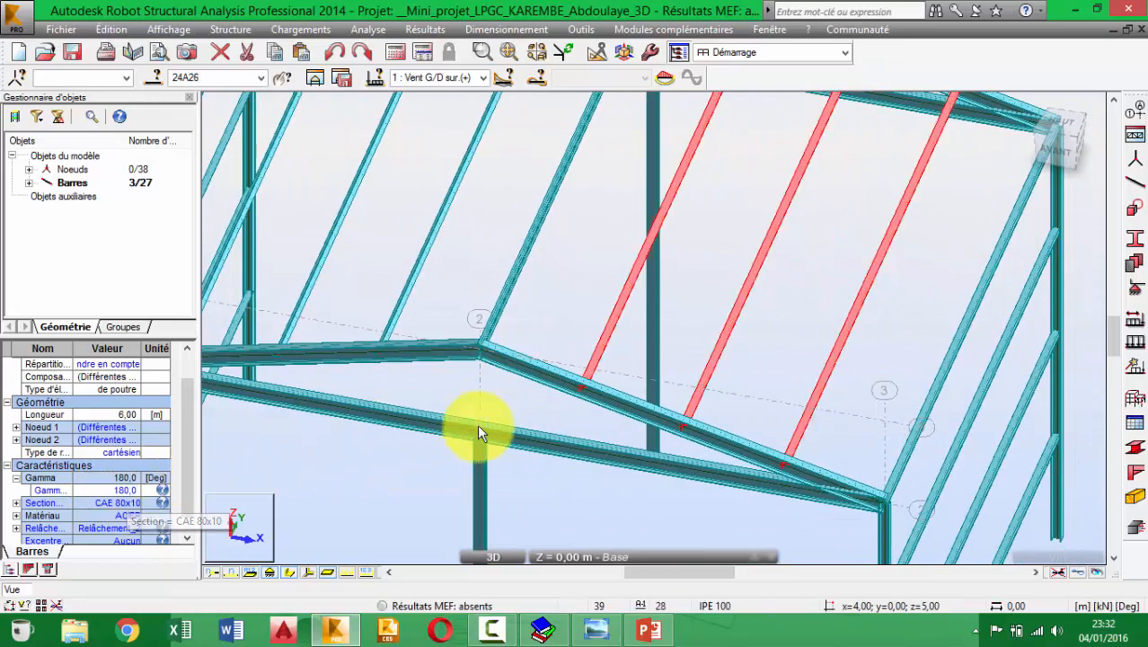
# Step: Set the gamma angle of the three CAE 80x10 purlins on the roof slope between grid lines 1 and 2, bars 21 to 23, to 180 degrees
pyautogui.moveTo(589, 360); pyautogui.dragTo(564, 319, button='middle')
pyautogui.scroll(6, 583, 352)
pyautogui.scroll(-2, 931, 392)
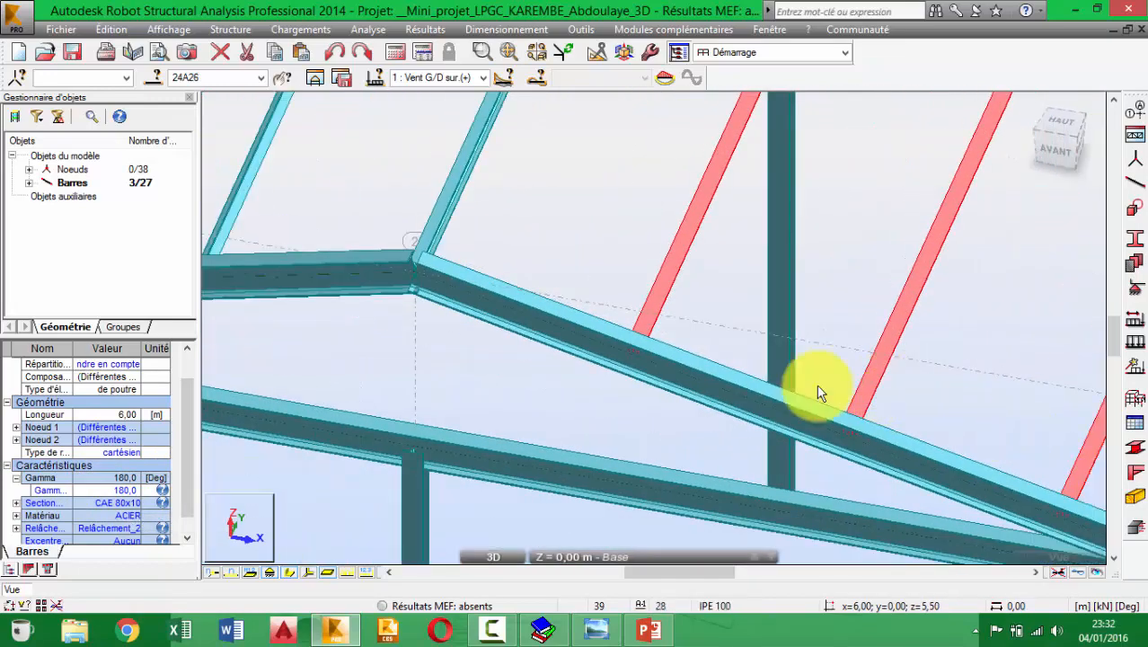
pyautogui.keyDown('shift'); pyautogui.moveTo(669, 360); pyautogui.dragTo(639, 371, button='middle'); pyautogui.keyUp('shift')
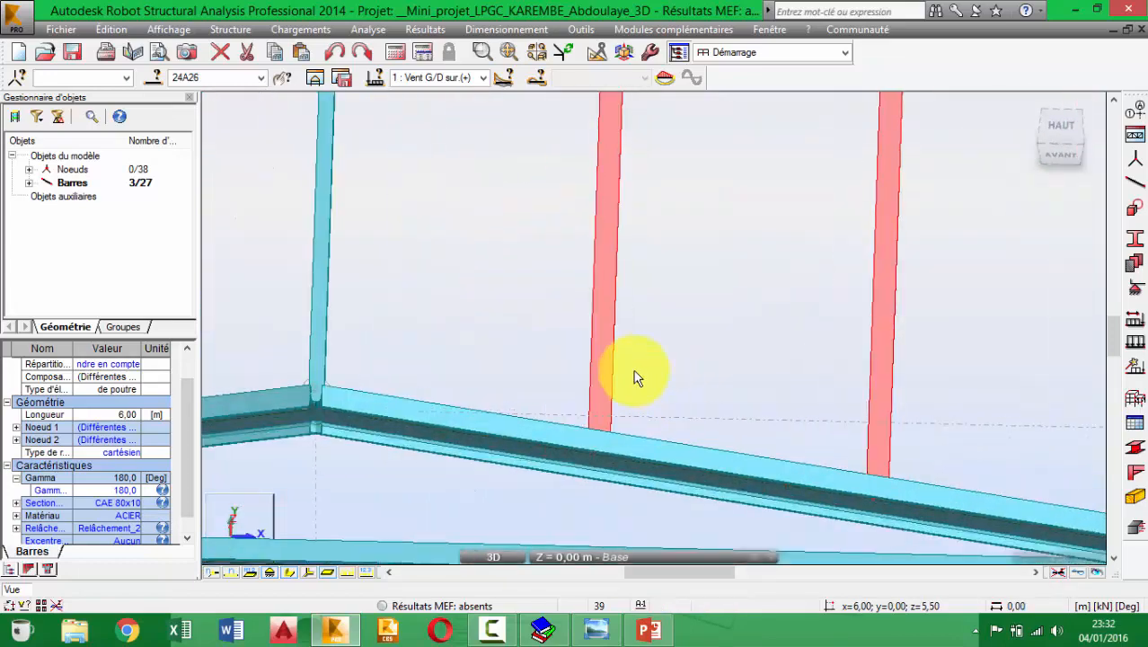
pyautogui.scroll(-2, 562, 316)
pyautogui.moveTo(559, 314); pyautogui.dragTo(652, 353, button='middle')
pyautogui.moveTo(444, 419); pyautogui.dragTo(731, 462, button='middle')
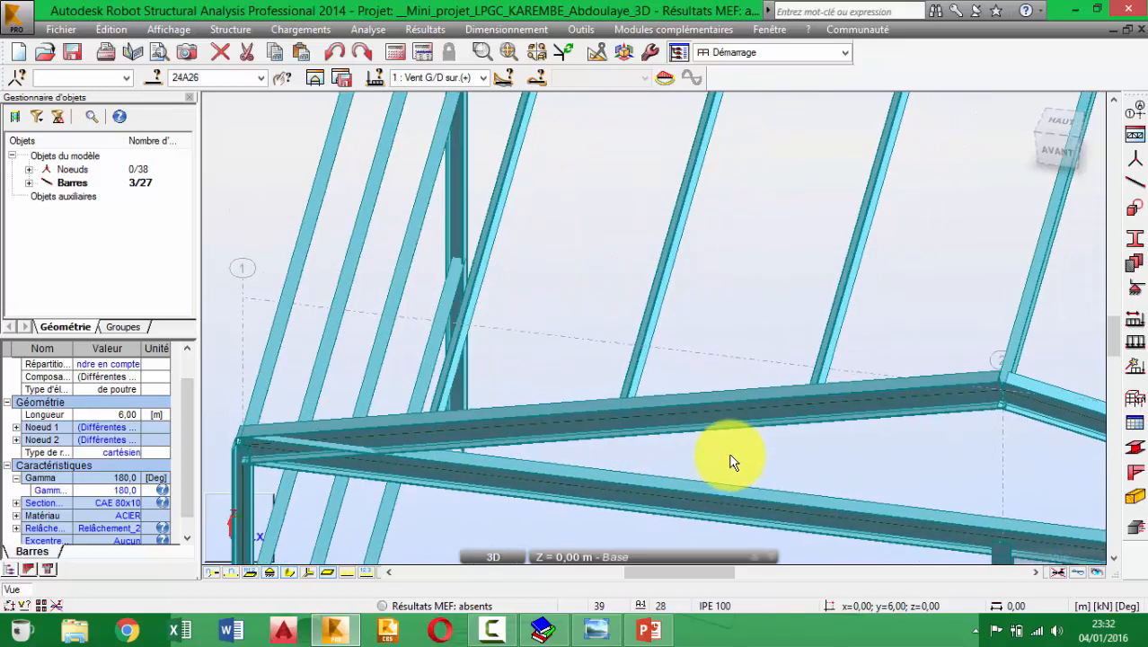
pyautogui.scroll(2, 850, 296)
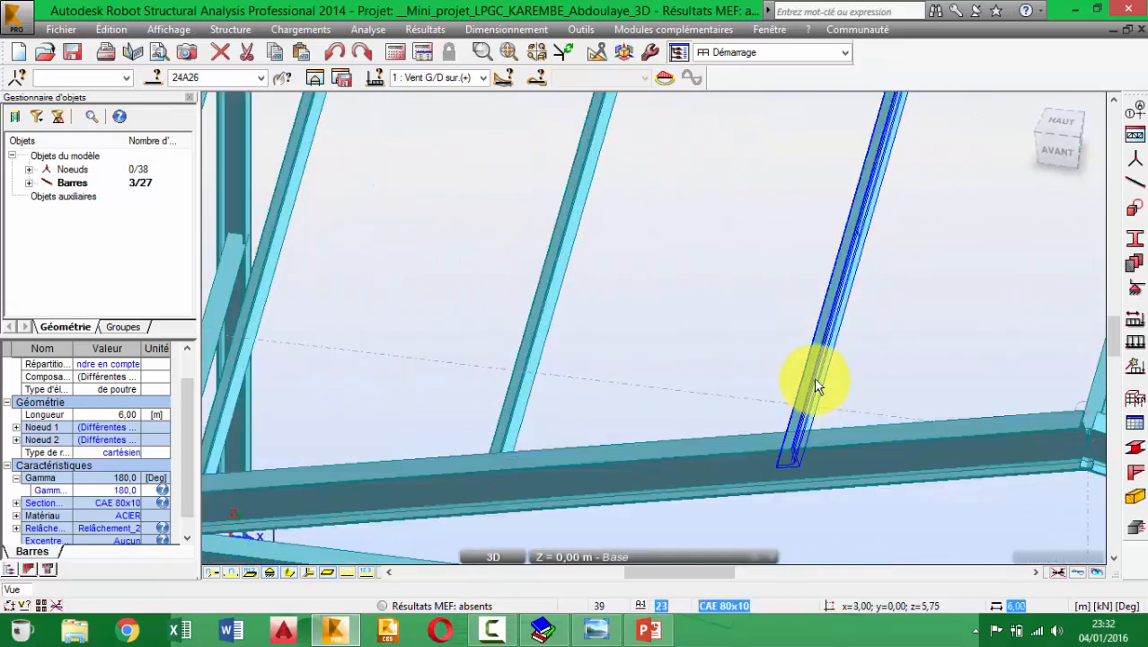
pyautogui.click(815, 379)
pyautogui.keyDown('ctrl'); pyautogui.click(516, 381); pyautogui.keyUp('ctrl')
pyautogui.moveTo(390, 404); pyautogui.dragTo(568, 346, button='middle')
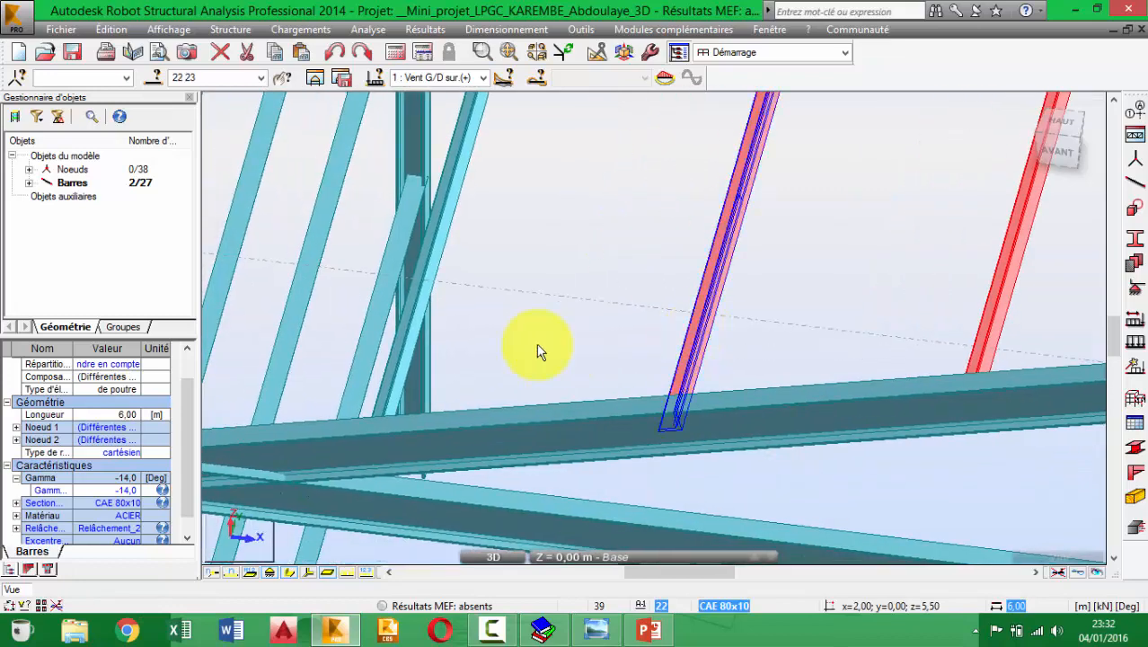
pyautogui.keyDown('ctrl'); pyautogui.click(414, 329); pyautogui.keyUp('ctrl')
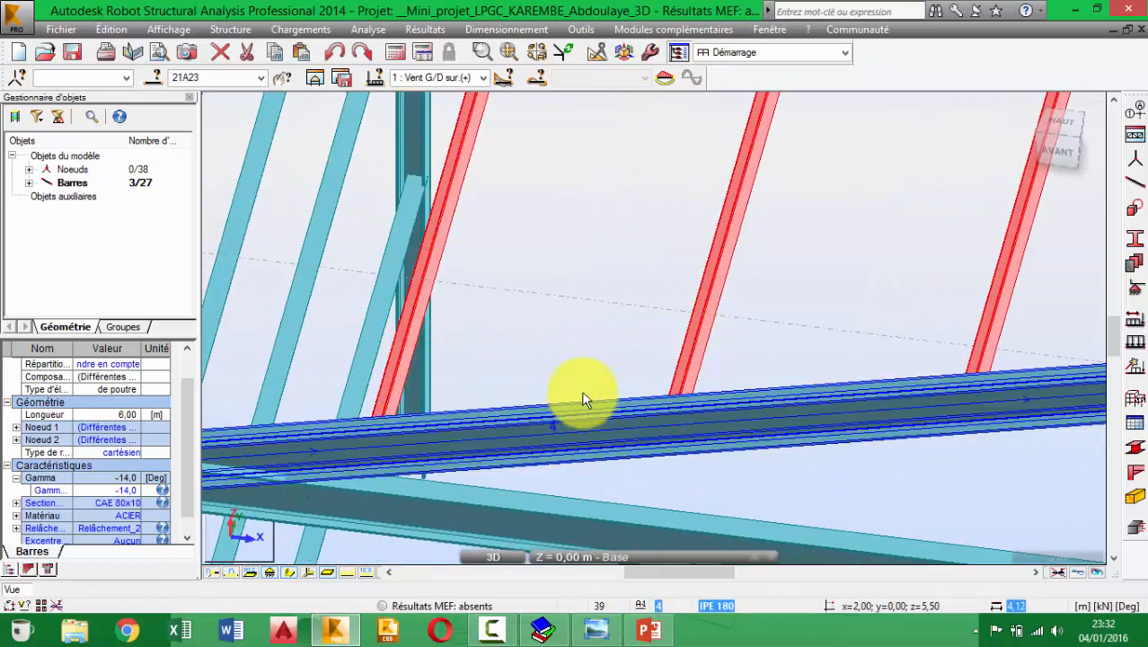
pyautogui.scroll(-5, 581, 396)
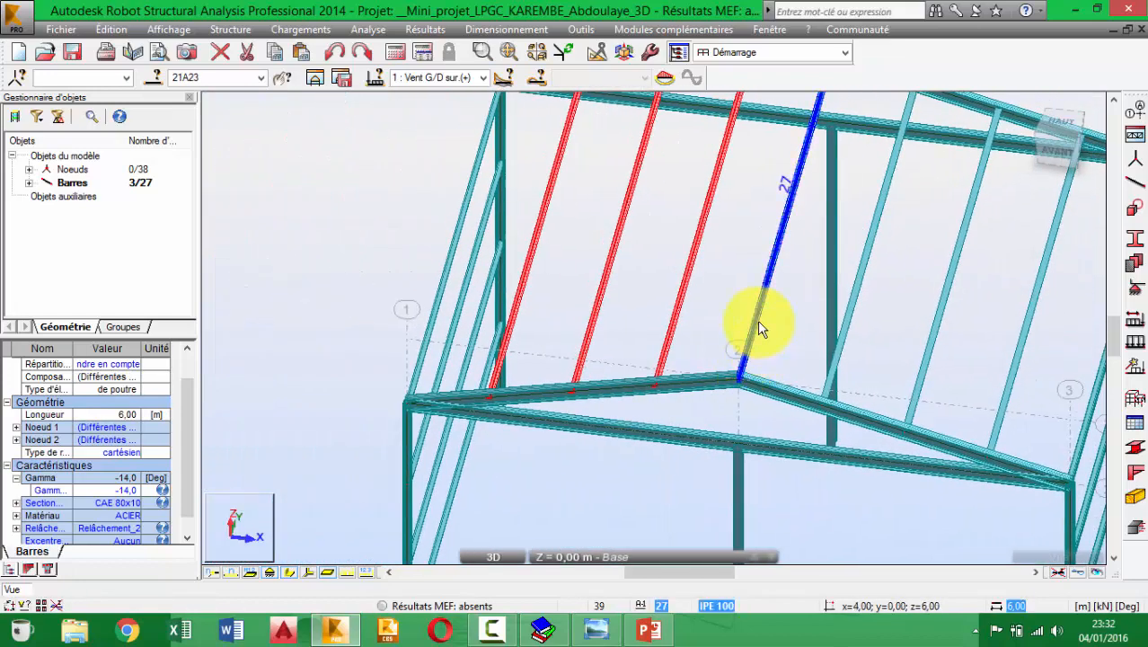
pyautogui.scroll(3, 743, 341)
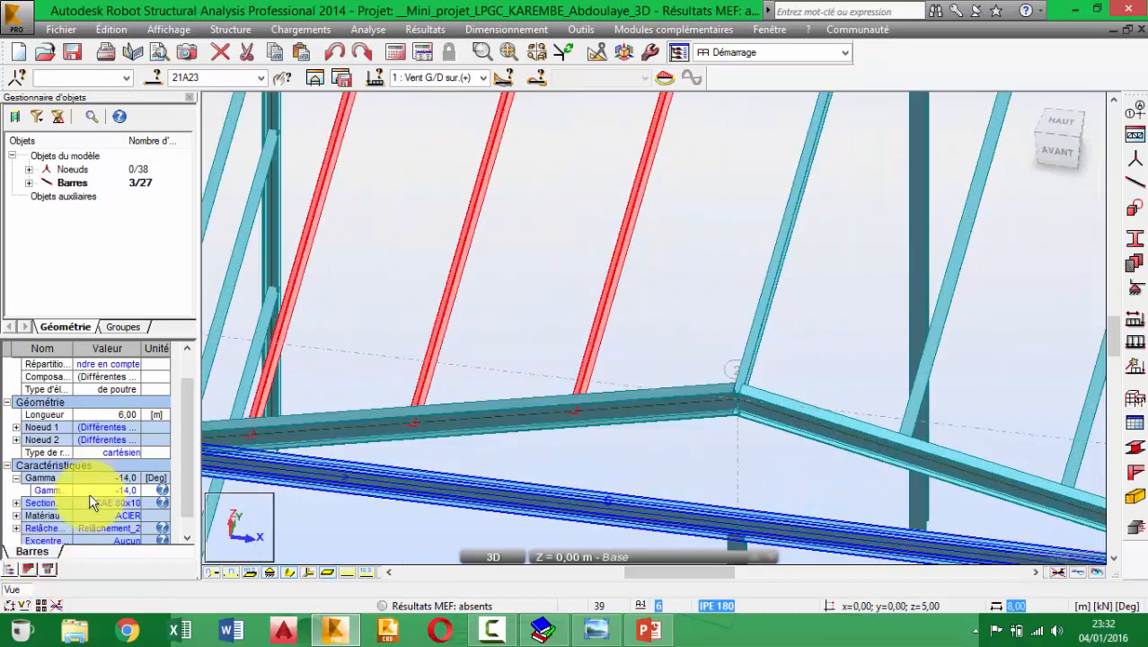
pyautogui.click(102, 490)
pyautogui.write('180')
pyautogui.press('Return')
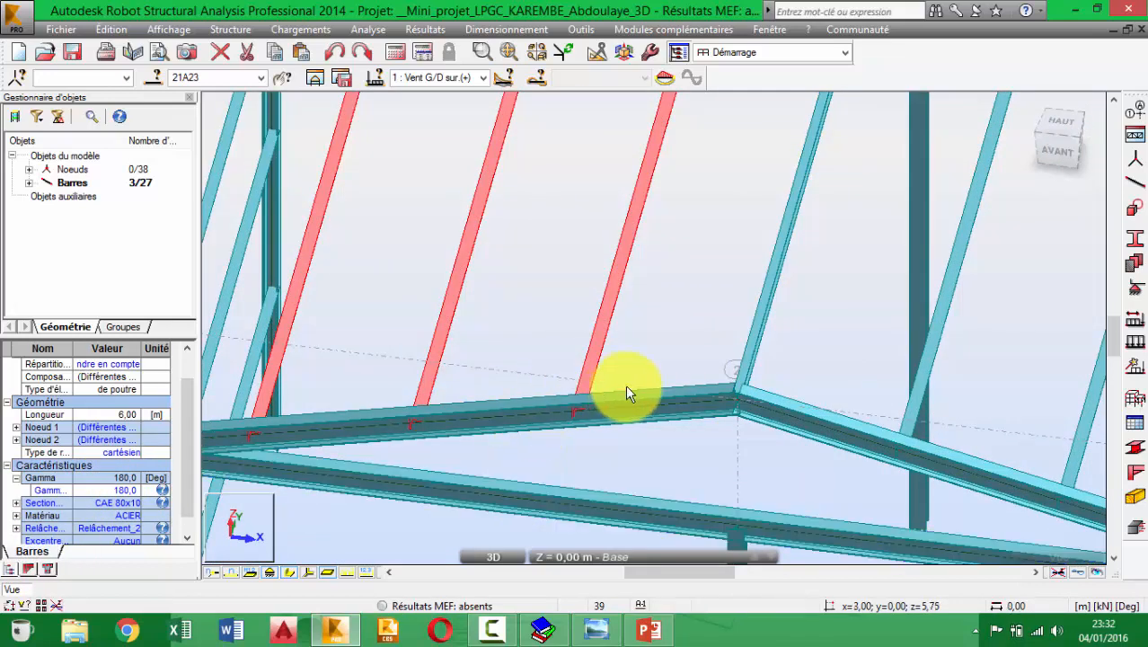
pyautogui.moveTo(632, 411); pyautogui.dragTo(566, 372, button='middle')
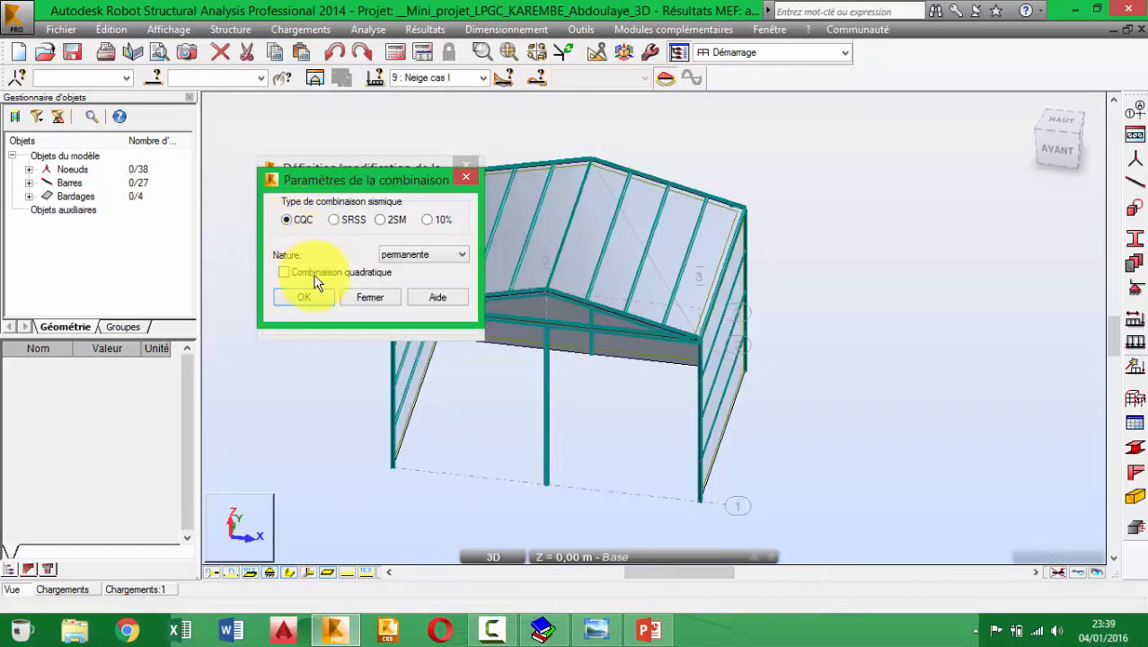
# Step: Create load combination 11, Combinaison_ELU, of type EFF, keeping the permanent nature and CQC seismic combination
pyautogui.click(413, 253)
pyautogui.click(413, 253)
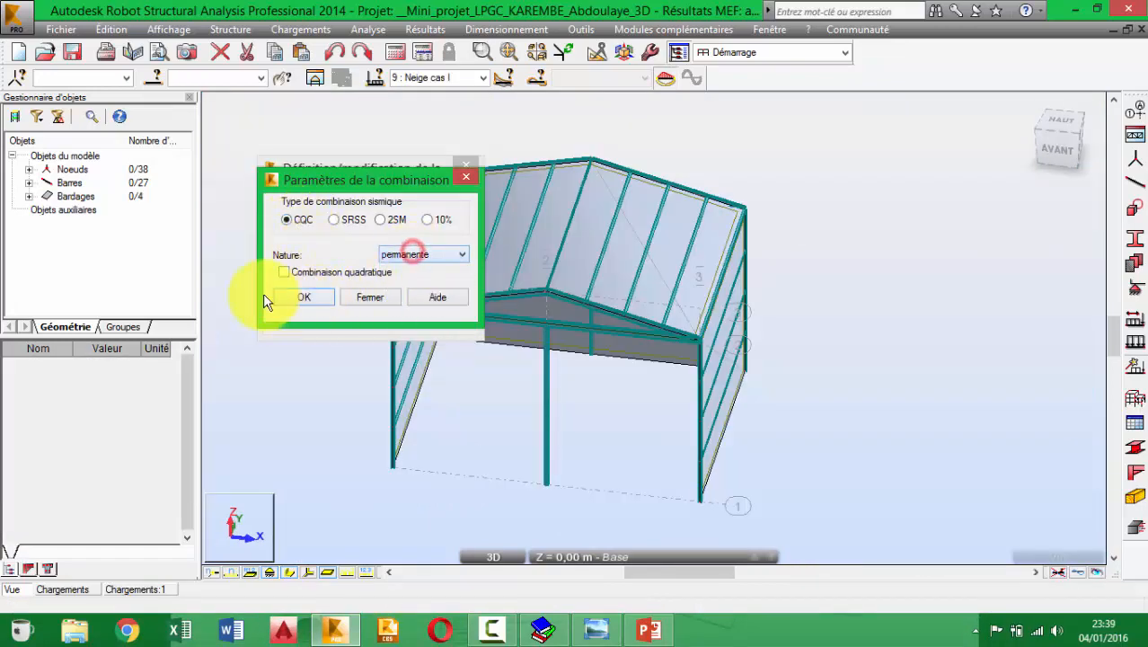
pyautogui.click(306, 296)
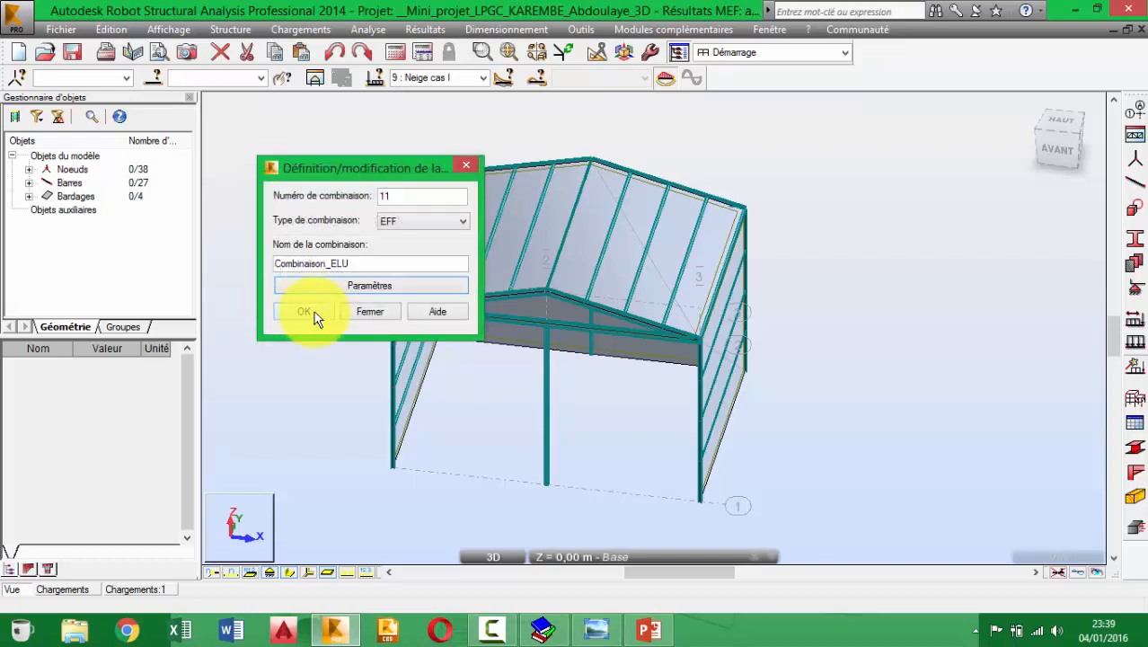
pyautogui.click(304, 312)
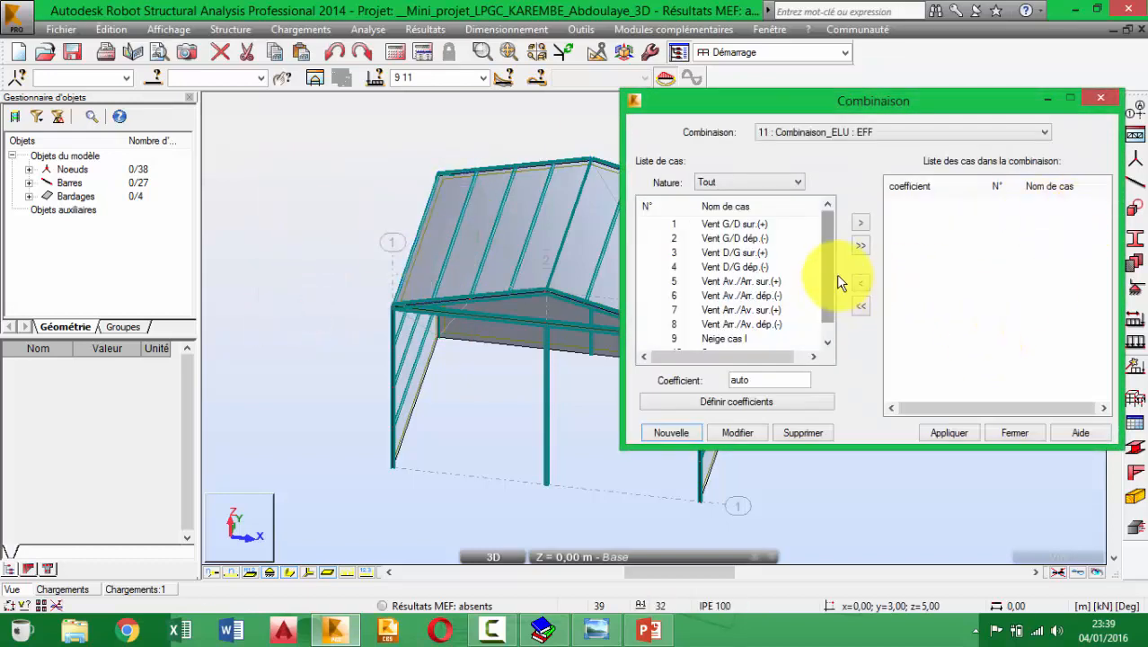
# Step: Add load case Q and all remaining wind and snow cases to Combinaison_ELU with automatic coefficients, and apply the combination
pyautogui.moveTo(832, 268); pyautogui.dragTo(831, 318)
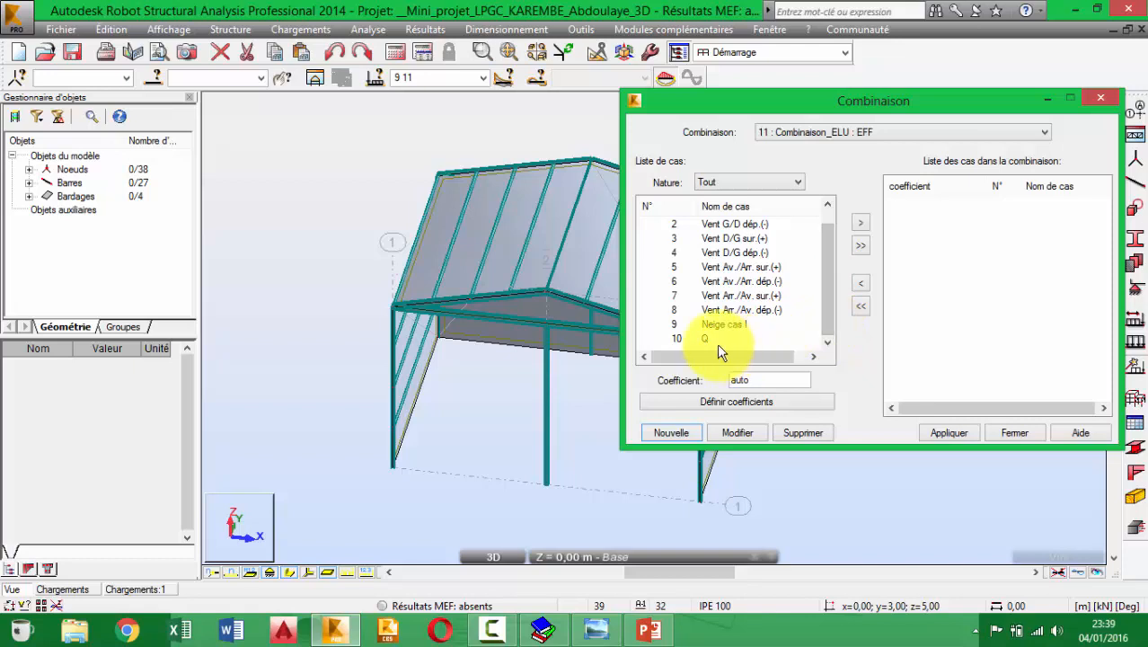
pyautogui.click(675, 339)
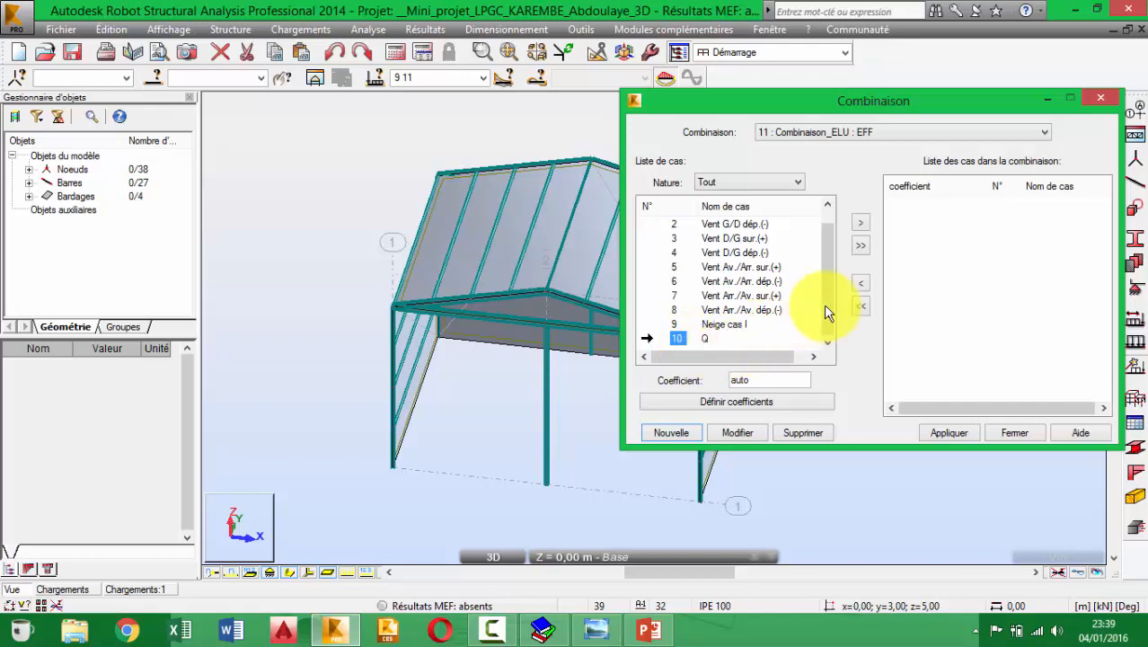
pyautogui.click(861, 223)
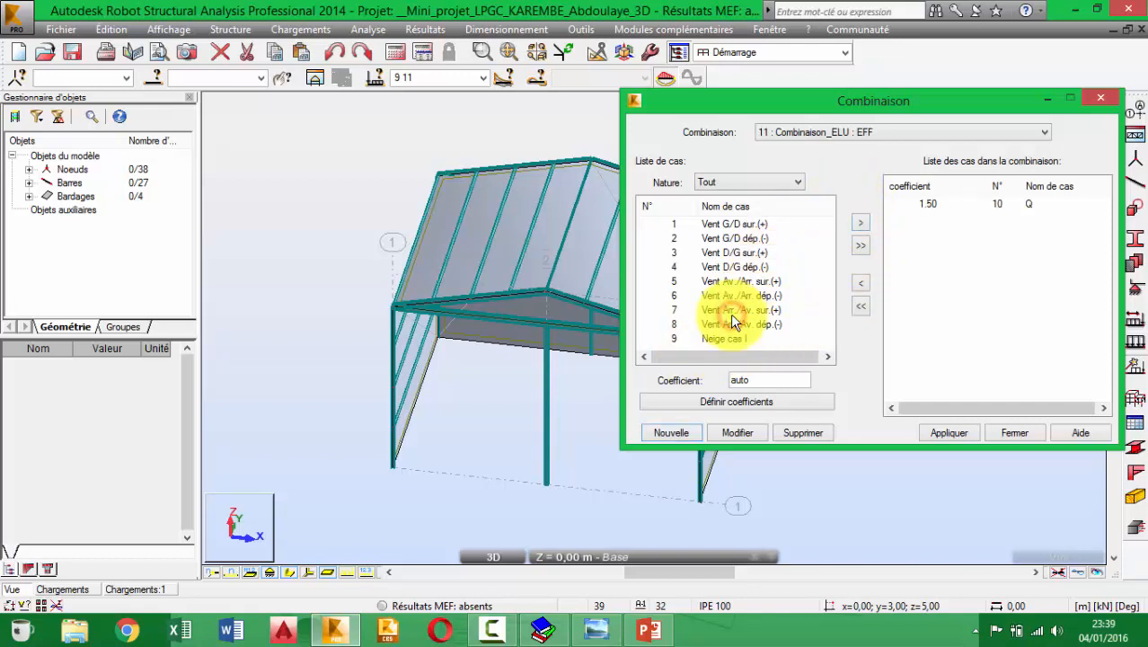
pyautogui.click(676, 337)
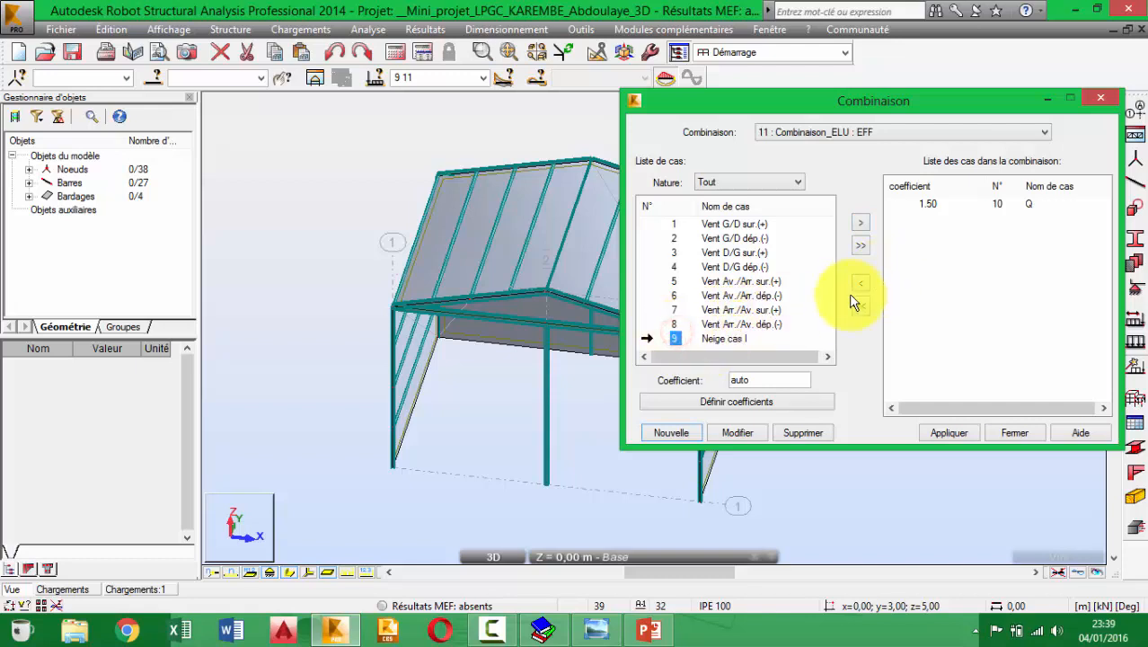
pyautogui.click(861, 245)
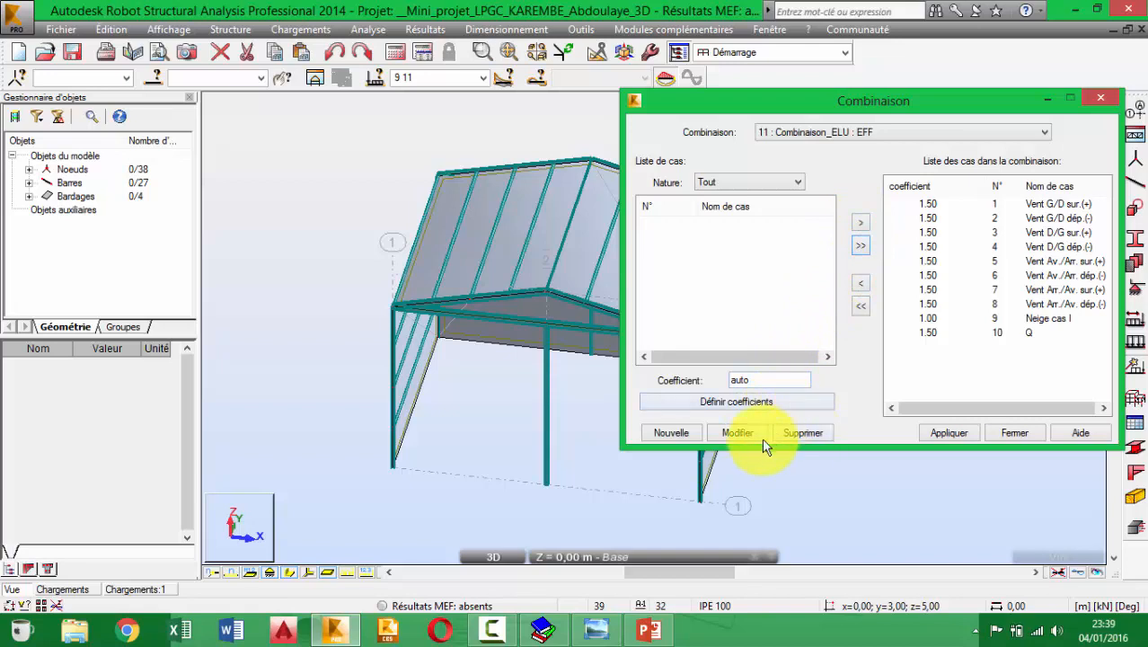
pyautogui.click(941, 435)
# Step: Create load combination 12 of type EFF named Combinaison_ELS
pyautogui.click(667, 432)
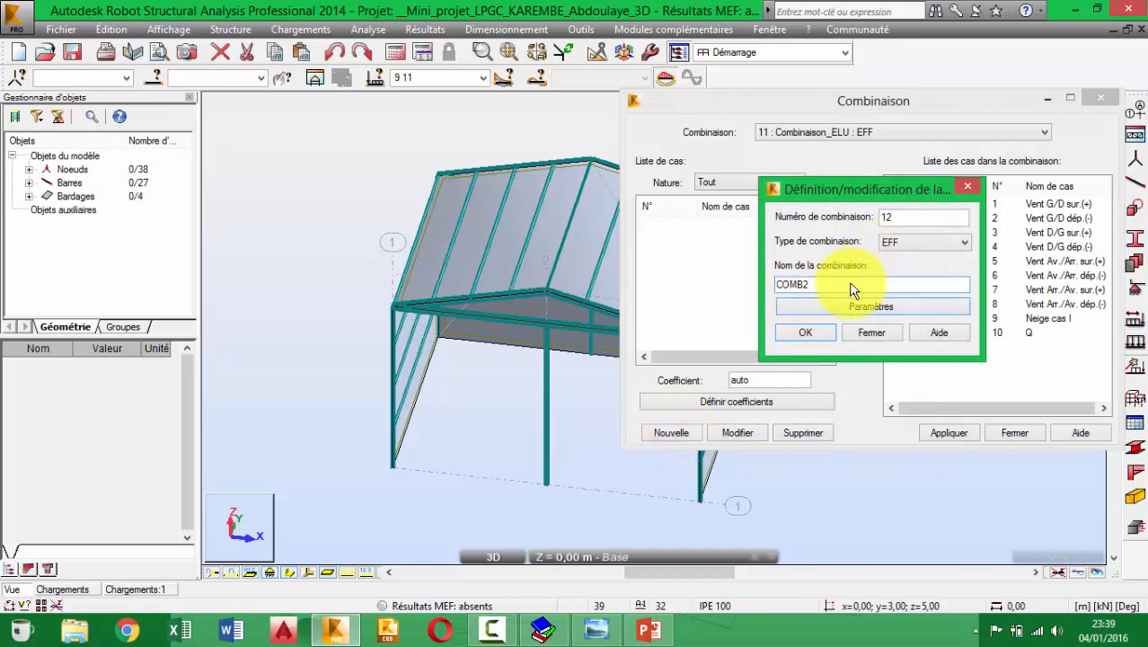
pyautogui.moveTo(853, 290); pyautogui.dragTo(732, 285)
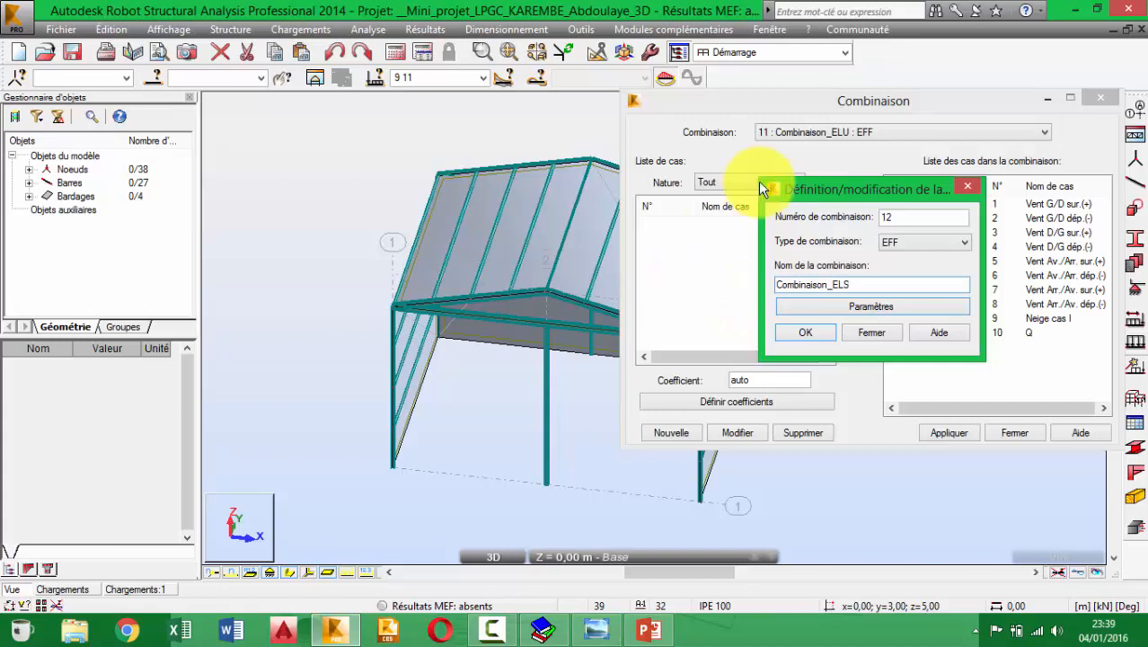
pyautogui.click(823, 334)
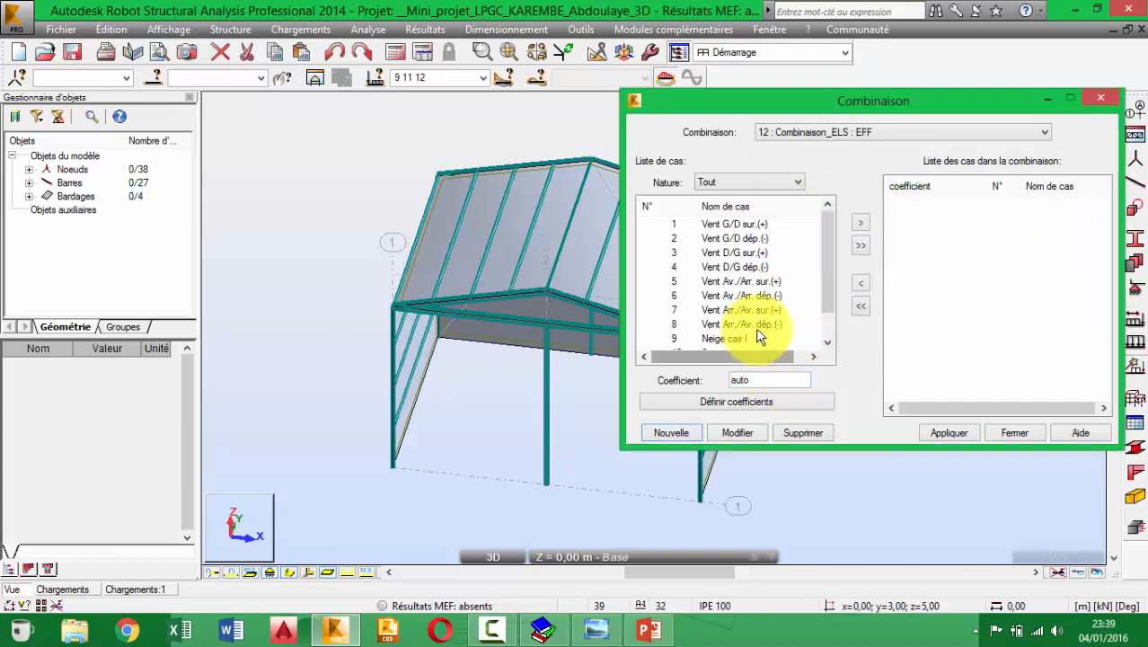
pyautogui.scroll(-1, 750, 323)
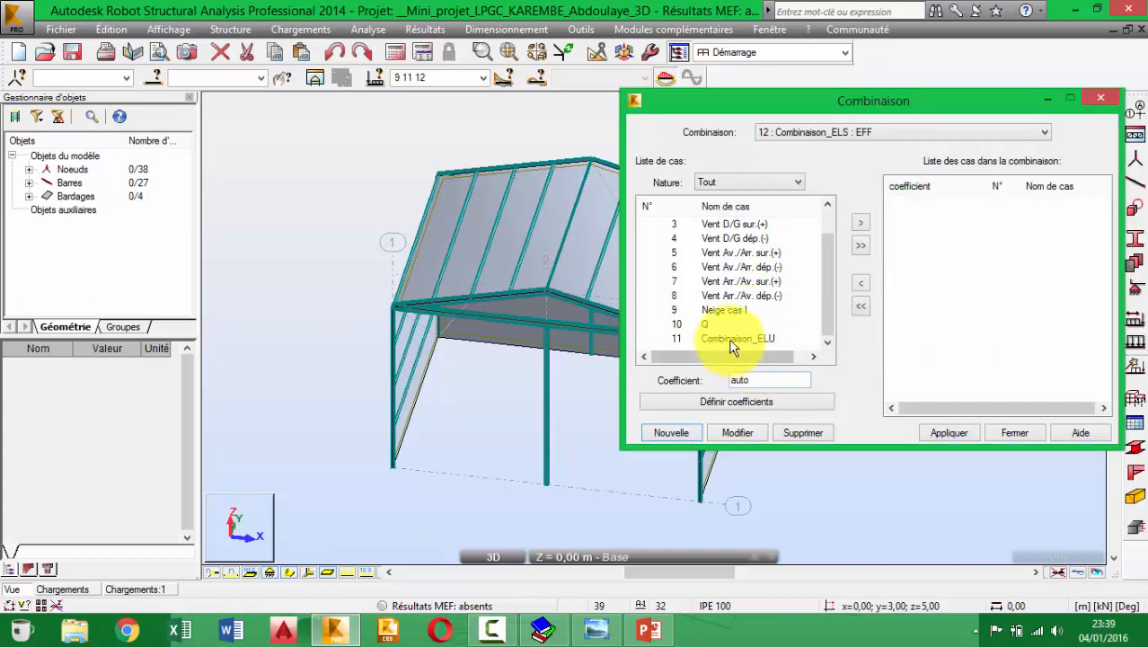
# Step: Add all listed cases 1 to 11, including Combinaison_ELU, to Combinaison_ELS with coefficient 1, apply the combination and close its definition
pyautogui.click(652, 338)
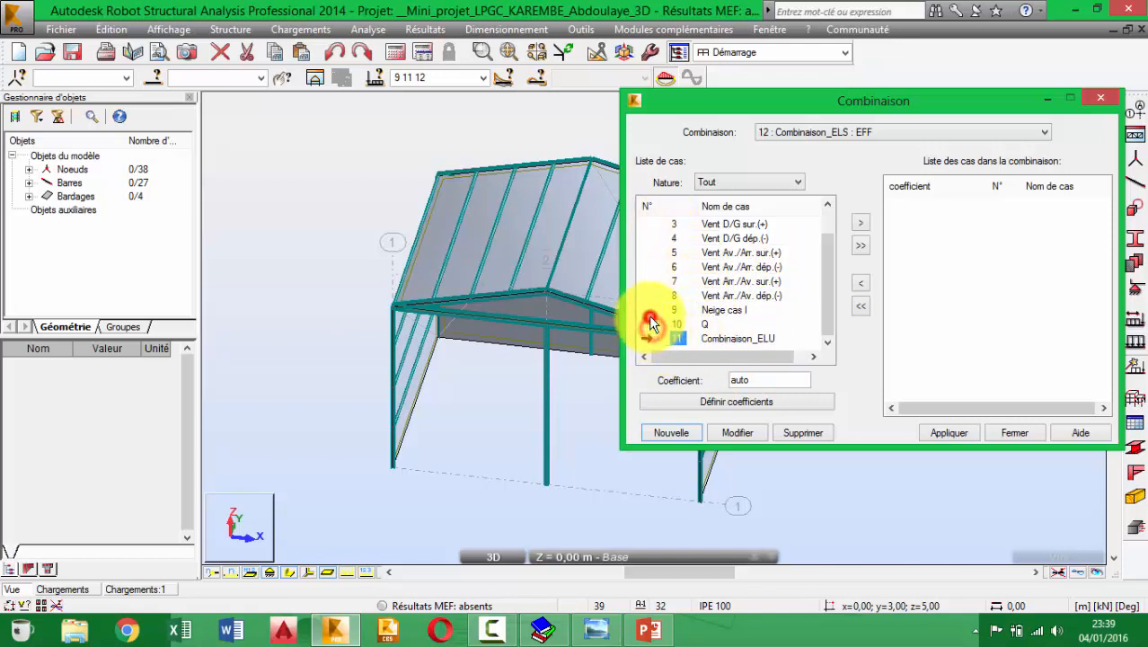
pyautogui.hotkey('shift', 'Up')
pyautogui.hotkey('shift', 'Up')
pyautogui.hotkey('shift', 'Up')
pyautogui.hotkey('shift', 'Up')
pyautogui.hotkey('shift', 'Up')
pyautogui.hotkey('shift', 'Up')
pyautogui.hotkey('shift', 'Up')
pyautogui.hotkey('shift', 'Up')
pyautogui.hotkey('shift', 'Up')
pyautogui.hotkey('shift', 'Up')
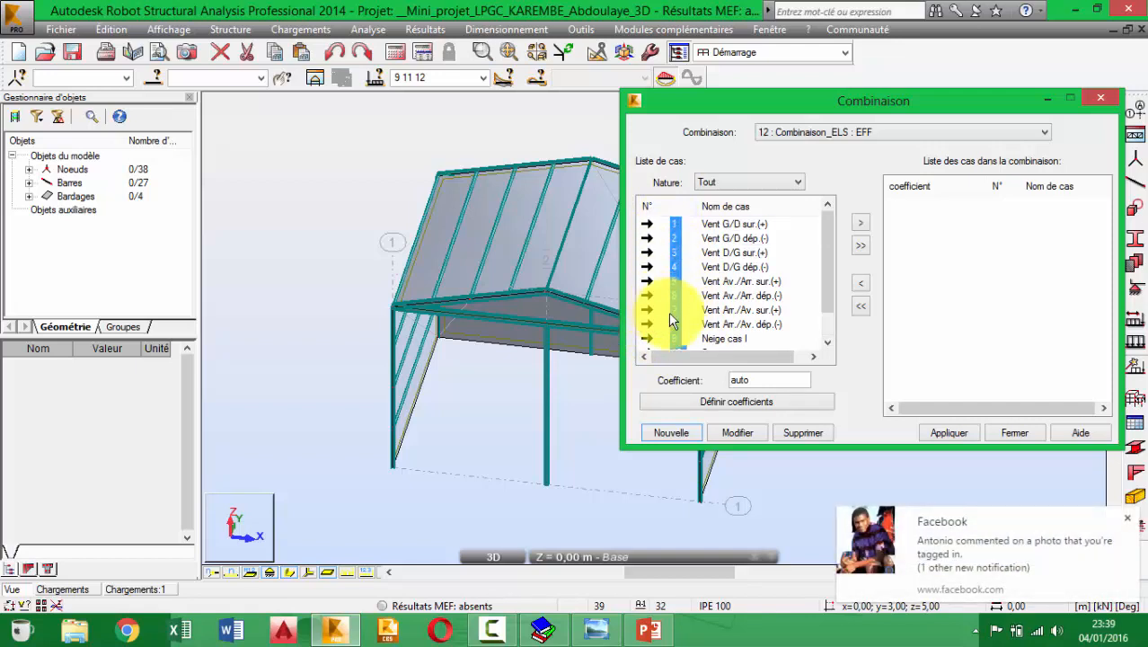
pyautogui.moveTo(830, 267); pyautogui.dragTo(835, 302)
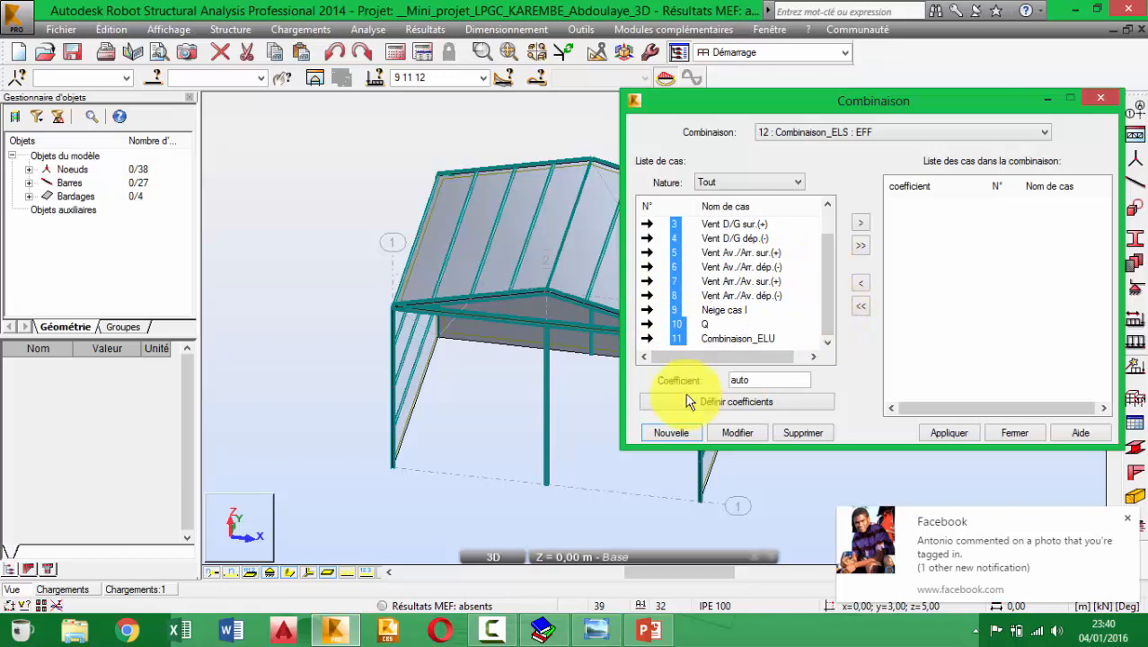
pyautogui.click(762, 381)
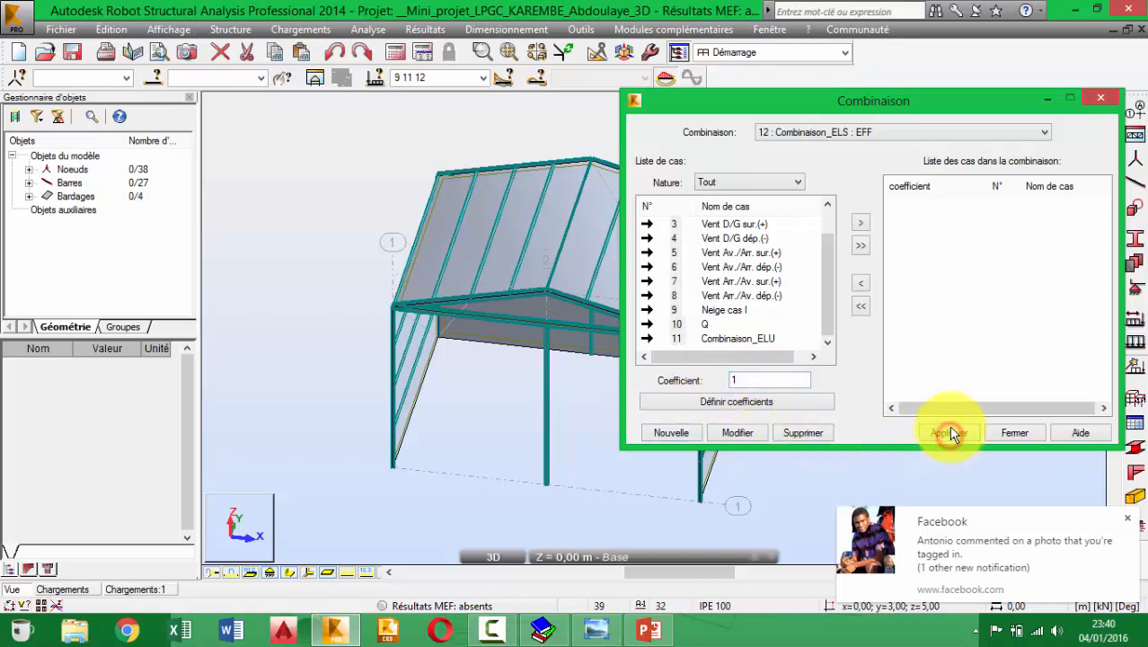
pyautogui.click(761, 380)
pyautogui.click(943, 433)
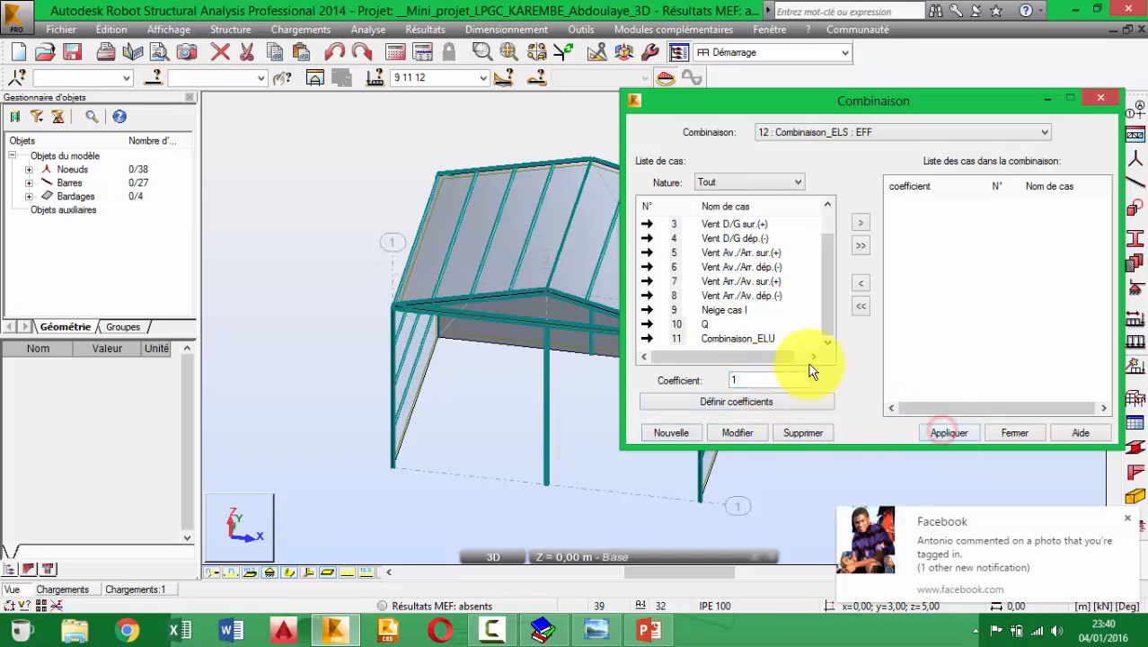
pyautogui.click(764, 380)
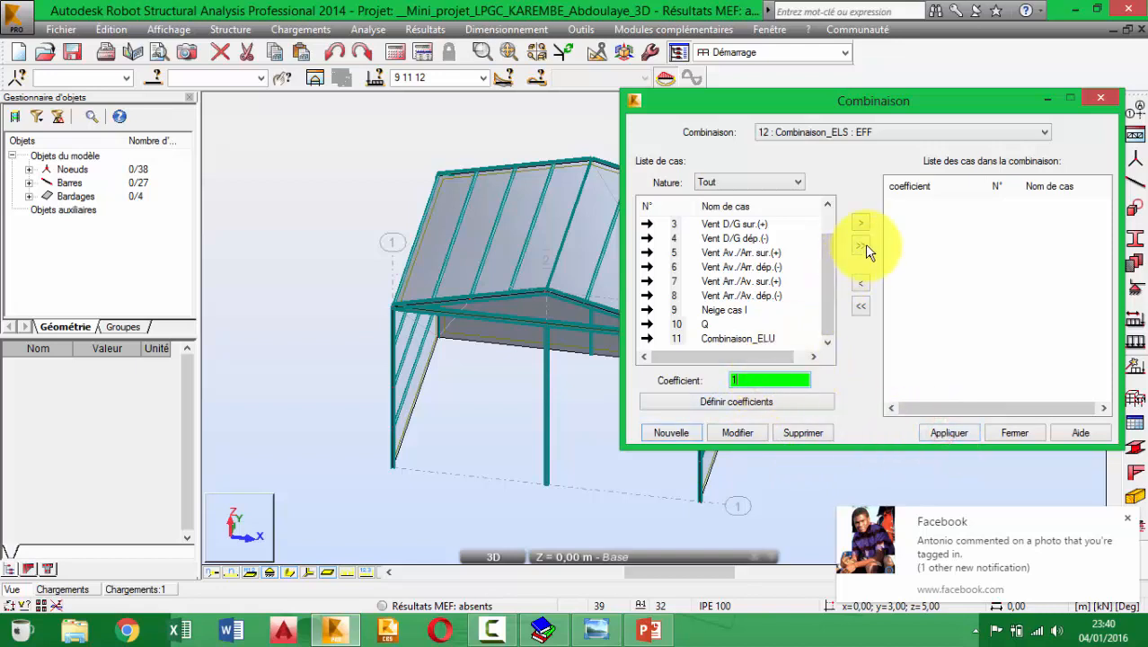
pyautogui.click(864, 245)
pyautogui.click(938, 434)
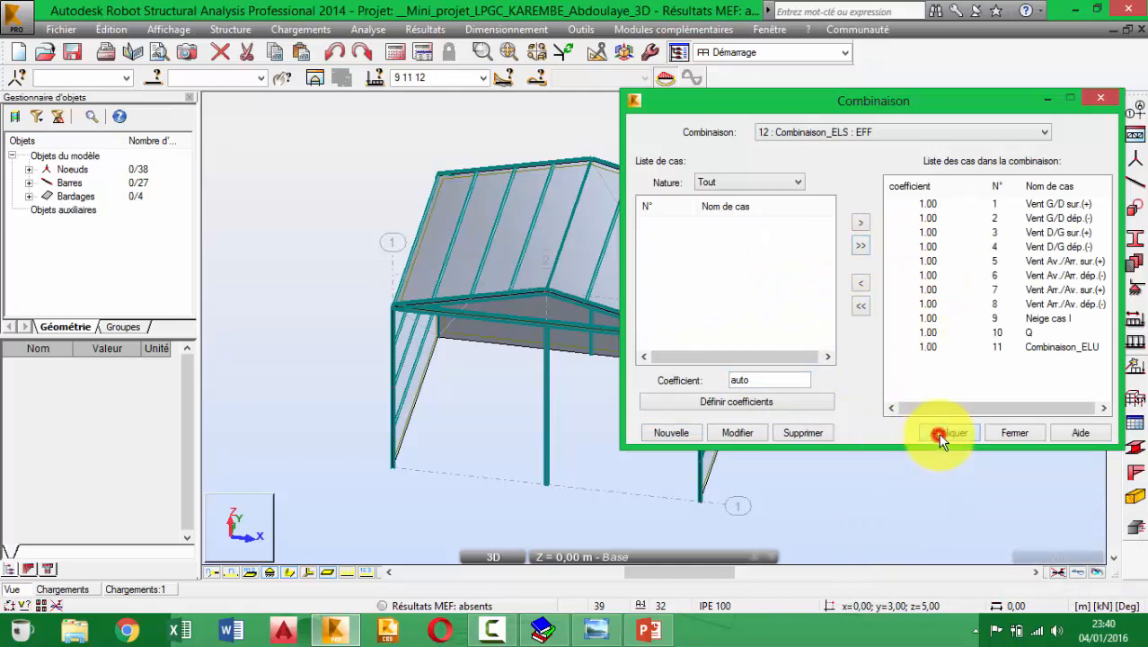
pyautogui.click(1015, 433)
pyautogui.moveTo(609, 293); pyautogui.dragTo(594, 315, button='middle')
pyautogui.click(889, 198)
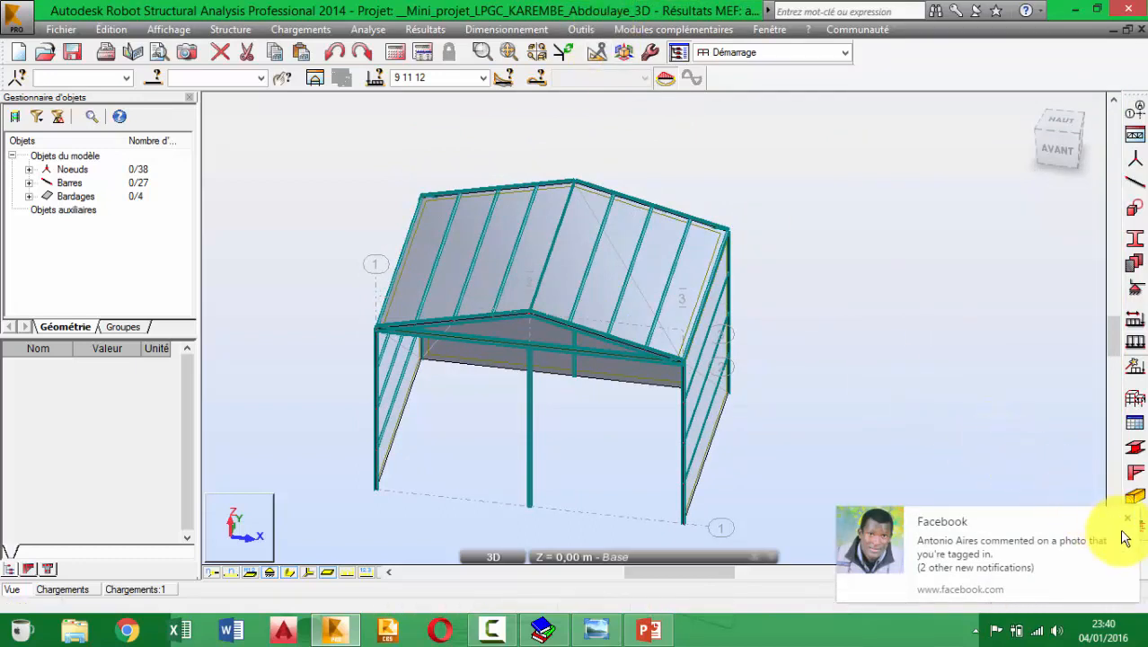
pyautogui.click(1128, 522)
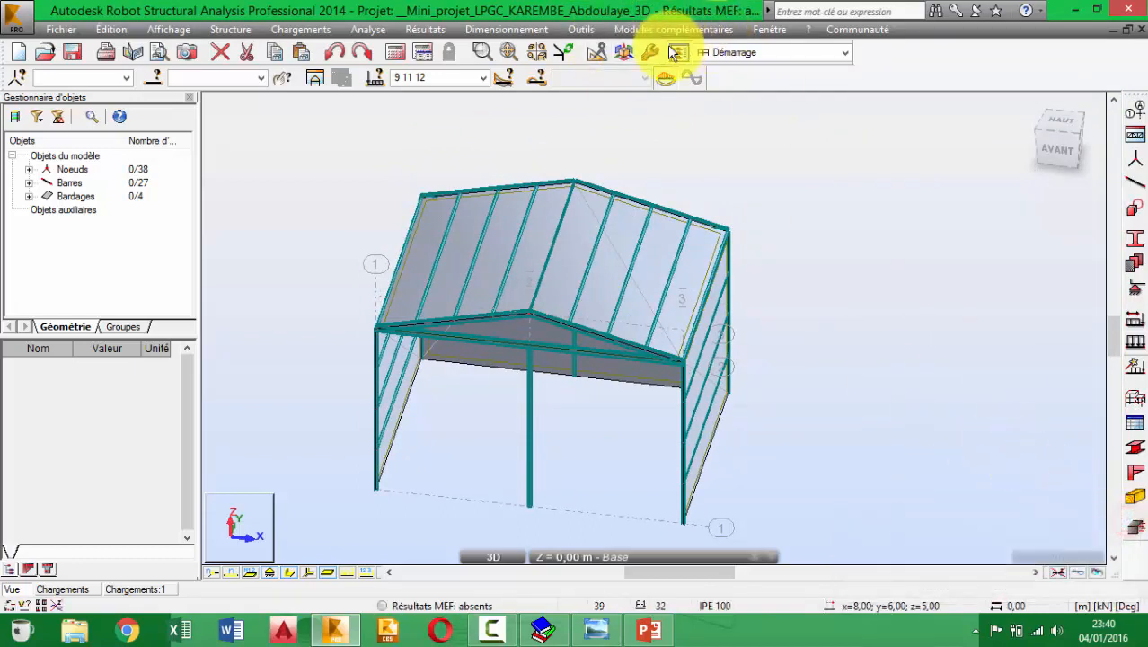
# Step: Open the CM66 steel bar design and check the Poteau_de_rive_CM66 parameters for member 1
pyautogui.click(499, 30)
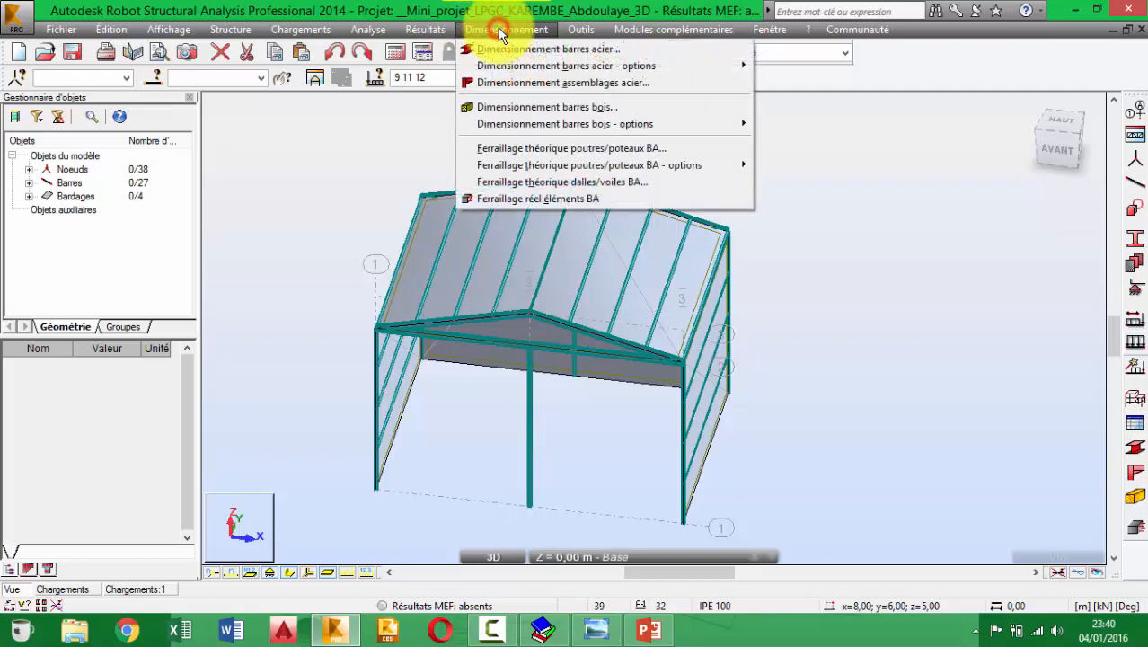
pyautogui.click(563, 52)
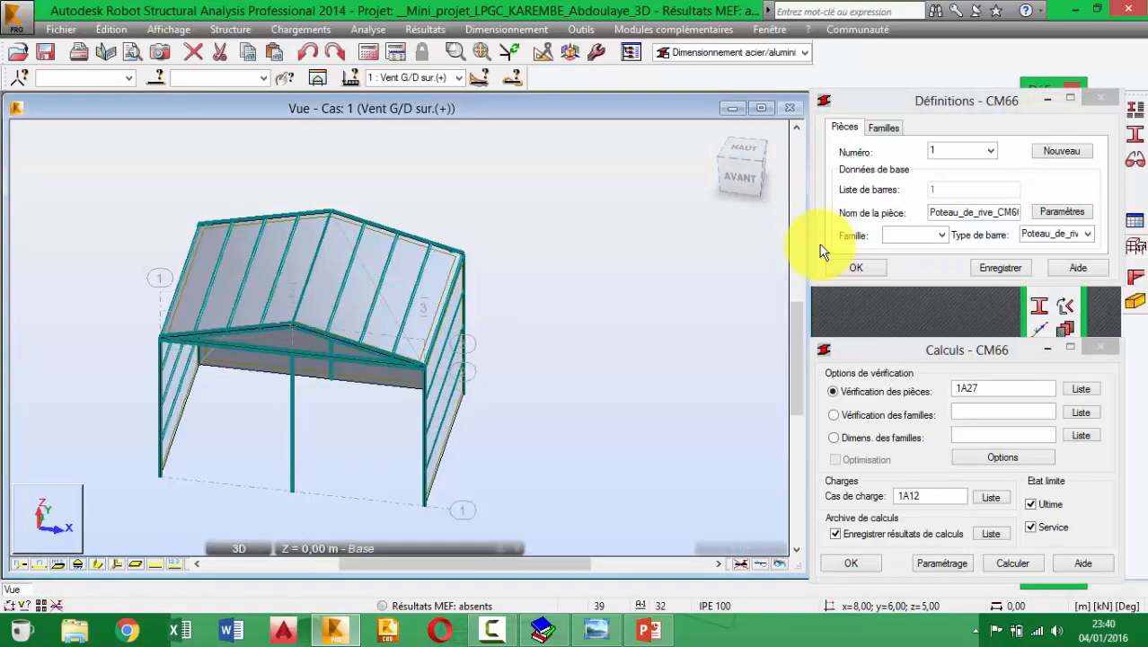
pyautogui.moveTo(944, 97); pyautogui.dragTo(834, 120)
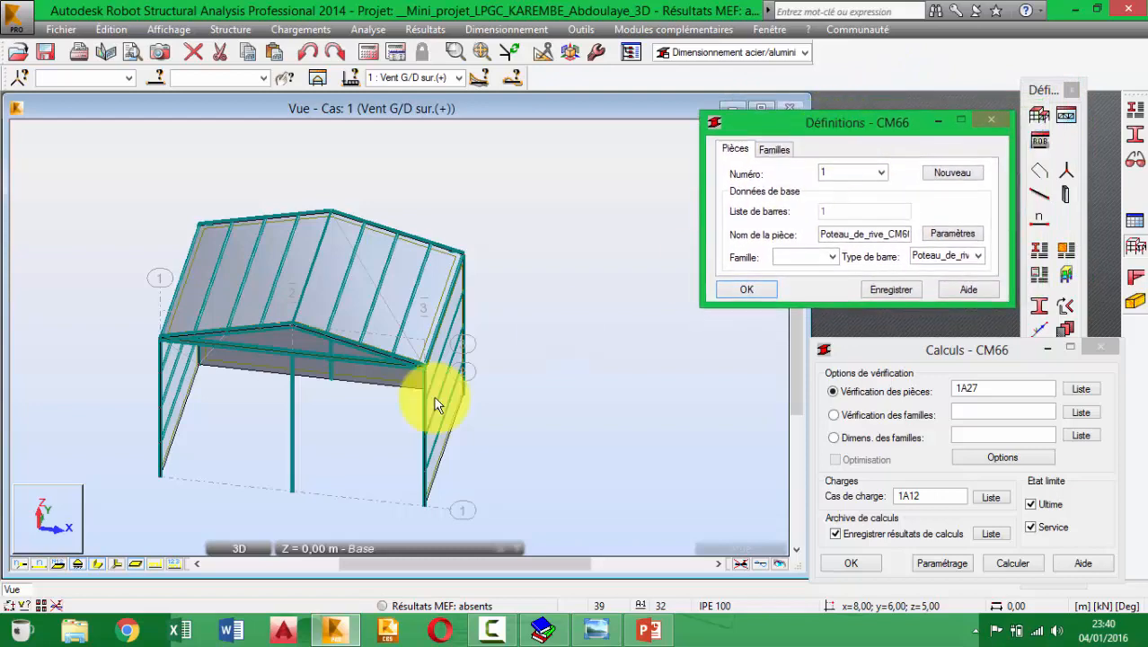
pyautogui.moveTo(381, 418); pyautogui.dragTo(430, 320, button='middle')
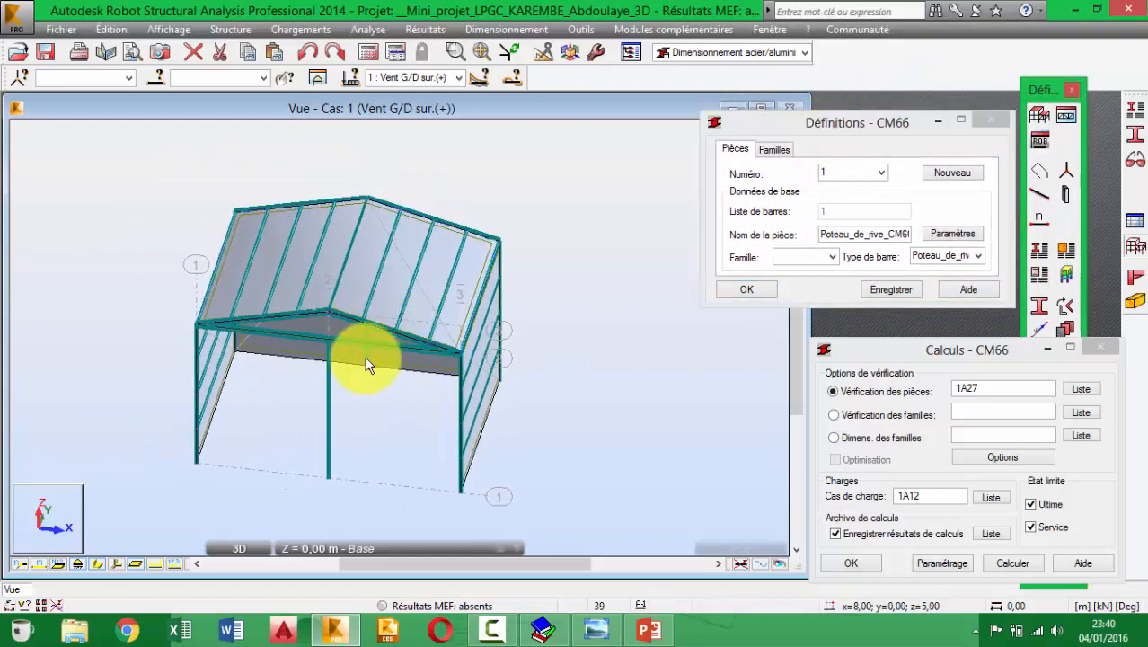
pyautogui.scroll(3, 372, 352)
pyautogui.moveTo(488, 361); pyautogui.dragTo(469, 348, button='middle')
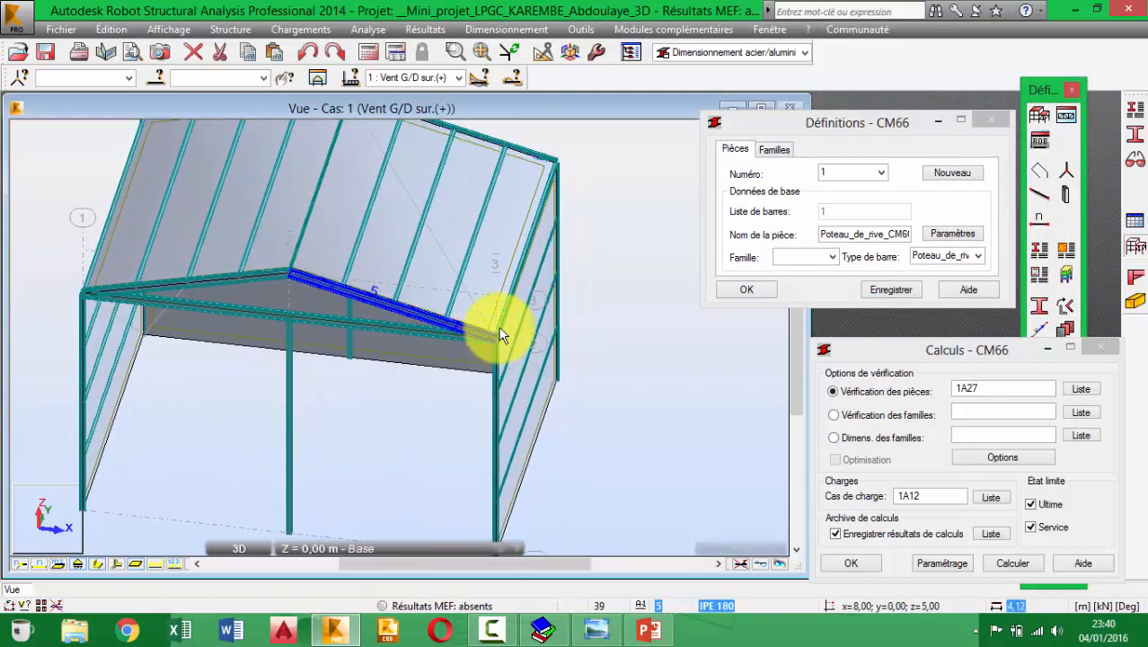
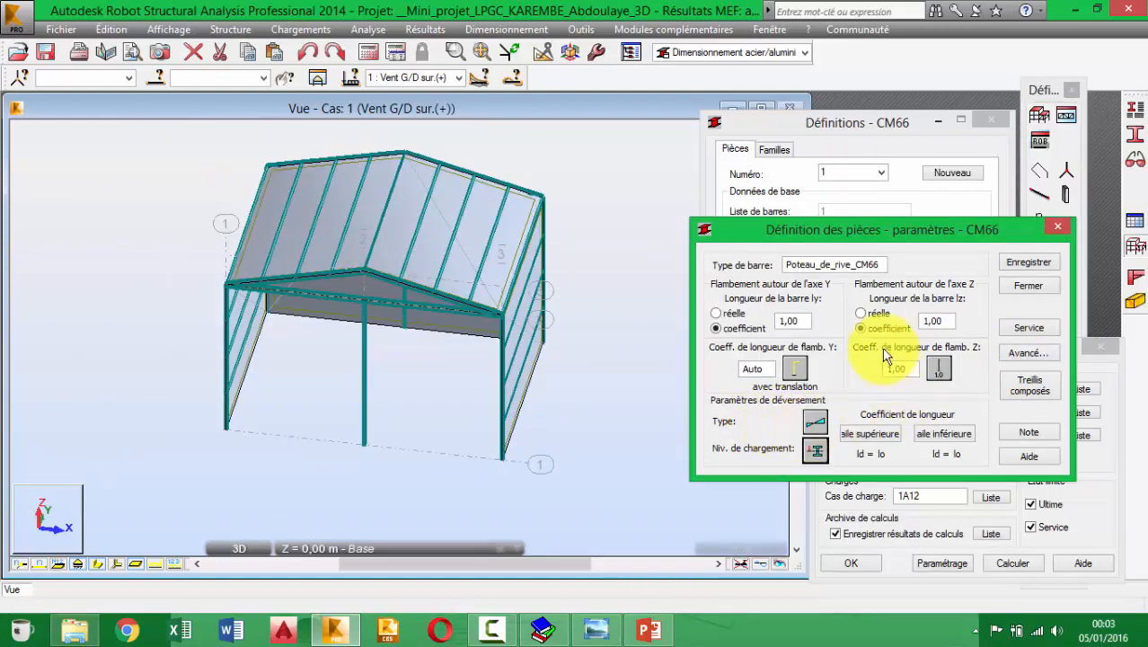
pyautogui.click(1056, 226)
pyautogui.moveTo(884, 118); pyautogui.dragTo(974, 177)
# Step: Delete the CAE 70x7 bar 20 running along the eave at grid line 3
pyautogui.scroll(5, 512, 308)
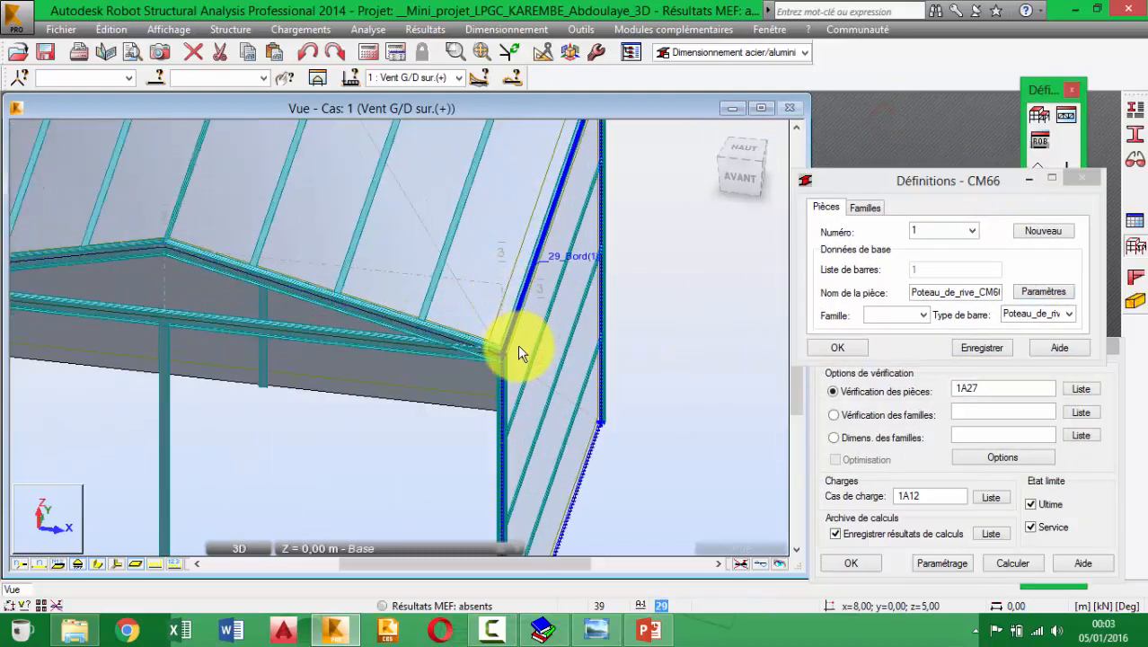
pyautogui.scroll(4, 516, 353)
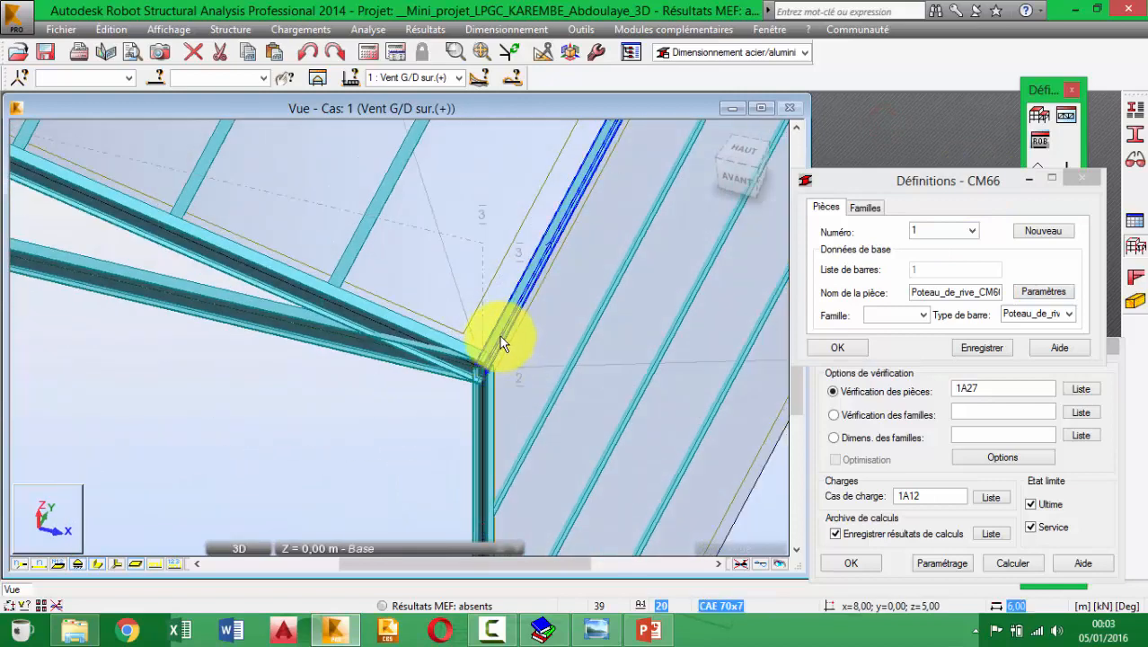
pyautogui.click(494, 356)
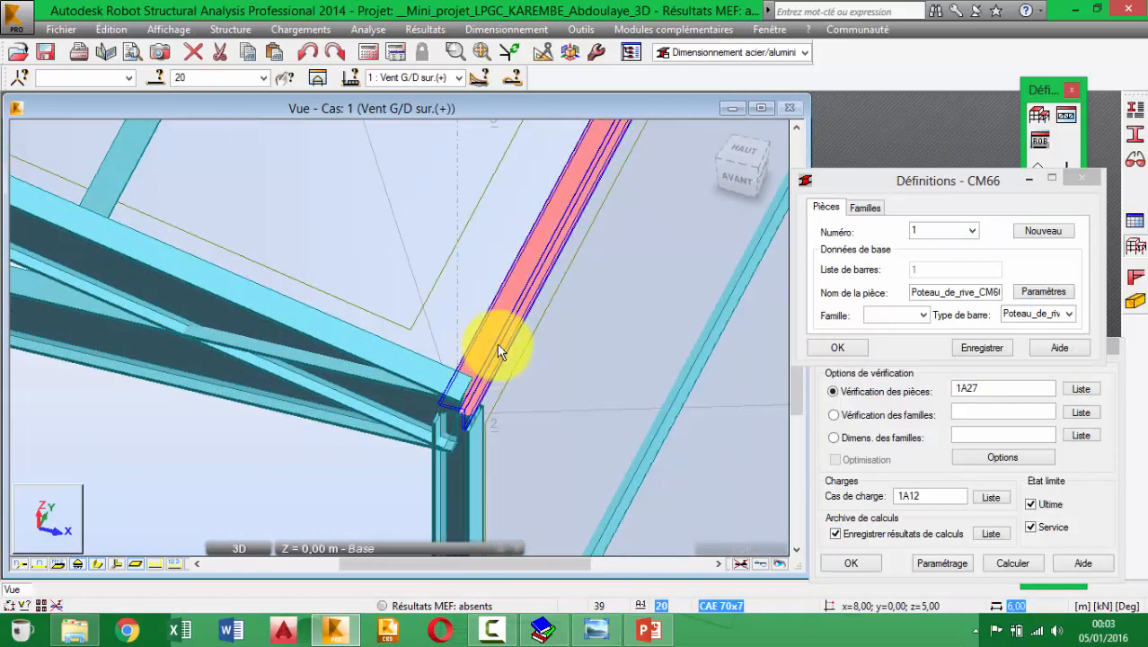
pyautogui.scroll(-9, 505, 329)
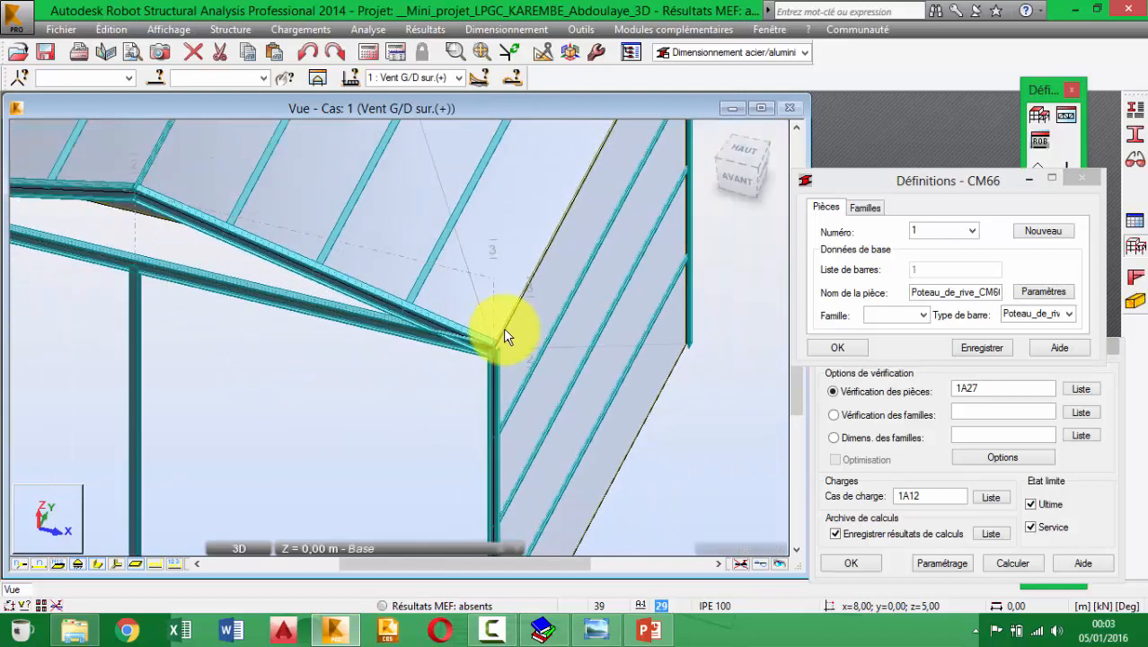
pyautogui.moveTo(512, 310); pyautogui.dragTo(512, 367, button='middle')
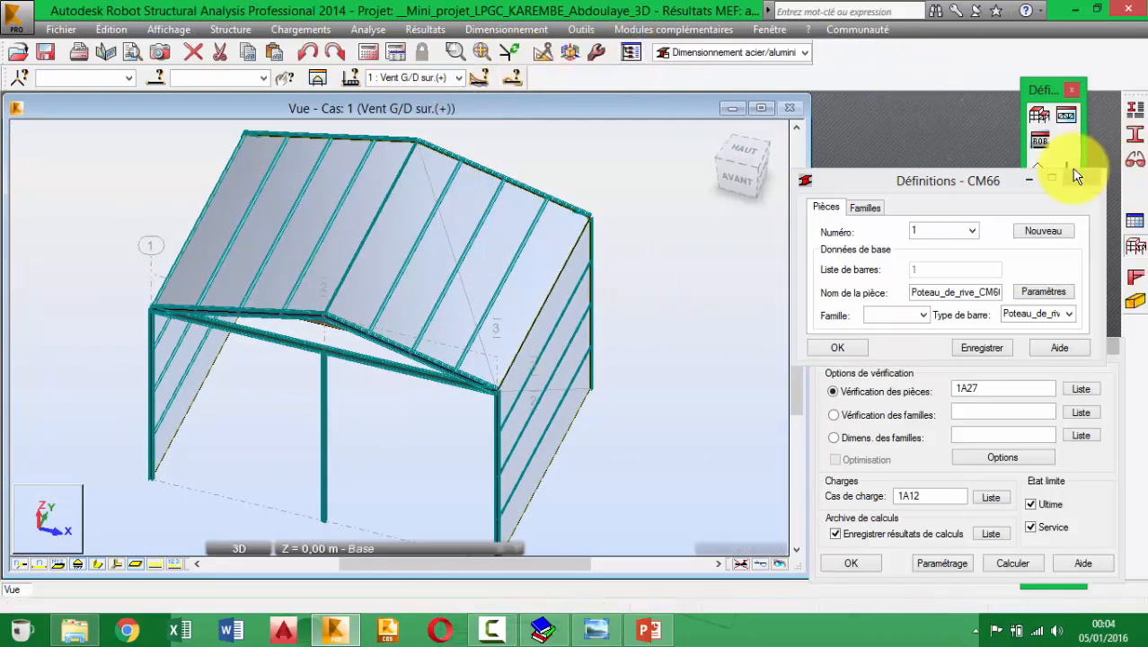
# Step: Return to the Démarrage layout and model an HEA 100 beam along the grid line 3 eave, from 8,00; 0,00; 5,00 to the rear column top
pyautogui.click(784, 53)
pyautogui.click(710, 82)
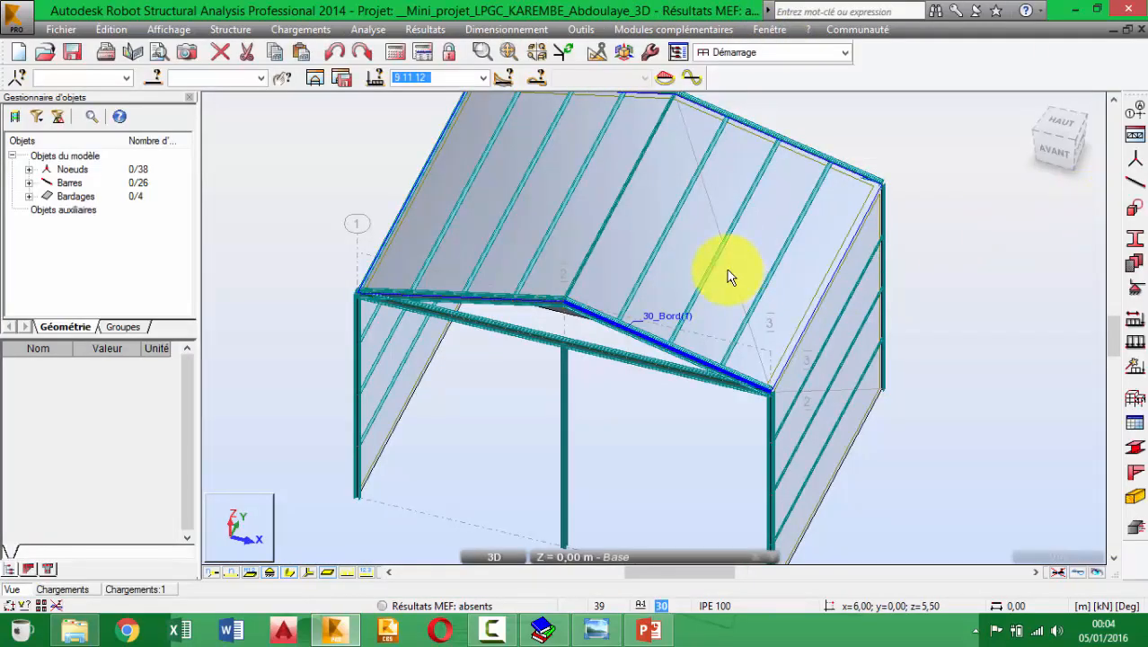
pyautogui.scroll(-2, 903, 254)
pyautogui.scroll(2, 902, 254)
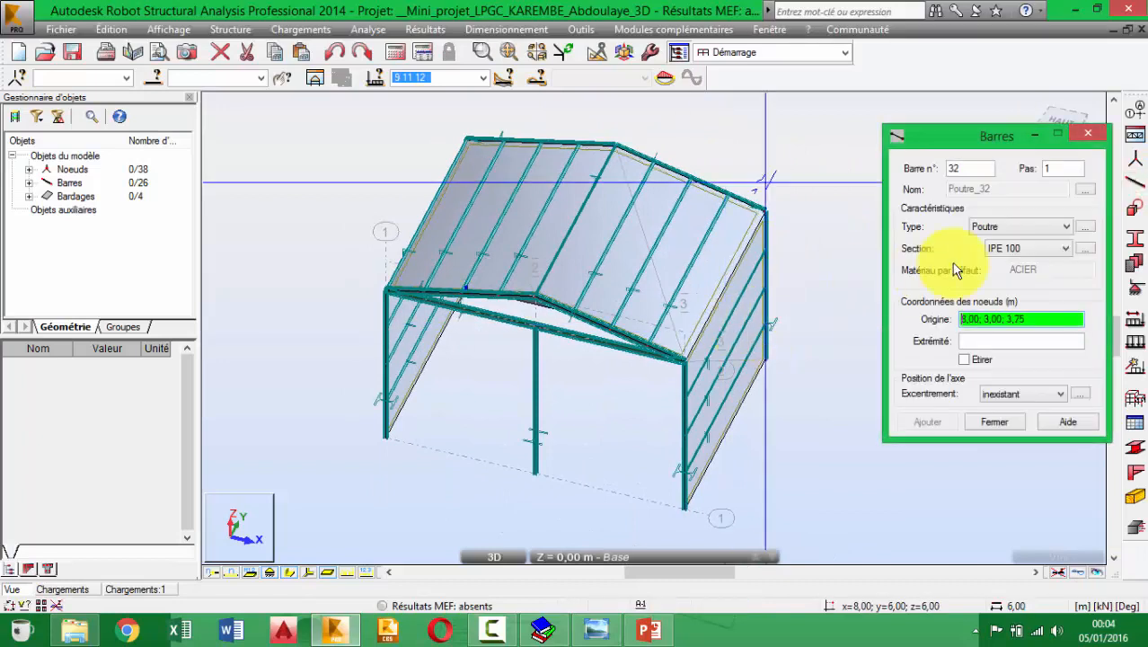
pyautogui.click(1022, 249)
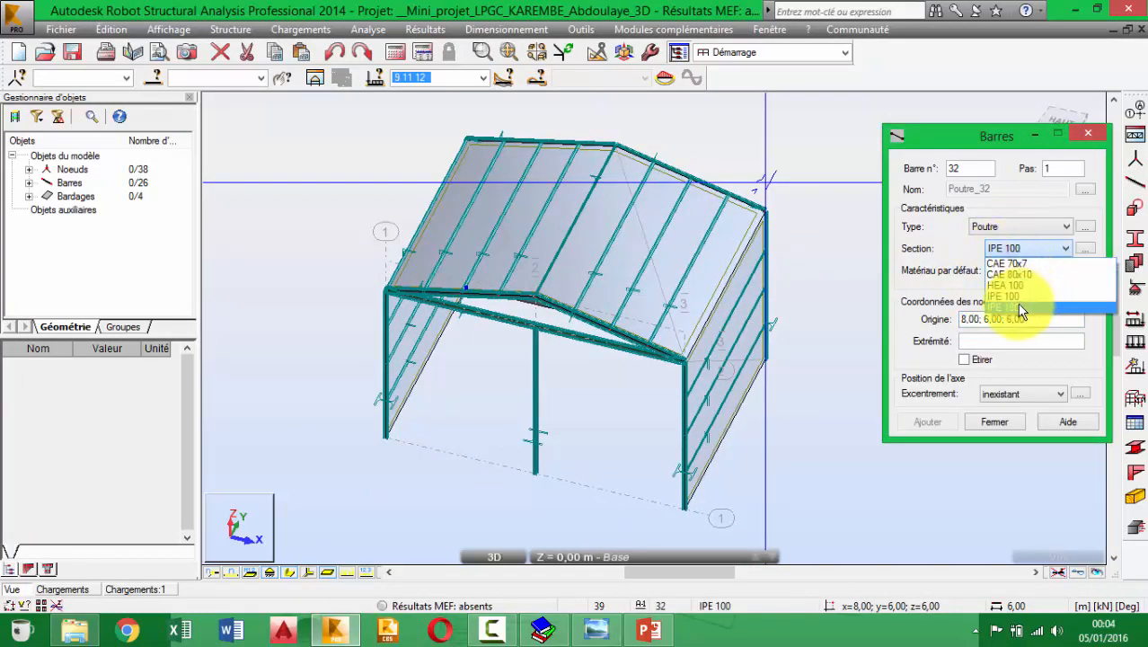
pyautogui.click(1018, 307)
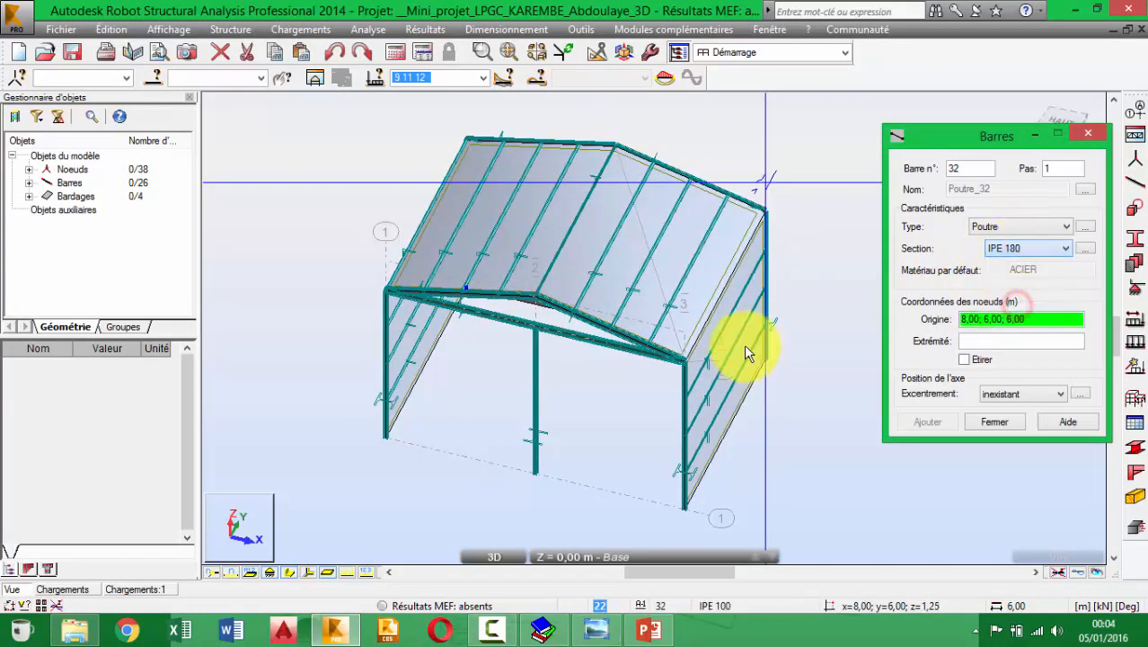
pyautogui.click(686, 367)
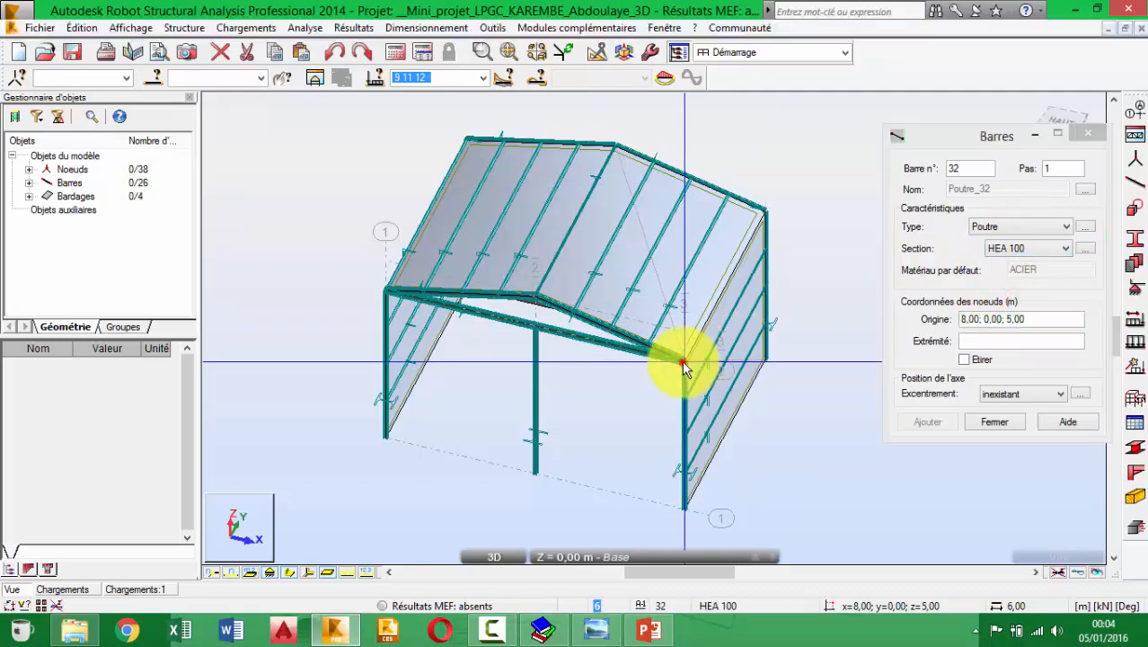
pyautogui.click(766, 218)
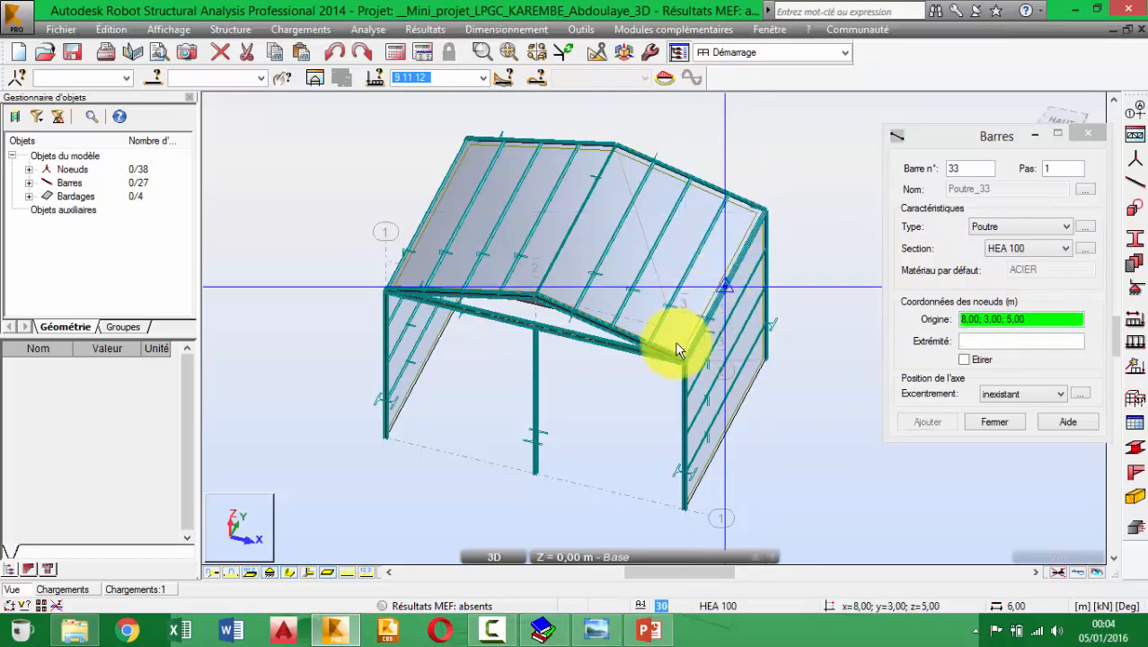
# Step: Try to model an HEA 100 beam along the grid line 1 eave from 0,00; 0,00; 5,00 to 0,00; 6,00; 5,00, and end bar creation
pyautogui.scroll(5, 692, 346)
pyautogui.scroll(3, 695, 345)
pyautogui.scroll(-4, 462, 284)
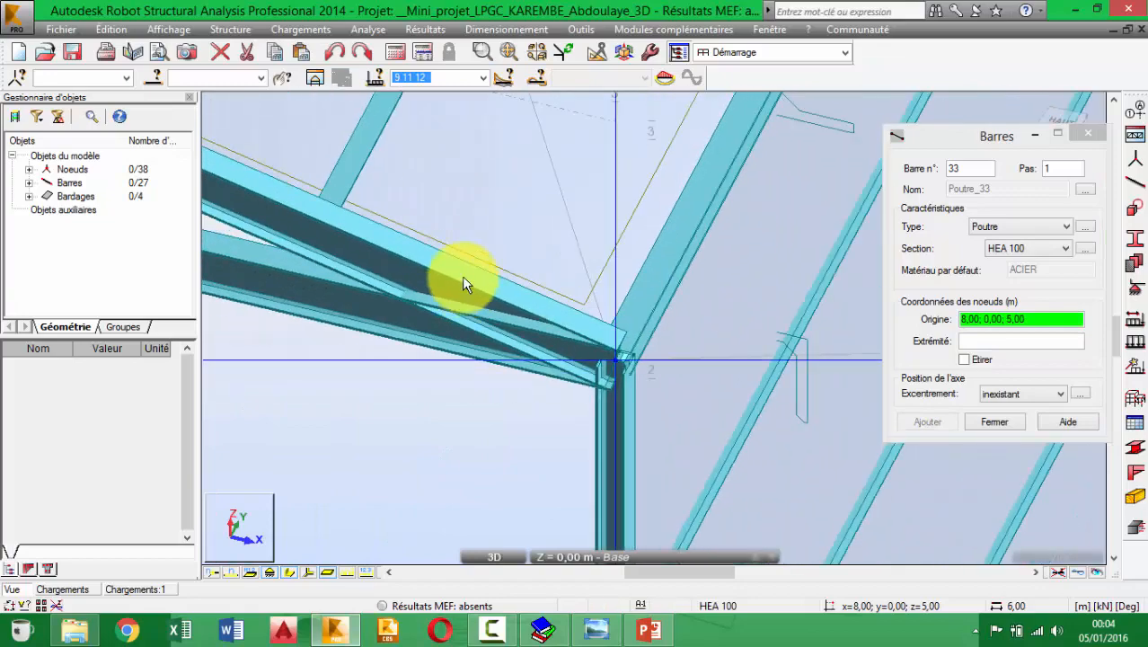
pyautogui.moveTo(434, 237); pyautogui.dragTo(1039, 491, button='middle')
pyautogui.scroll(-3, 613, 315)
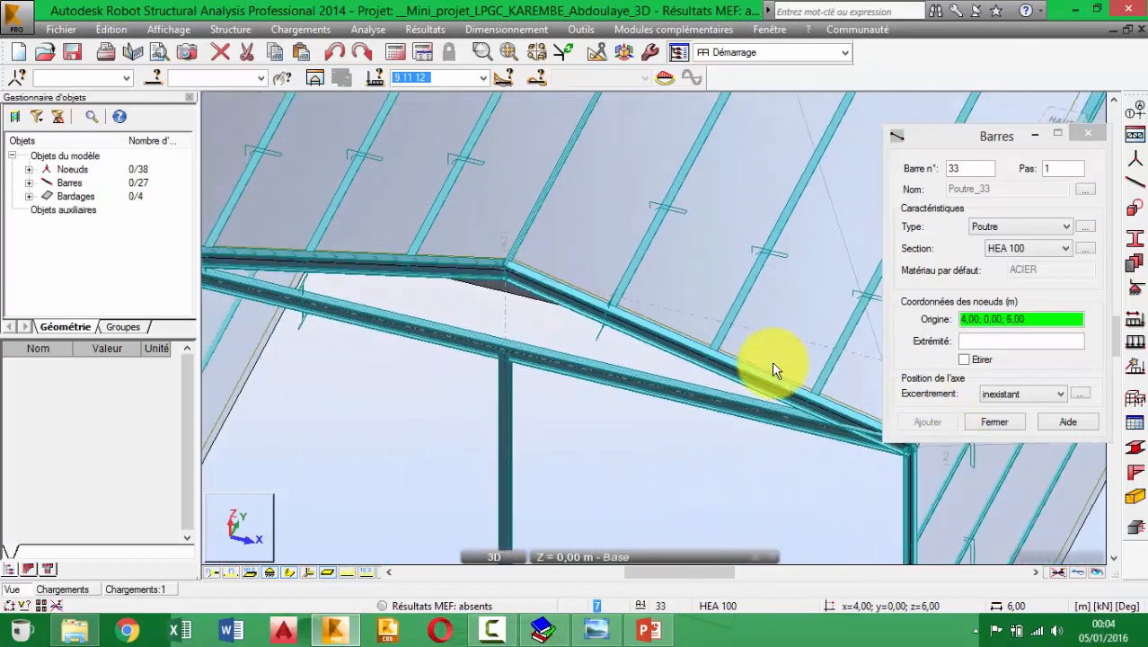
pyautogui.moveTo(217, 286); pyautogui.dragTo(848, 454, button='middle')
pyautogui.moveTo(819, 402); pyautogui.dragTo(505, 427, button='middle')
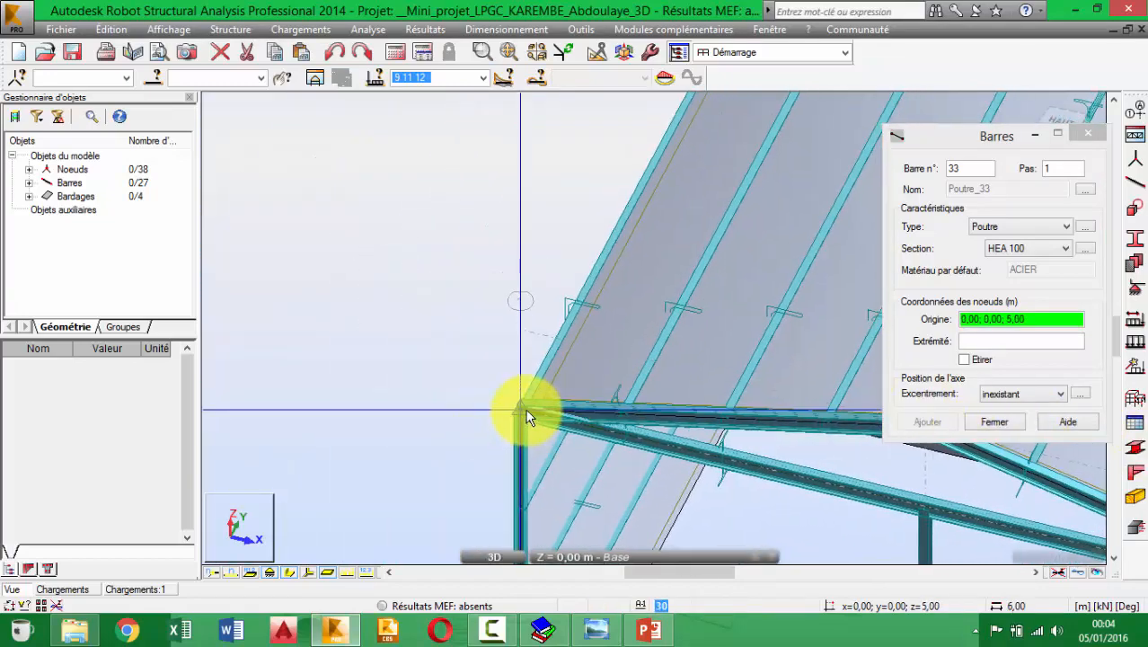
pyautogui.click(526, 415)
pyautogui.scroll(1, 595, 260)
pyautogui.moveTo(709, 117); pyautogui.dragTo(609, 333, button='middle')
pyautogui.scroll(1, 609, 335)
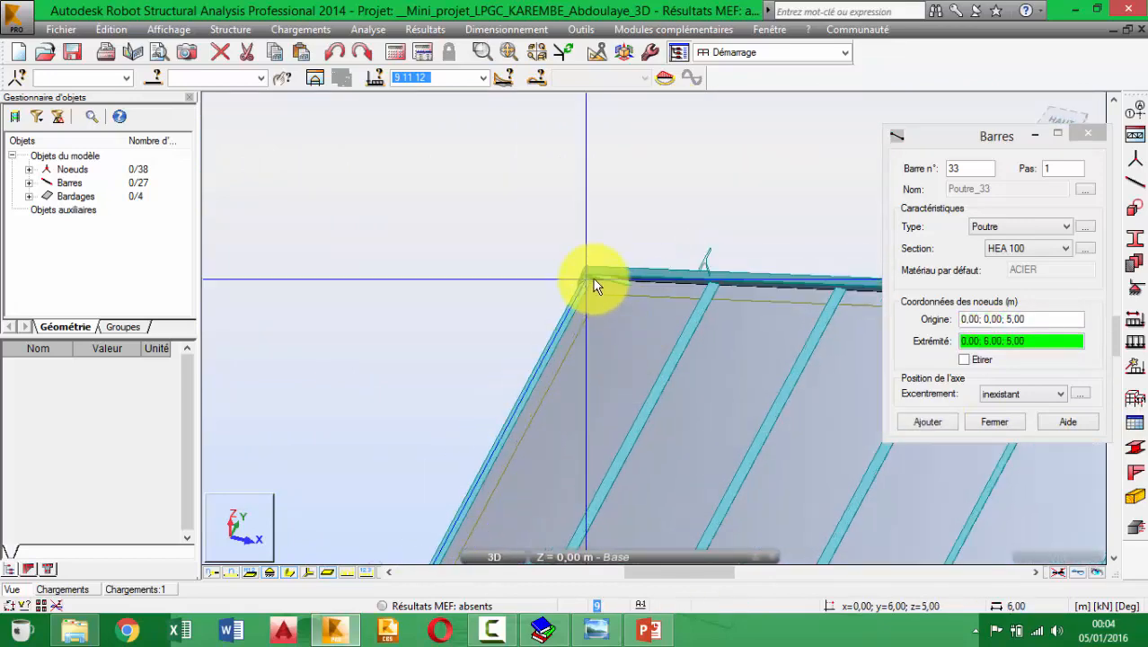
pyautogui.keyDown('shift'); pyautogui.moveTo(582, 287); pyautogui.dragTo(607, 303, button='middle'); pyautogui.keyUp('shift')
pyautogui.click(587, 299)
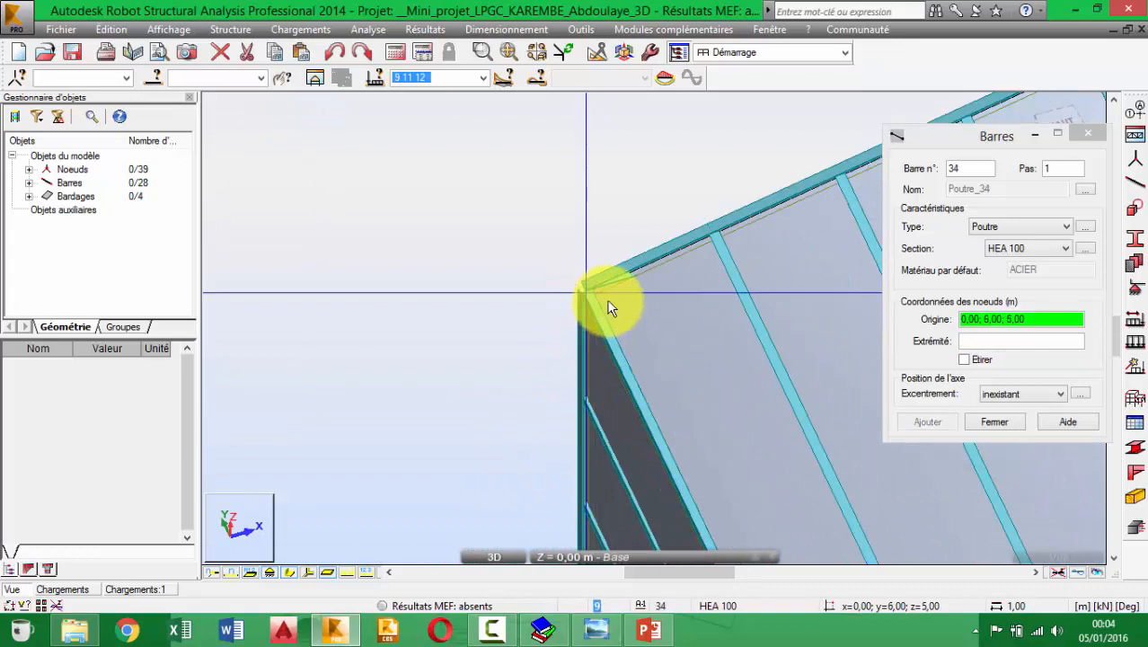
pyautogui.scroll(1, 564, 216)
pyautogui.moveTo(641, 340); pyautogui.dragTo(533, 153, button='middle')
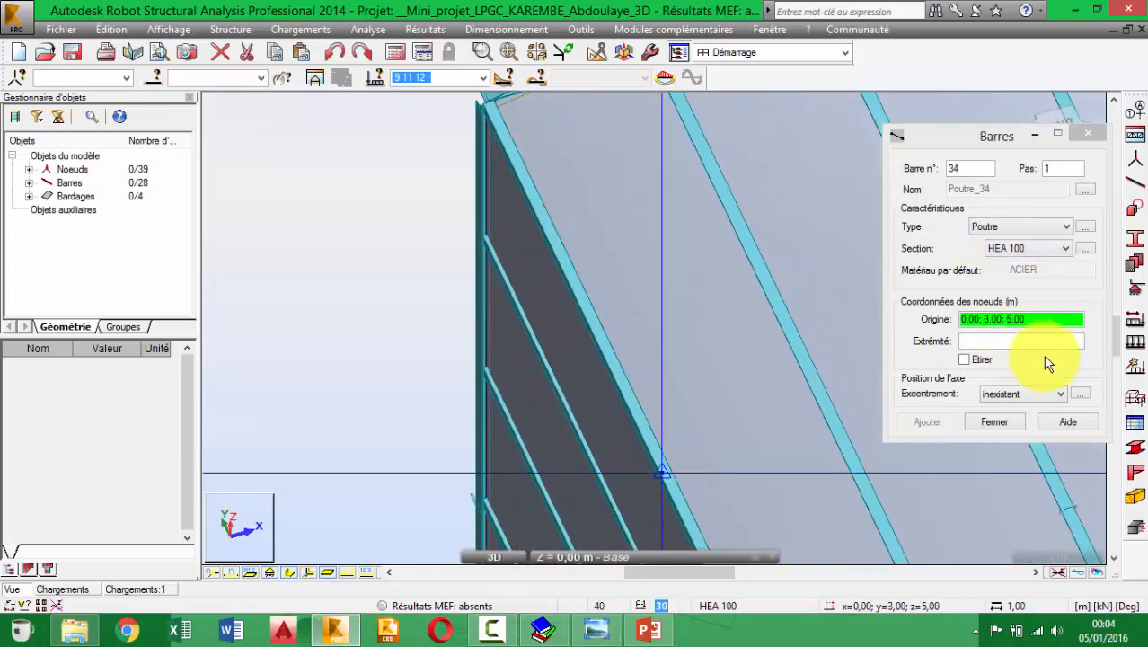
pyautogui.click(1002, 411)
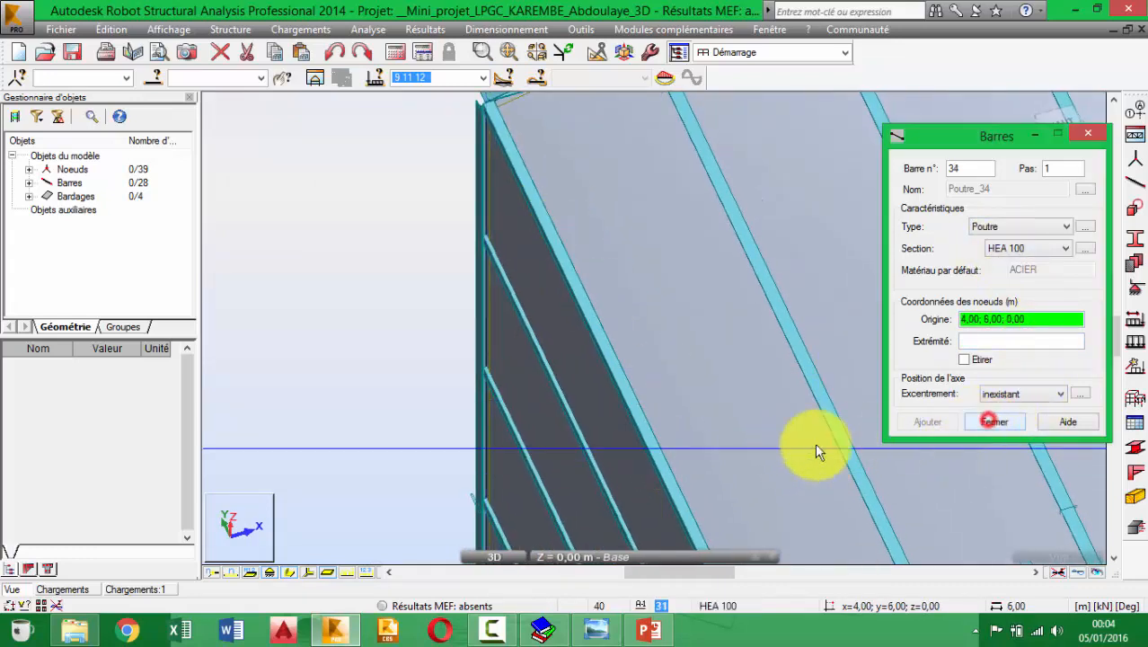
pyautogui.click(1011, 423)
# Step: Delete the CAE 70x7 bar running along the eave at grid line 1
pyautogui.moveTo(768, 360); pyautogui.dragTo(647, 31, button='middle')
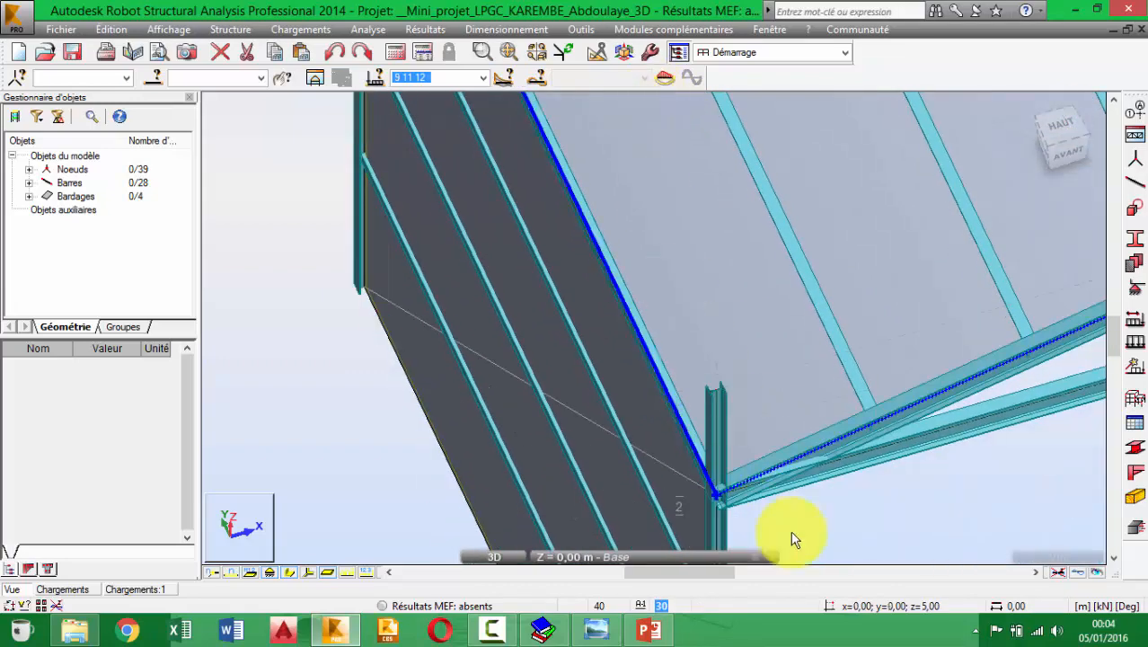
pyautogui.scroll(4, 692, 462)
pyautogui.click(694, 449)
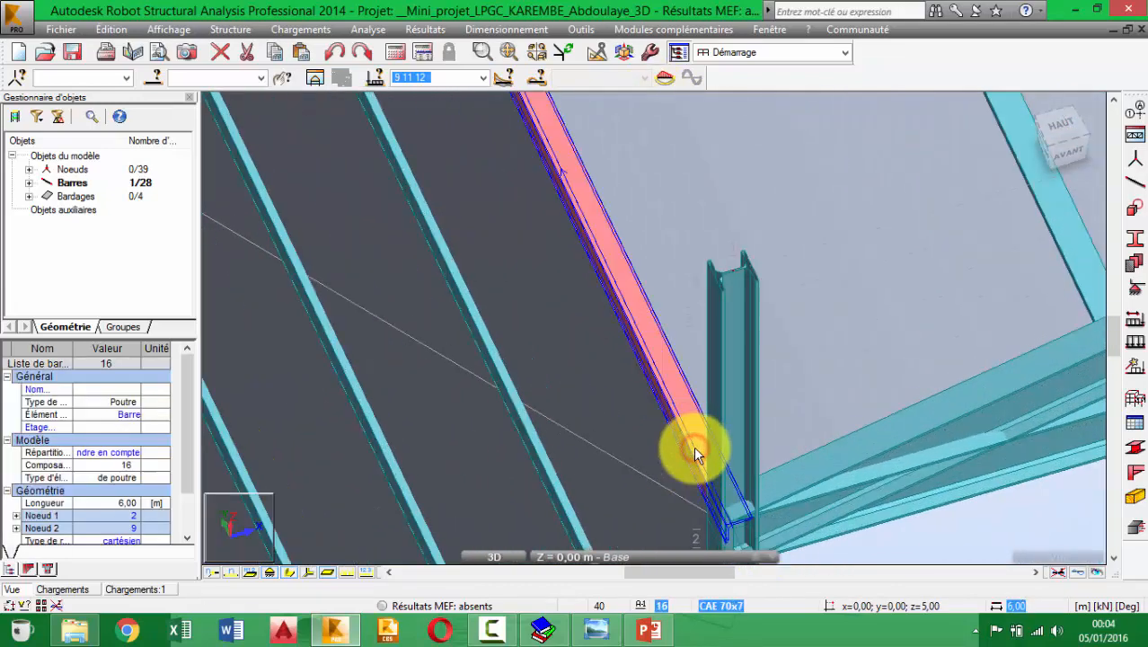
pyautogui.press('Delete')
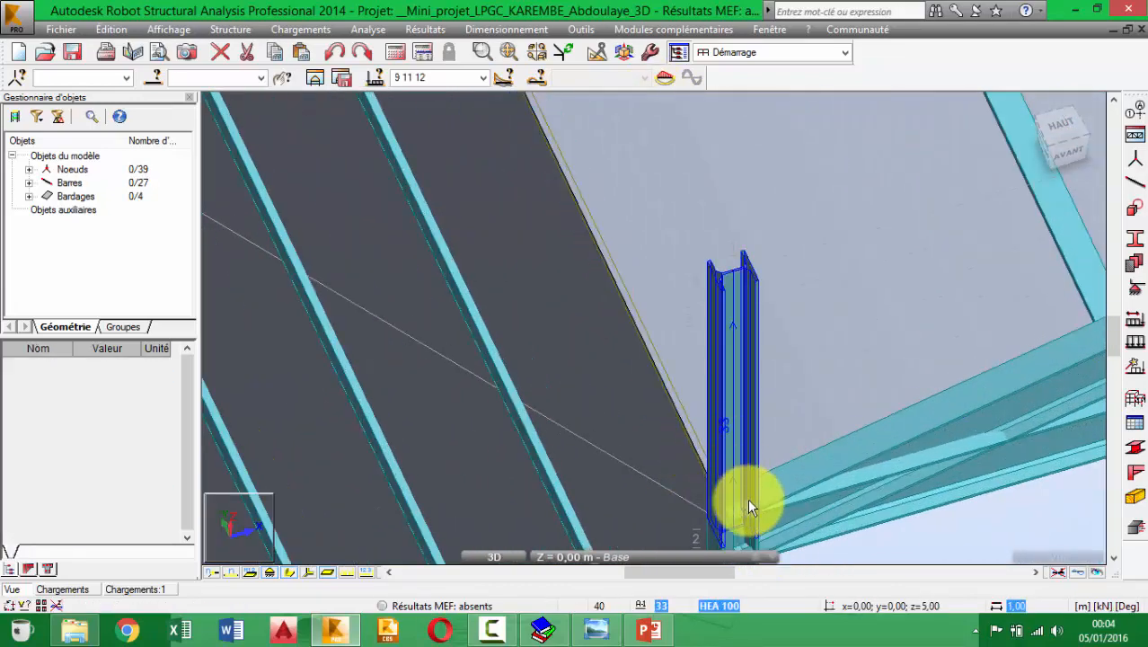
# Step: Undo the last eave bar deletion and the creation of the vertical HEA 100 bar above the front column at grid line 1
pyautogui.moveTo(812, 426); pyautogui.dragTo(751, 224, button='middle')
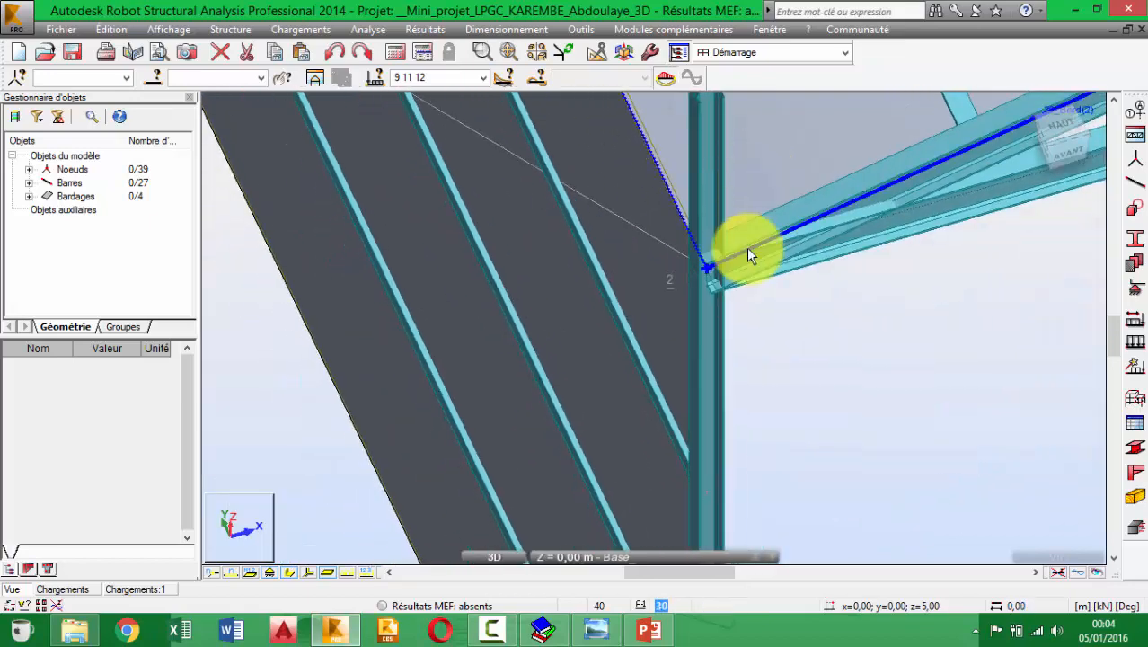
pyautogui.keyDown('shift'); pyautogui.moveTo(772, 380); pyautogui.dragTo(774, 334, button='middle'); pyautogui.keyUp('shift')
pyautogui.scroll(-6, 774, 334)
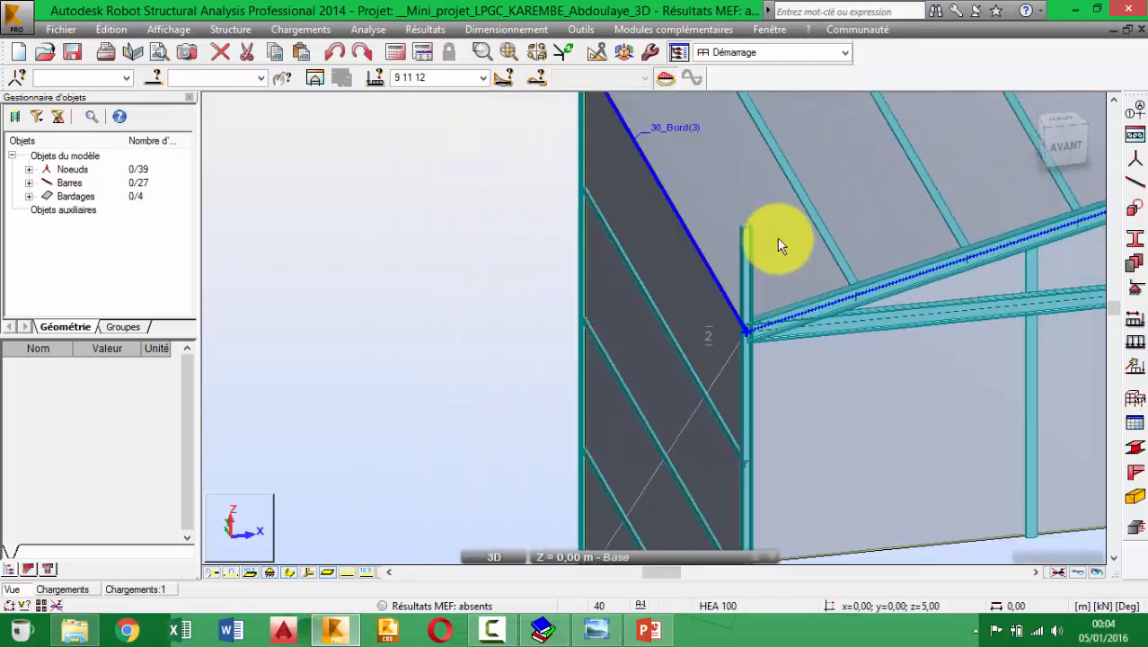
pyautogui.moveTo(782, 235); pyautogui.dragTo(788, 381, button='middle')
pyautogui.click(789, 382)
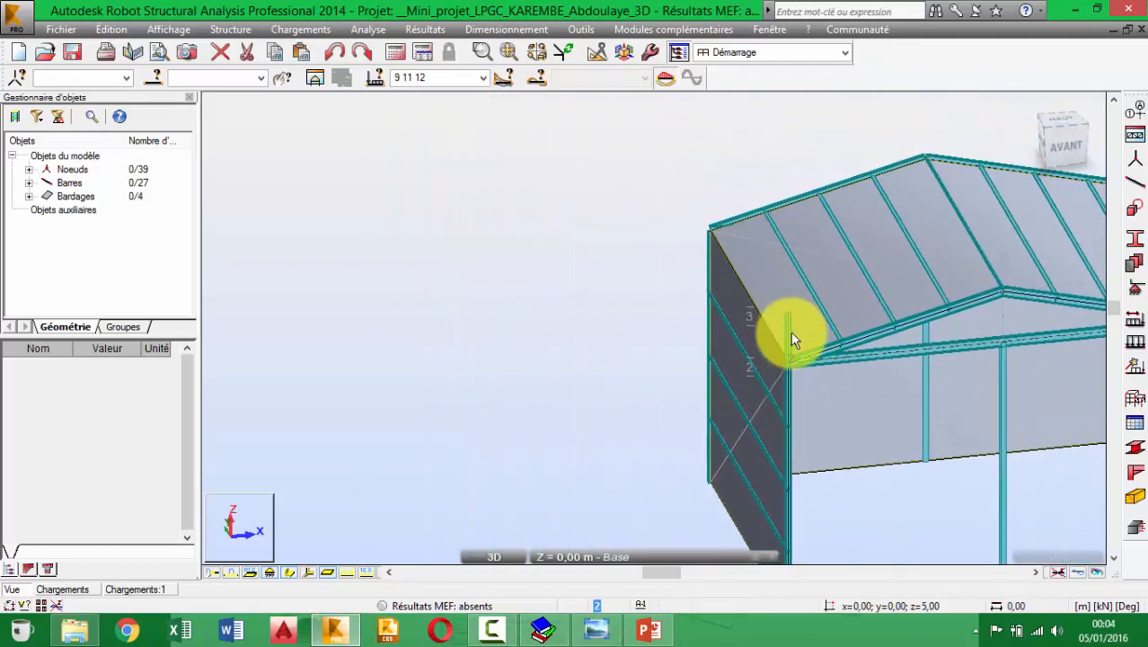
pyautogui.click(751, 336)
pyautogui.hotkey('ctrl', 'z')
pyautogui.hotkey('ctrl', 'z')
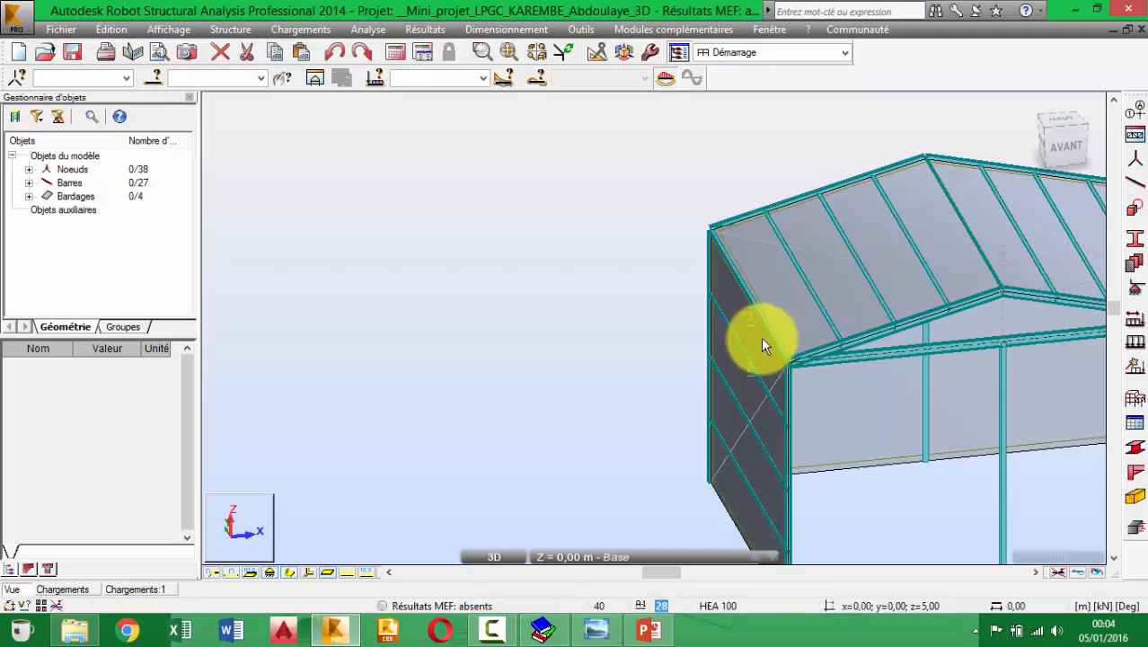
pyautogui.moveTo(821, 363); pyautogui.dragTo(689, 295, button='middle')
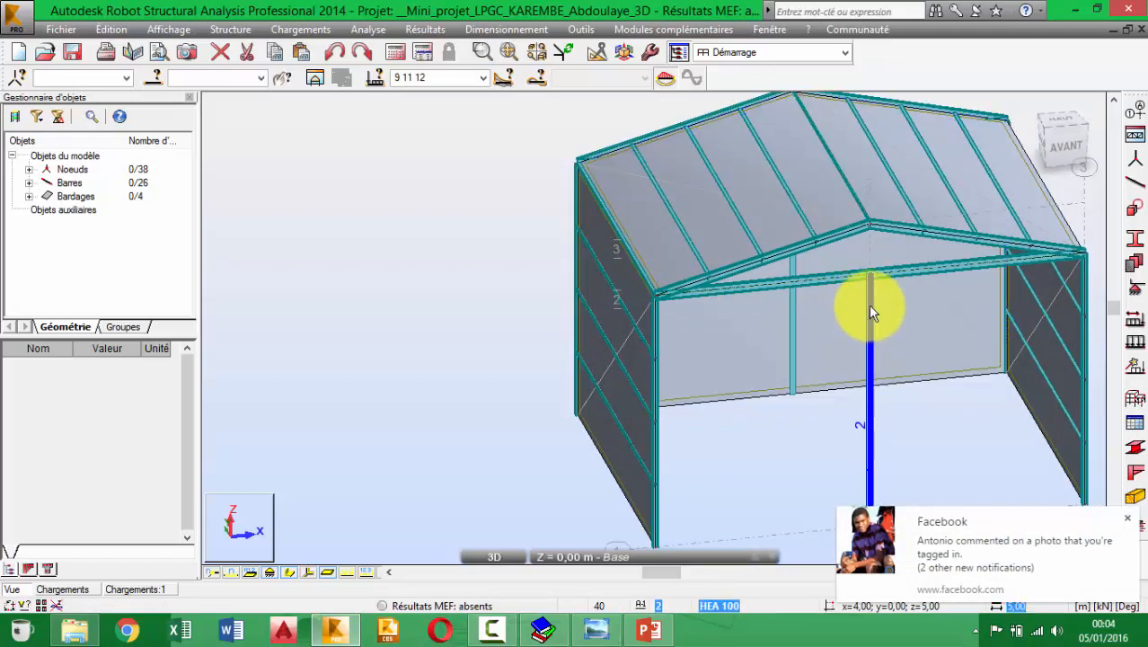
pyautogui.hotkey('ctrl', 'z')
# Step: Delete the CAE 70x7 bar 16 between the front and rear column tops on the grid line 1 eave
pyautogui.moveTo(647, 294); pyautogui.dragTo(634, 323, button='middle')
pyautogui.scroll(3, 634, 329)
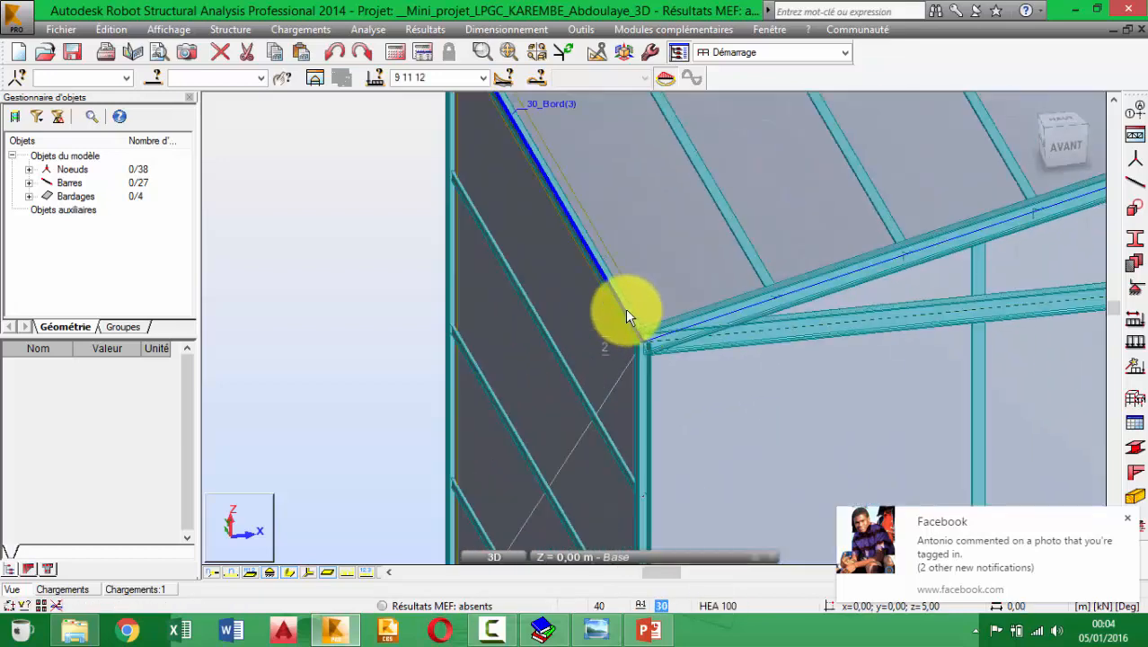
pyautogui.click(618, 310)
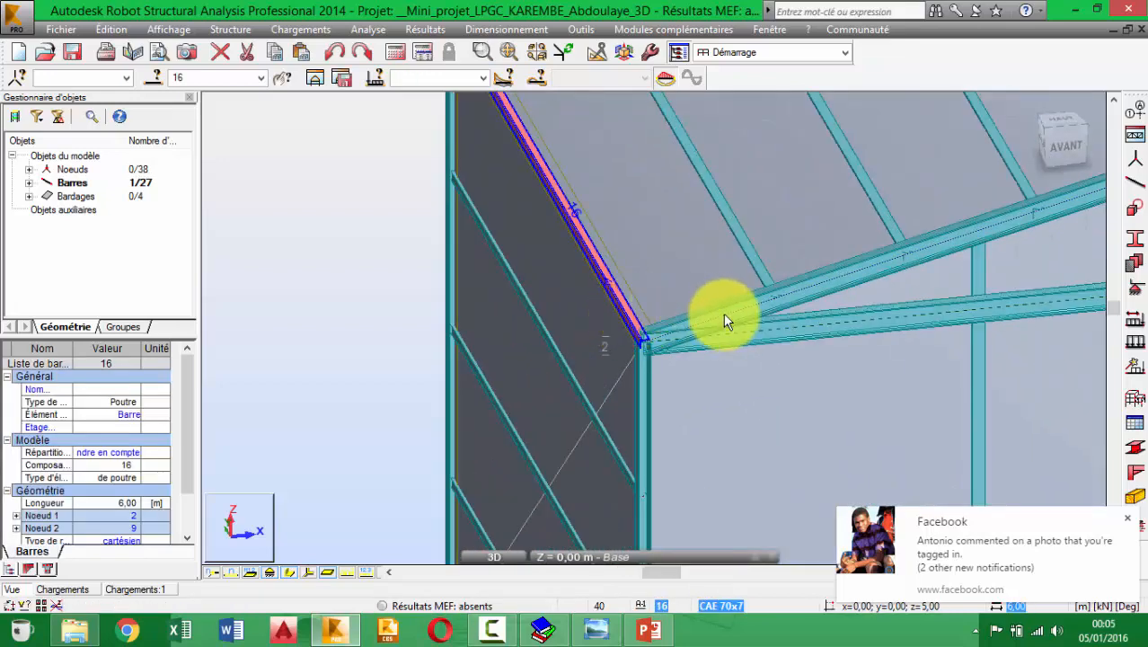
pyautogui.press('Delete')
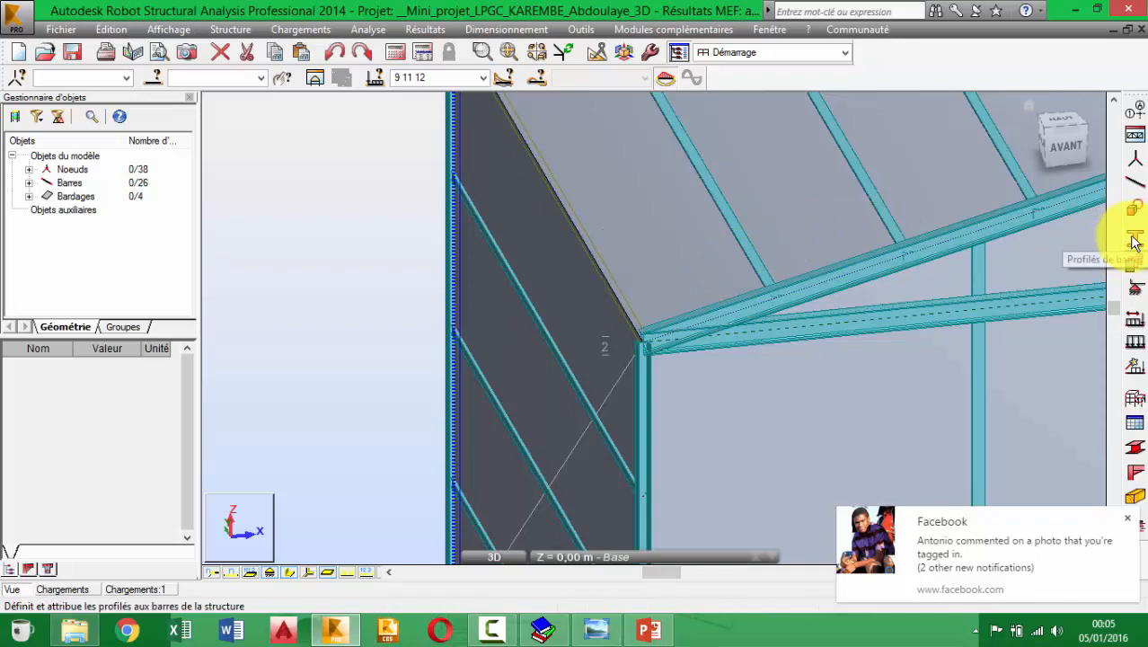
# Step: Model an IPE 100 beam along the grid line 1 eave from 0,00; 0,00; 5,00 to the rear column top, and end bar creation
pyautogui.click(1134, 182)
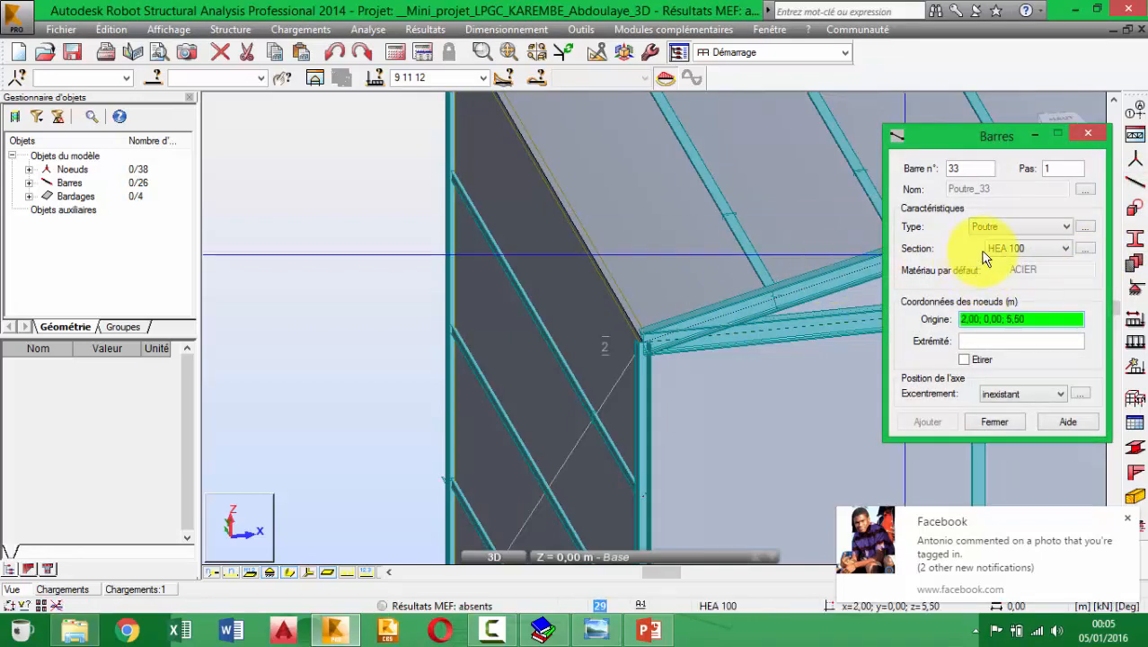
pyautogui.click(1013, 249)
pyautogui.click(1018, 307)
pyautogui.moveTo(640, 220); pyautogui.dragTo(489, 308, button='middle')
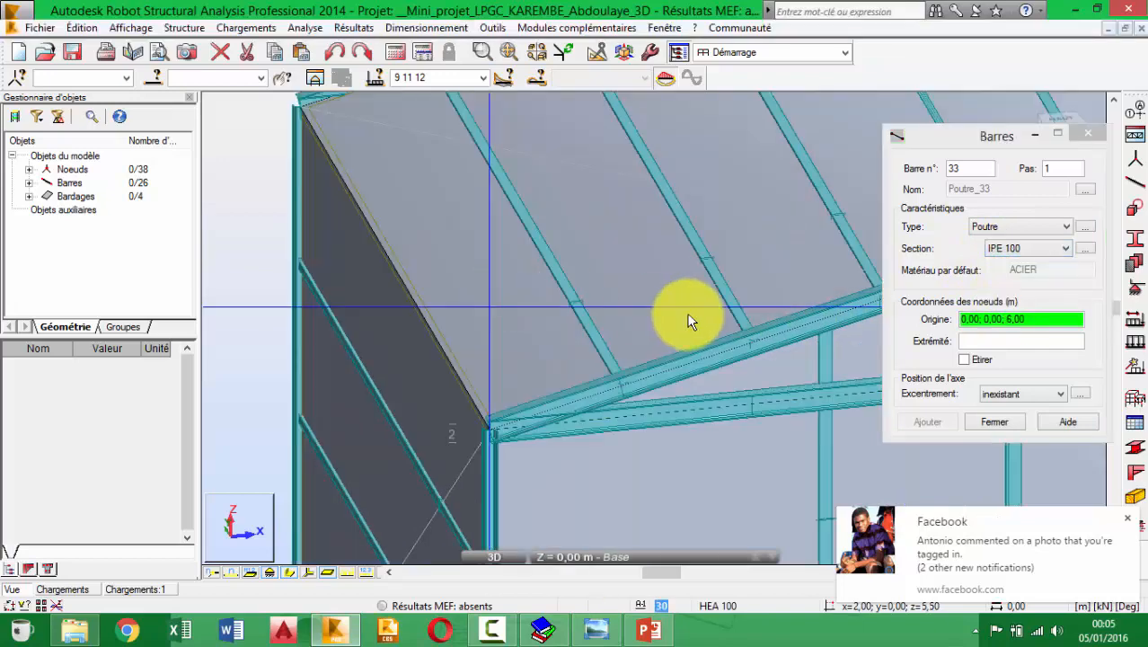
pyautogui.click(487, 430)
pyautogui.moveTo(376, 192); pyautogui.dragTo(515, 362, button='middle')
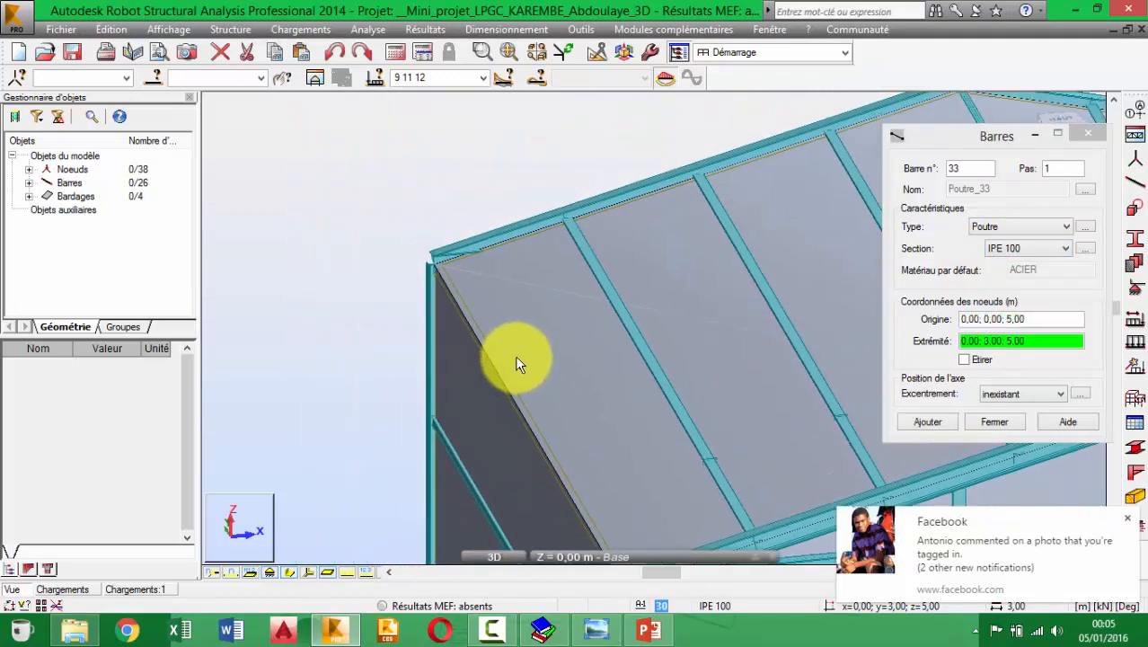
pyautogui.click(442, 267)
pyautogui.moveTo(504, 319); pyautogui.dragTo(1128, 482, button='middle')
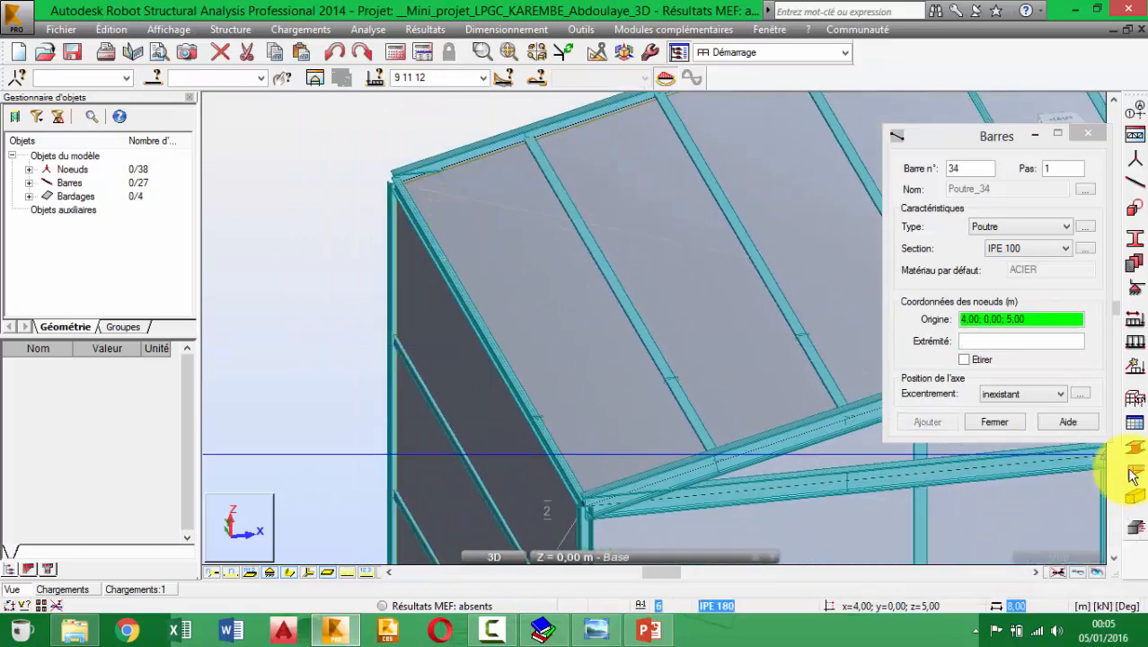
pyautogui.click(994, 421)
# Step: Select the replacement eave beams 32 and 33 and examine their placement on the hangar
pyautogui.scroll(-4, 718, 400)
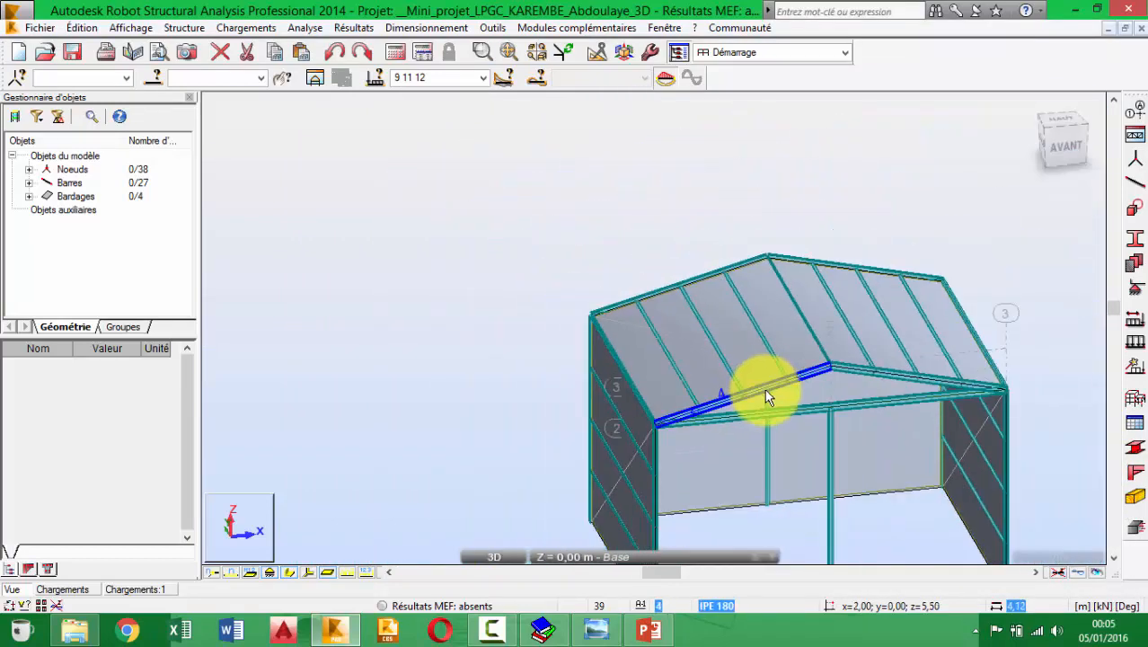
pyautogui.scroll(5, 533, 373)
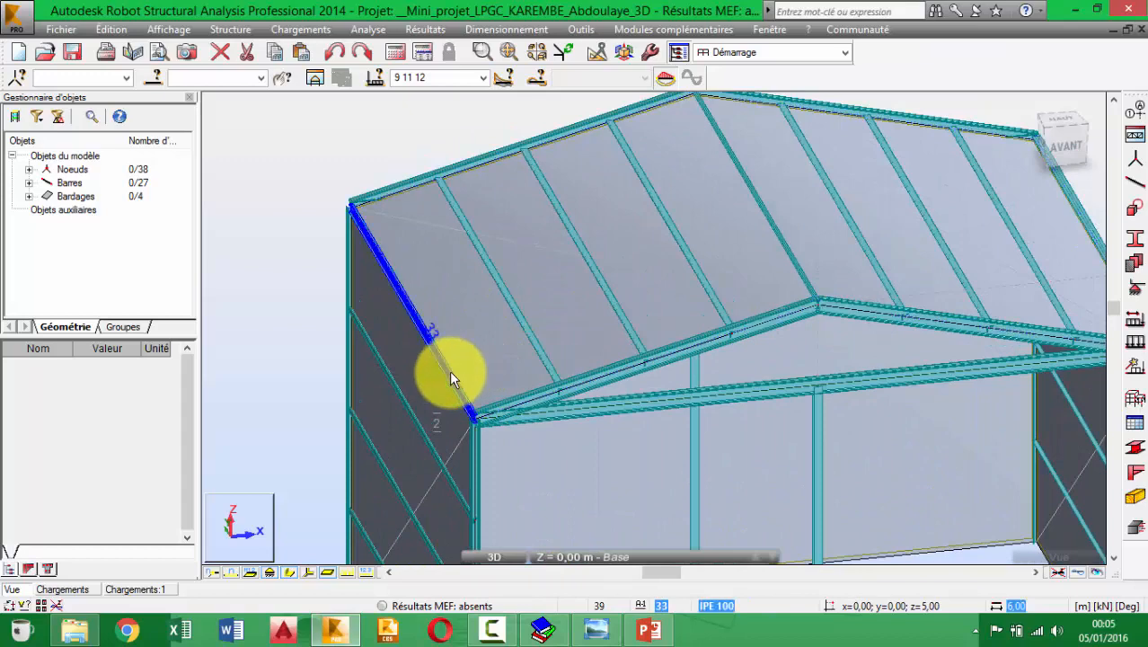
pyautogui.click(449, 370)
pyautogui.scroll(-4, 575, 357)
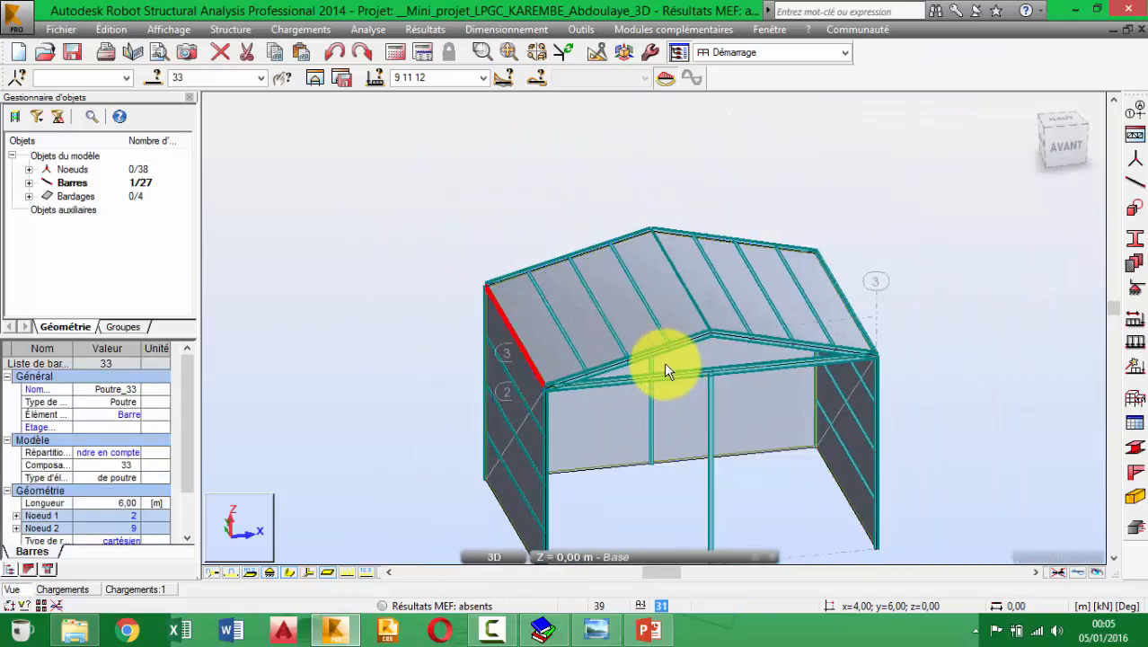
pyautogui.moveTo(676, 369); pyautogui.dragTo(567, 386, button='middle')
pyautogui.keyDown('ctrl'); pyautogui.click(759, 354); pyautogui.keyUp('ctrl')
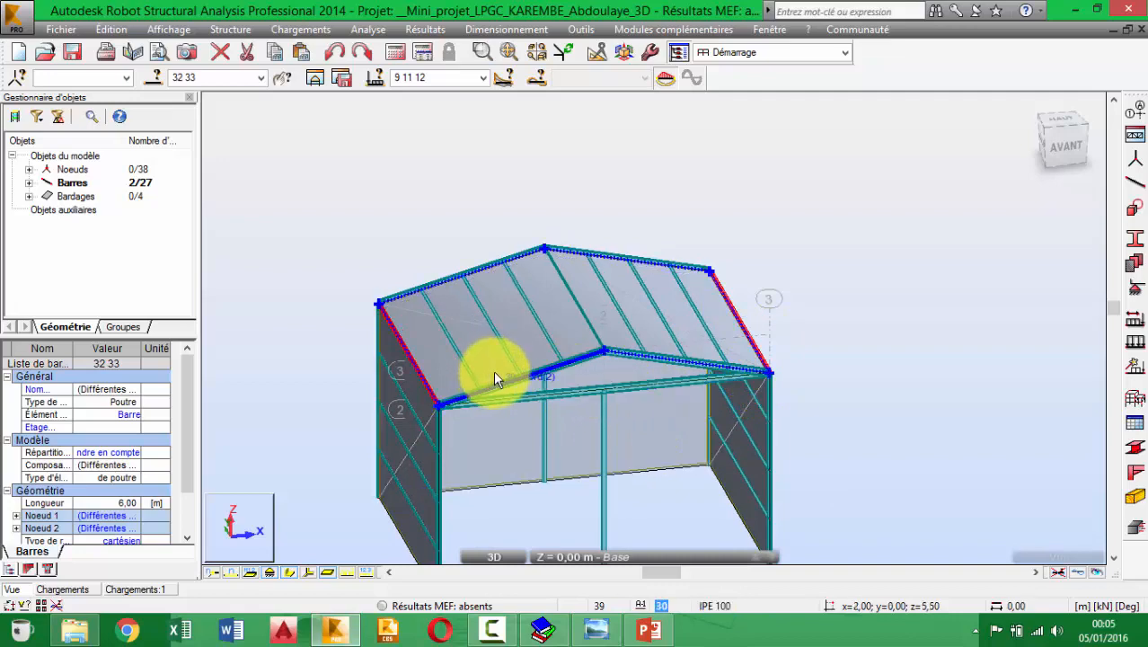
pyautogui.scroll(2, 494, 372)
pyautogui.moveTo(597, 370); pyautogui.dragTo(621, 289, button='middle')
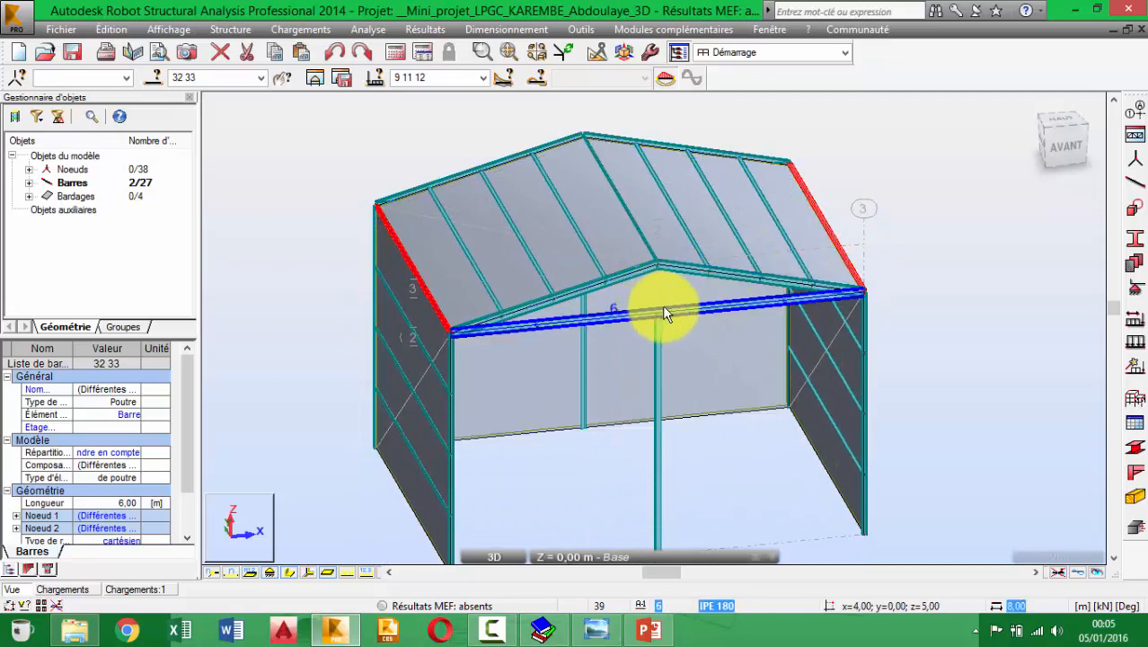
pyautogui.moveTo(677, 307); pyautogui.dragTo(657, 275, button='middle')
pyautogui.scroll(-2, 669, 356)
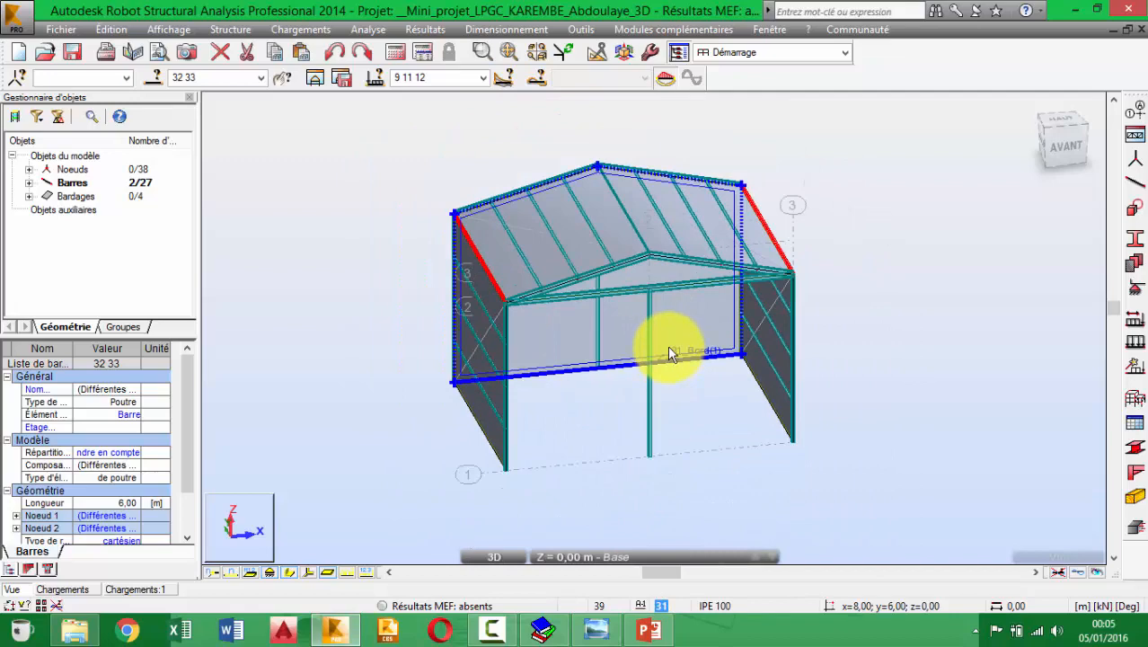
pyautogui.moveTo(662, 335); pyautogui.dragTo(695, 424, button='middle')
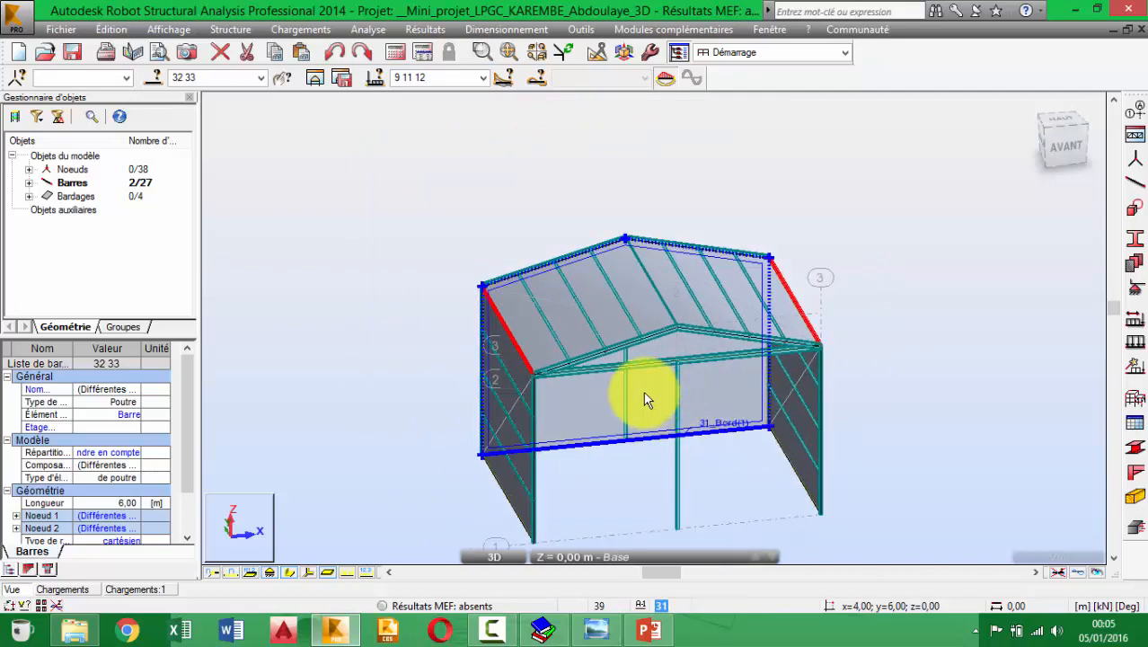
pyautogui.moveTo(646, 396); pyautogui.dragTo(635, 386, button='middle')
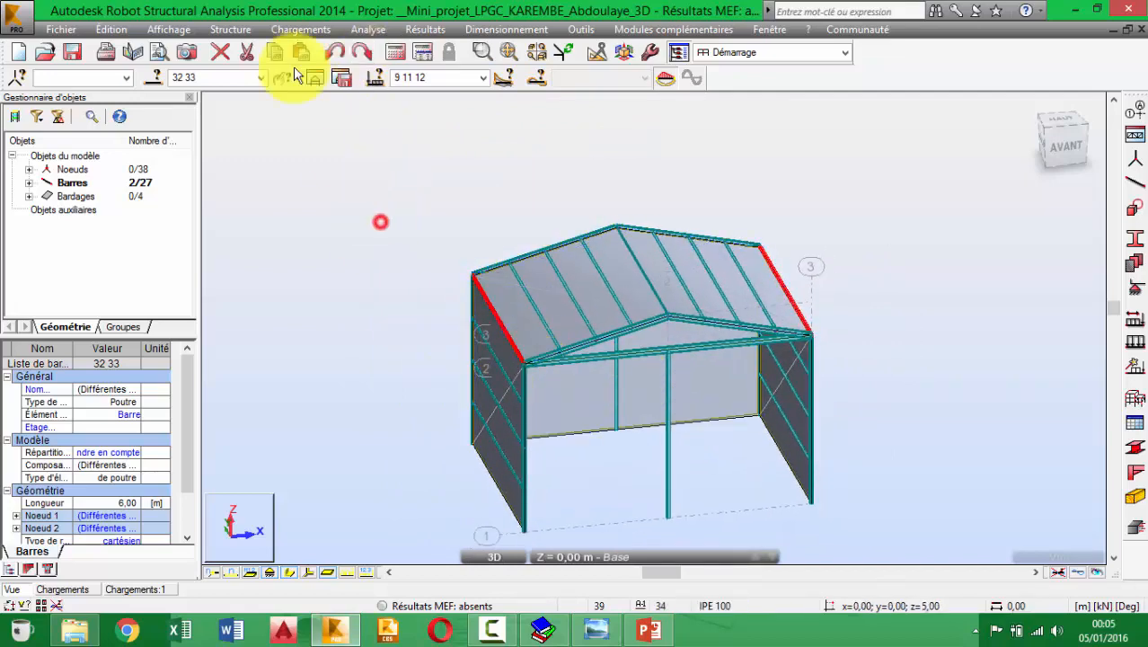
# Step: Open the loads table and delete the poids propre record of load case 10:Q
pyautogui.click(300, 30)
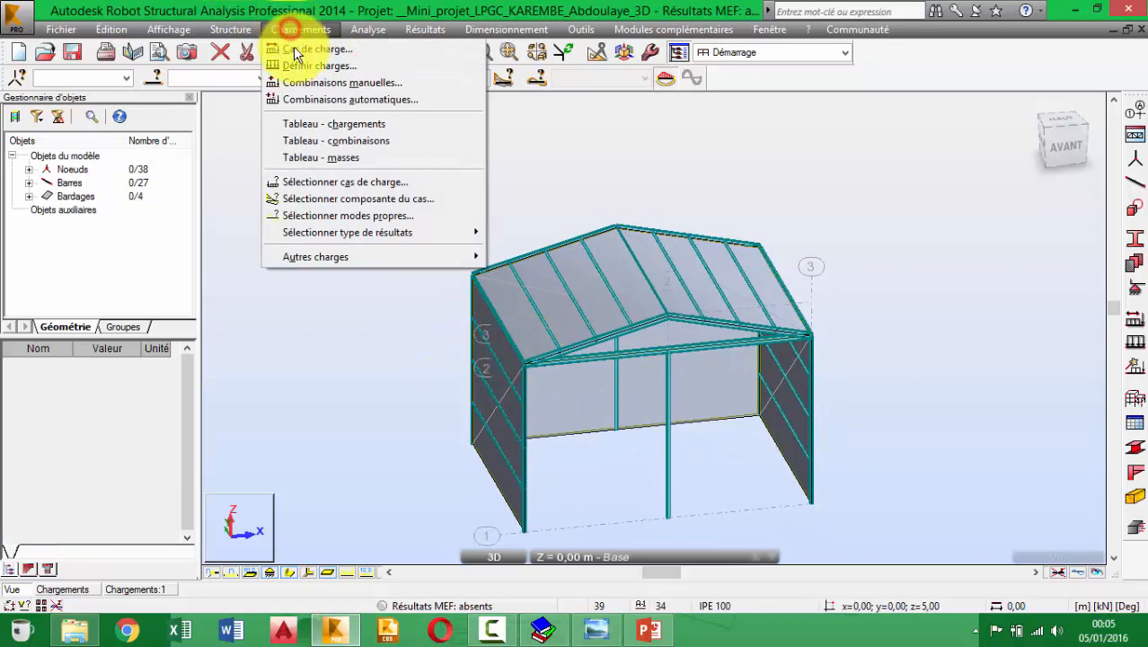
pyautogui.click(358, 141)
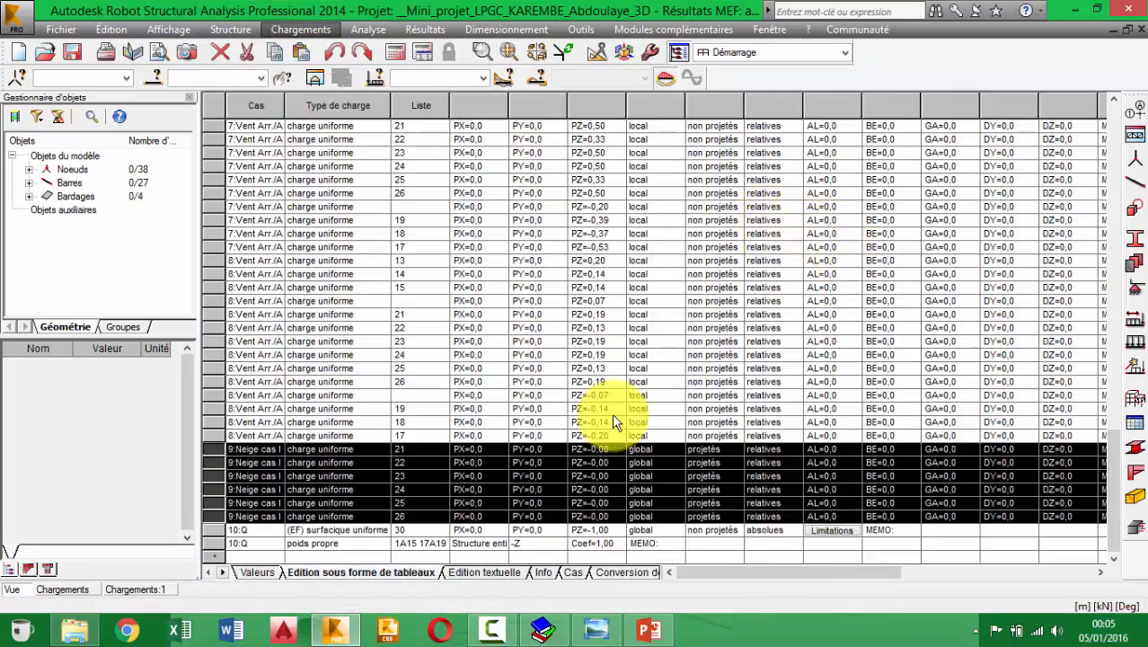
pyautogui.click(219, 545)
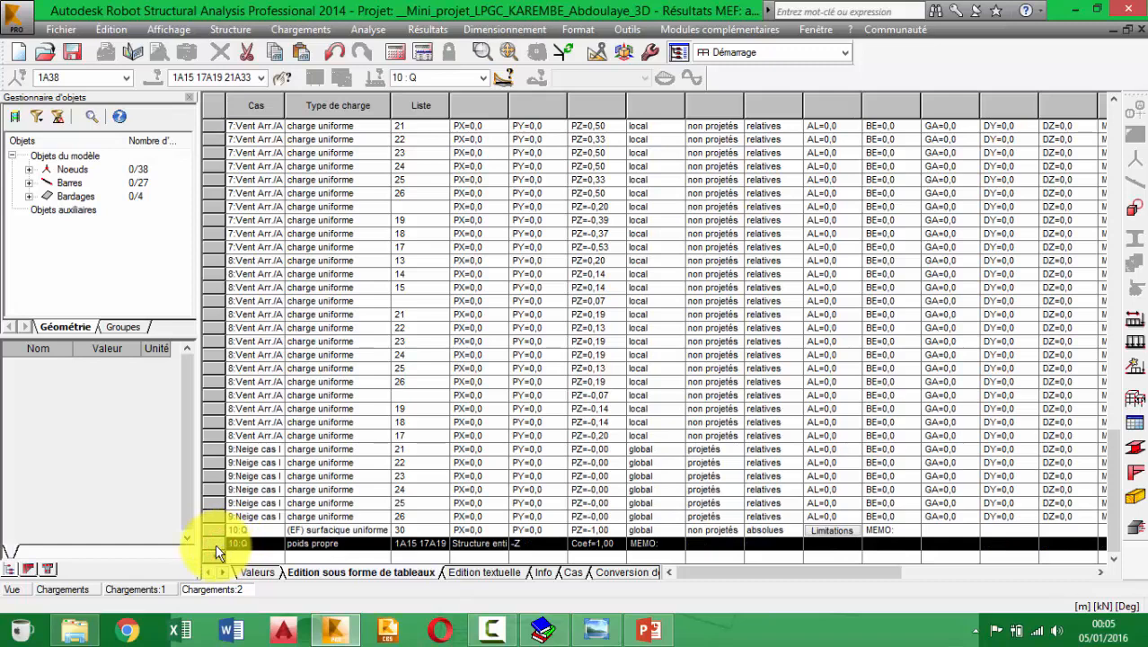
pyautogui.rightClick(216, 544)
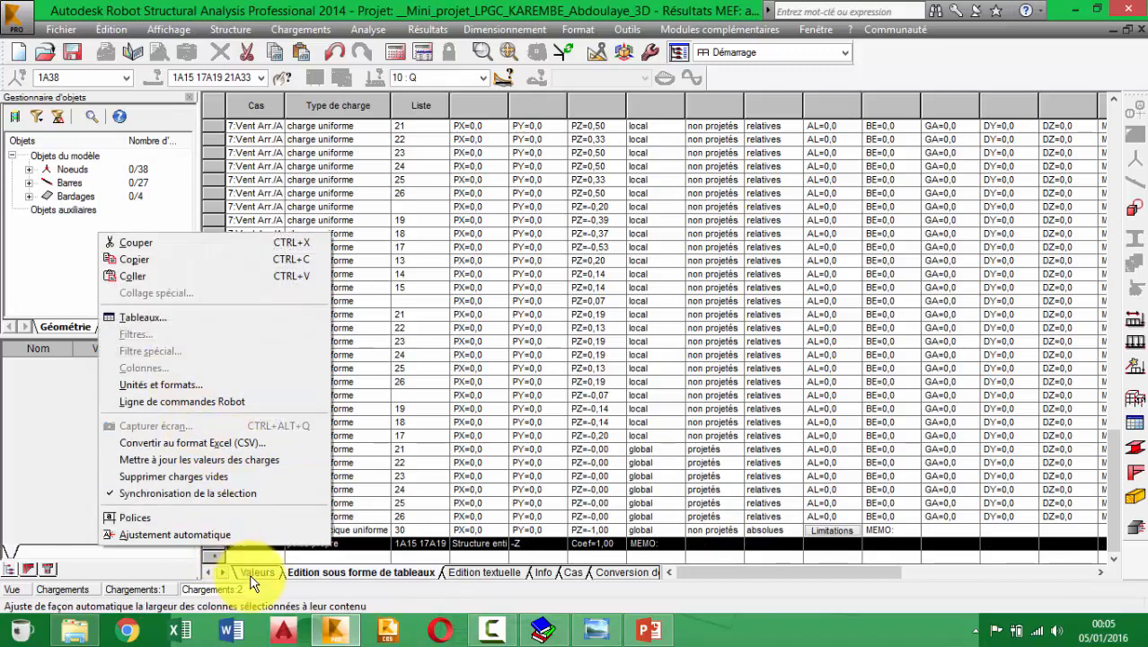
pyautogui.click(243, 548)
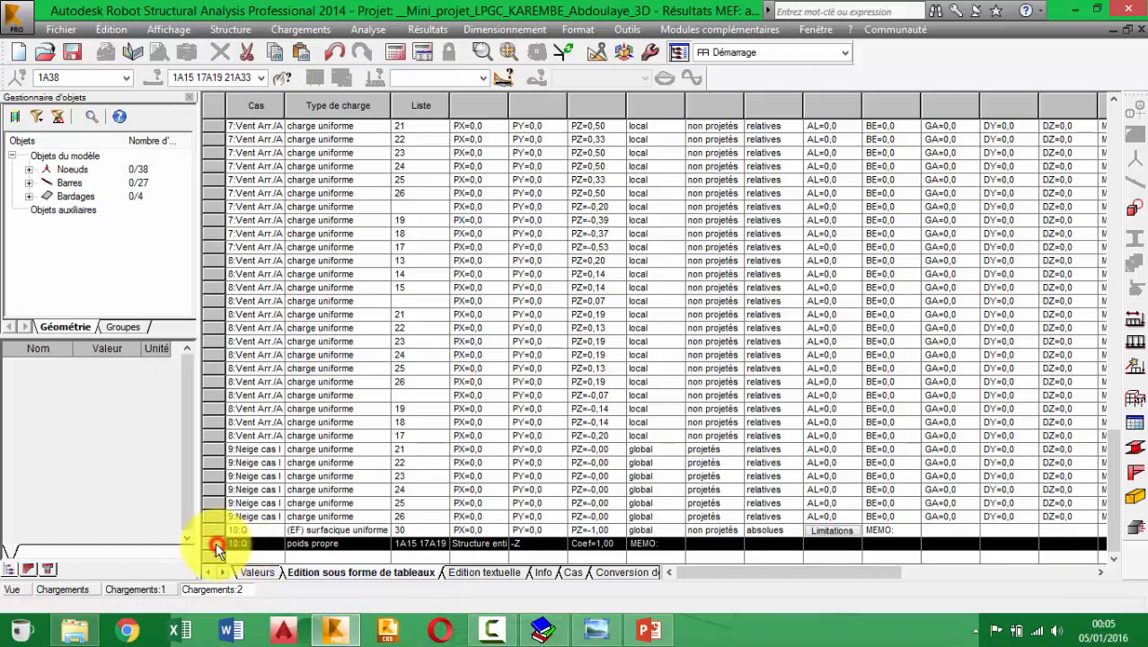
pyautogui.press('Delete')
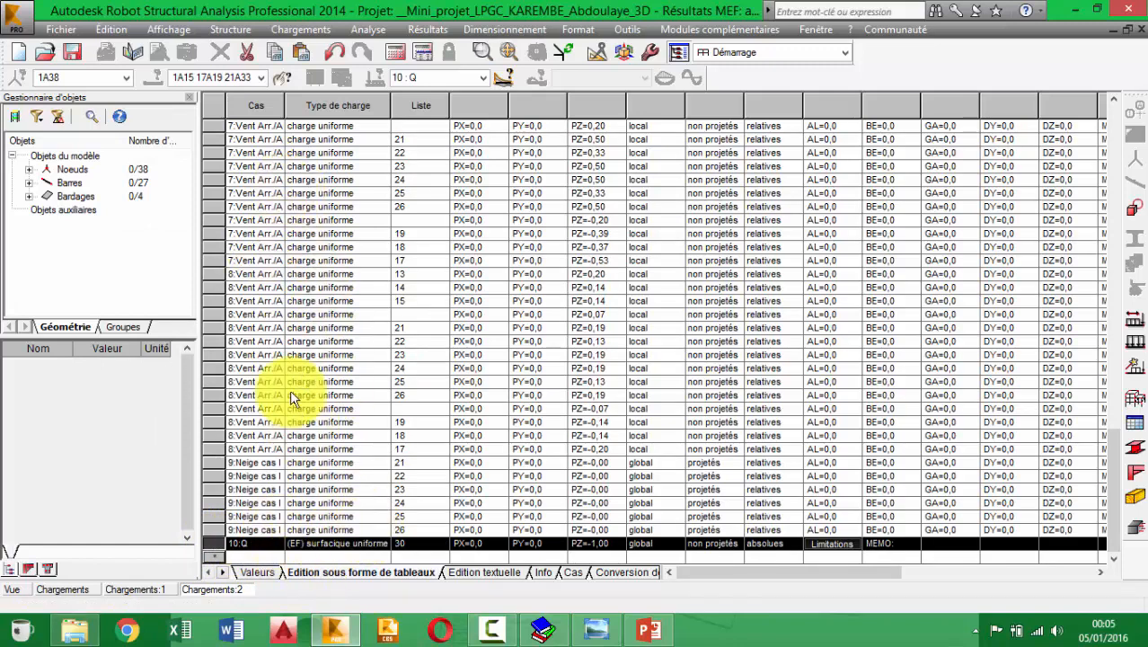
# Step: Return to the structure view and apply self-weight in the -Z direction to the entire structure in load case 10:Q
pyautogui.click(14, 590)
pyautogui.moveTo(857, 247); pyautogui.dragTo(823, 227, button='middle')
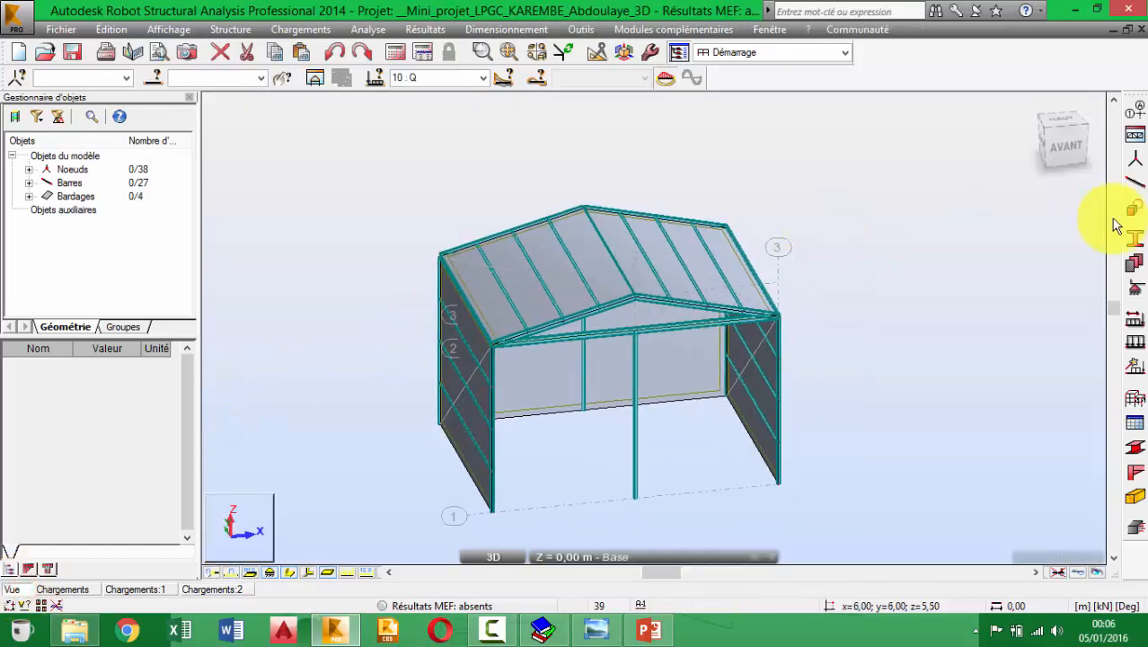
pyautogui.click(1135, 341)
pyautogui.click(1060, 165)
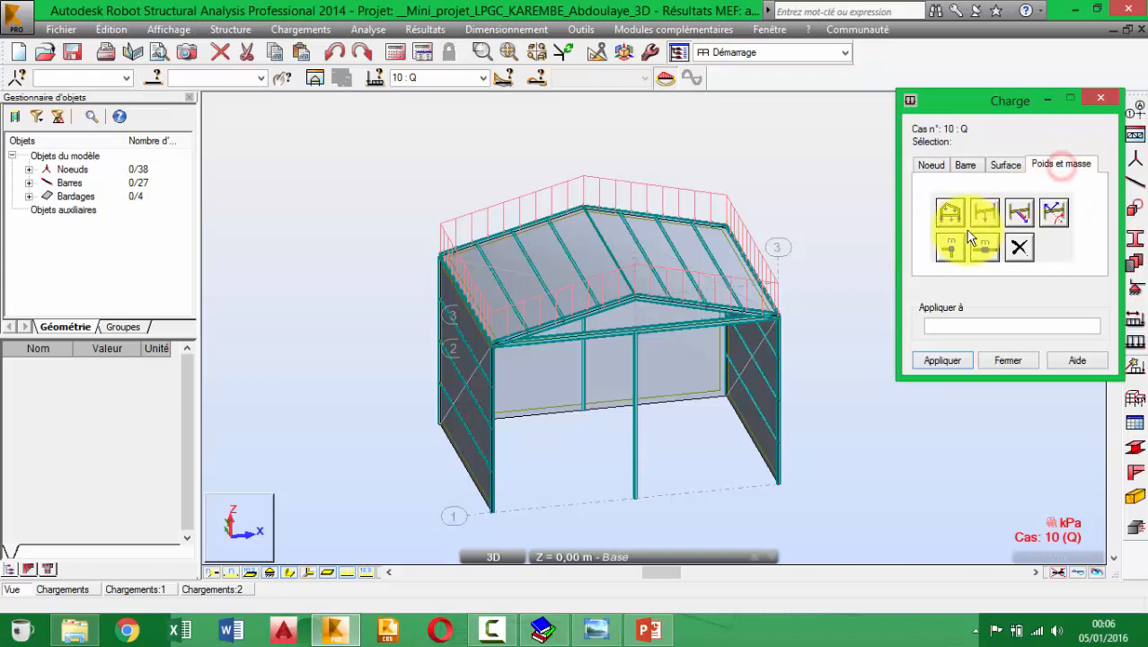
pyautogui.click(950, 213)
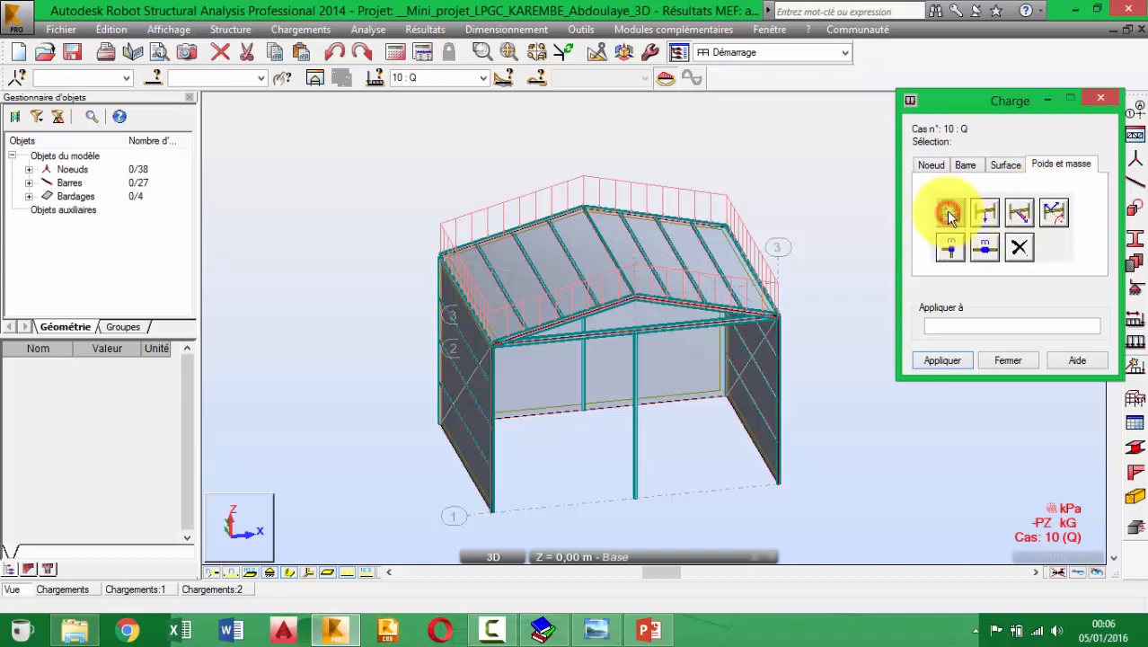
pyautogui.click(1007, 361)
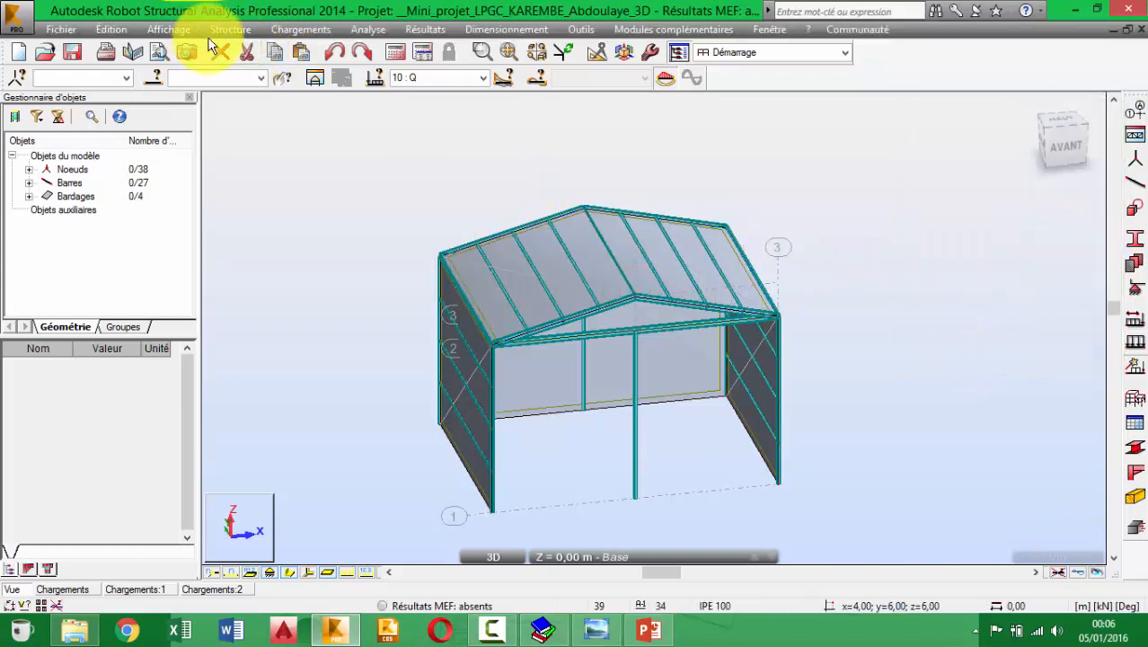
# Step: Open the loads table again and check the poids propre record of load case 10:Q
pyautogui.click(232, 33)
pyautogui.moveTo(301, 30)
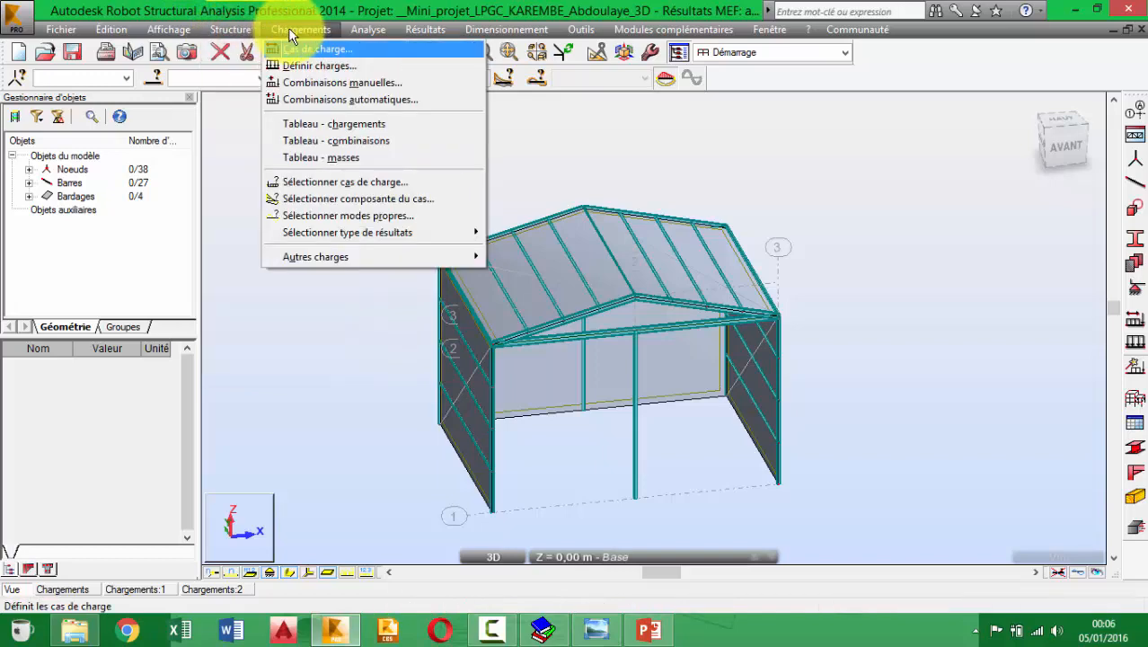
pyautogui.click(358, 123)
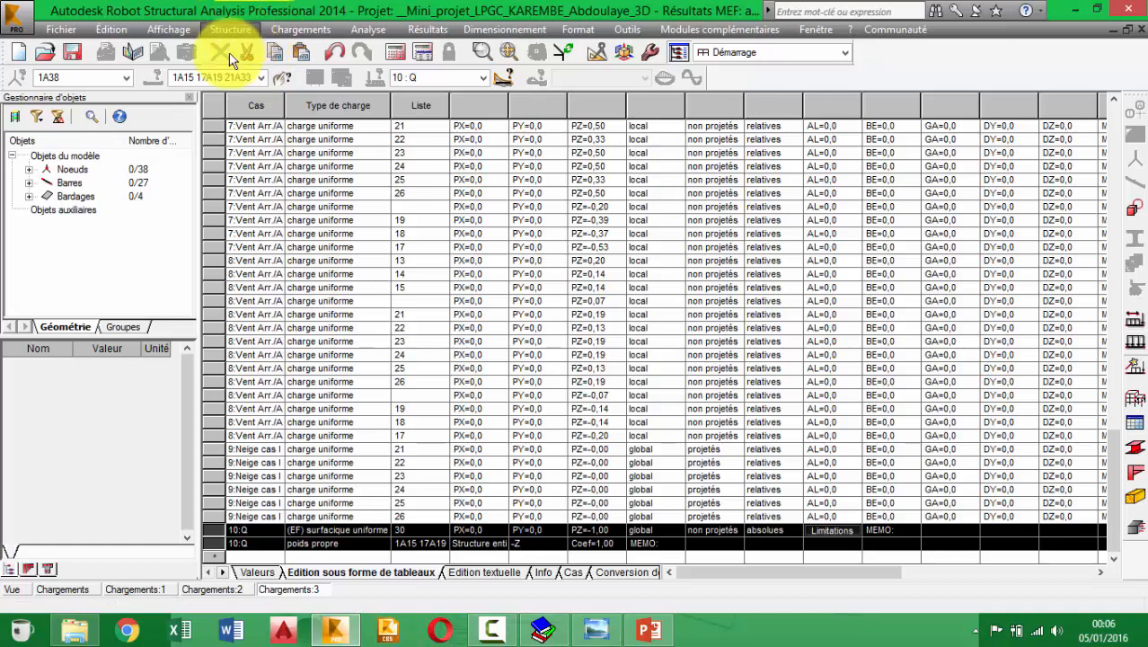
# Step: Return to the structure view and open the steel/aluminium design layout with its CM66 definitions
pyautogui.click(14, 589)
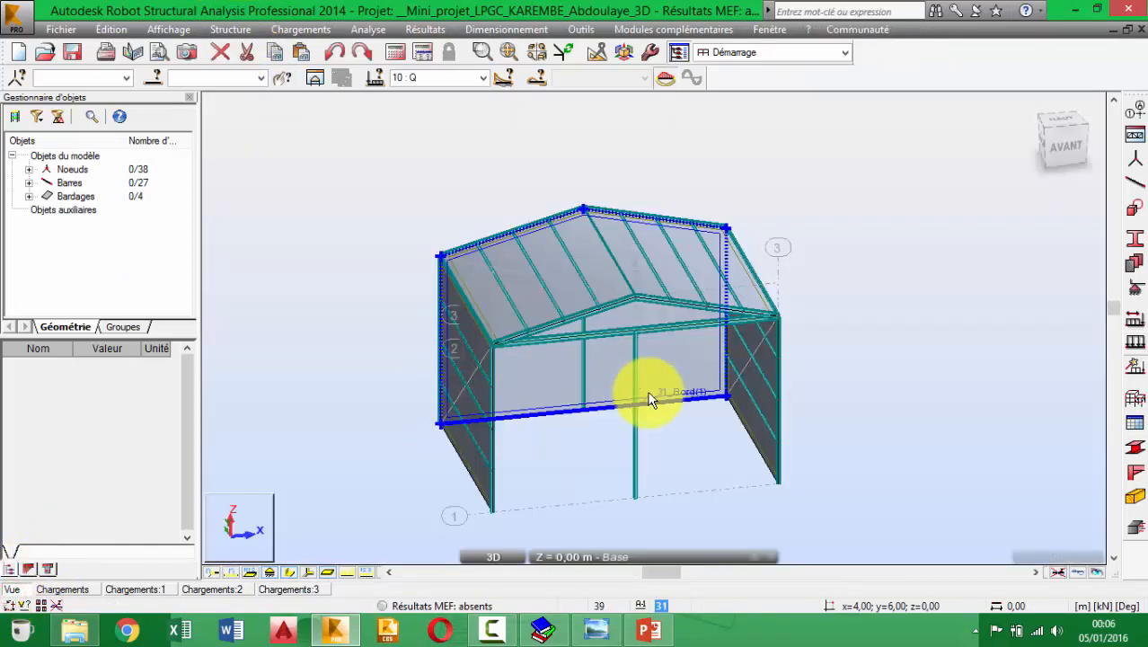
pyautogui.keyDown('shift'); pyautogui.moveTo(642, 353); pyautogui.dragTo(617, 347, button='middle'); pyautogui.keyUp('shift')
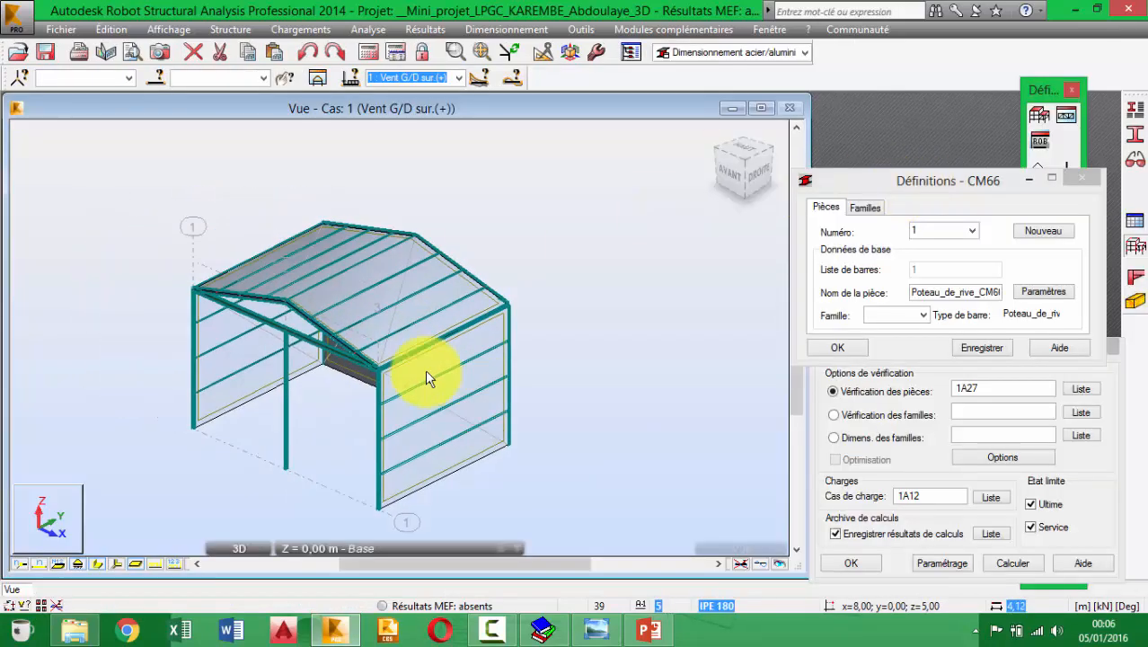
pyautogui.scroll(-2, 506, 371)
pyautogui.moveTo(505, 371); pyautogui.dragTo(492, 390, button='middle')
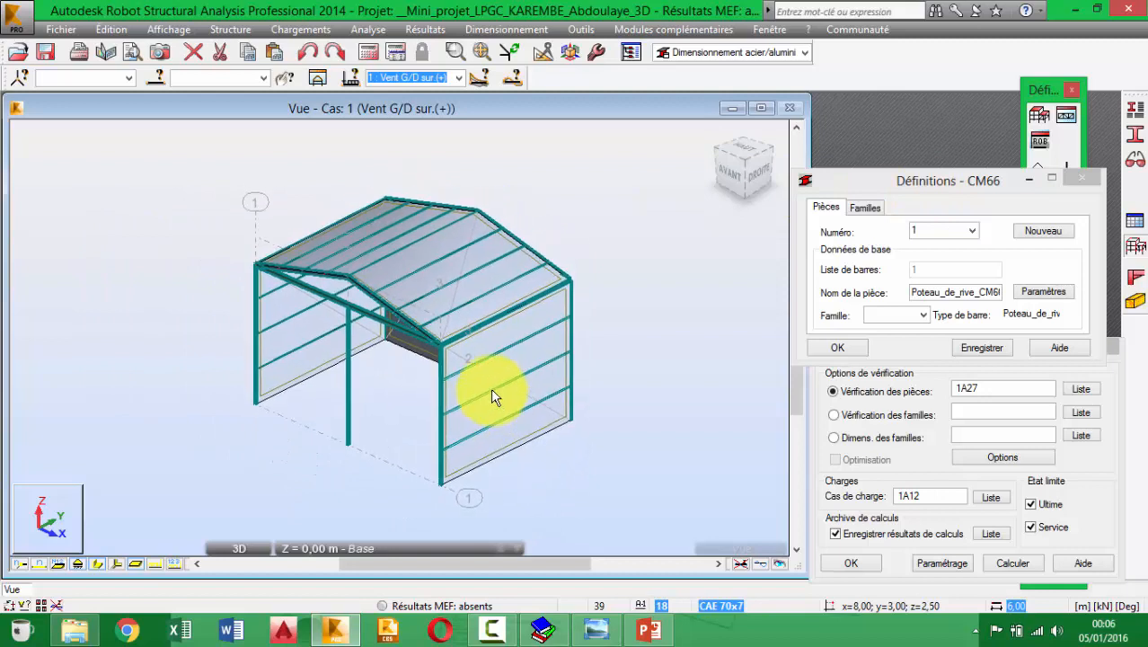
pyautogui.click(1038, 296)
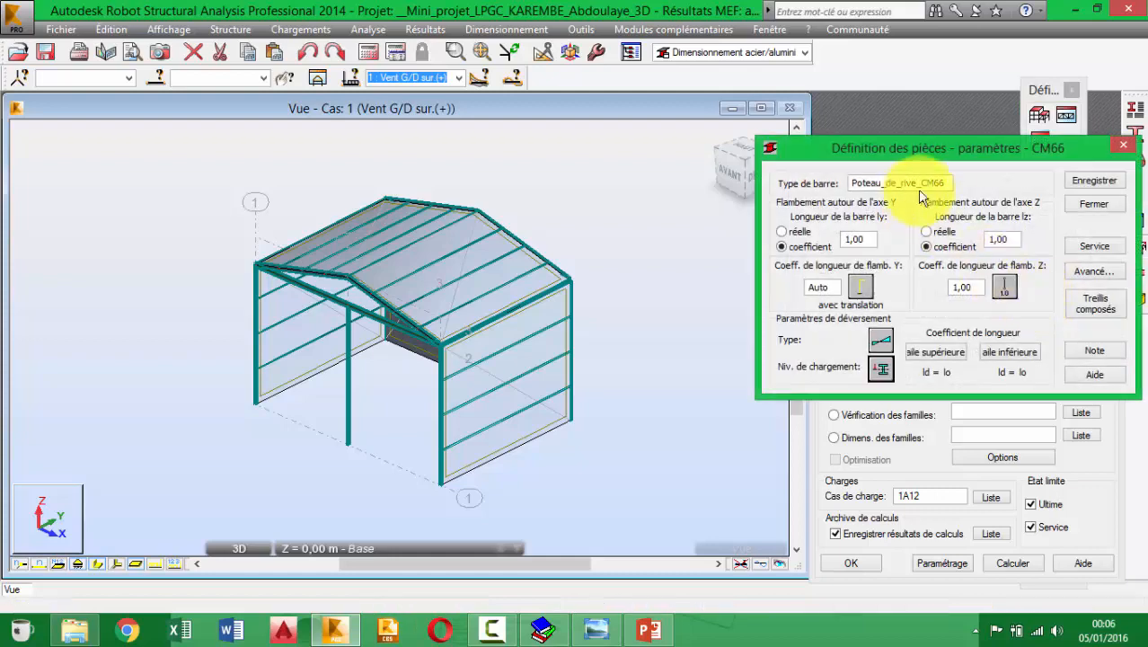
pyautogui.moveTo(943, 185); pyautogui.dragTo(910, 185)
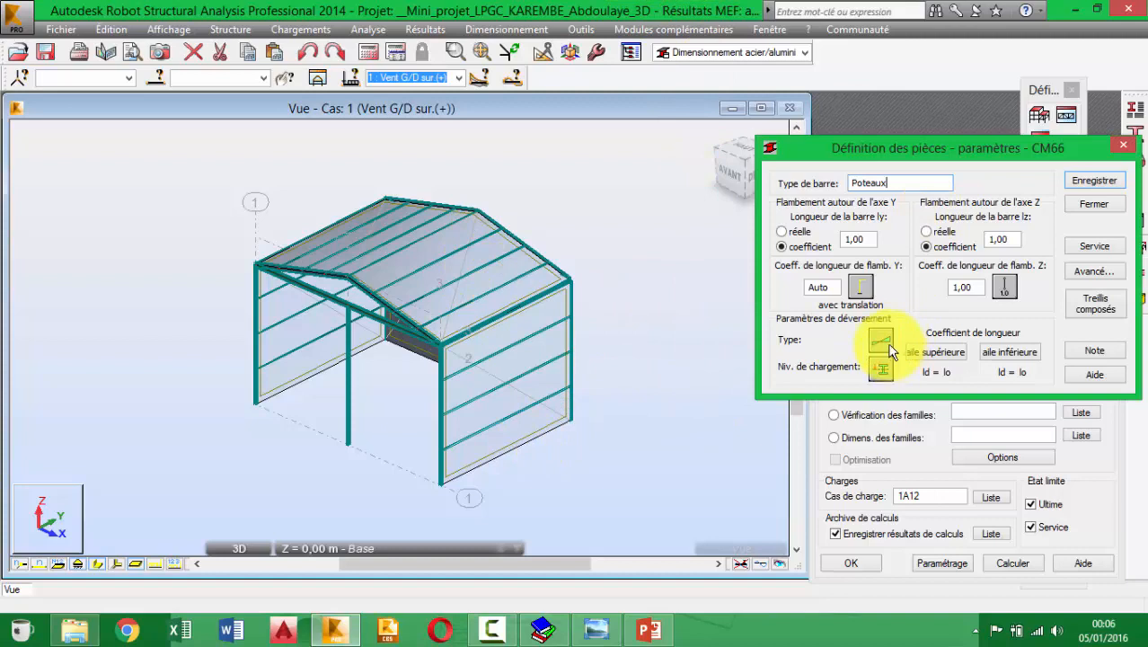
pyautogui.click(862, 285)
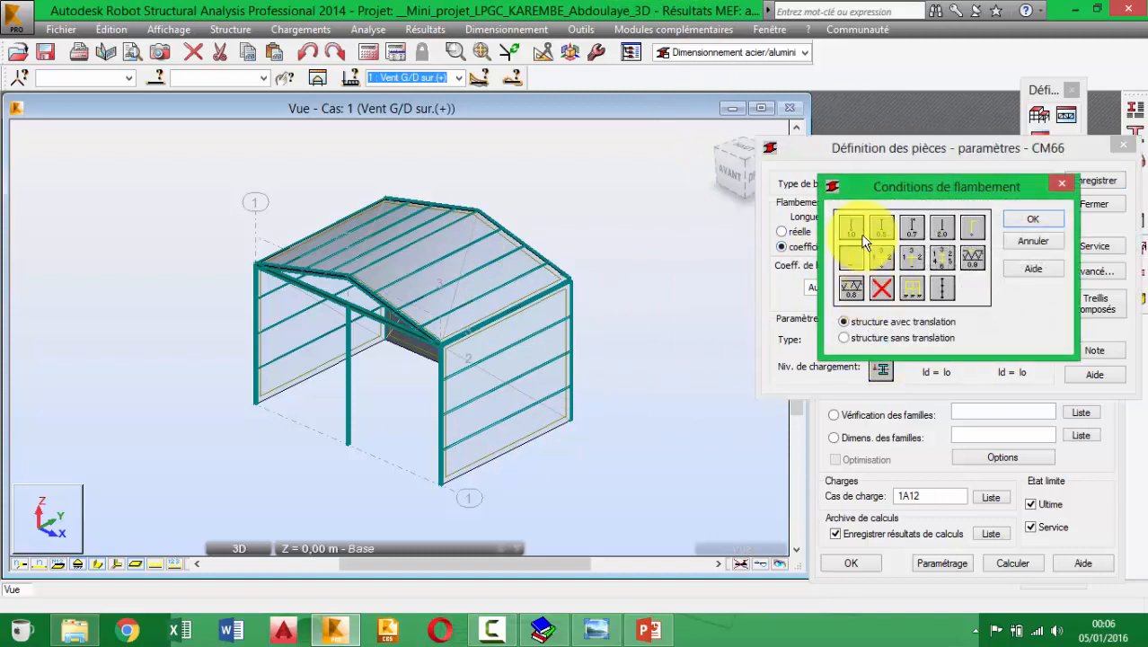
pyautogui.click(1062, 184)
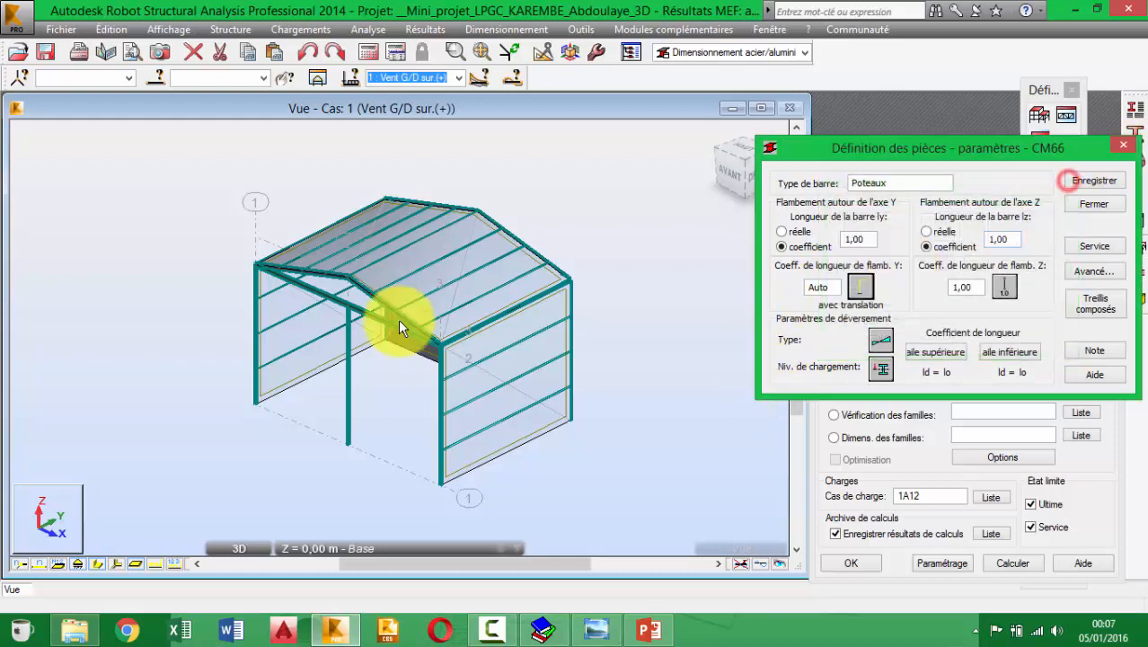
pyautogui.click(1122, 146)
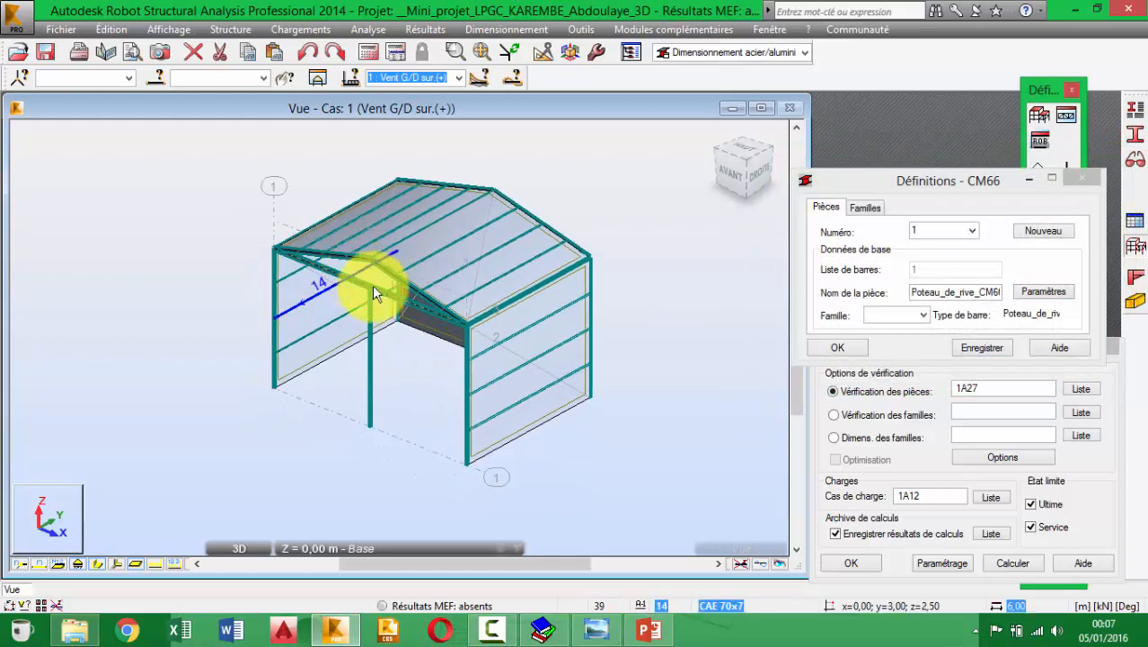
# Step: Show the hangar in front view and switch to the Appuis layout for defining supports
pyautogui.keyDown('shift'); pyautogui.moveTo(403, 299); pyautogui.dragTo(501, 223, button='middle'); pyautogui.keyUp('shift')
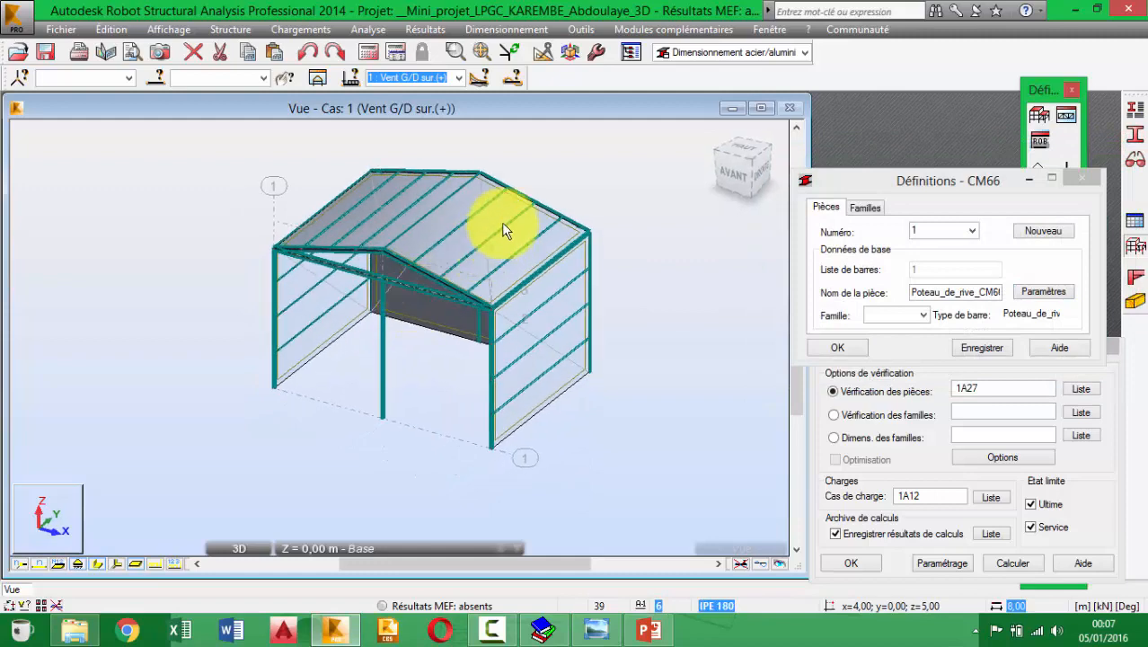
pyautogui.click(728, 183)
pyautogui.moveTo(250, 364); pyautogui.dragTo(636, 445)
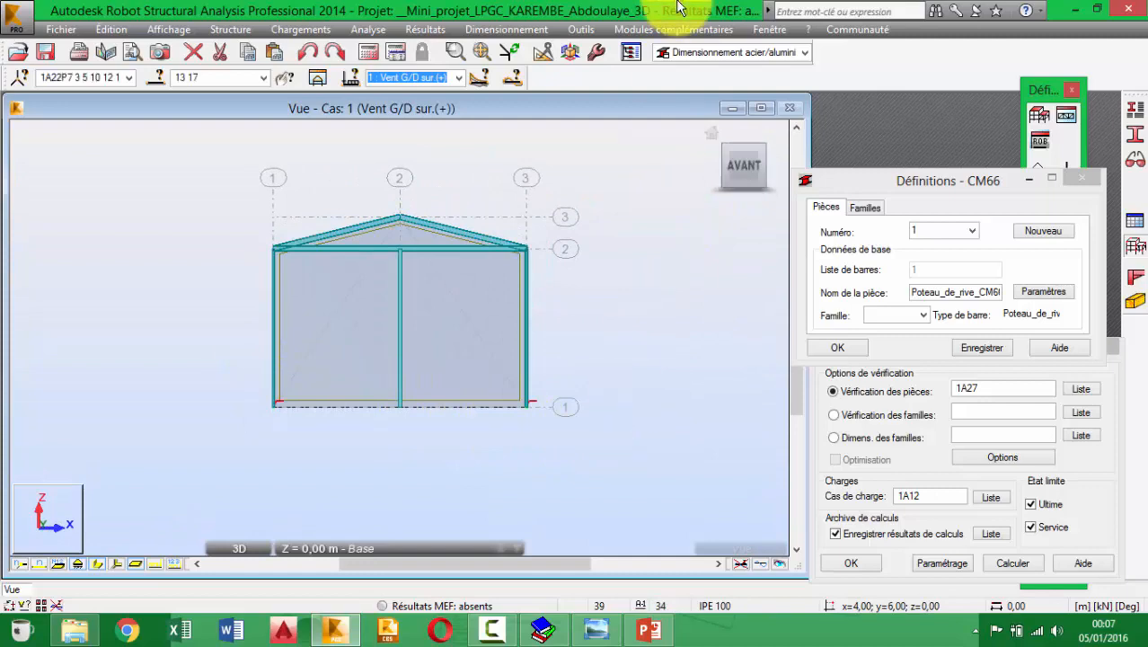
pyautogui.click(743, 54)
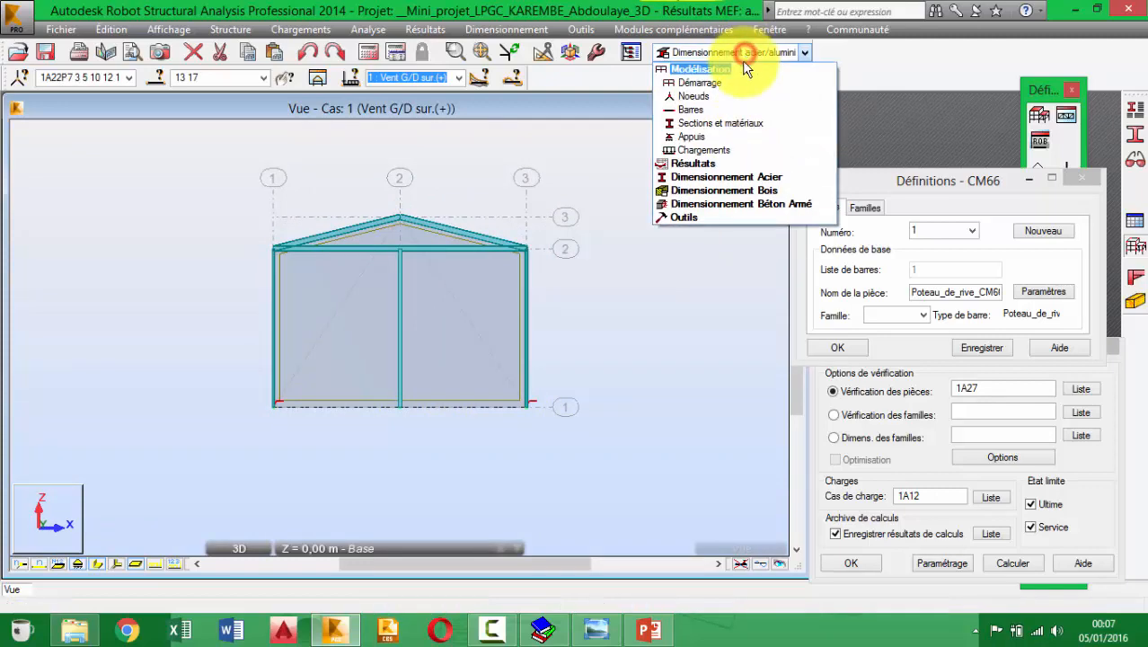
pyautogui.click(697, 138)
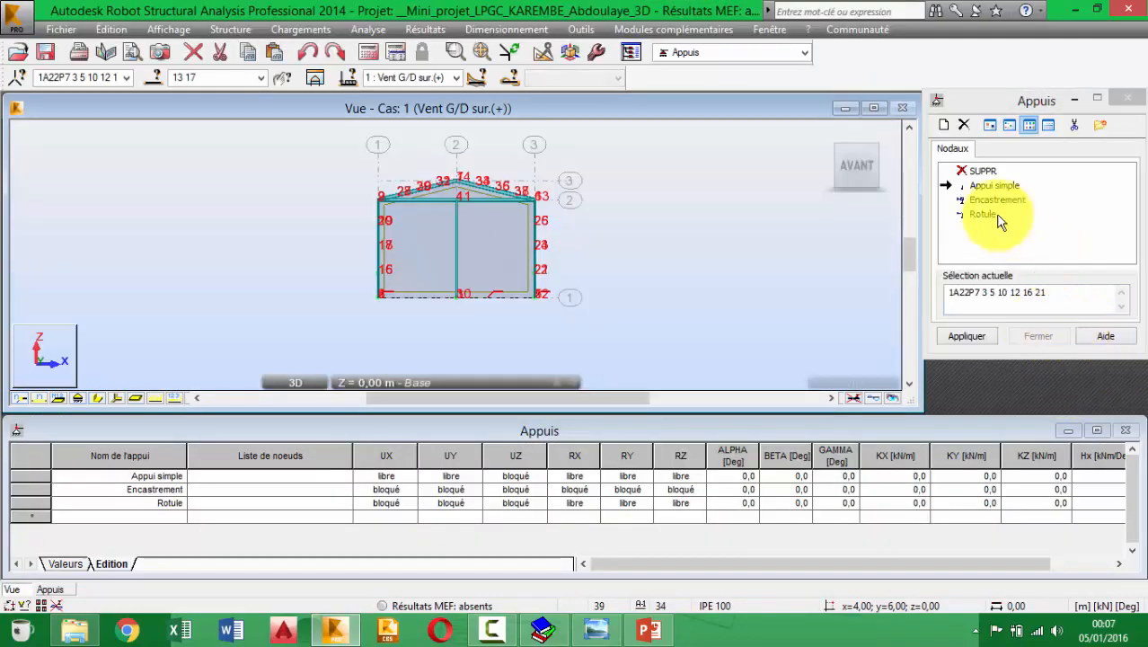
# Step: Assign the Encastrement support to the column base nodes 1, 3, 5, 8, 10 and 12
pyautogui.click(972, 199)
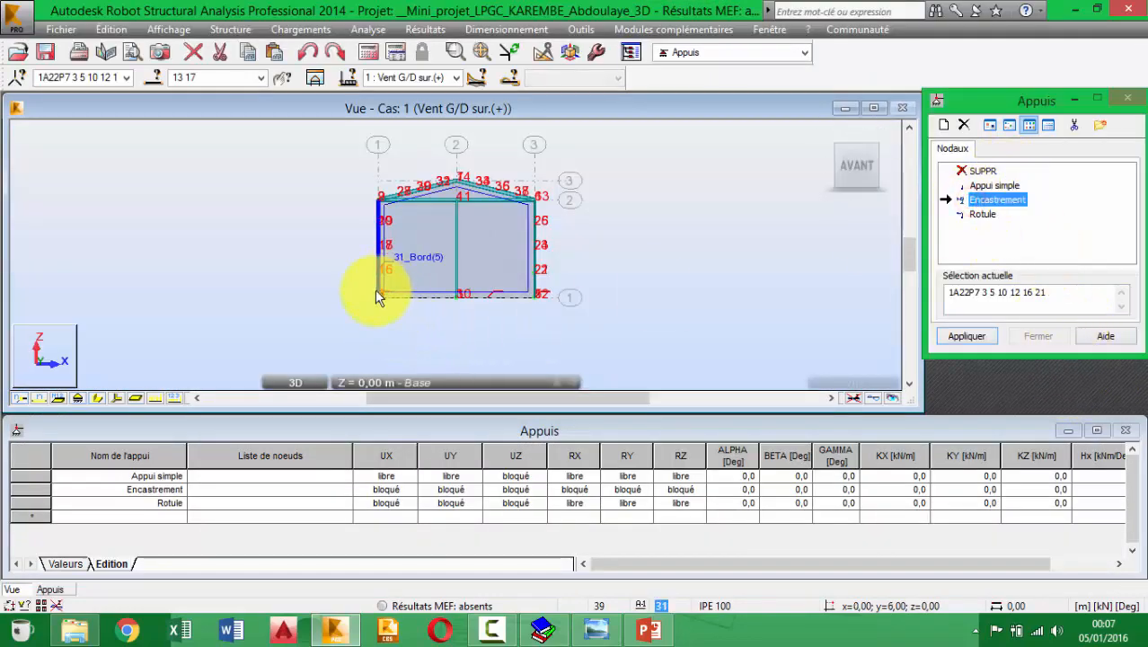
pyautogui.click(572, 323)
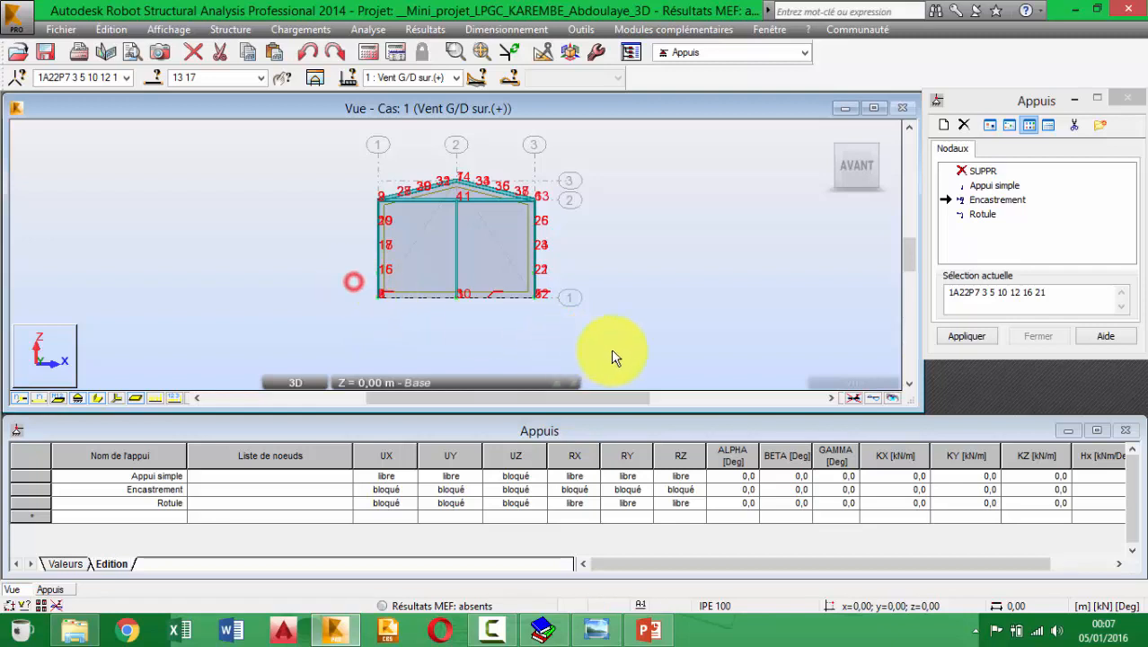
pyautogui.rightClick(411, 316)
pyautogui.click(360, 328)
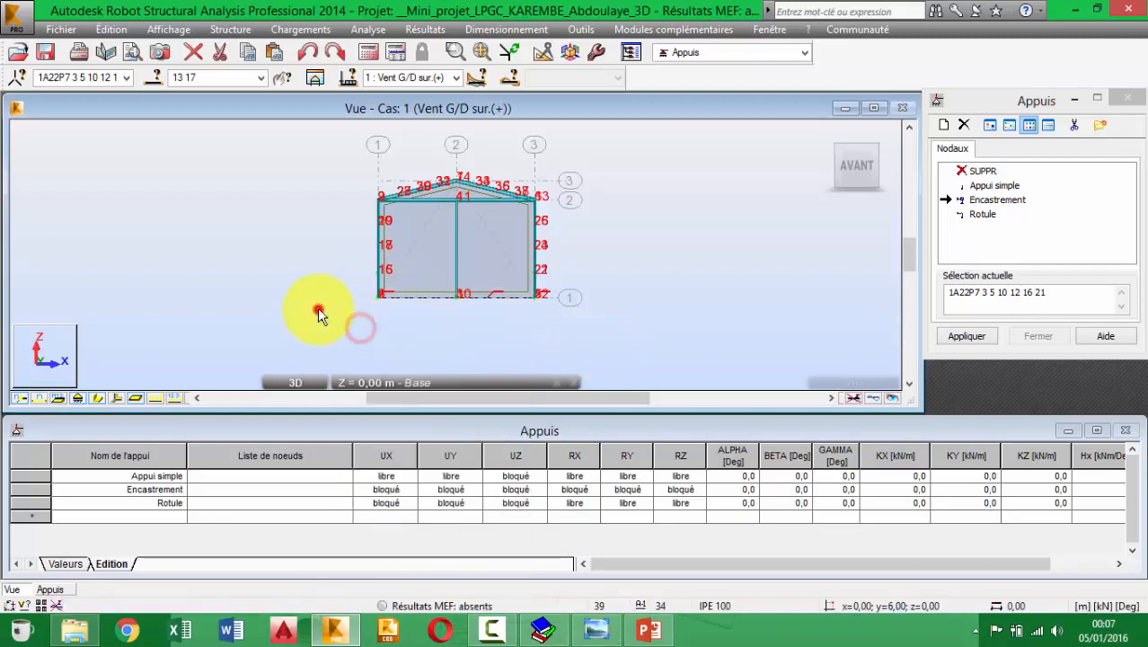
pyautogui.rightClick(325, 321)
pyautogui.click(319, 325)
pyautogui.click(342, 293)
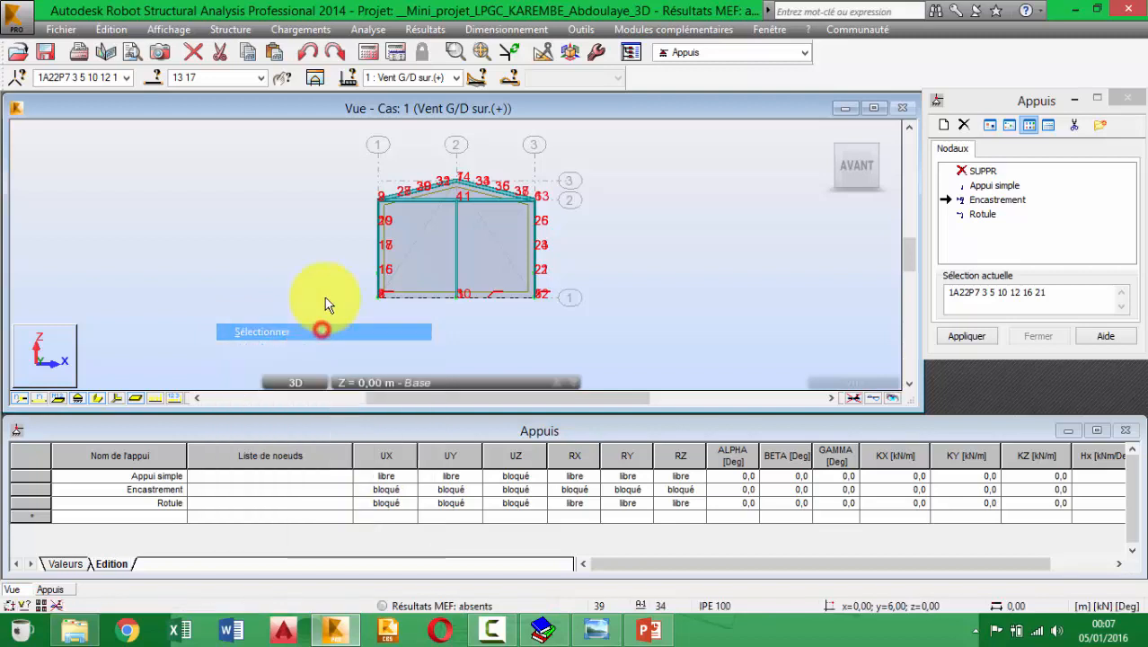
pyautogui.moveTo(328, 287); pyautogui.dragTo(638, 353)
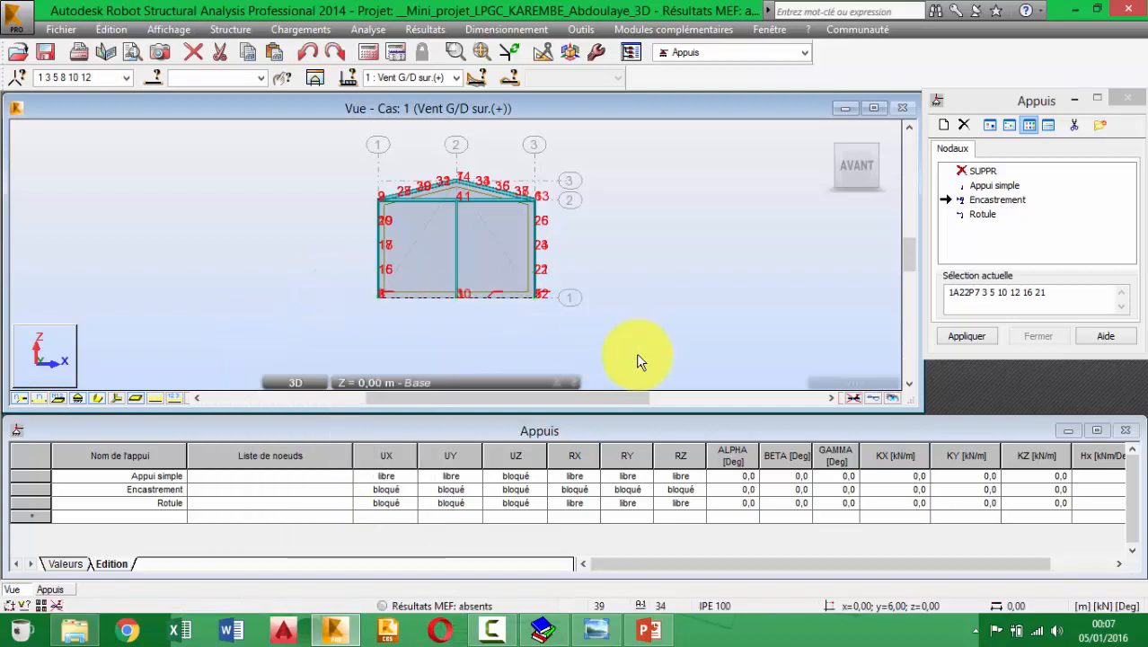
pyautogui.click(979, 202)
pyautogui.click(961, 334)
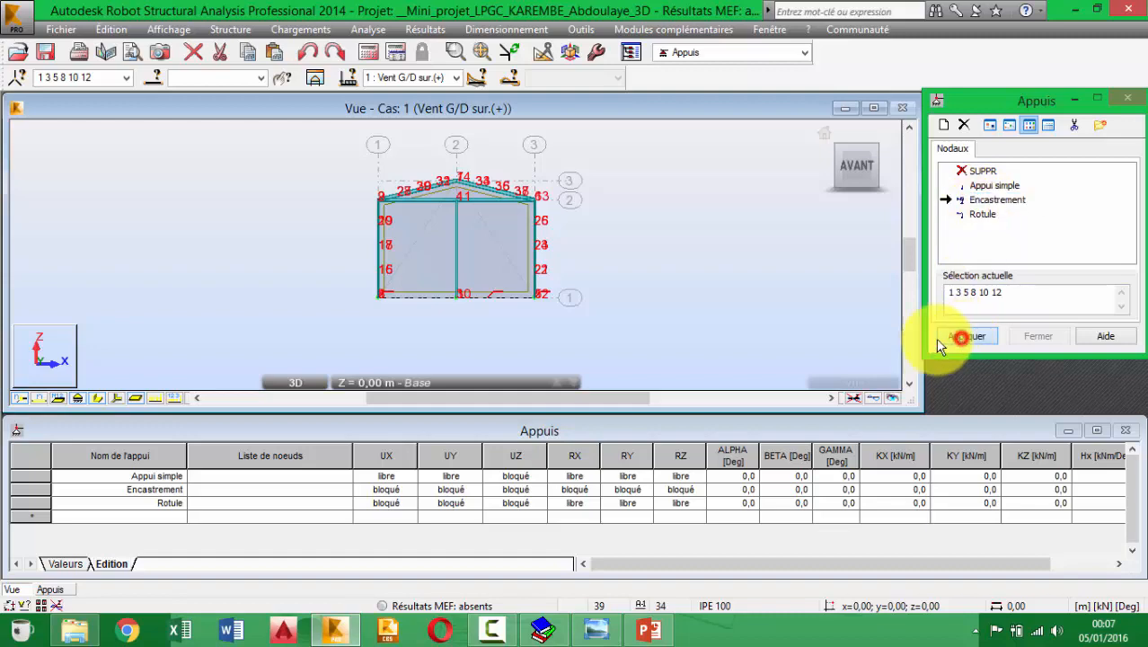
pyautogui.moveTo(506, 275); pyautogui.dragTo(464, 310, button='middle')
# Step: Switch from the supports layout back to the Dimensionnement Acier layout
pyautogui.click(796, 52)
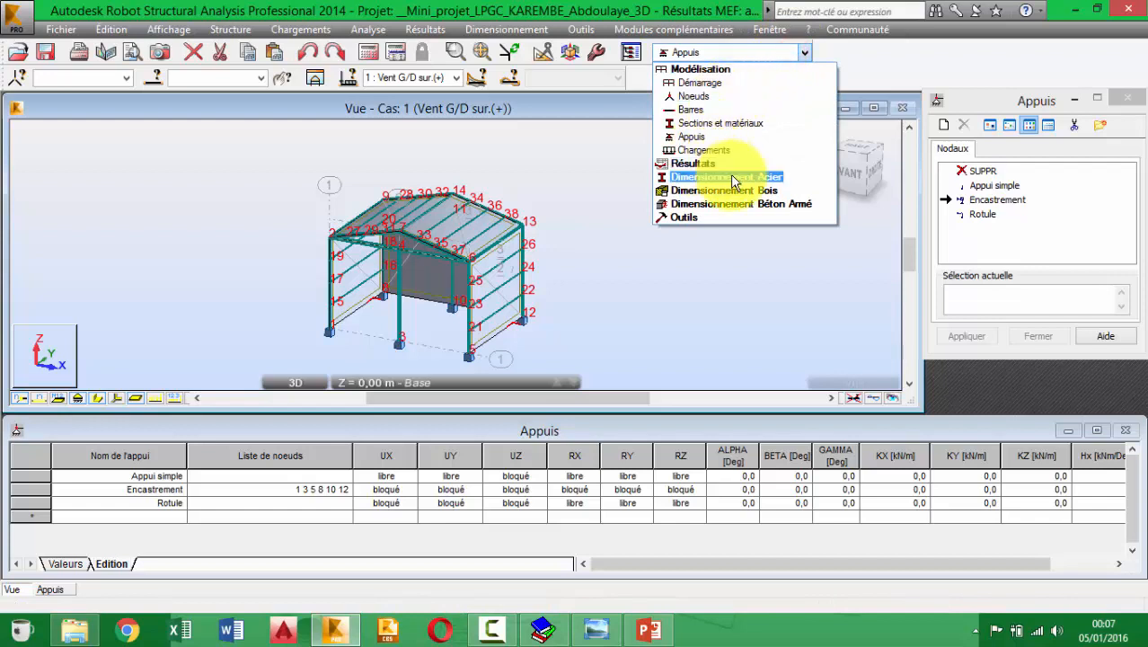
pyautogui.click(729, 178)
pyautogui.click(739, 98)
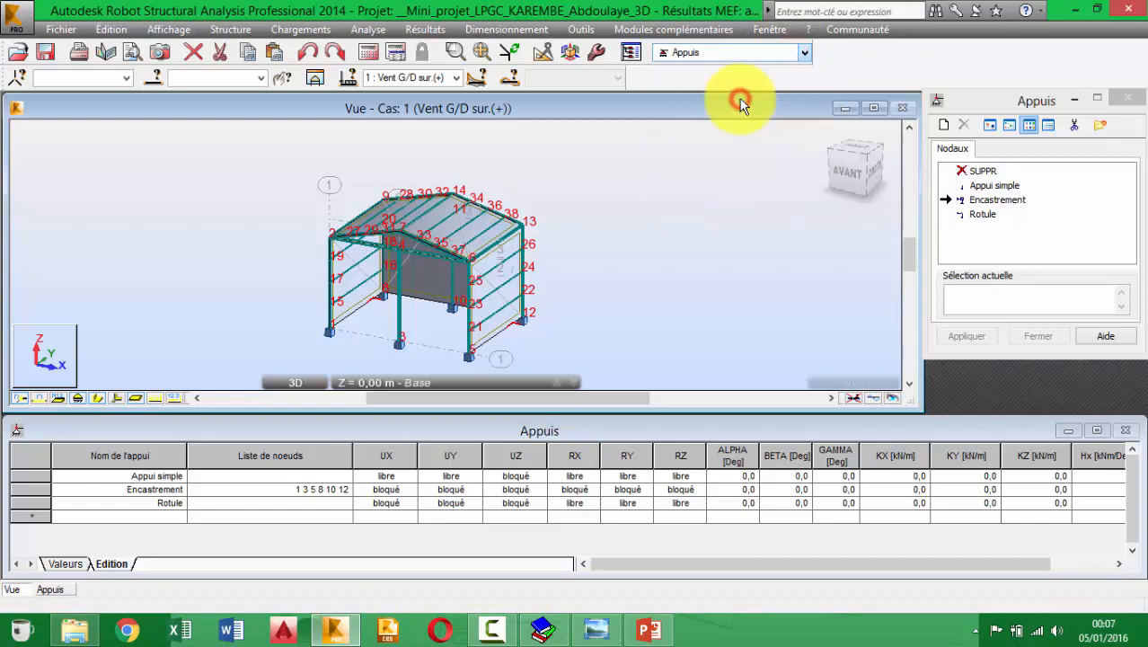
# Step: Start steel member design and rename the bar type in member 1's CM66 parameters as Poteaux
pyautogui.click(518, 27)
pyautogui.click(558, 45)
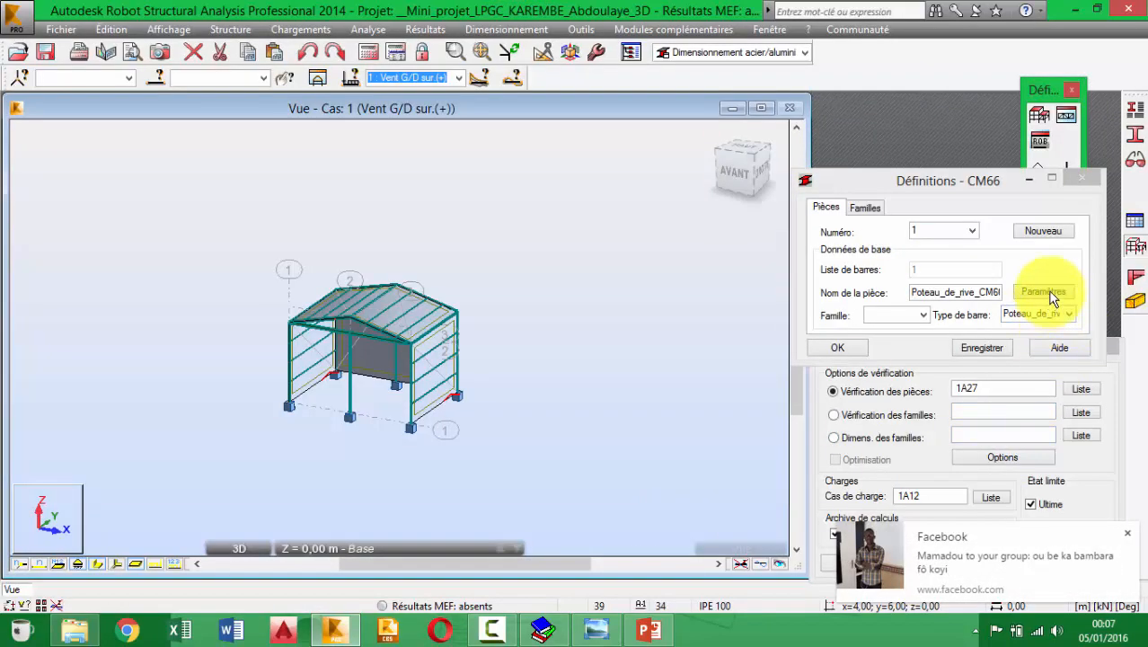
pyautogui.click(1047, 293)
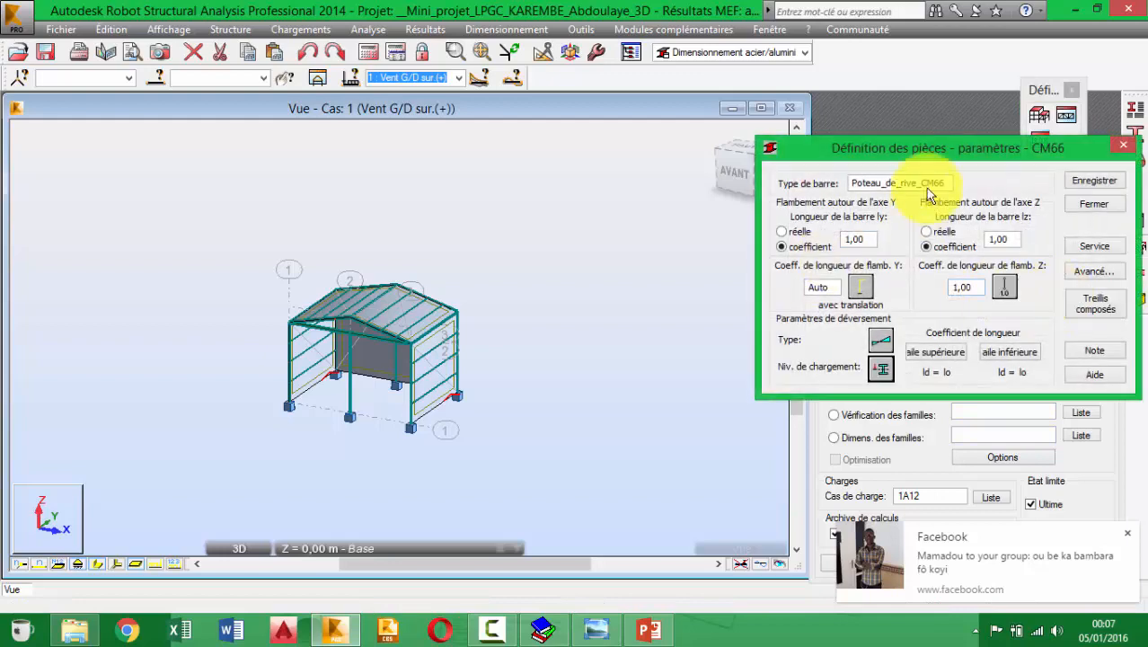
pyautogui.moveTo(886, 183); pyautogui.dragTo(991, 176)
pyautogui.write('x')
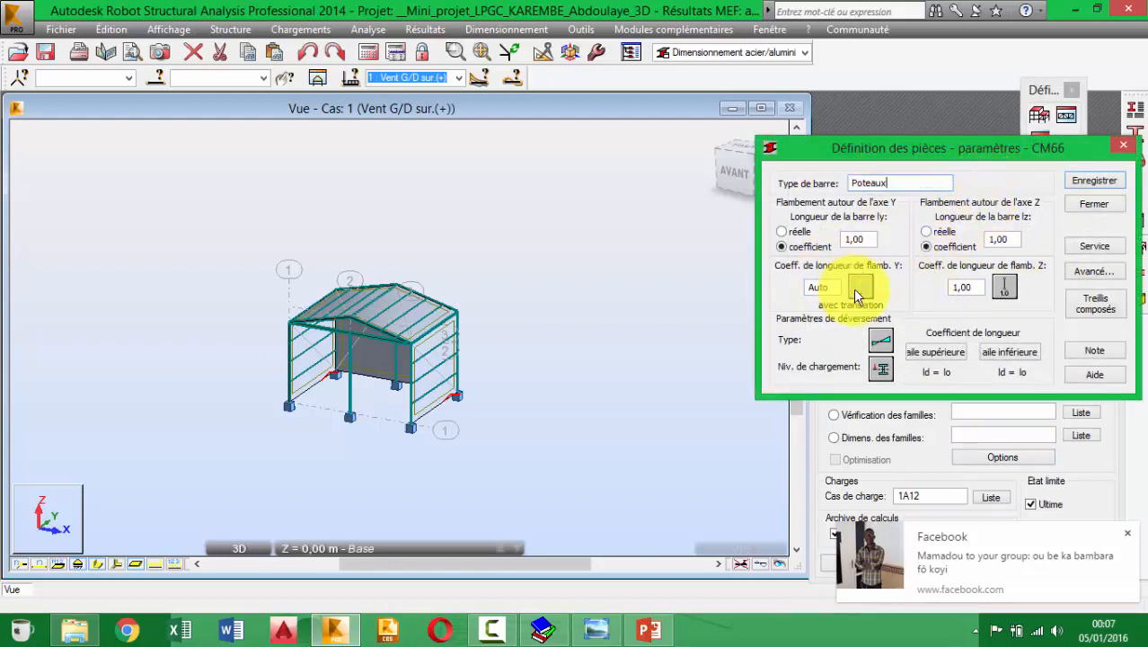
pyautogui.click(861, 287)
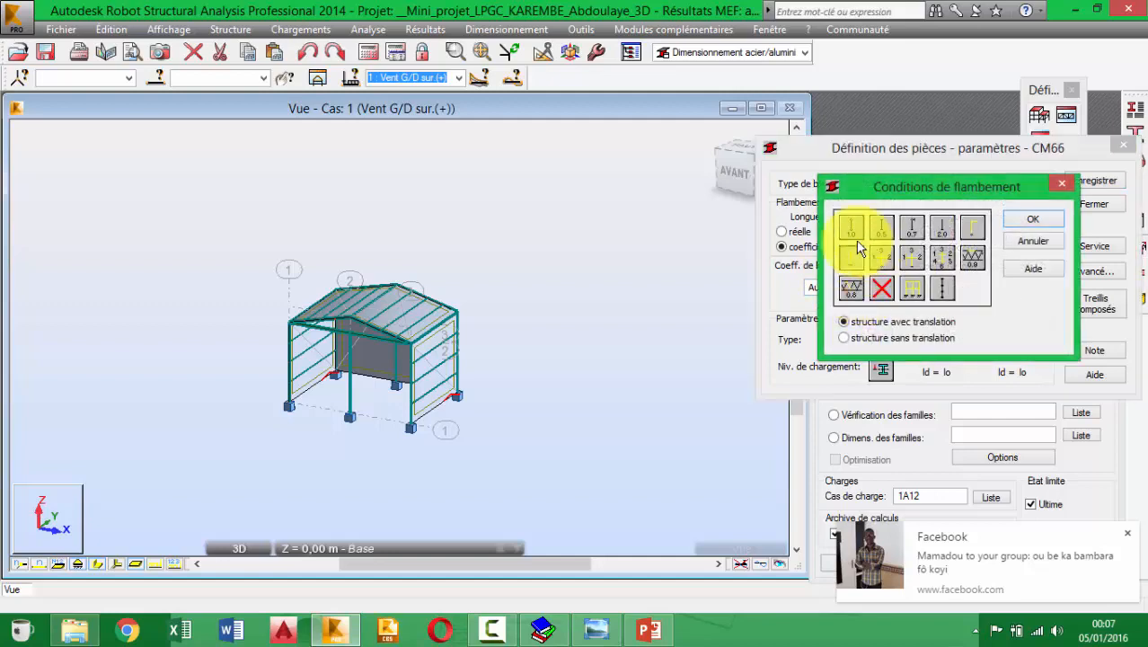
pyautogui.moveTo(943, 190); pyautogui.dragTo(942, 242)
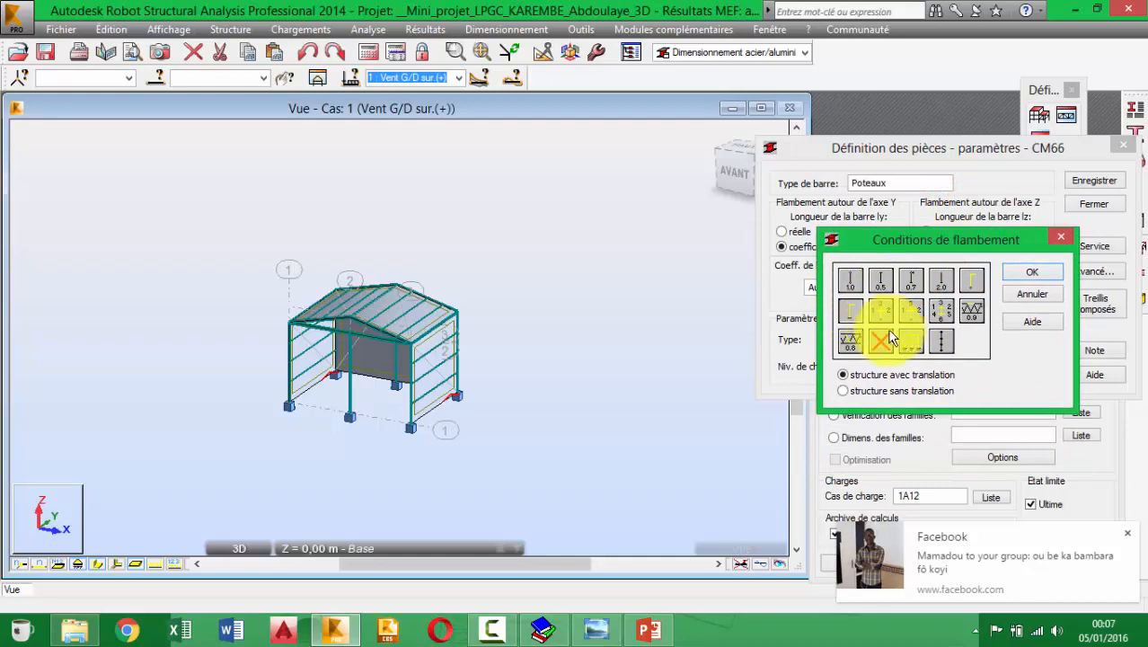
pyautogui.doubleClick(852, 313)
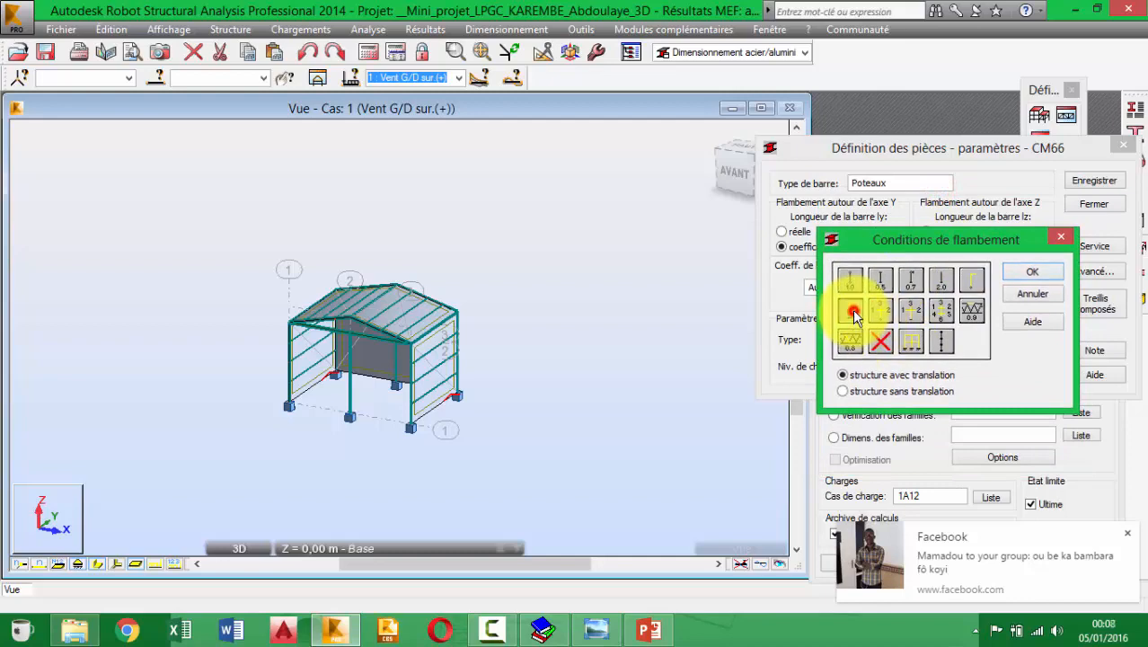
pyautogui.moveTo(545, 240); pyautogui.dragTo(817, 220)
pyautogui.moveTo(730, 213); pyautogui.dragTo(811, 208)
pyautogui.moveTo(552, 367); pyautogui.dragTo(554, 310, button='middle')
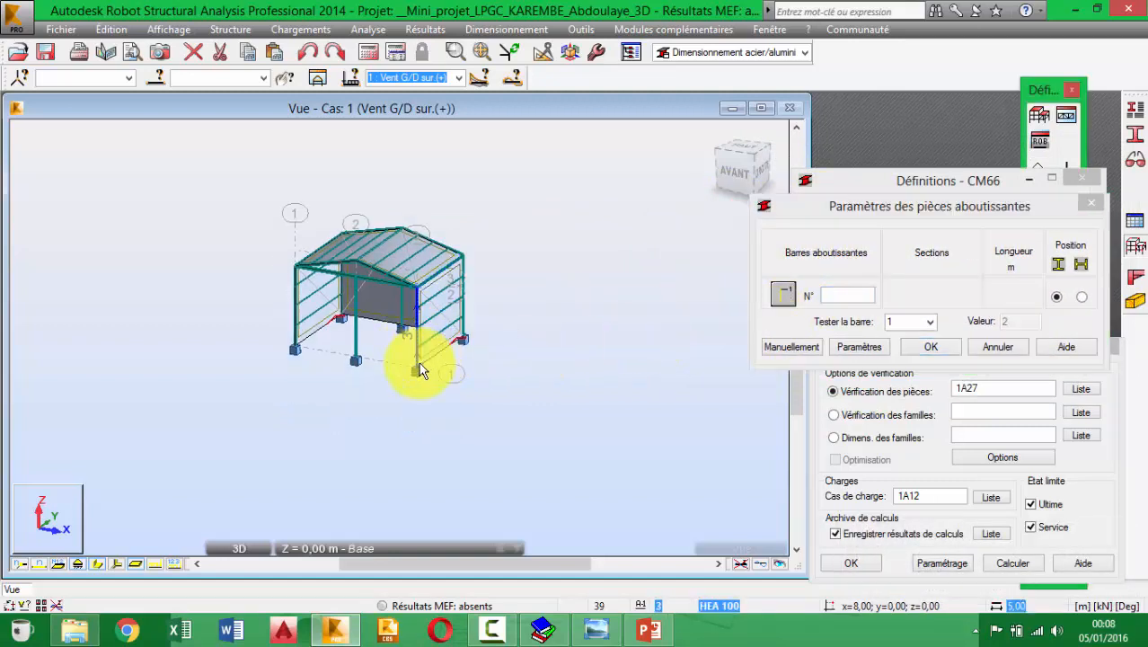
pyautogui.scroll(4, 412, 368)
pyautogui.moveTo(456, 341); pyautogui.dragTo(467, 400, button='middle')
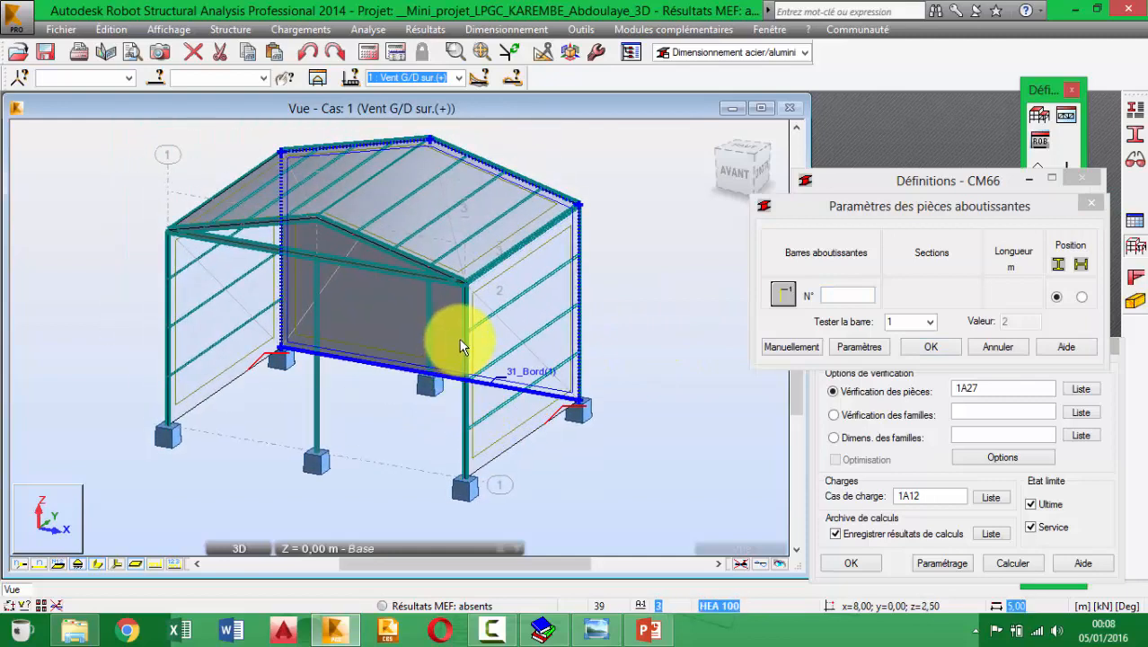
pyautogui.scroll(4, 464, 305)
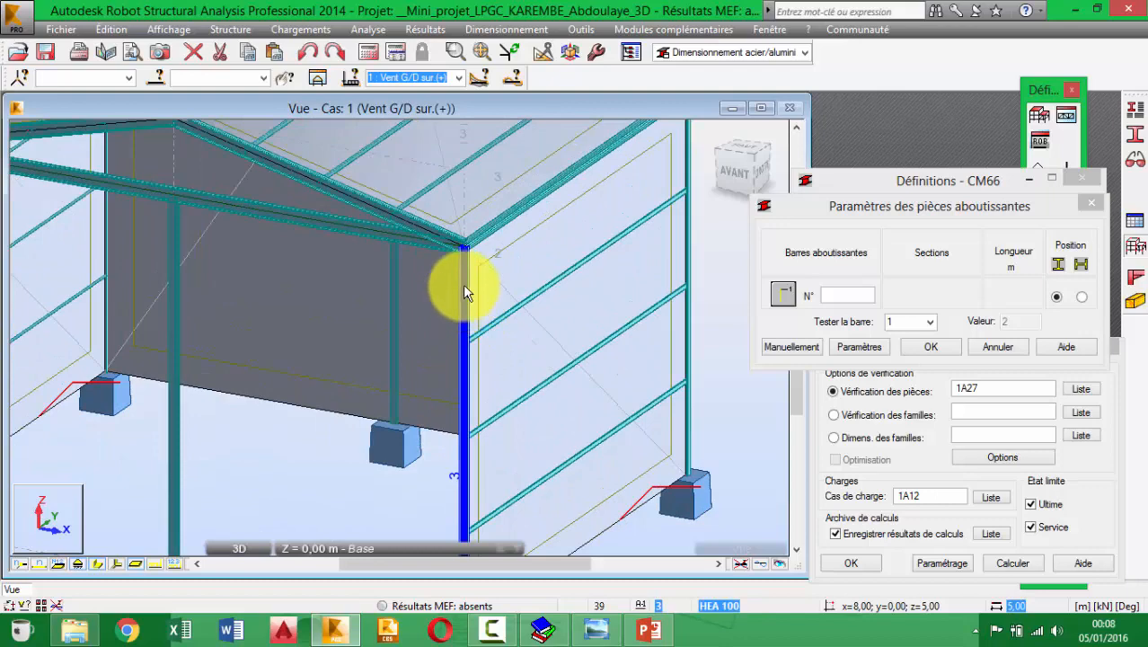
pyautogui.moveTo(469, 270); pyautogui.dragTo(448, 351, button='middle')
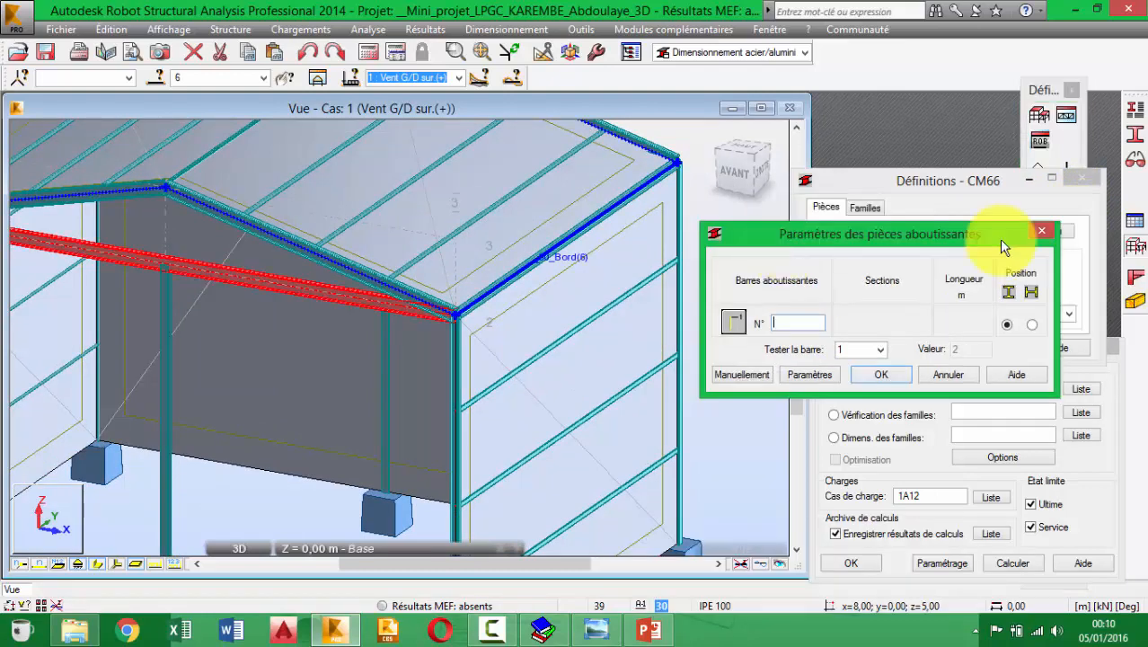
pyautogui.moveTo(934, 235); pyautogui.dragTo(961, 242)
pyautogui.moveTo(550, 367); pyautogui.dragTo(468, 291, button='middle')
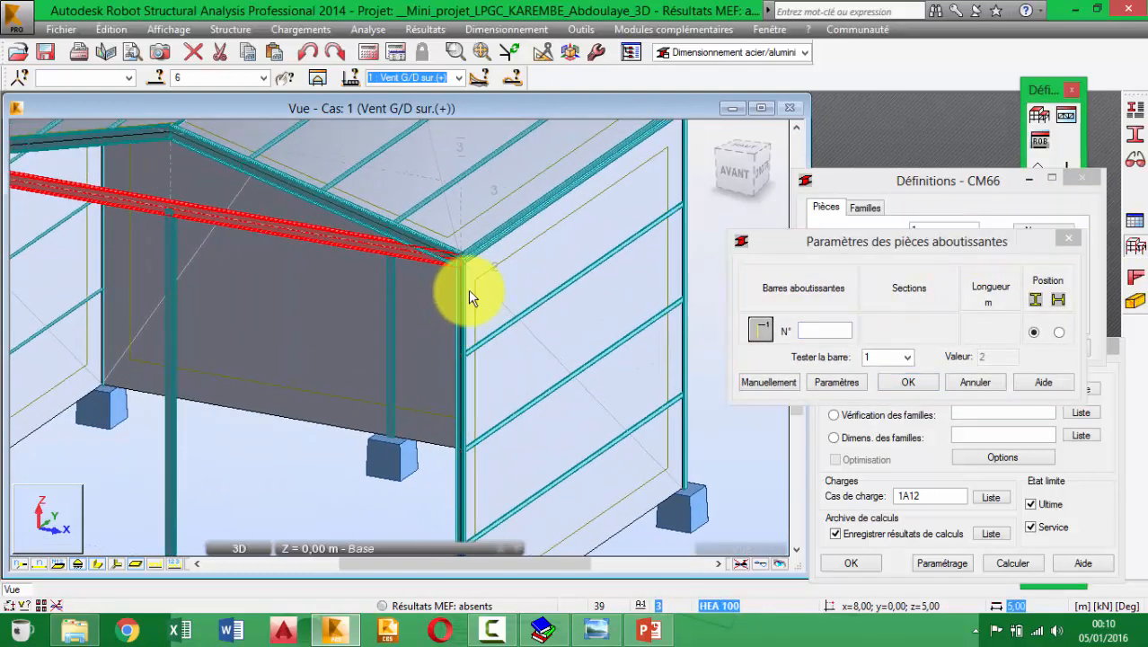
pyautogui.scroll(2, 468, 288)
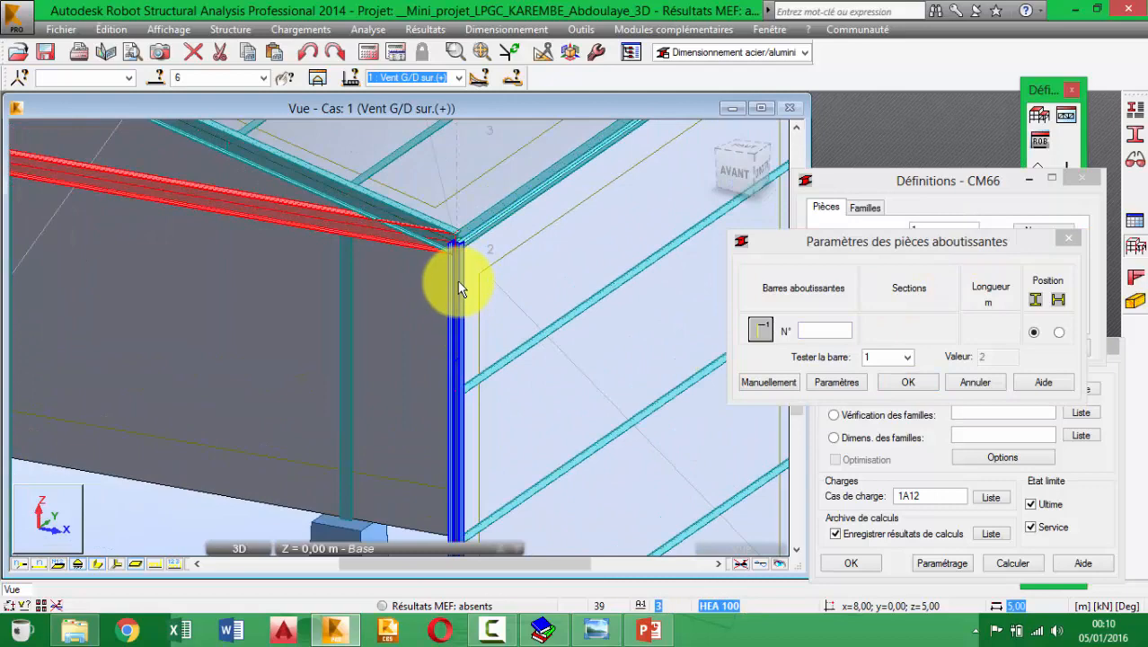
pyautogui.click(457, 282)
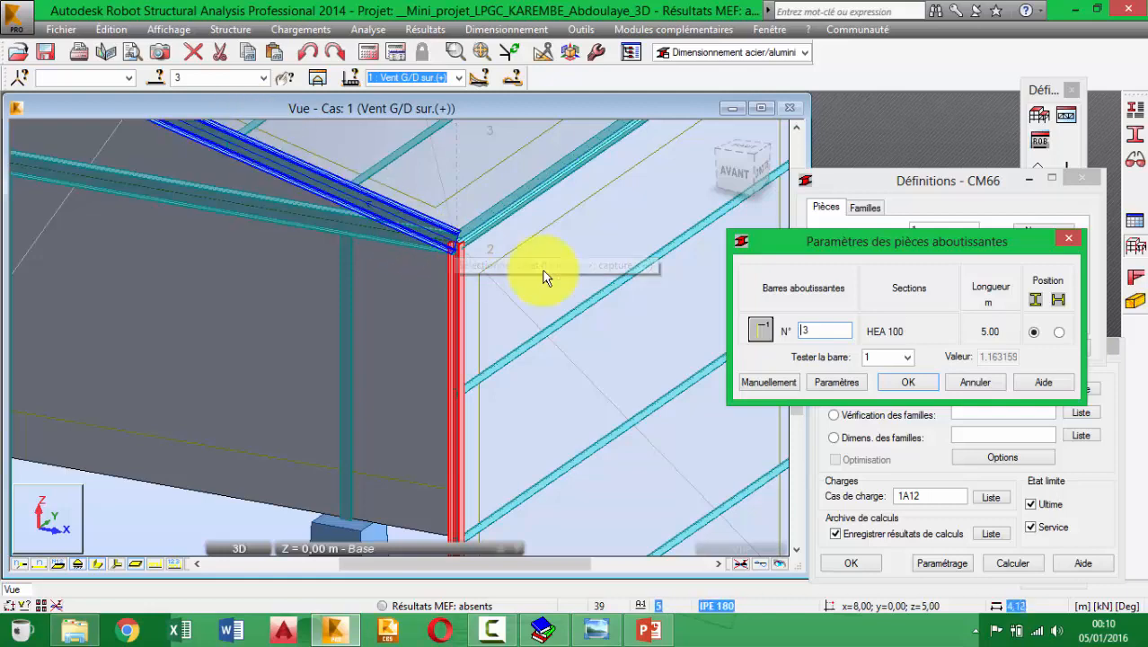
pyautogui.click(1067, 239)
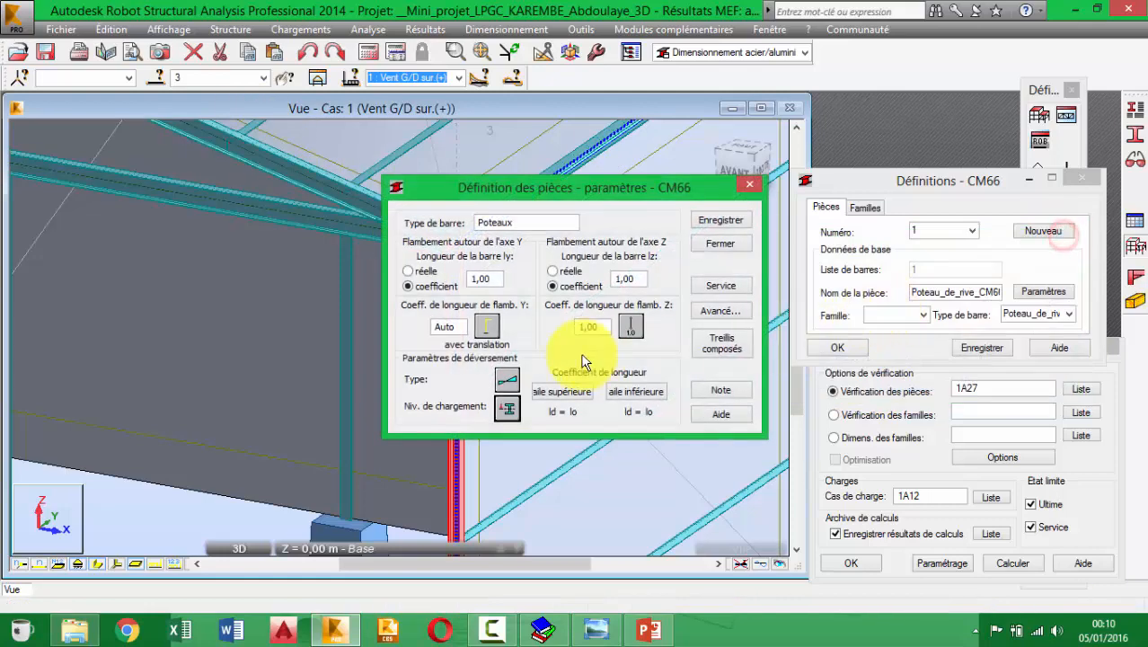
# Step: Set the Y-axis buckling condition of Poteaux to the three-adjoining-bar type, assigning bars 32, 5 and 6
pyautogui.click(486, 325)
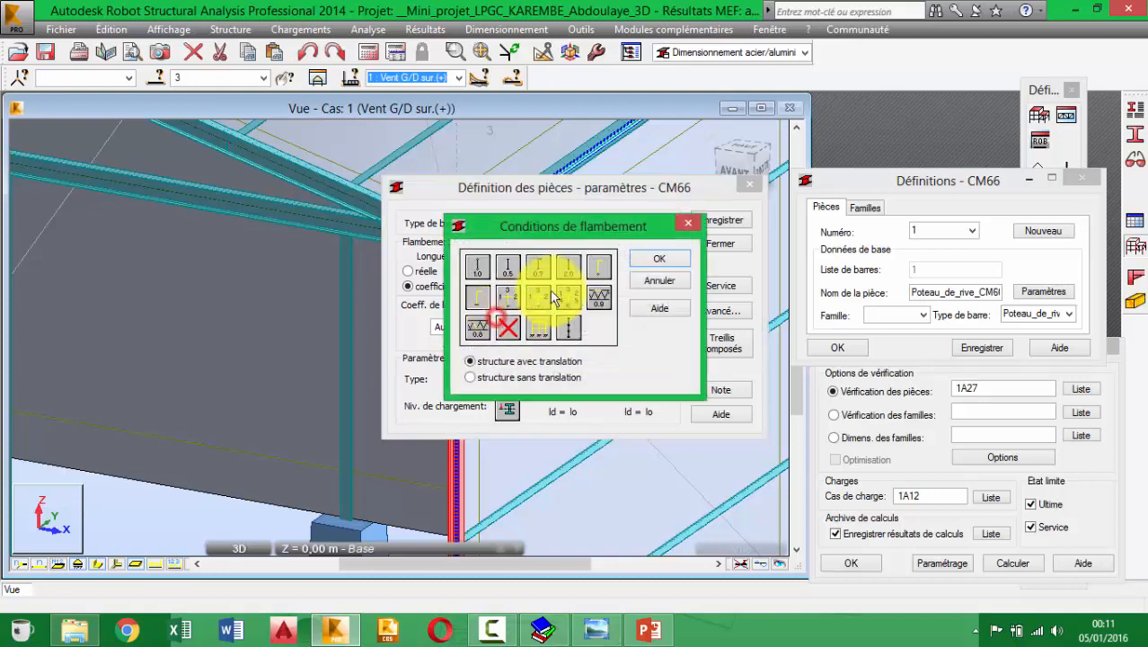
pyautogui.moveTo(598, 234); pyautogui.dragTo(960, 212)
pyautogui.click(899, 277)
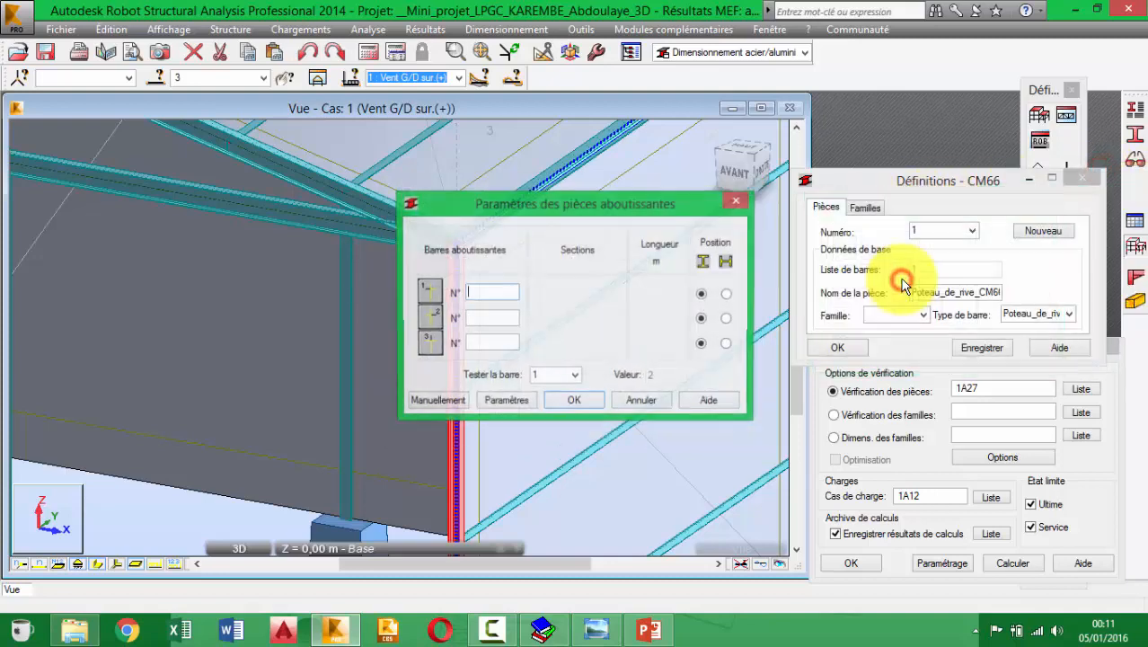
pyautogui.moveTo(639, 208); pyautogui.dragTo(884, 206)
pyautogui.moveTo(466, 304); pyautogui.dragTo(448, 352, button='middle')
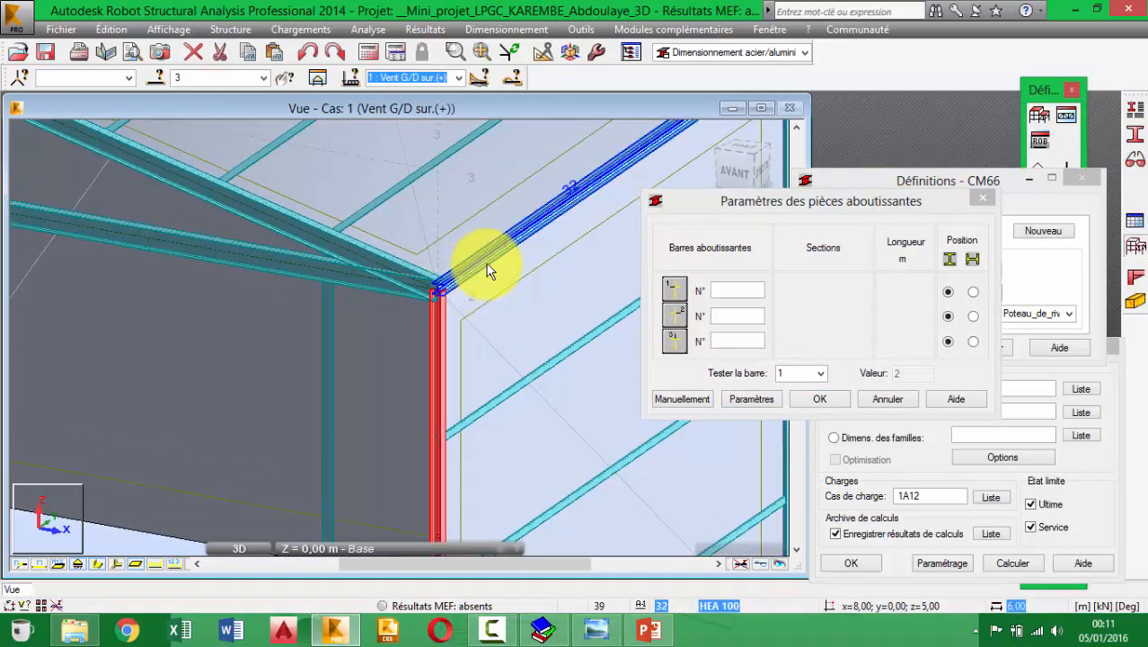
pyautogui.click(729, 294)
pyautogui.click(477, 271)
pyautogui.click(378, 264)
pyautogui.click(291, 265)
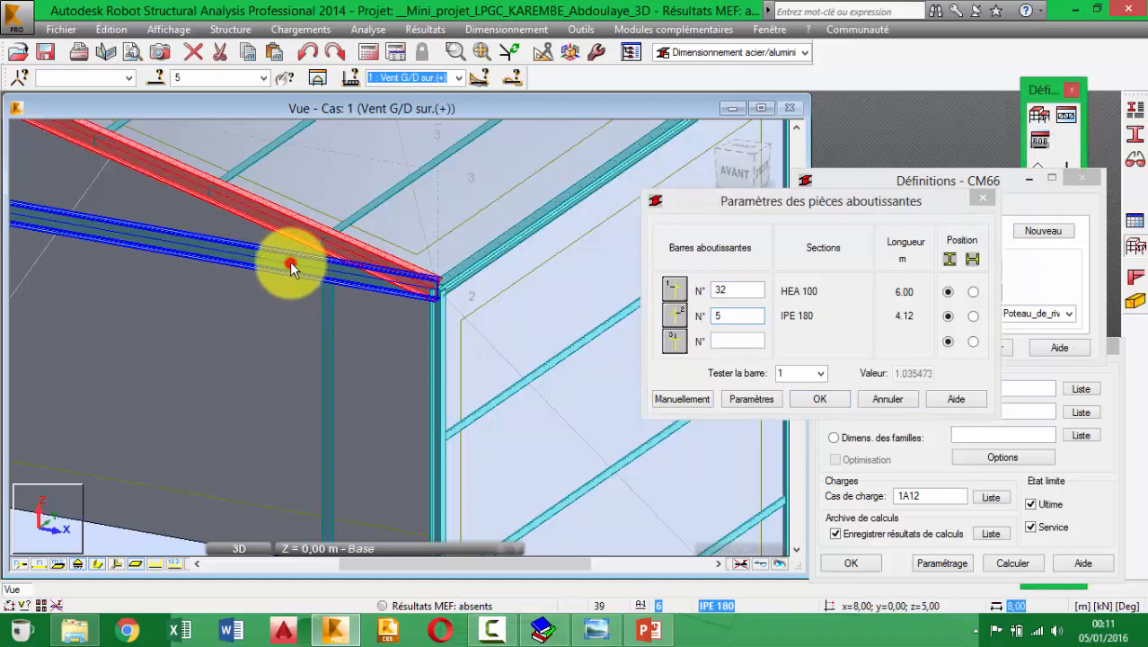
pyautogui.moveTo(440, 287); pyautogui.dragTo(392, 352, button='middle')
pyautogui.moveTo(451, 331)
pyautogui.mouseDown(button='middle')
pyautogui.moveTo(438, 309)
pyautogui.moveTo(464, 314)
pyautogui.mouseUp(button='middle')
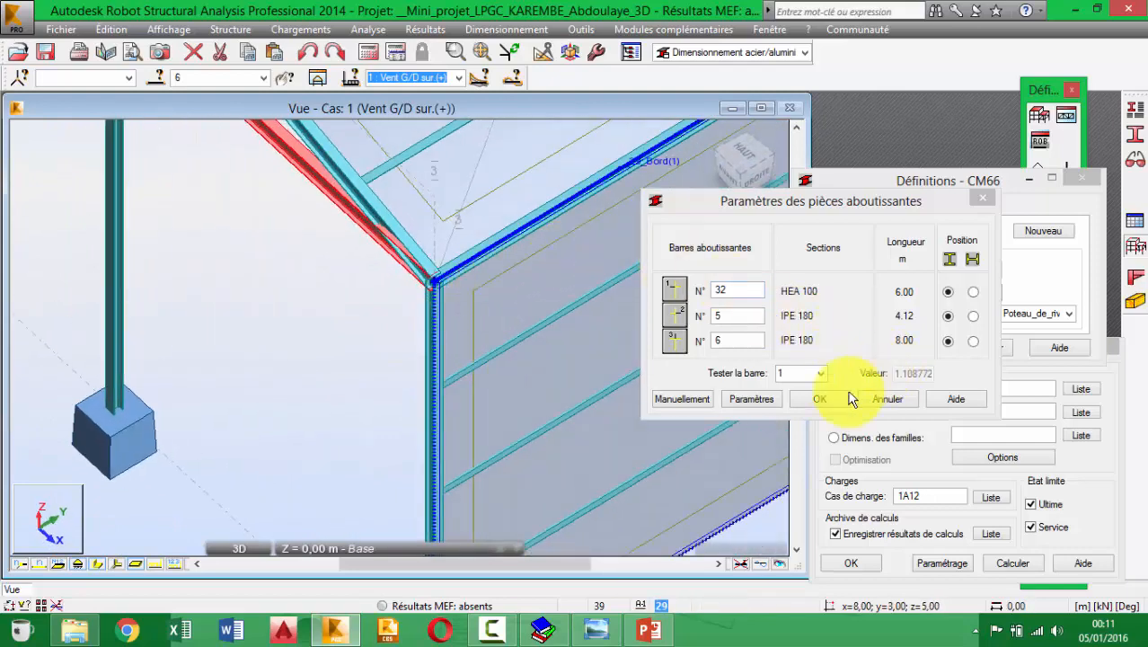
pyautogui.click(815, 398)
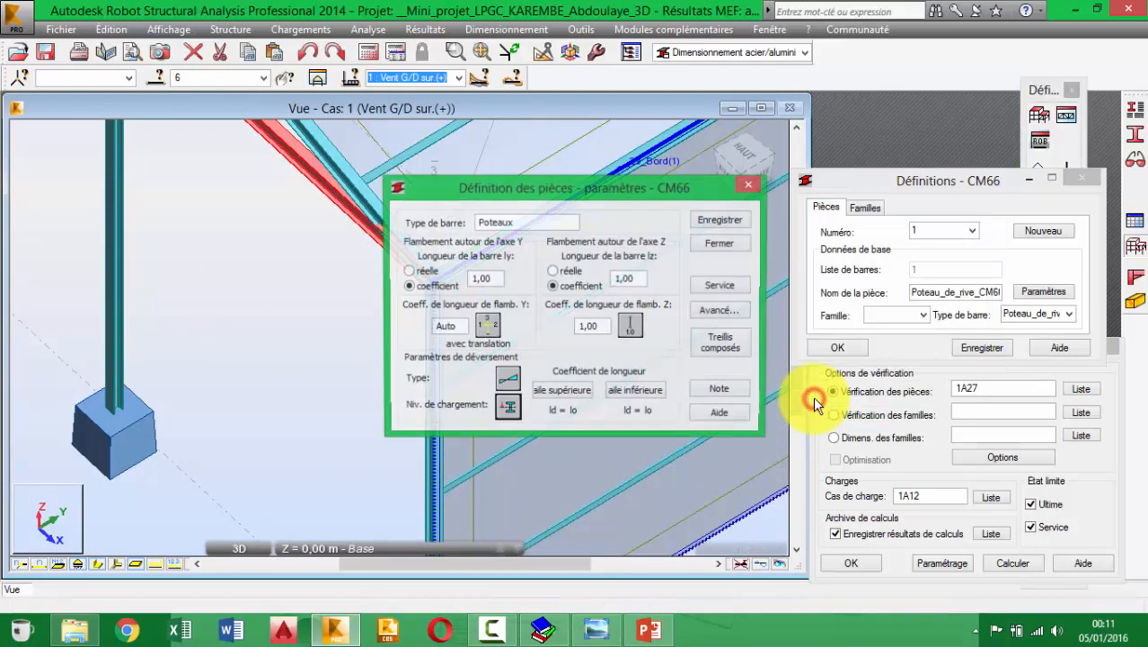
# Step: Set the Z-axis buckling condition of Poteaux to the three-adjoining-bar type, assigning bars 32, 5 and 6
pyautogui.moveTo(593, 188); pyautogui.dragTo(918, 240)
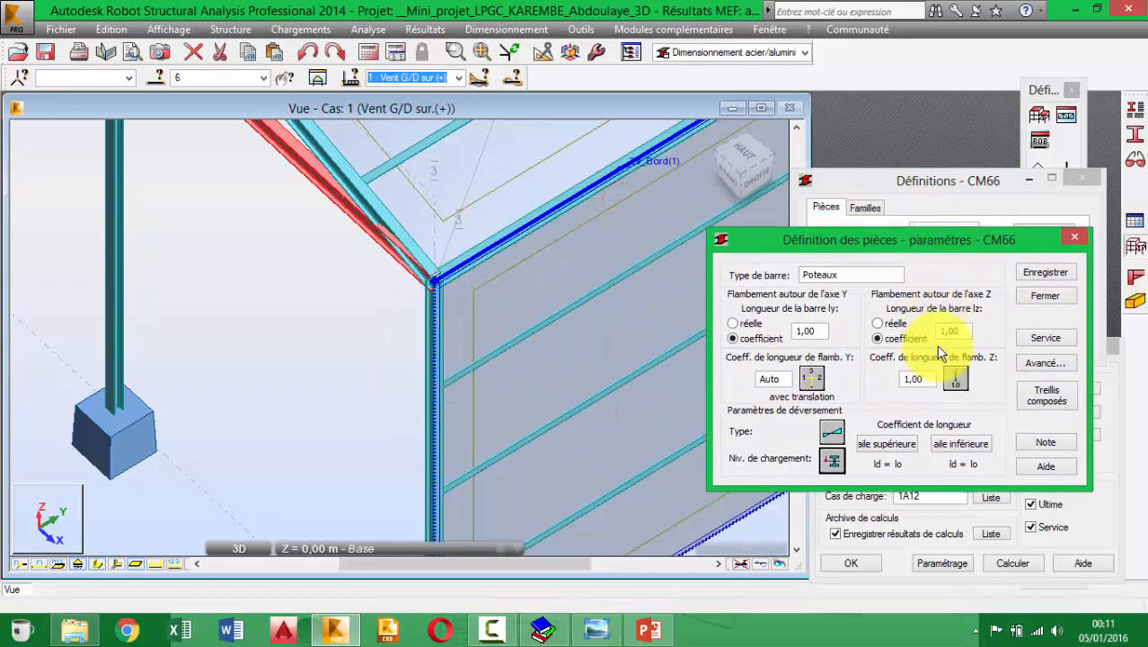
pyautogui.click(952, 380)
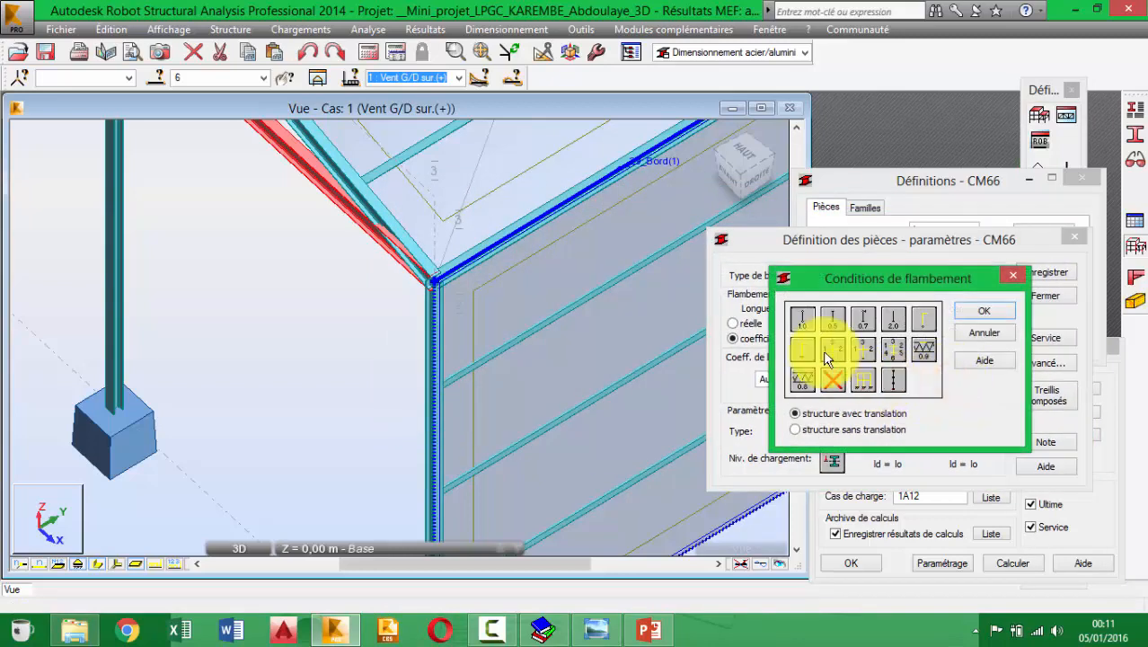
pyautogui.click(864, 350)
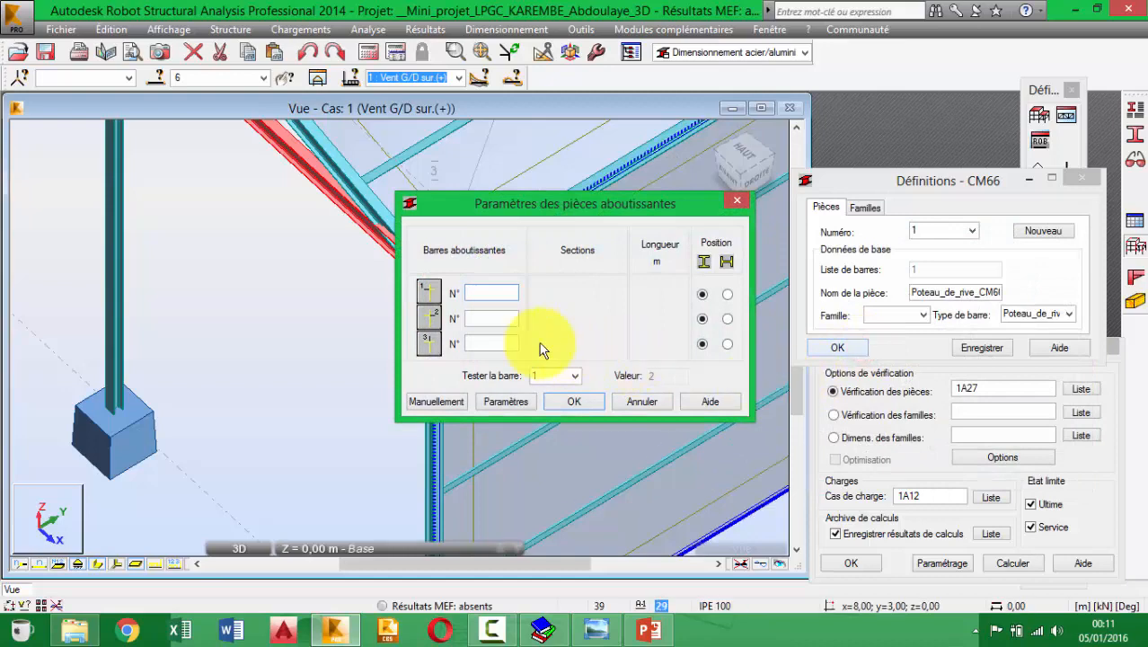
pyautogui.moveTo(535, 213); pyautogui.dragTo(754, 272)
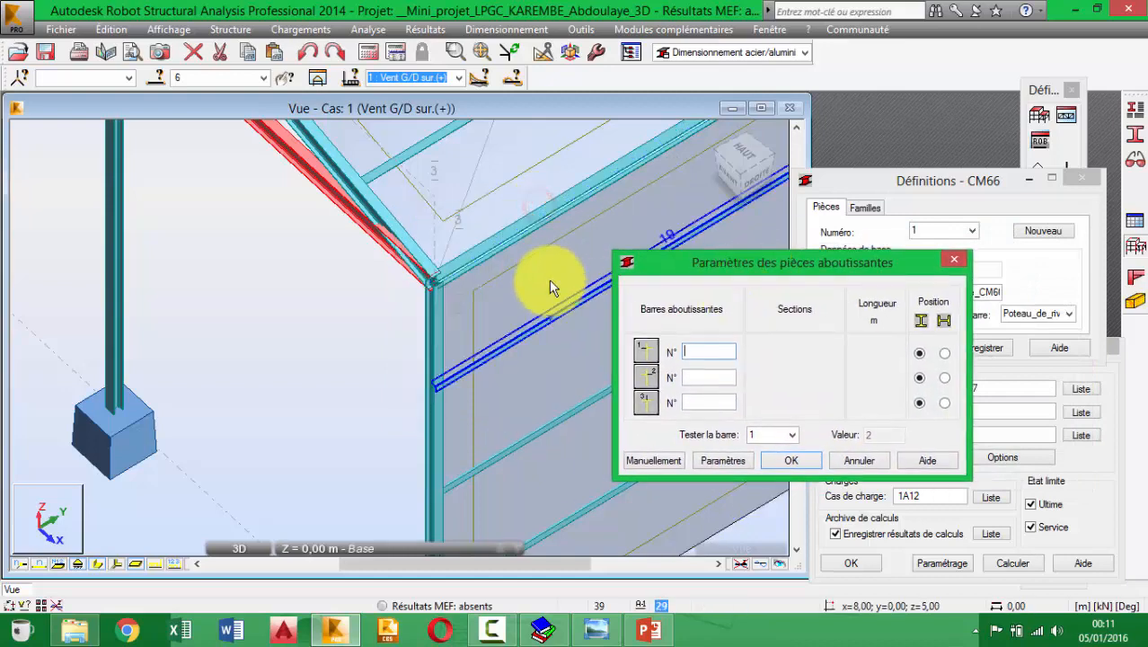
pyautogui.click(517, 237)
pyautogui.click(381, 245)
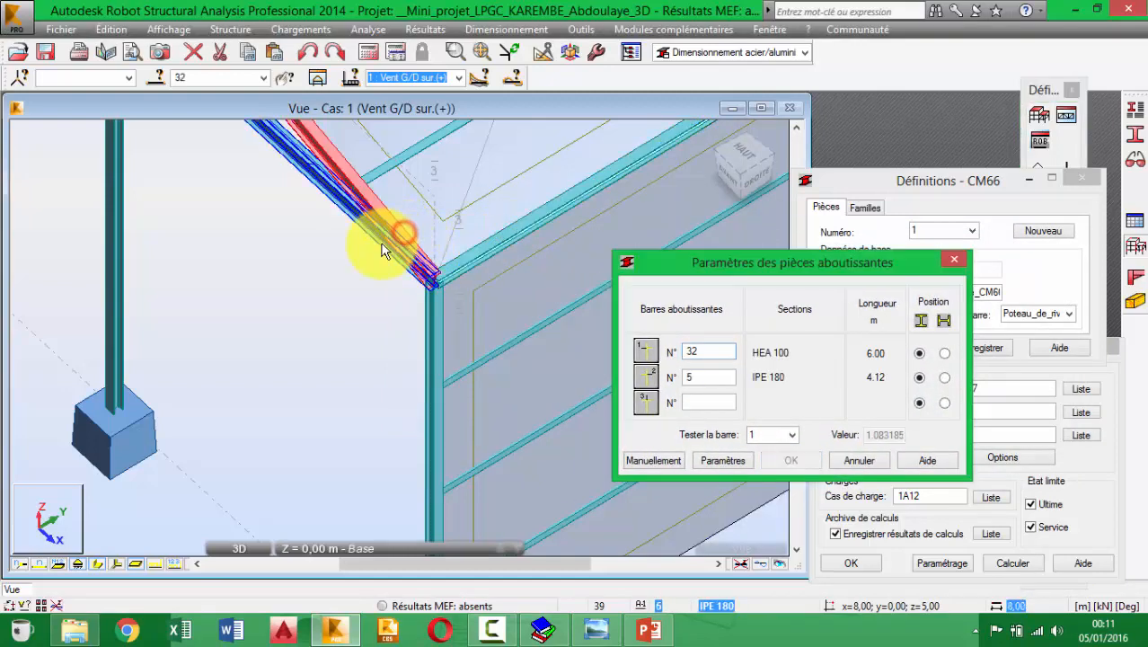
pyautogui.click(416, 270)
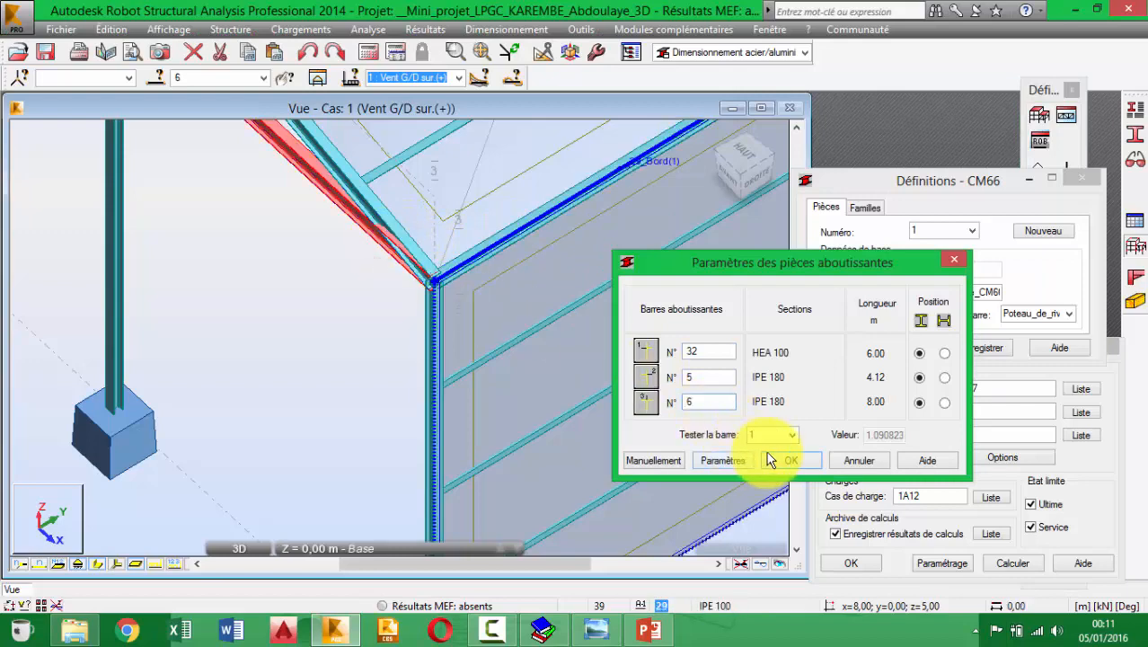
pyautogui.click(787, 464)
# Step: Set the lateral buckling type of Poteaux to "sans déversement"
pyautogui.moveTo(573, 191); pyautogui.dragTo(925, 202)
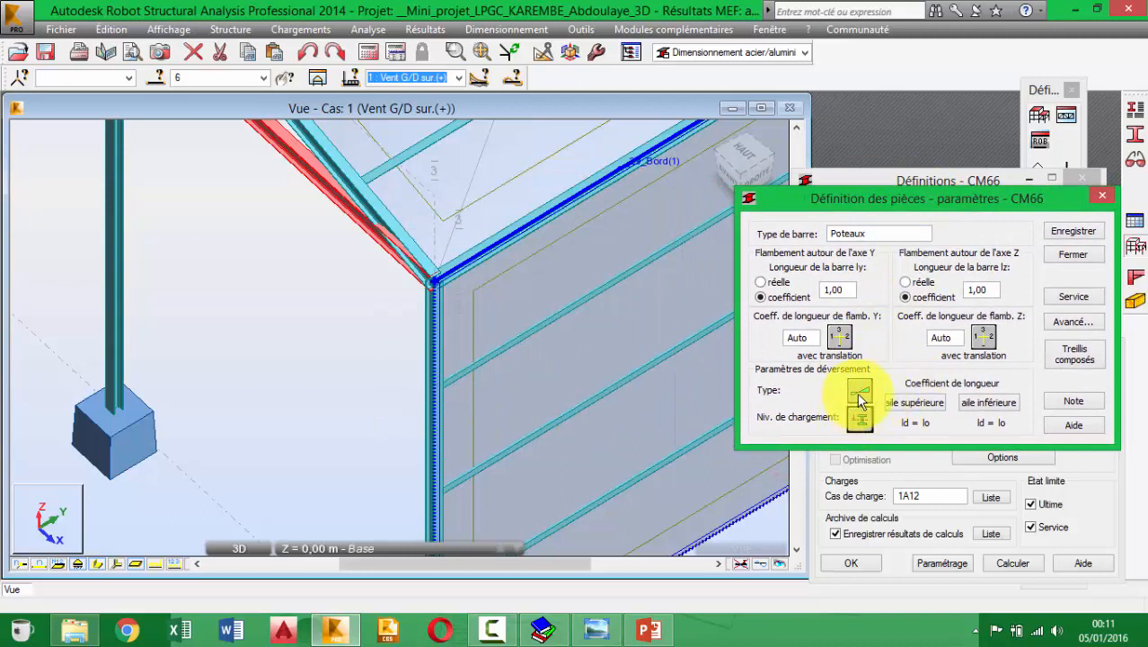
pyautogui.click(858, 396)
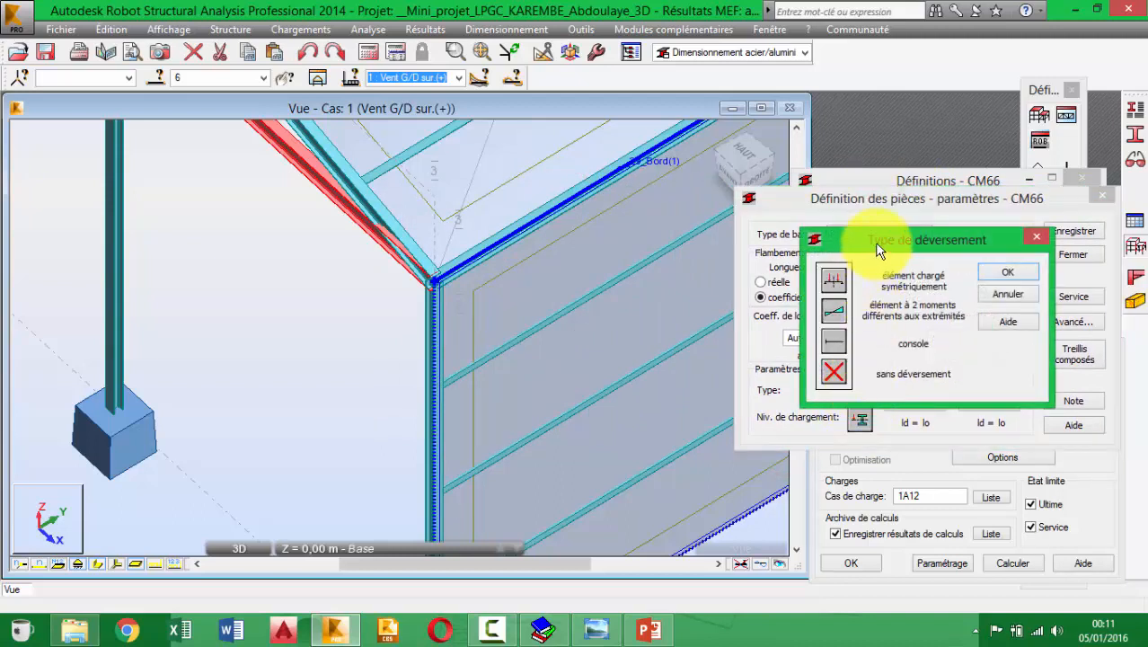
pyautogui.moveTo(878, 247); pyautogui.dragTo(883, 307)
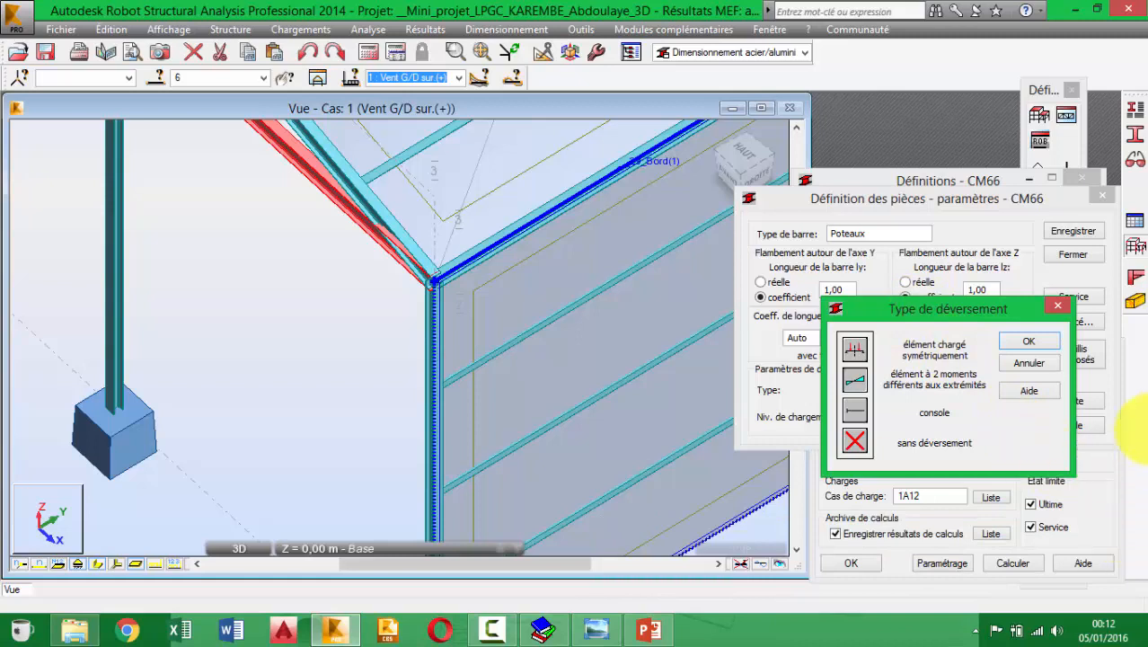
pyautogui.moveTo(971, 305); pyautogui.dragTo(952, 282)
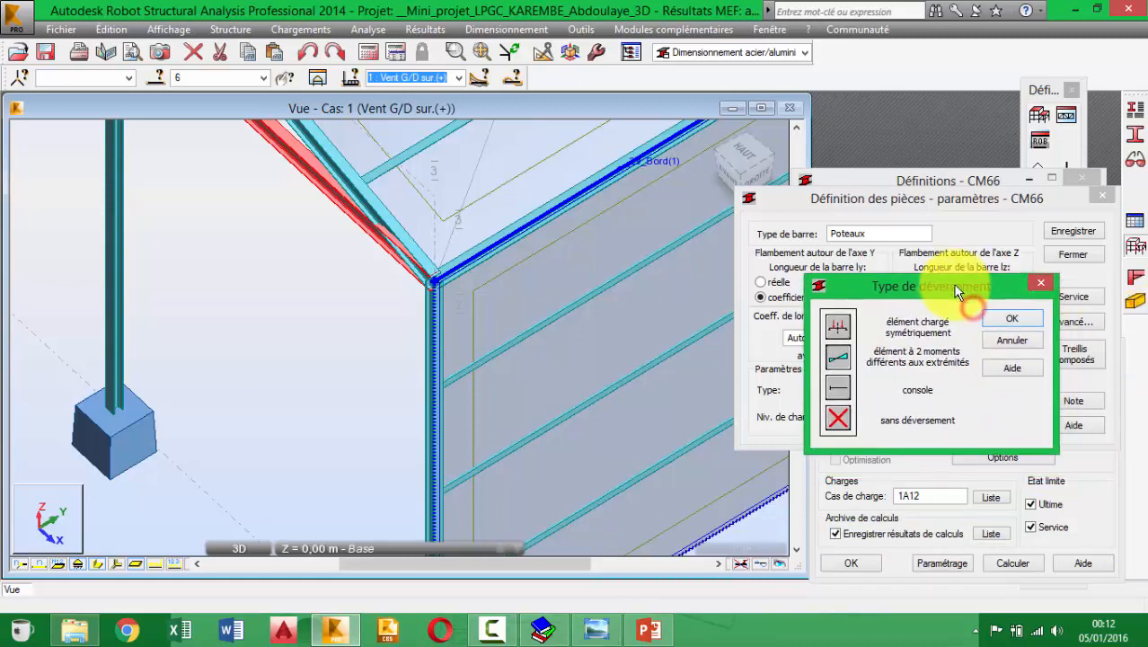
pyautogui.click(836, 418)
pyautogui.click(1004, 319)
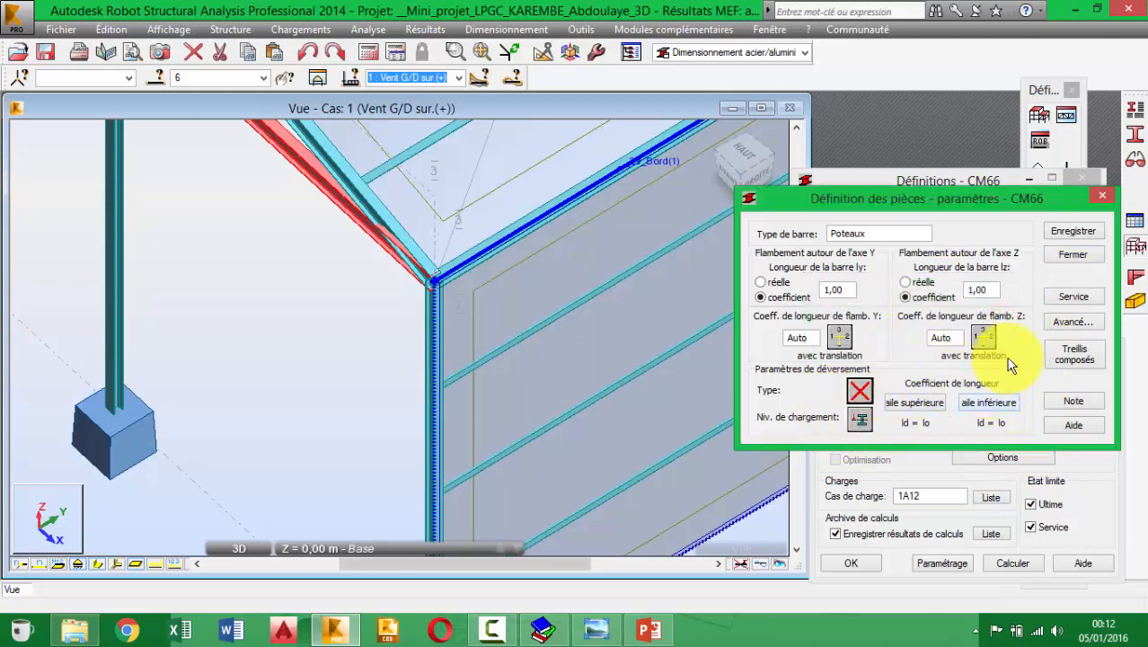
# Step: Enable the Y nodal displacement limit at L/150 in the Poteaux service parameters and save the bar type and member 1's definition
pyautogui.click(1063, 301)
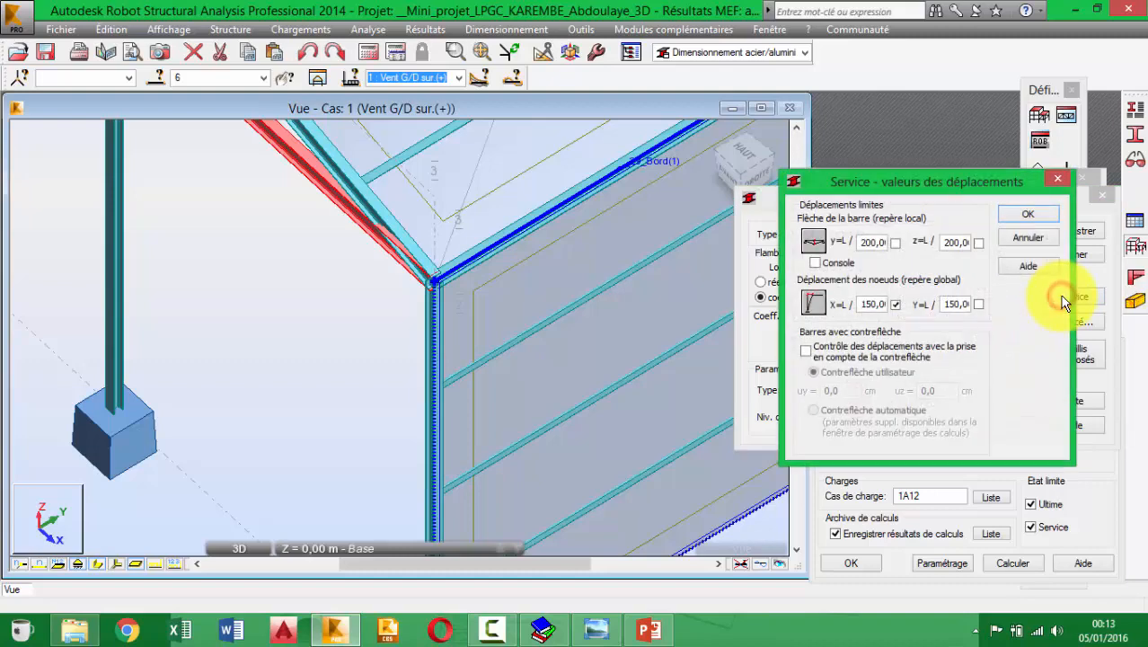
pyautogui.click(978, 305)
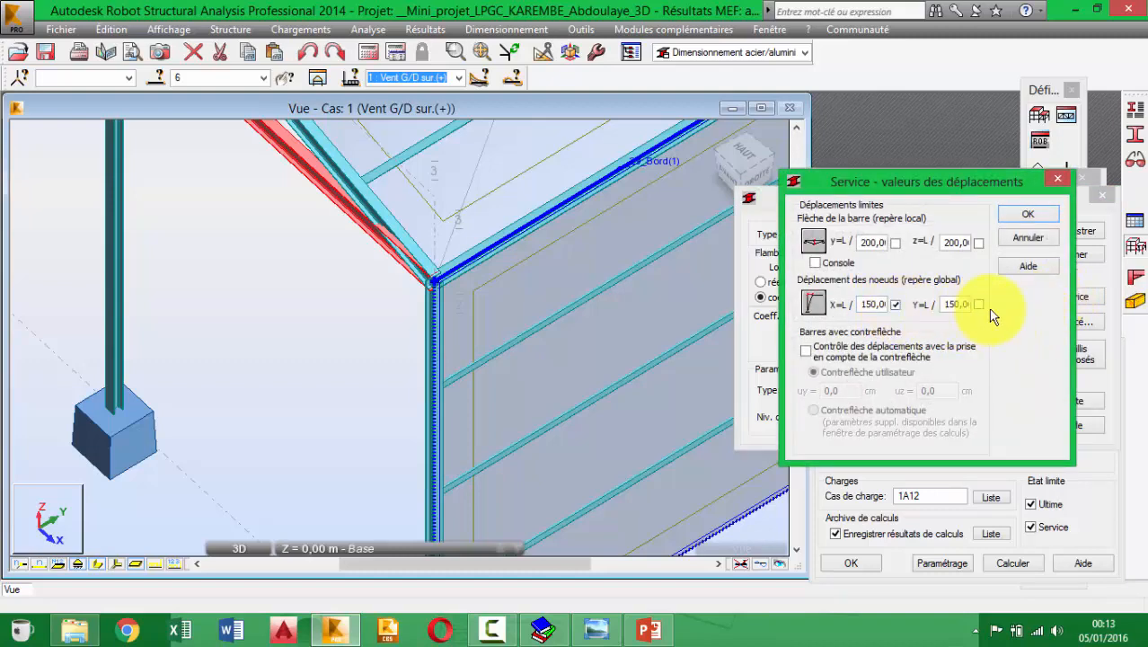
pyautogui.click(978, 306)
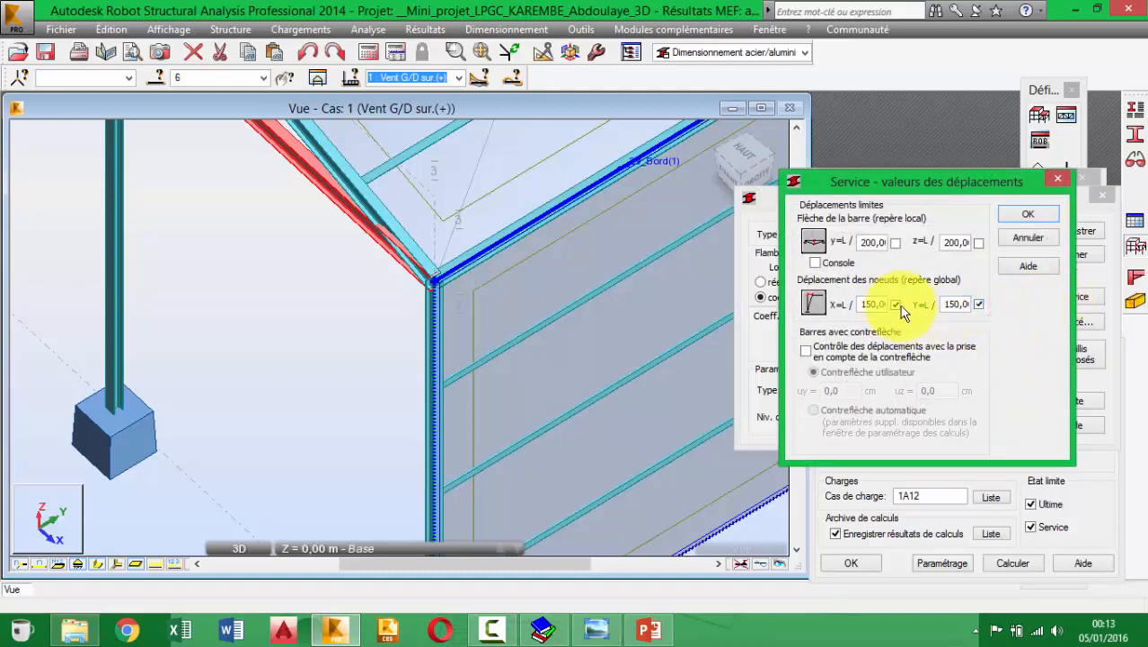
pyautogui.click(819, 310)
pyautogui.doubleClick(875, 306)
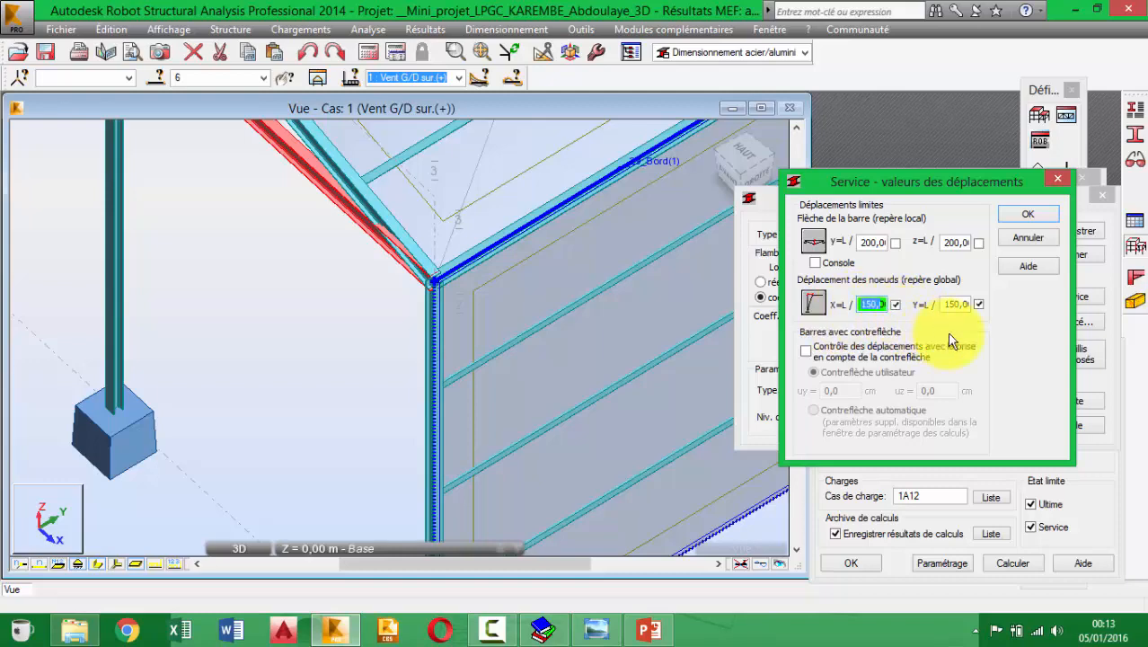
pyautogui.click(1025, 218)
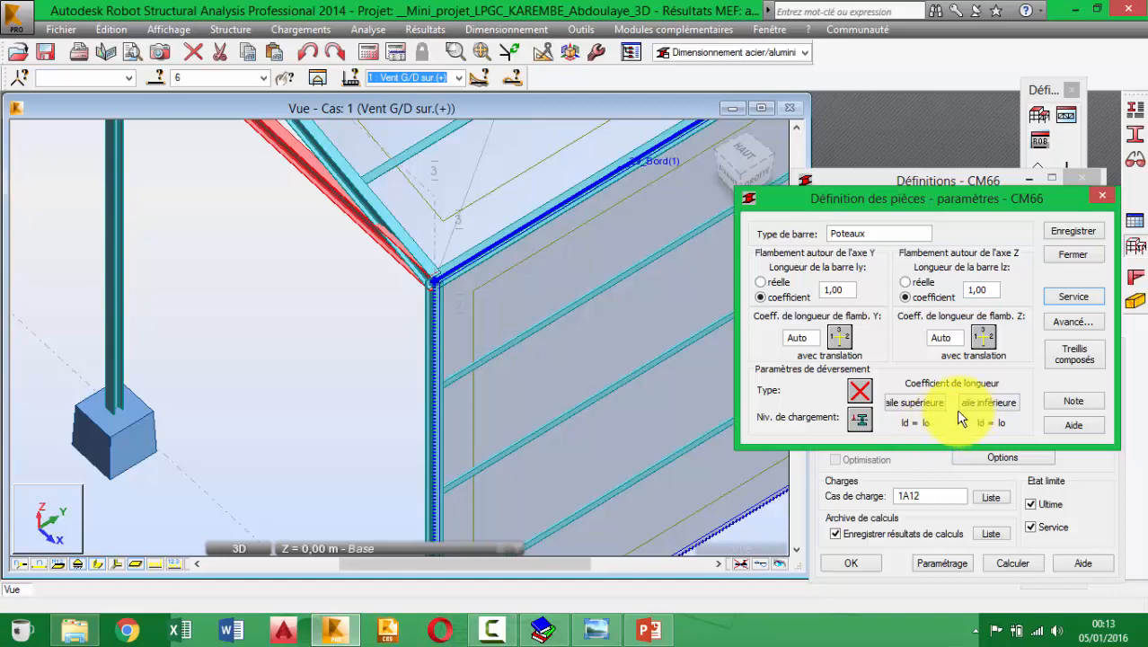
pyautogui.click(1069, 232)
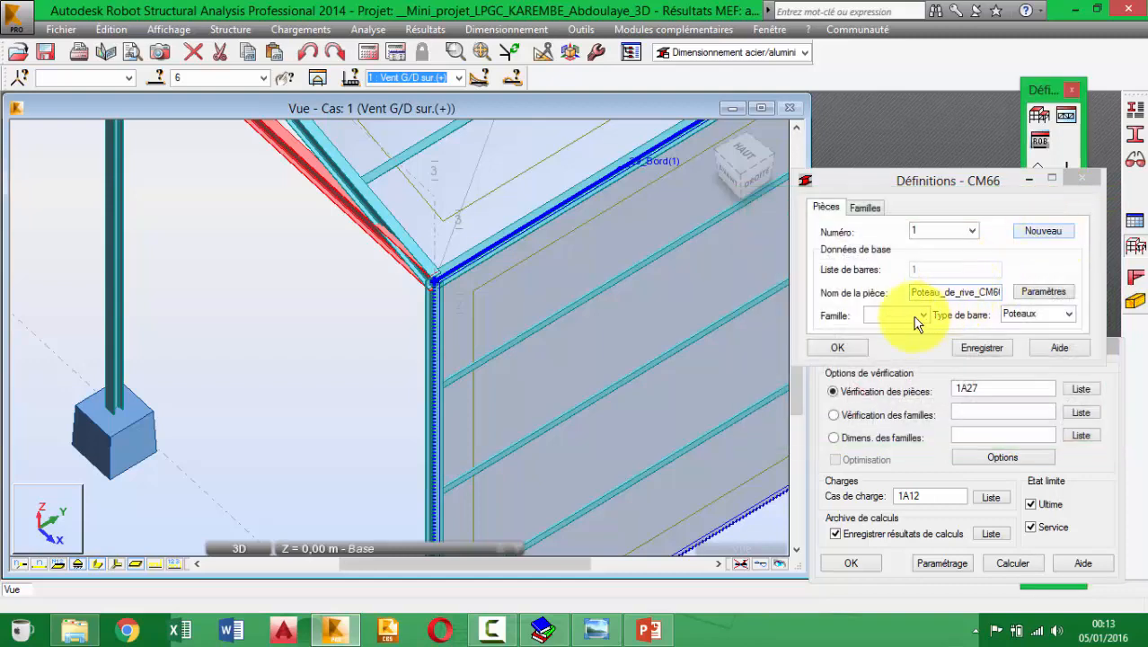
pyautogui.click(1001, 345)
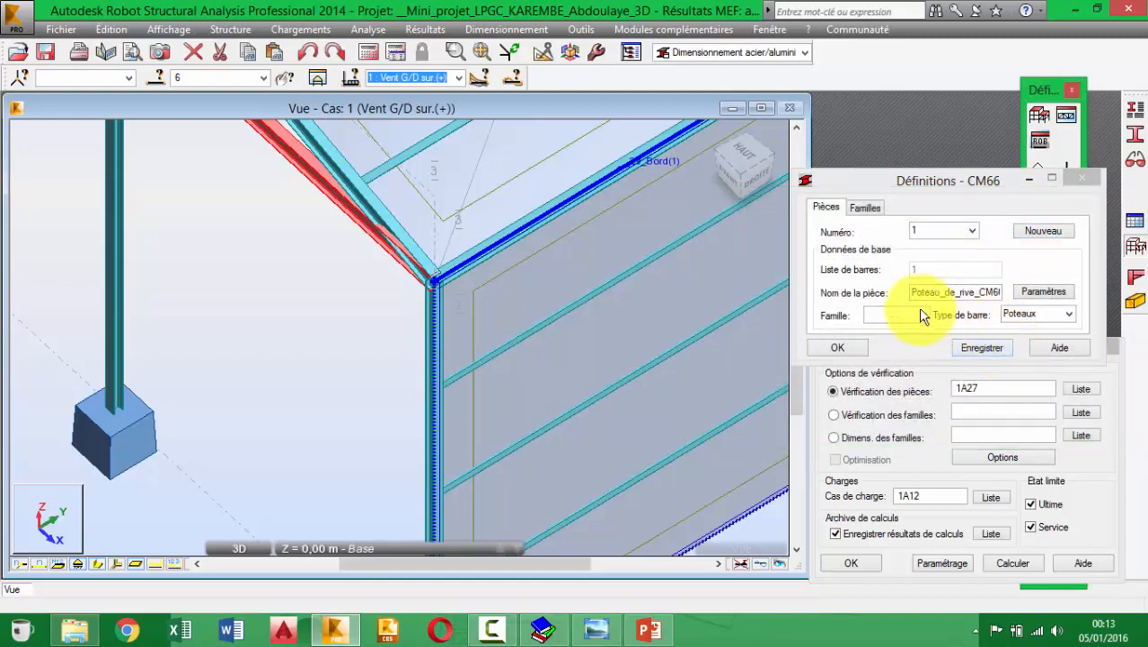
# Step: Keep member 1's changes and load the HEA 100 column, bar 3, as the current member in the CM66 definitions
pyautogui.click(931, 233)
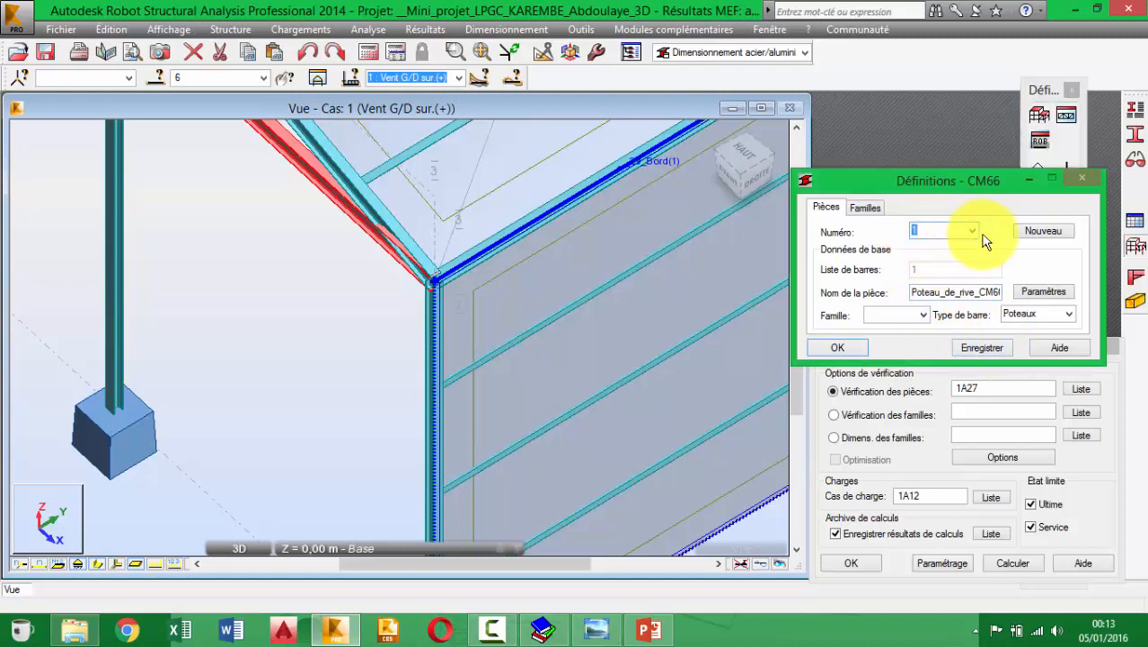
pyautogui.click(434, 329)
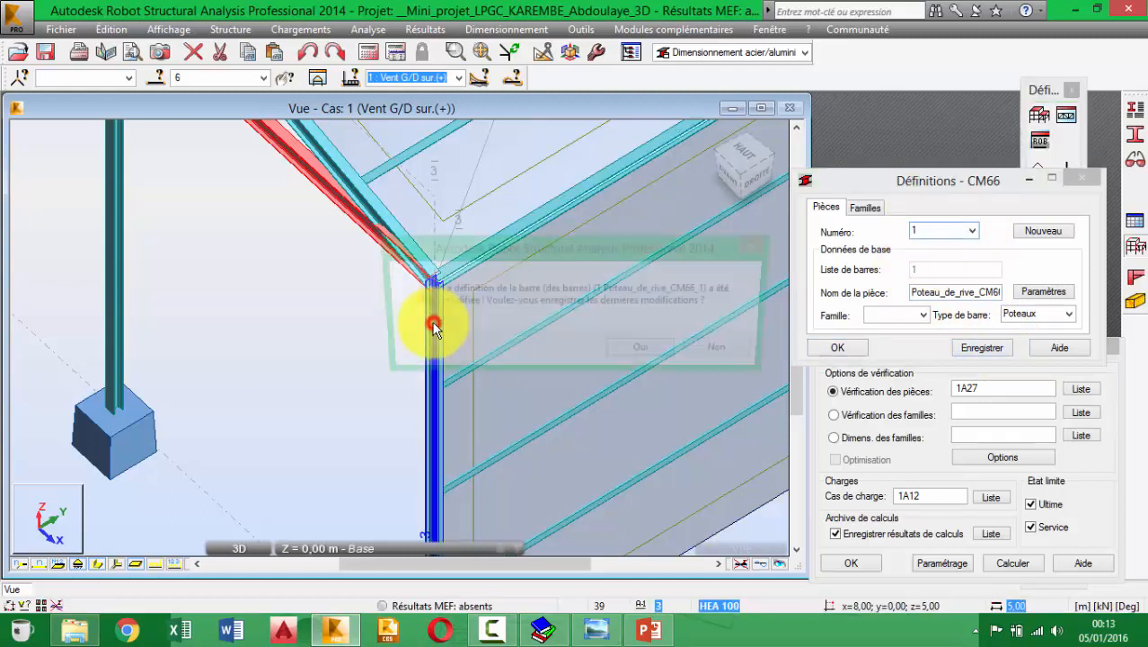
pyautogui.click(650, 355)
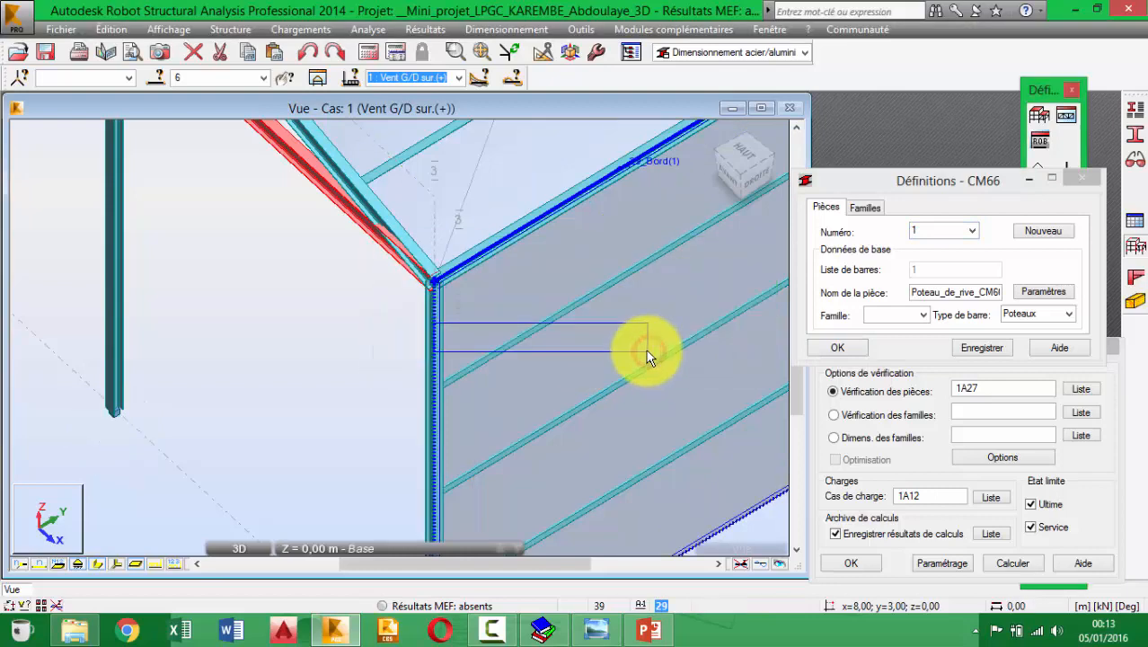
pyautogui.click(429, 309)
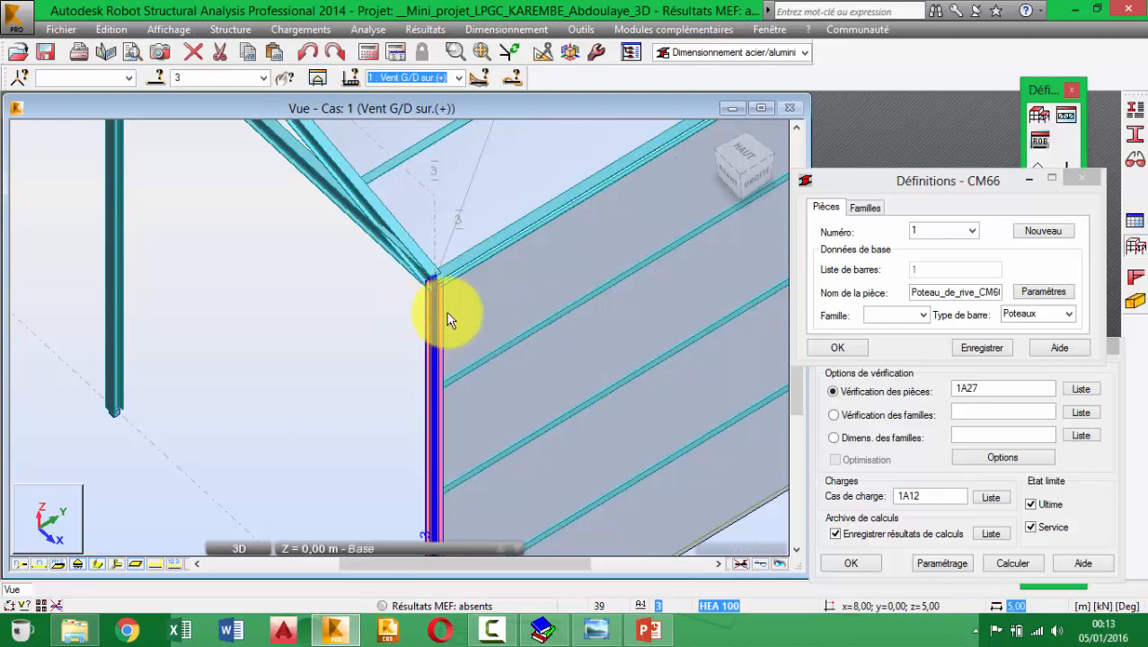
pyautogui.click(932, 231)
pyautogui.moveTo(421, 295); pyautogui.dragTo(446, 132, button='middle')
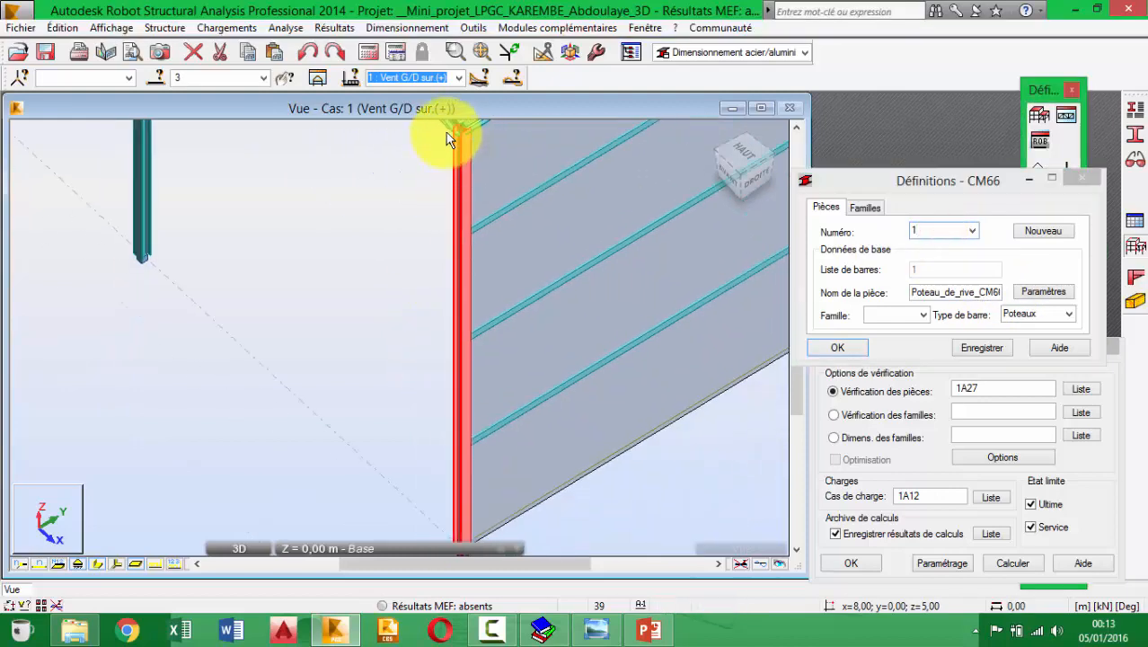
pyautogui.scroll(-1, 445, 132)
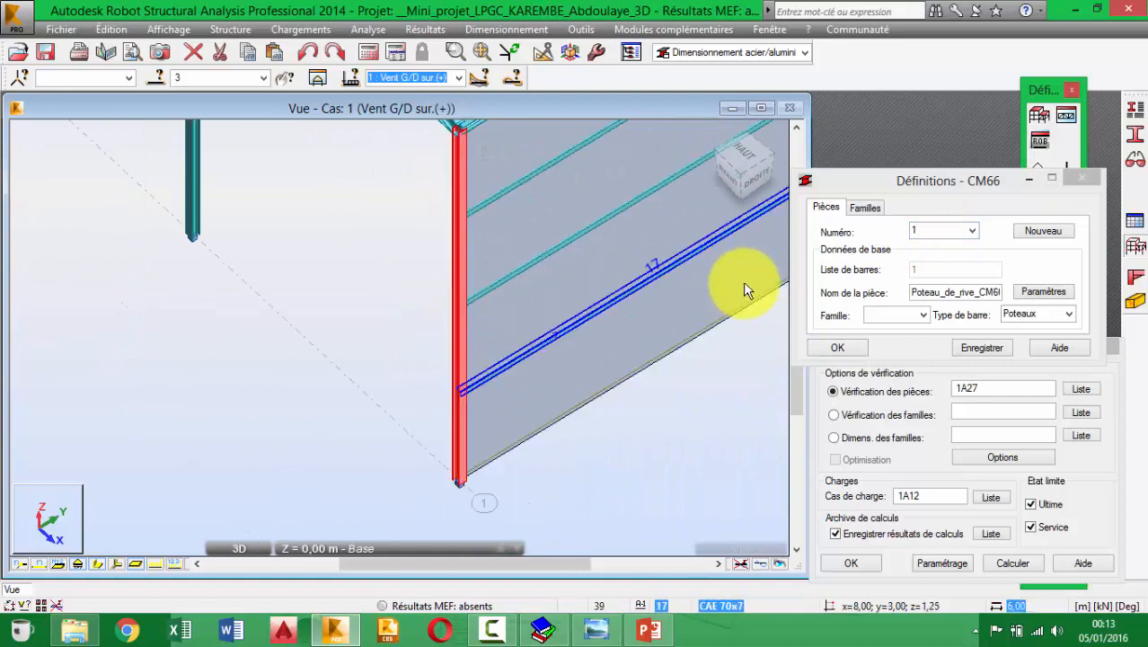
pyautogui.click(912, 232)
pyautogui.write('3')
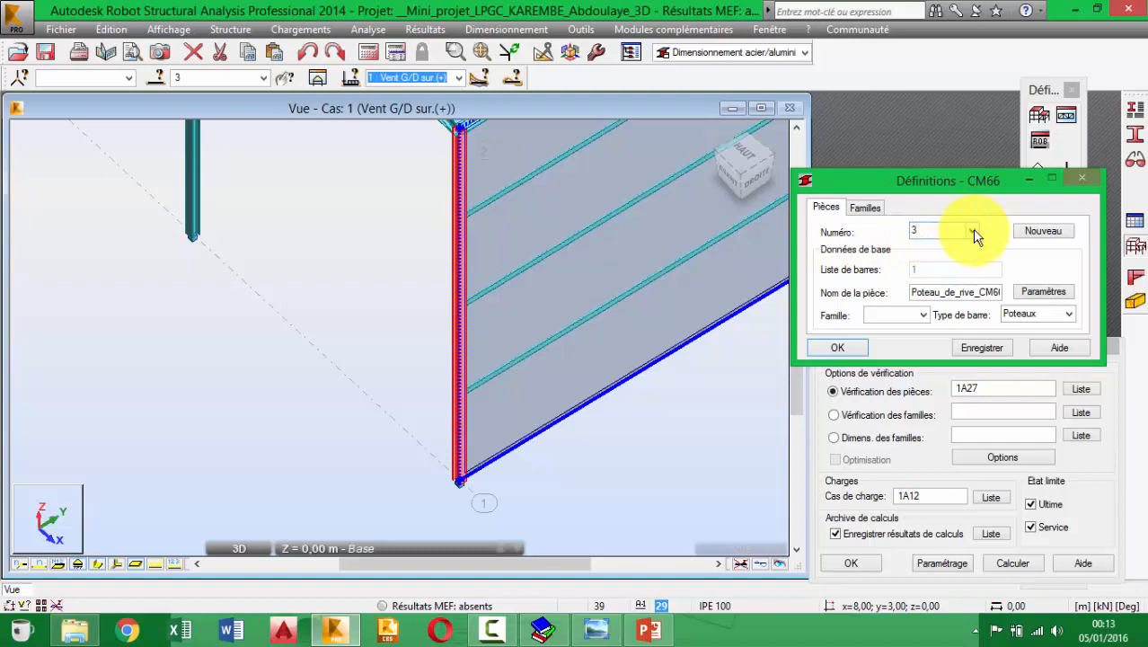
pyautogui.click(975, 232)
pyautogui.click(971, 229)
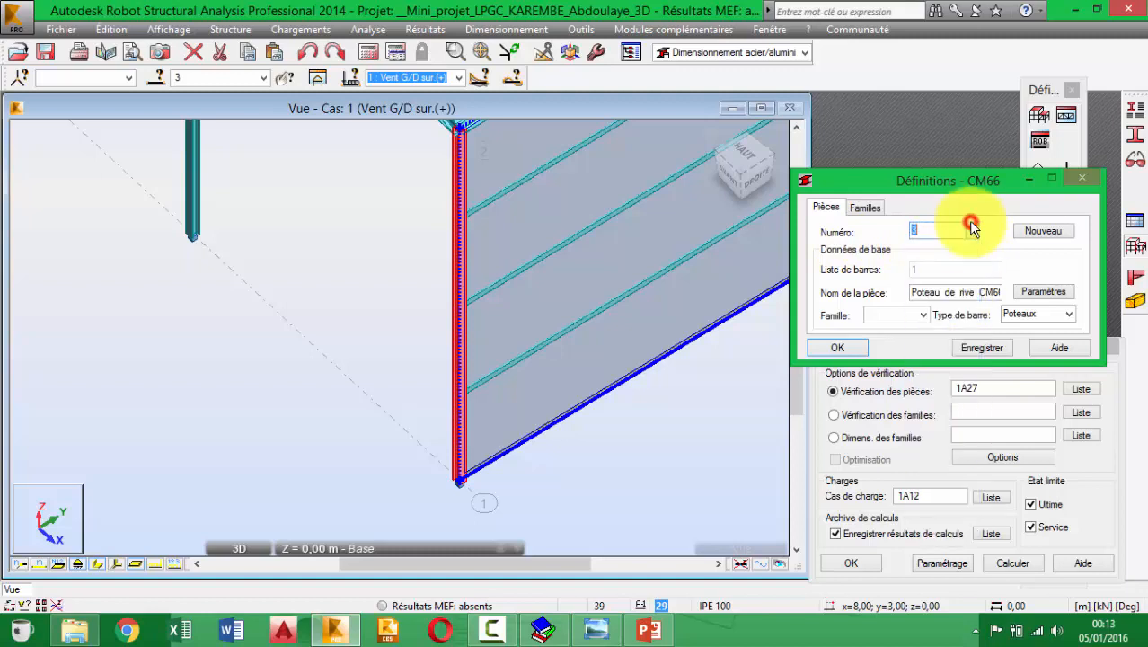
# Step: Review member 3's CM66 parameters and save the member's definition
pyautogui.click(1042, 293)
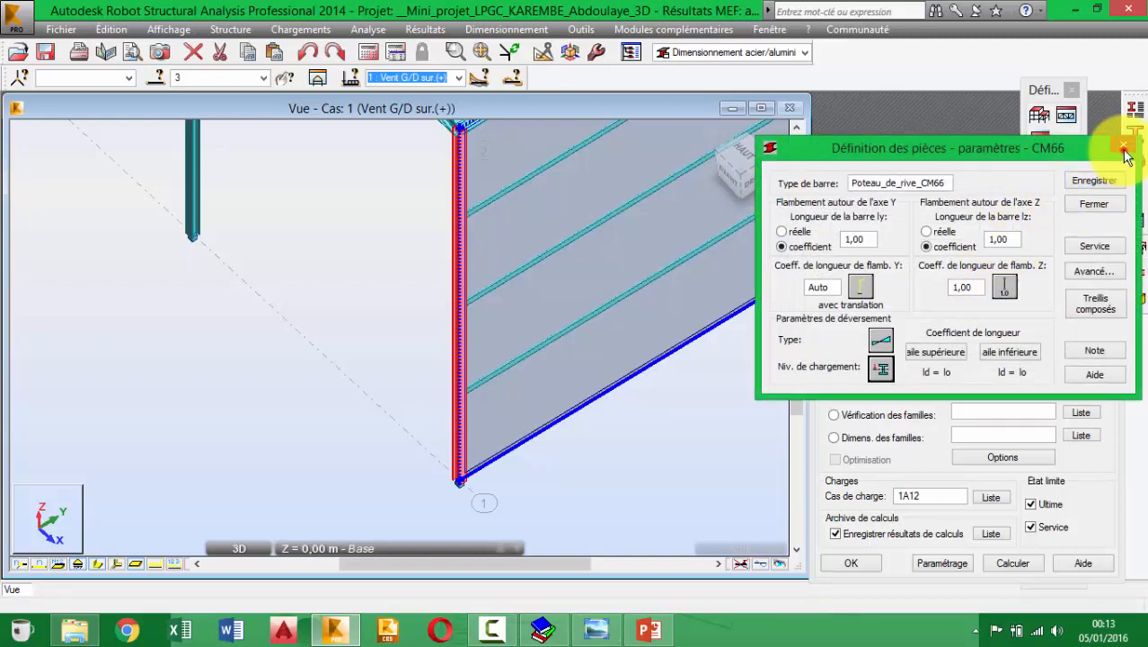
pyautogui.click(1123, 147)
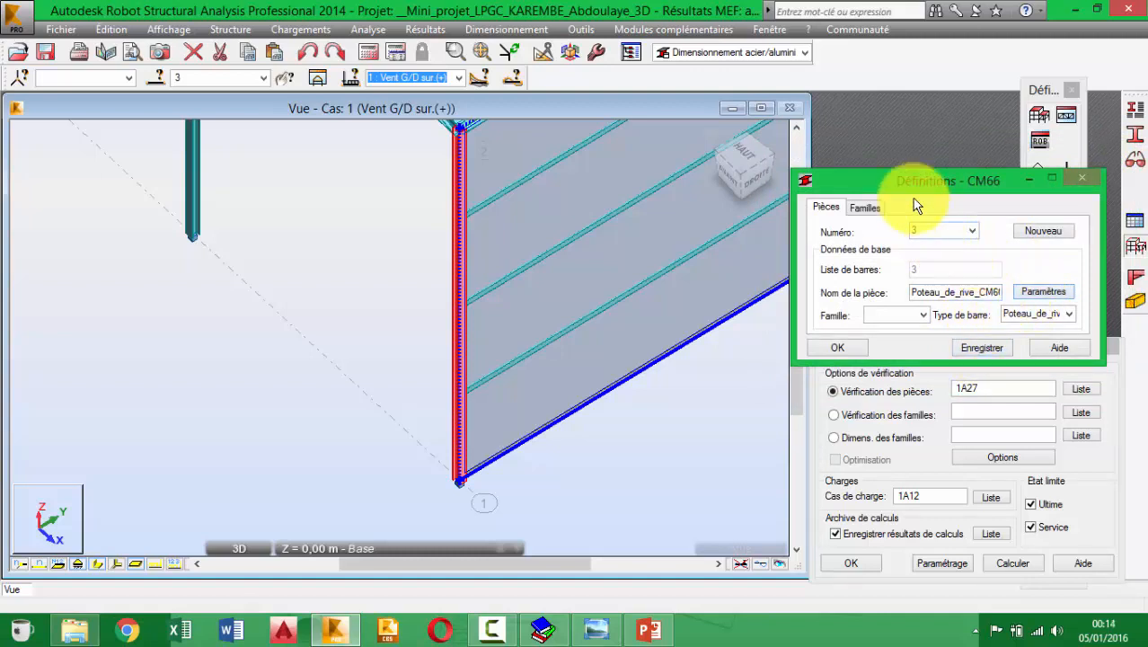
pyautogui.moveTo(925, 177); pyautogui.dragTo(938, 269)
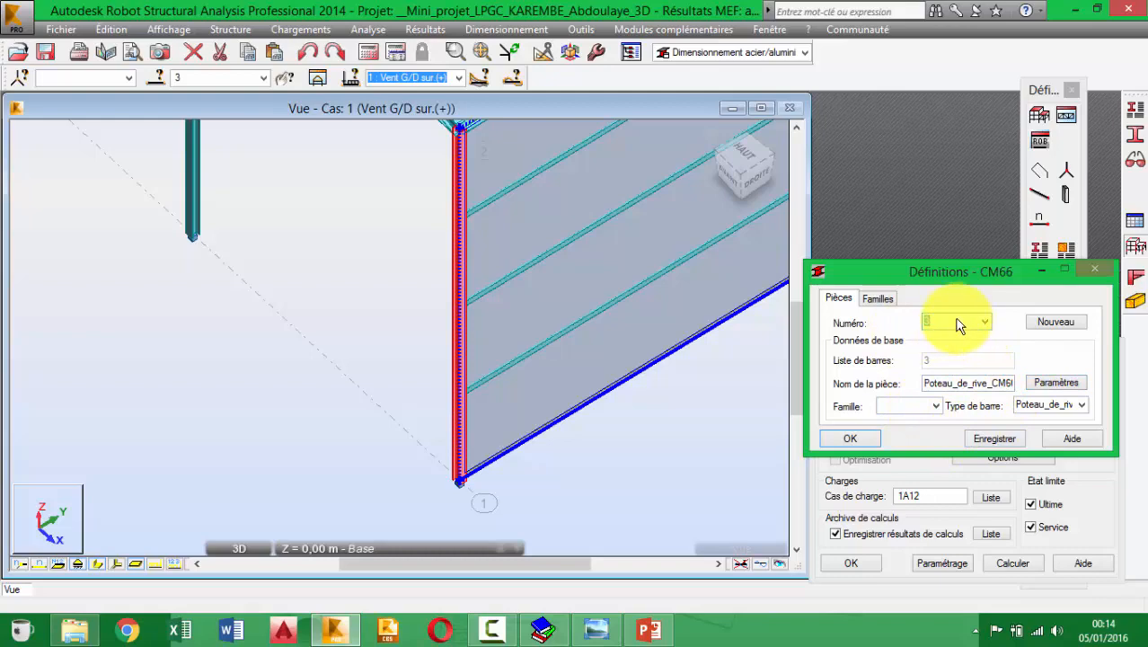
pyautogui.click(994, 438)
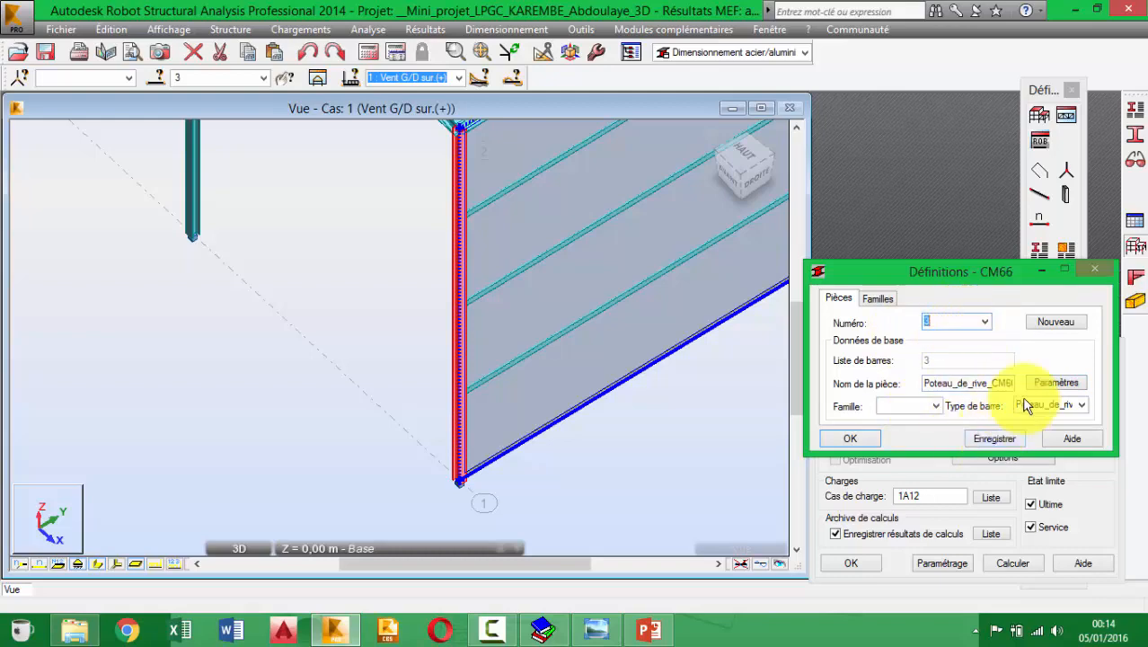
# Step: Rename the bar type in member 3's CM66 parameters as Poteaux
pyautogui.click(1039, 381)
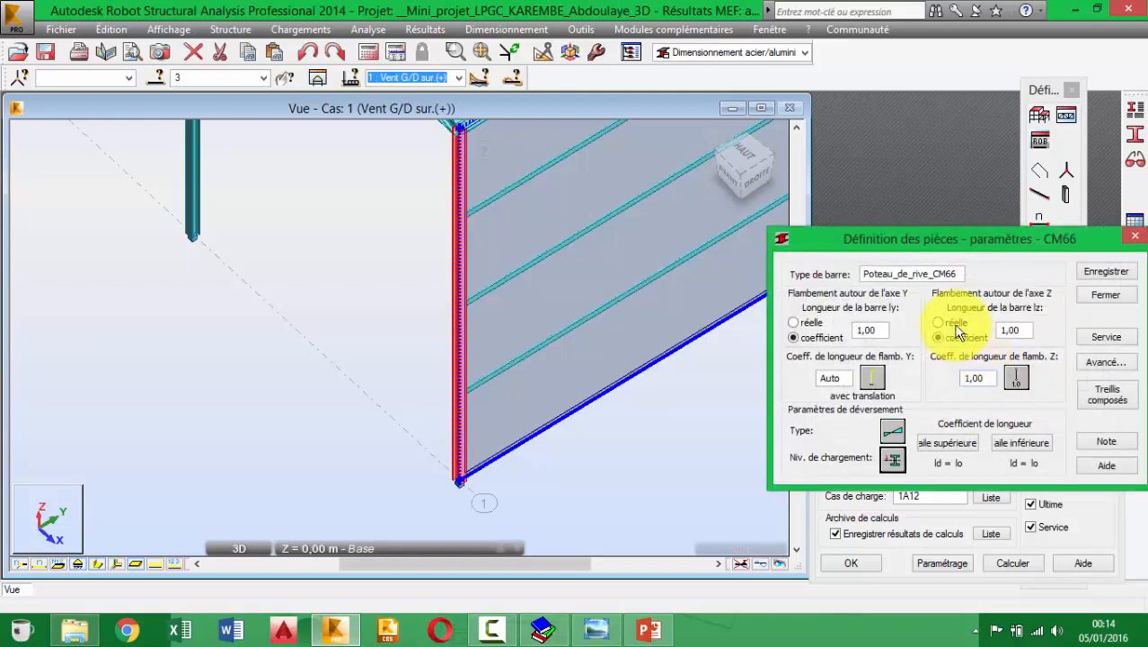
pyautogui.moveTo(892, 273); pyautogui.dragTo(962, 274)
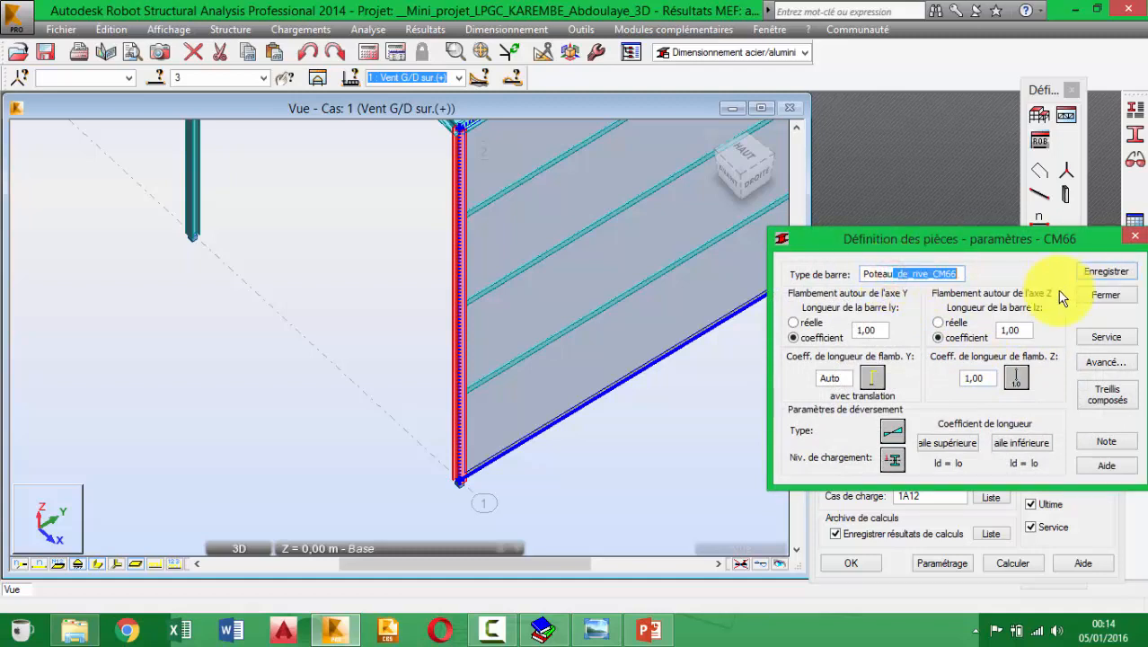
pyautogui.write('x')
# Step: Set member 3's Y-axis buckling condition to the three-adjoining-bar type with translation and assign bar 32 as the first adjoining bar
pyautogui.click(870, 378)
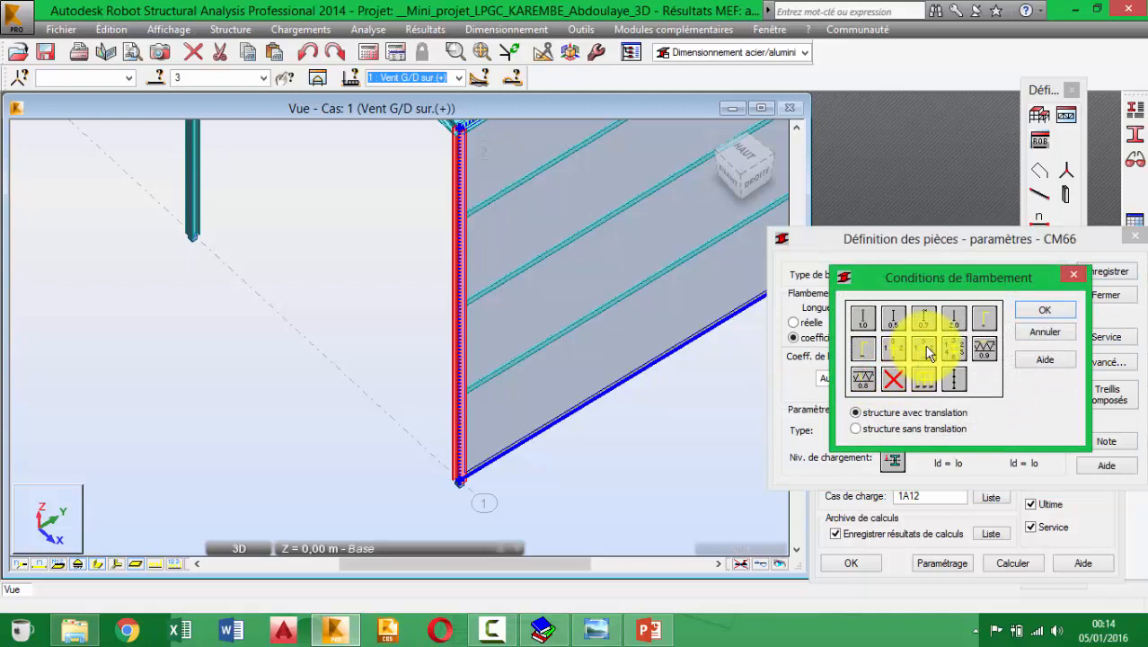
pyautogui.click(925, 353)
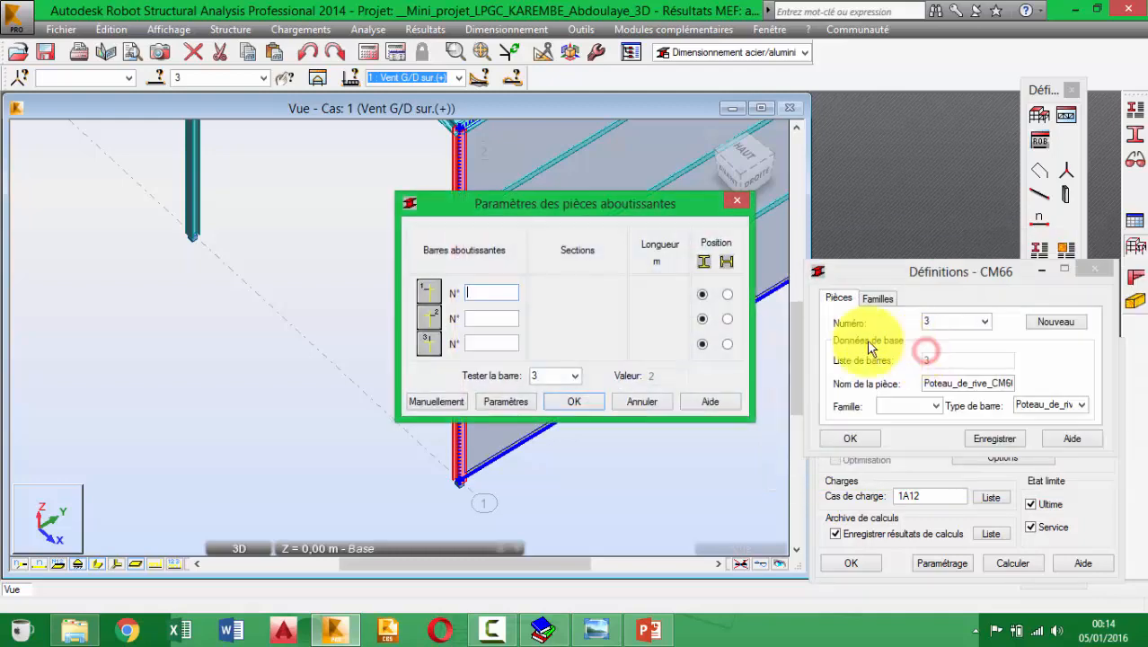
pyautogui.moveTo(661, 204); pyautogui.dragTo(1053, 304)
pyautogui.moveTo(548, 157); pyautogui.dragTo(521, 302, button='middle')
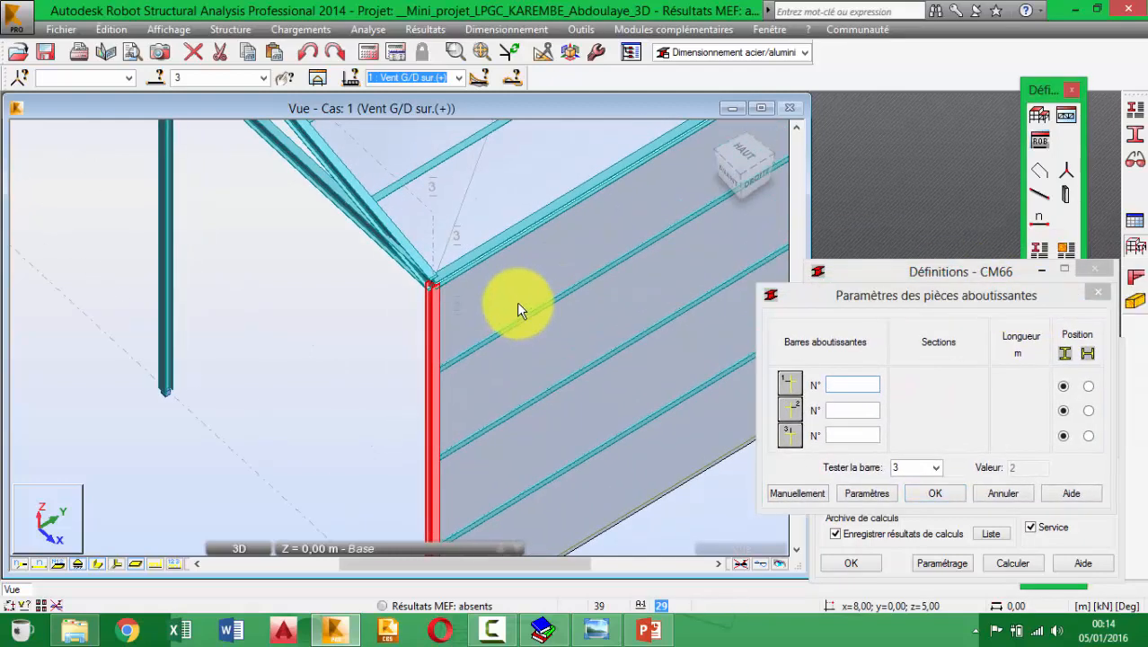
pyautogui.click(474, 258)
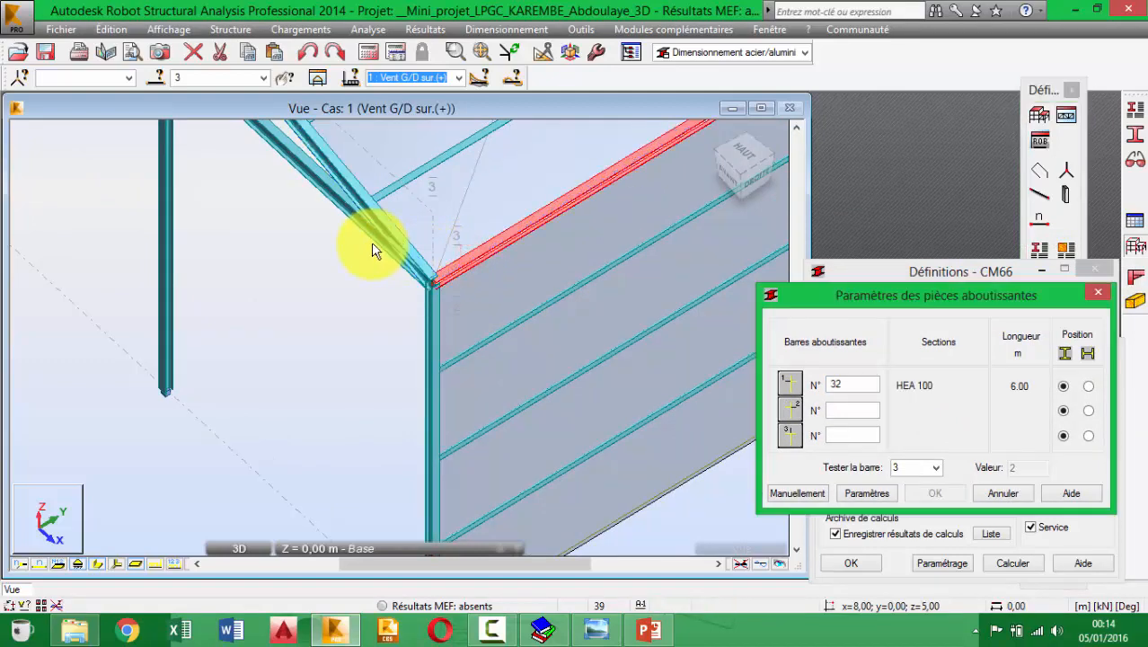
# Step: Assign bars 5 and 6 as the second and third adjoining bars for member 3's Y-axis buckling and accept the settings
pyautogui.click(386, 213)
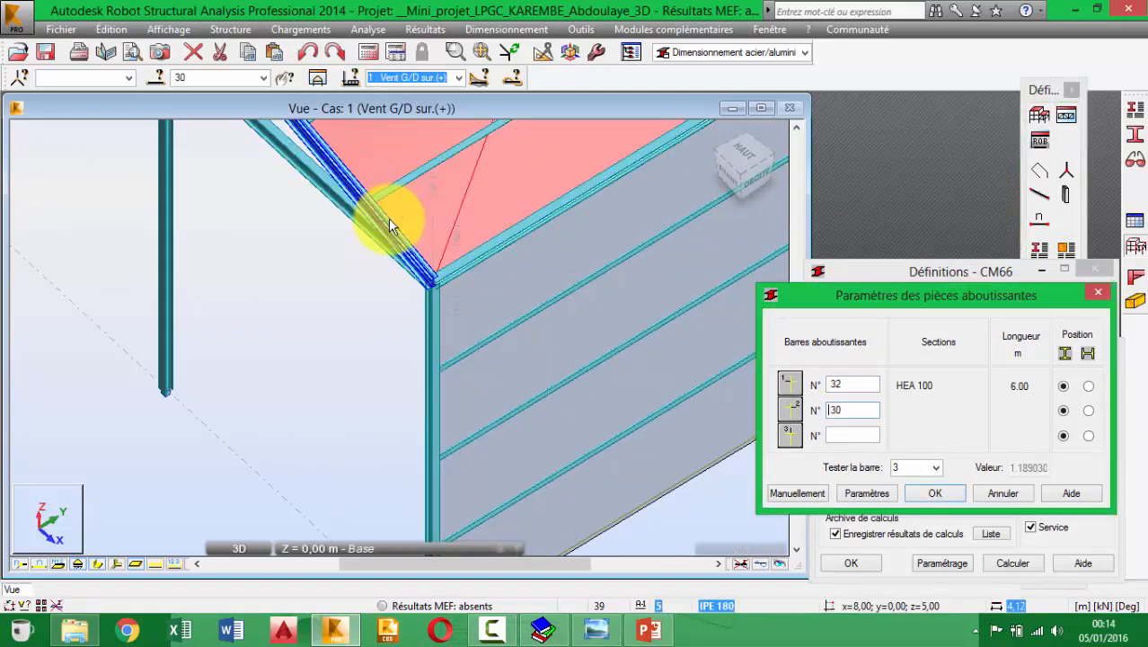
pyautogui.moveTo(850, 411); pyautogui.dragTo(806, 412)
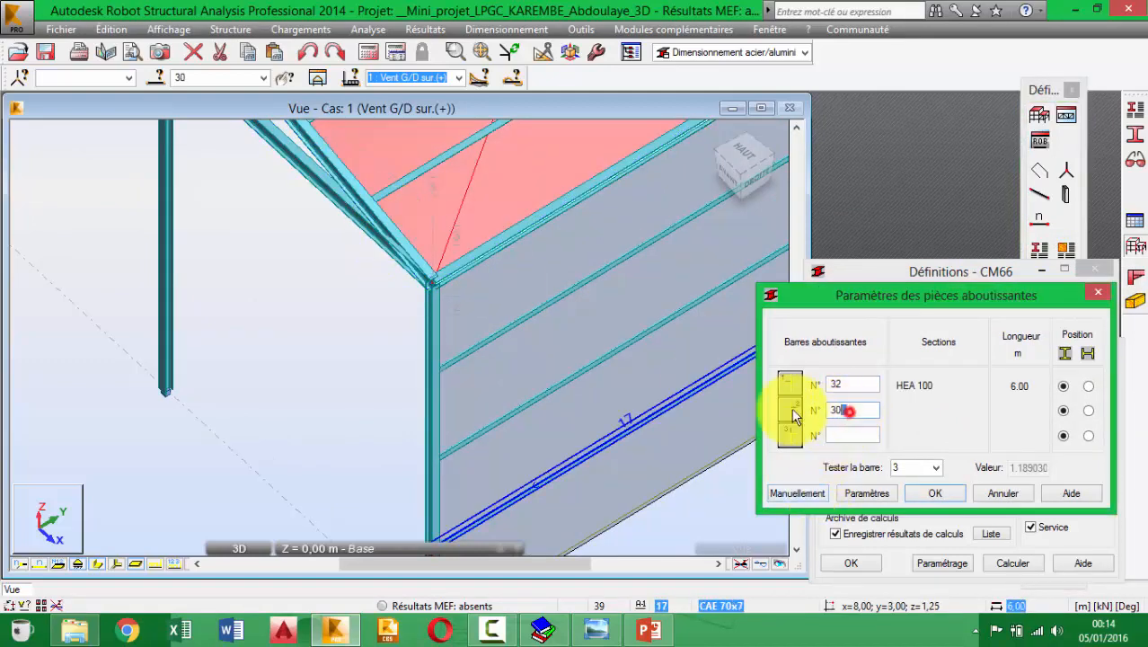
pyautogui.click(368, 206)
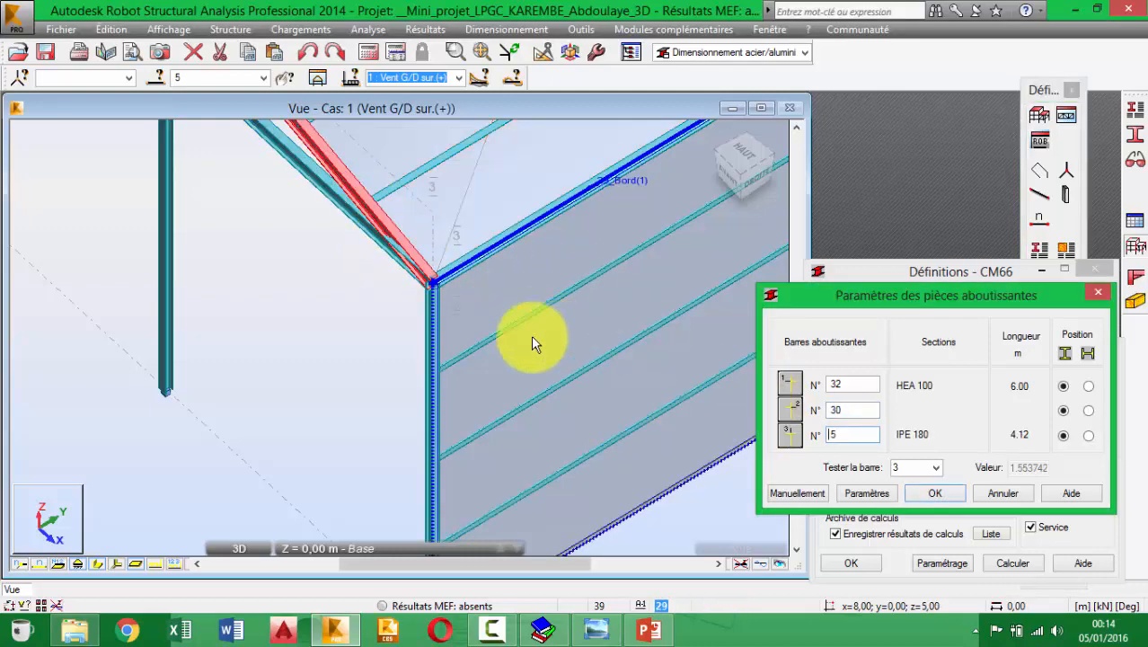
pyautogui.moveTo(380, 257); pyautogui.dragTo(409, 357, button='middle')
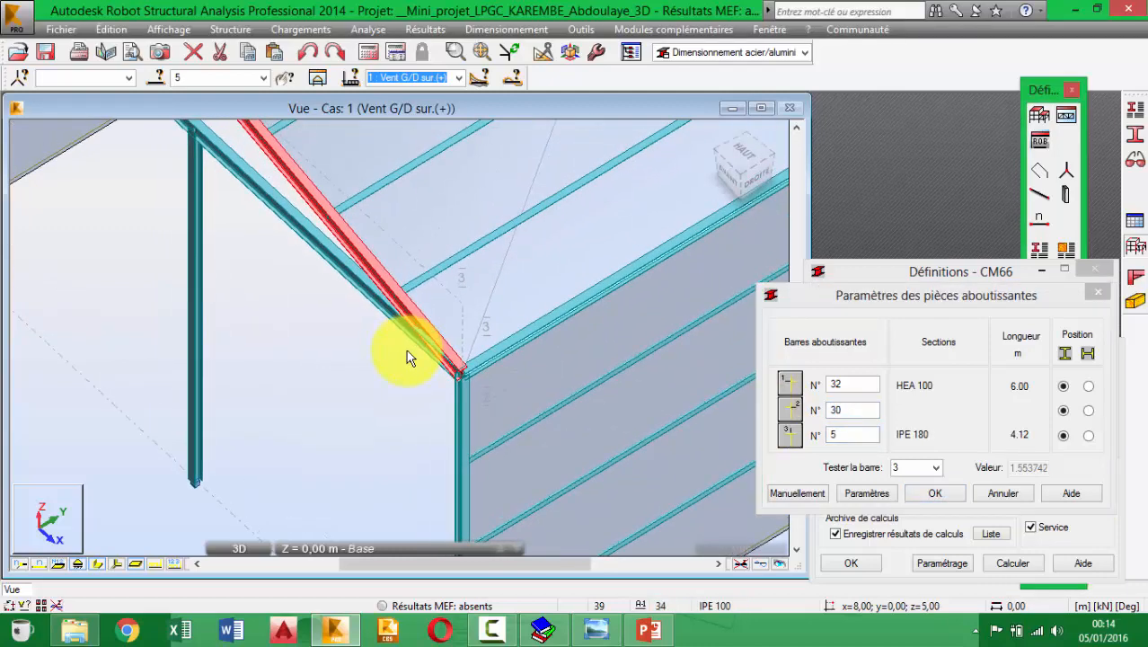
pyautogui.click(856, 411)
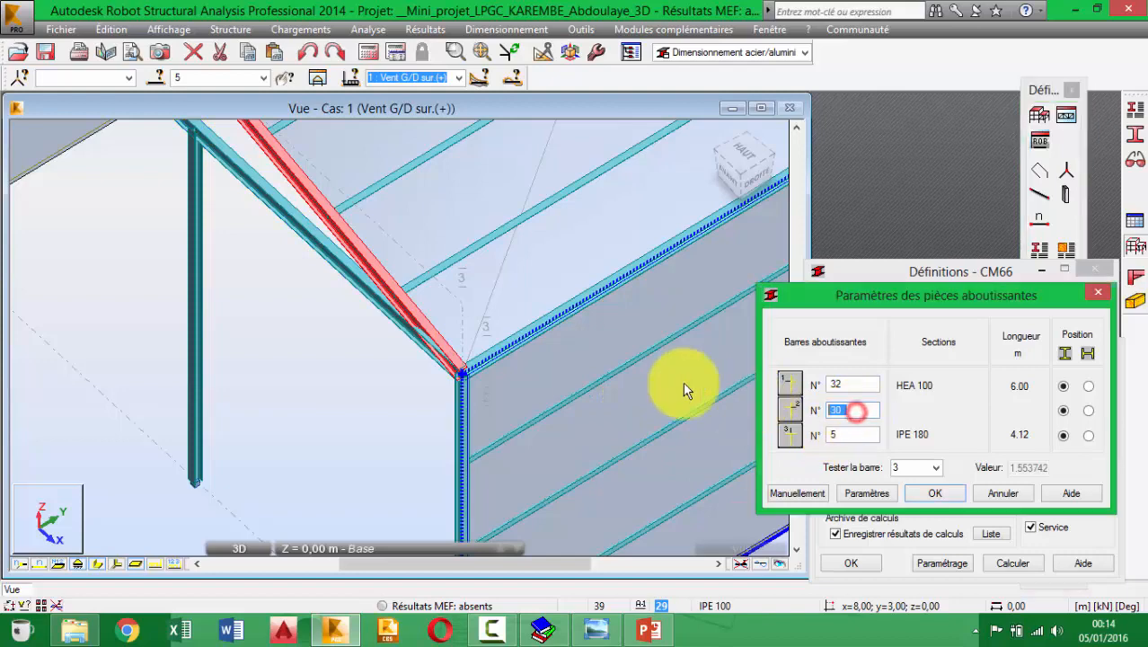
pyautogui.click(290, 174)
pyautogui.click(844, 435)
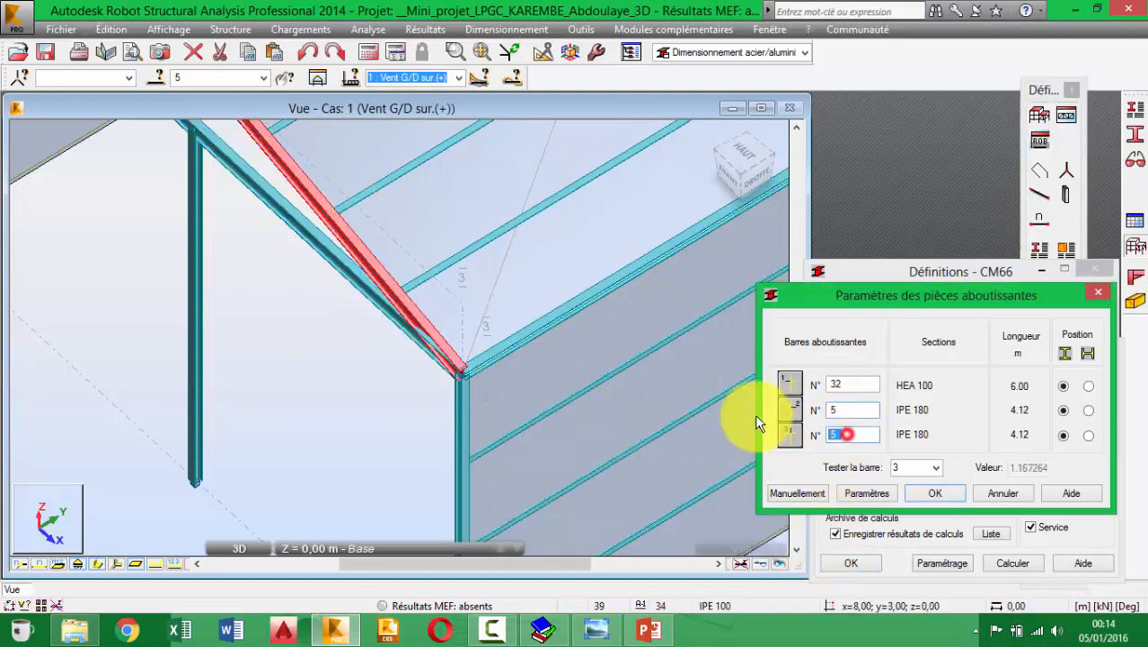
pyautogui.click(301, 231)
pyautogui.click(301, 229)
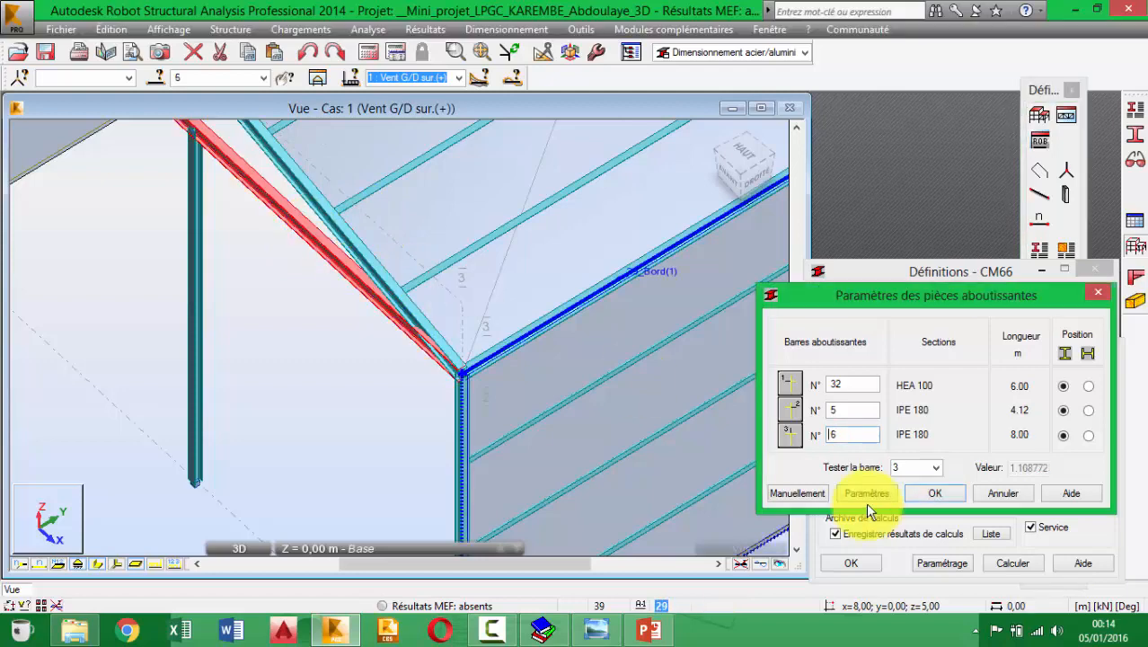
pyautogui.click(933, 492)
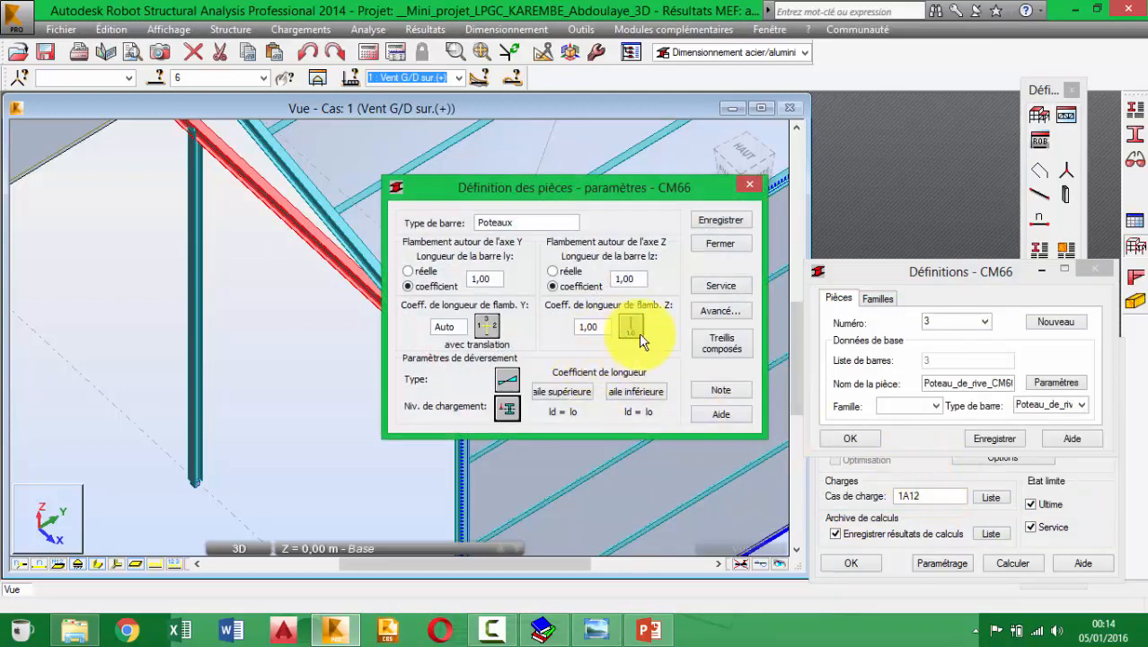
# Step: Set member 3's Z-axis buckling to the three-adjoining-bar type with translation and assign bars 32, 6 and 5 in that order
pyautogui.click(632, 326)
pyautogui.click(514, 302)
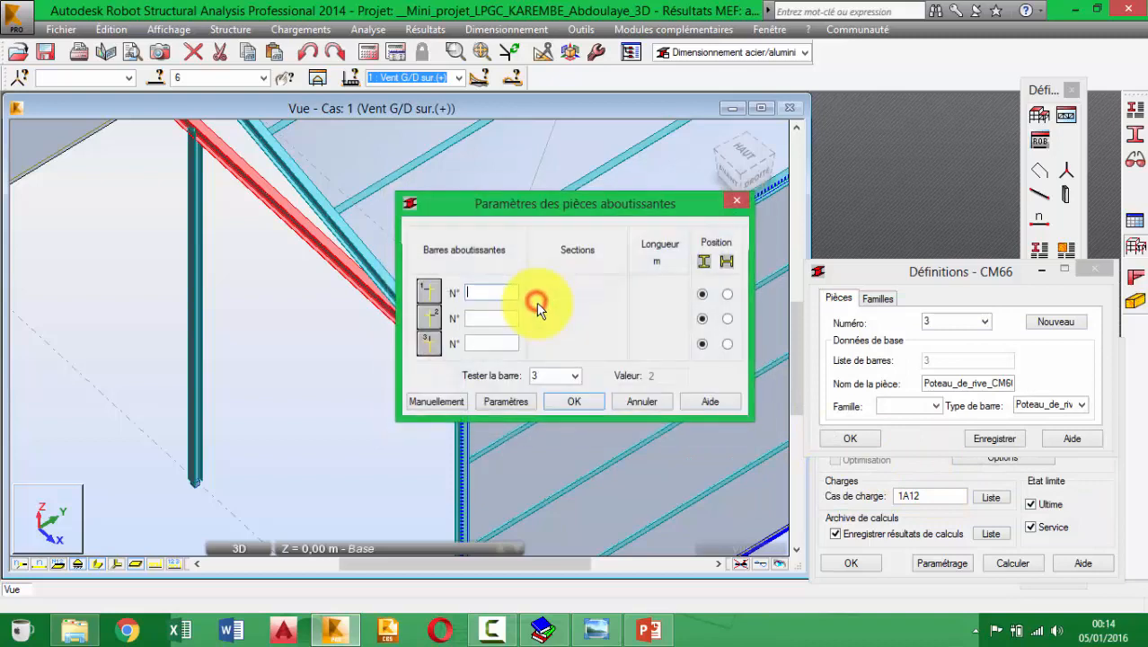
pyautogui.moveTo(560, 209); pyautogui.dragTo(996, 402)
pyautogui.click(557, 318)
pyautogui.click(353, 247)
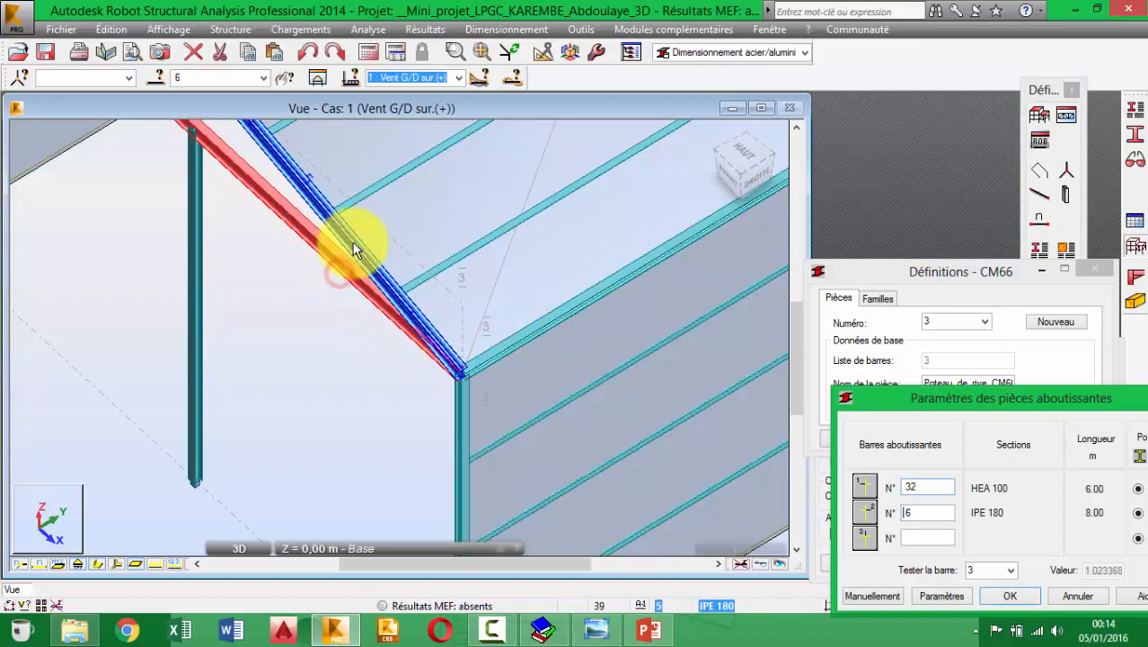
pyautogui.click(1015, 594)
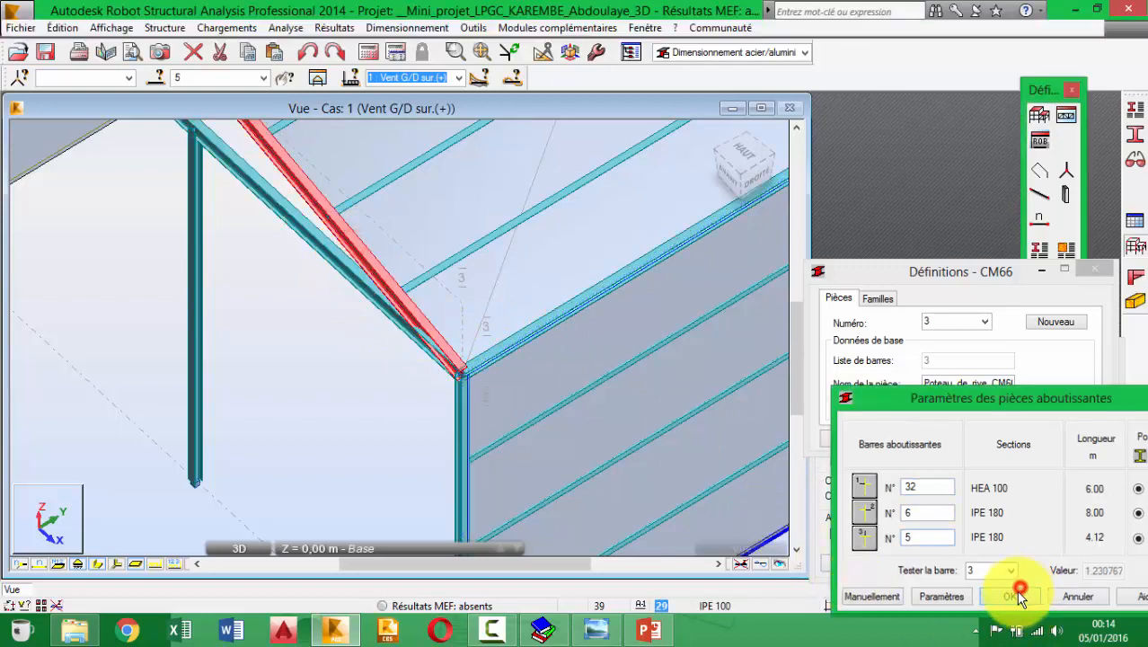
# Step: Set the lateral buckling type of the Poteaux bar type to sans déversement
pyautogui.moveTo(658, 177); pyautogui.dragTo(835, 184)
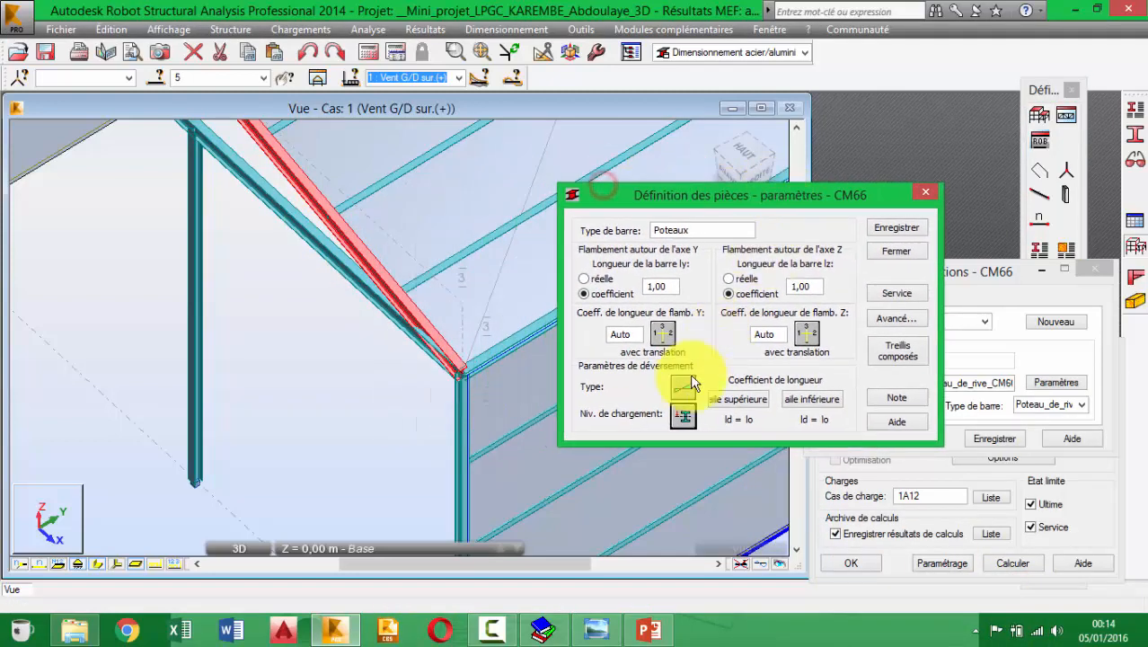
pyautogui.click(683, 386)
pyautogui.click(660, 368)
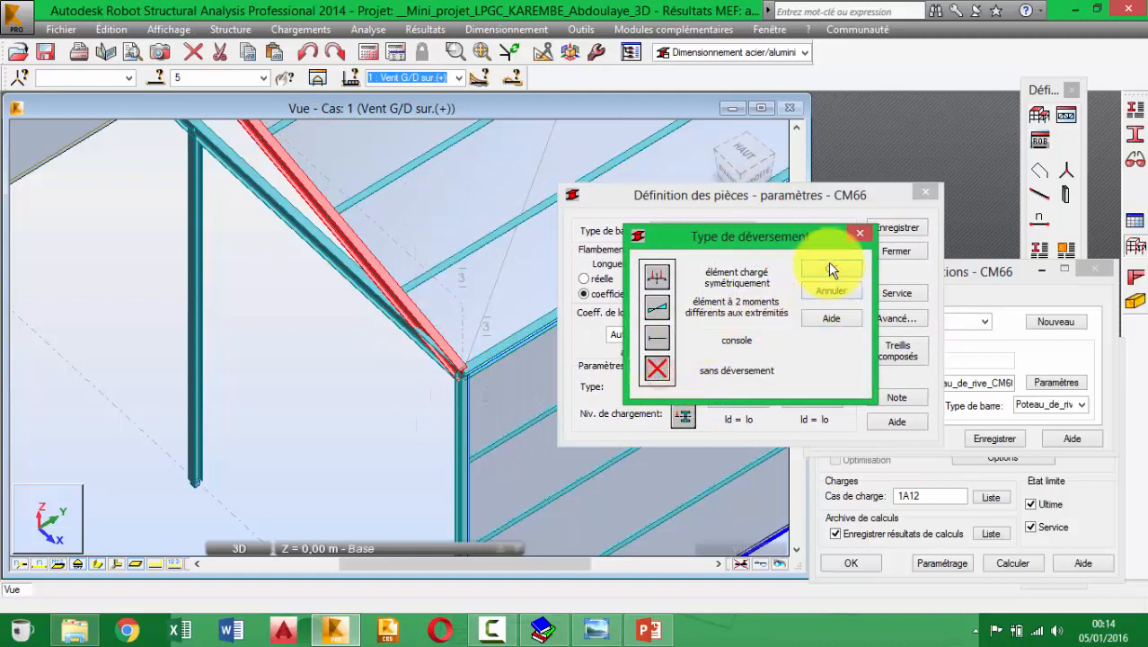
pyautogui.click(828, 268)
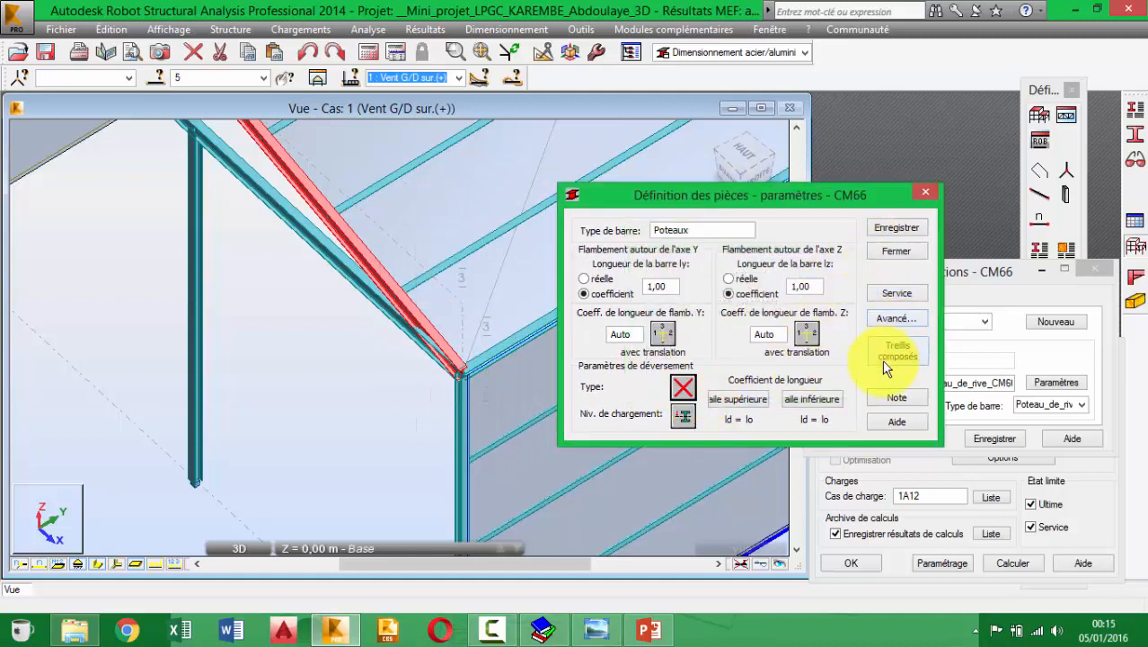
# Step: Enable the global X and Y node displacement limits of L/150 for Poteaux and save the bar type, overwriting the existing one
pyautogui.click(898, 292)
pyautogui.click(801, 302)
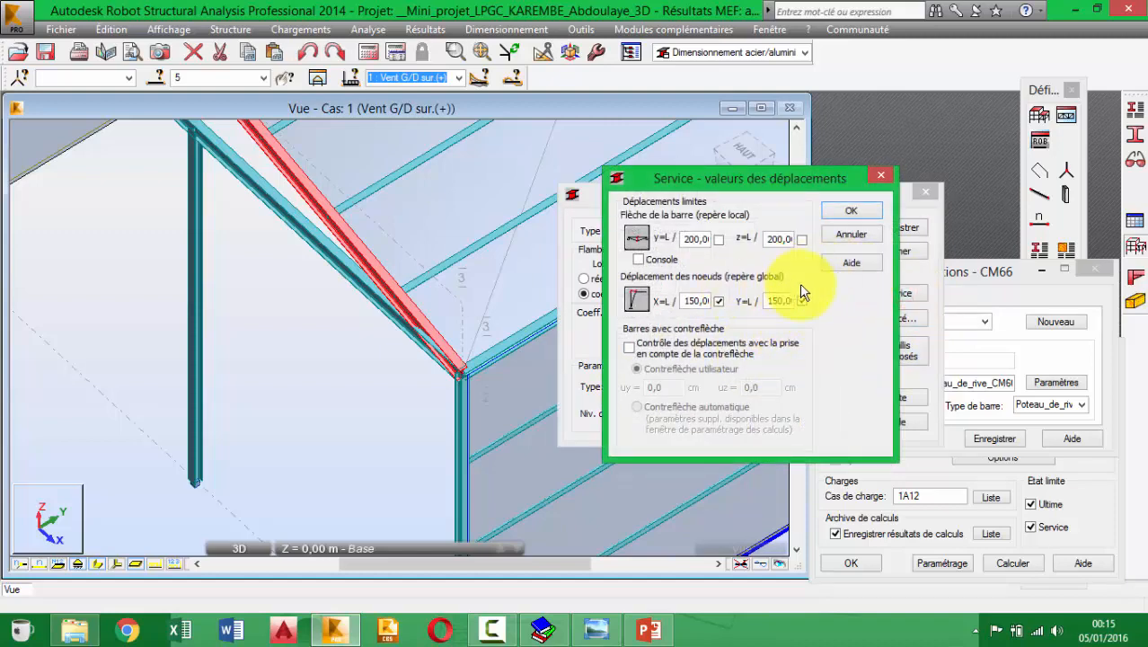
pyautogui.click(853, 209)
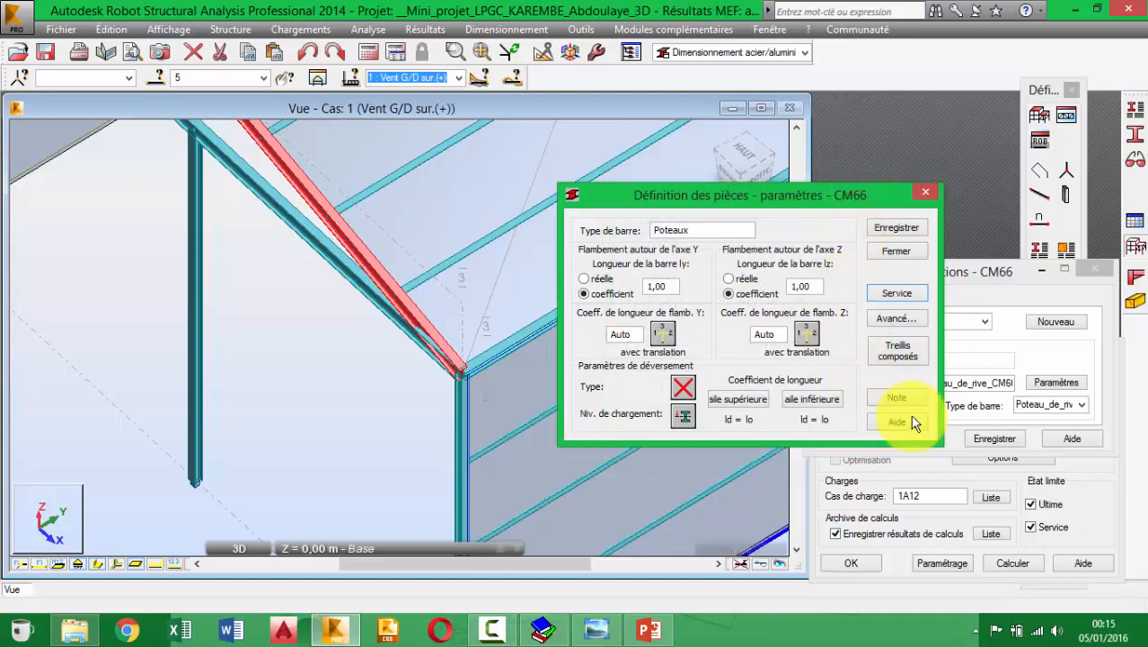
pyautogui.click(893, 229)
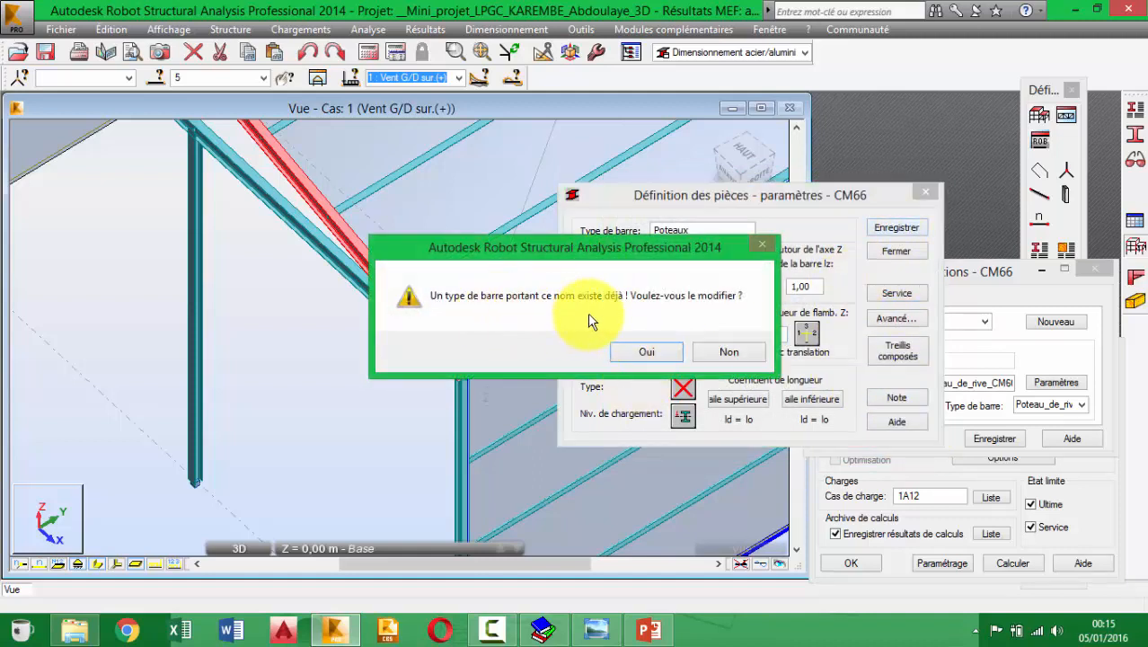
pyautogui.click(651, 352)
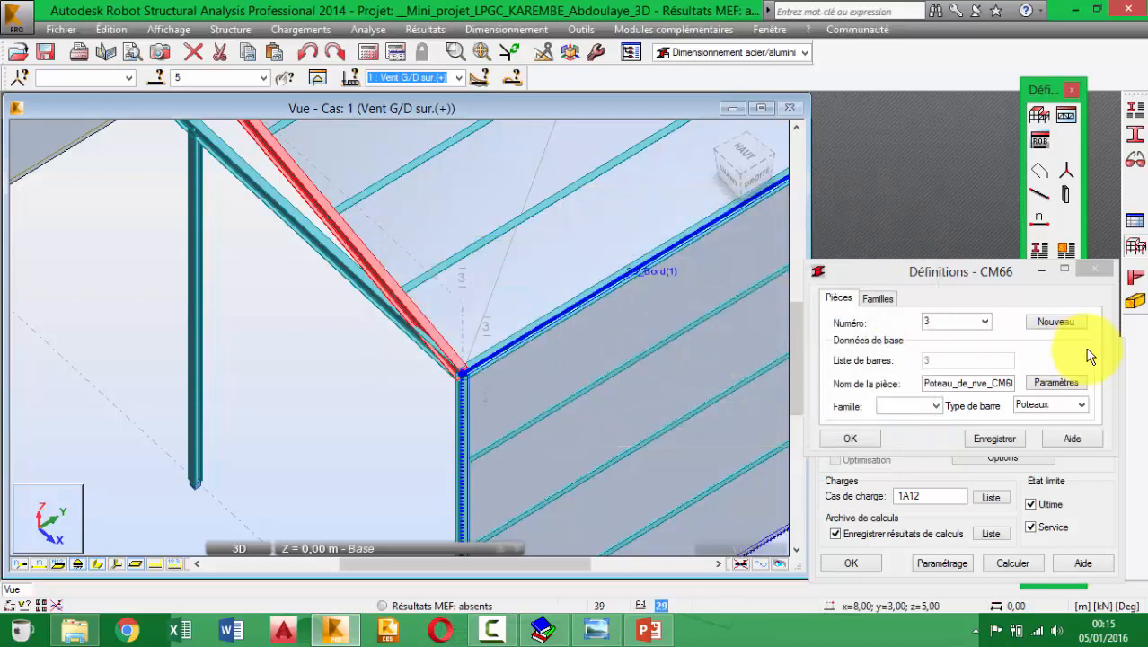
# Step: Select the eave beam, bar 32, set the member number to 32 and name its CM66 bar type Poutre32
pyautogui.moveTo(1003, 267); pyautogui.dragTo(1009, 201)
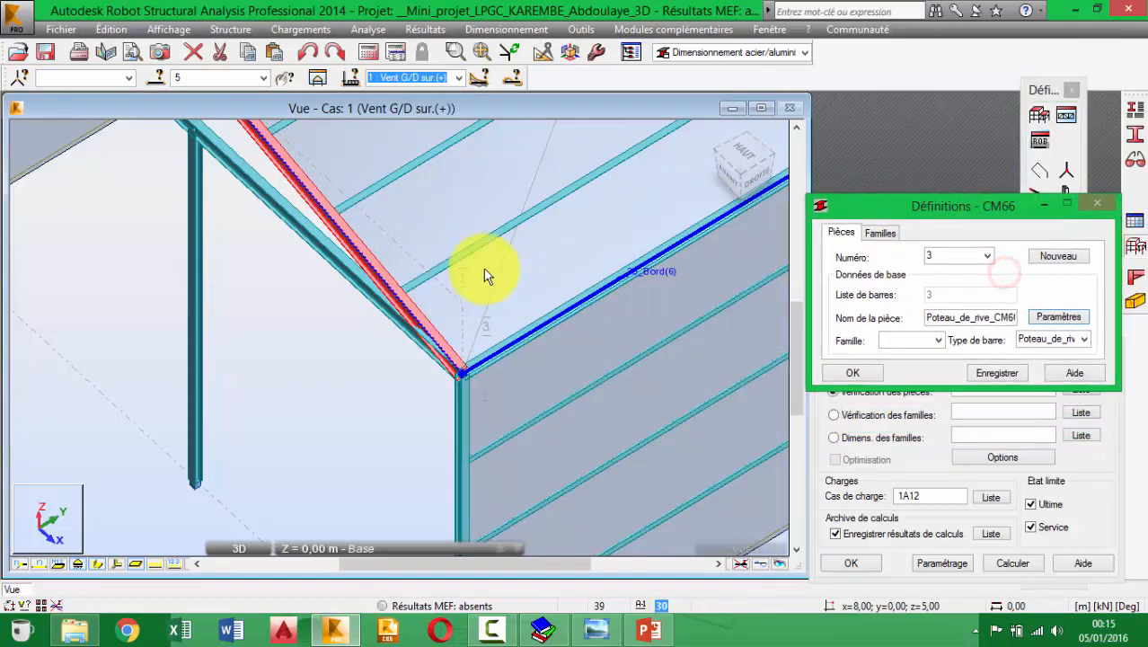
pyautogui.click(372, 391)
pyautogui.click(525, 345)
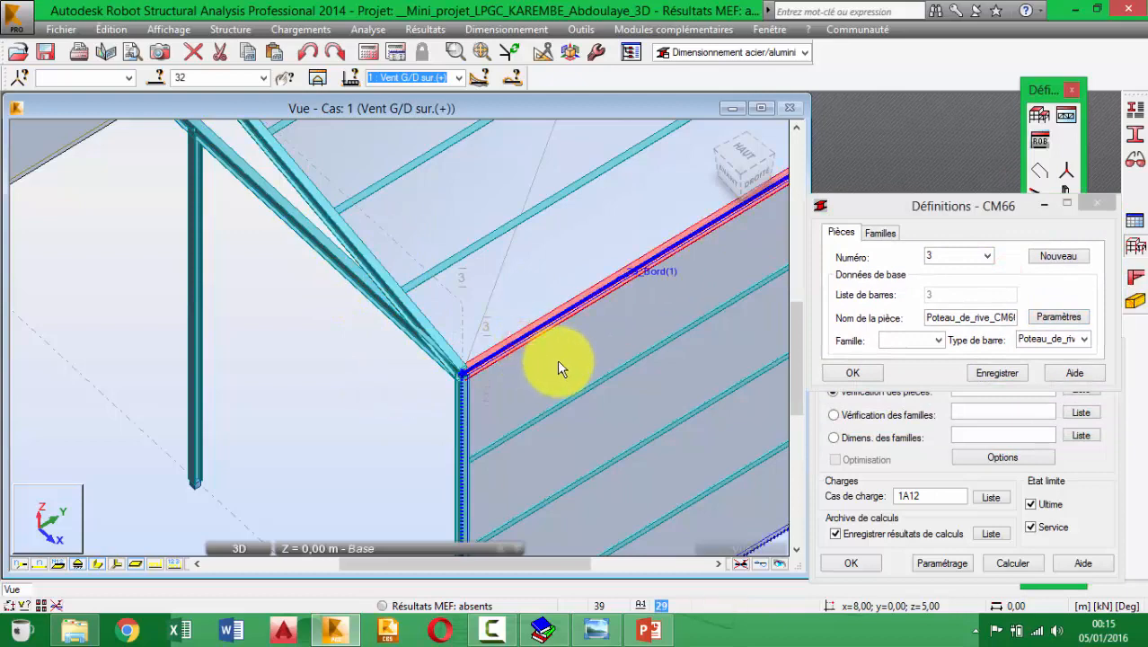
pyautogui.scroll(-3, 468, 360)
pyautogui.scroll(5, 449, 384)
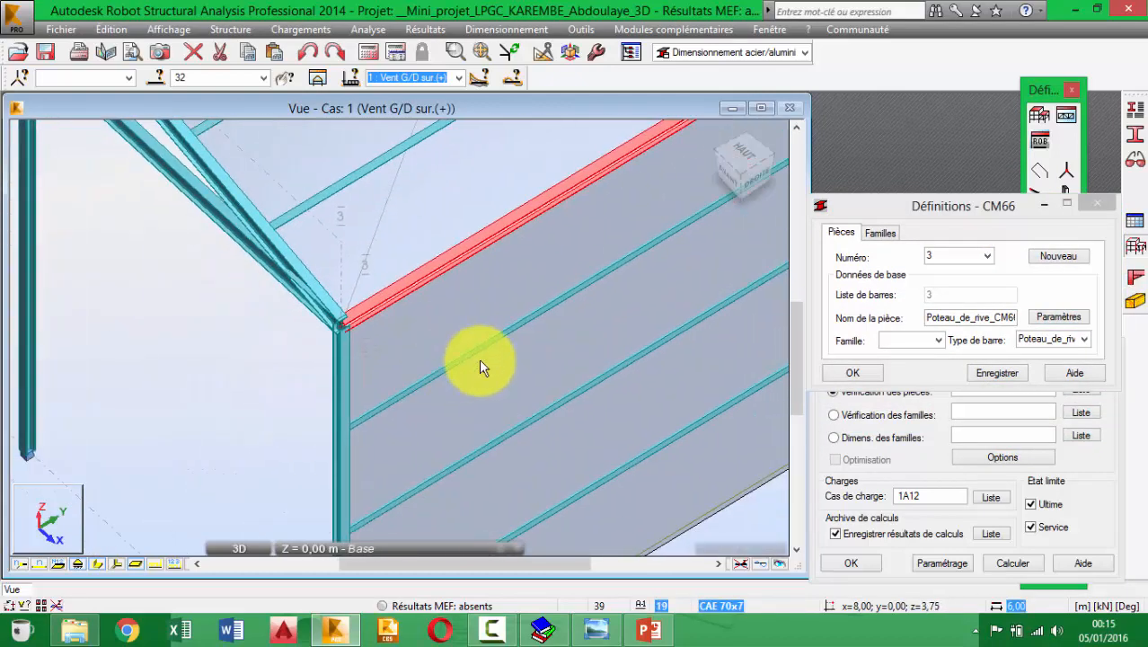
pyautogui.scroll(-3, 505, 269)
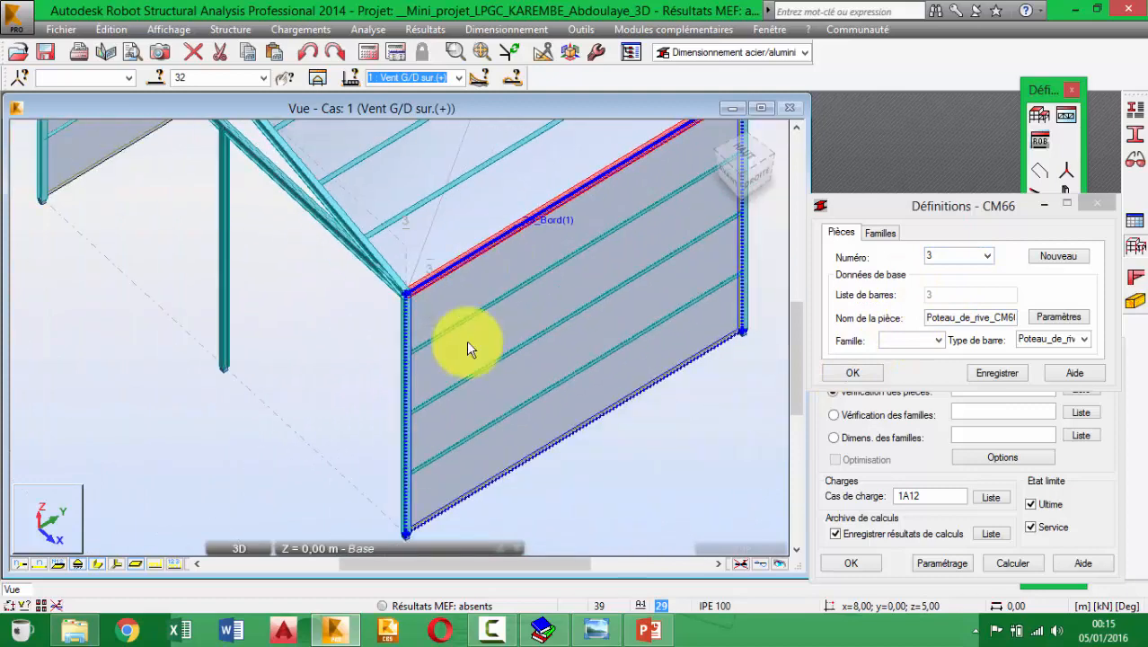
pyautogui.moveTo(490, 278); pyautogui.dragTo(444, 410, button='middle')
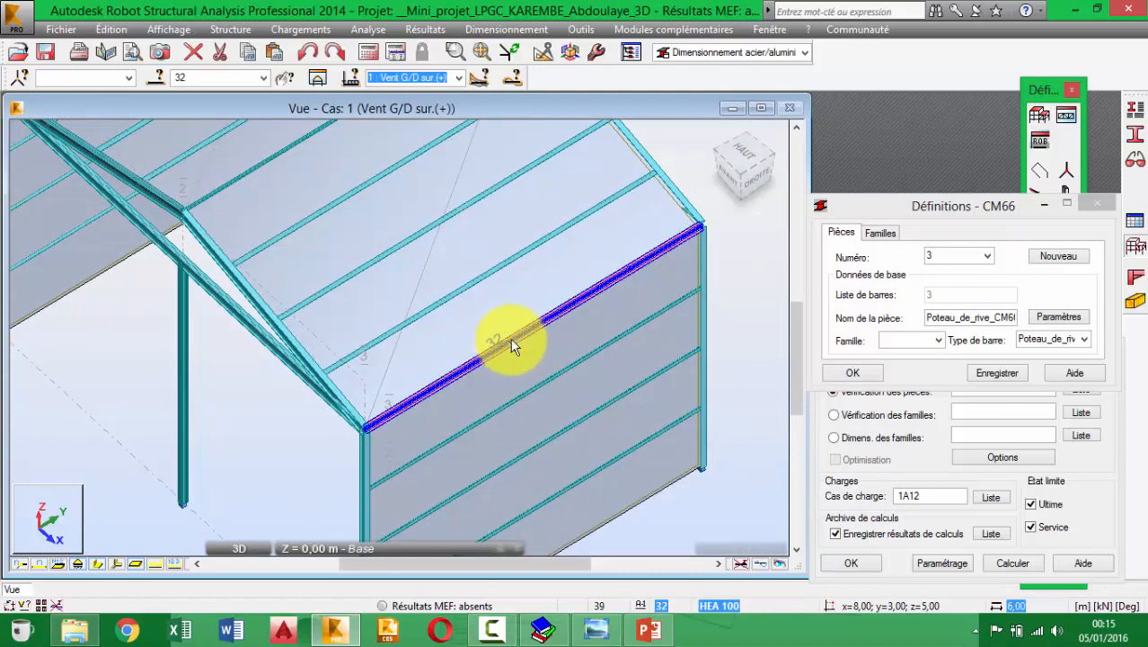
pyautogui.click(954, 258)
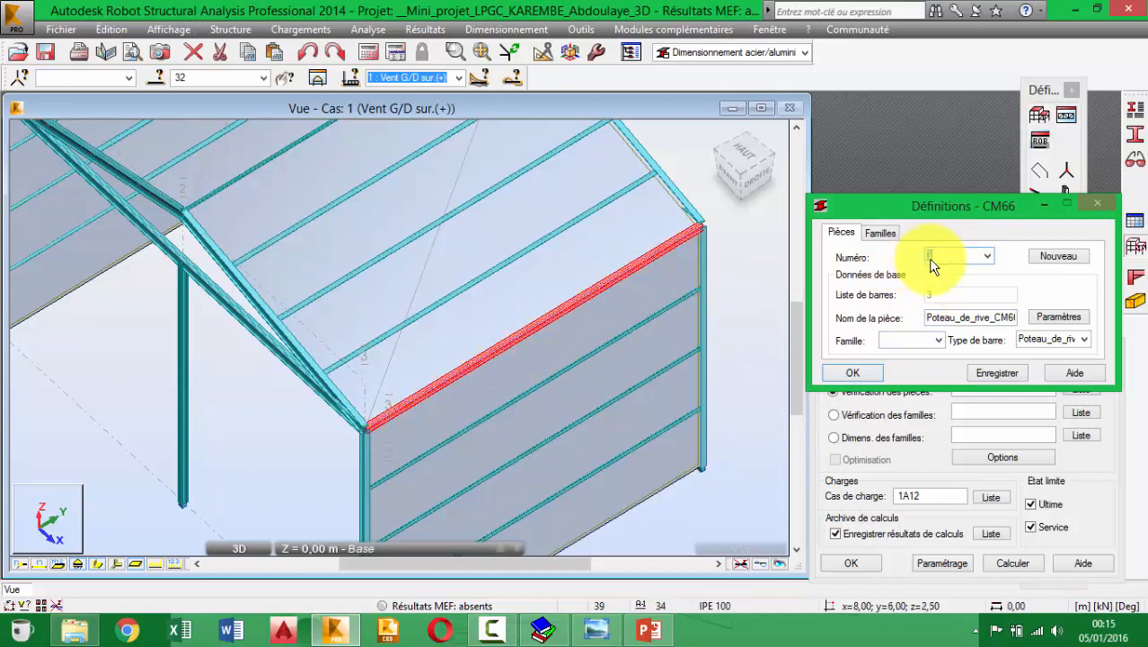
pyautogui.write('32')
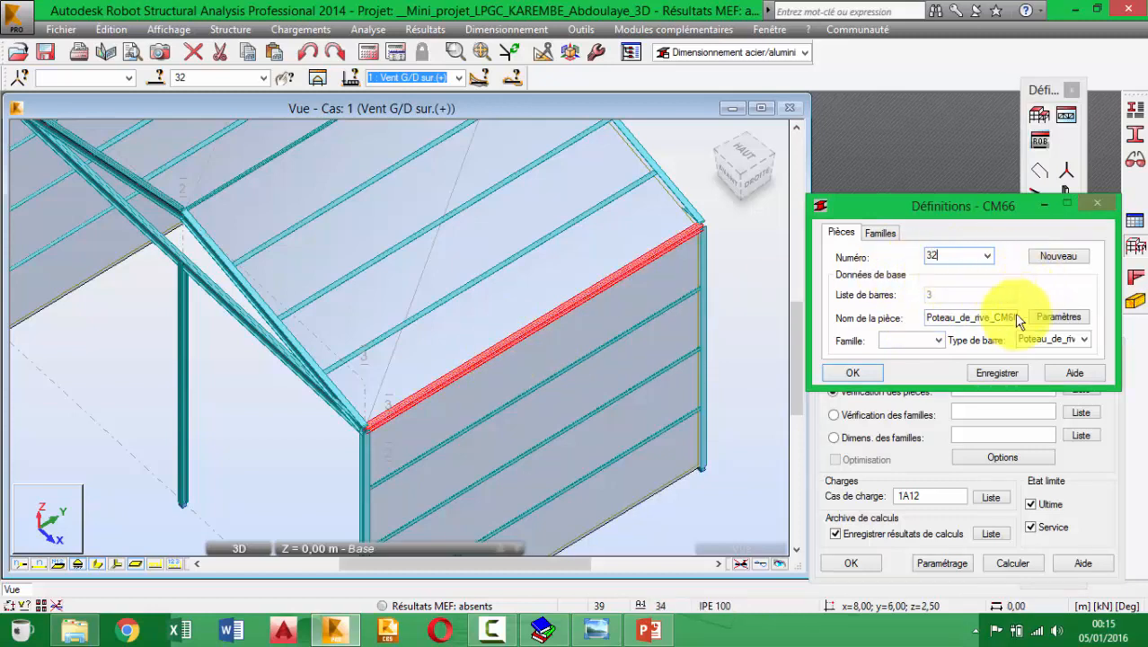
pyautogui.click(1060, 319)
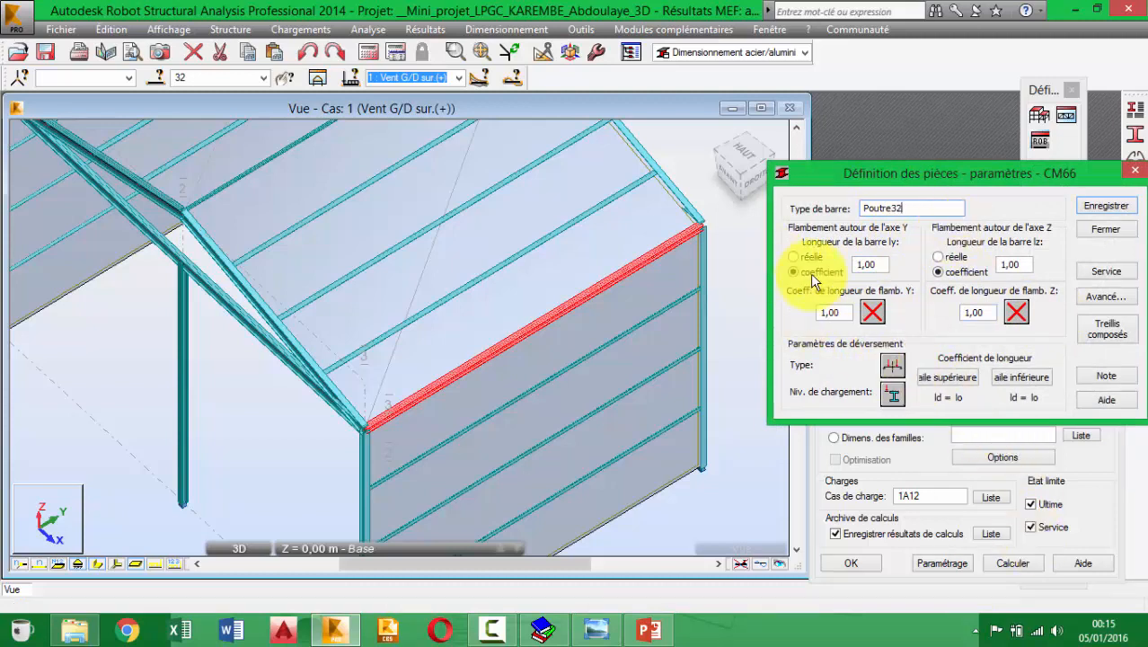
# Step: Try the internal stiffeners condition for Poutre32's Y-axis buckling, testing automatic stiffener detection at elements adjoining in the buckling plane
pyautogui.click(872, 313)
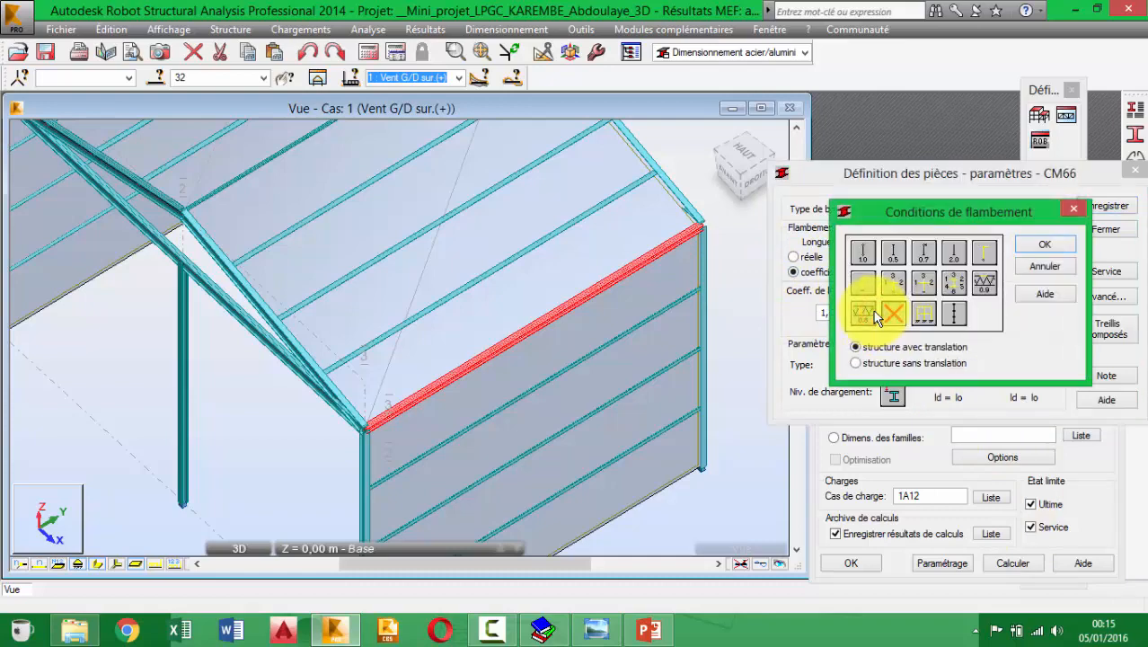
pyautogui.doubleClick(954, 314)
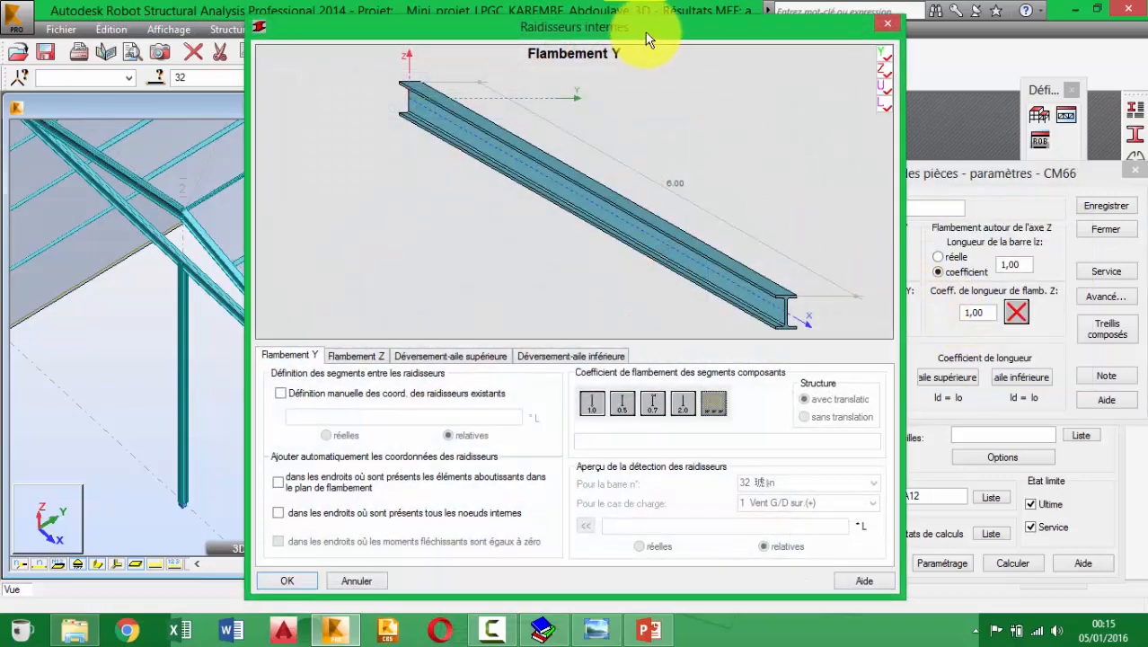
pyautogui.moveTo(649, 32); pyautogui.dragTo(808, 26)
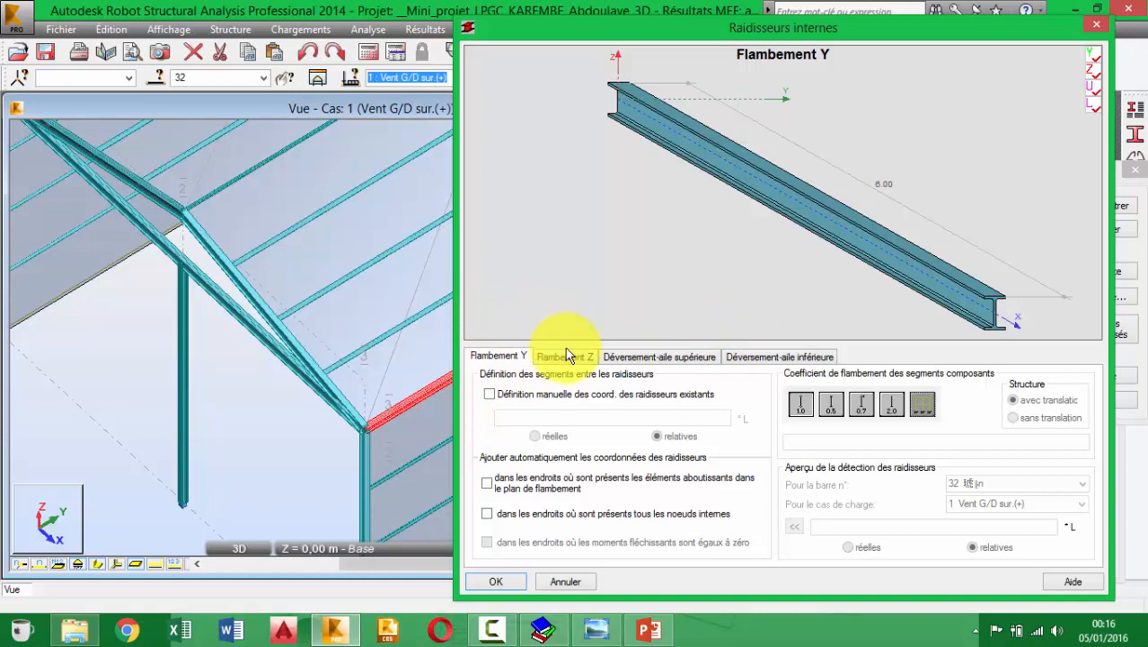
pyautogui.click(488, 484)
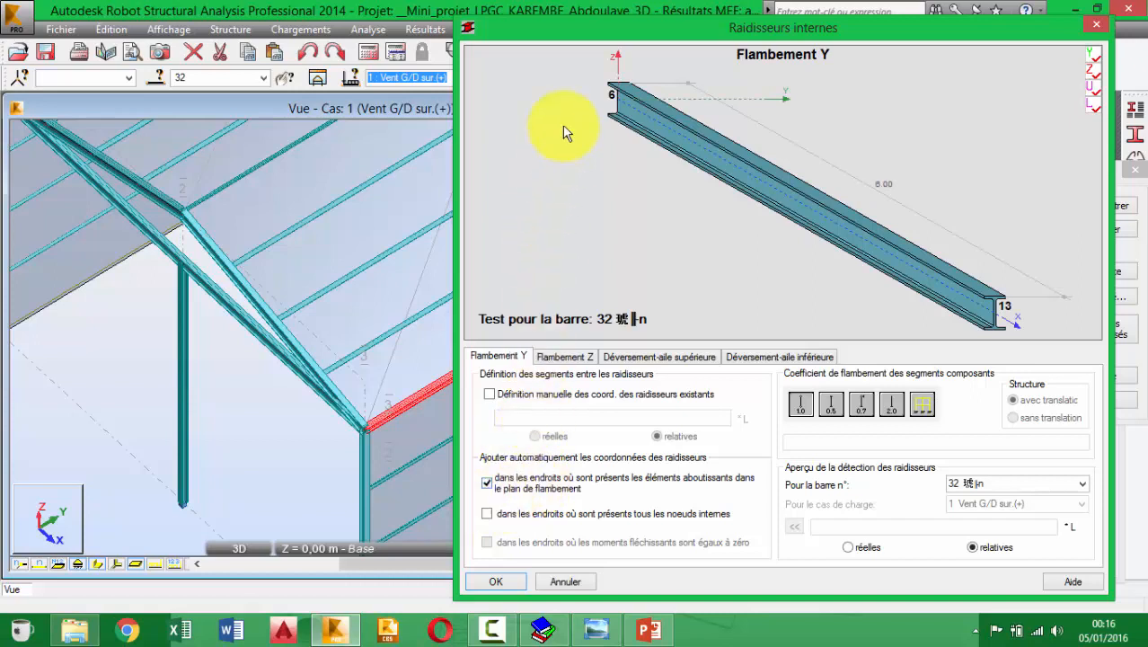
pyautogui.click(487, 484)
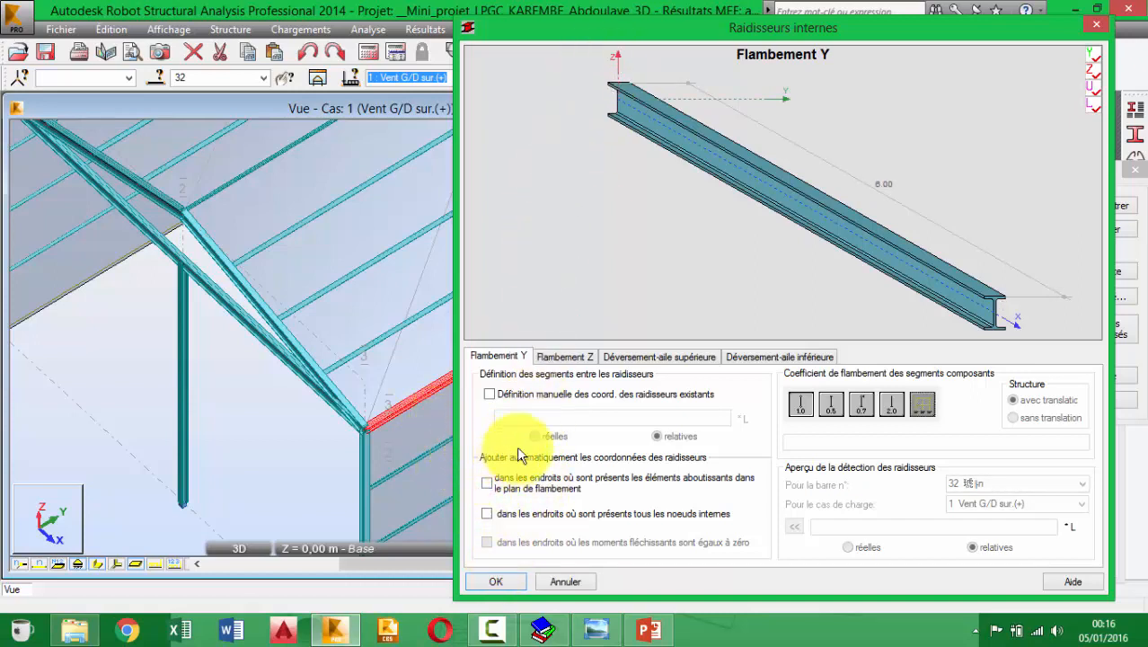
pyautogui.click(1096, 29)
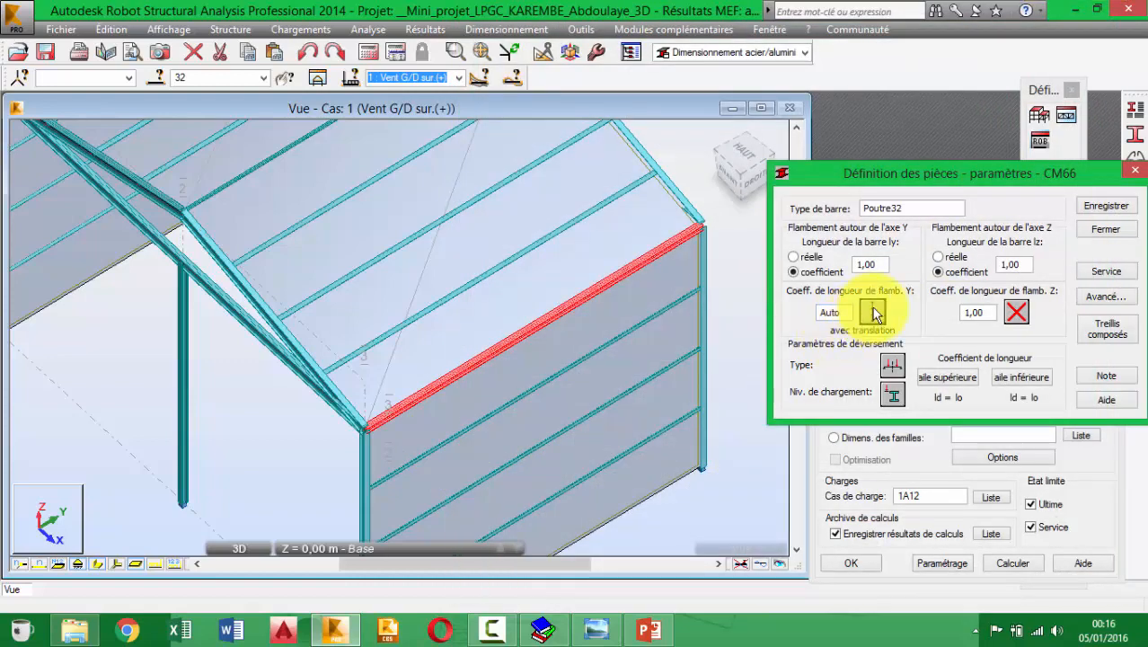
# Step: Reset Poutre32's Y-axis buckling condition to no buckling
pyautogui.click(1013, 321)
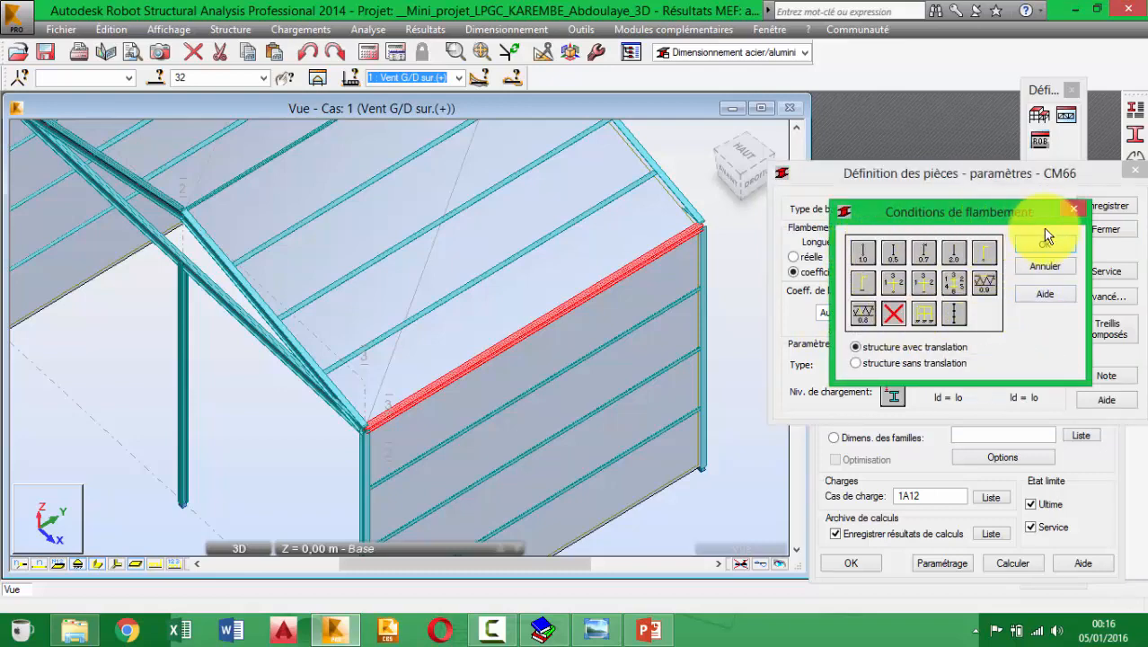
pyautogui.click(1069, 210)
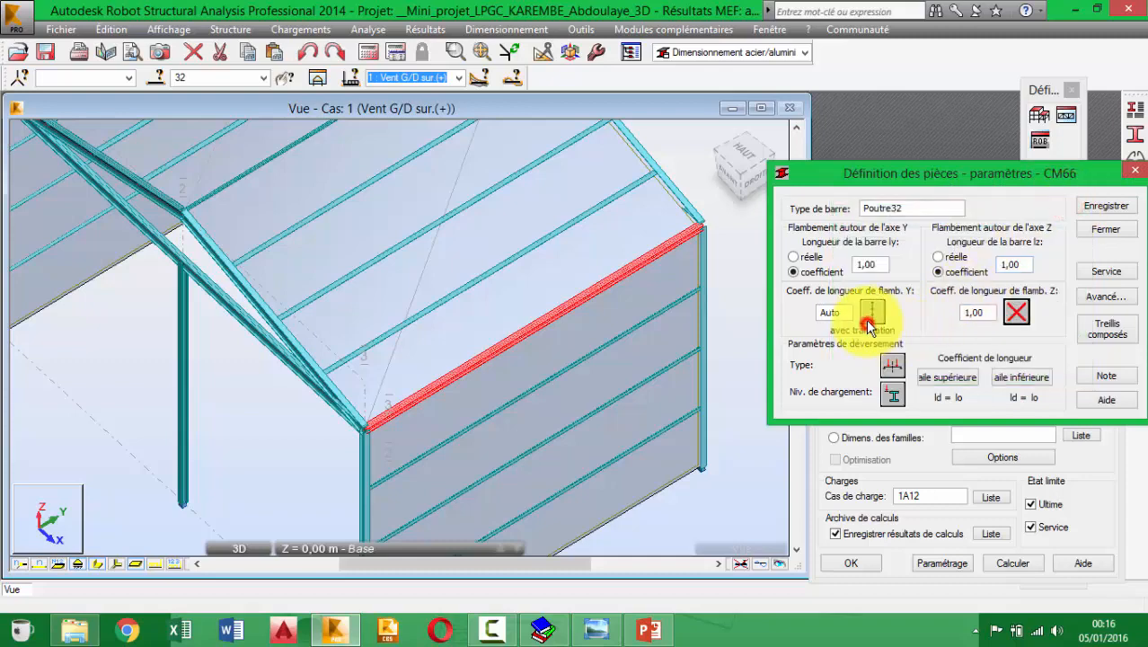
pyautogui.click(870, 315)
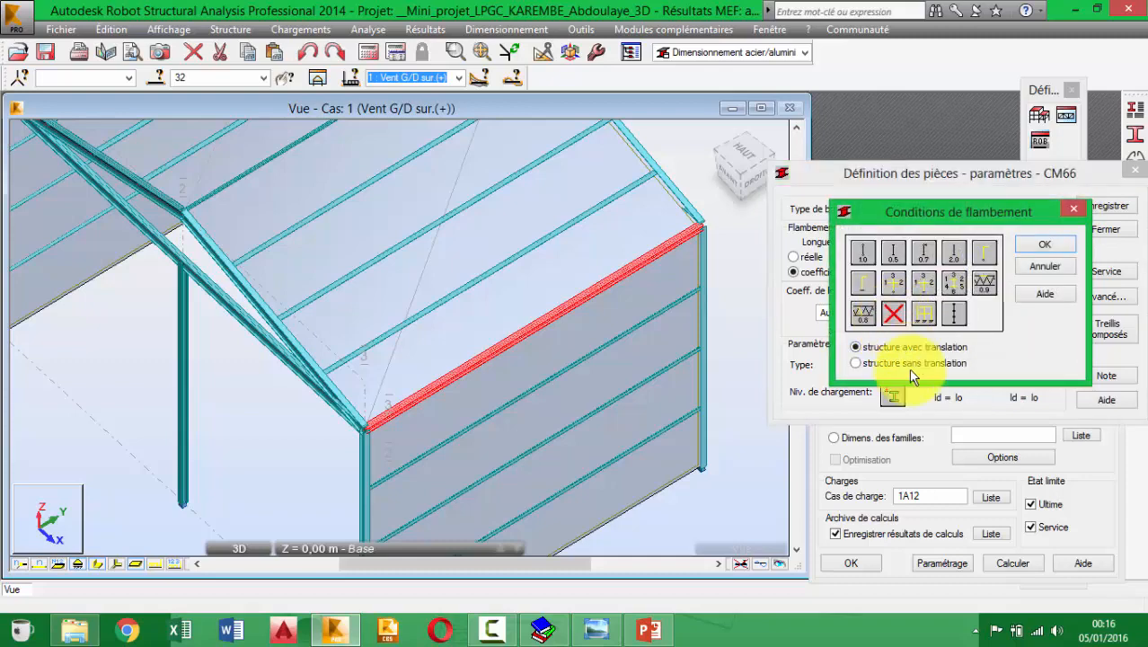
pyautogui.click(1043, 244)
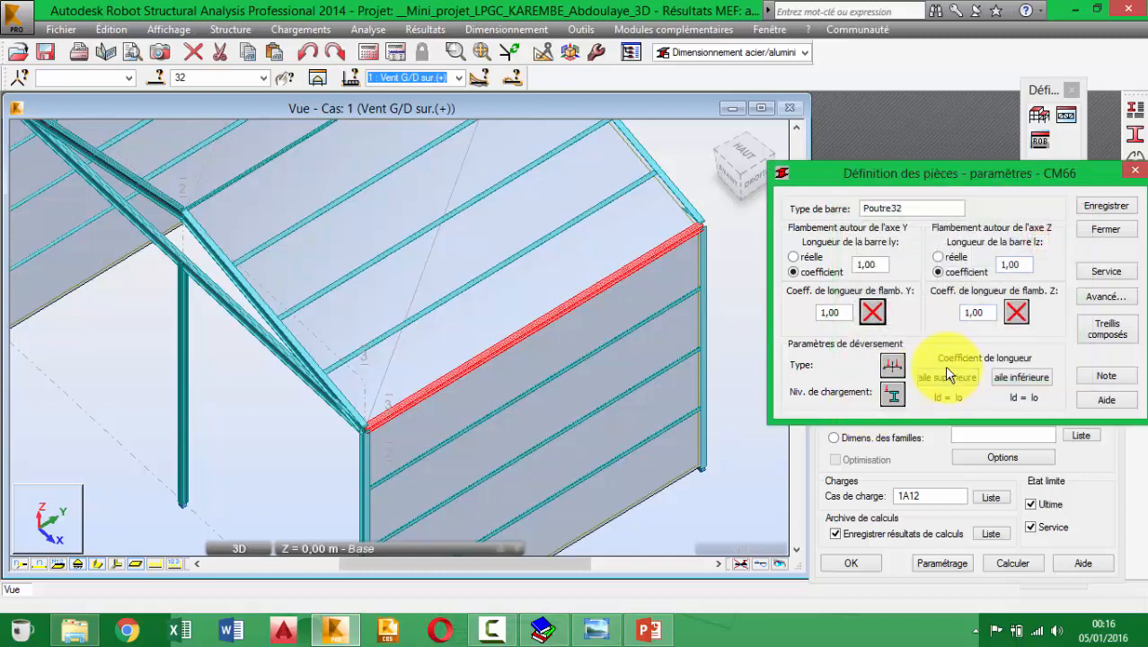
# Step: Set Poutre32's lateral buckling type to two different end moments and its load level to z = 0,00
pyautogui.click(892, 366)
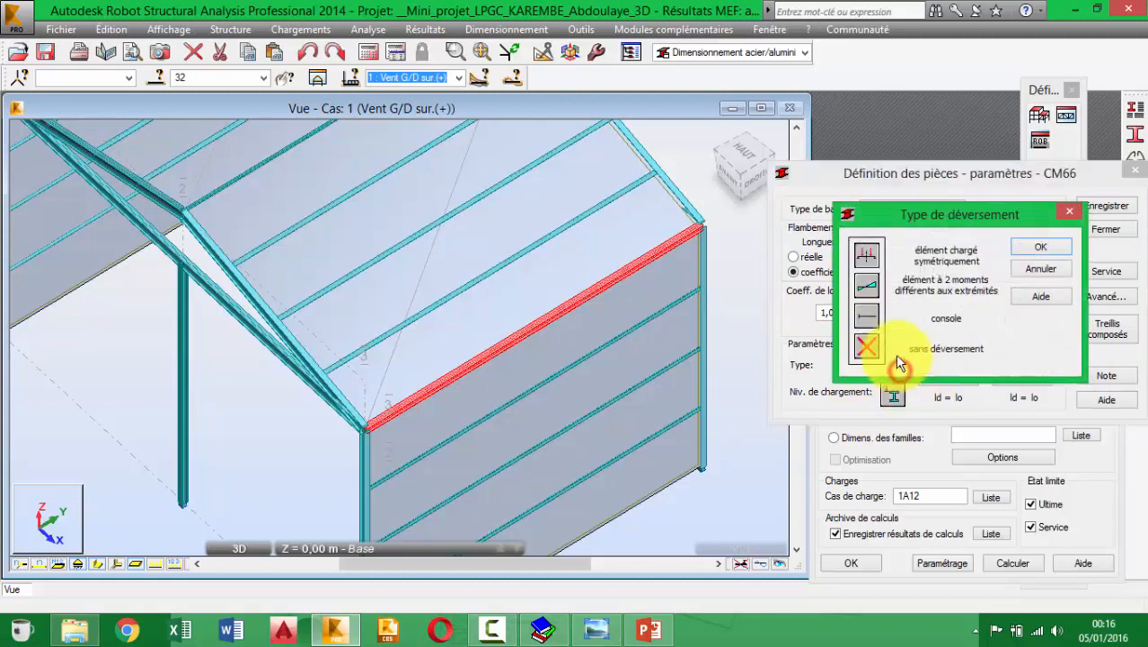
pyautogui.doubleClick(869, 287)
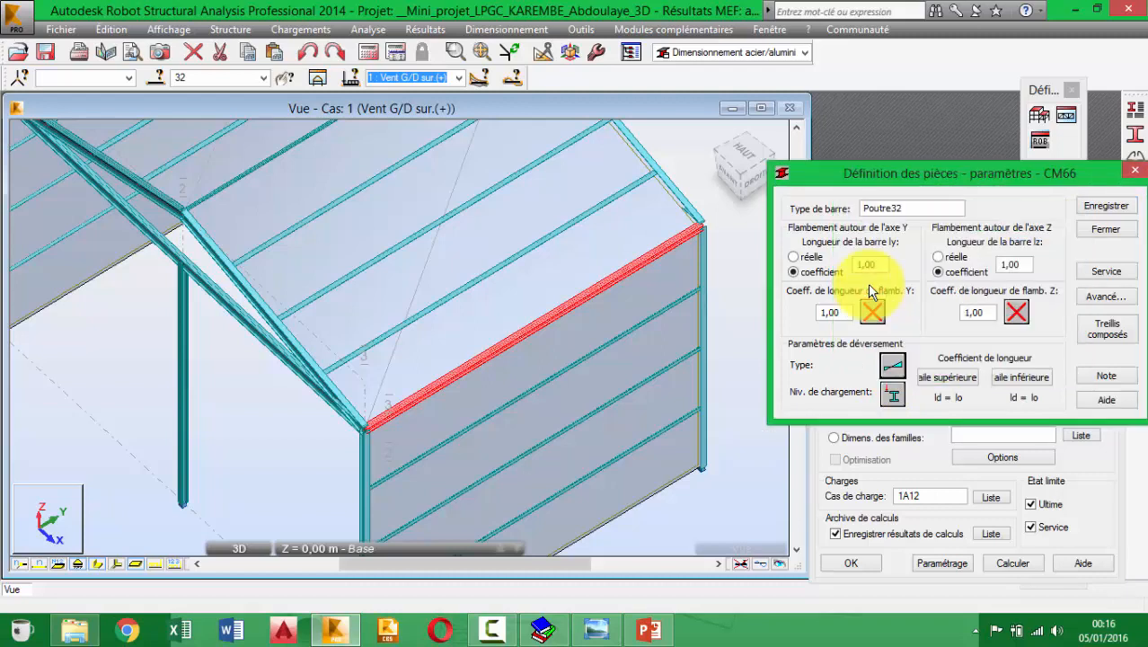
pyautogui.click(892, 392)
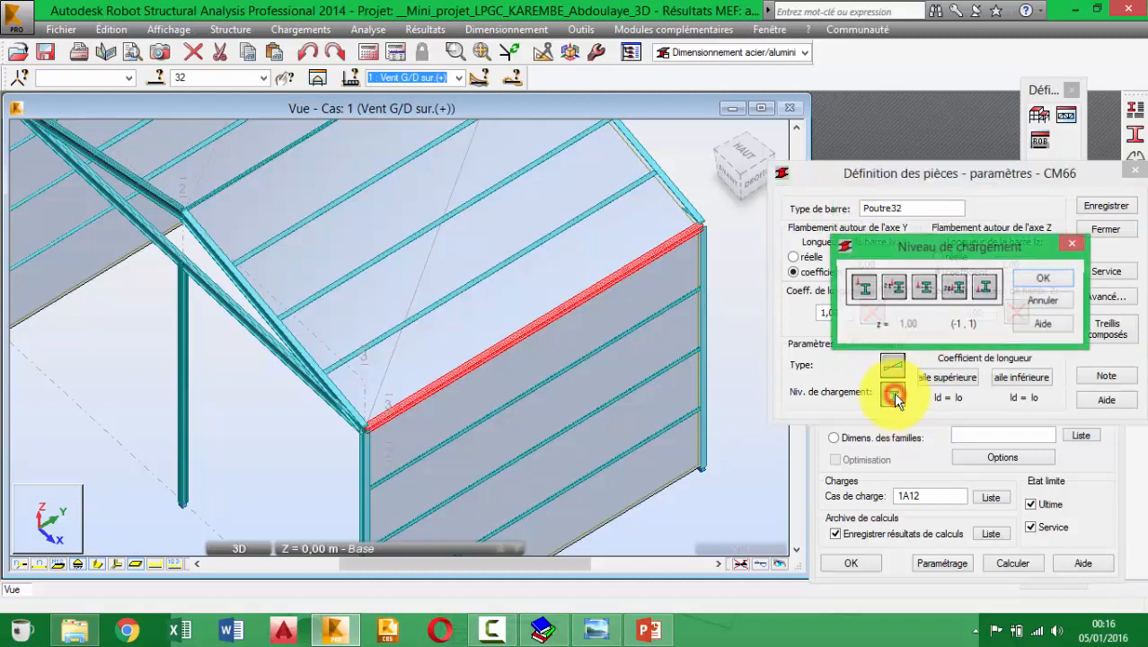
pyautogui.click(923, 287)
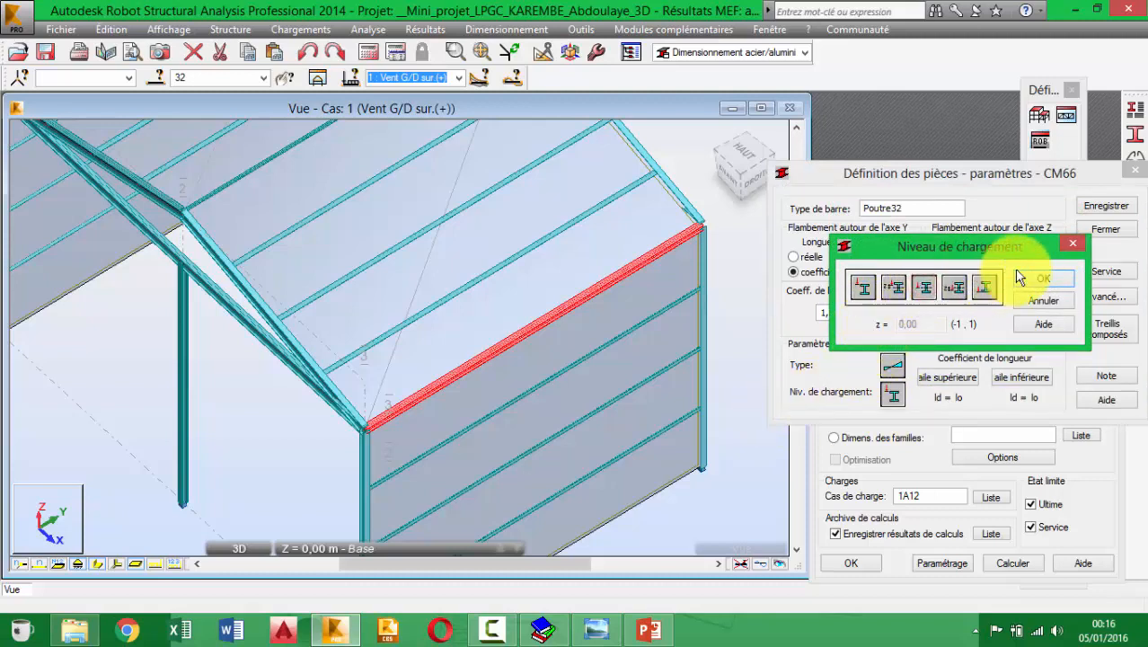
pyautogui.click(1046, 281)
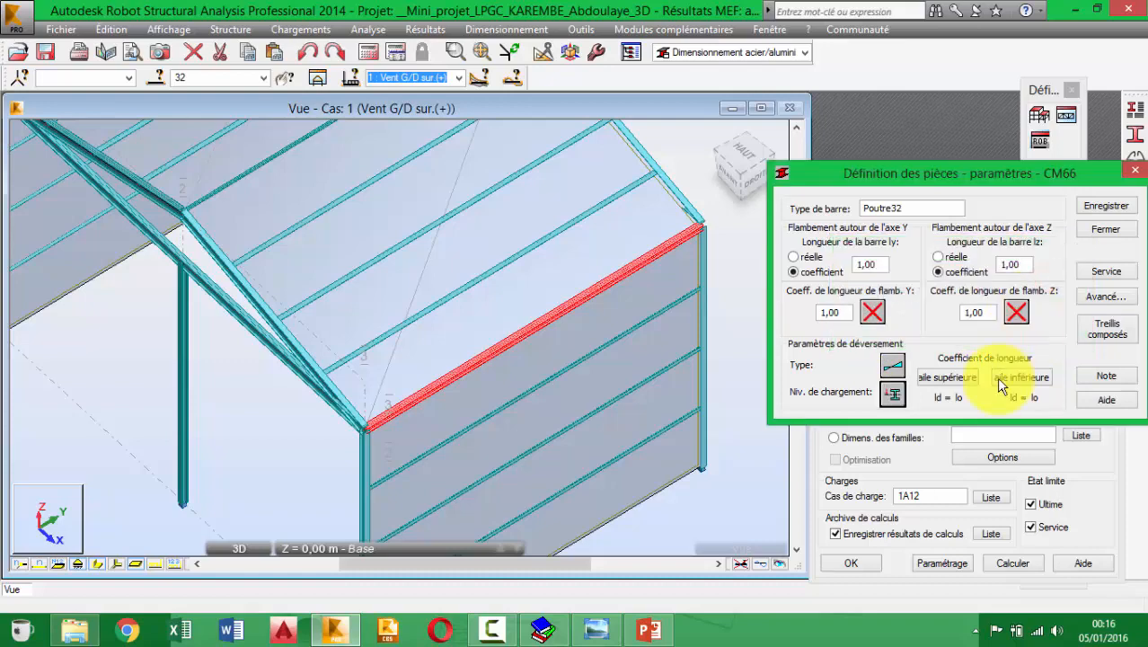
# Step: Enable the local y and z bar deflection limits of L/200 in Poutre32's service settings
pyautogui.click(1103, 272)
pyautogui.click(1008, 218)
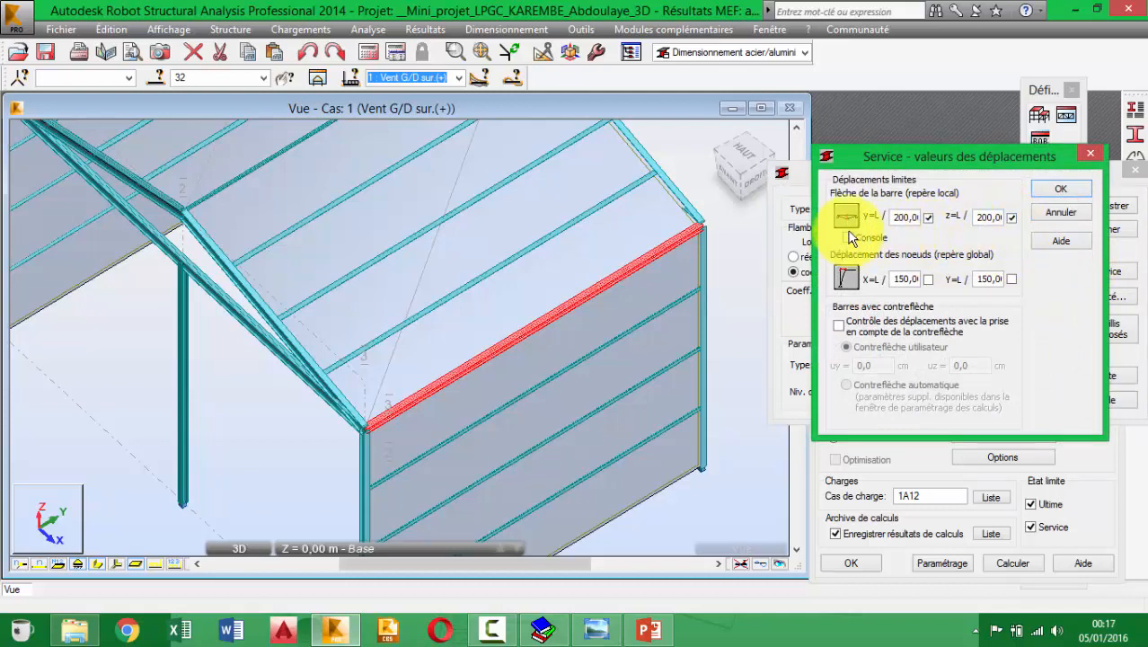
pyautogui.click(1055, 189)
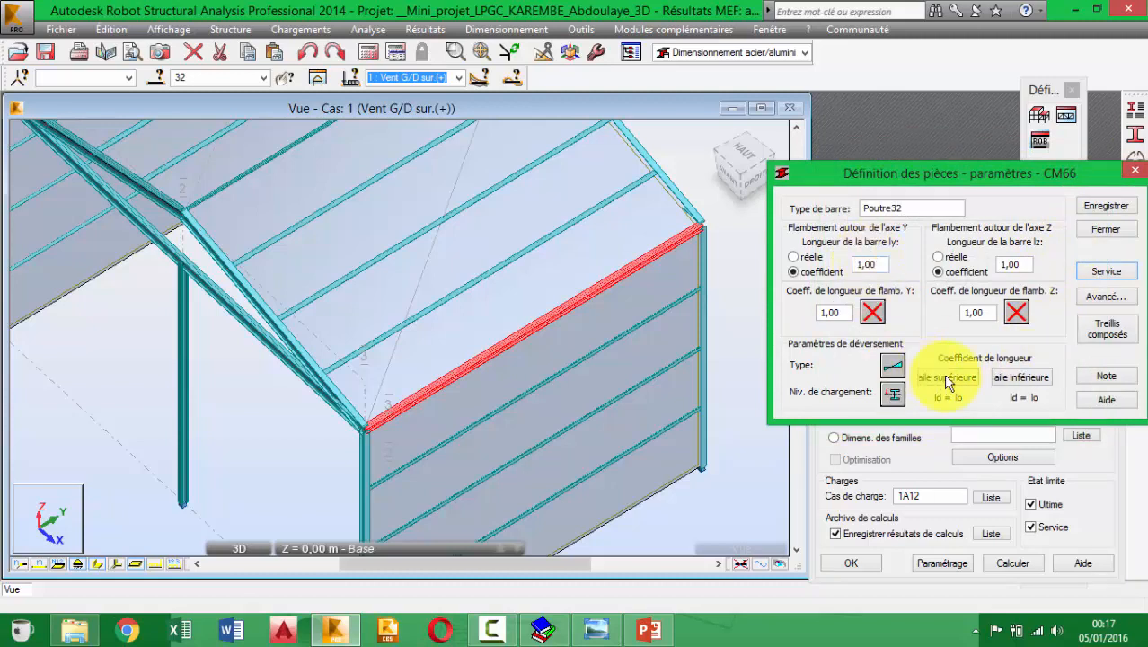
# Step: Generate the design parameter note for bar type Poutre32
pyautogui.click(1105, 377)
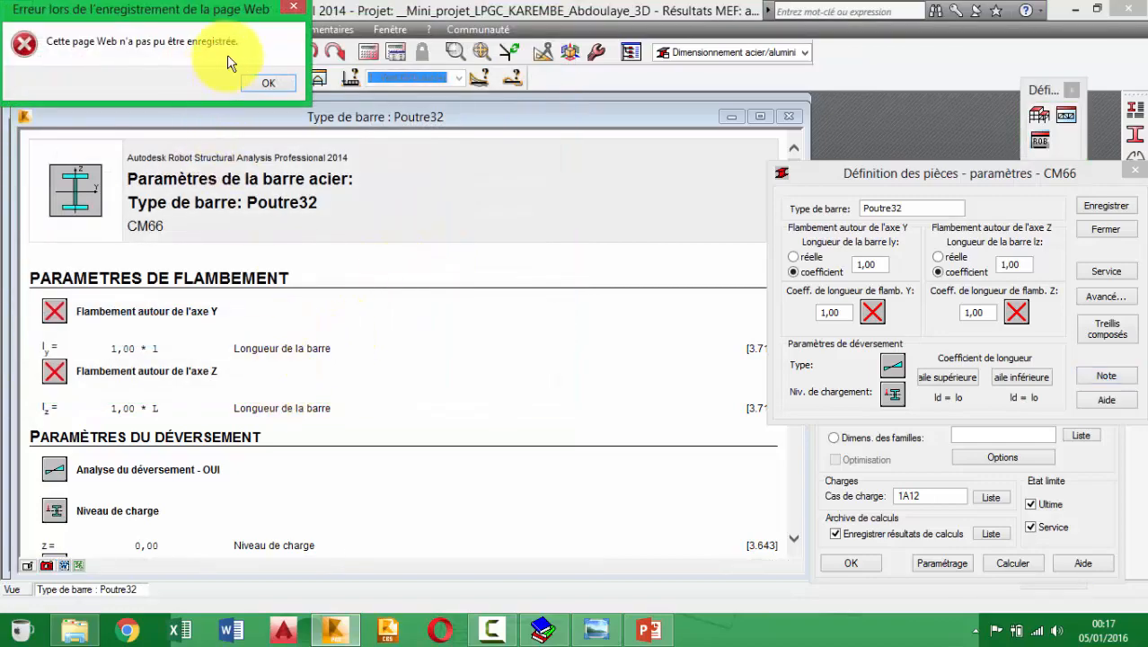
pyautogui.click(266, 84)
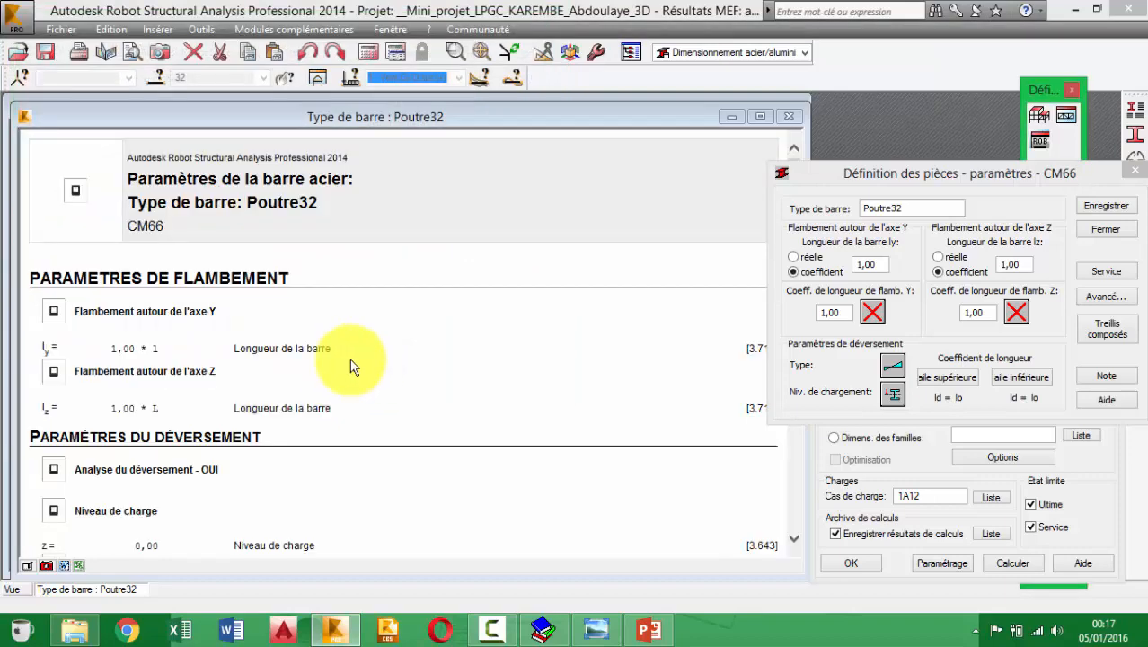
pyautogui.click(285, 348)
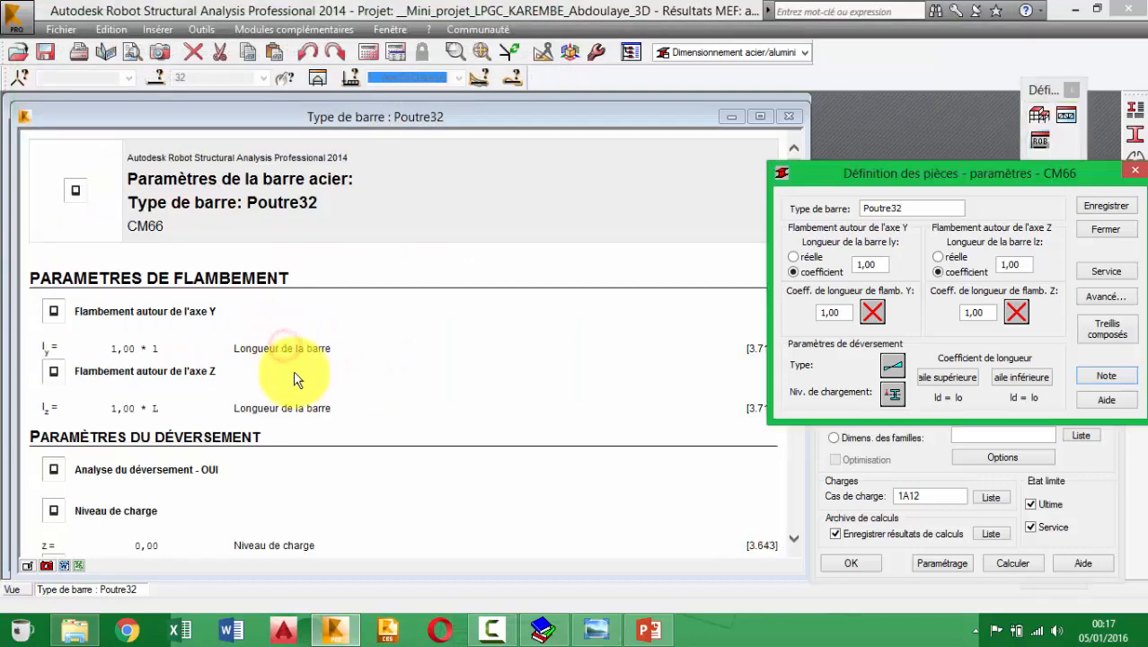
# Step: Save bar type Poutre32 and record the modified definition of member 32
pyautogui.click(1110, 214)
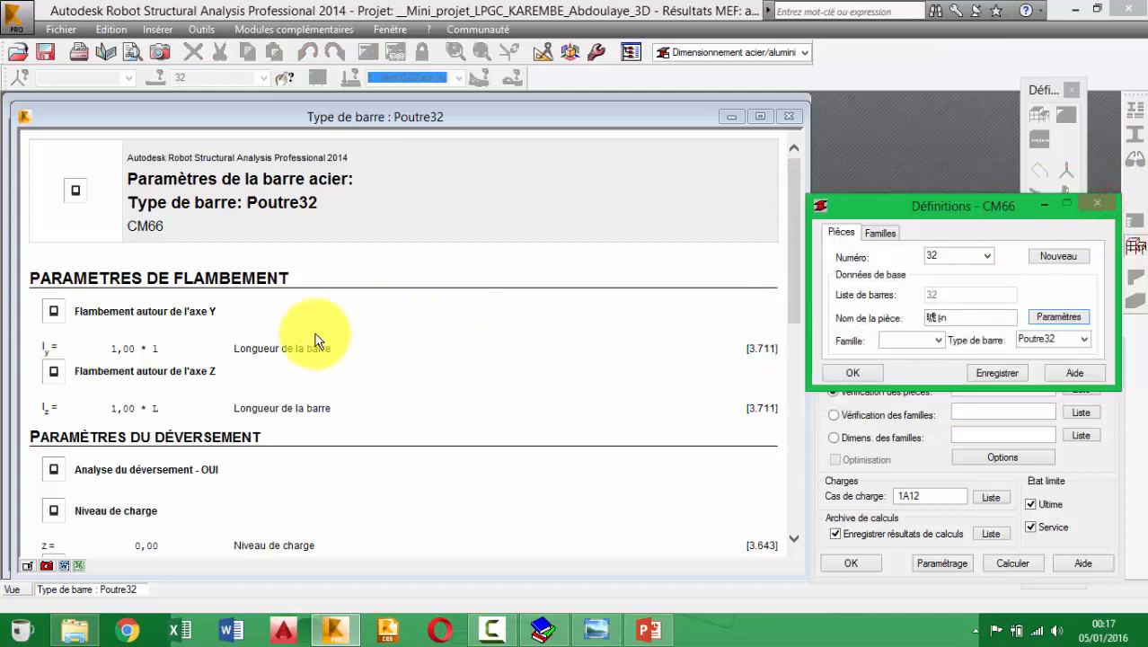
pyautogui.click(305, 344)
pyautogui.click(622, 352)
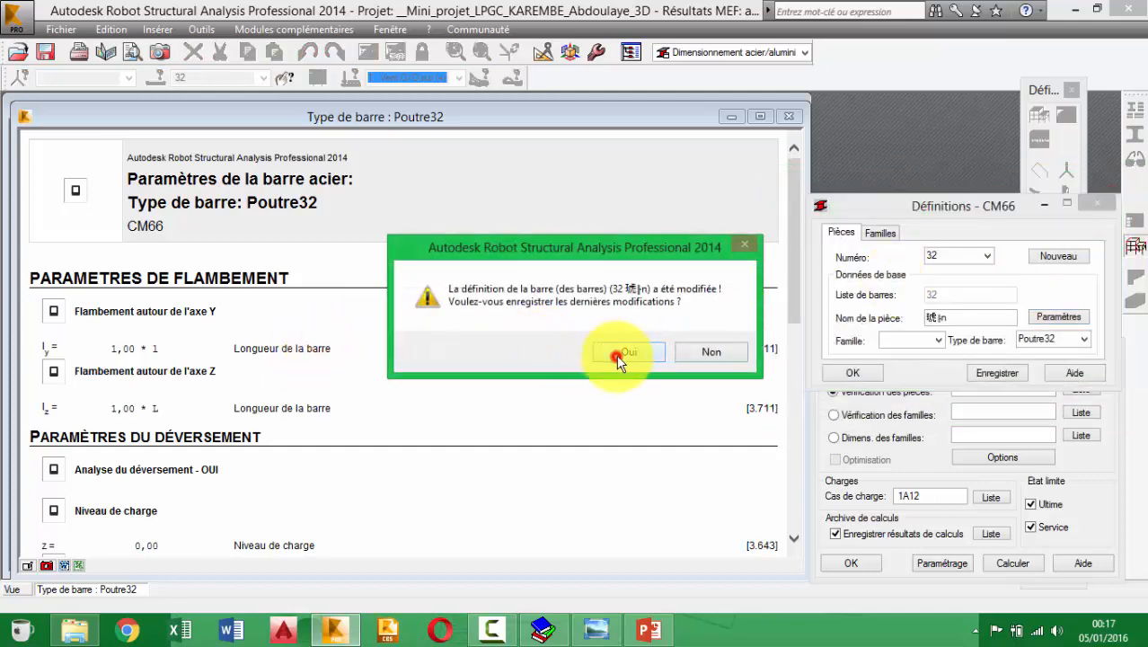
# Step: Read through the Poutre32 parameter note and close it
pyautogui.click(341, 409)
pyautogui.scroll(-10, 284, 423)
pyautogui.scroll(10, 283, 422)
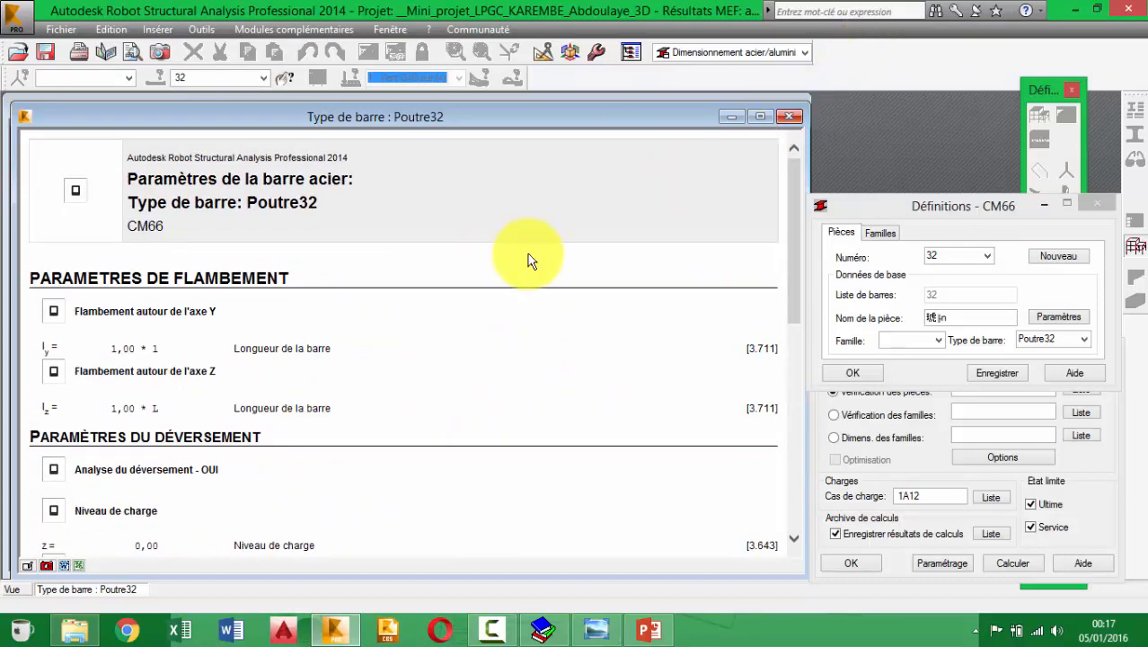
pyautogui.click(788, 116)
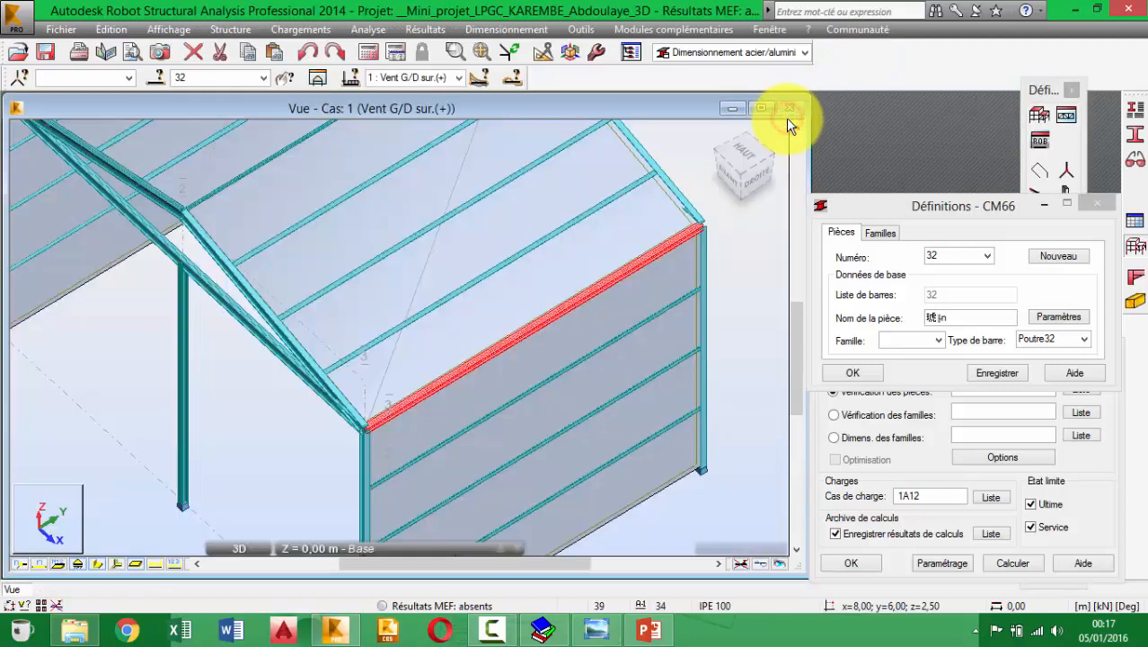
# Step: Identify the sloping rafter bar in the 3D view and set the member number to 5 in the CM66 definitions
pyautogui.moveTo(390, 373); pyautogui.dragTo(479, 292, button='middle')
pyautogui.scroll(-2, 478, 292)
pyautogui.scroll(-2, 354, 417)
pyautogui.scroll(5, 379, 390)
pyautogui.click(418, 381)
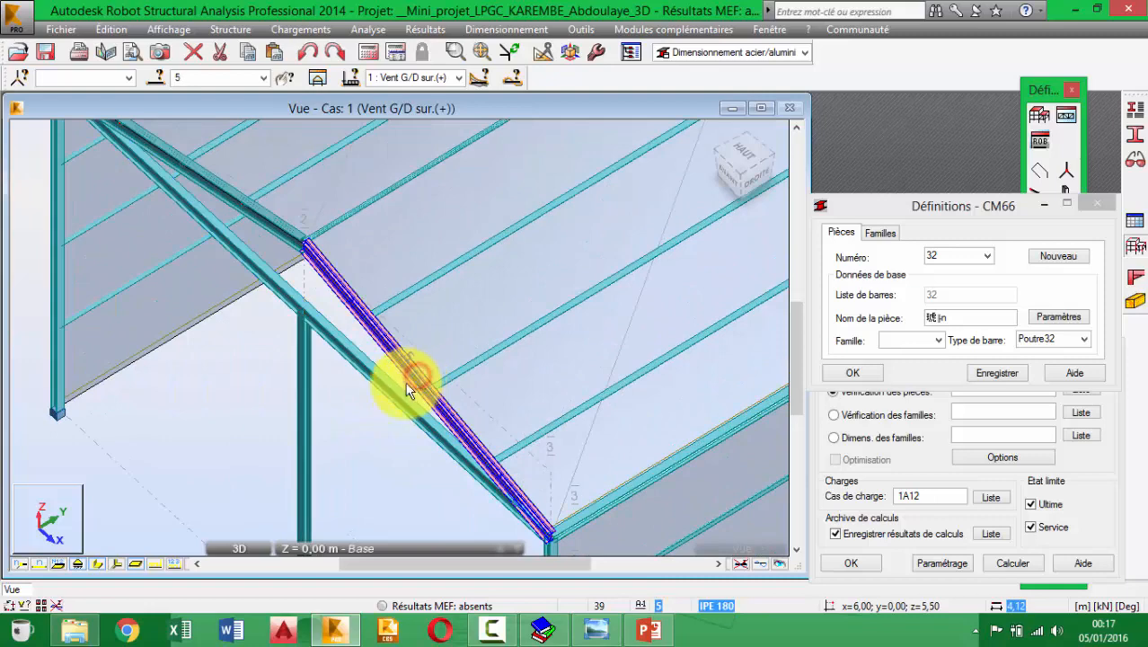
pyautogui.click(1073, 257)
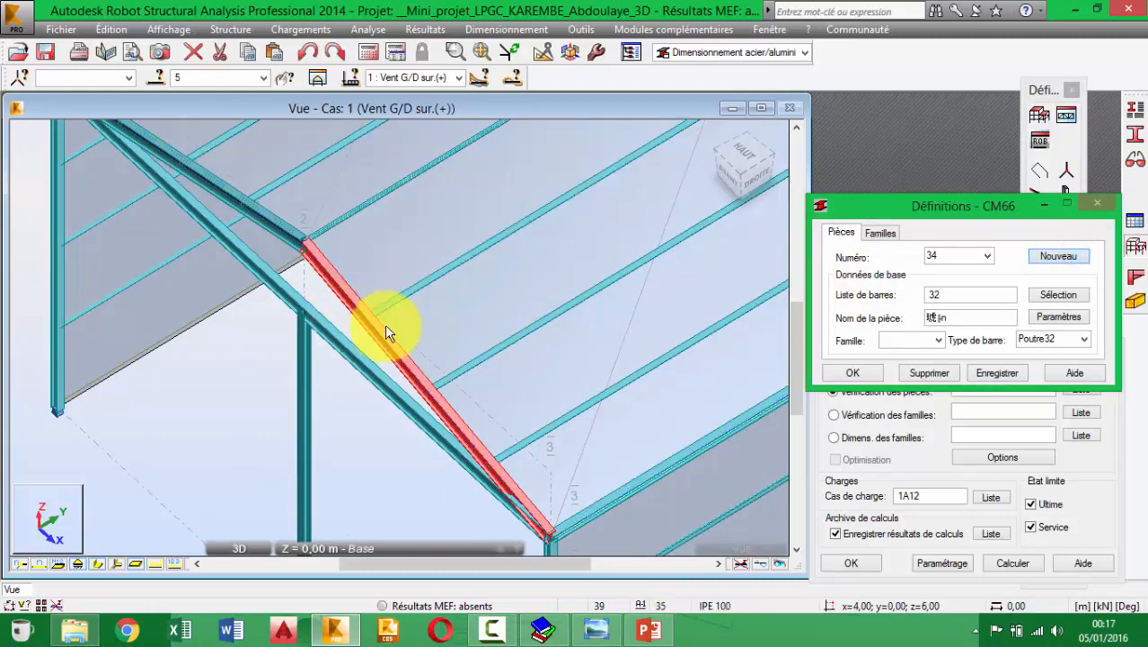
pyautogui.click(415, 365)
pyautogui.scroll(3, 357, 305)
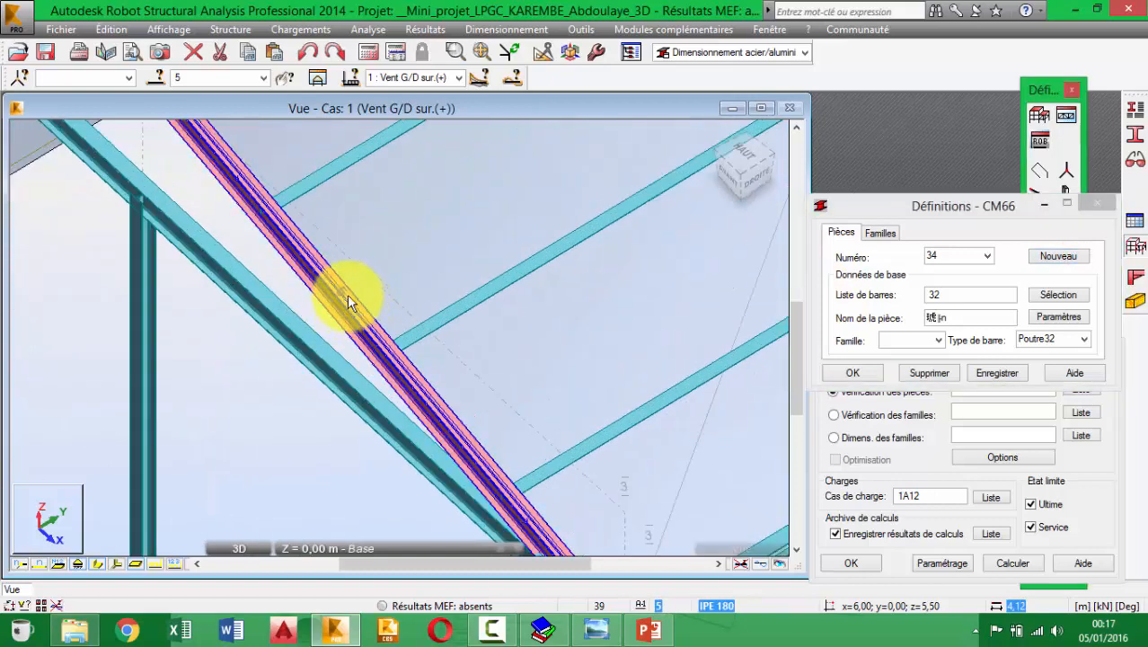
pyautogui.click(952, 256)
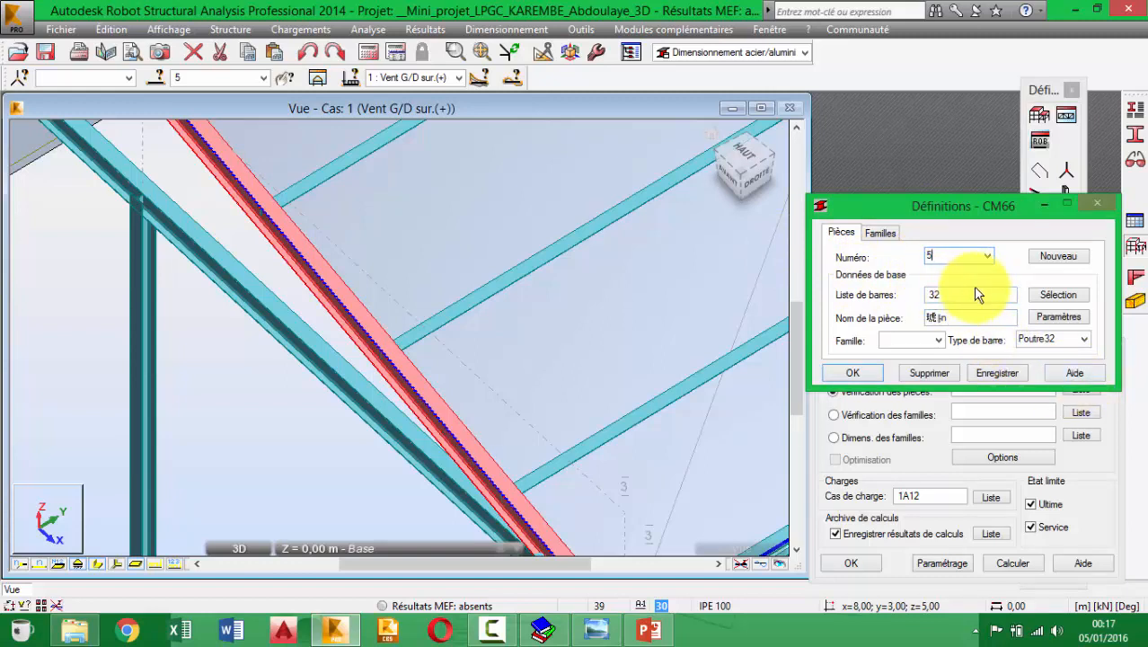
# Step: Assign the internal stiffeners condition to member 5's Y-axis buckling, with automatic stiffeners at elements adjoining in the buckling plane
pyautogui.click(1059, 318)
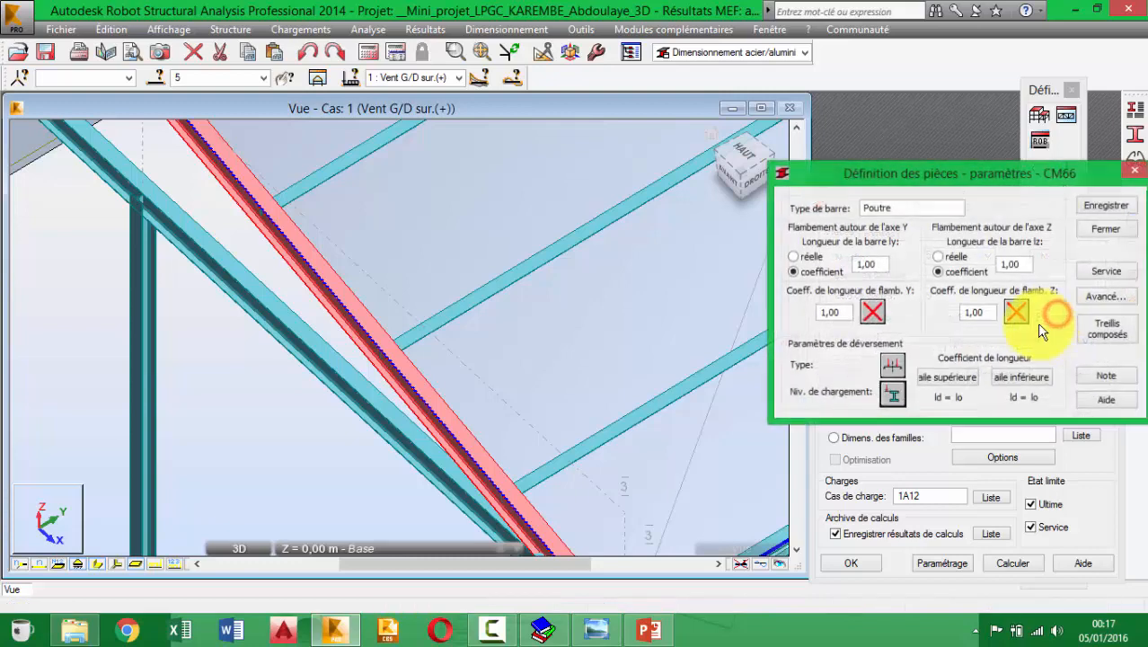
pyautogui.click(873, 310)
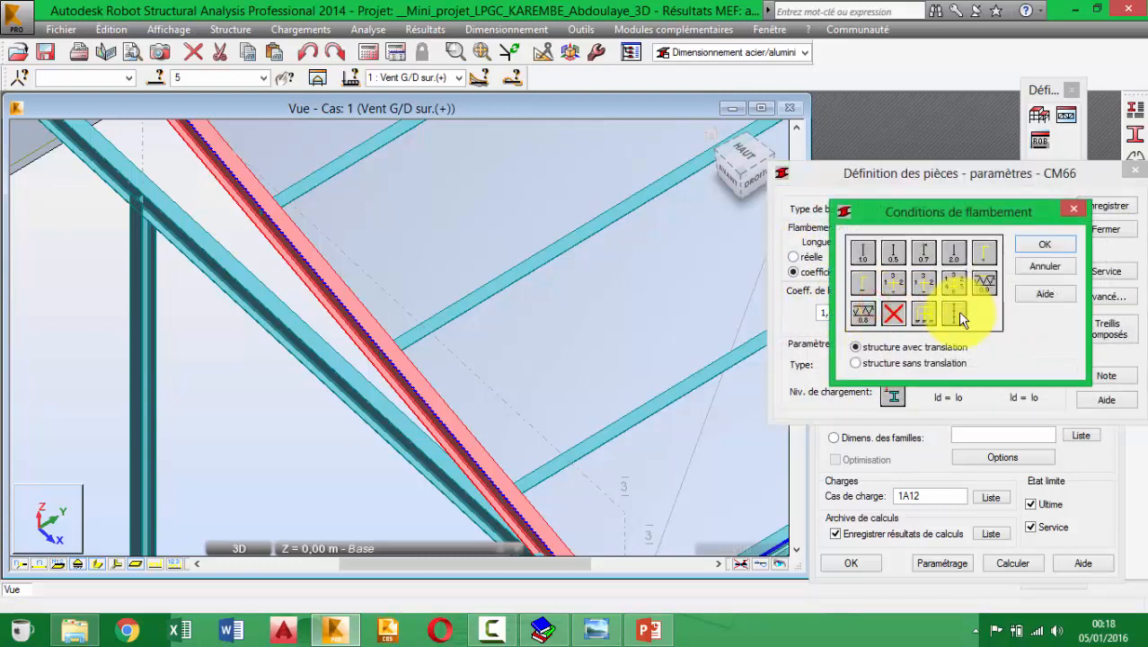
pyautogui.click(956, 310)
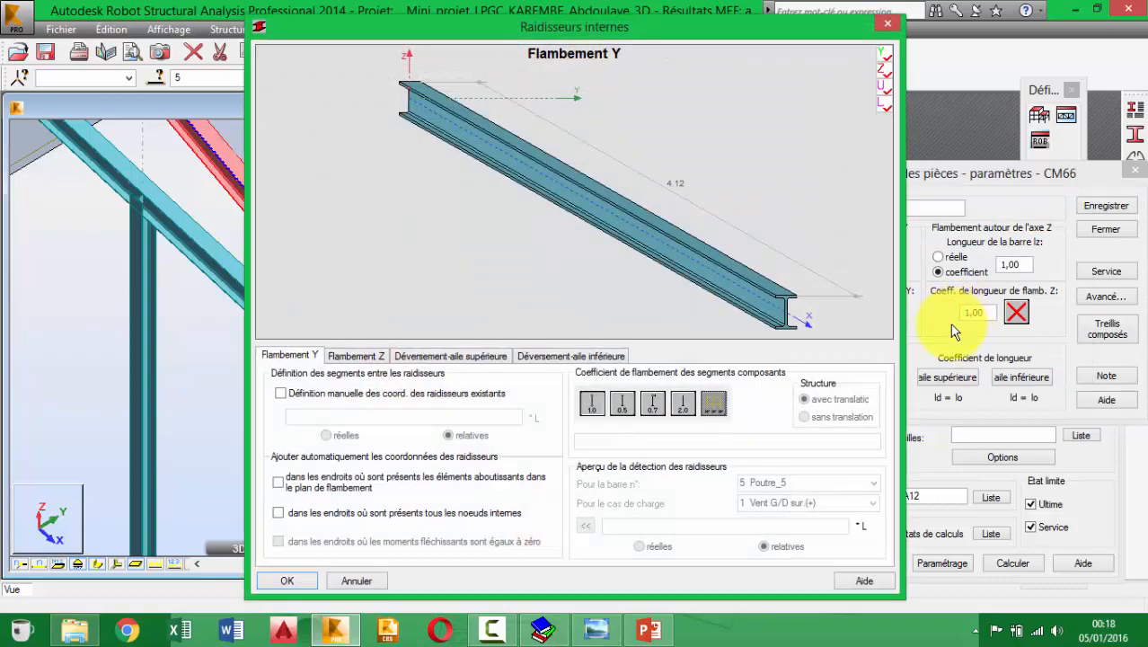
pyautogui.moveTo(618, 33); pyautogui.dragTo(1064, 149)
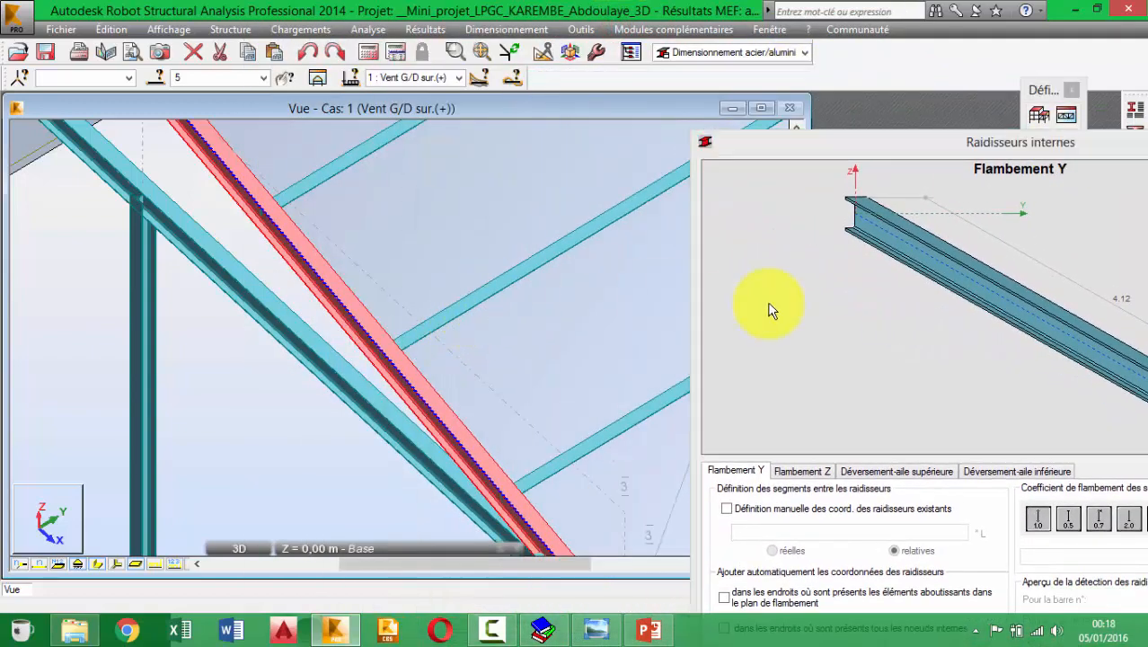
pyautogui.moveTo(904, 140); pyautogui.dragTo(747, 21)
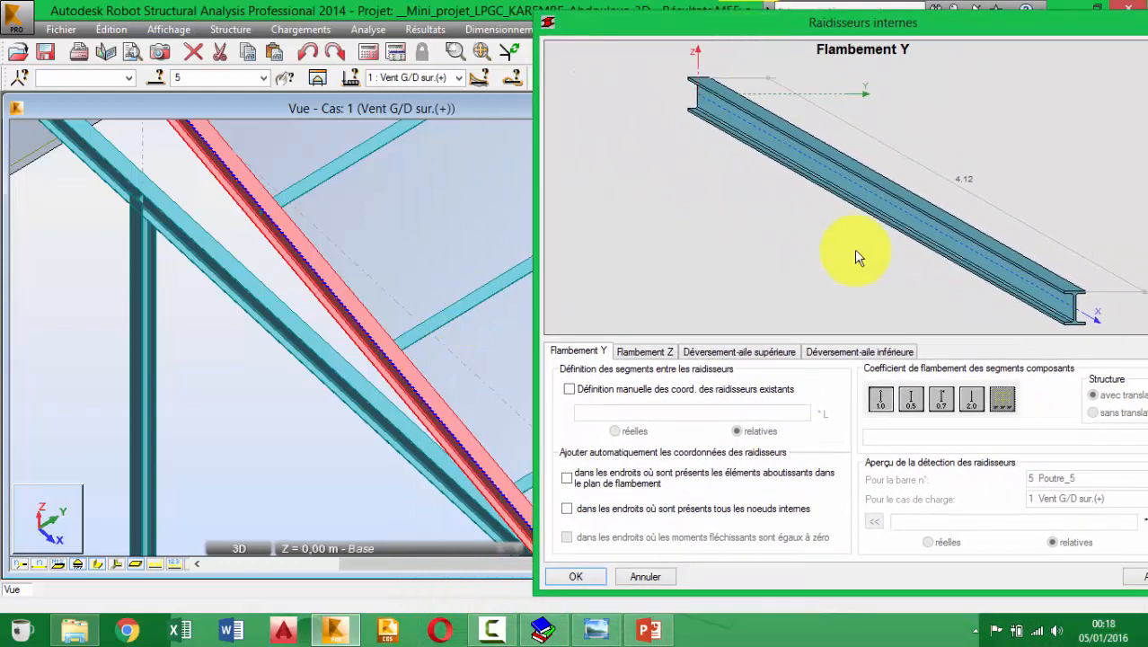
pyautogui.click(570, 476)
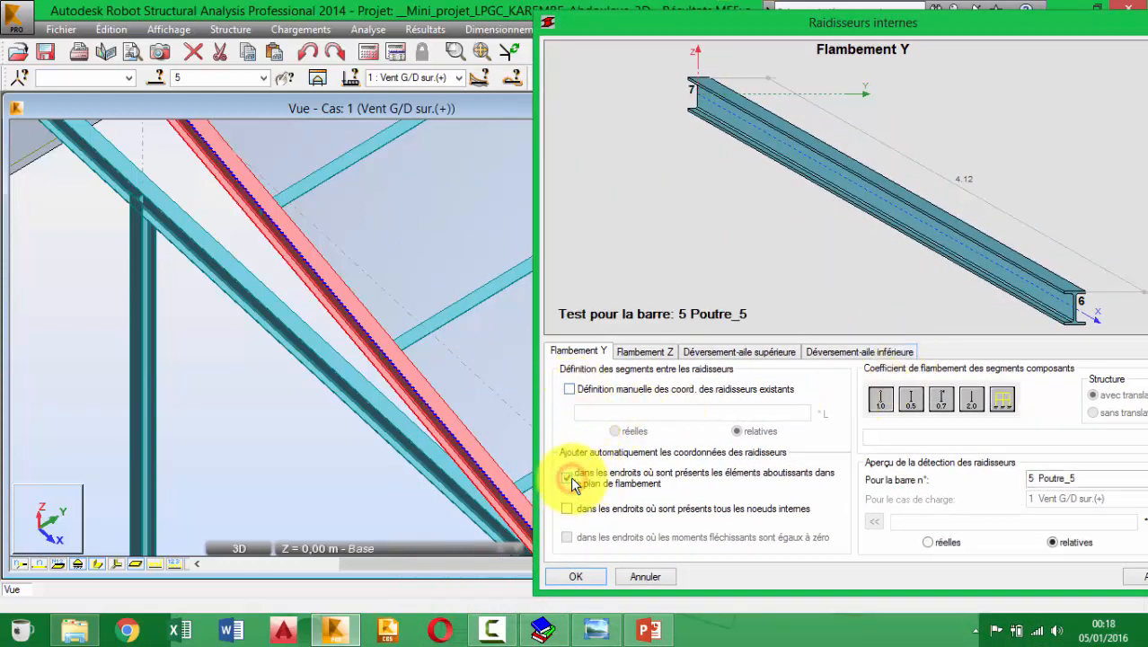
pyautogui.click(570, 507)
# Step: Enable automatic stiffeners at elements adjoining in the buckling plane for member 5's Z-axis buckling
pyautogui.click(620, 350)
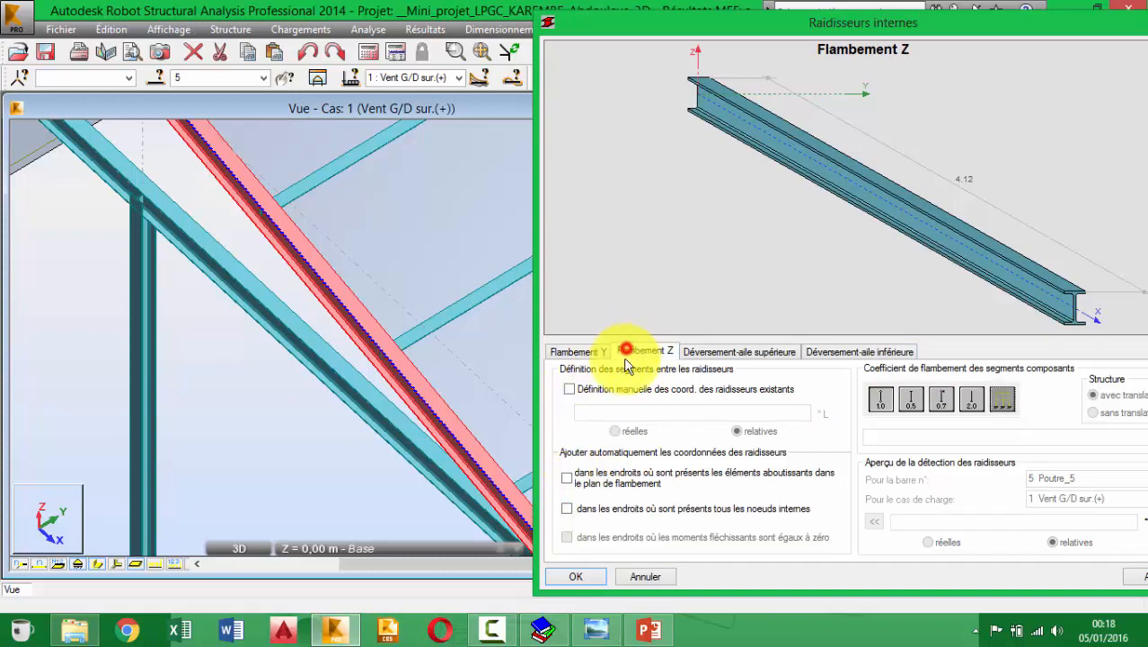
pyautogui.click(571, 477)
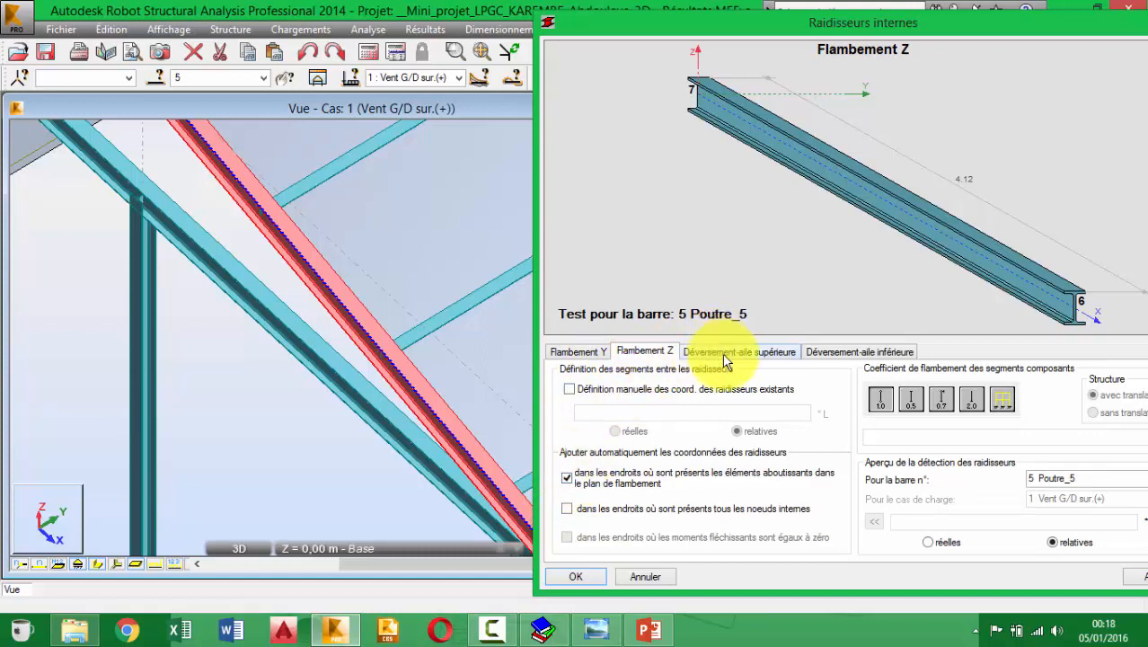
pyautogui.click(569, 508)
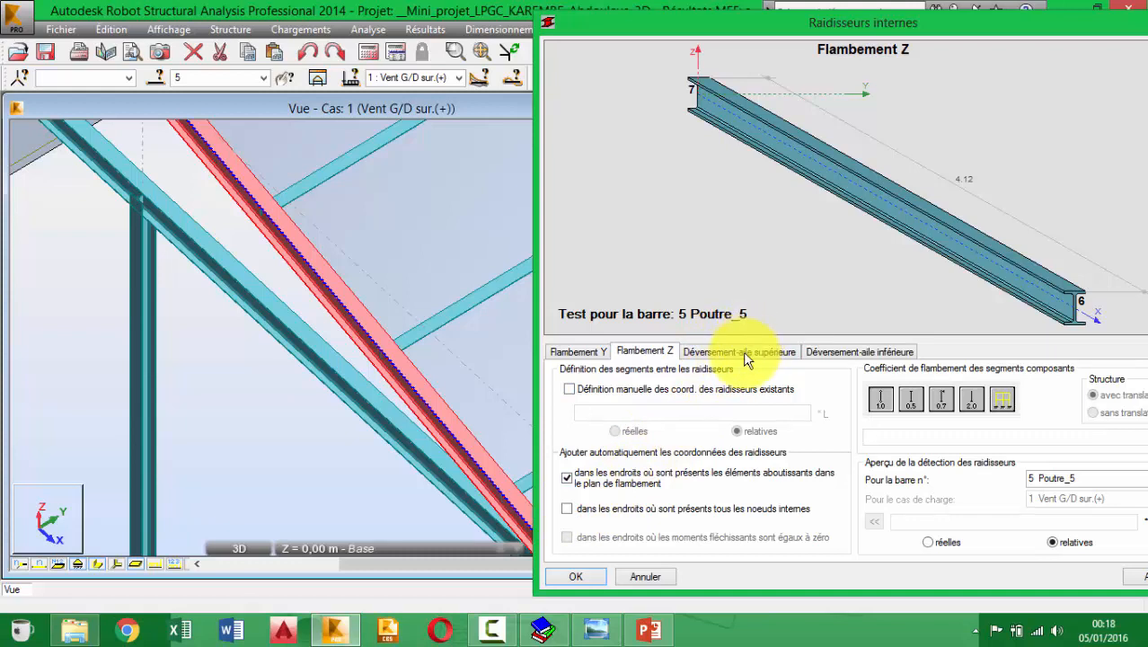
# Step: Enable automatic stiffeners at all internal nodes for upper- and lower-flange lateral buckling, and accept the internal stiffeners settings
pyautogui.click(735, 354)
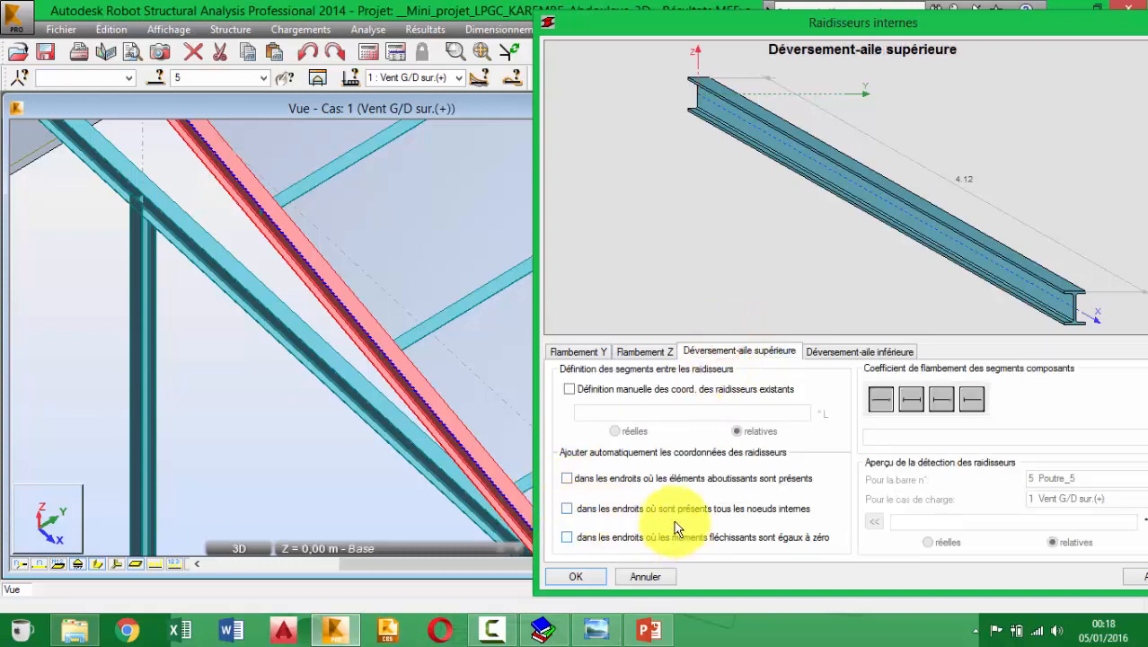
pyautogui.click(567, 509)
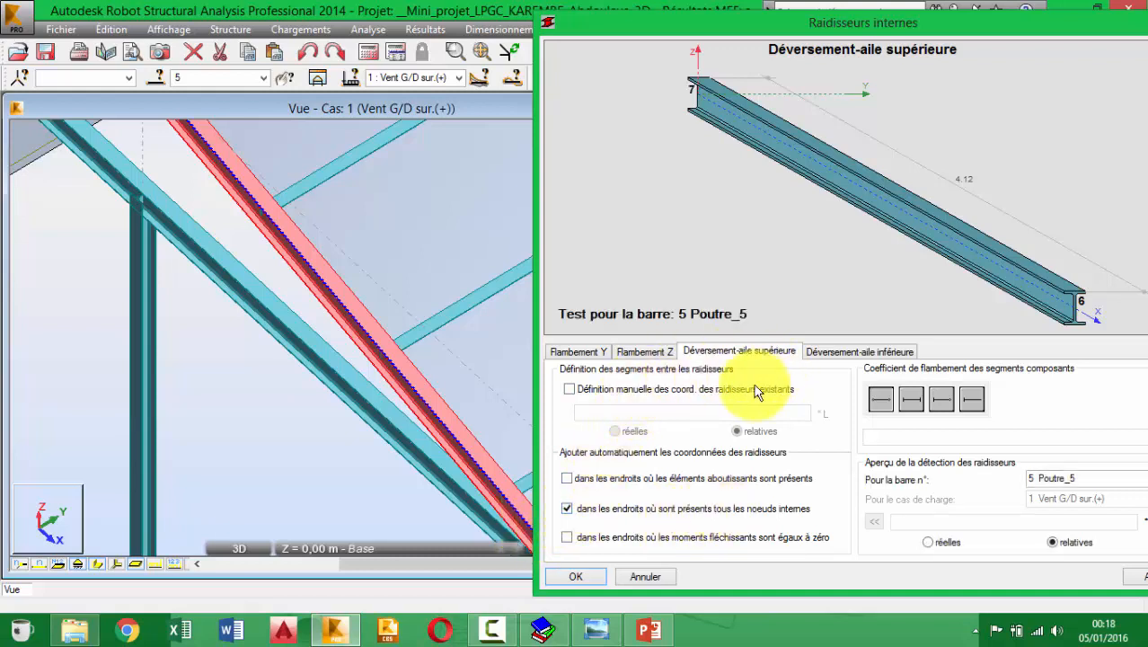
pyautogui.click(816, 351)
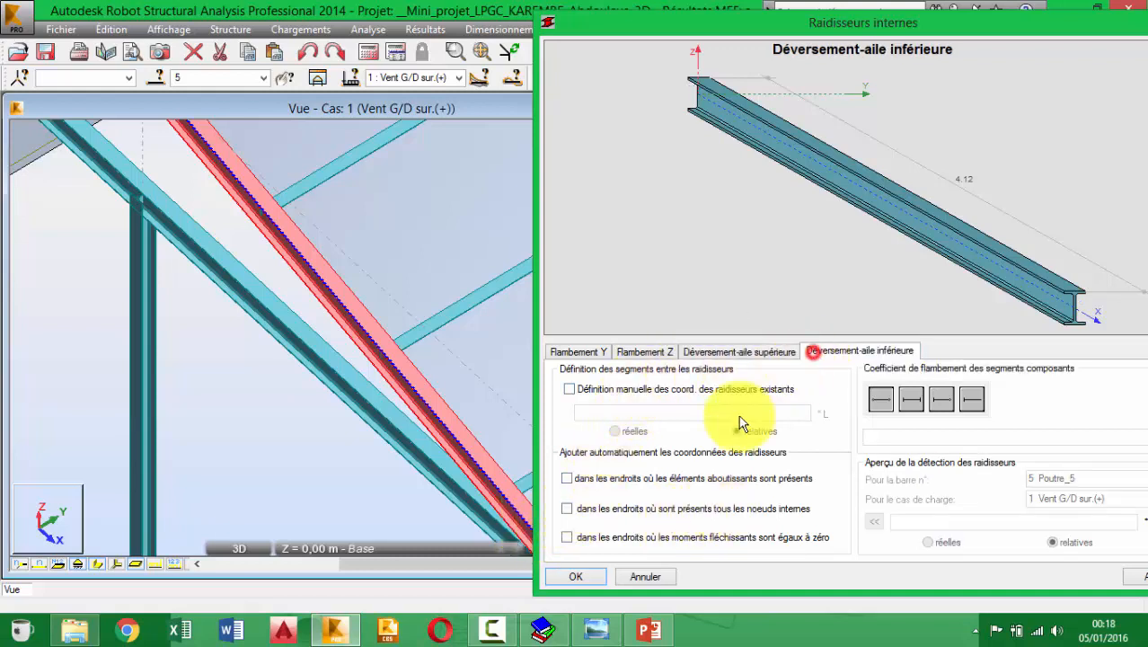
pyautogui.click(570, 509)
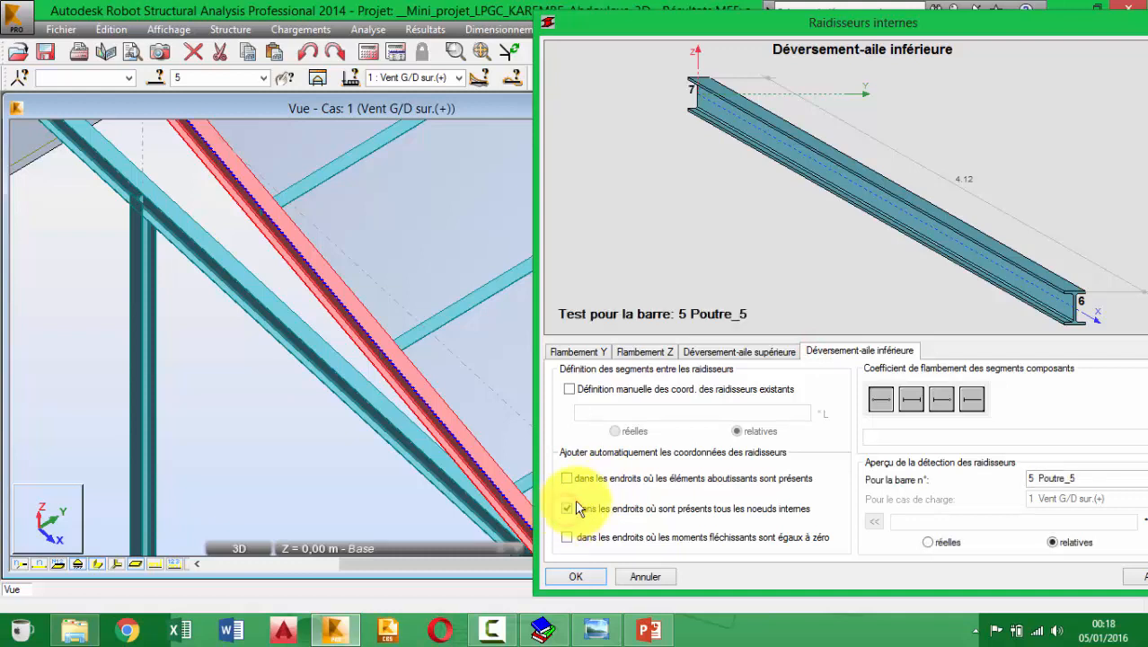
pyautogui.click(740, 351)
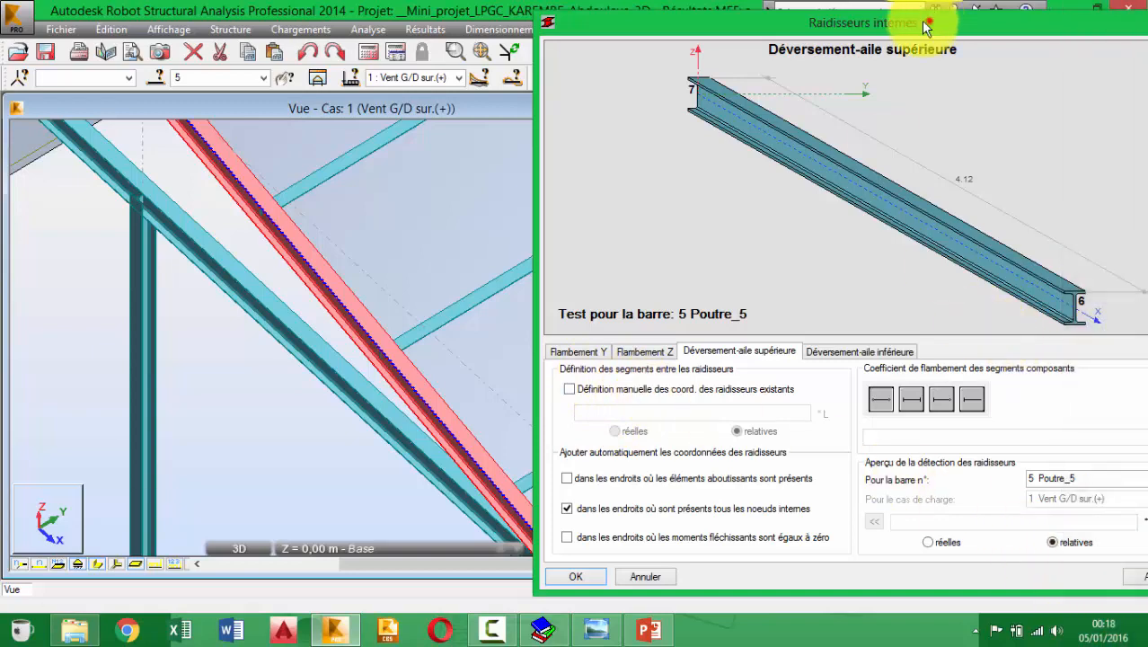
pyautogui.moveTo(931, 27); pyautogui.dragTo(795, 29)
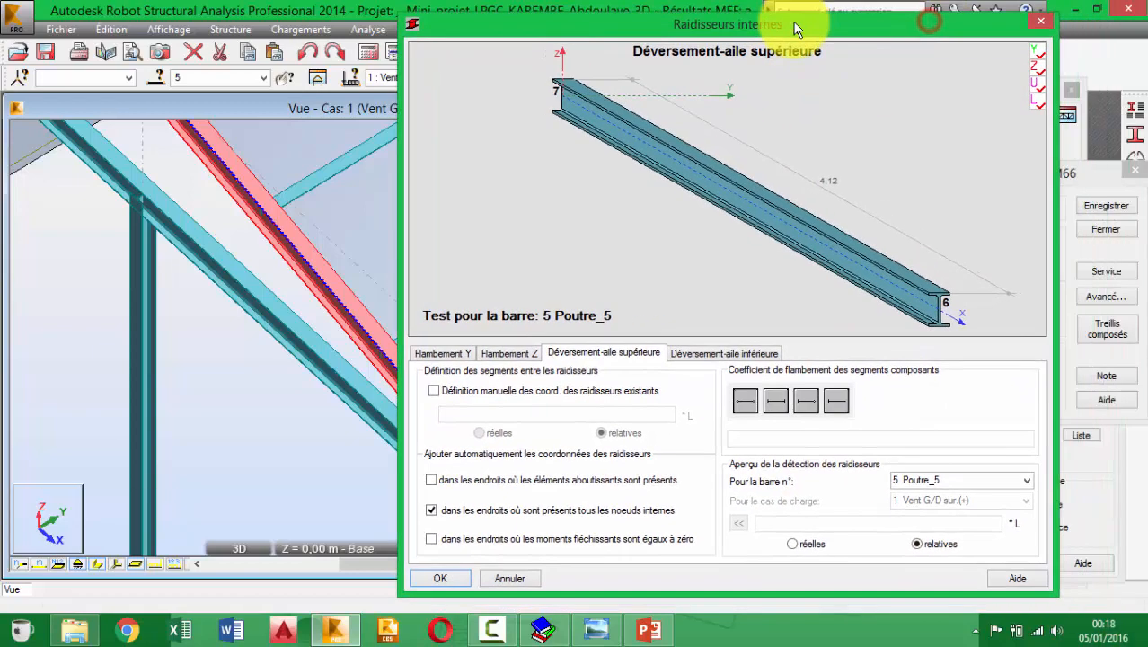
pyautogui.click(437, 579)
pyautogui.click(866, 316)
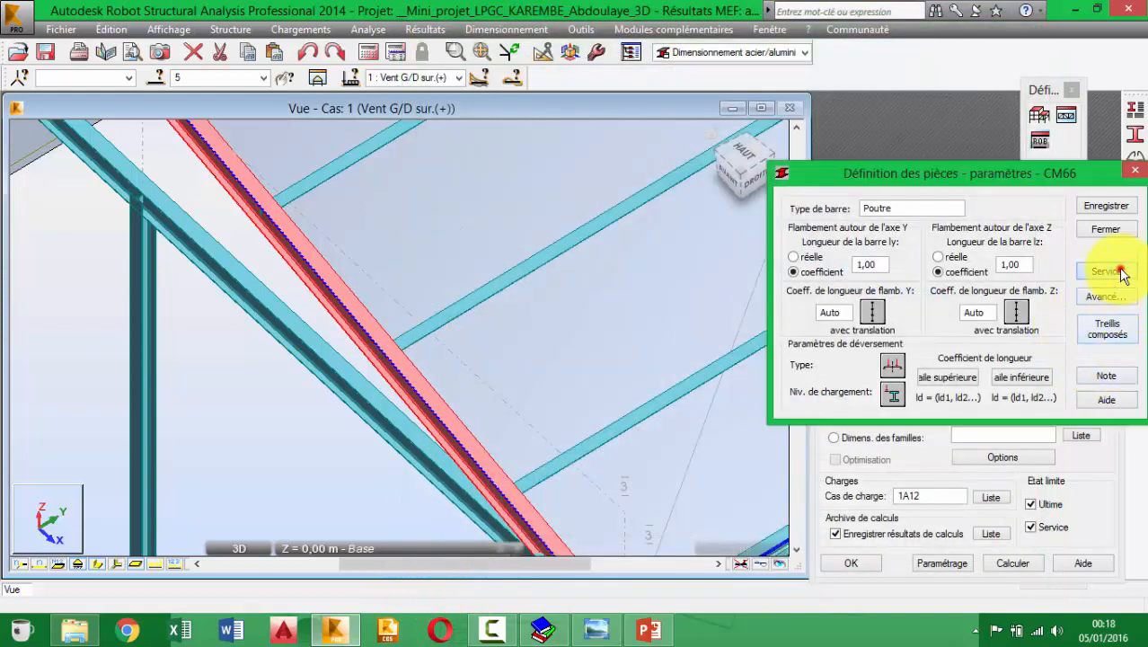
# Step: Review the service displacement limits of the beam type and accept them
pyautogui.click(1107, 271)
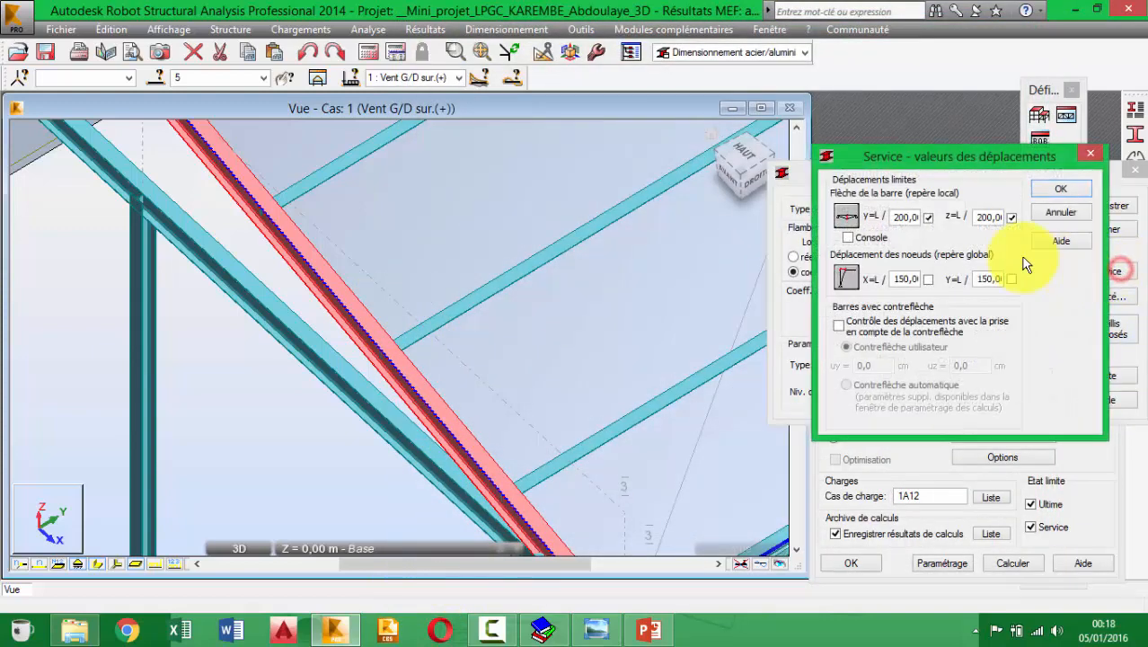
pyautogui.click(1061, 188)
# Step: Set the beam type's load level to z = 0,00
pyautogui.moveTo(919, 168); pyautogui.dragTo(874, 141)
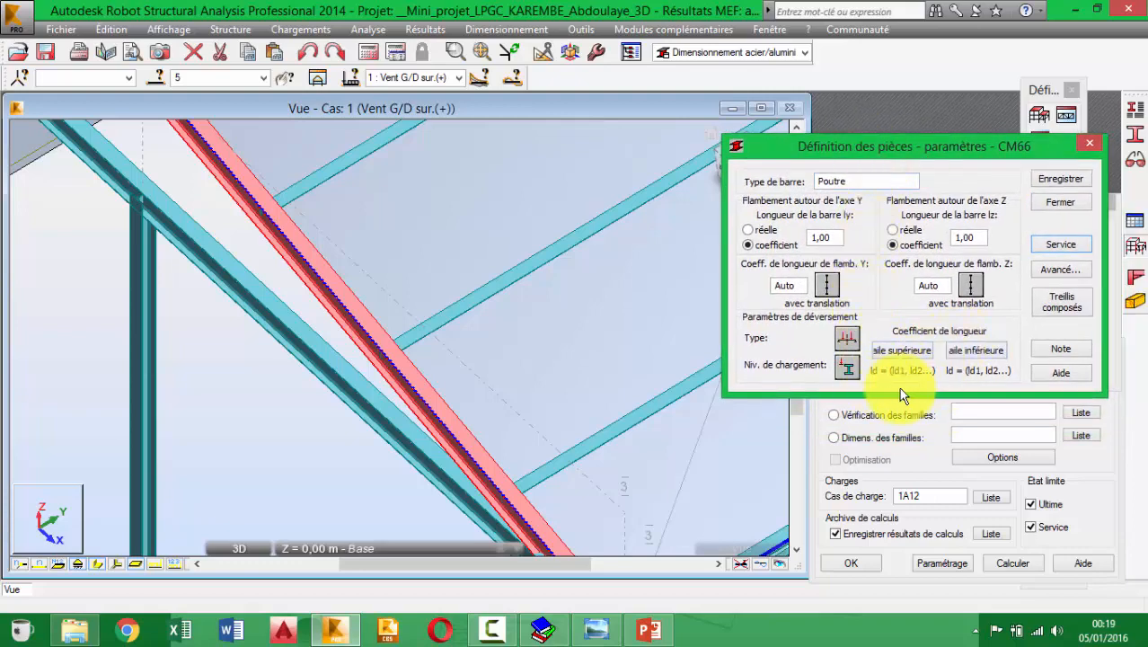
pyautogui.click(847, 366)
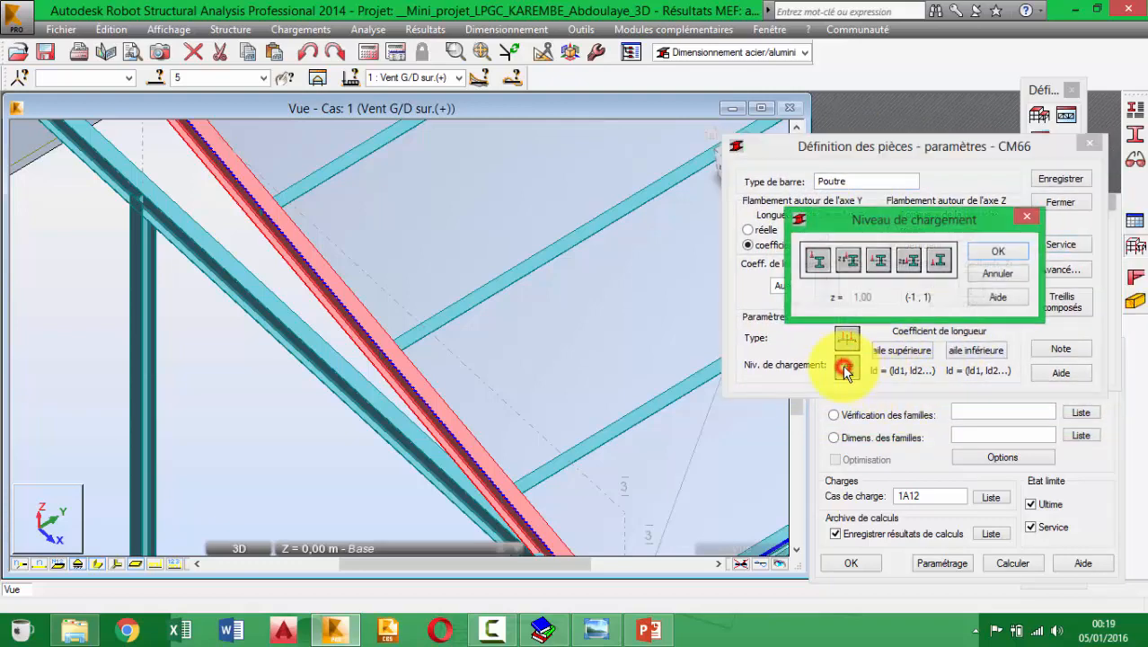
pyautogui.click(878, 262)
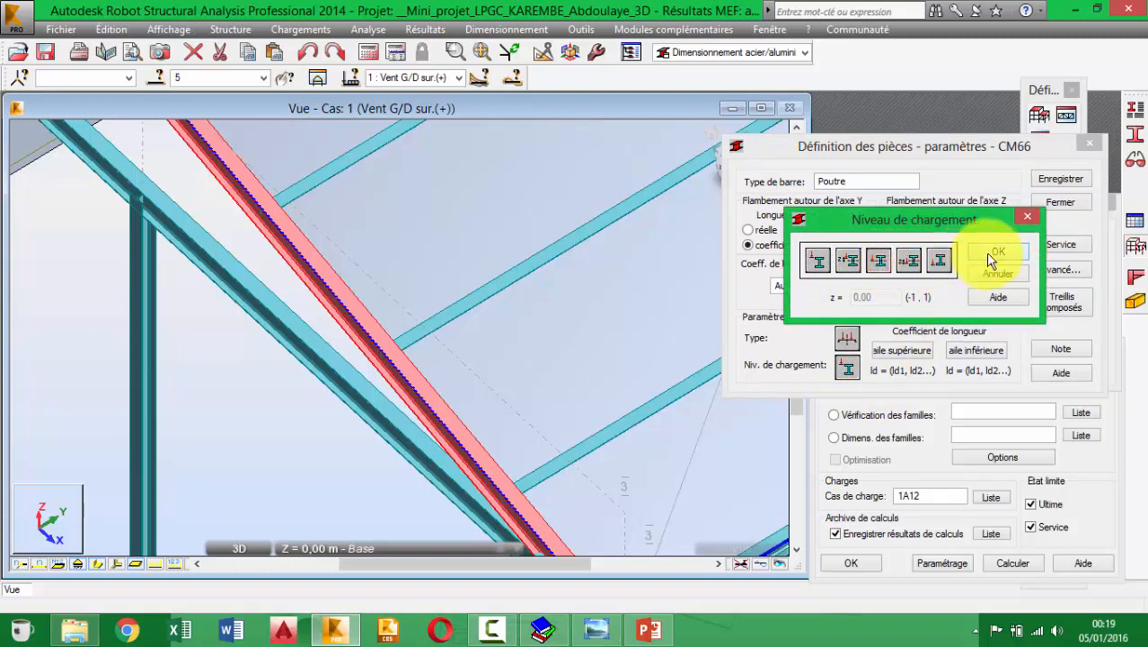
pyautogui.click(988, 254)
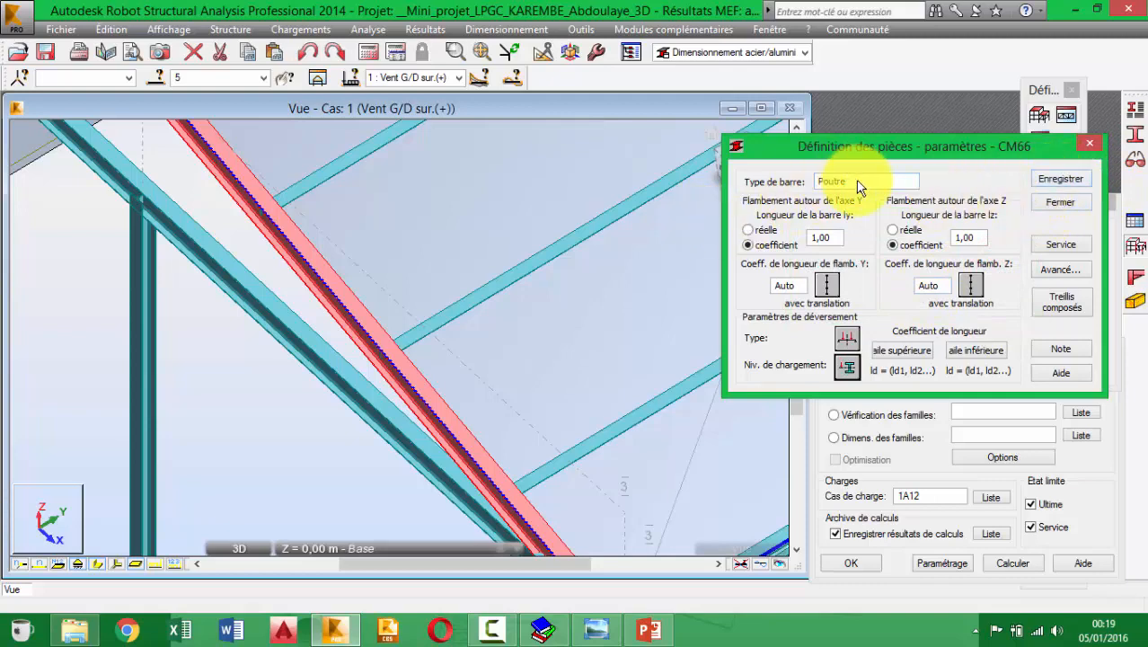
# Step: Name the bar type Poutre5, save its parameters, and save the definition of member 5 with this type
pyautogui.write('5')
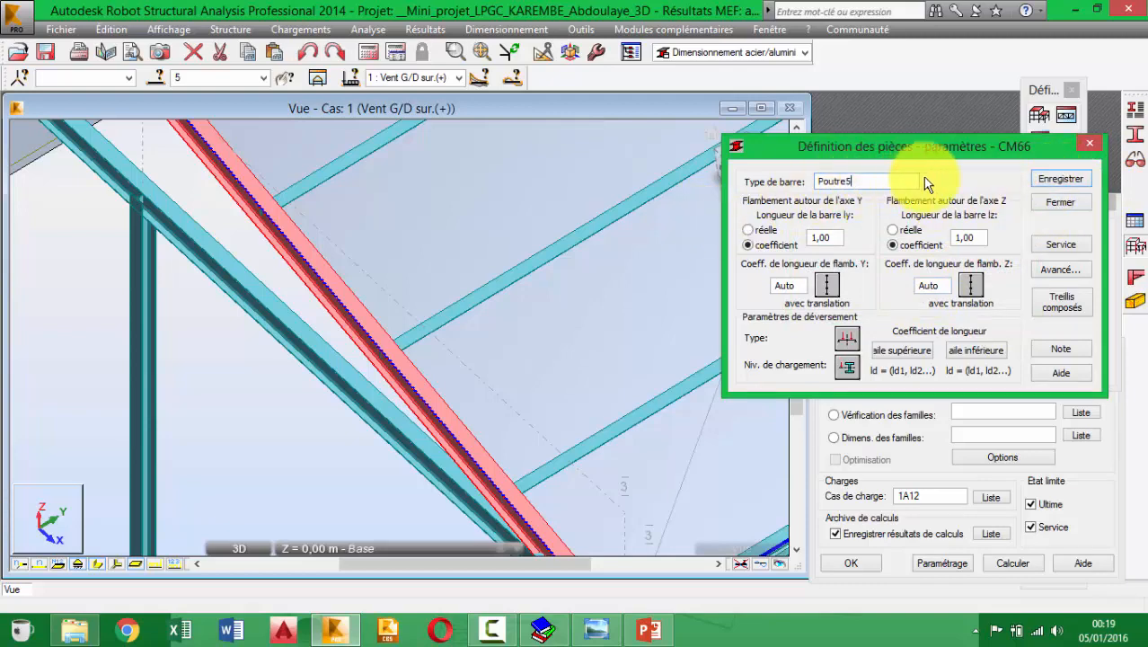
pyautogui.click(1066, 179)
pyautogui.click(997, 373)
pyautogui.click(997, 373)
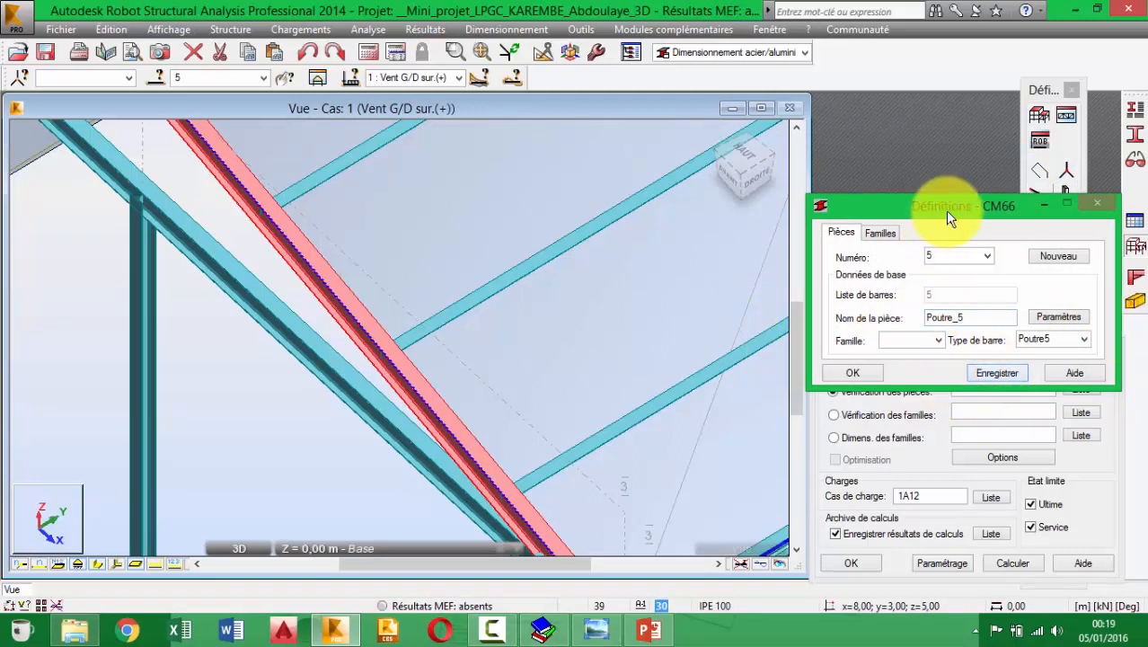
pyautogui.moveTo(944, 210); pyautogui.dragTo(1012, 209)
pyautogui.scroll(-6, 607, 328)
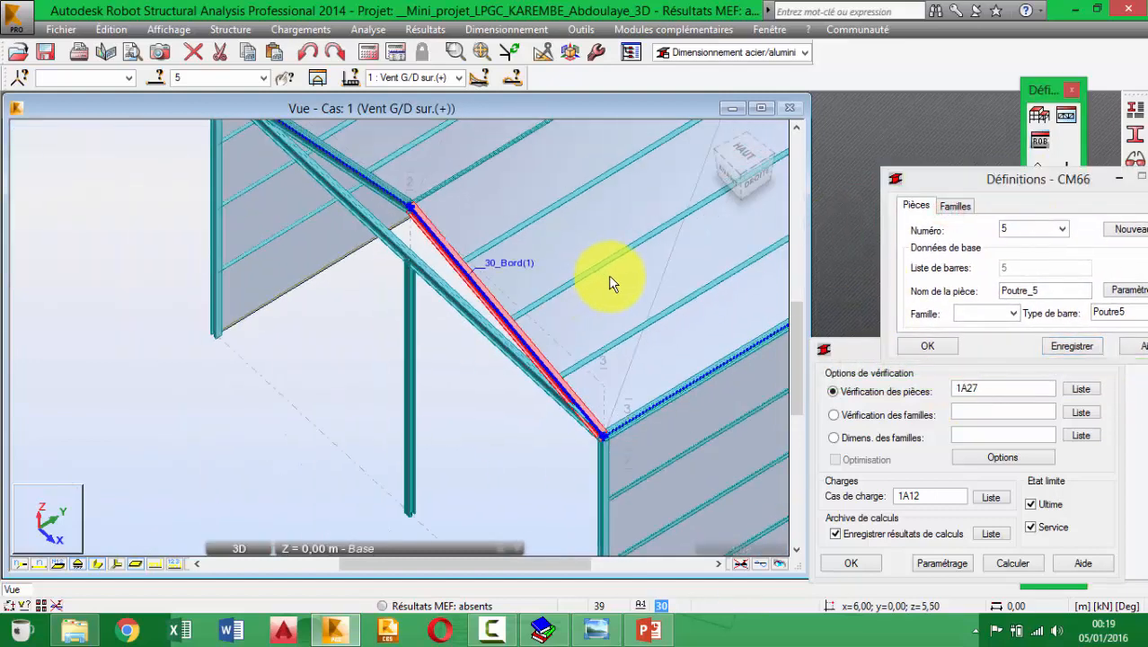
# Step: Save the definition of member 5 again and move the member definitions clear of the CM66 calculation settings
pyautogui.scroll(5, 340, 256)
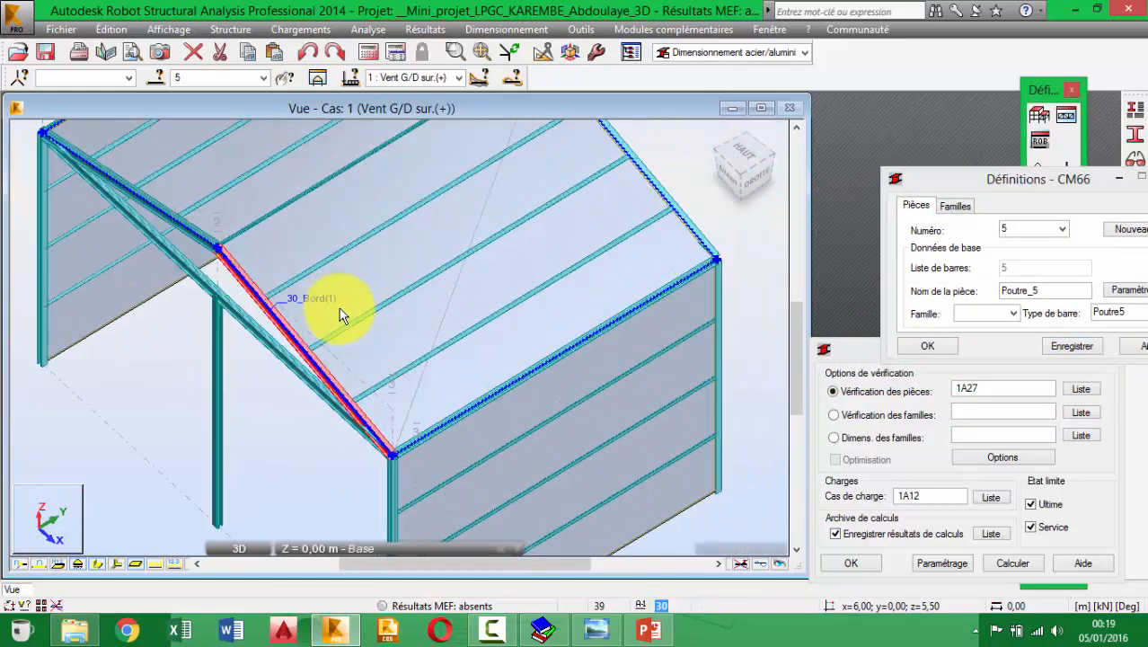
pyautogui.moveTo(402, 436); pyautogui.dragTo(376, 341, button='middle')
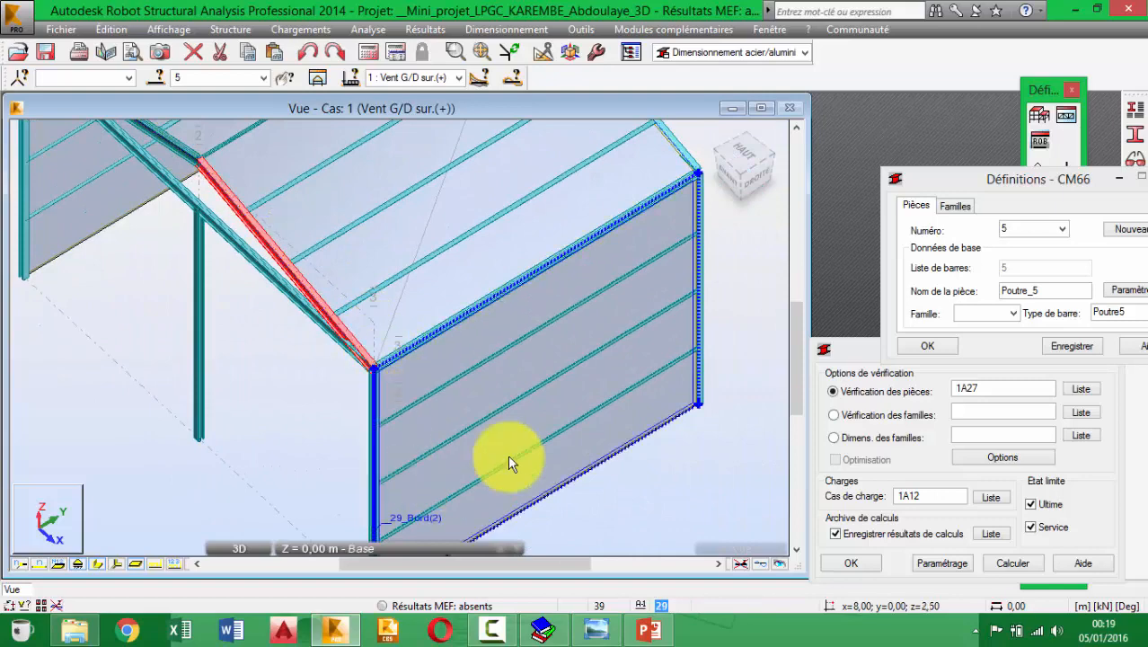
pyautogui.moveTo(1082, 184); pyautogui.dragTo(928, 229)
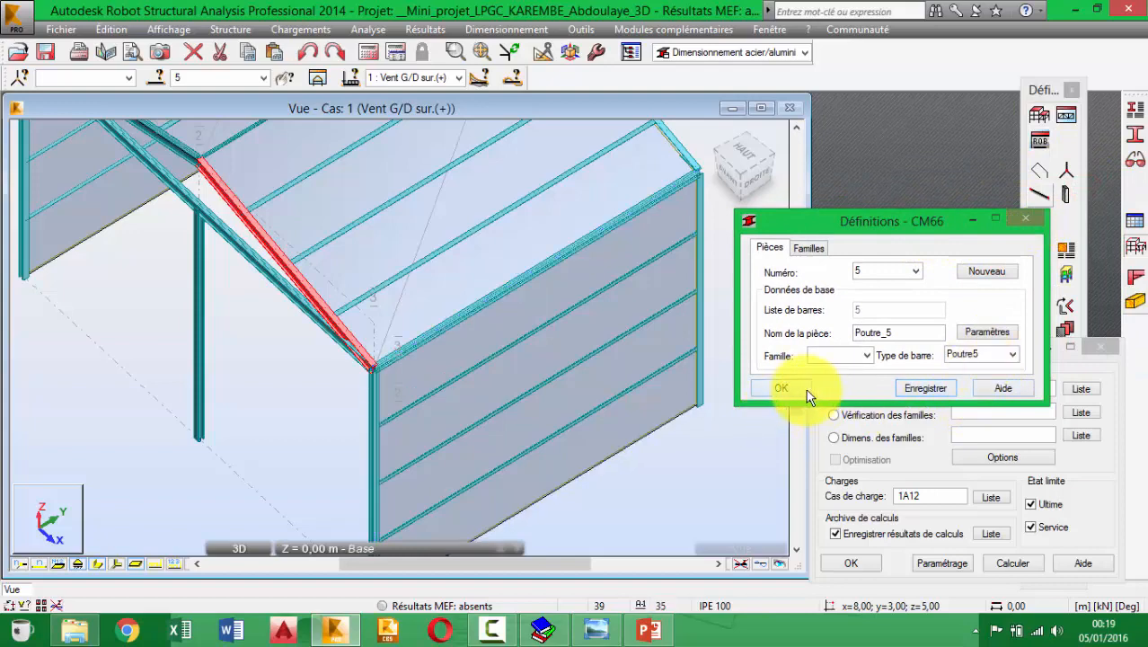
pyautogui.click(925, 387)
pyautogui.moveTo(876, 222); pyautogui.dragTo(912, 55)
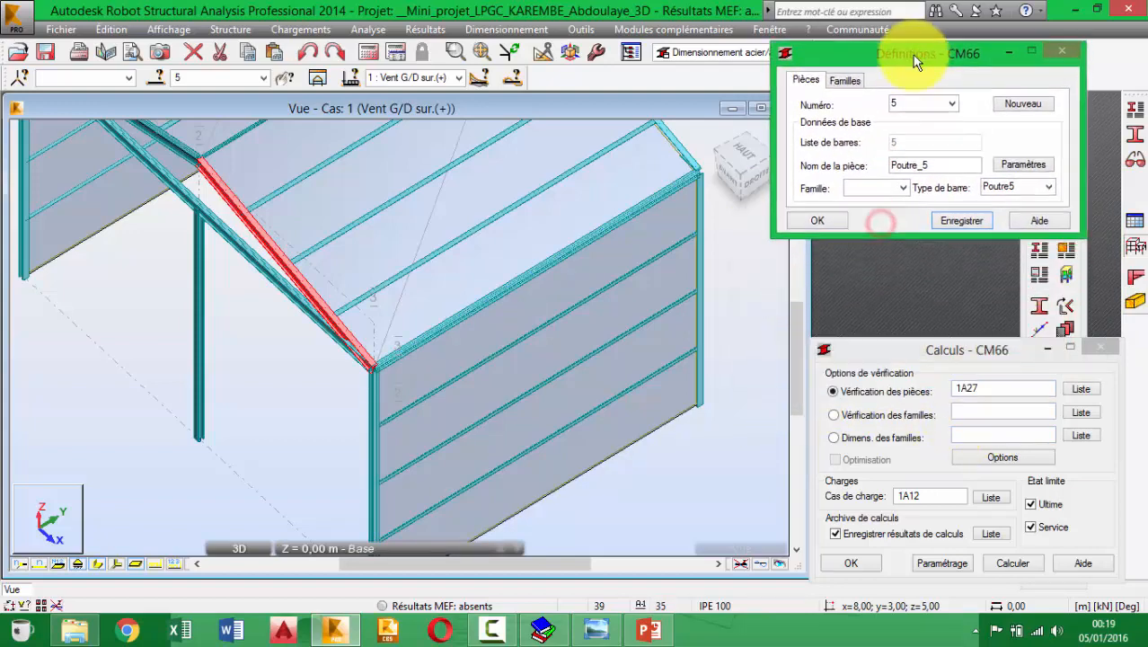
# Step: Clear the list of members to verify in the CM66 calculation settings
pyautogui.click(997, 389)
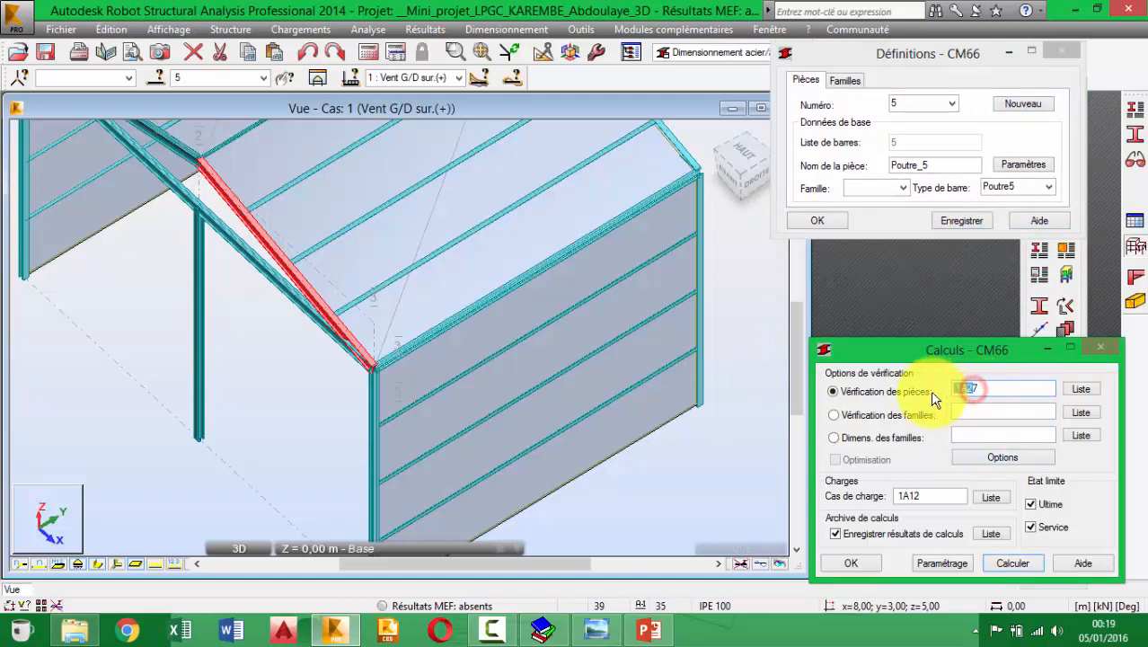
pyautogui.doubleClick(986, 387)
pyautogui.press('Delete')
pyautogui.click(1081, 388)
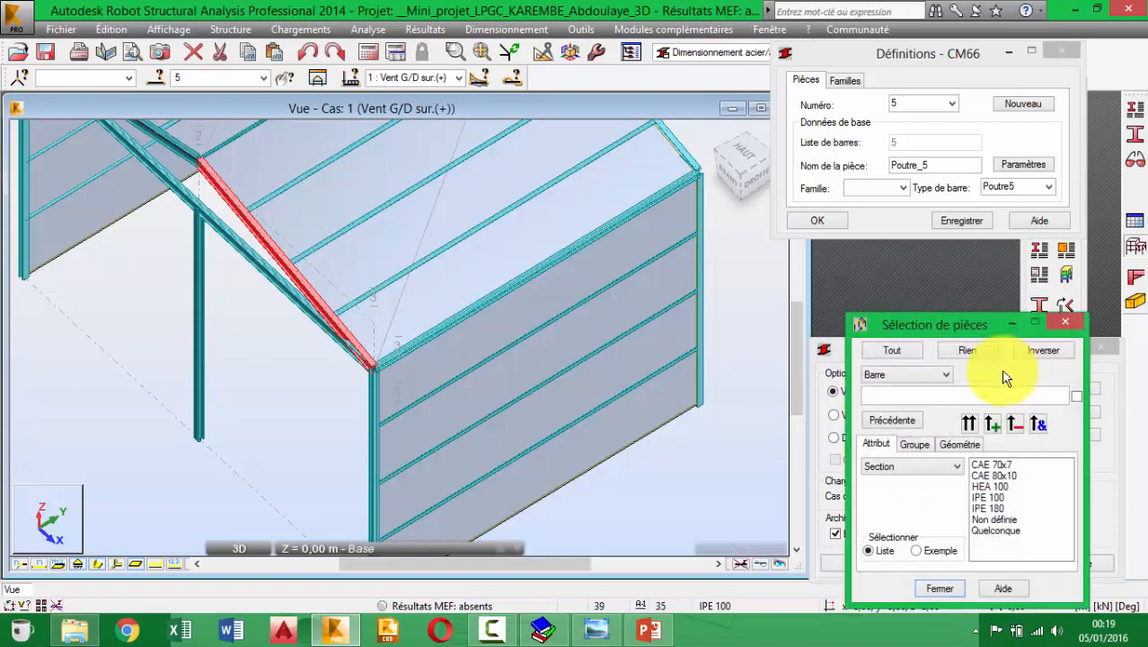
pyautogui.moveTo(987, 317); pyautogui.dragTo(971, 216)
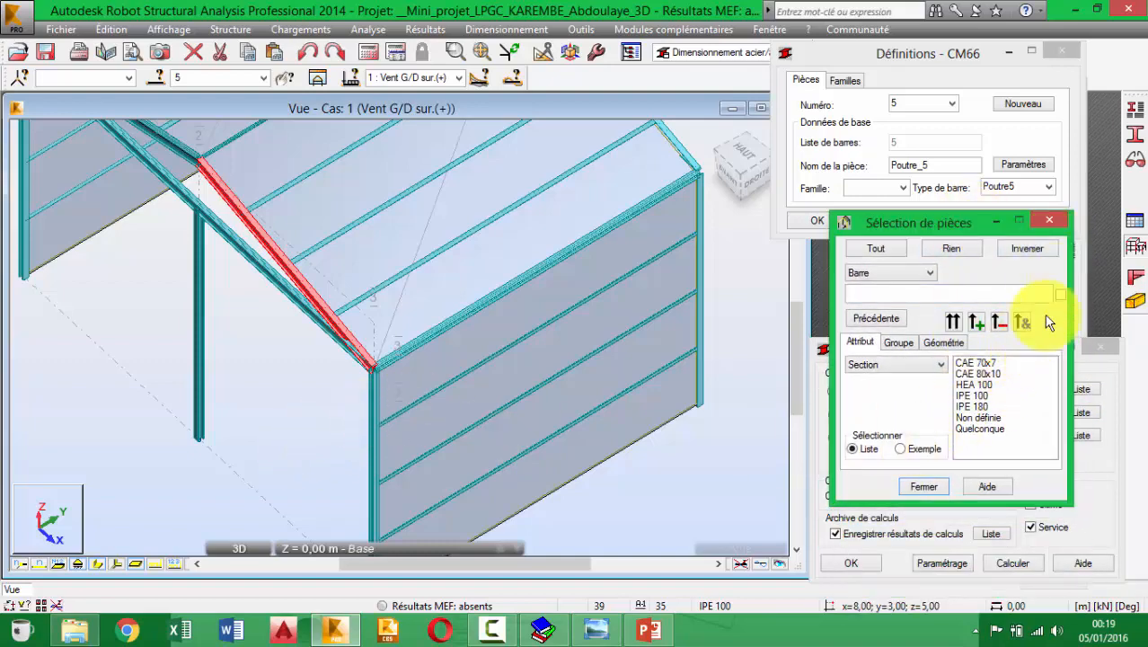
pyautogui.click(961, 395)
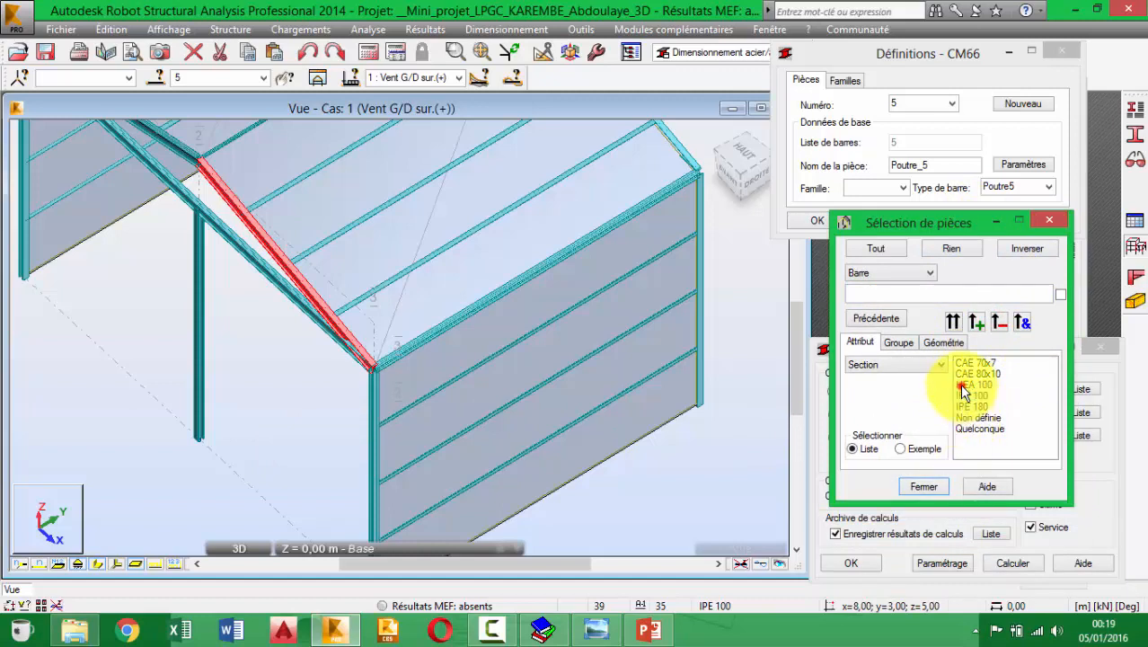
pyautogui.click(960, 386)
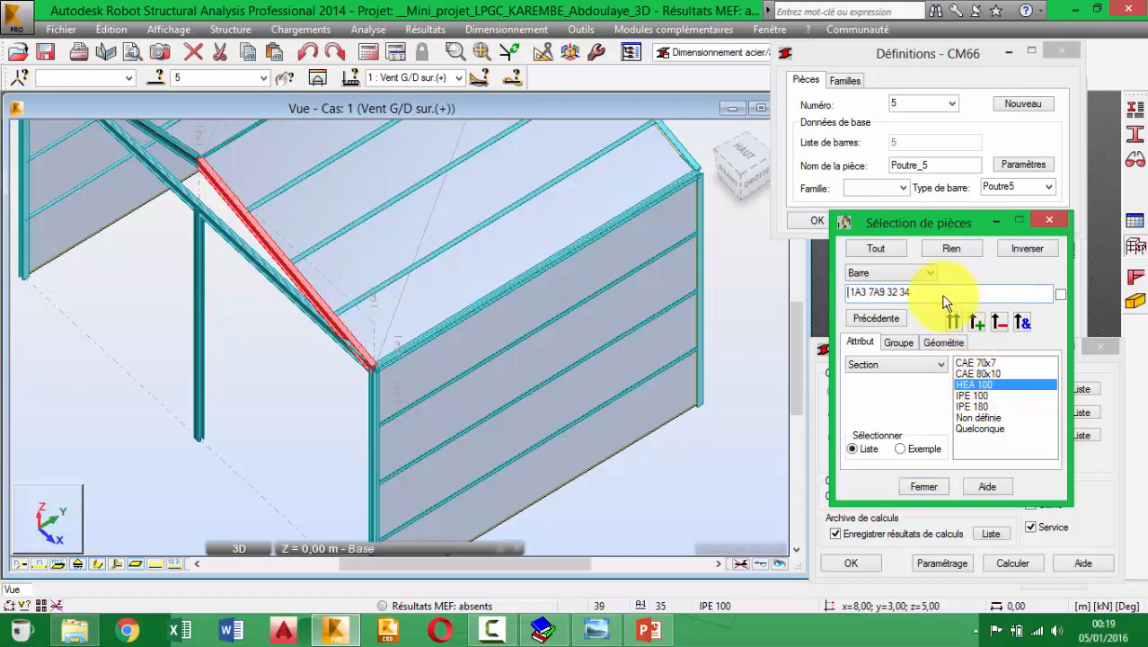
pyautogui.click(1049, 220)
# Step: Pick column 3, beam 32 and rafter 5 in the model as the members to verify
pyautogui.moveTo(451, 345); pyautogui.dragTo(447, 309, button='middle')
pyautogui.click(268, 418)
pyautogui.scroll(3, 434, 366)
pyautogui.scroll(1, 436, 367)
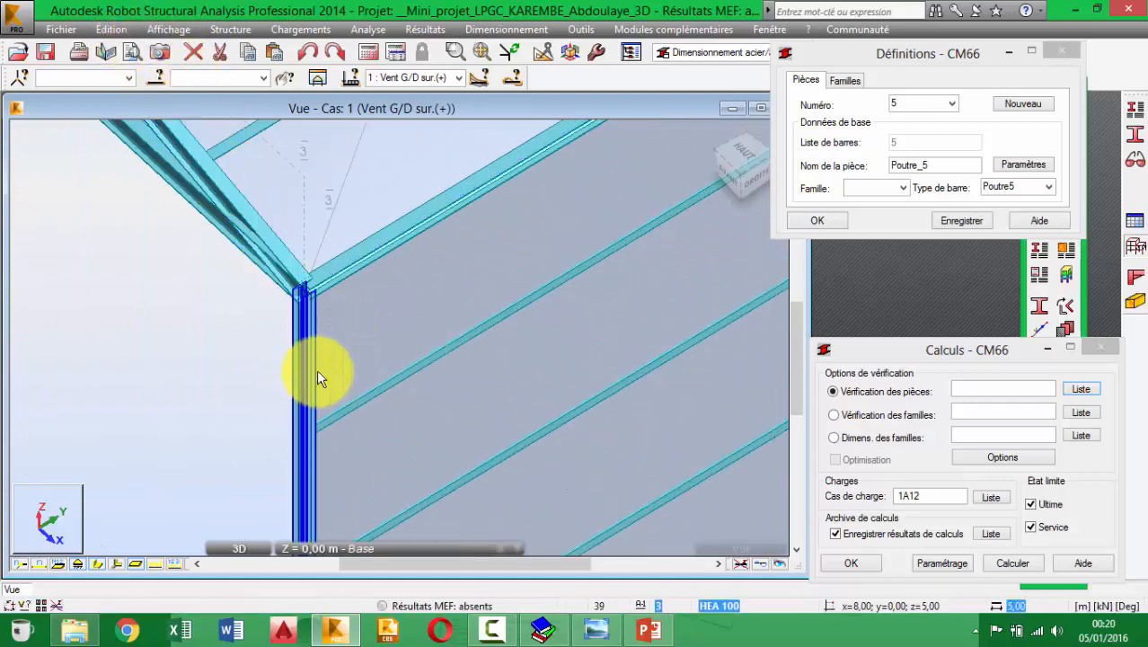
pyautogui.click(961, 388)
pyautogui.click(311, 341)
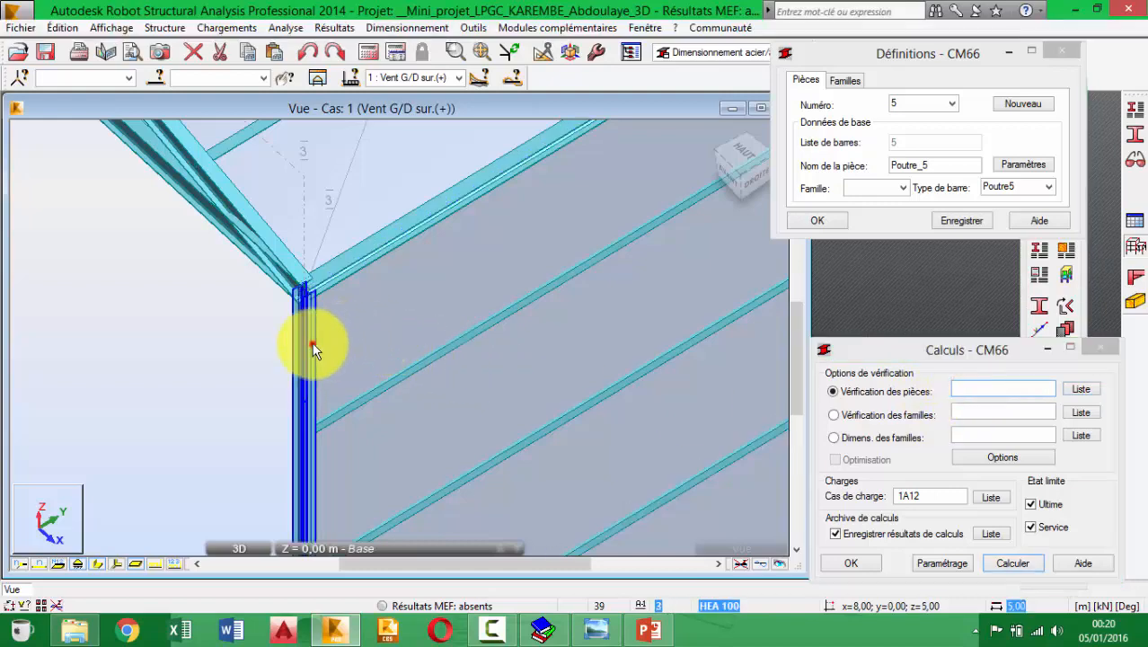
pyautogui.click(376, 248)
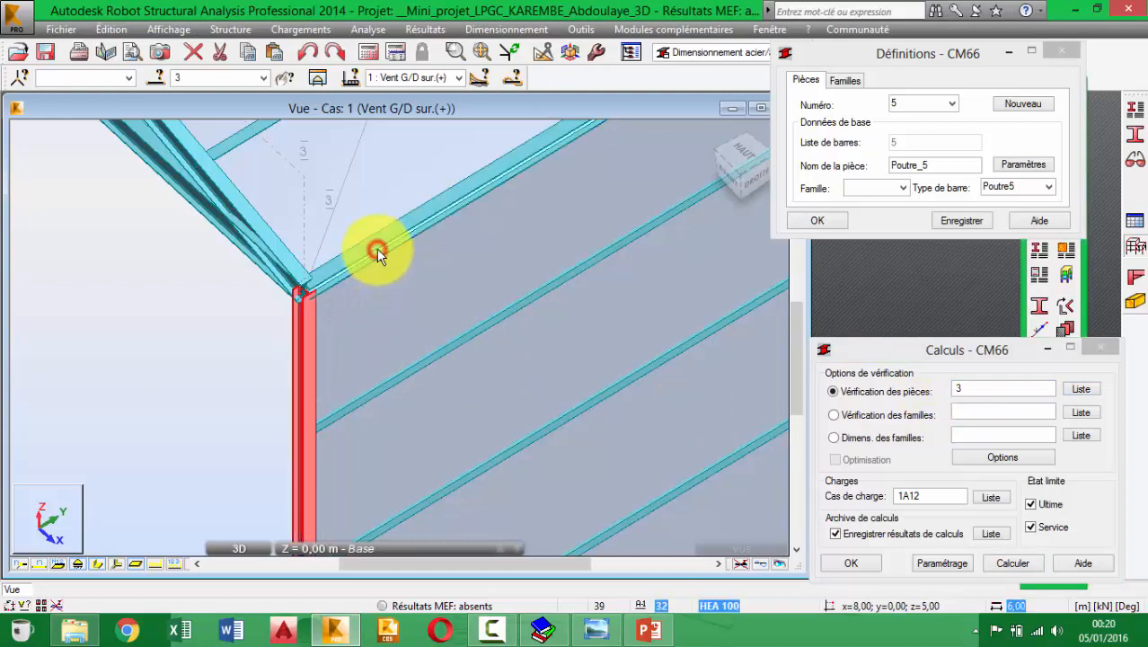
pyautogui.click(231, 187)
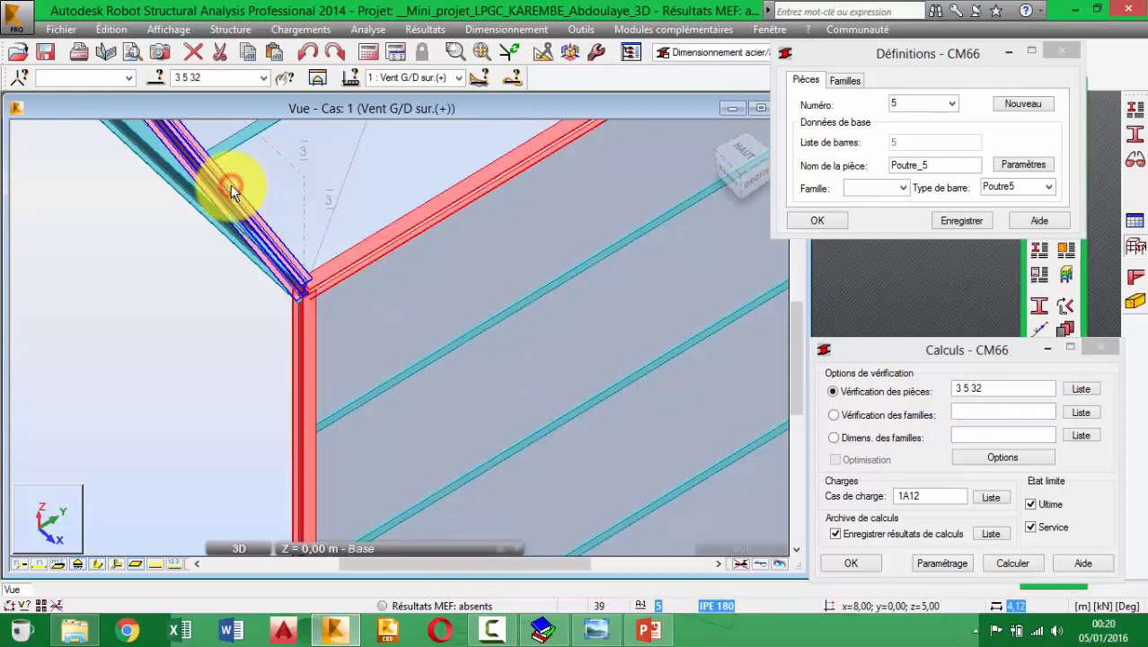
# Step: Add wall member 19 and roof member 26 to the members to verify by picking them in the model
pyautogui.scroll(-2, 337, 346)
pyautogui.scroll(2, 455, 347)
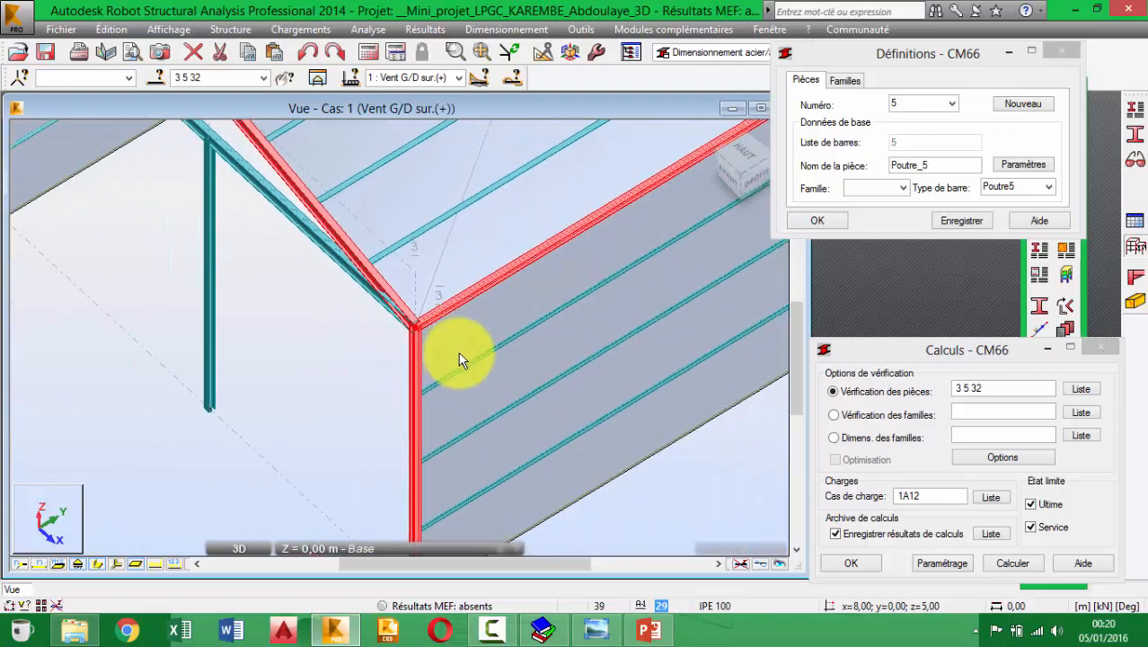
pyautogui.click(467, 366)
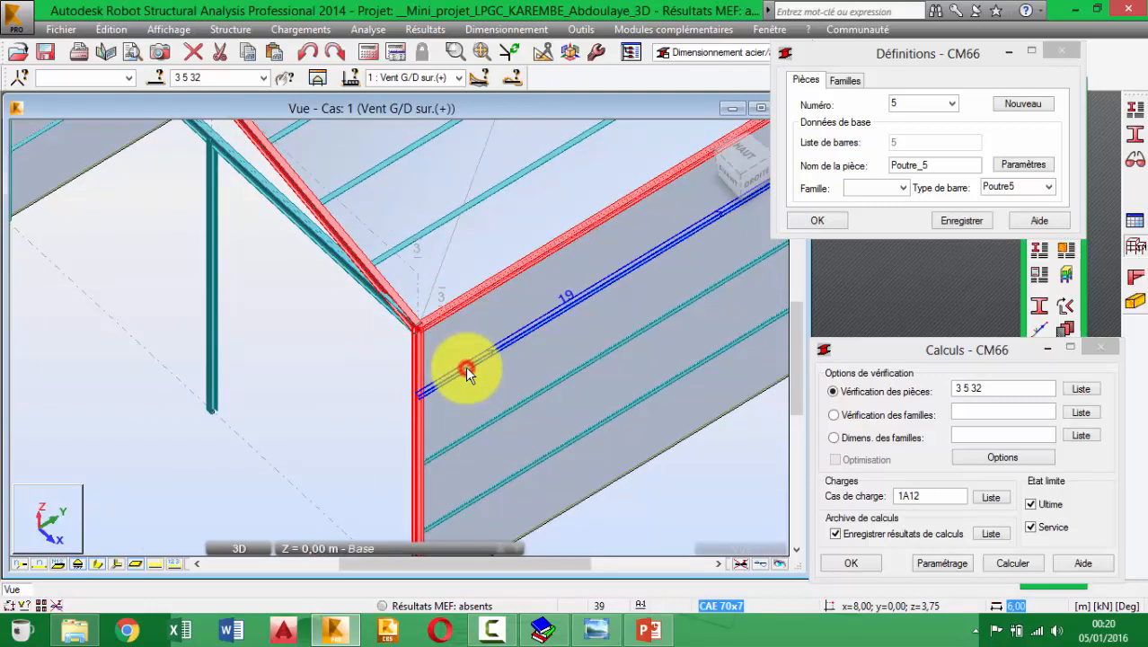
pyautogui.click(406, 242)
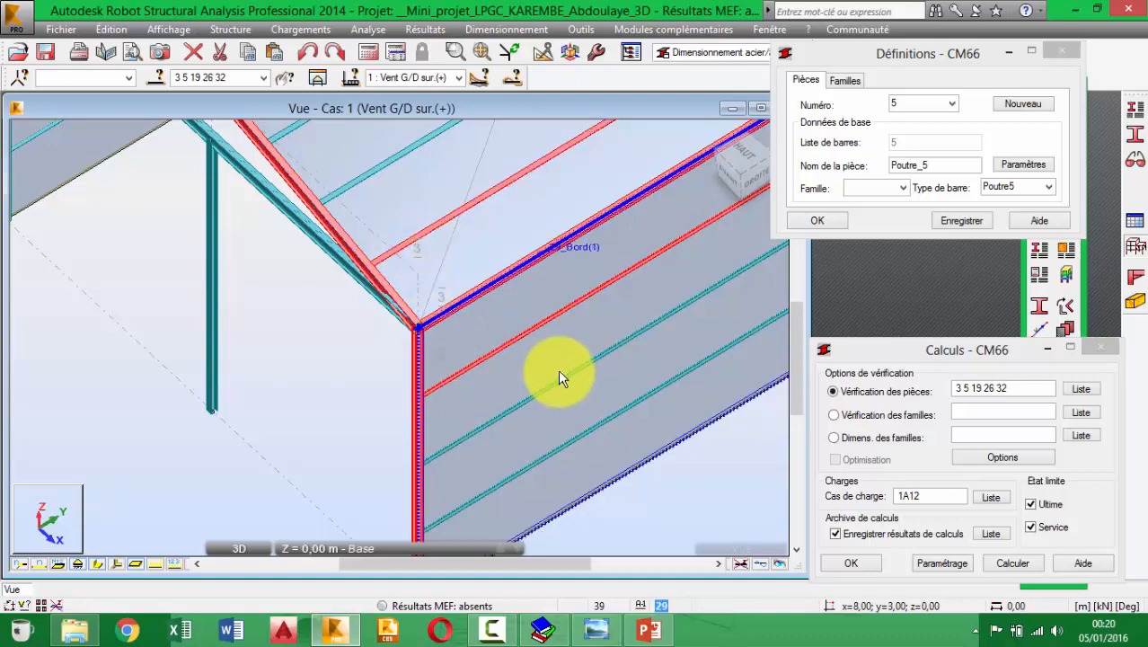
pyautogui.moveTo(492, 389); pyautogui.dragTo(486, 382, button='middle')
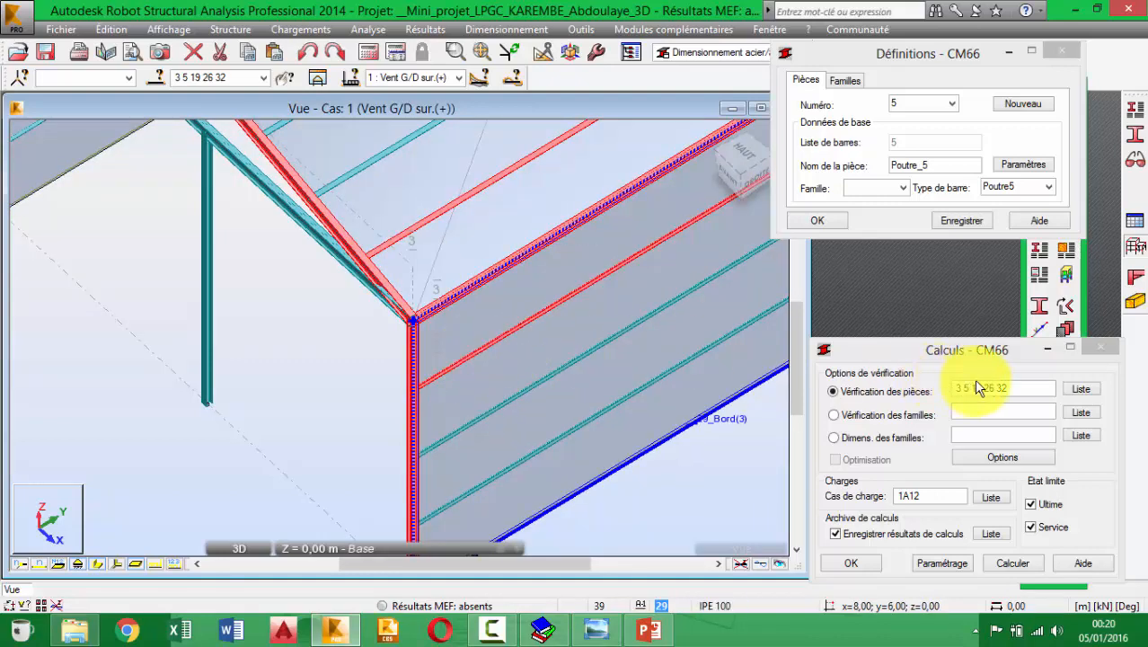
# Step: Review the calculation parameters of the member verification and close them without changes
pyautogui.doubleClick(1016, 389)
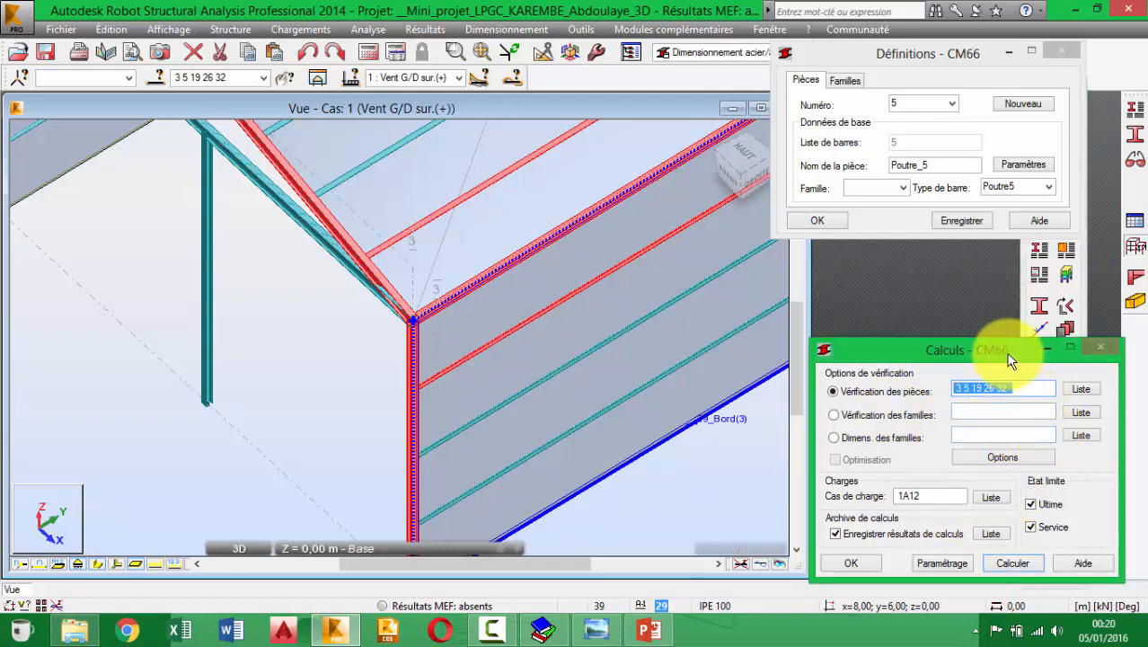
pyautogui.moveTo(1010, 360); pyautogui.dragTo(1003, 347)
pyautogui.click(1008, 550)
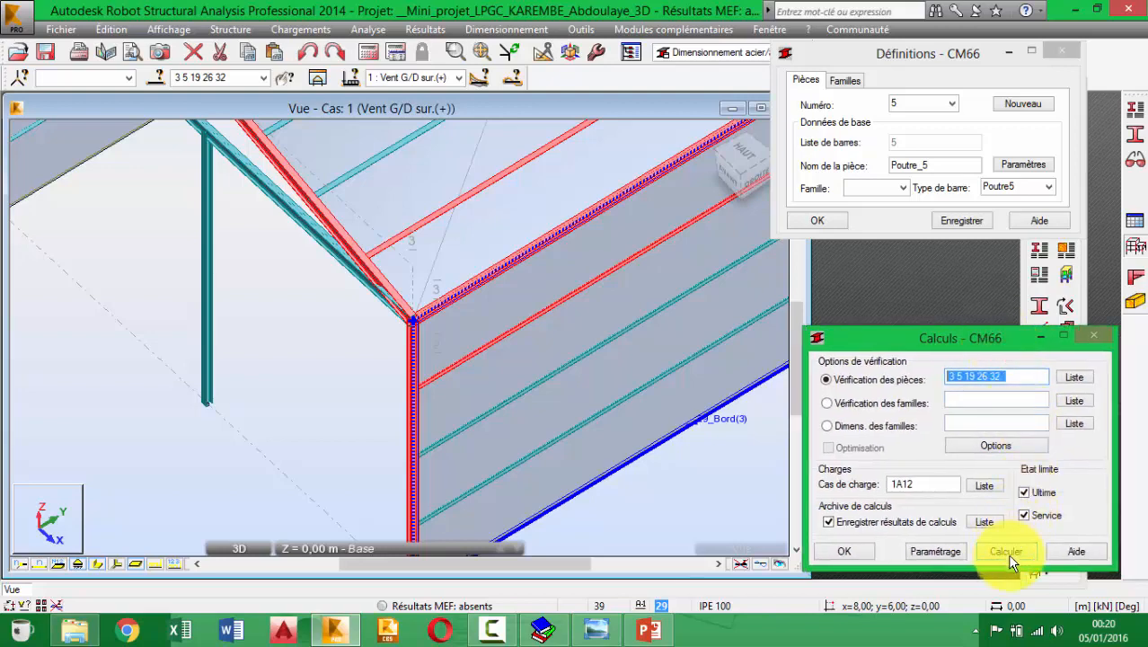
pyautogui.click(936, 552)
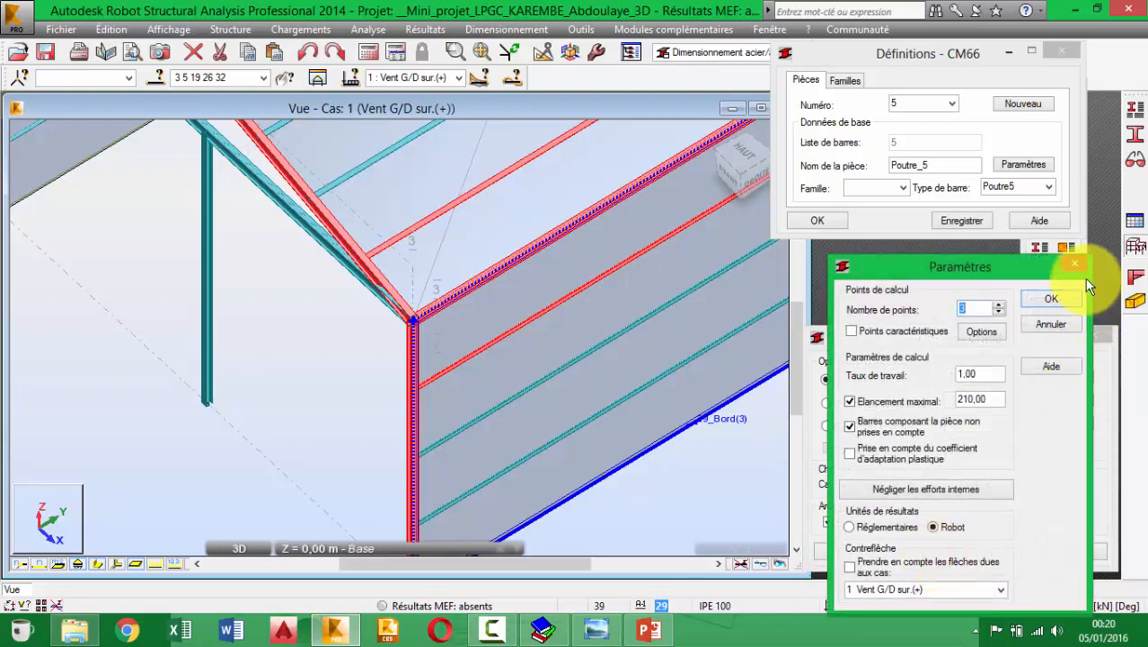
pyautogui.click(1074, 264)
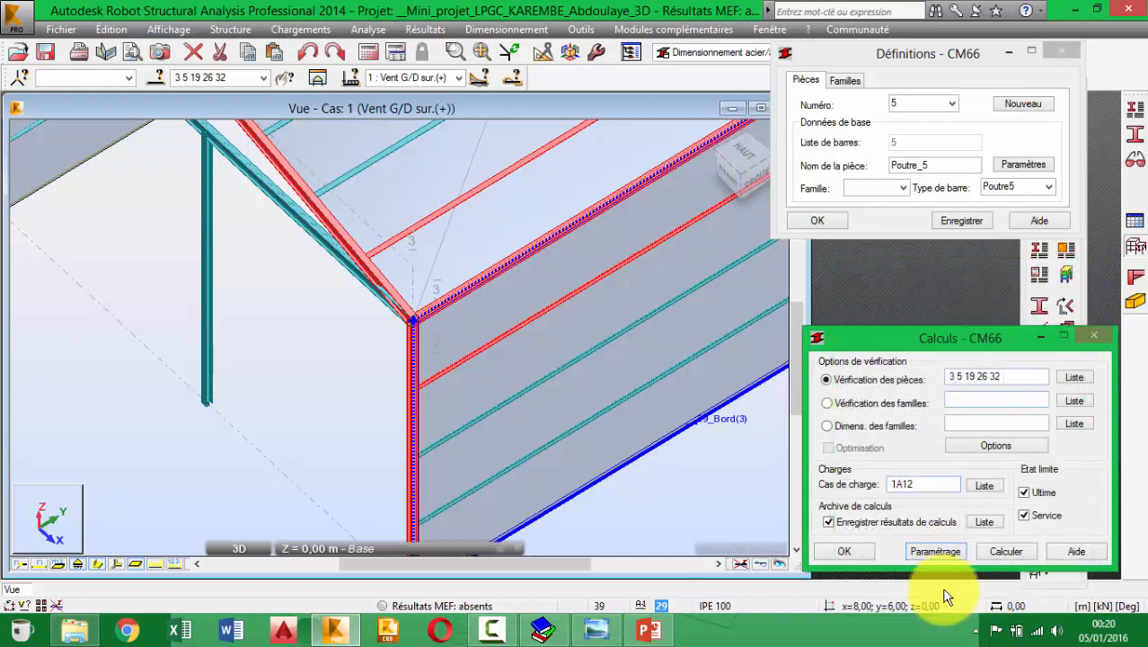
# Step: Run the CM66 verification of members 3 5 19 26 32 for load cases 1A12 and show the results table
pyautogui.click(1003, 552)
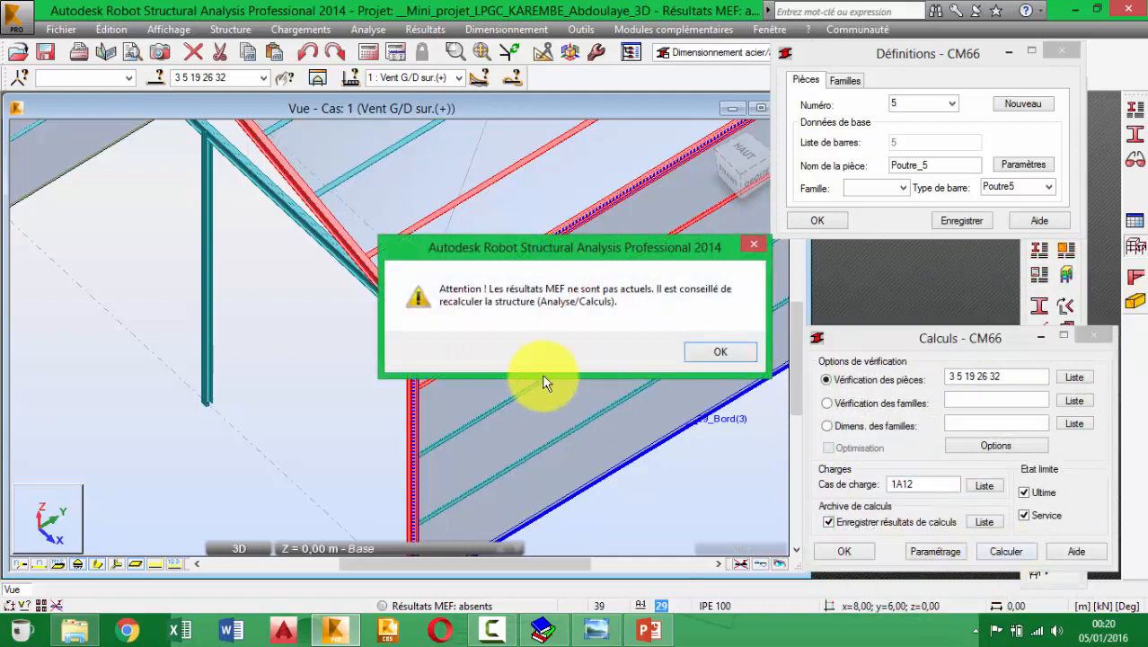
pyautogui.click(721, 351)
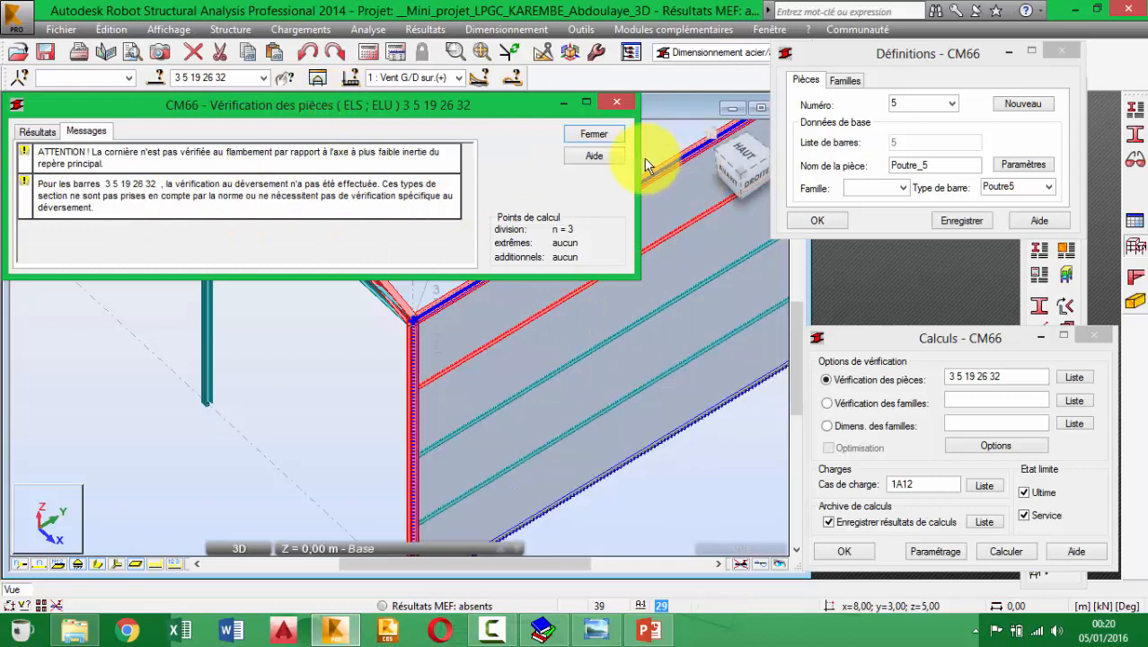
pyautogui.click(38, 131)
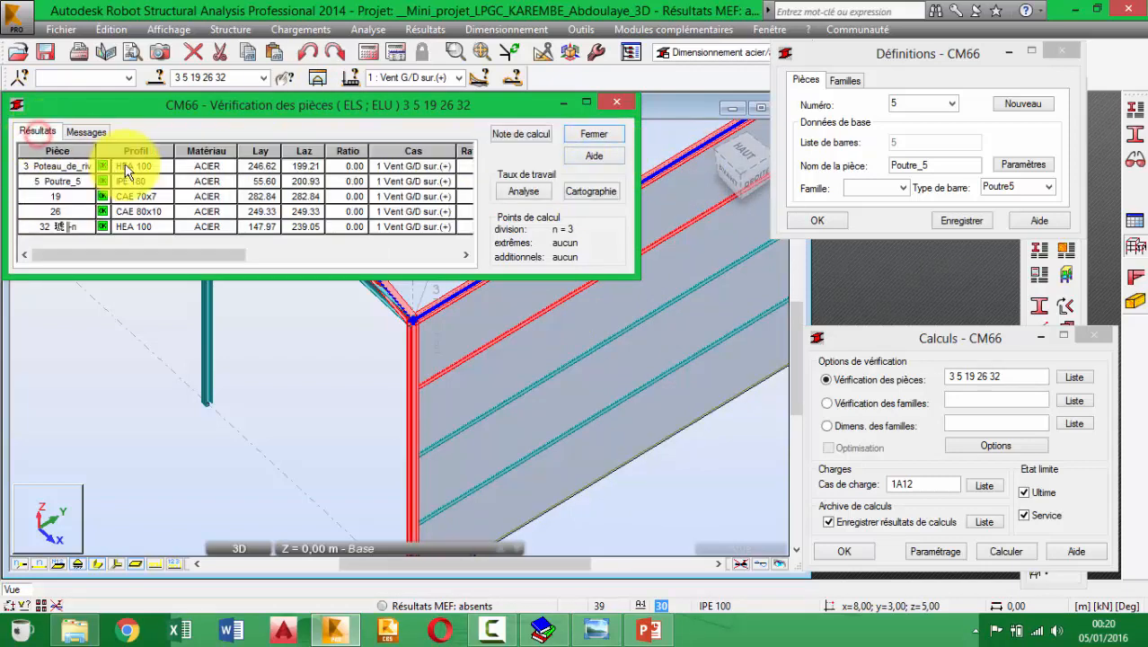
pyautogui.moveTo(217, 110); pyautogui.dragTo(764, 190)
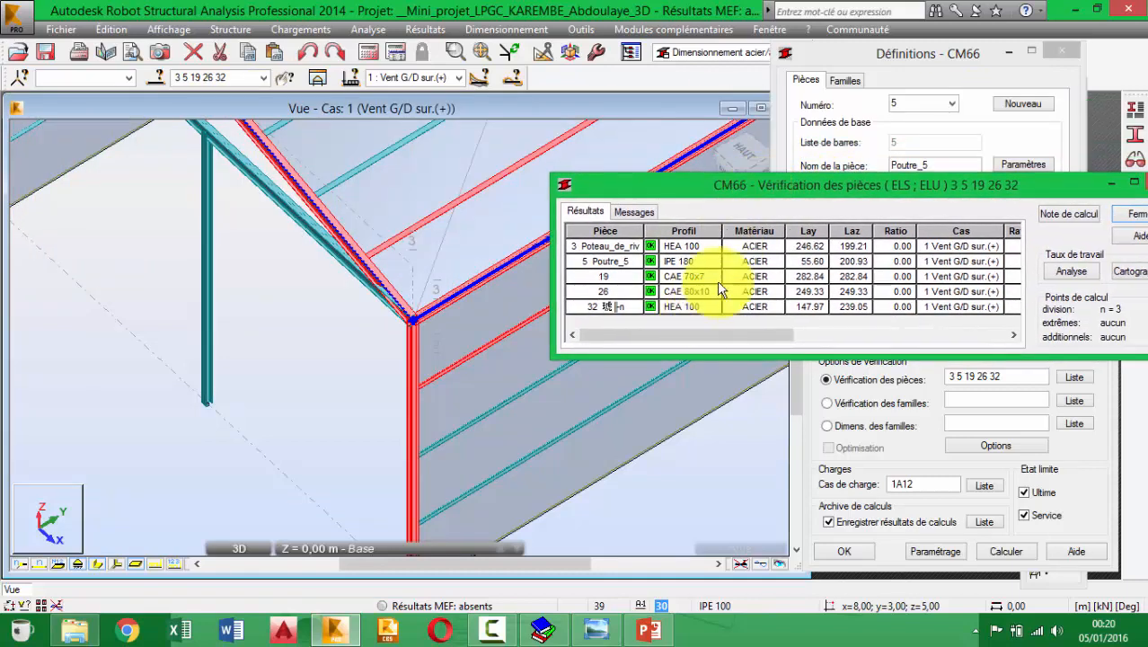
# Step: Examine the simplified CM66 results of column 3 and return to the verification results table
pyautogui.click(678, 247)
pyautogui.moveTo(691, 363); pyautogui.dragTo(572, 192)
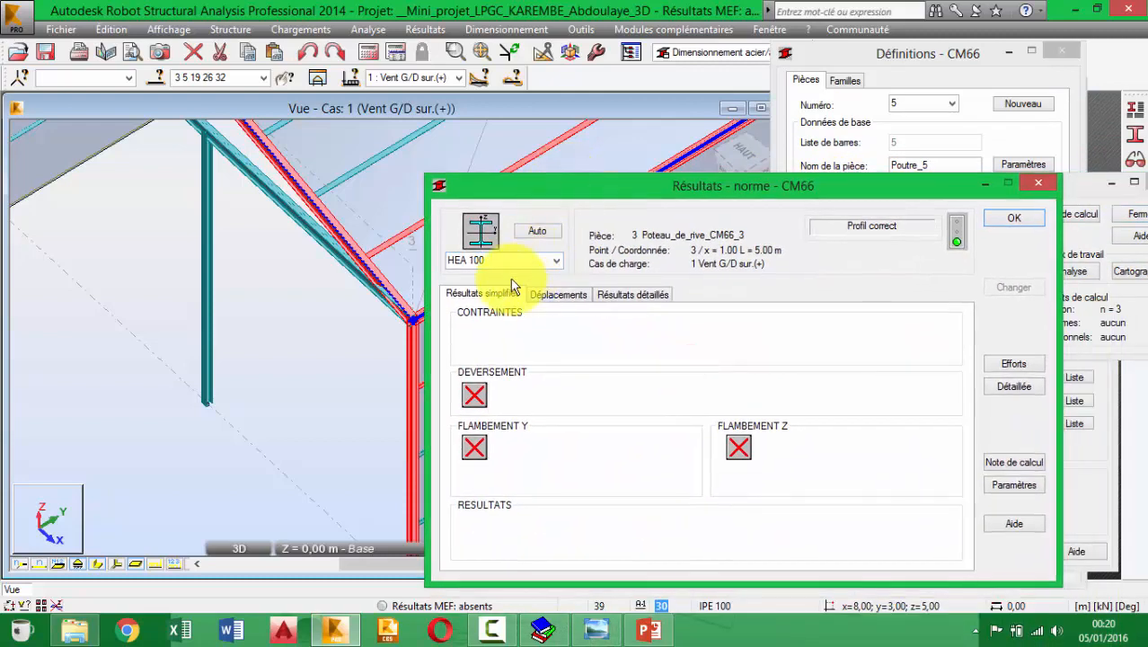
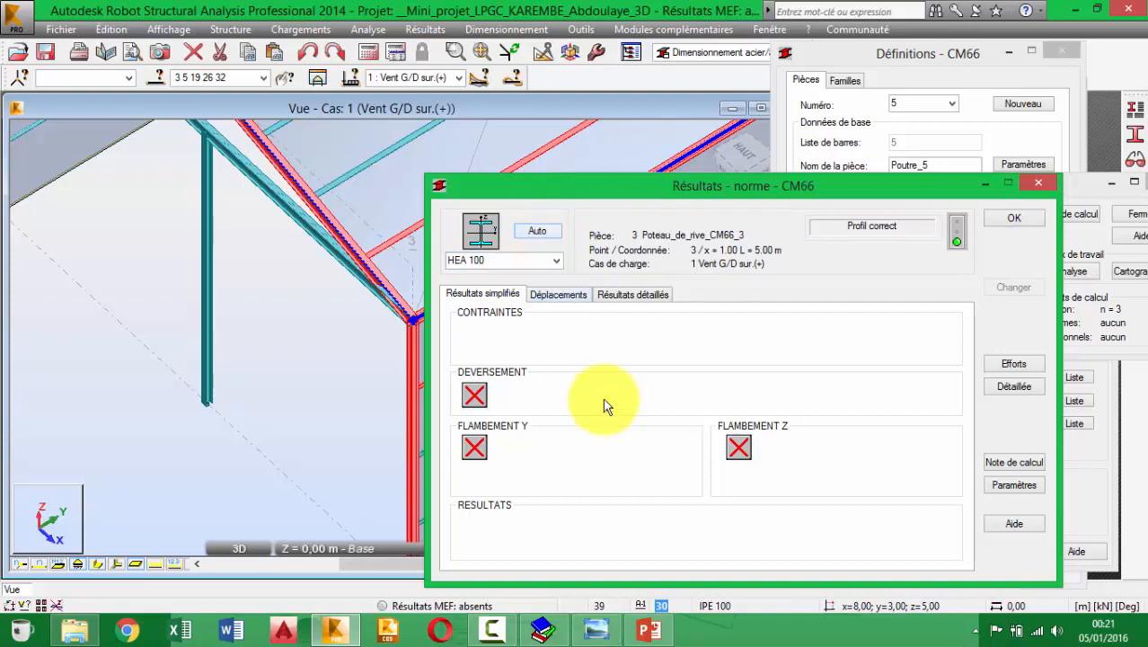
pyautogui.click(1024, 223)
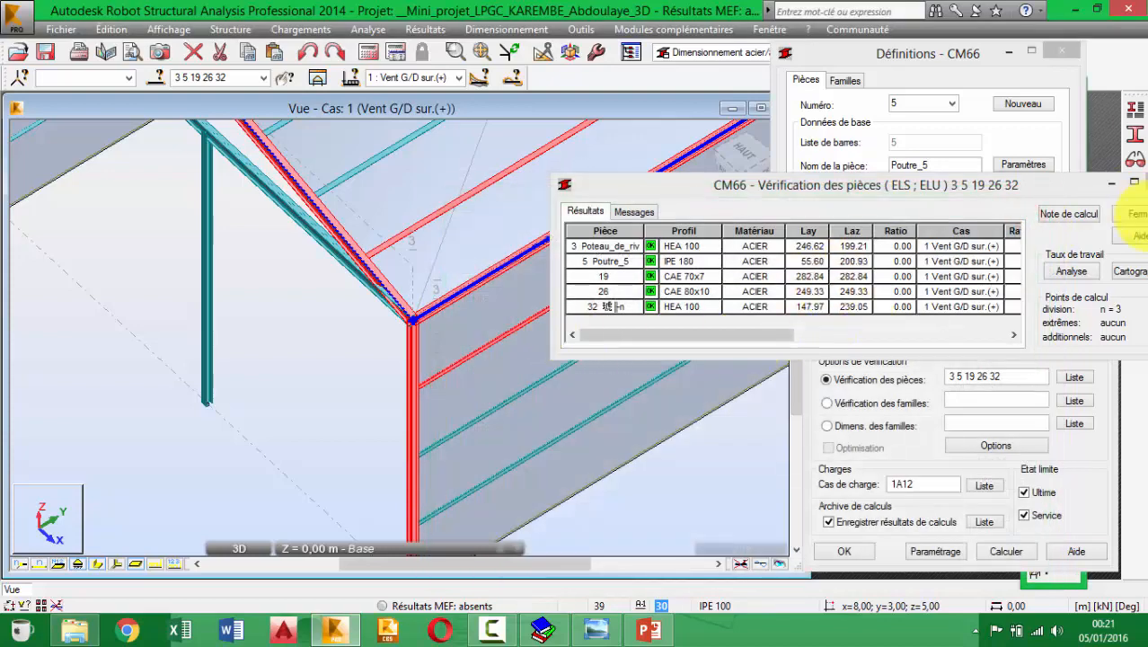
pyautogui.moveTo(973, 191); pyautogui.dragTo(700, 243)
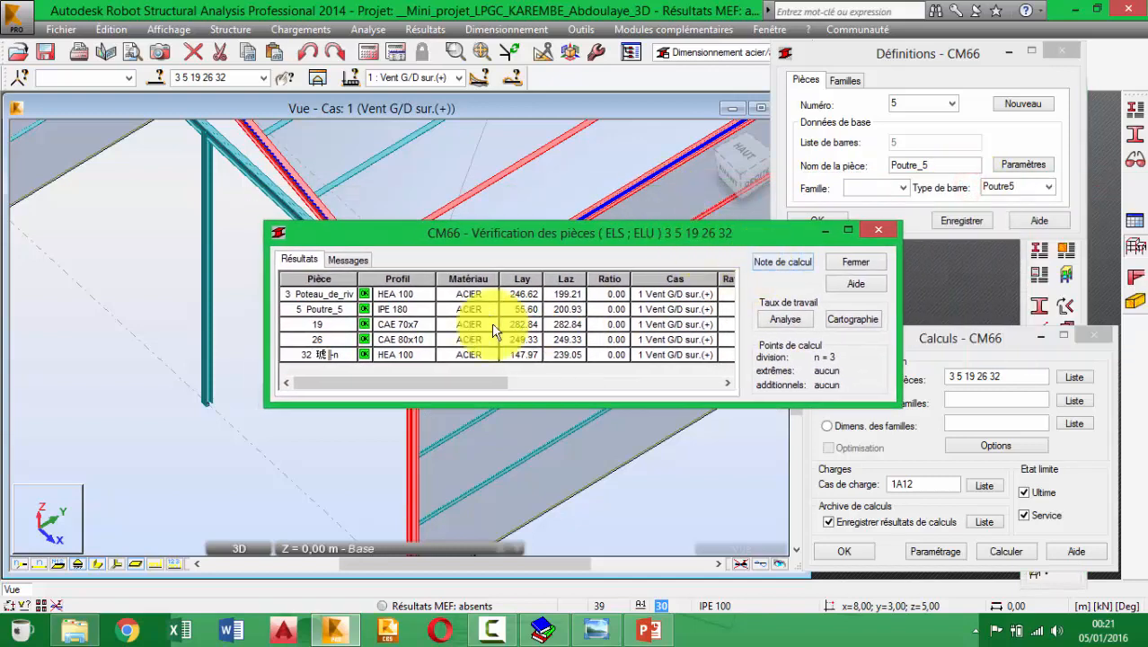
# Step: Reopen the detailed results window of column 3, generate its calculation note, enlarge the note and examine it
pyautogui.doubleClick(346, 295)
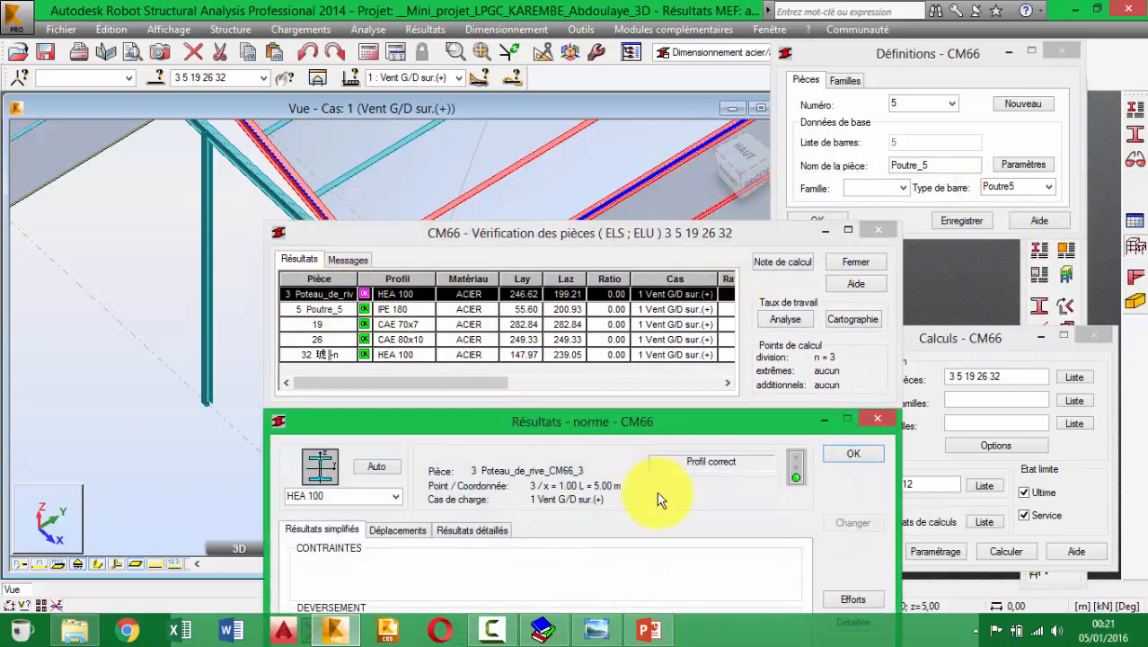
pyautogui.moveTo(672, 437); pyautogui.dragTo(1040, 140)
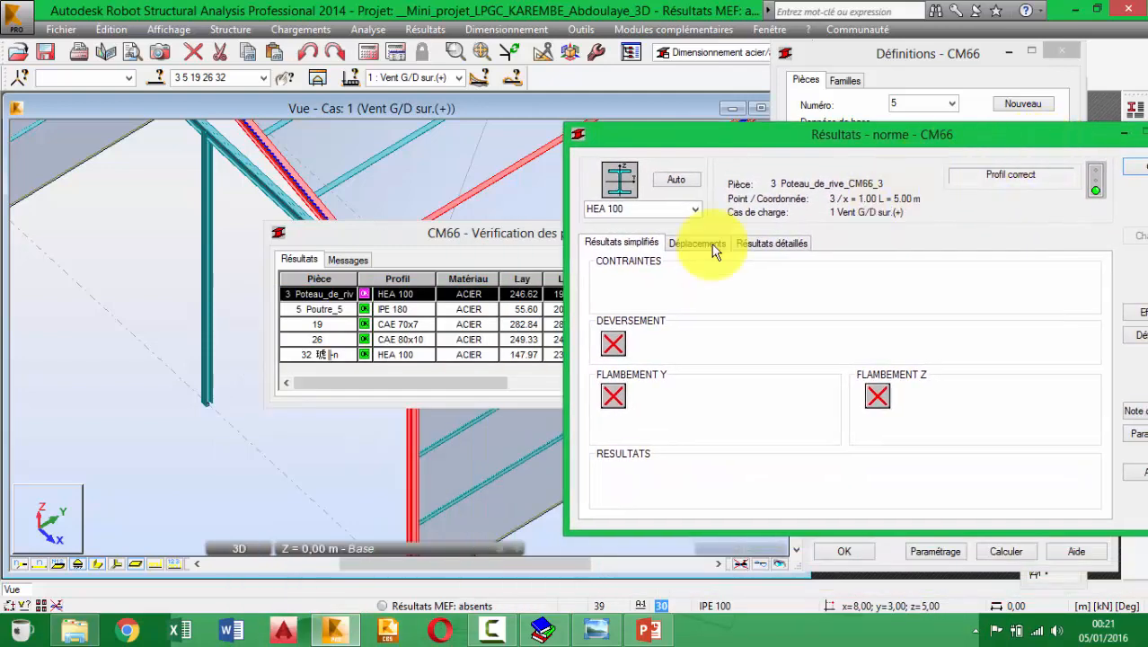
pyautogui.moveTo(986, 141); pyautogui.dragTo(764, 148)
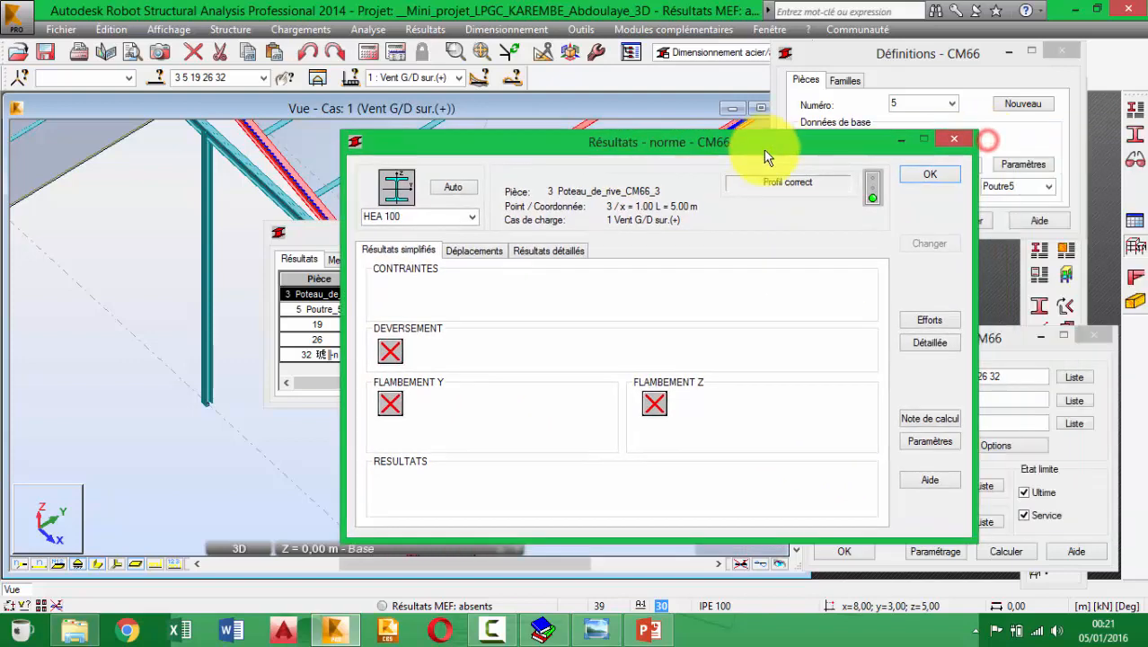
pyautogui.click(937, 416)
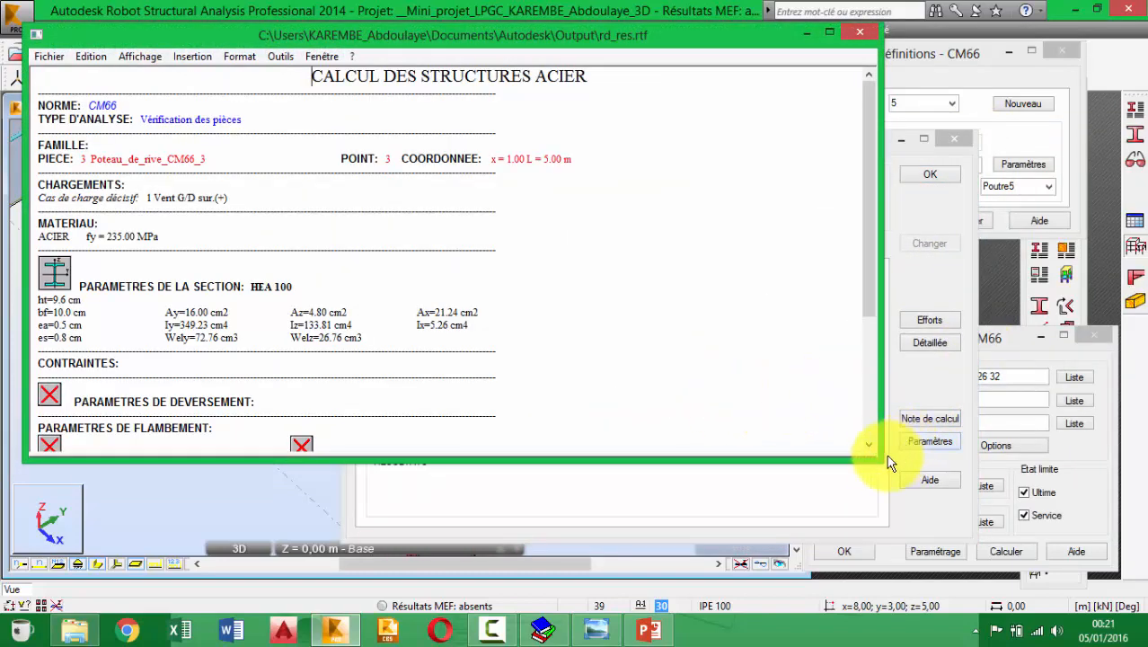
pyautogui.moveTo(883, 466); pyautogui.dragTo(1111, 618)
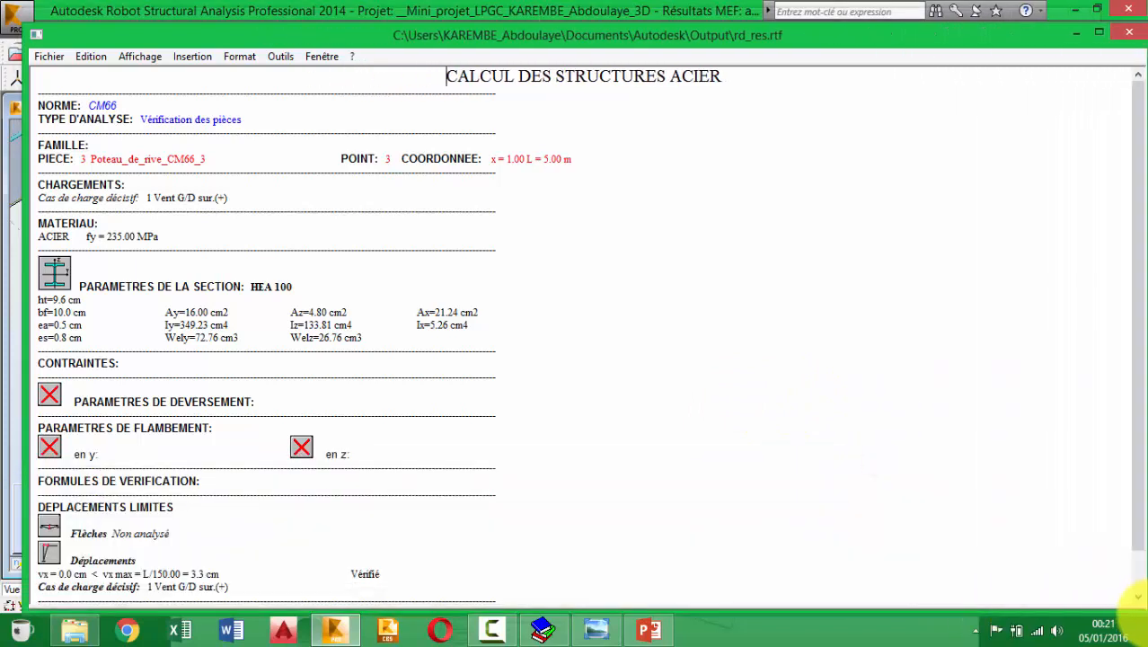
pyautogui.click(520, 360)
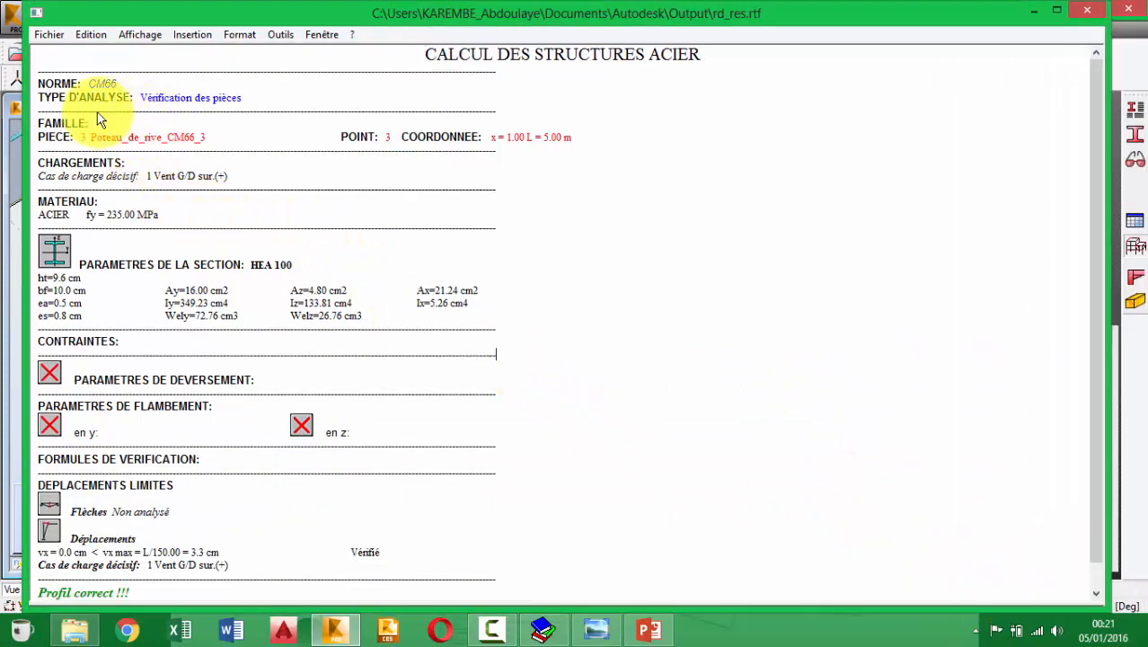
# Step: Examine column 3's calculation note from the analysis type and loading data down to the final profile verdict
pyautogui.moveTo(95, 99); pyautogui.dragTo(256, 174)
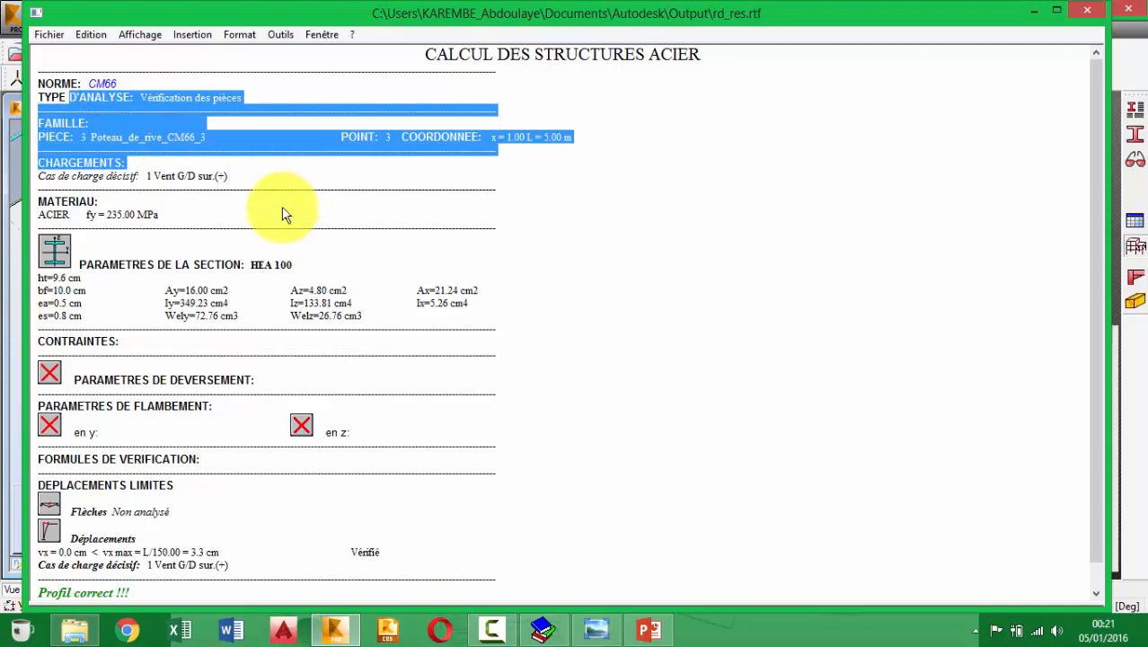
pyautogui.click(281, 214)
pyautogui.scroll(-1, 281, 215)
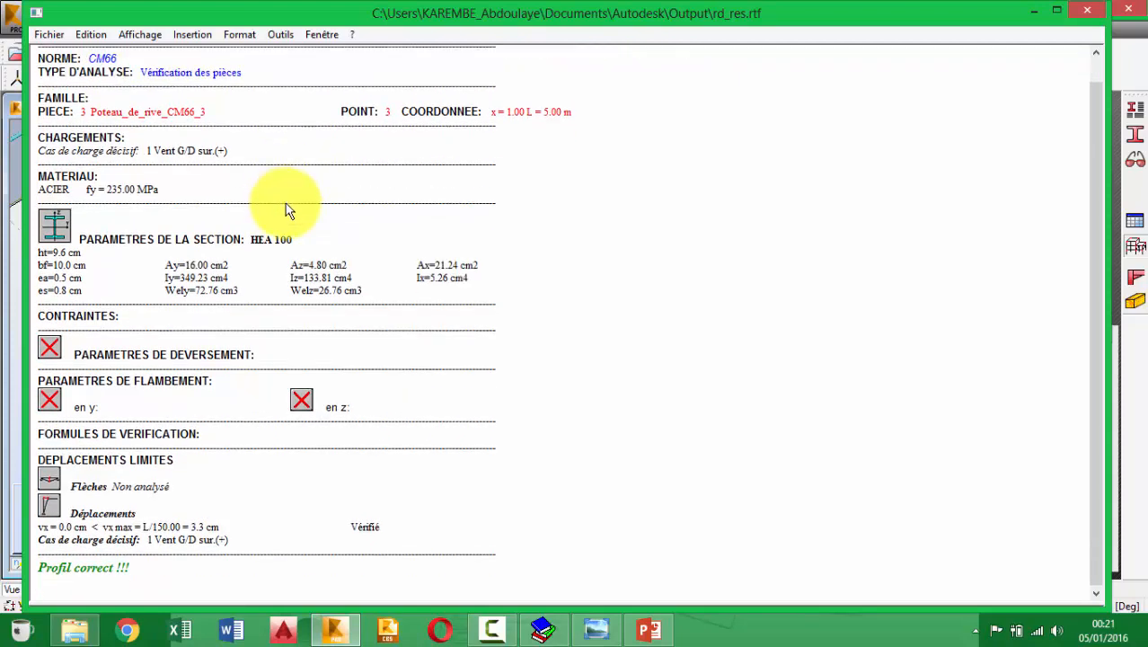
pyautogui.click(171, 566)
pyautogui.moveTo(131, 567); pyautogui.dragTo(38, 568)
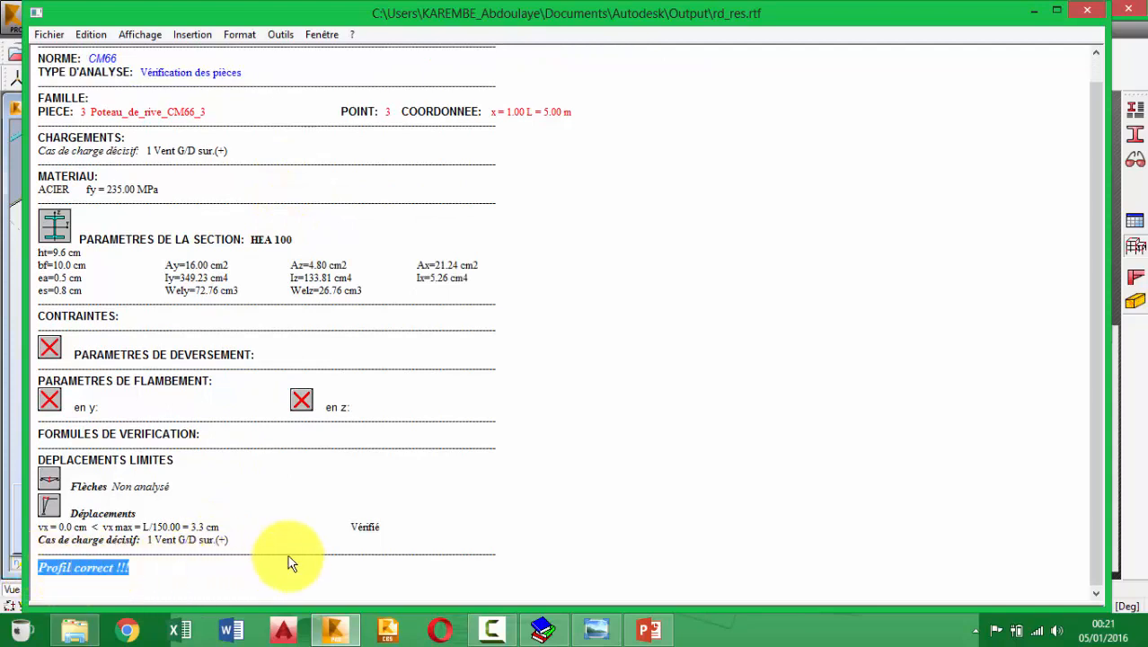
pyautogui.click(336, 517)
pyautogui.scroll(1, 297, 445)
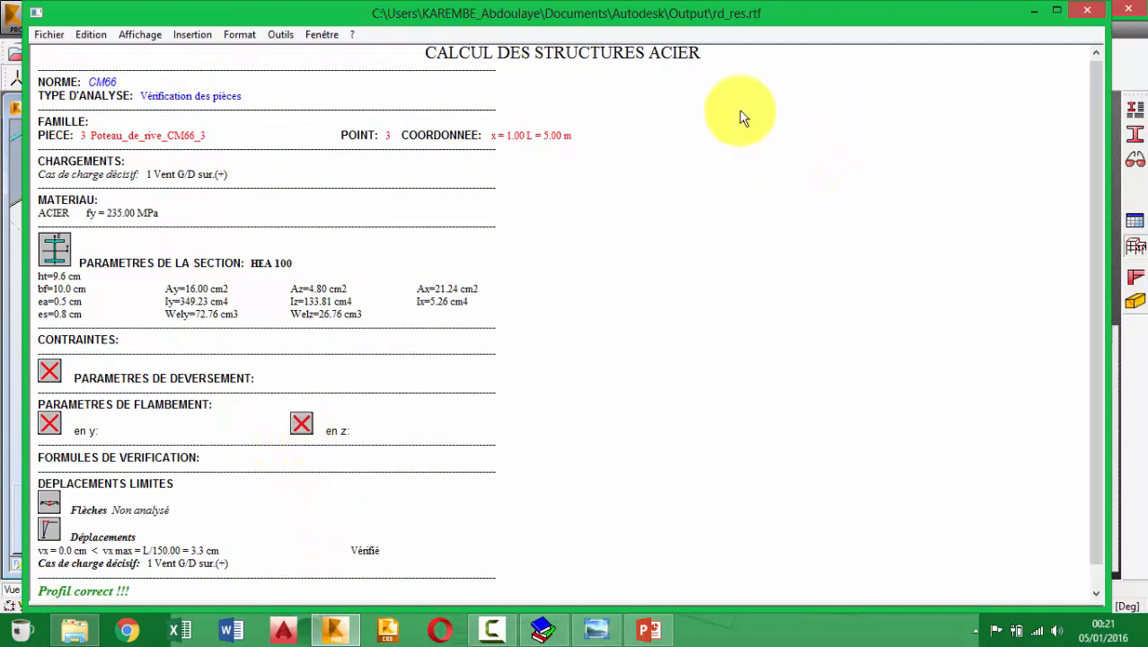
# Step: Start saving column 3's note as a separate file in Disque GC, _Cours LPGC15_16, _02_CM01 on drive D
pyautogui.click(50, 34)
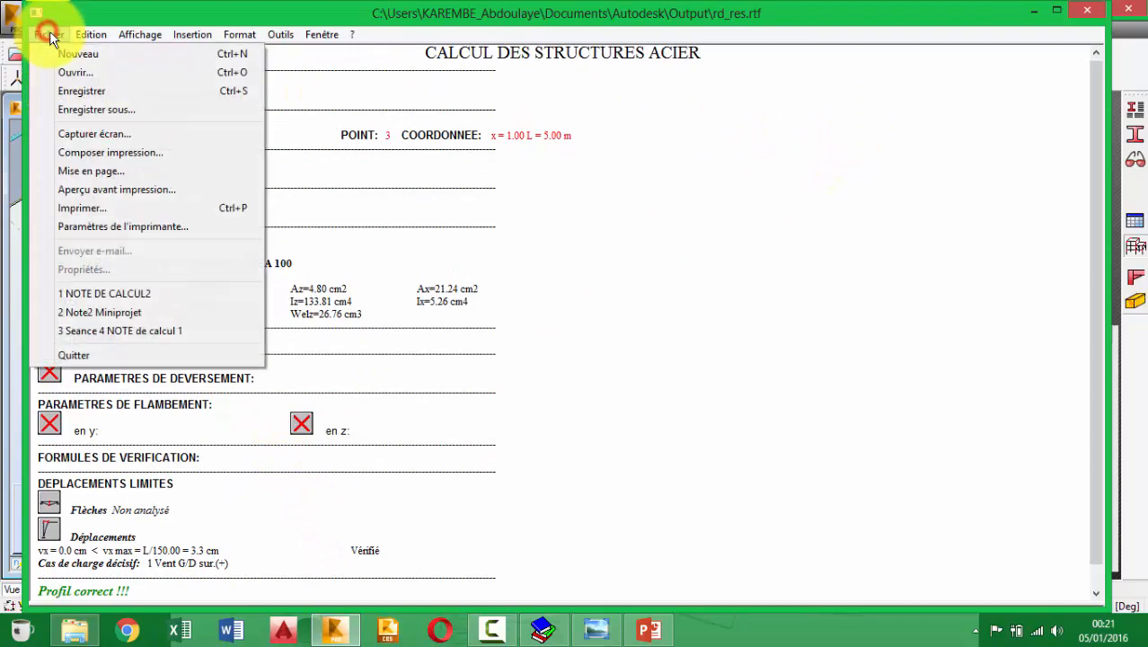
pyautogui.click(106, 109)
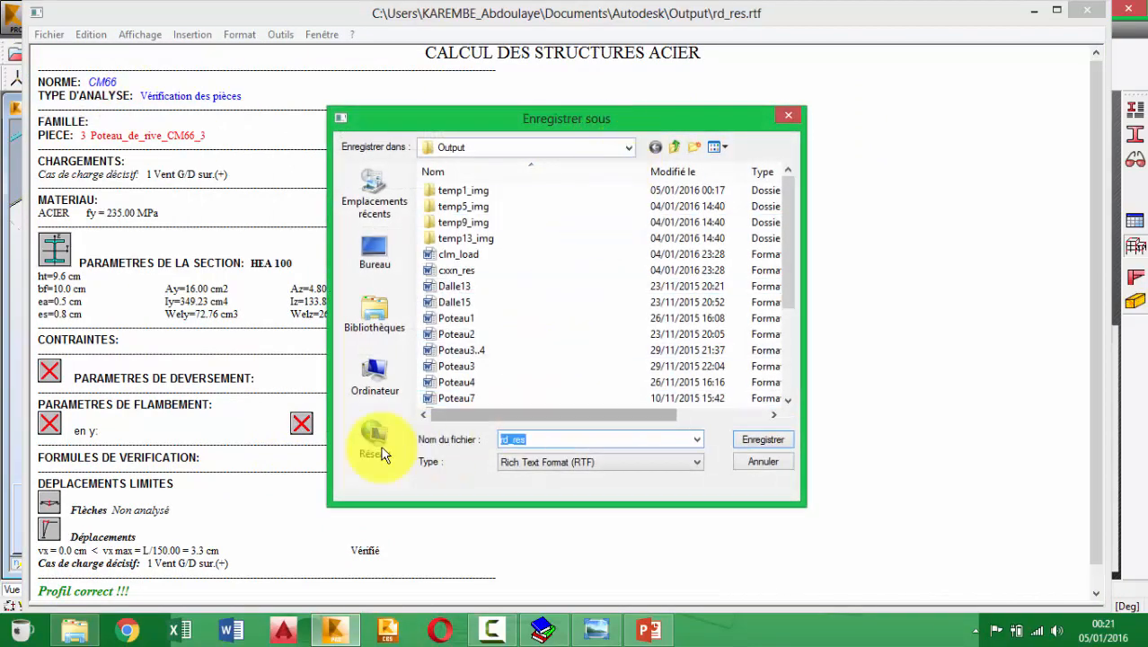
pyautogui.click(373, 377)
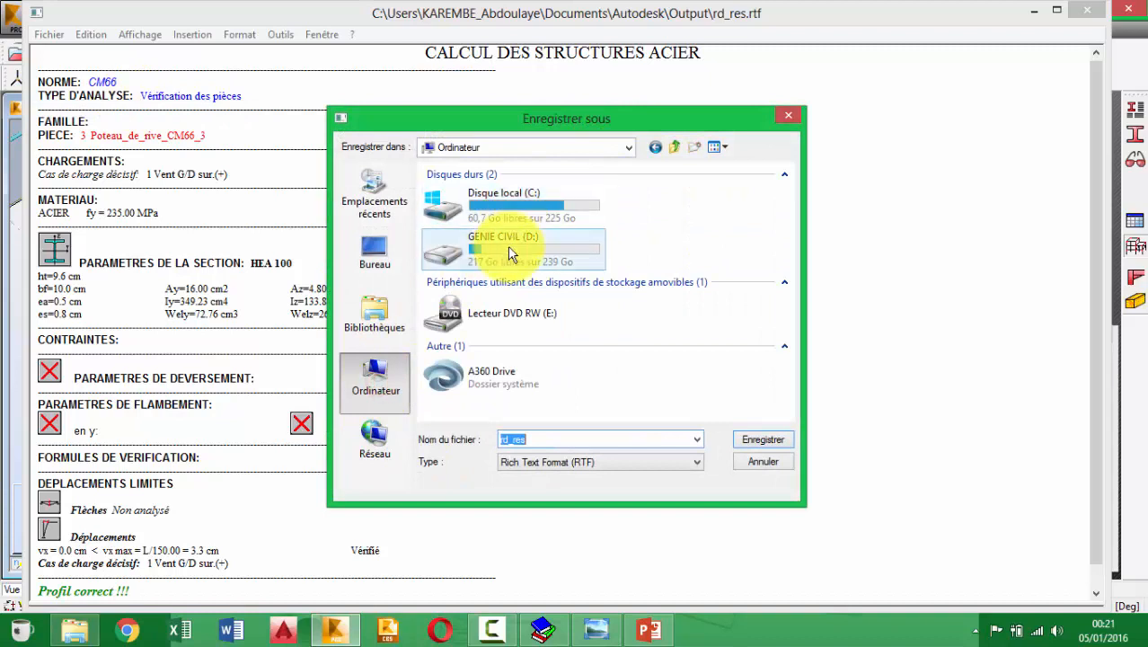
pyautogui.doubleClick(509, 253)
pyautogui.doubleClick(491, 183)
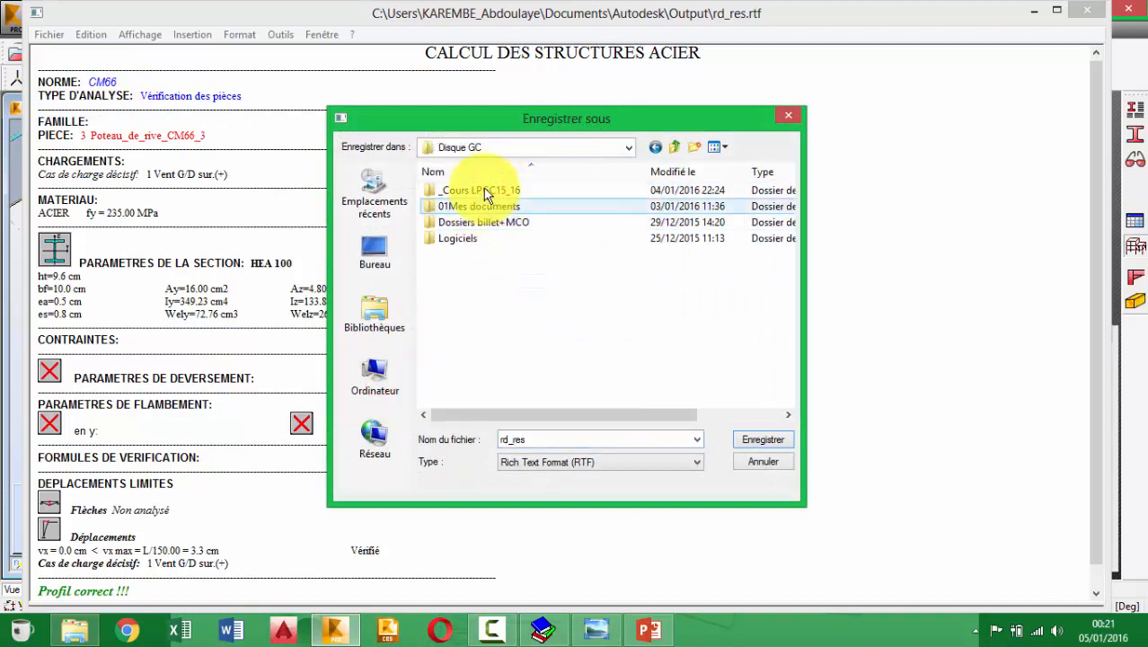
pyautogui.doubleClick(485, 192)
pyautogui.doubleClick(471, 238)
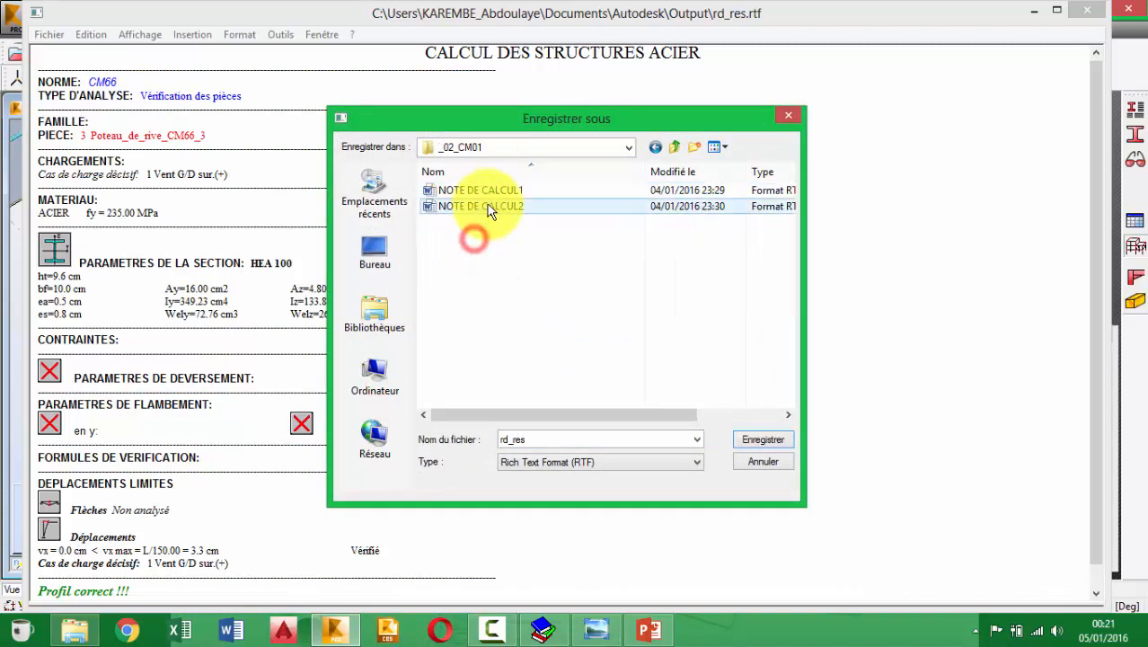
# Step: Name the note Resultat poteau3 and save it in Rich Text Format in the _02_CM01 folder
pyautogui.click(579, 440)
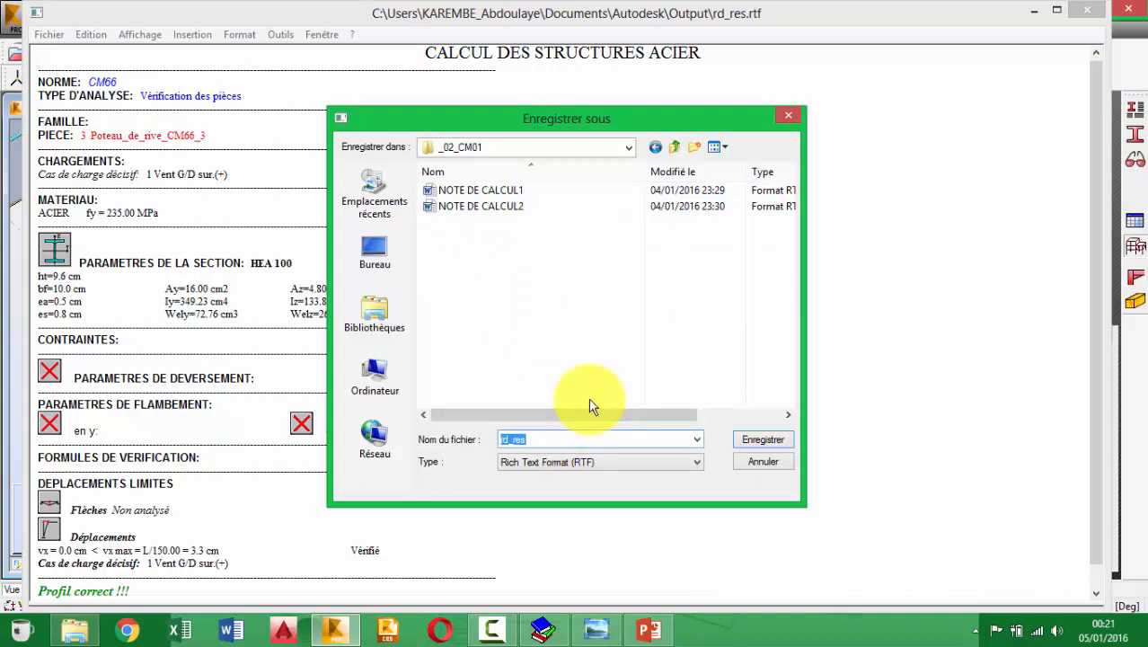
pyautogui.write('Note')
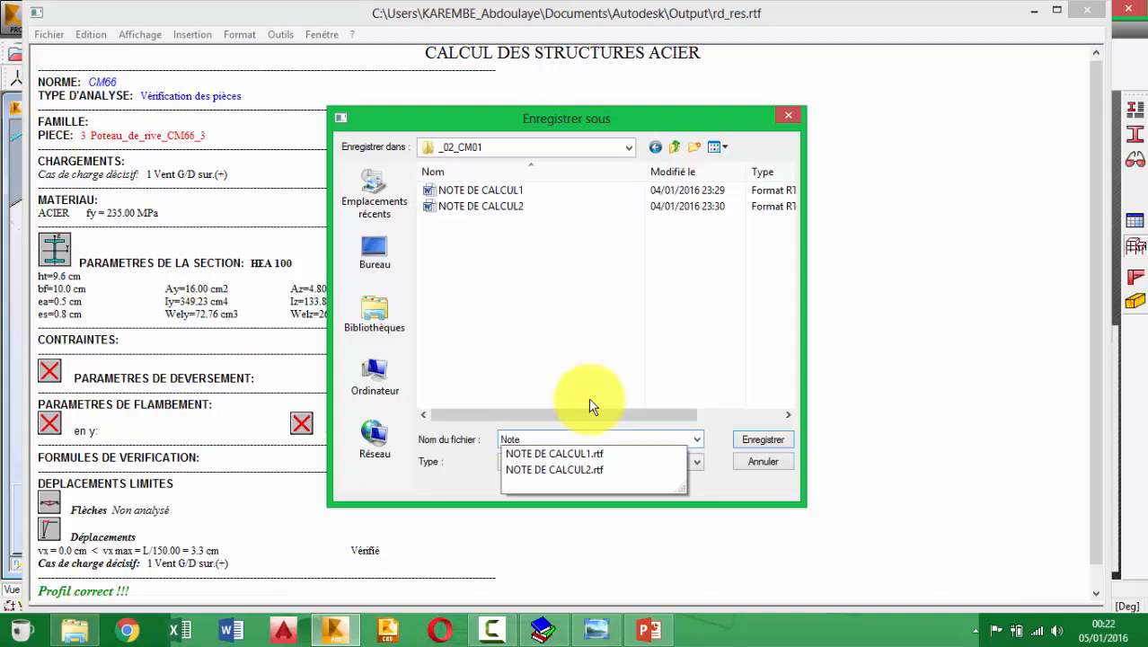
pyautogui.press('BackSpace')
pyautogui.press('BackSpace')
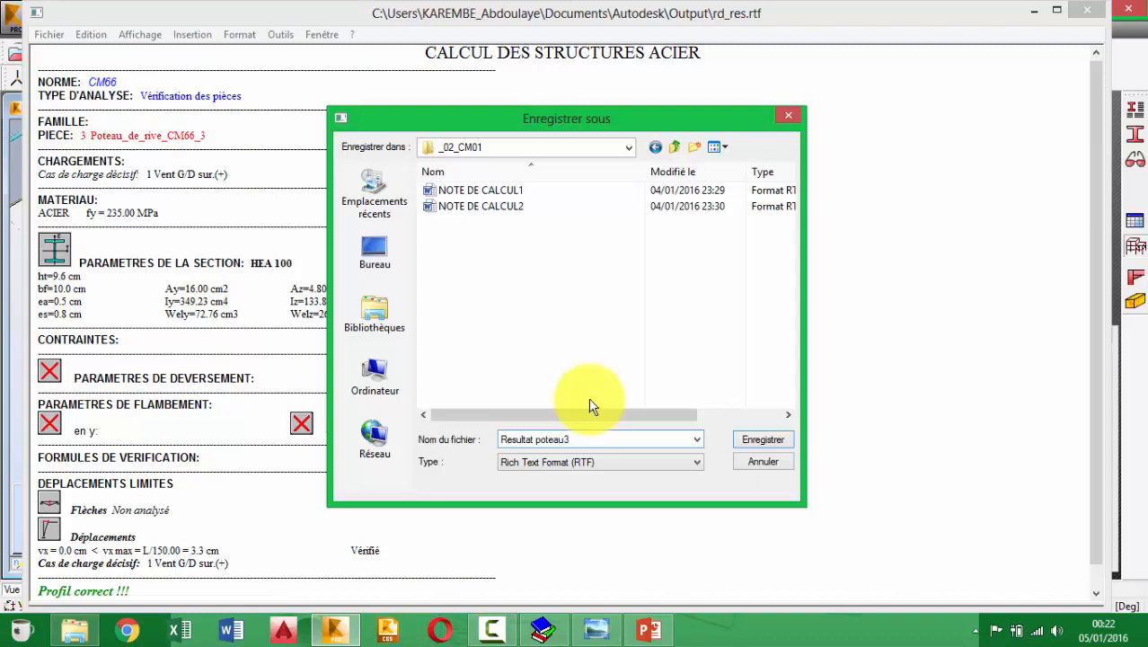
pyautogui.click(629, 148)
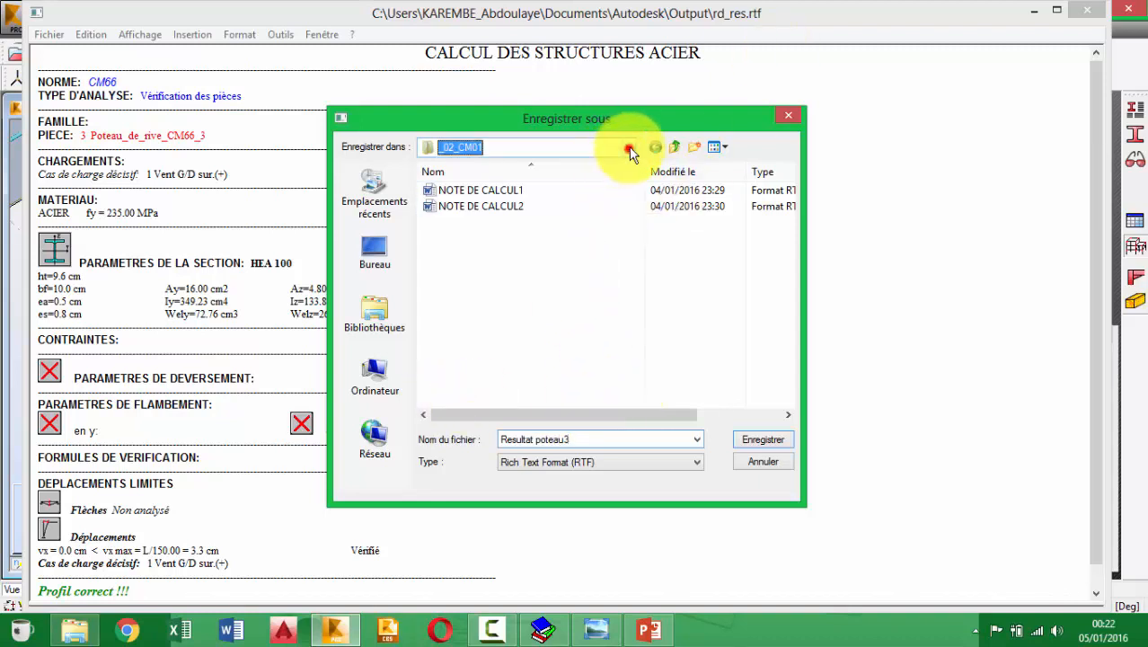
pyautogui.click(632, 148)
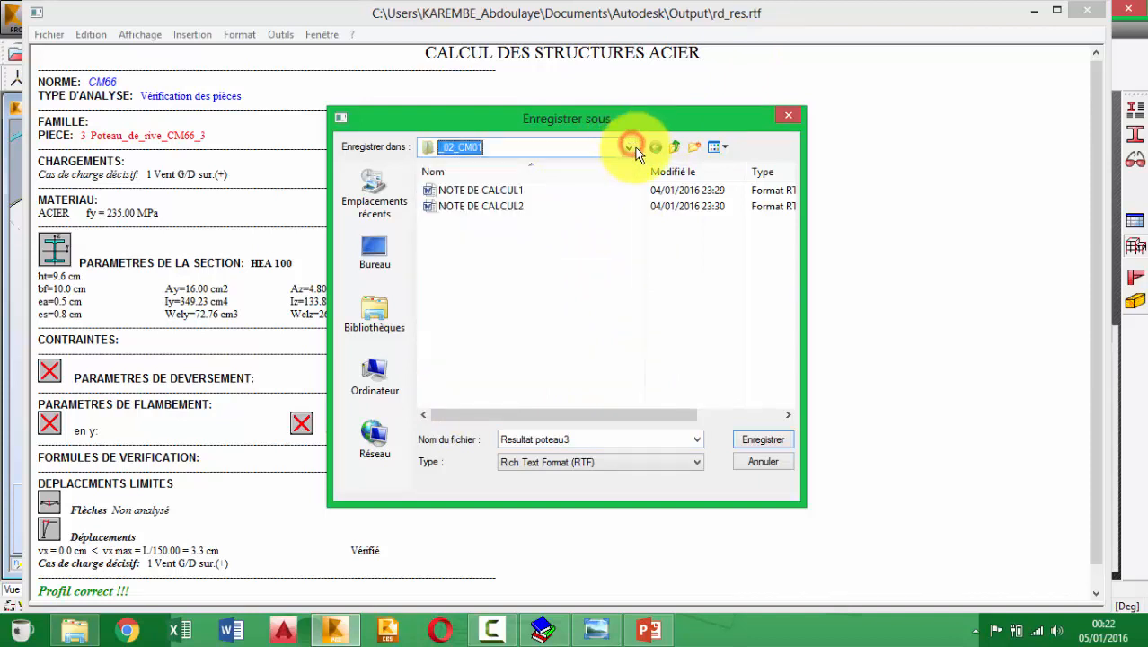
pyautogui.click(632, 149)
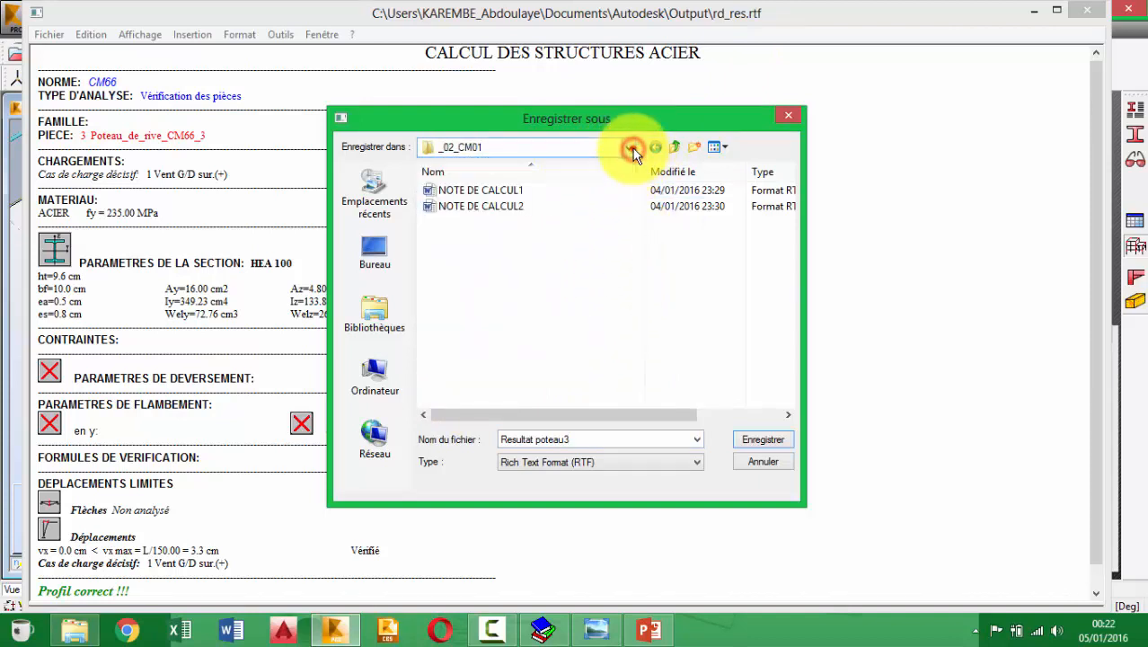
pyautogui.click(630, 151)
pyautogui.click(564, 342)
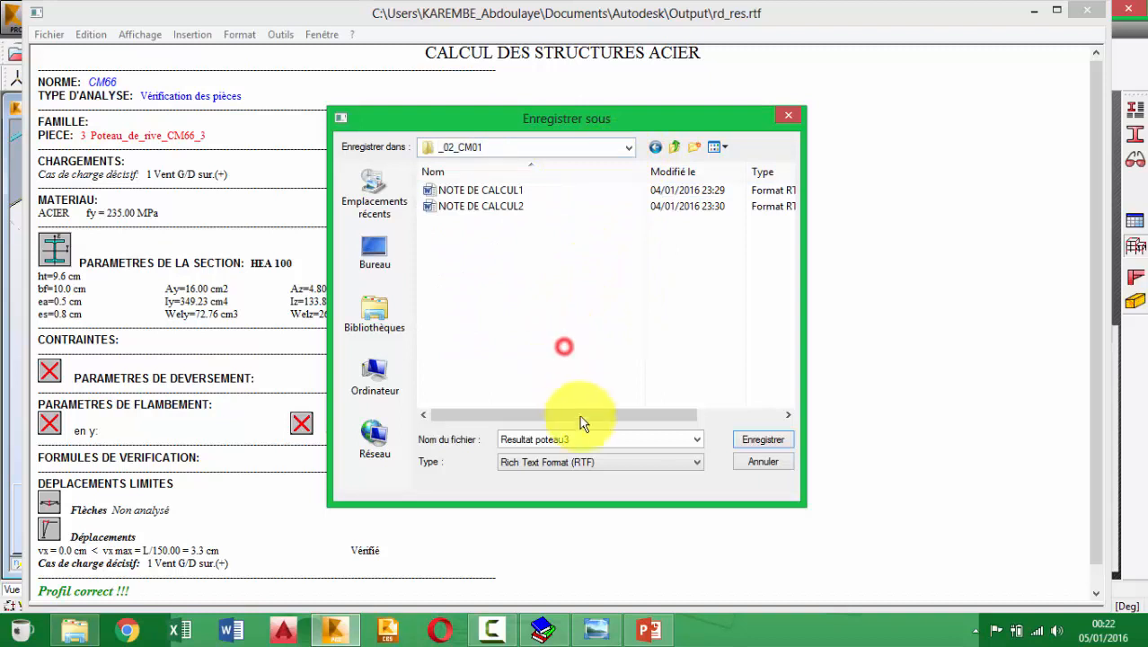
pyautogui.click(597, 440)
pyautogui.click(764, 440)
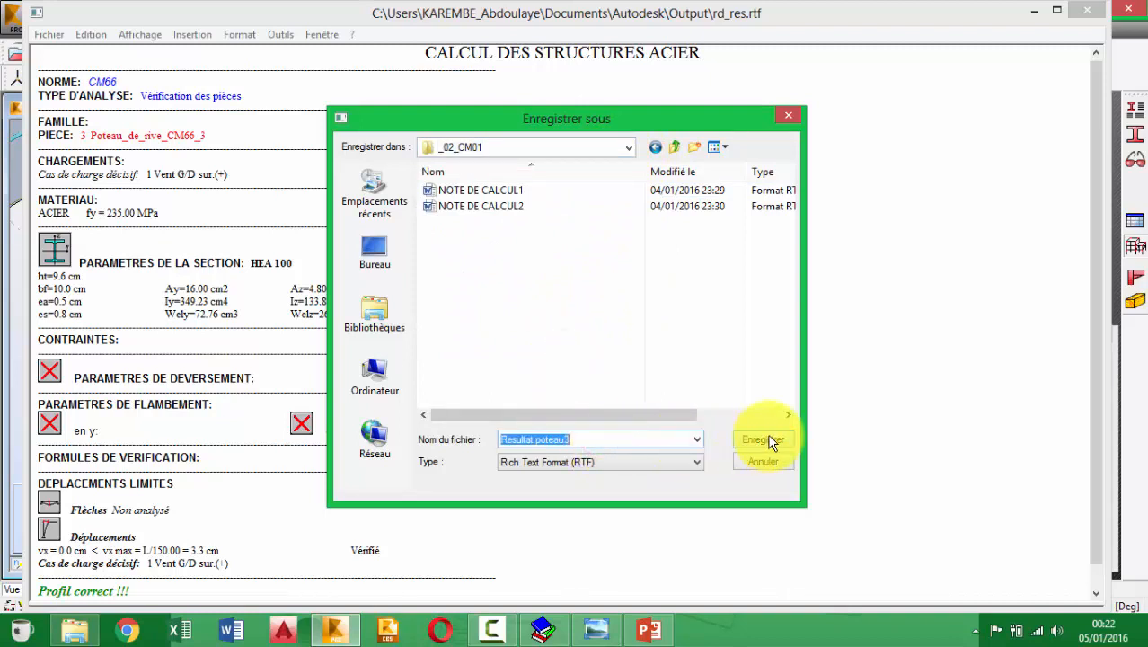
pyautogui.click(761, 440)
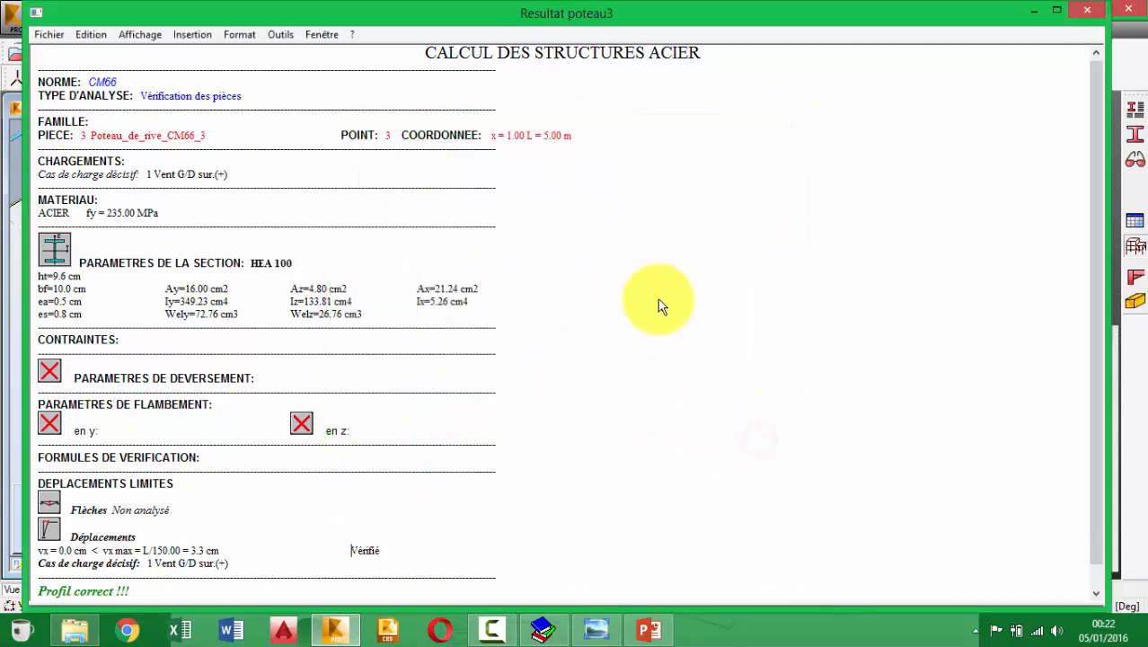
# Step: Close column 3's note and results, and open the detailed results window of member 5, Poutre_5
pyautogui.click(1086, 10)
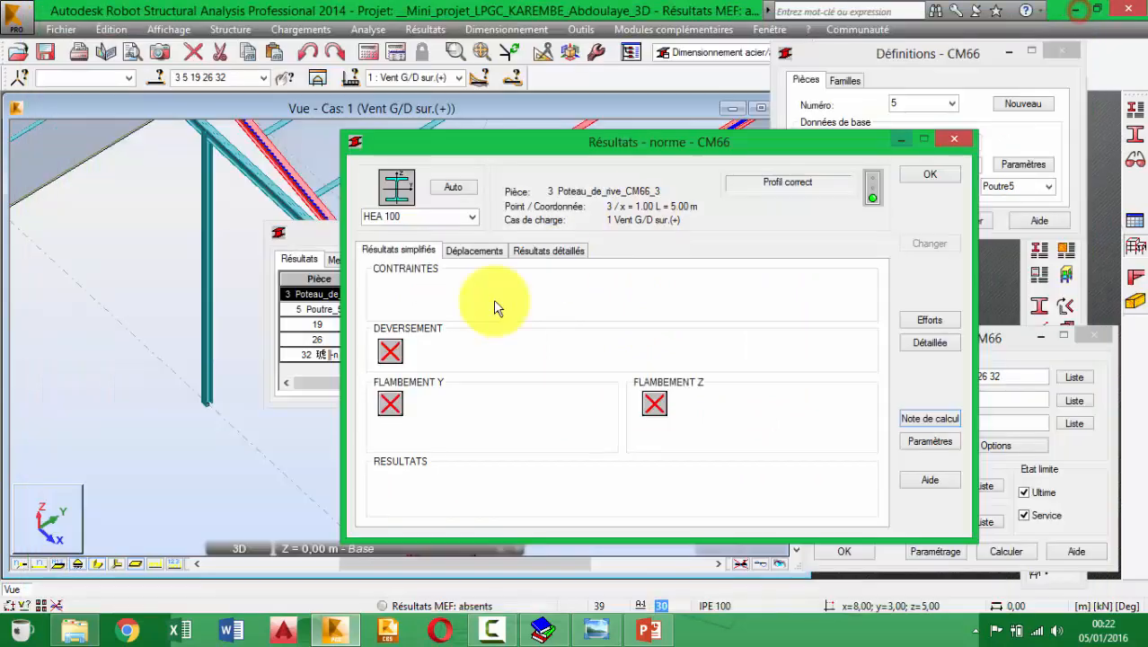
pyautogui.click(963, 139)
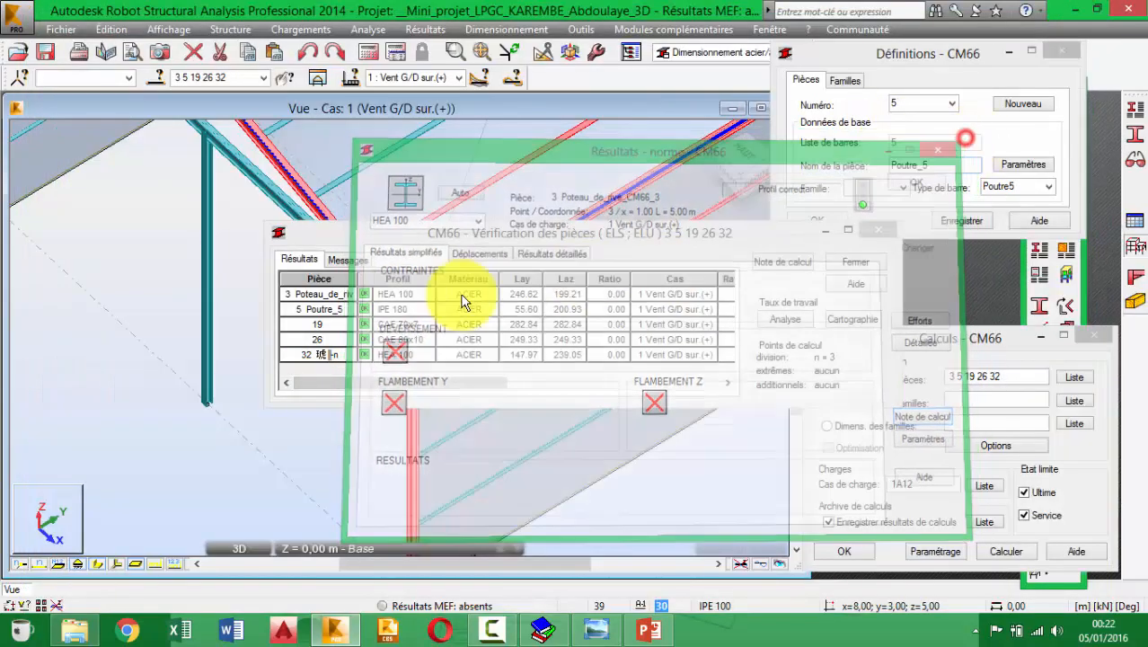
pyautogui.doubleClick(391, 309)
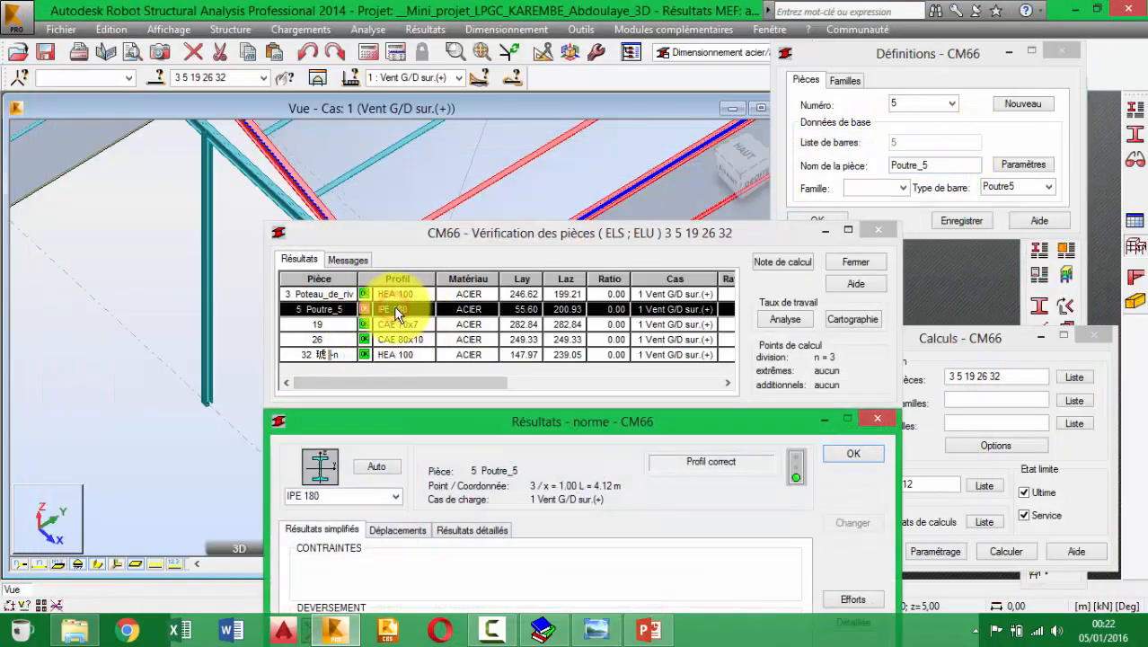
pyautogui.moveTo(544, 432); pyautogui.dragTo(646, 213)
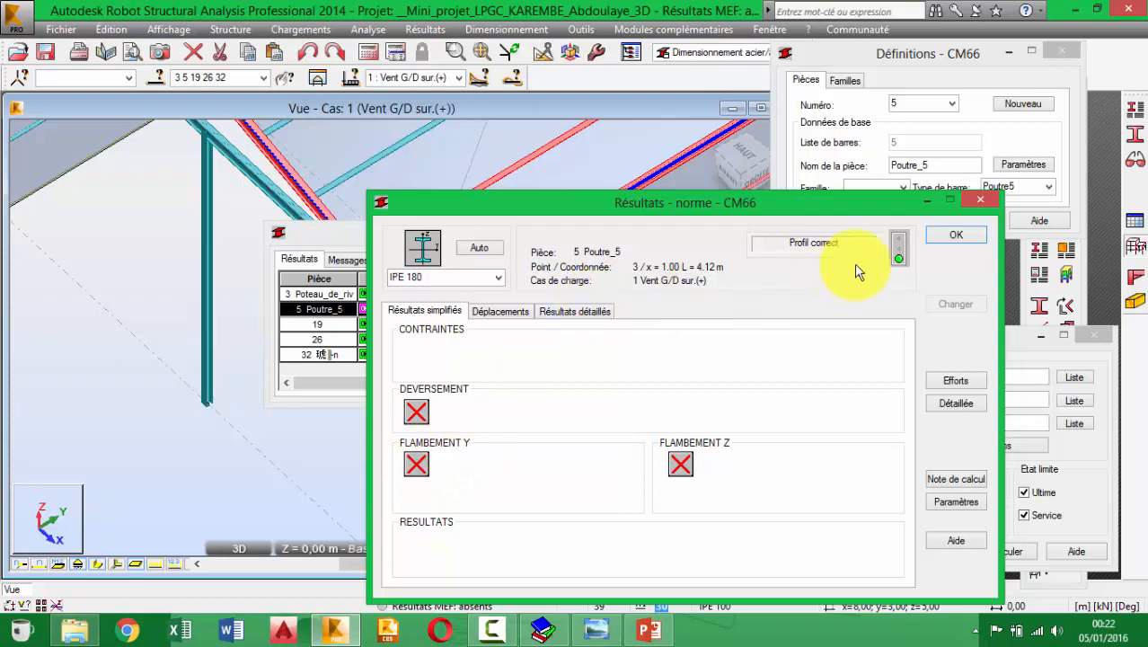
# Step: Generate the calculation note of member 5 and examine it down to the final profile verdict
pyautogui.click(955, 479)
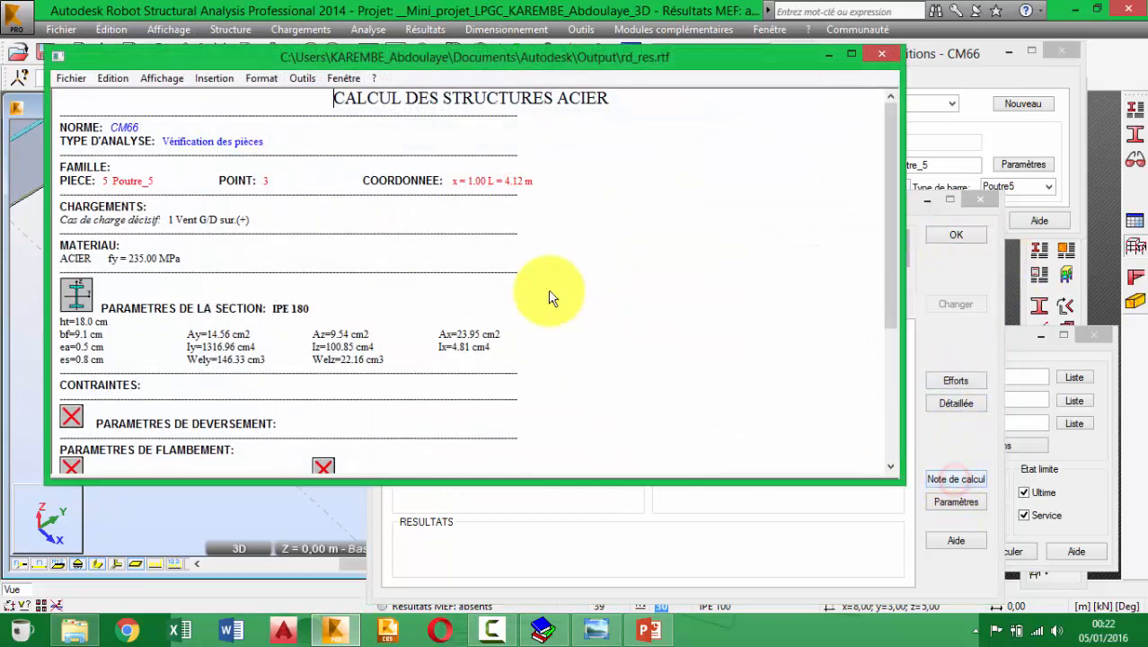
pyautogui.scroll(-5, 261, 256)
pyautogui.scroll(-1, 286, 334)
pyautogui.moveTo(139, 460); pyautogui.dragTo(72, 441)
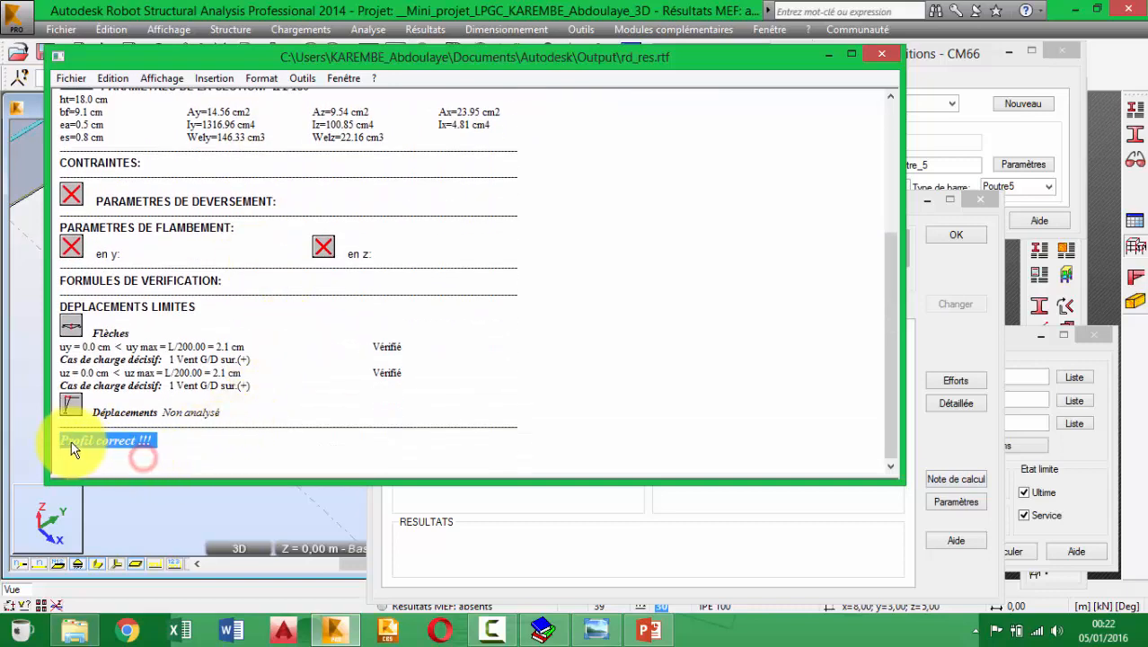
pyautogui.scroll(6, 105, 394)
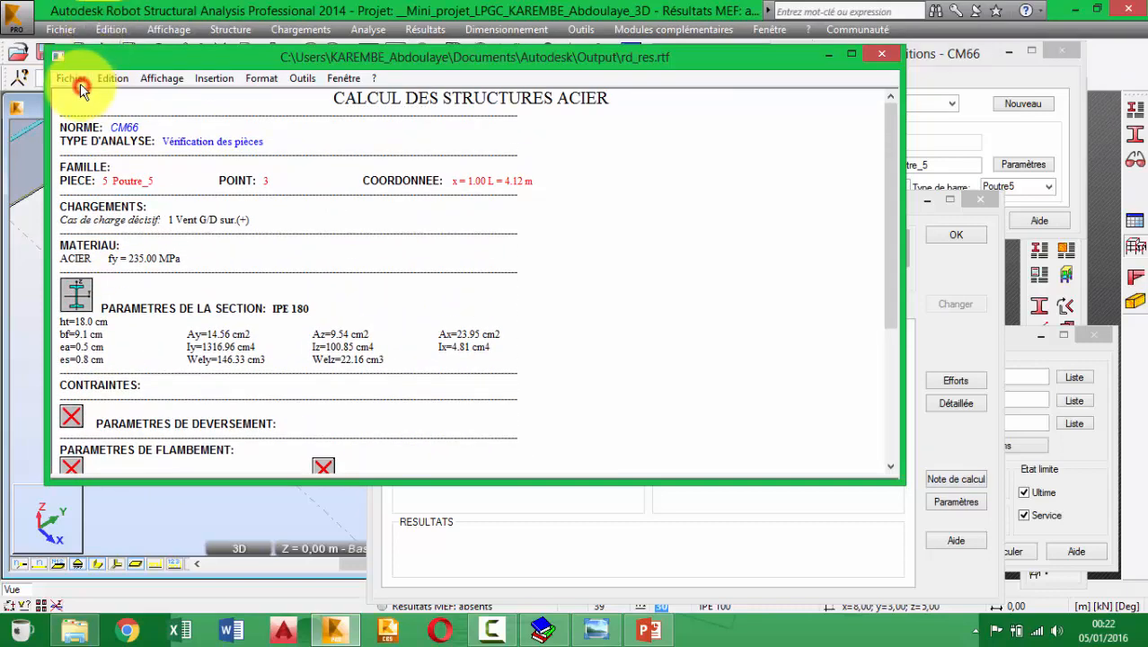
# Step: Start saving member 5's note as a separate file, decline overwriting rd_res.rtf, and name it Resultat poutre5
pyautogui.click(80, 79)
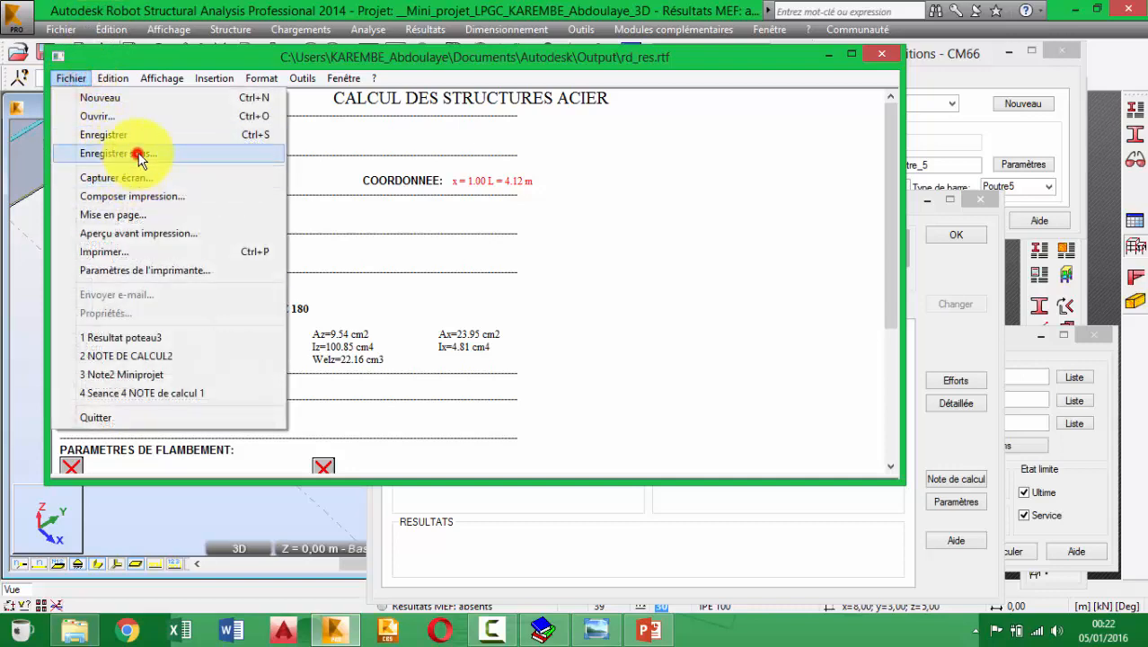
pyautogui.click(136, 154)
pyautogui.click(476, 106)
pyautogui.click(475, 104)
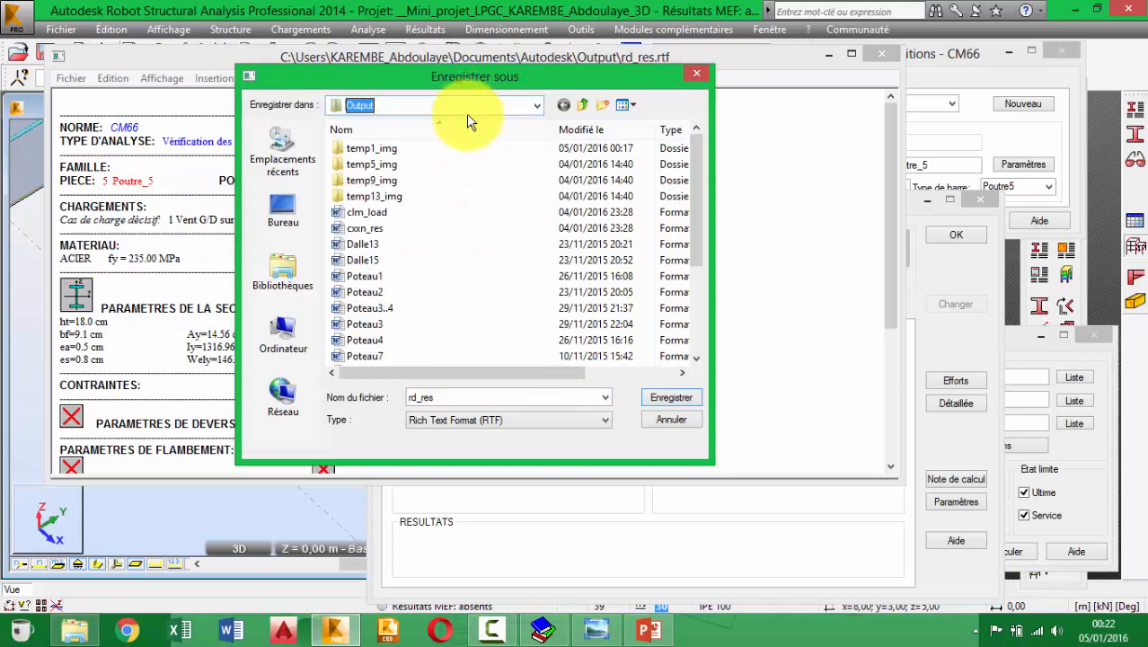
pyautogui.press('Return')
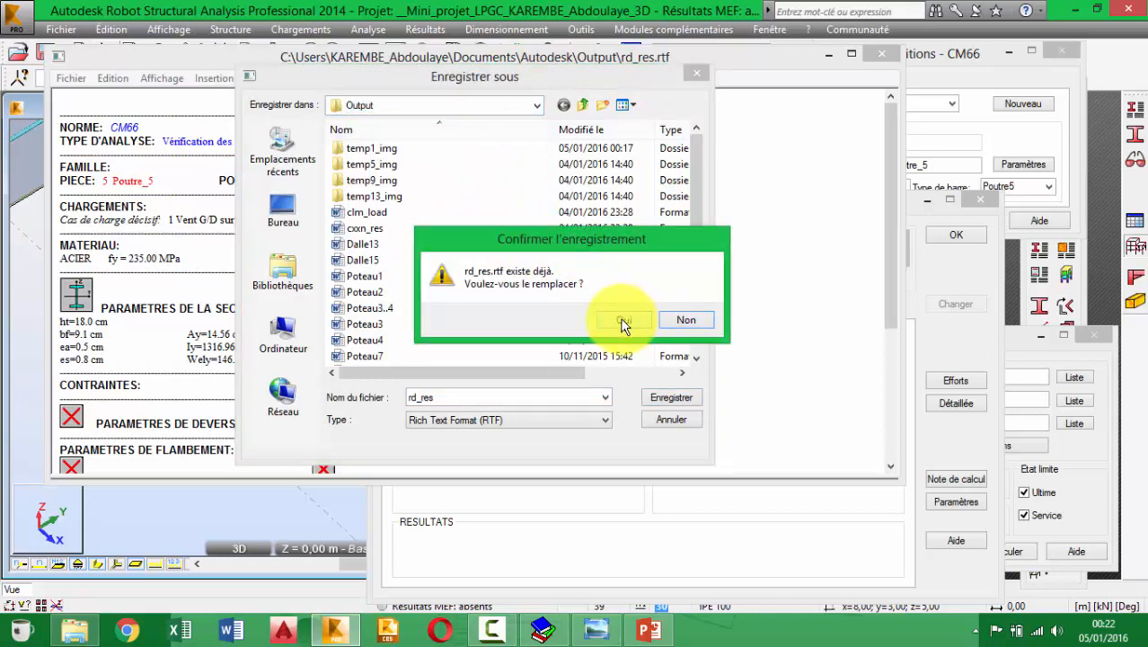
pyautogui.click(686, 321)
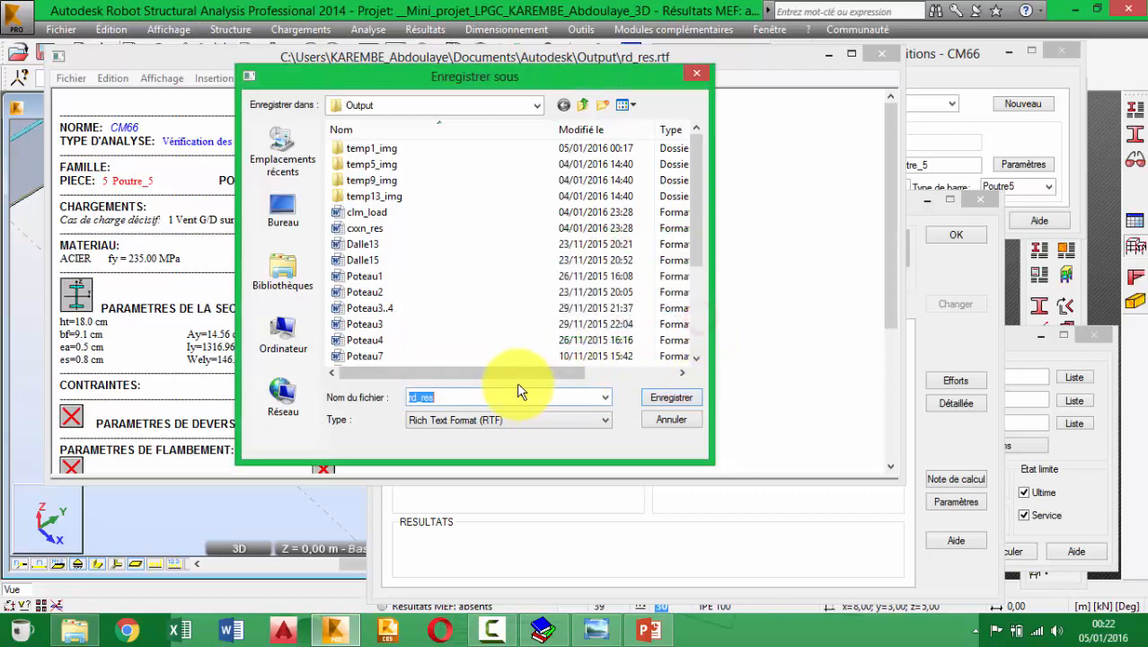
pyautogui.write('Resultat poutre5')
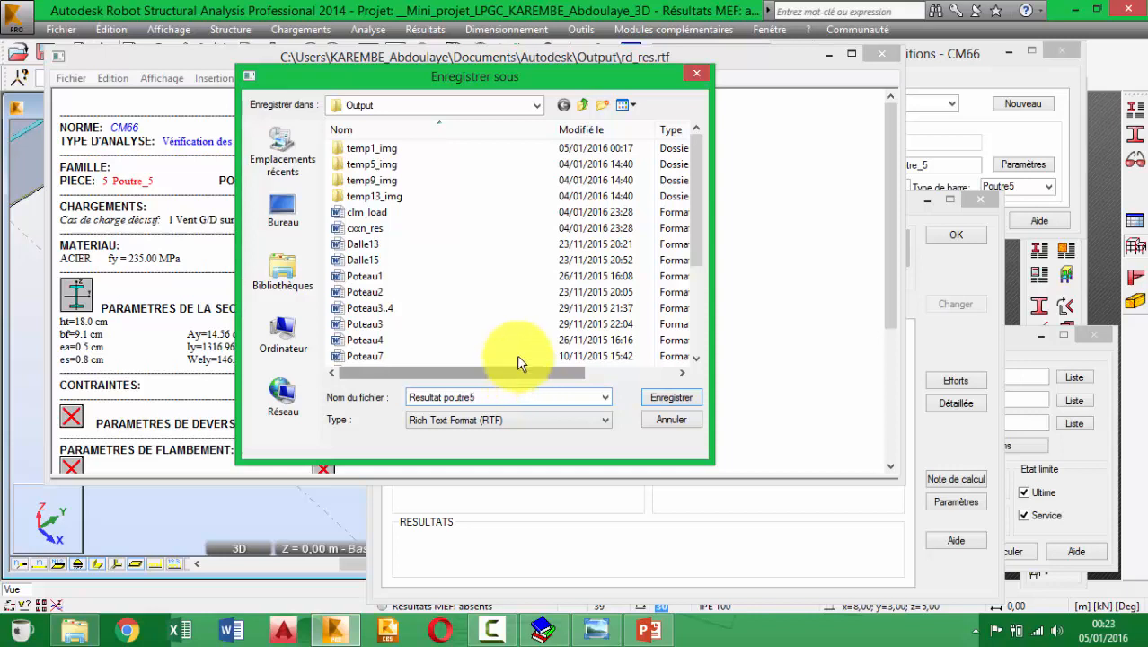
# Step: Set the save location of member 5's note to Disque GC, _Cours LPGC15_16, _02_CM01 on drive D
pyautogui.click(467, 104)
pyautogui.click(371, 105)
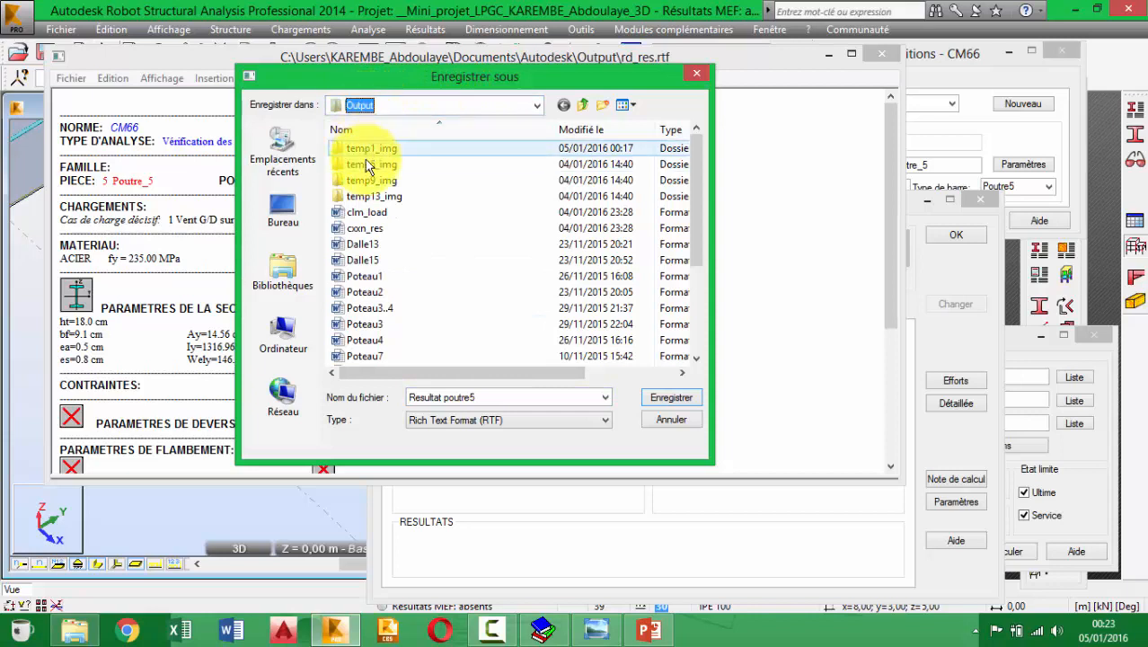
pyautogui.click(382, 107)
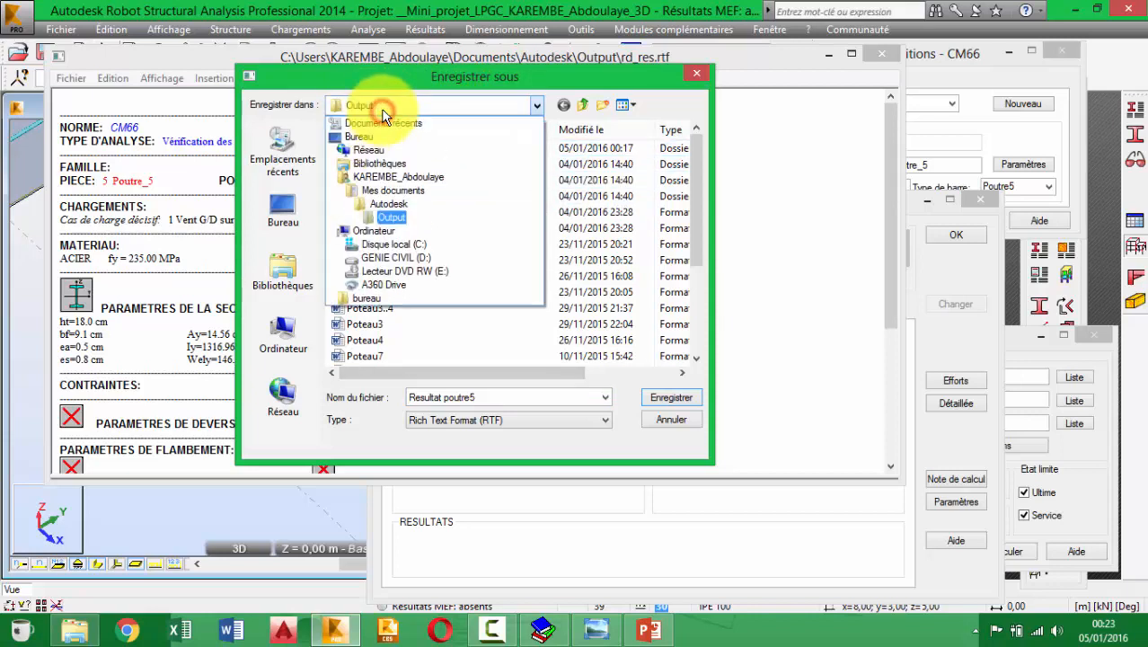
pyautogui.click(395, 257)
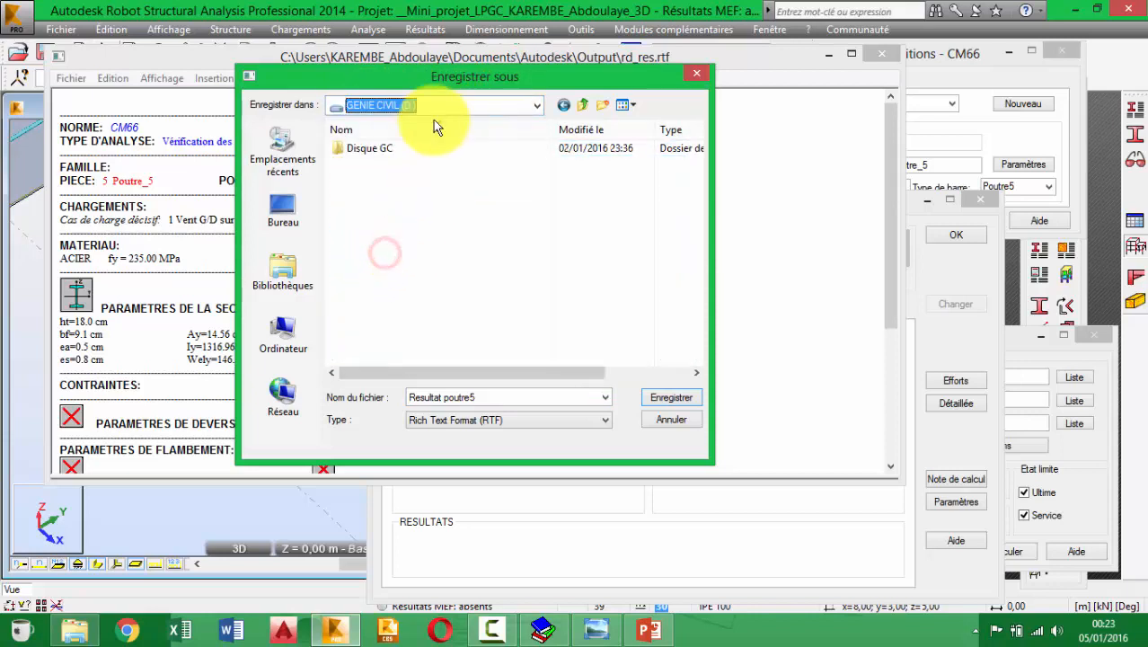
pyautogui.doubleClick(396, 149)
pyautogui.click(393, 149)
pyautogui.doubleClick(392, 149)
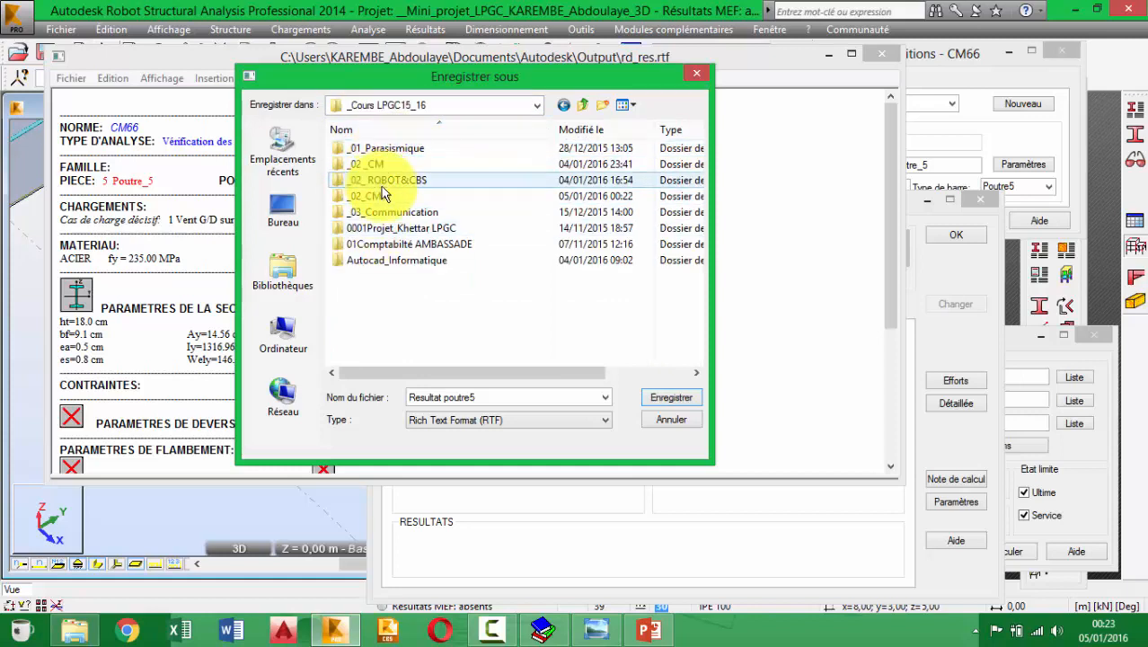
pyautogui.doubleClick(373, 196)
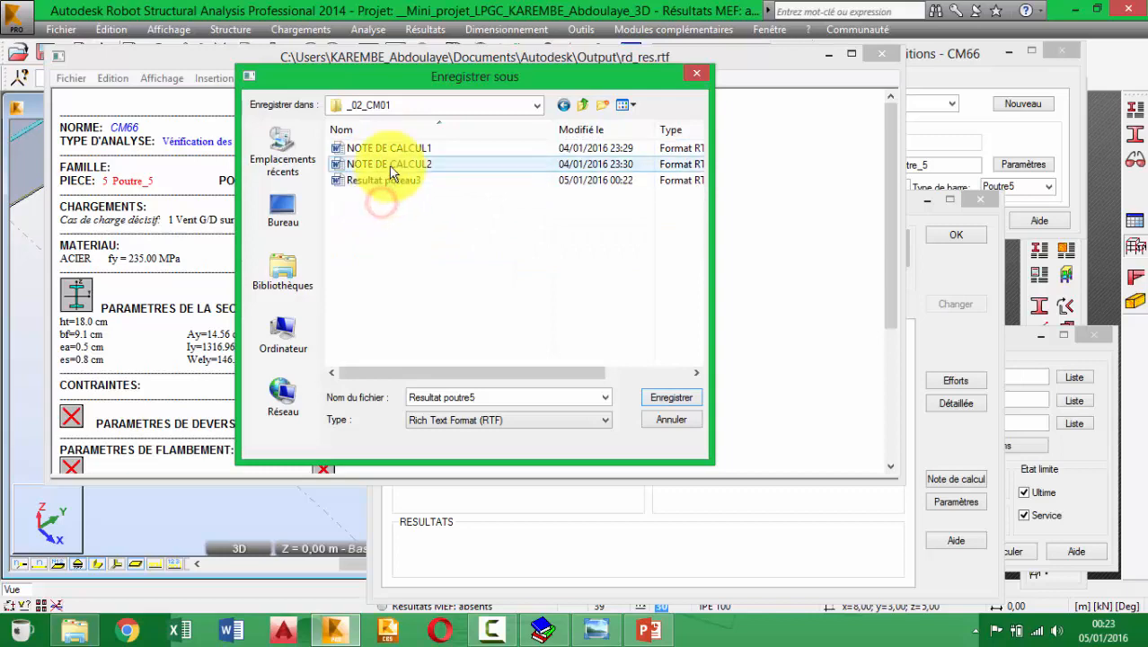
# Step: Save member 5's note in _02_CM01 as Resultat poutre5, and close the note and the member's detailed results
pyautogui.click(467, 400)
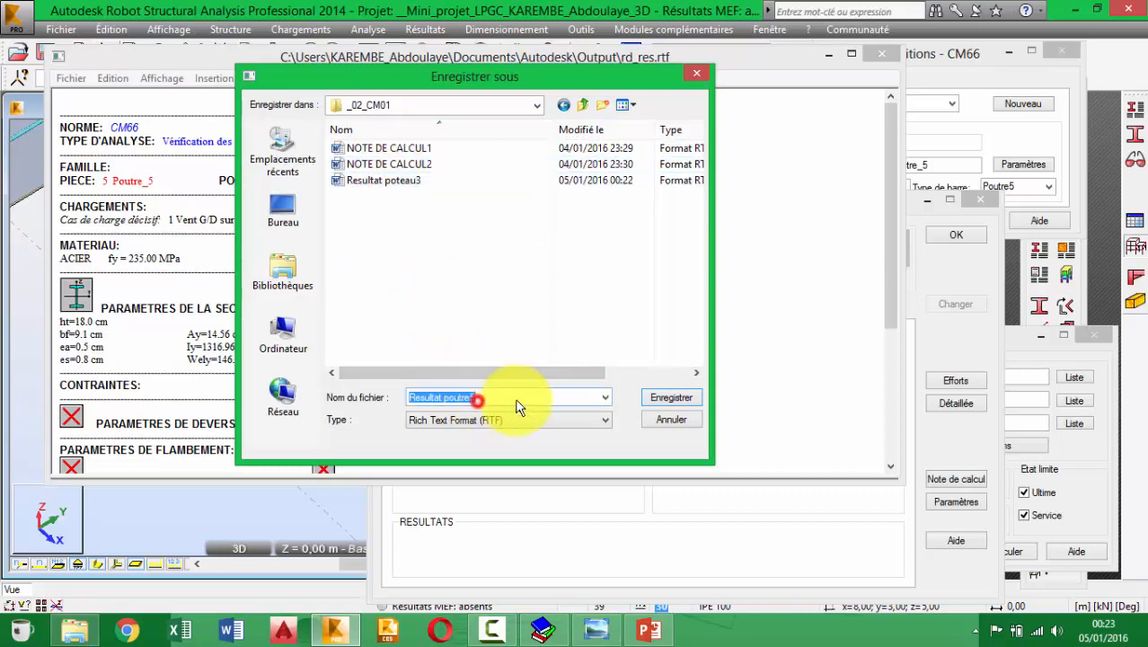
pyautogui.click(662, 397)
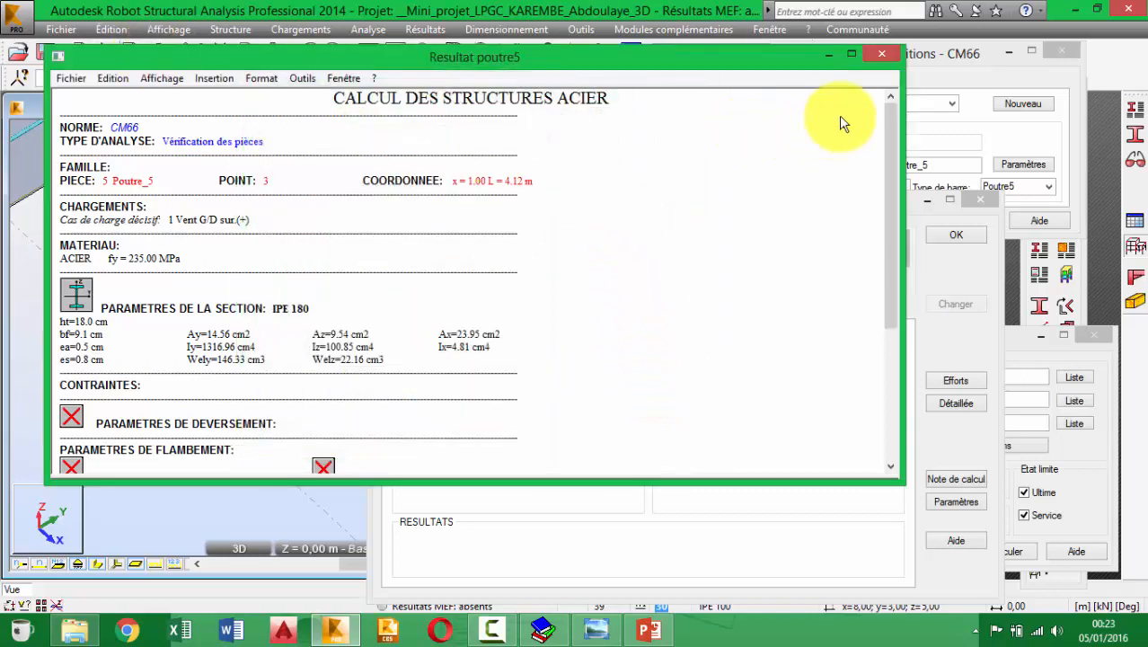
pyautogui.click(881, 54)
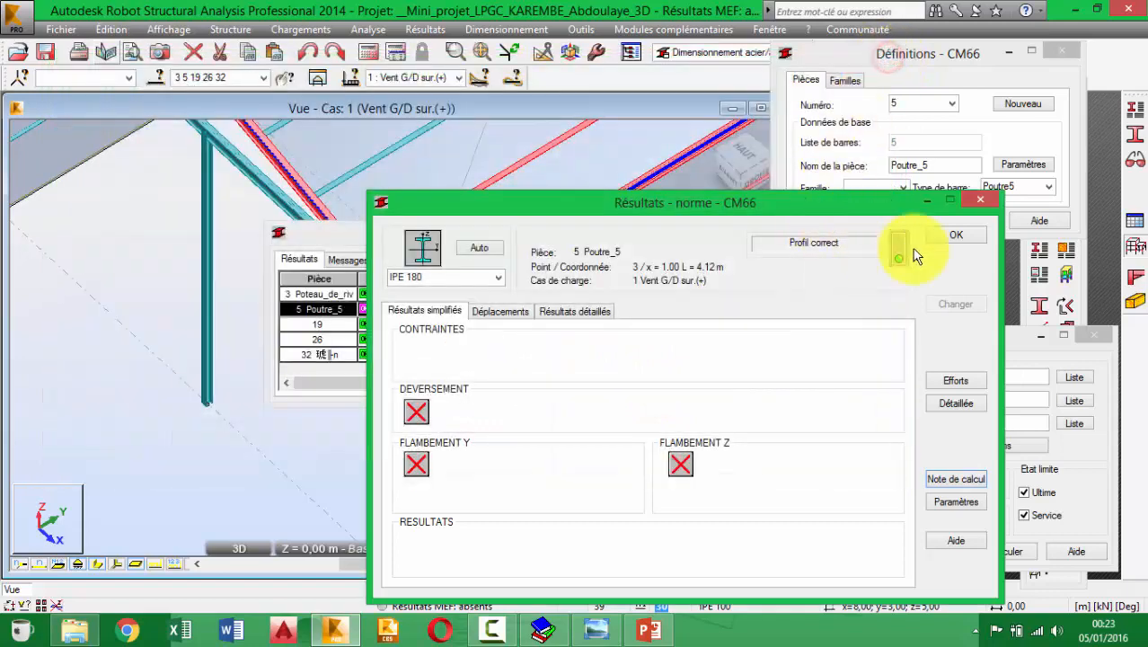
pyautogui.click(957, 233)
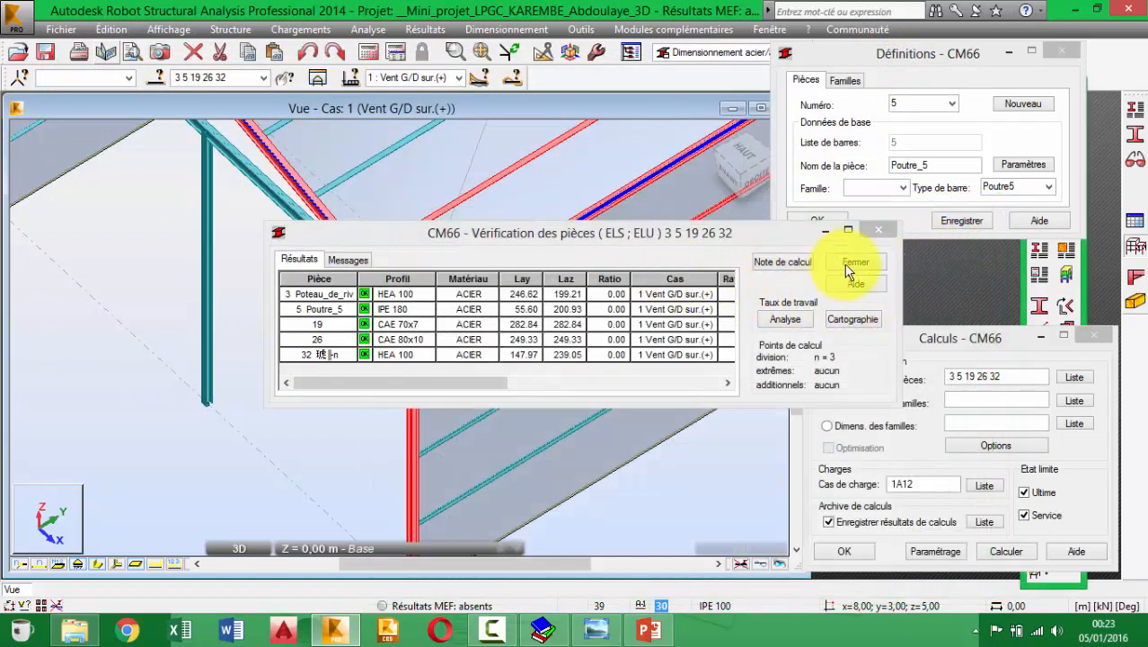
# Step: Generate the simplified note of member 5, zoom in on its preview table to read it, and close the preview
pyautogui.click(784, 262)
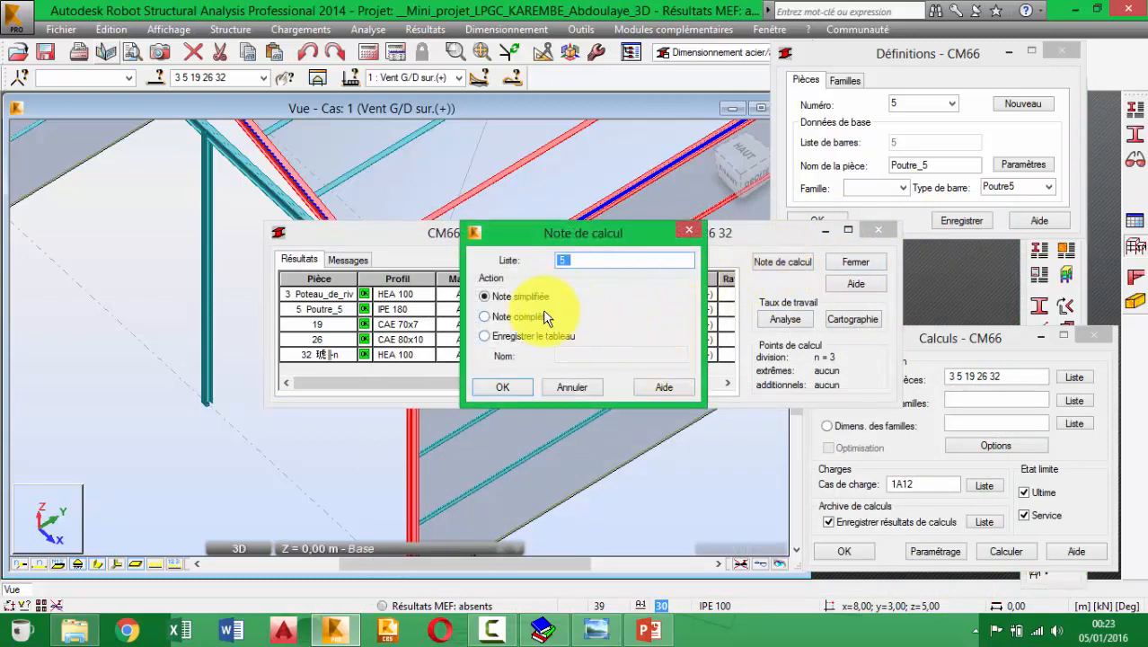
pyautogui.click(502, 384)
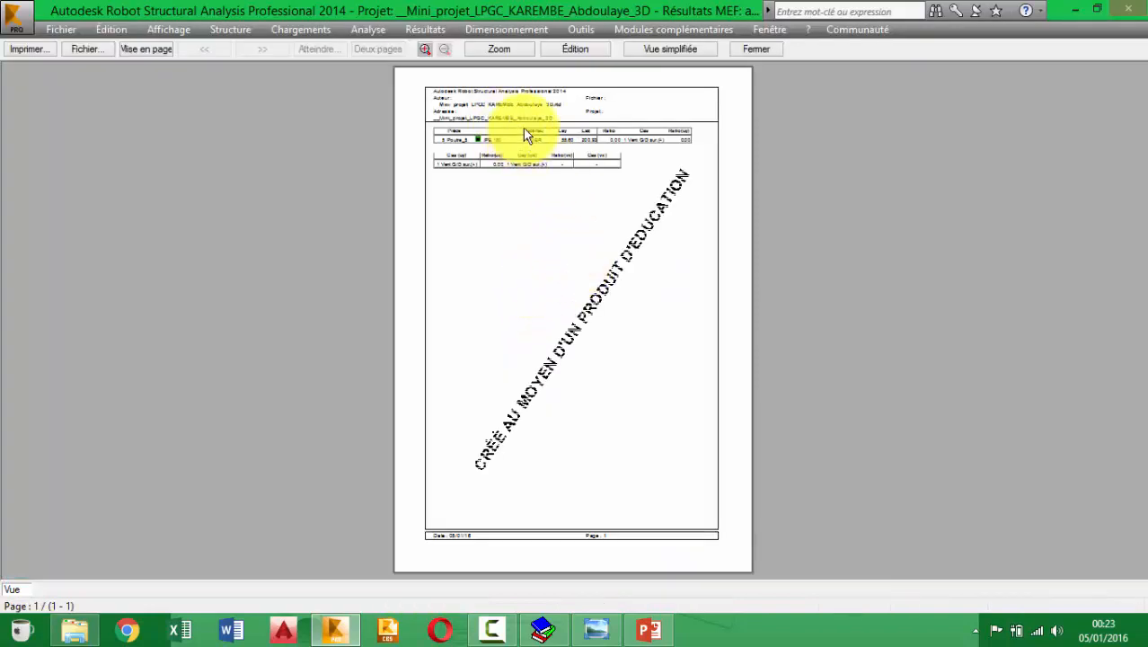
pyautogui.click(534, 164)
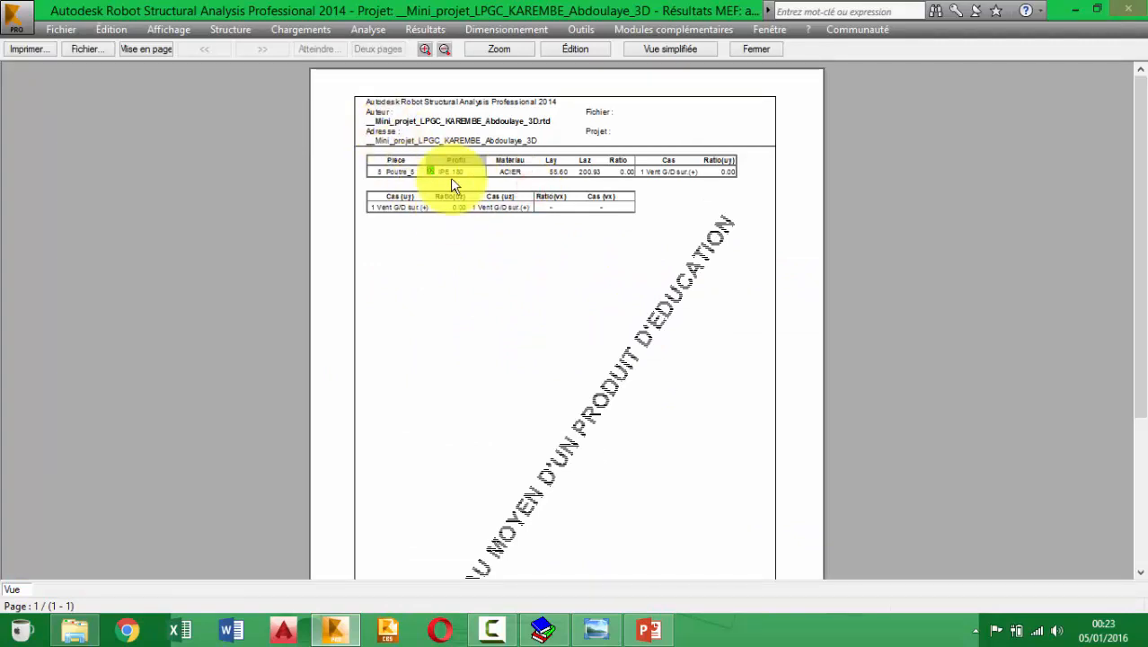
pyautogui.click(462, 210)
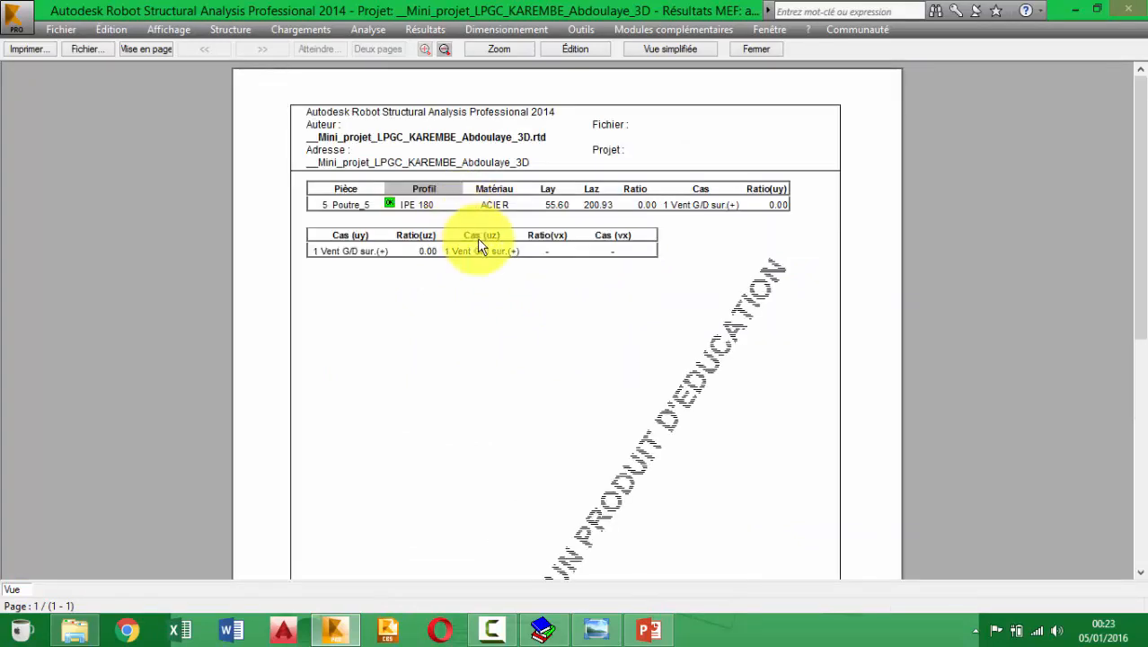
pyautogui.click(479, 243)
pyautogui.click(510, 245)
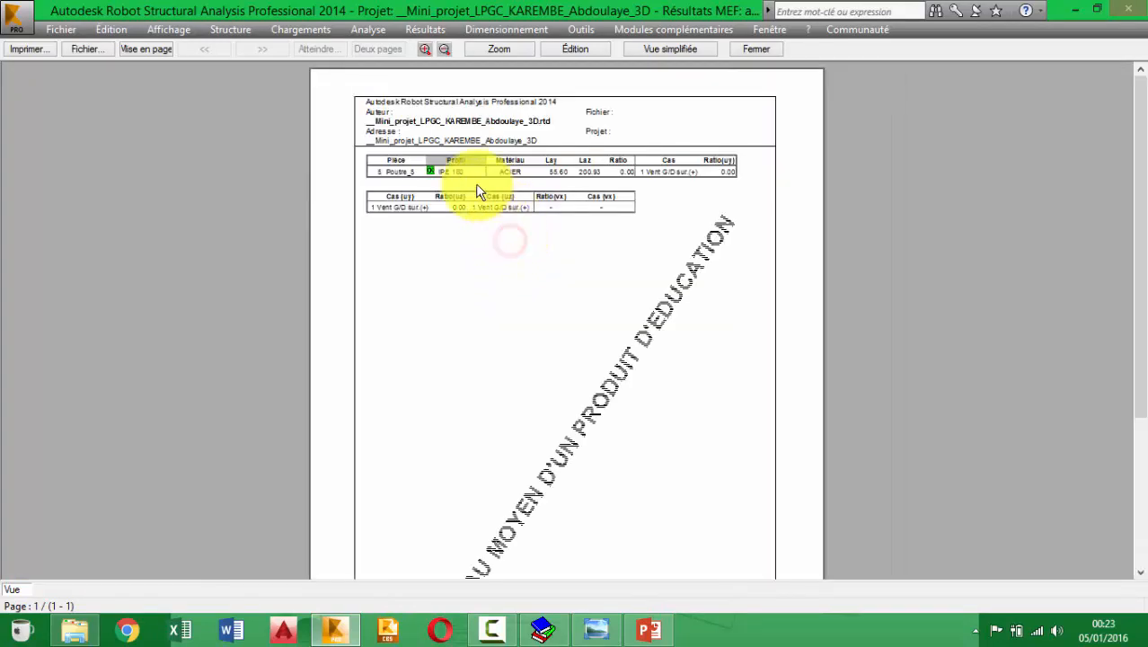
pyautogui.click(449, 177)
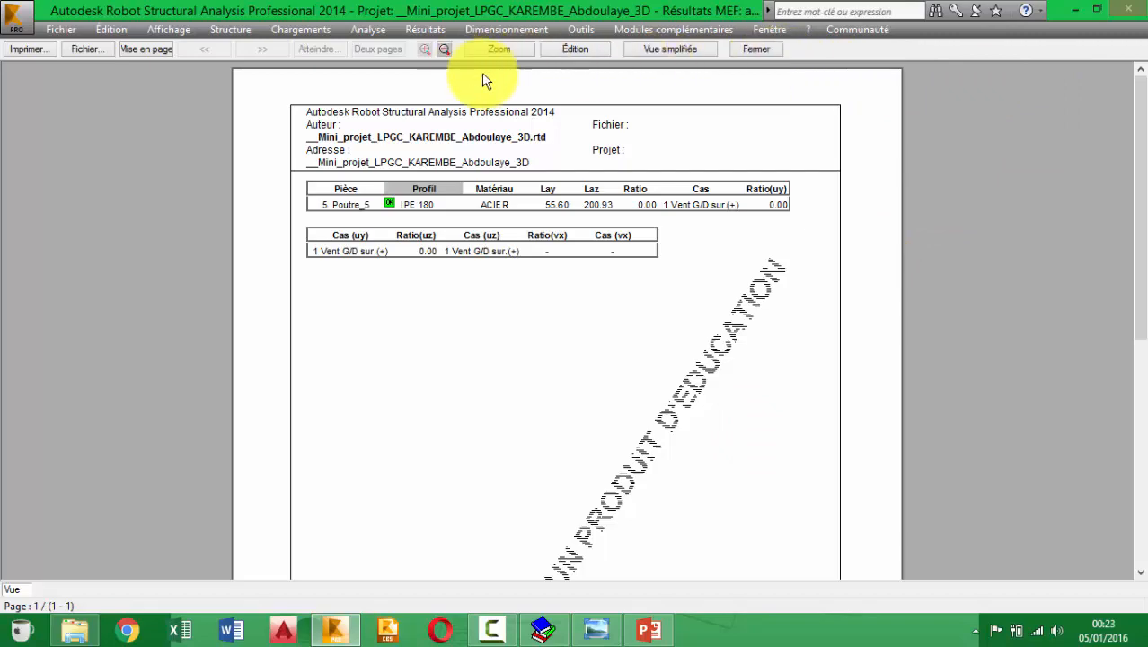
pyautogui.click(757, 49)
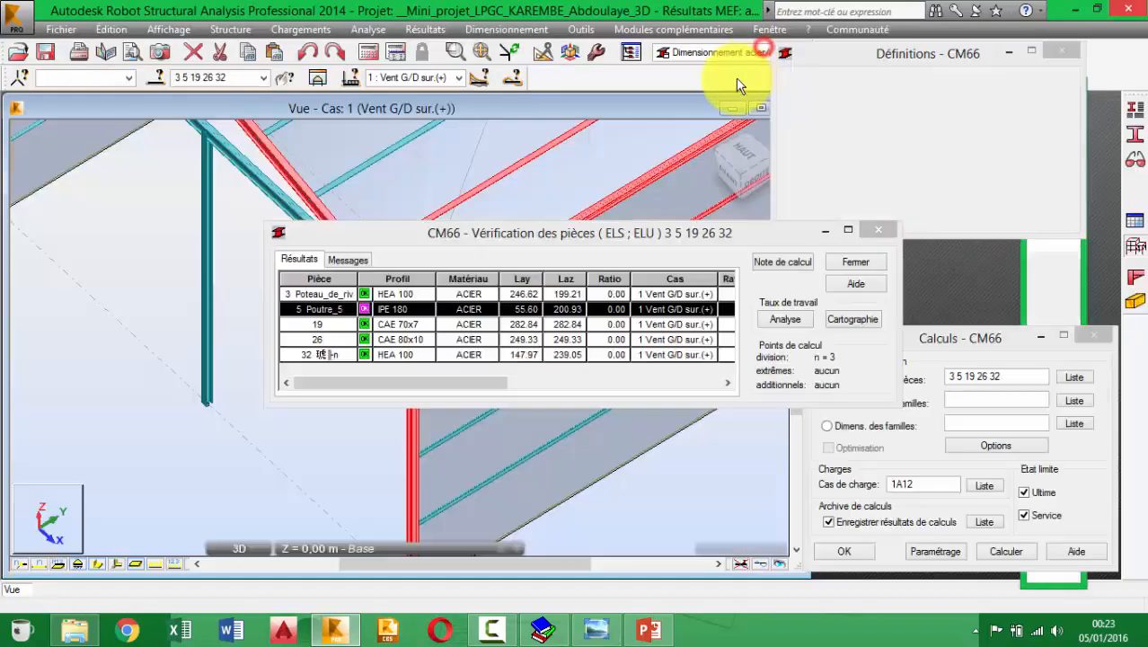
# Step: View the detailed results of member 19 and of column 3 in turn, closing each results window
pyautogui.doubleClick(395, 324)
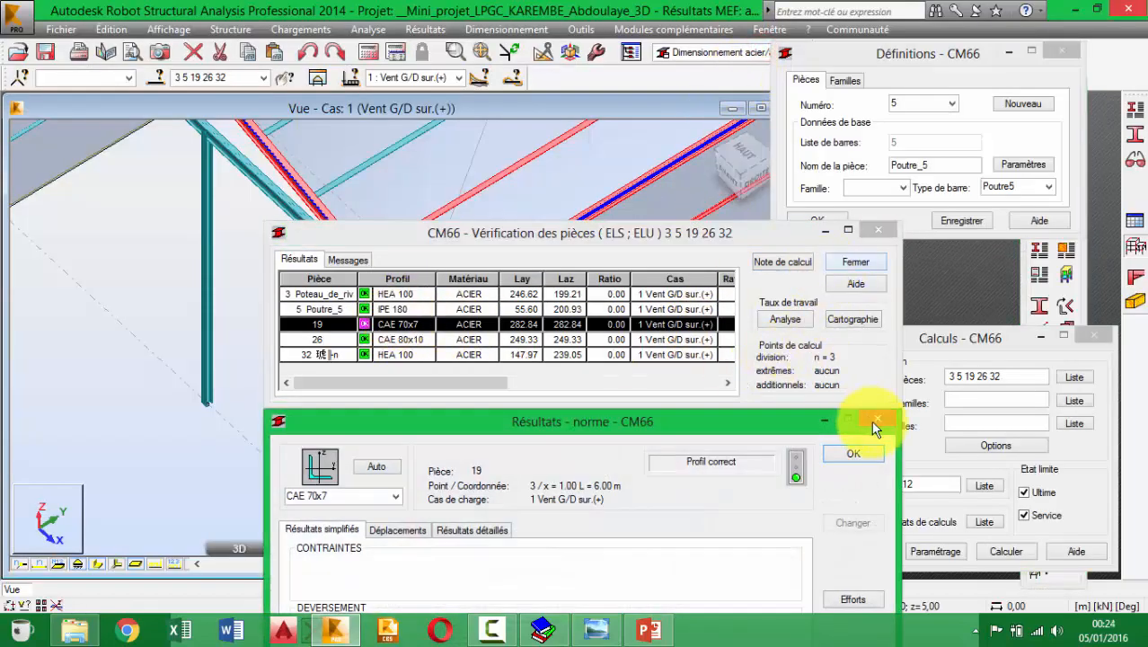
pyautogui.click(889, 420)
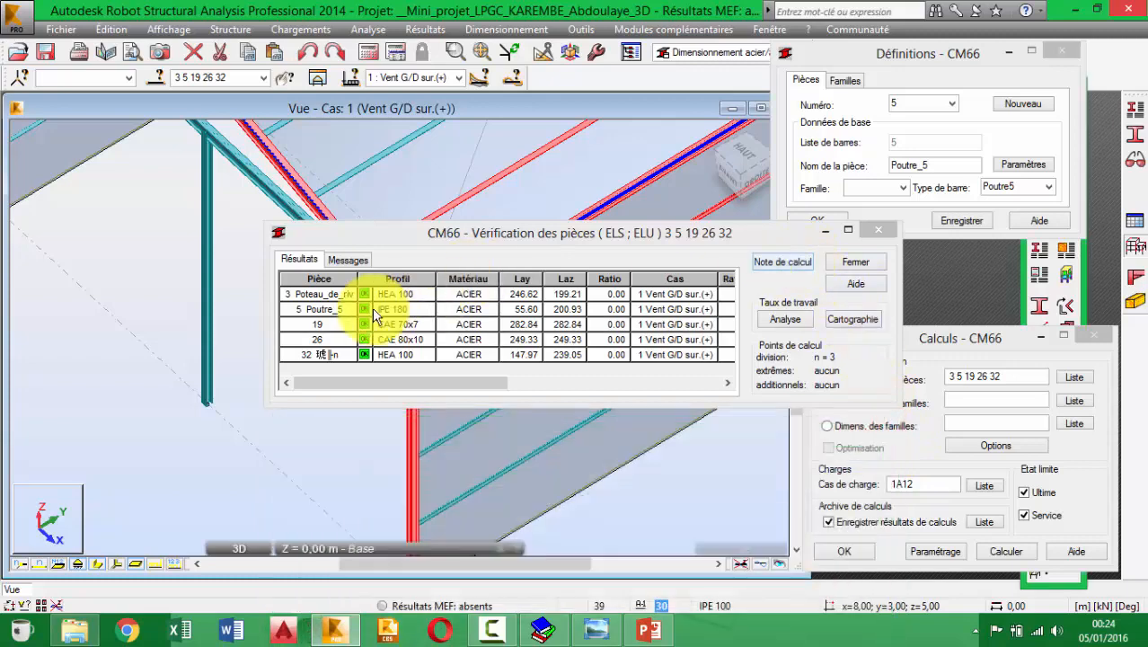
pyautogui.doubleClick(368, 295)
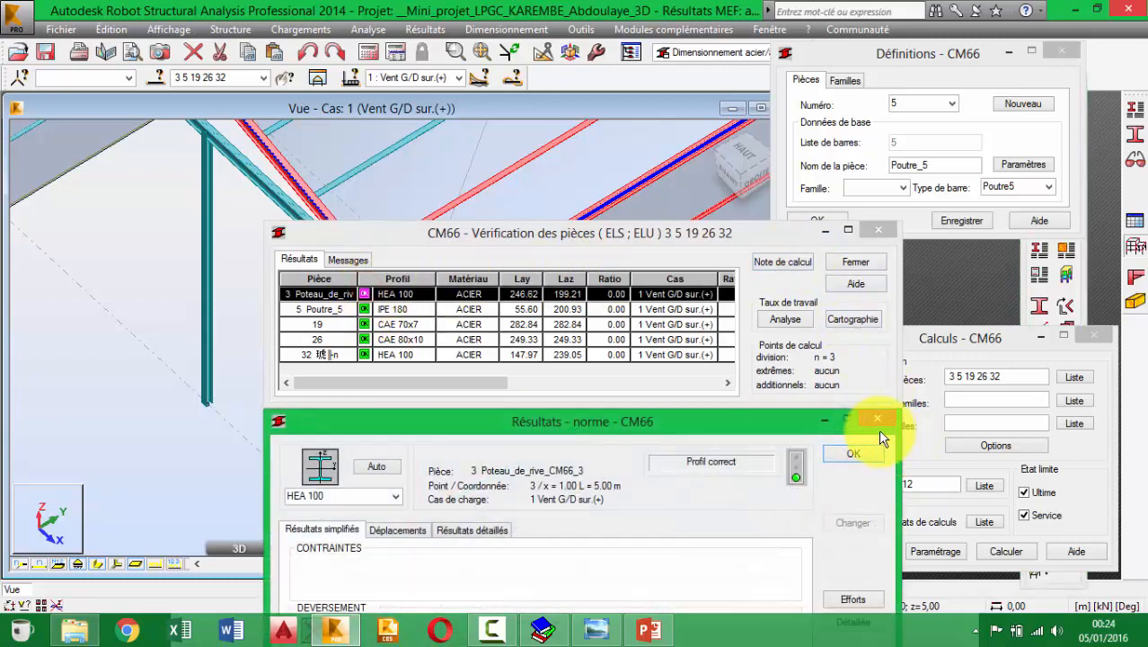
pyautogui.click(888, 421)
# Step: Generate the simplified note with member 3 in the list, check the preview table and close it
pyautogui.click(780, 261)
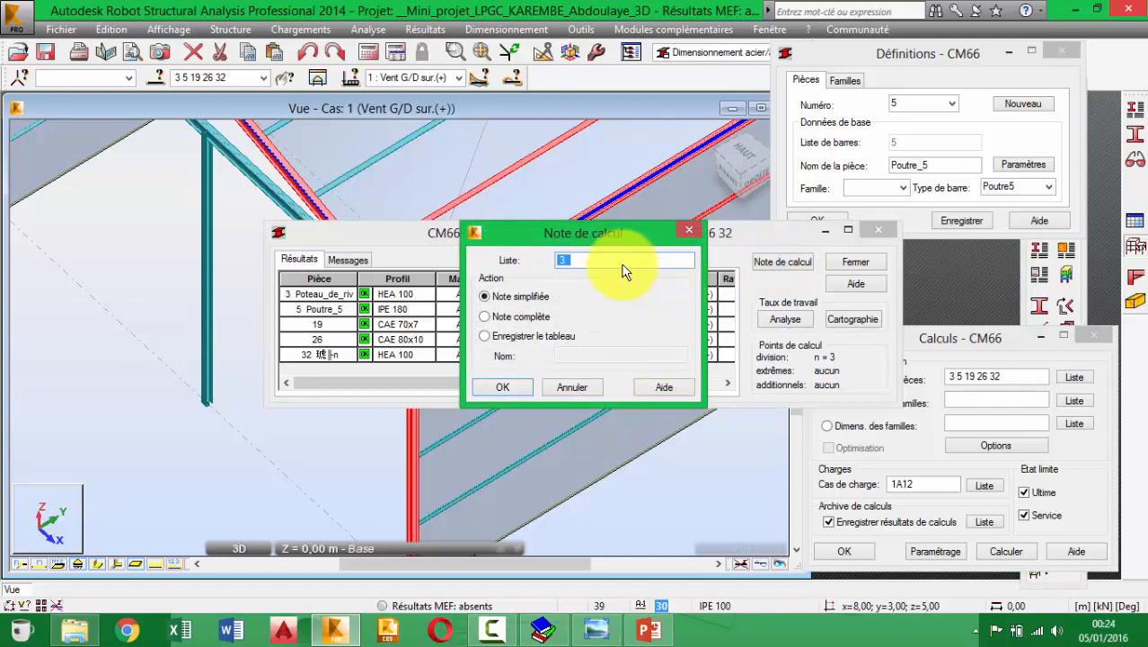
pyautogui.click(515, 390)
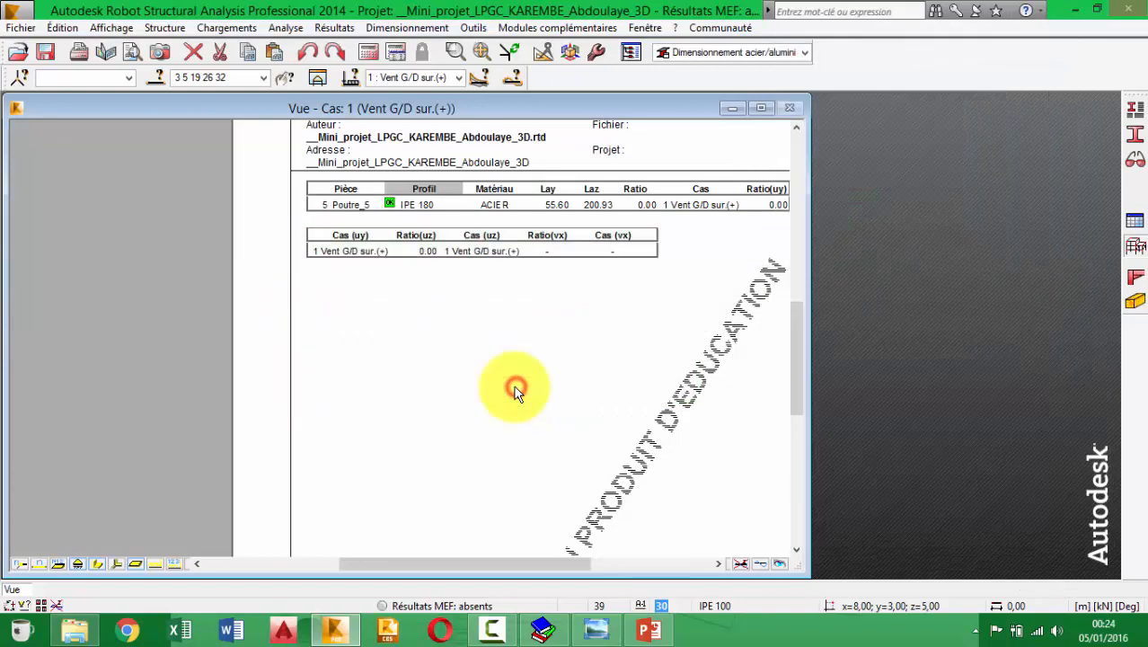
pyautogui.click(508, 211)
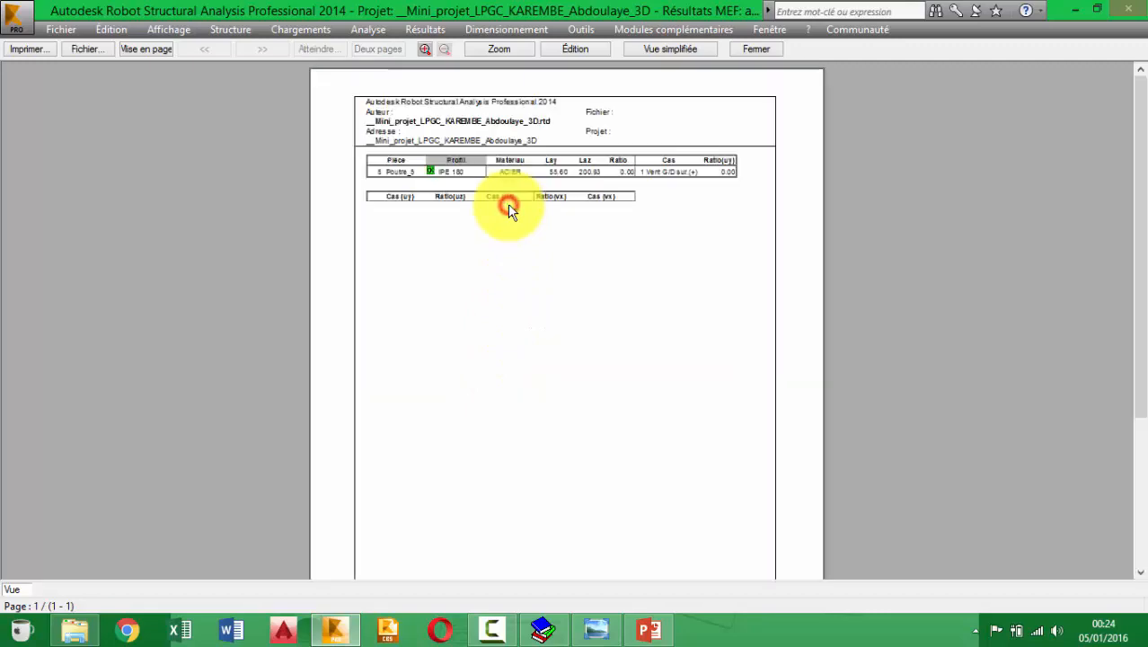
pyautogui.click(771, 49)
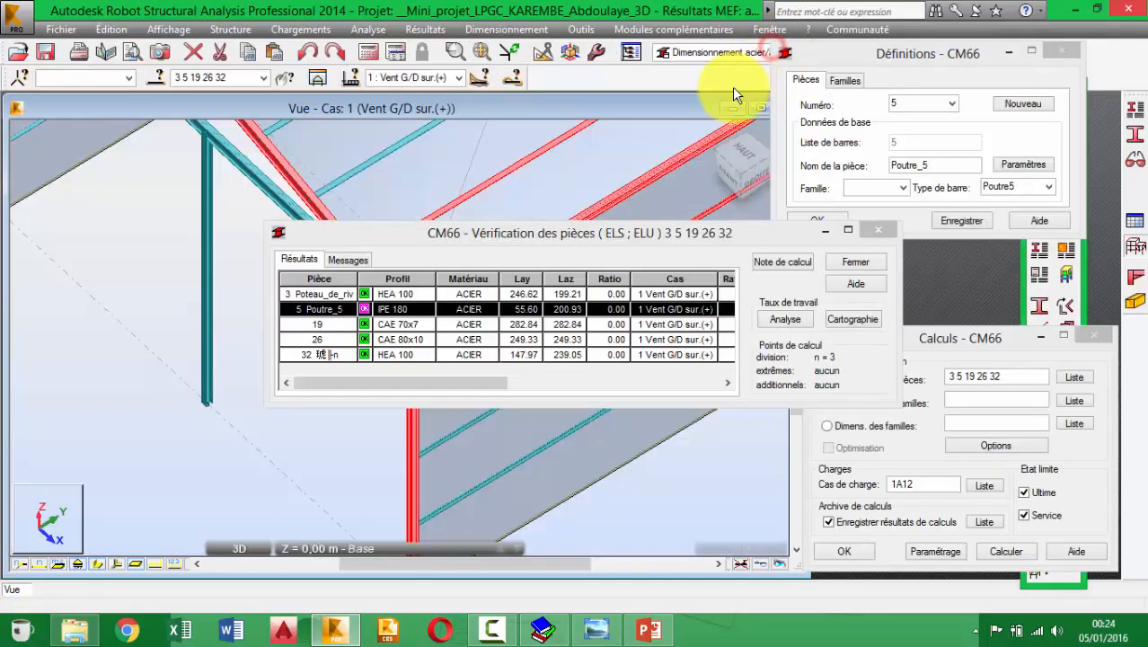
# Step: Generate the complete note of member 5, read it through to the profile verdict, and close it
pyautogui.click(783, 261)
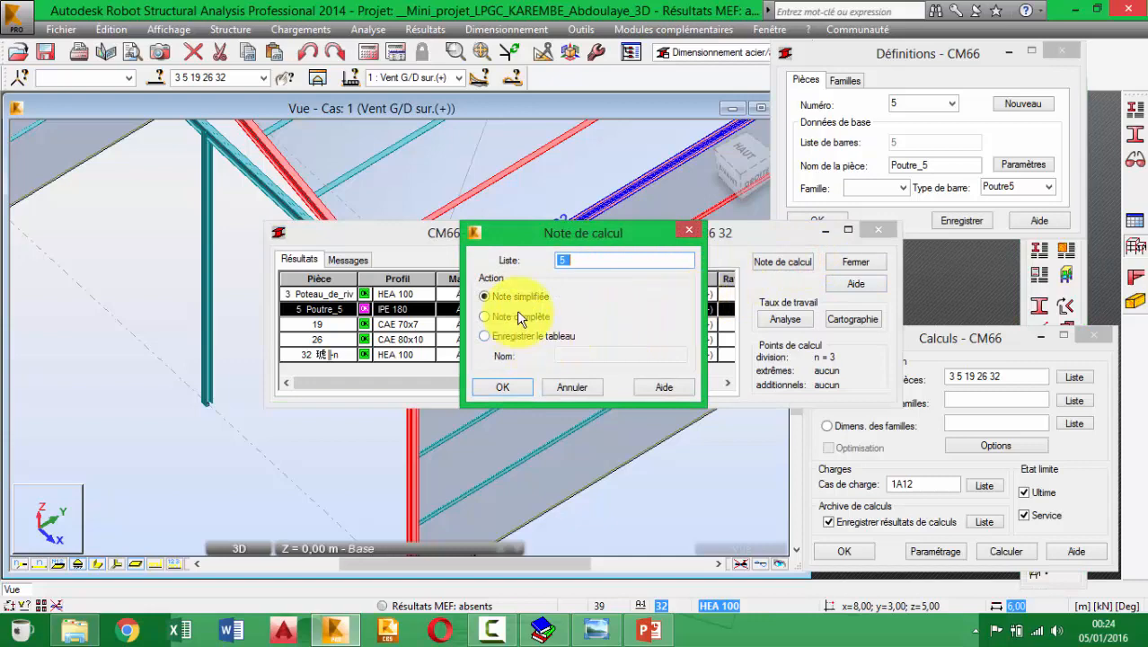
pyautogui.click(521, 388)
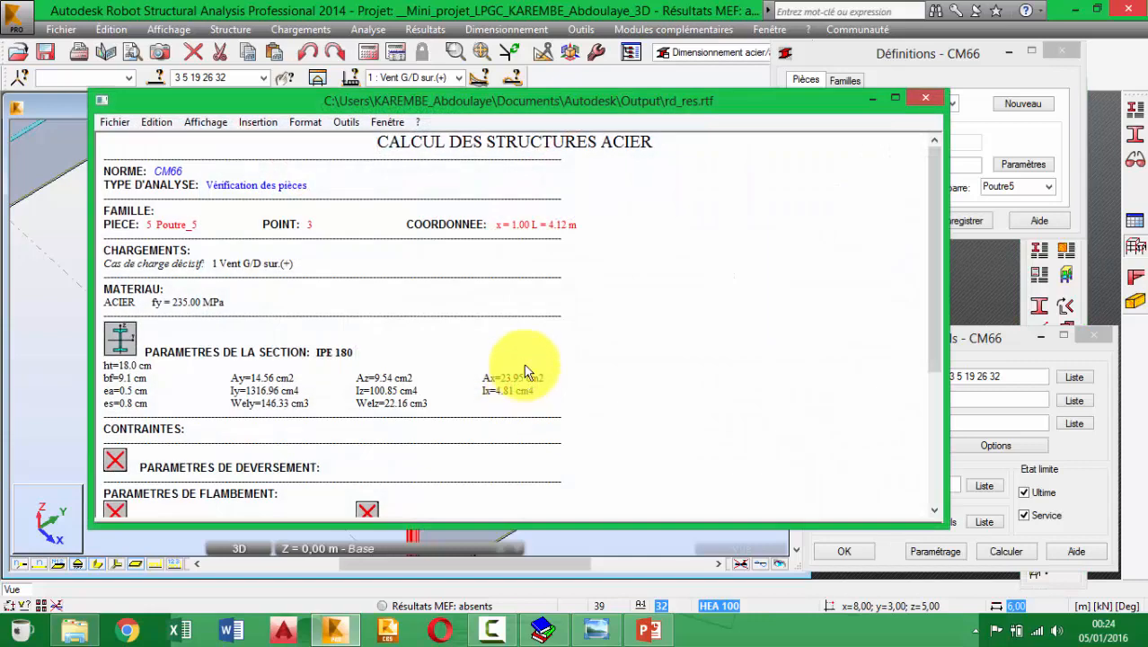
pyautogui.scroll(-2, 550, 314)
pyautogui.scroll(-3, 550, 314)
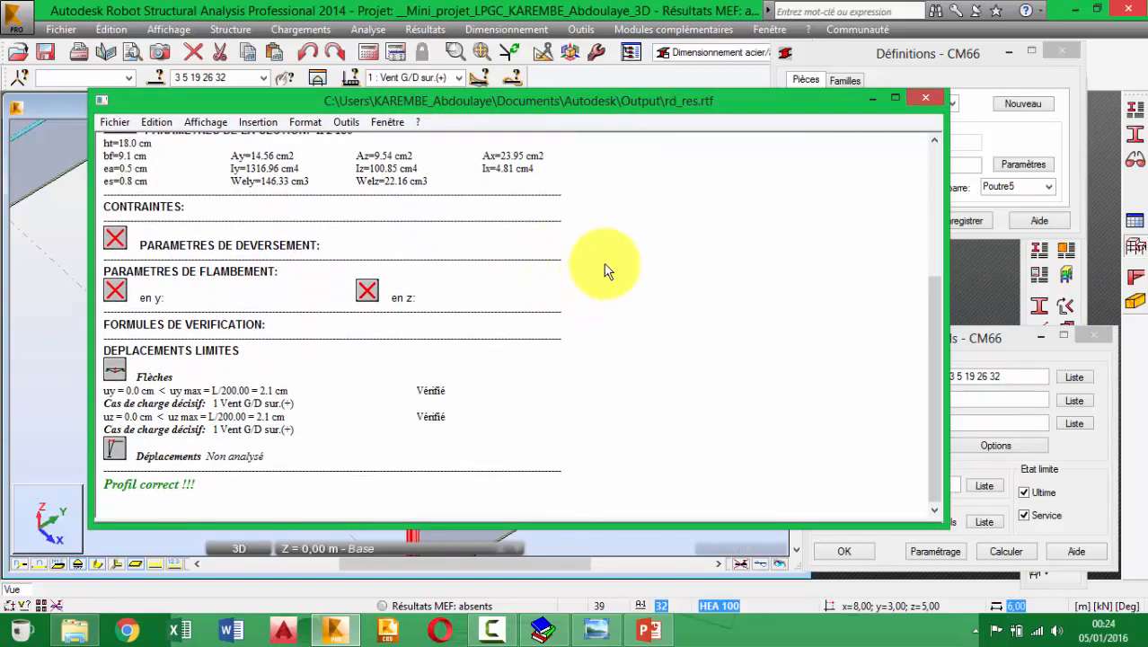
pyautogui.scroll(5, 481, 333)
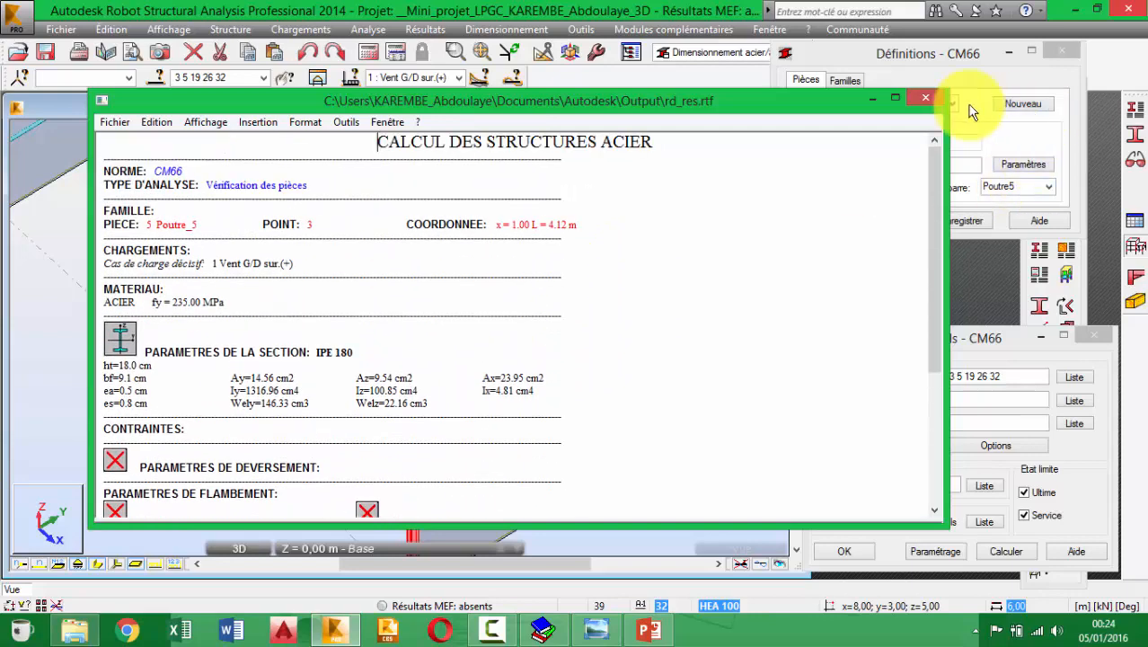
pyautogui.click(925, 97)
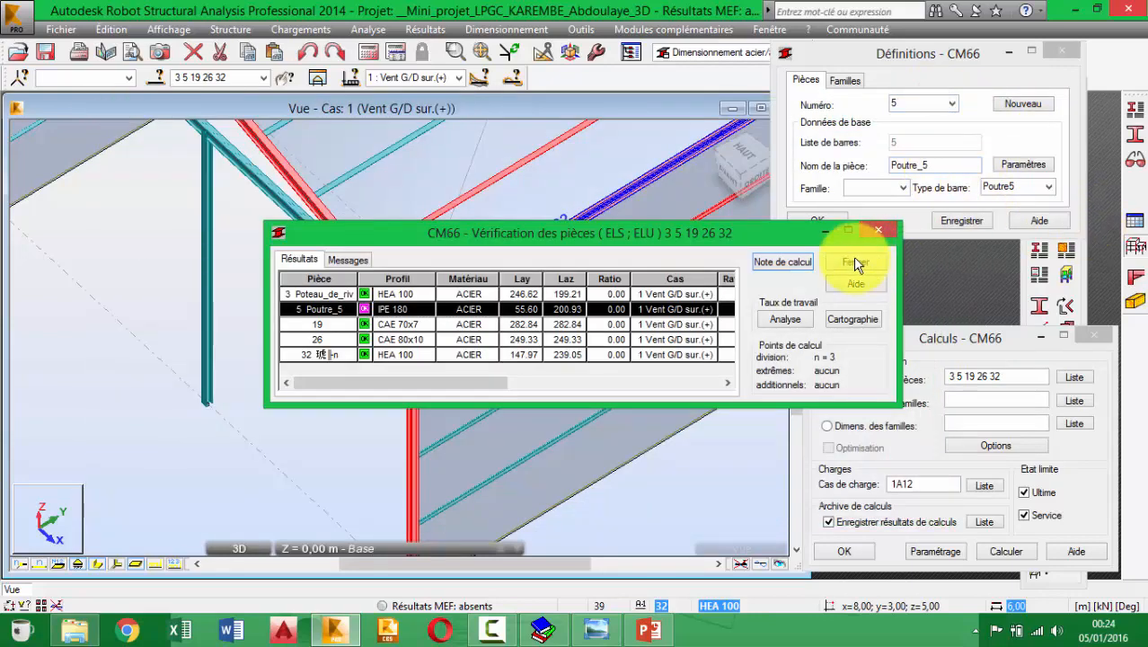
# Step: Close the member verification and archive its results as "Vérification des pièces ( ELS ; ELU ) 3 5 19 26 32"
pyautogui.click(875, 234)
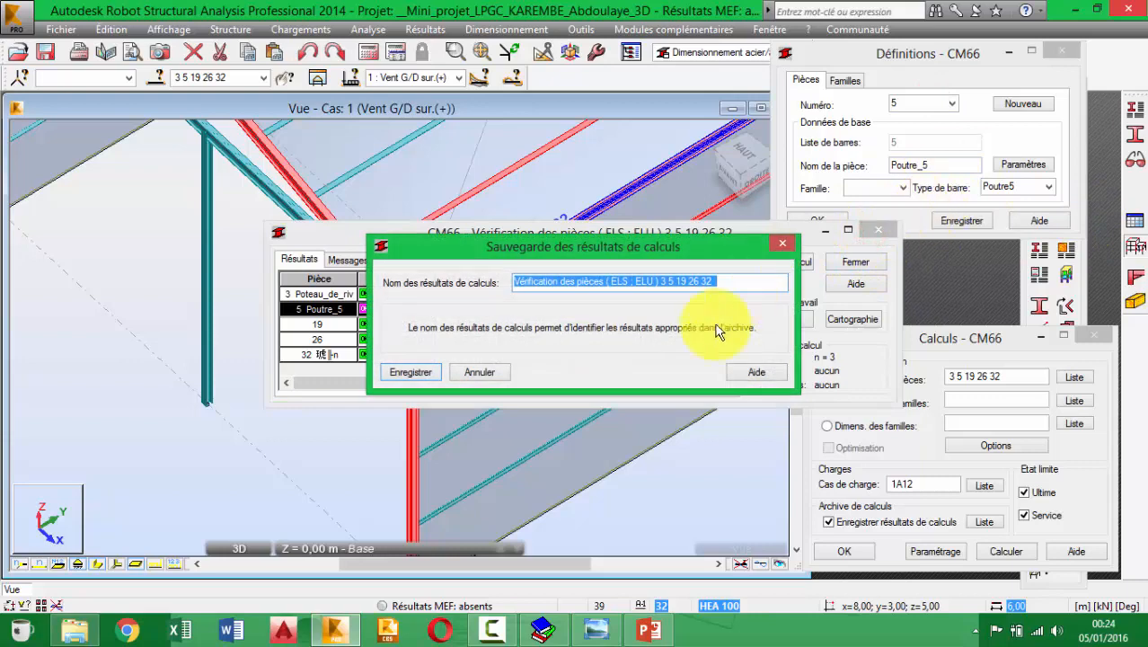
pyautogui.click(416, 373)
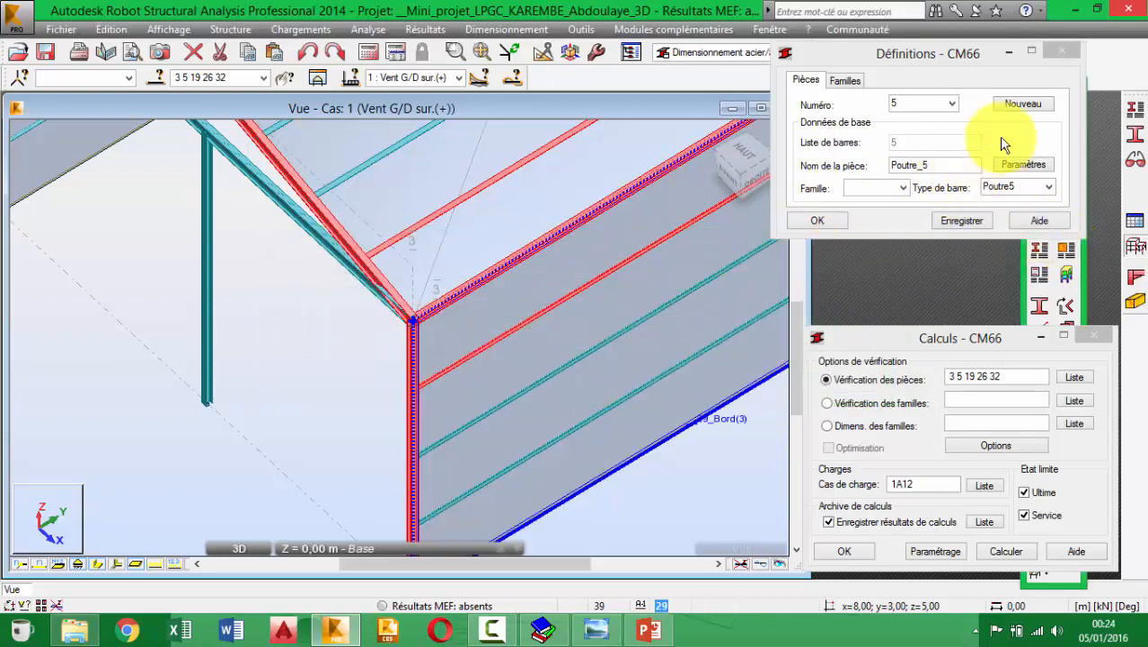
pyautogui.moveTo(983, 53); pyautogui.dragTo(989, 158)
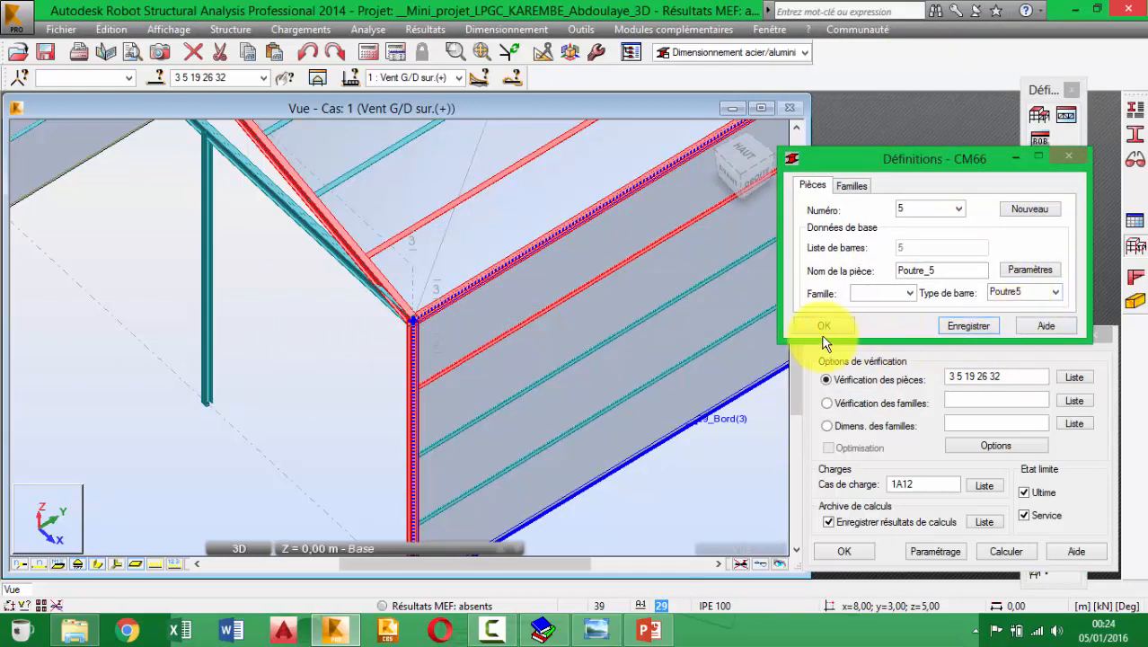
# Step: Clear the selection of members 3, 5, 19, 26 and 32 in the 3D structure view
pyautogui.moveTo(581, 287); pyautogui.dragTo(577, 236, button='middle')
pyautogui.scroll(-3, 573, 240)
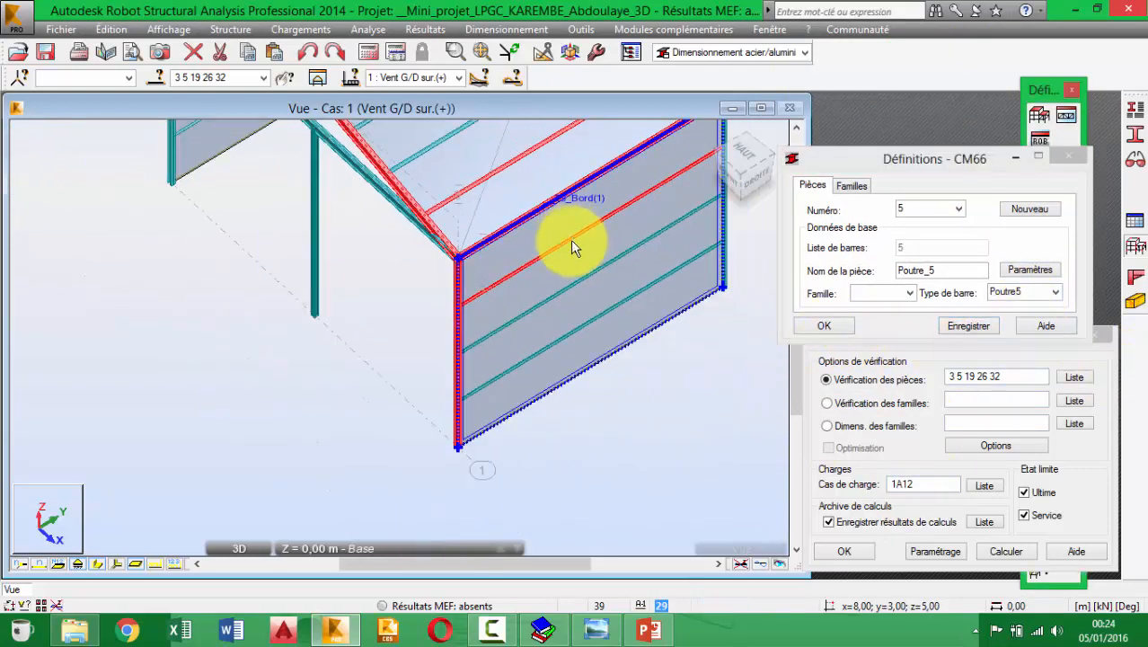
pyautogui.scroll(-2, 577, 239)
pyautogui.scroll(-2, 598, 333)
pyautogui.scroll(4, 530, 372)
pyautogui.click(371, 451)
pyautogui.scroll(-2, 390, 401)
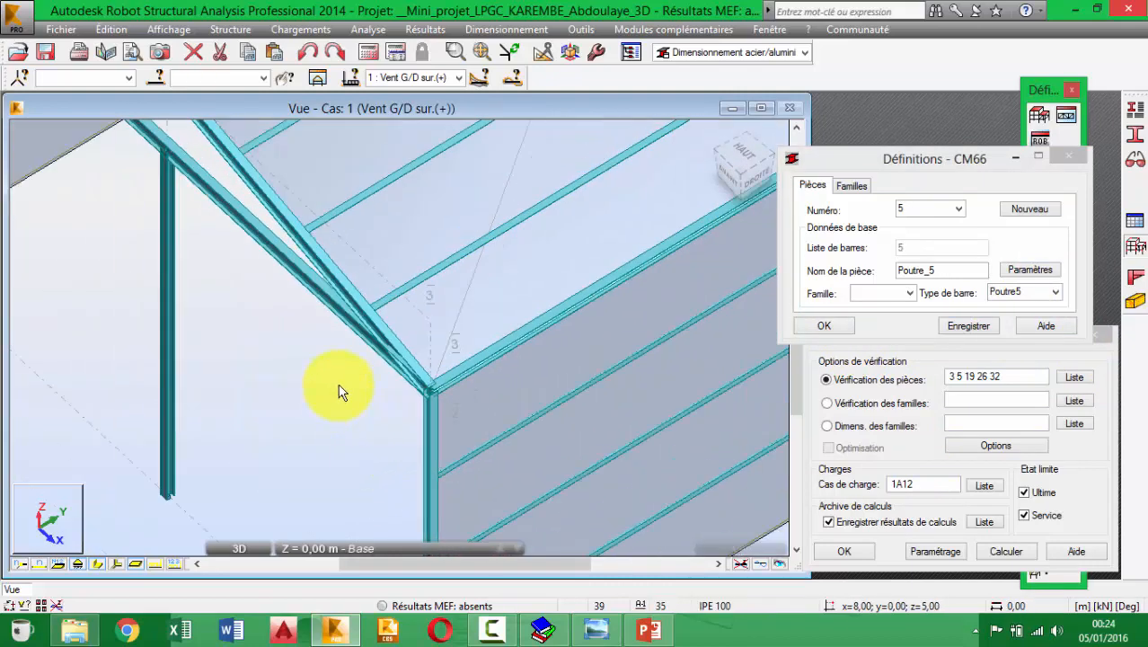
pyautogui.scroll(-3, 346, 385)
pyautogui.scroll(-1, 511, 373)
pyautogui.scroll(4, 521, 395)
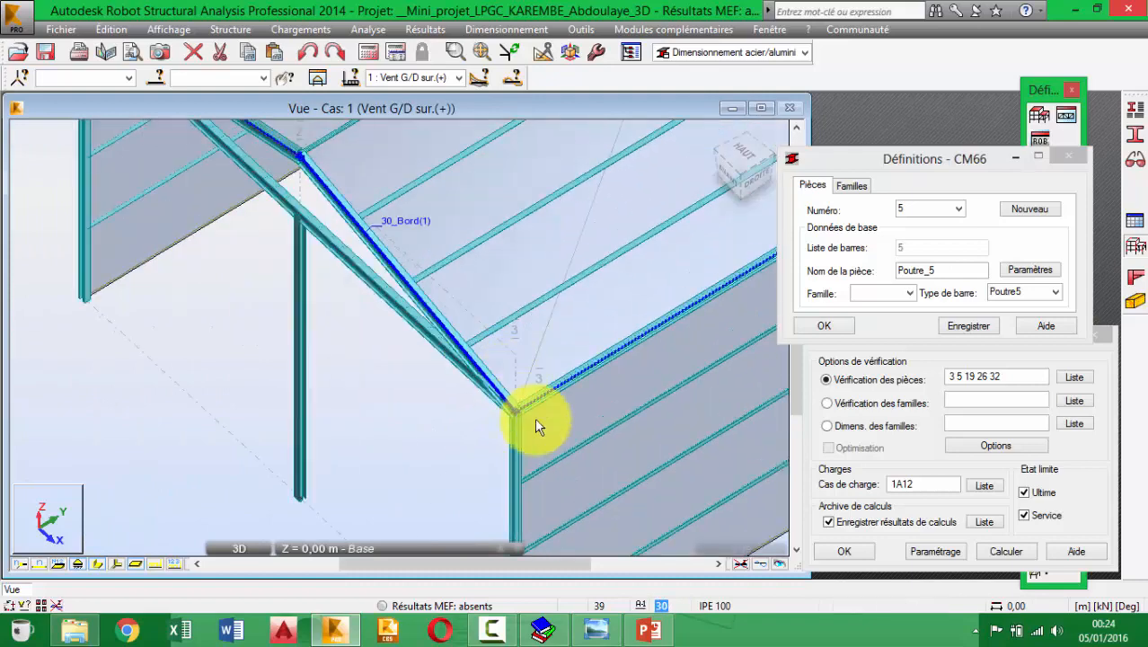
pyautogui.click(430, 431)
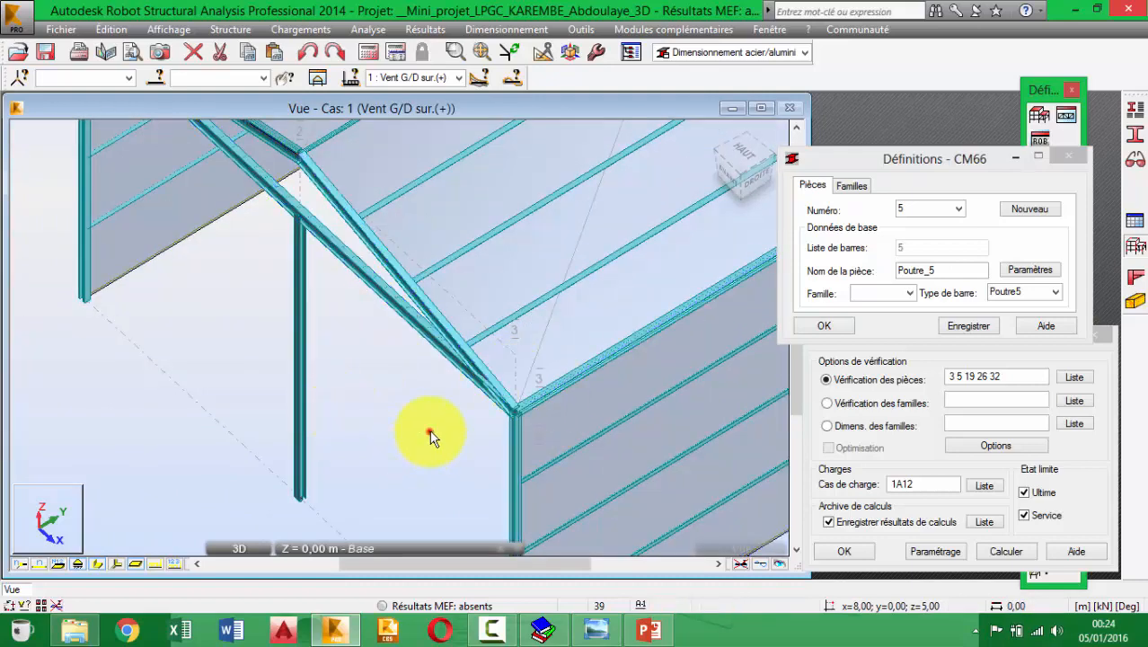
# Step: Switch from steel member design to steel connection design and bring the eaves joint of the frame into view
pyautogui.click(802, 53)
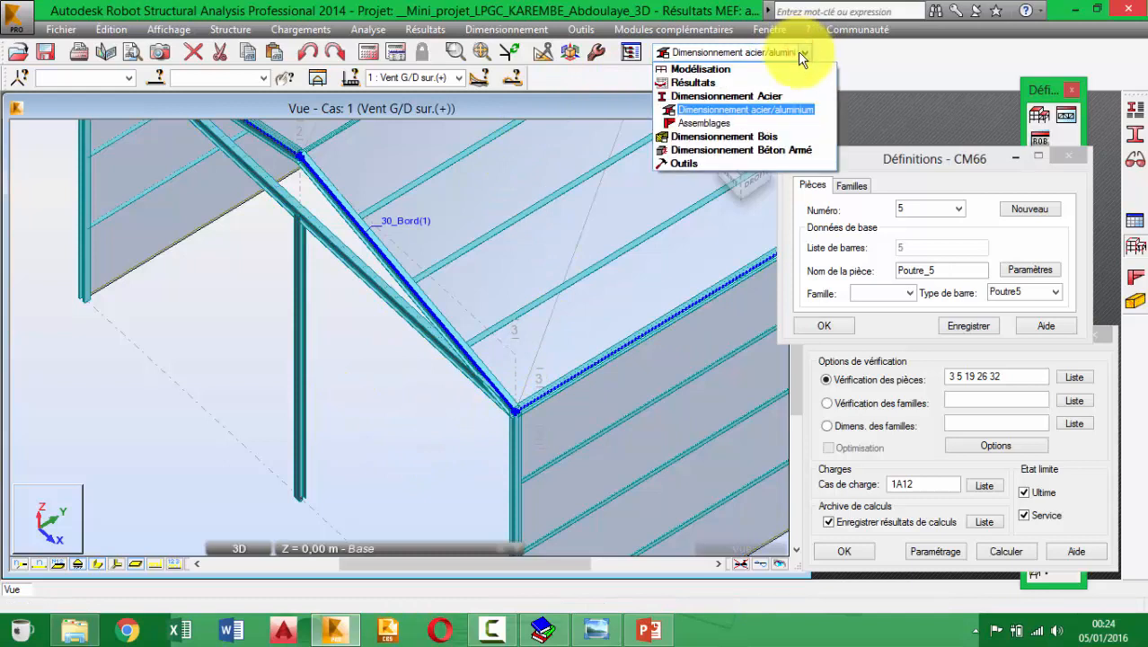
pyautogui.click(800, 51)
pyautogui.click(524, 29)
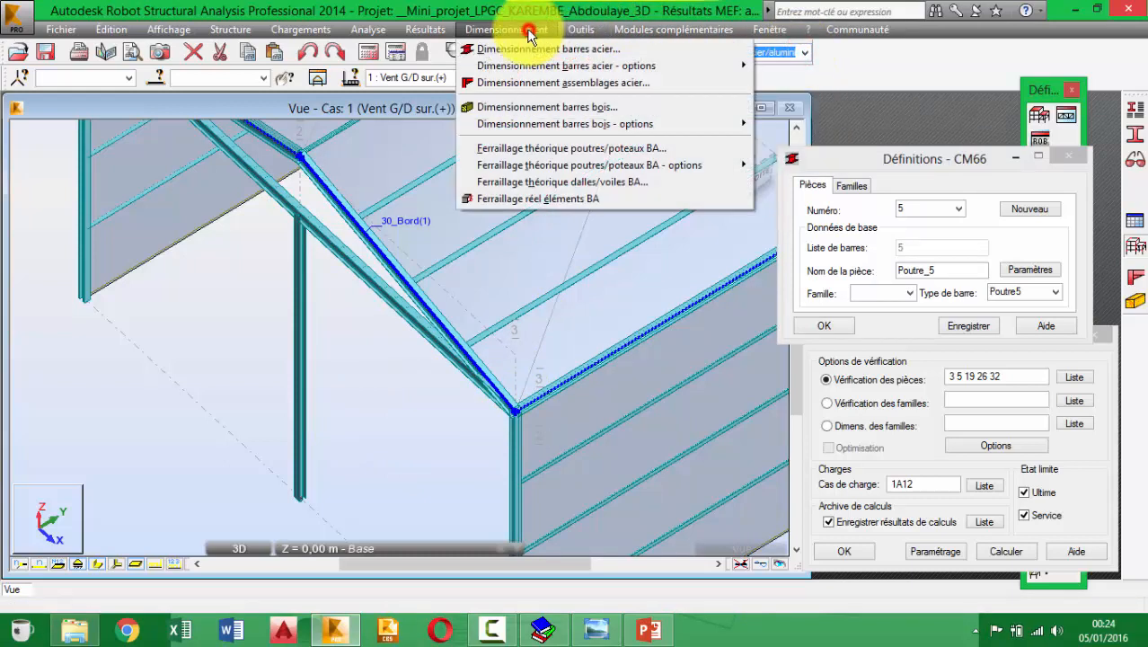
pyautogui.click(569, 83)
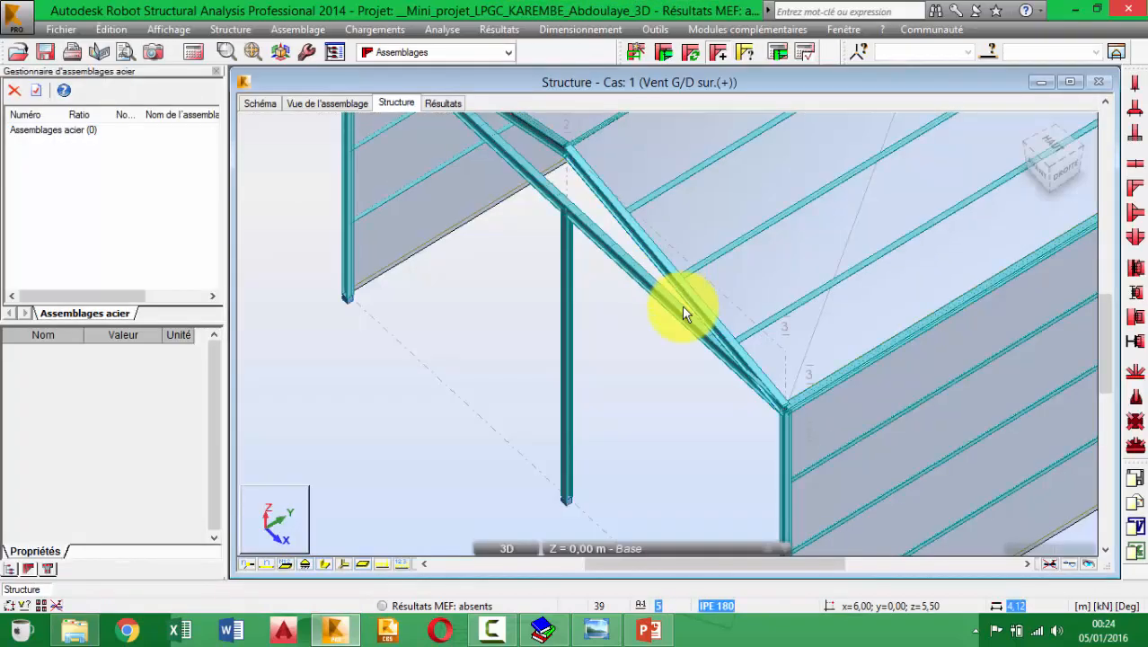
pyautogui.moveTo(858, 456); pyautogui.dragTo(802, 351, button='middle')
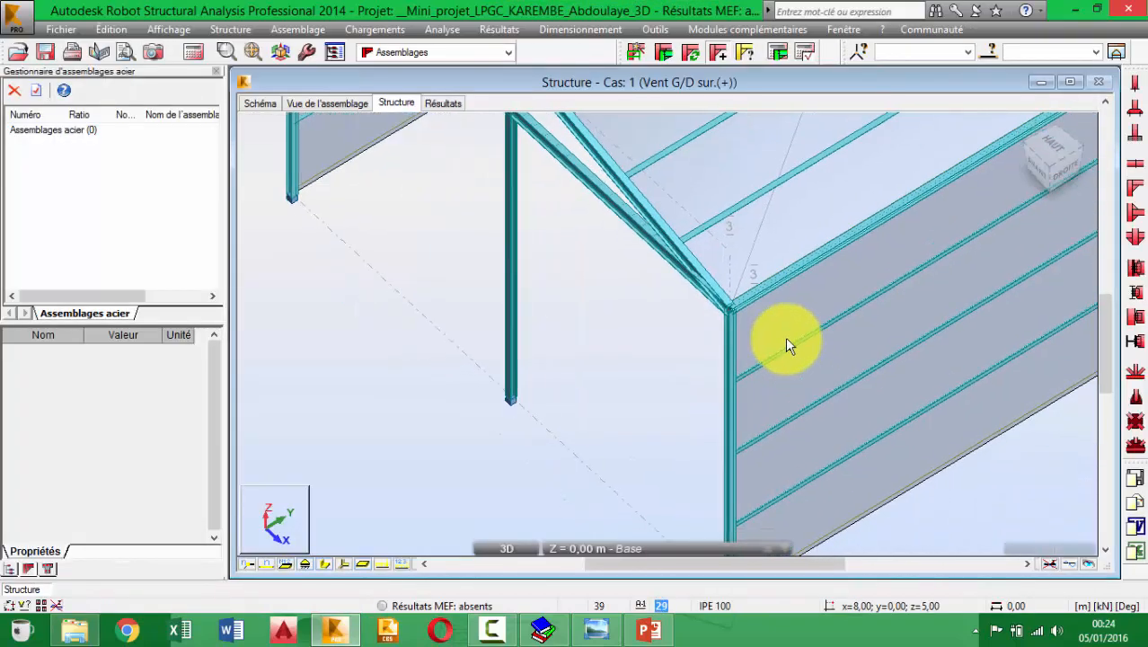
pyautogui.click(580, 30)
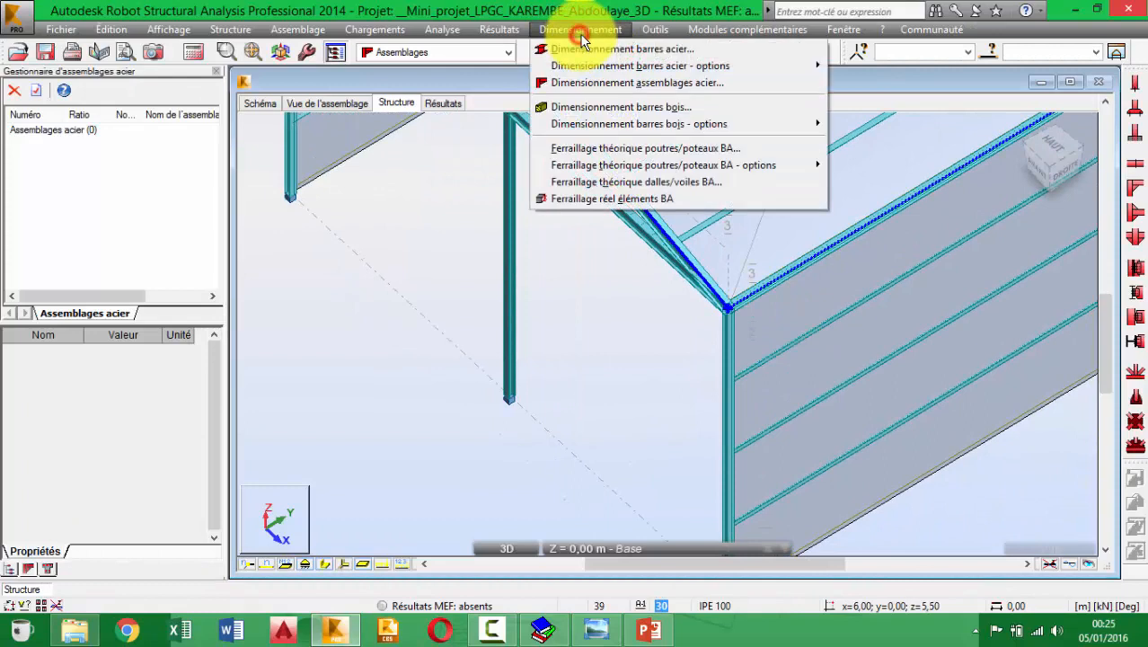
# Step: Examine the eaves joint between column 3 and rafter 5 in the structure view and select its node 6
pyautogui.click(653, 84)
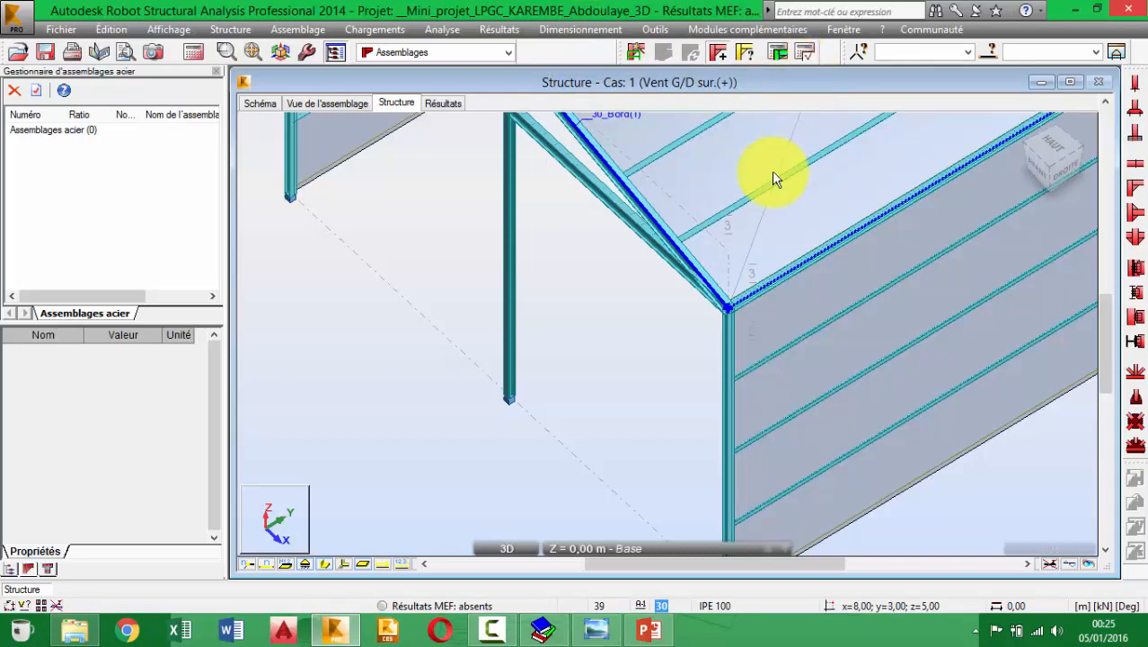
pyautogui.scroll(-2, 766, 193)
pyautogui.scroll(5, 674, 314)
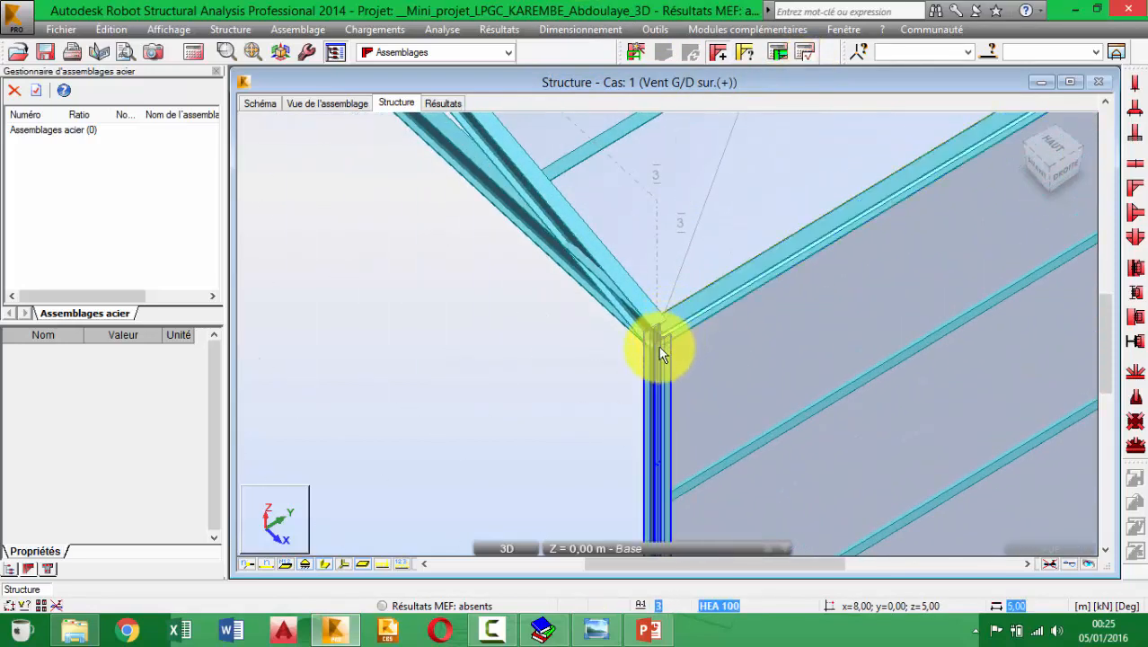
pyautogui.click(618, 289)
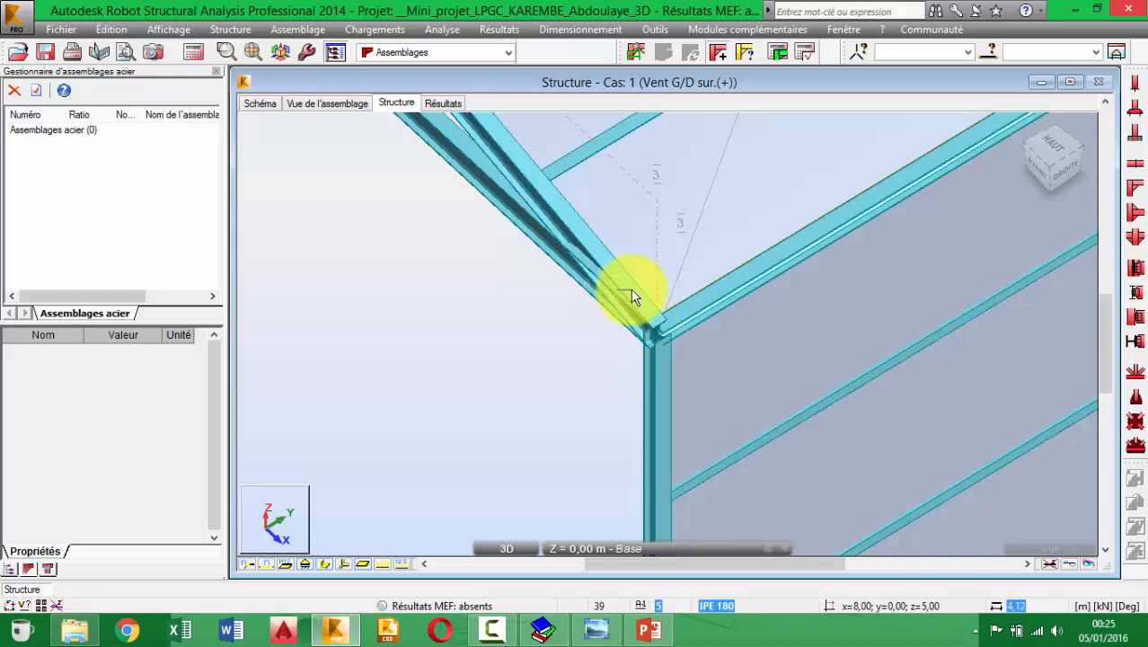
pyautogui.moveTo(692, 366); pyautogui.dragTo(709, 381)
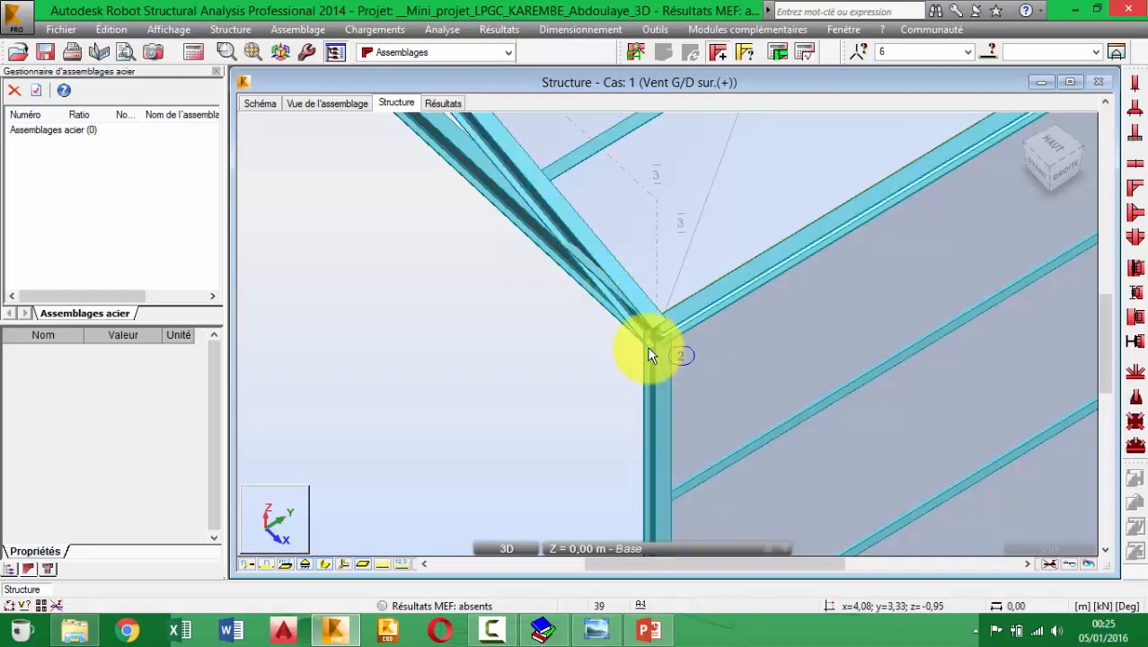
pyautogui.click(302, 106)
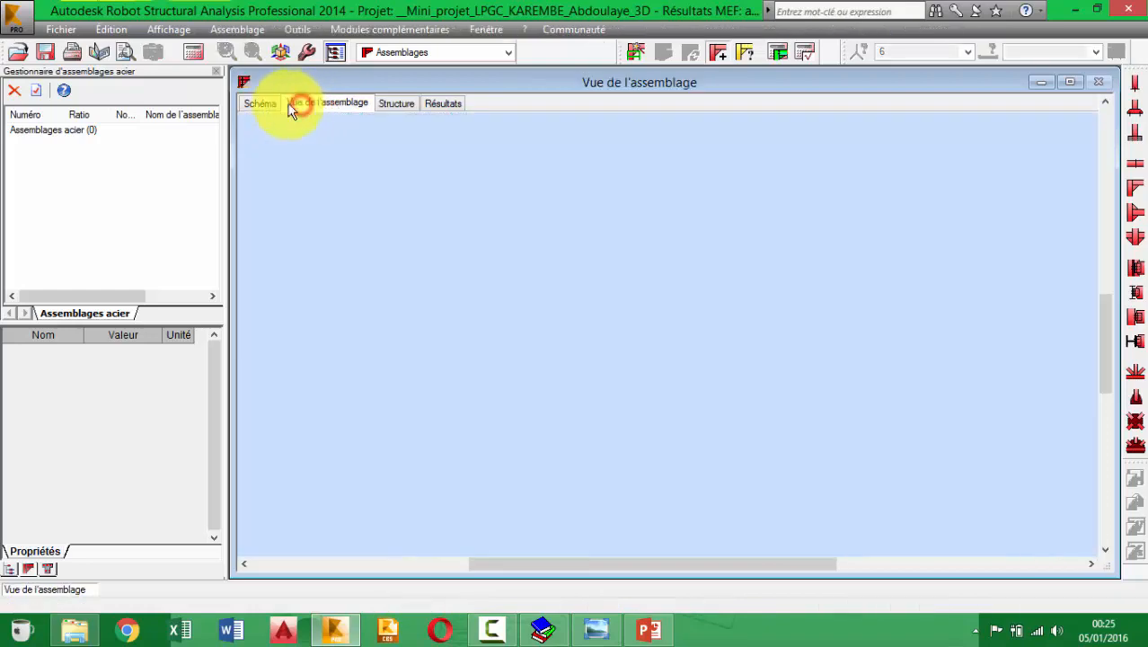
pyautogui.click(270, 104)
pyautogui.click(382, 105)
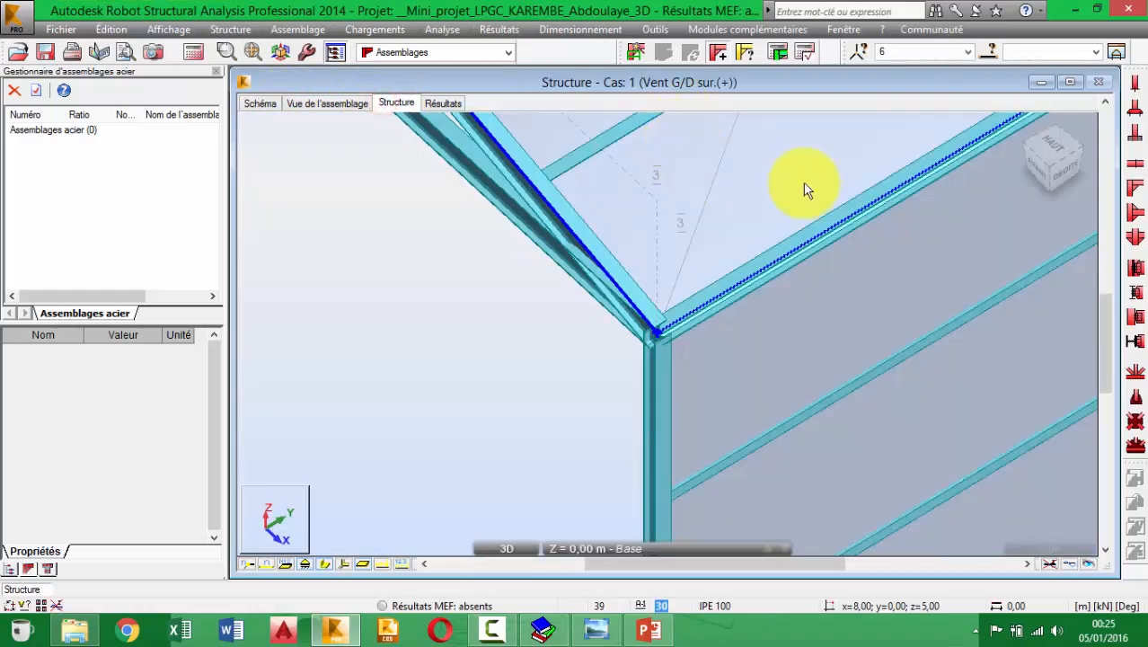
pyautogui.moveTo(987, 237); pyautogui.dragTo(926, 231, button='middle')
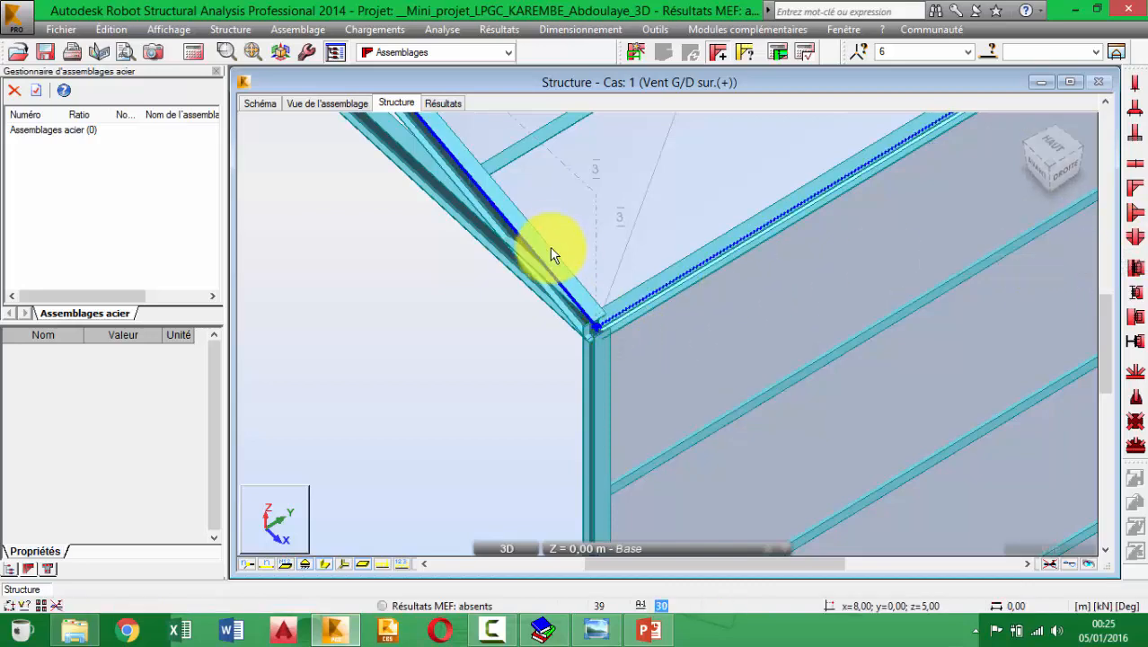
# Step: Create a bolted double-sided column-beam connection with IPE 300 sections, reviewing and keeping the default haunch, M16 class 8.8 bolt and end plate settings
pyautogui.click(1138, 236)
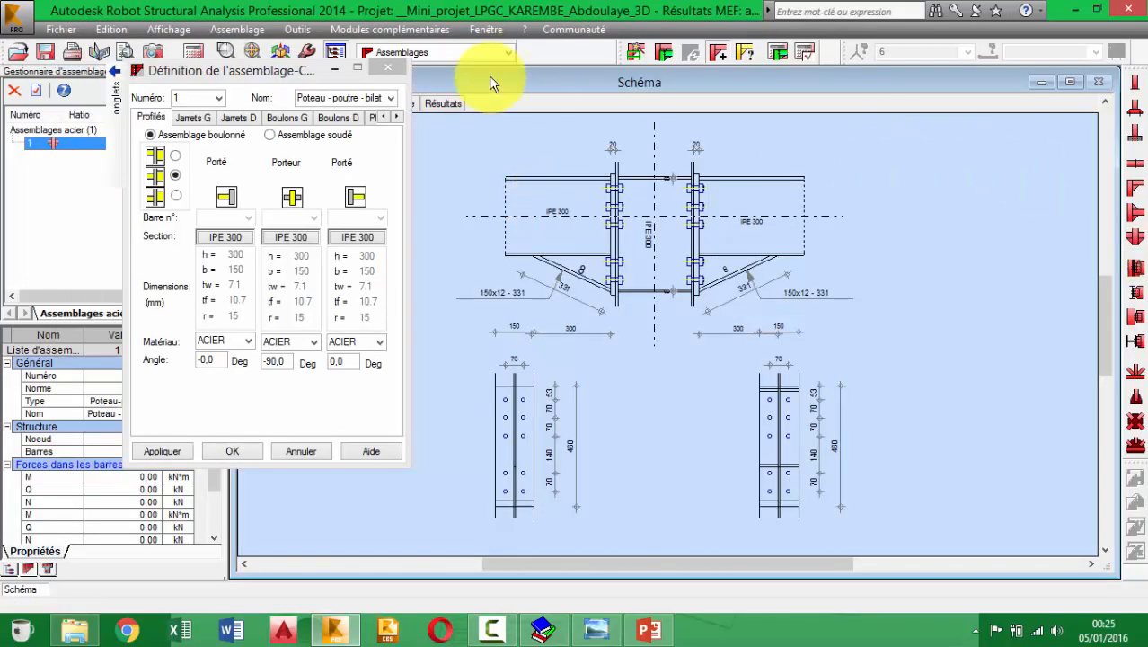
pyautogui.moveTo(287, 79); pyautogui.dragTo(924, 108)
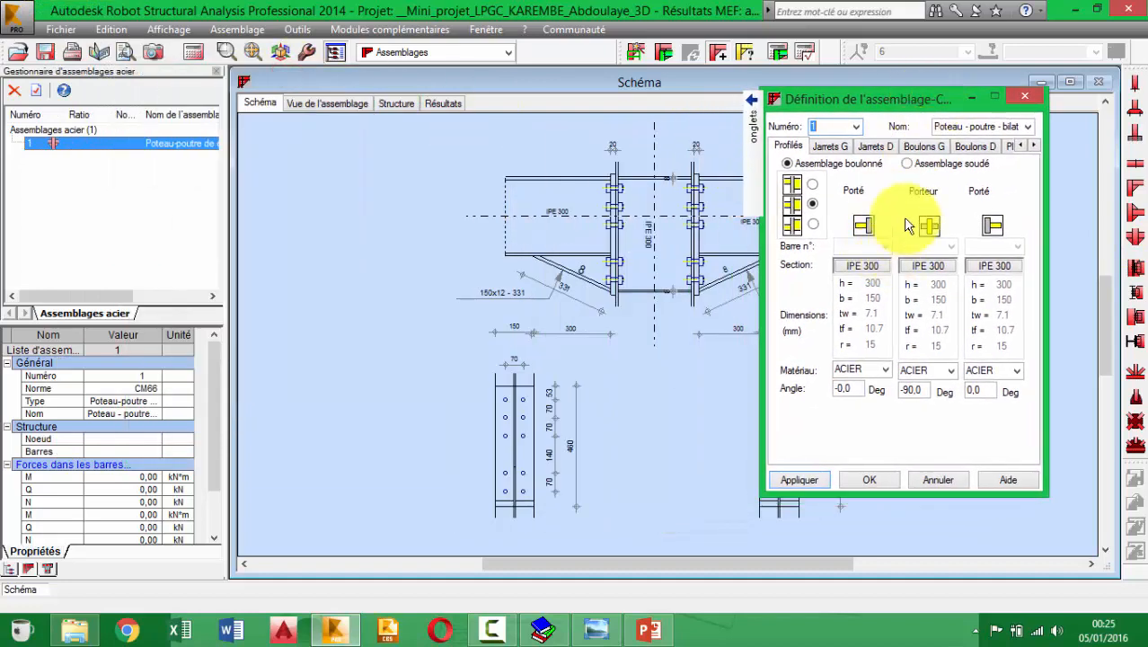
pyautogui.click(829, 147)
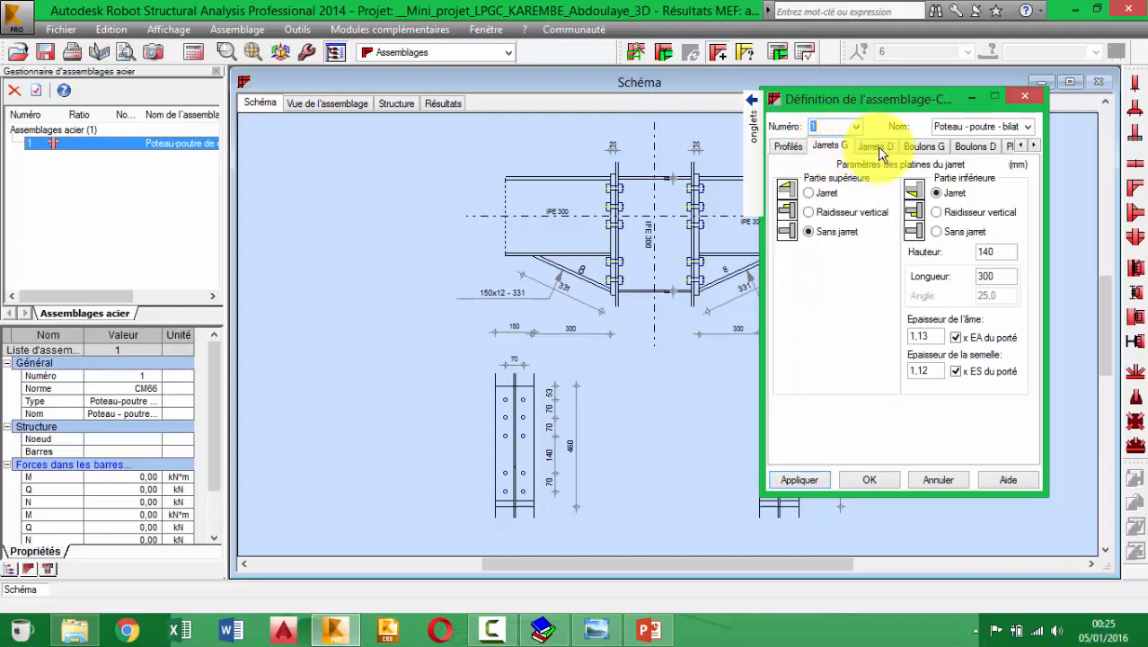
pyautogui.click(924, 146)
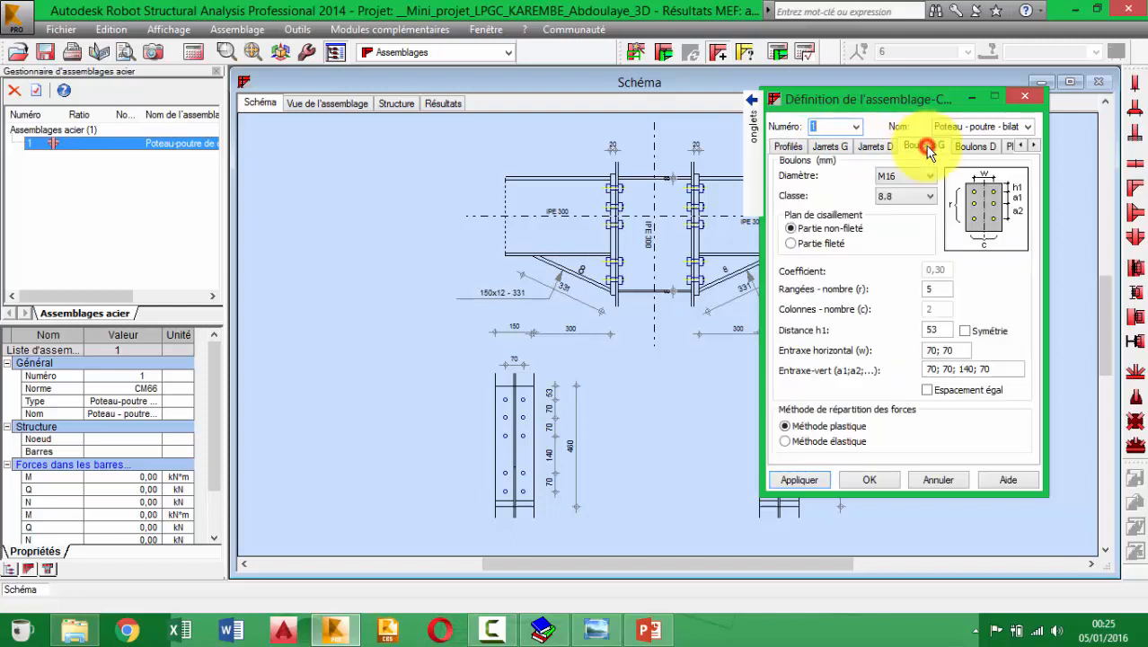
pyautogui.click(975, 147)
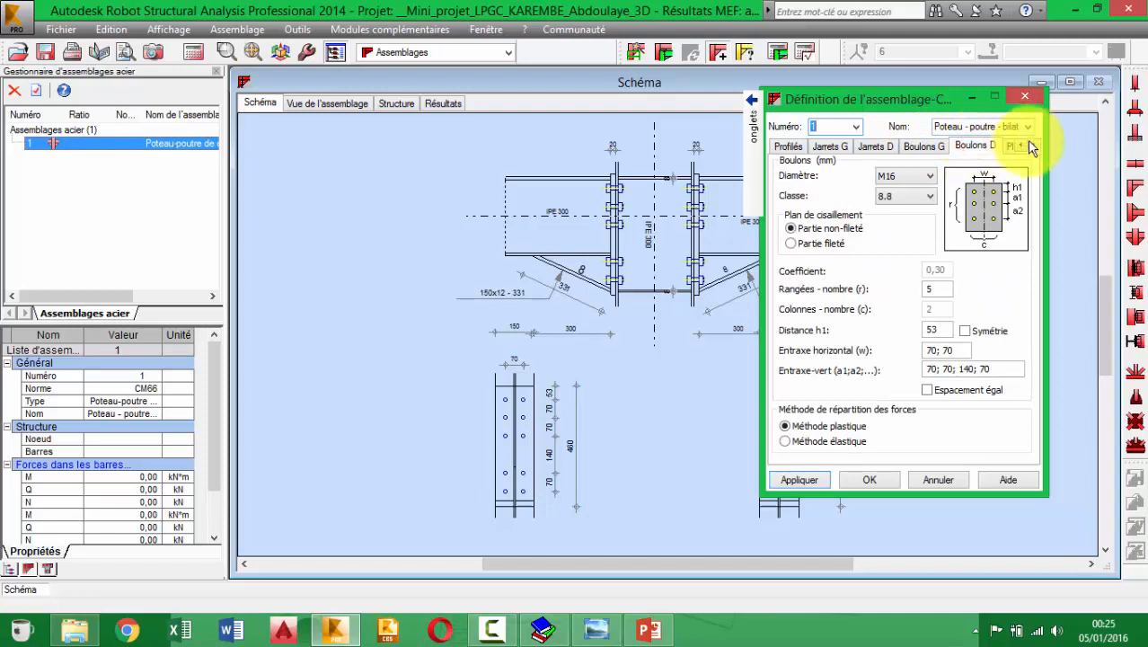
pyautogui.click(1011, 145)
pyautogui.click(1034, 145)
pyautogui.click(1034, 146)
pyautogui.click(1019, 146)
pyautogui.click(1019, 145)
pyautogui.click(1020, 145)
pyautogui.click(1019, 146)
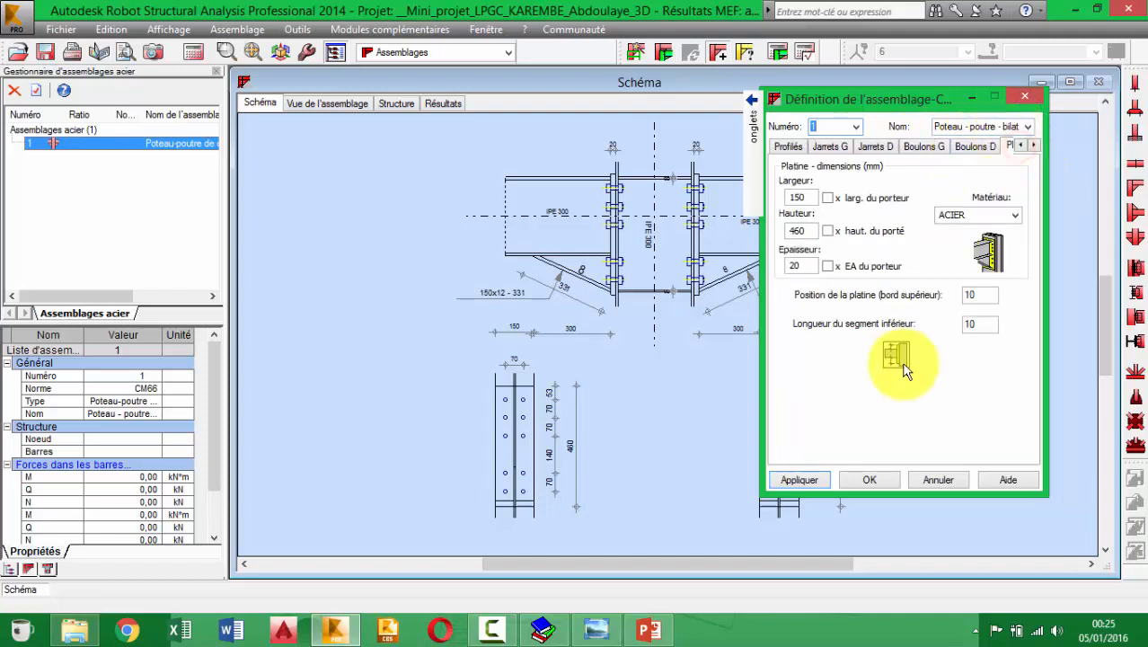
pyautogui.click(809, 479)
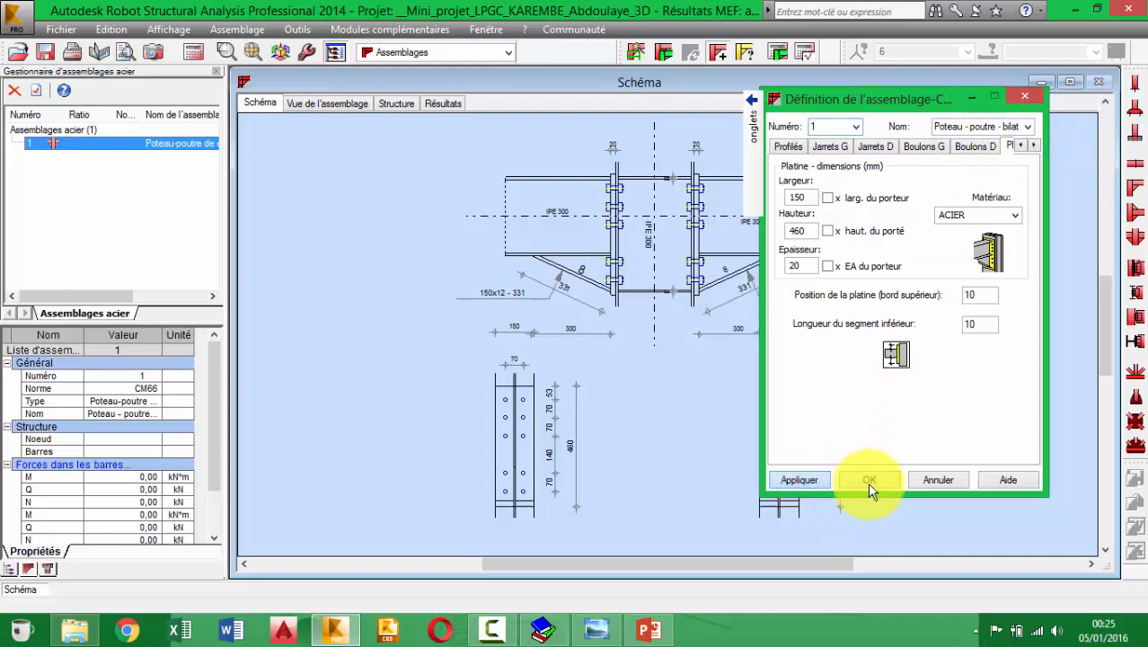
pyautogui.click(872, 486)
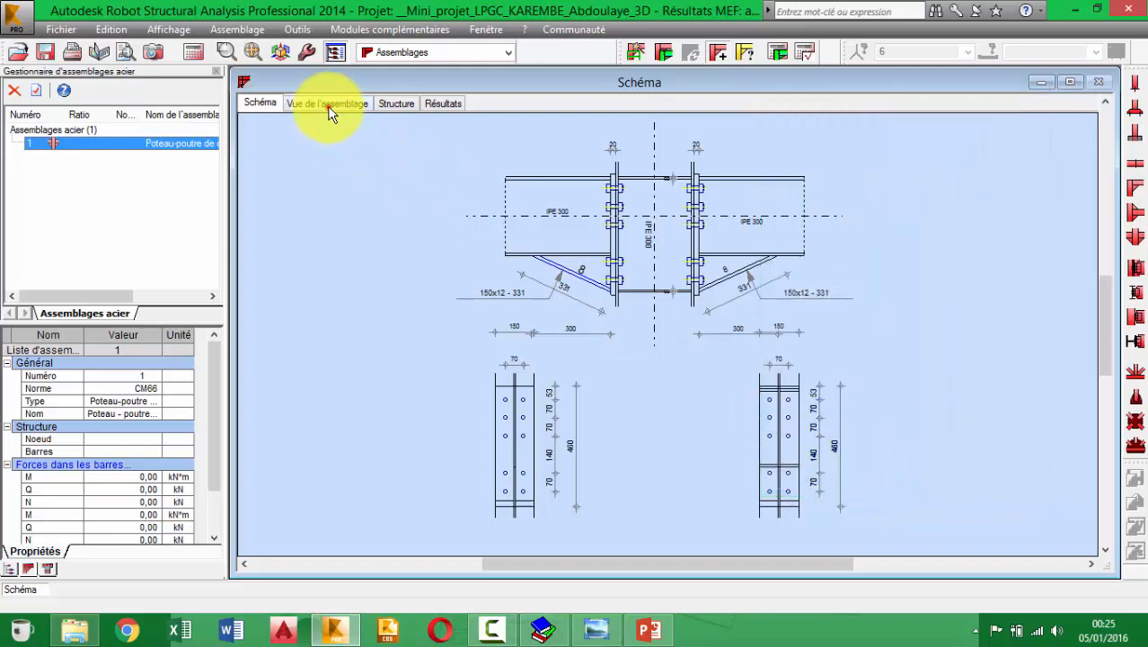
# Step: Examine the double-sided column-beam connection in its 3D view, including the end plates, bolts, stiffeners and haunches
pyautogui.click(327, 105)
pyautogui.moveTo(613, 392); pyautogui.dragTo(426, 353)
pyautogui.scroll(-1, 550, 426)
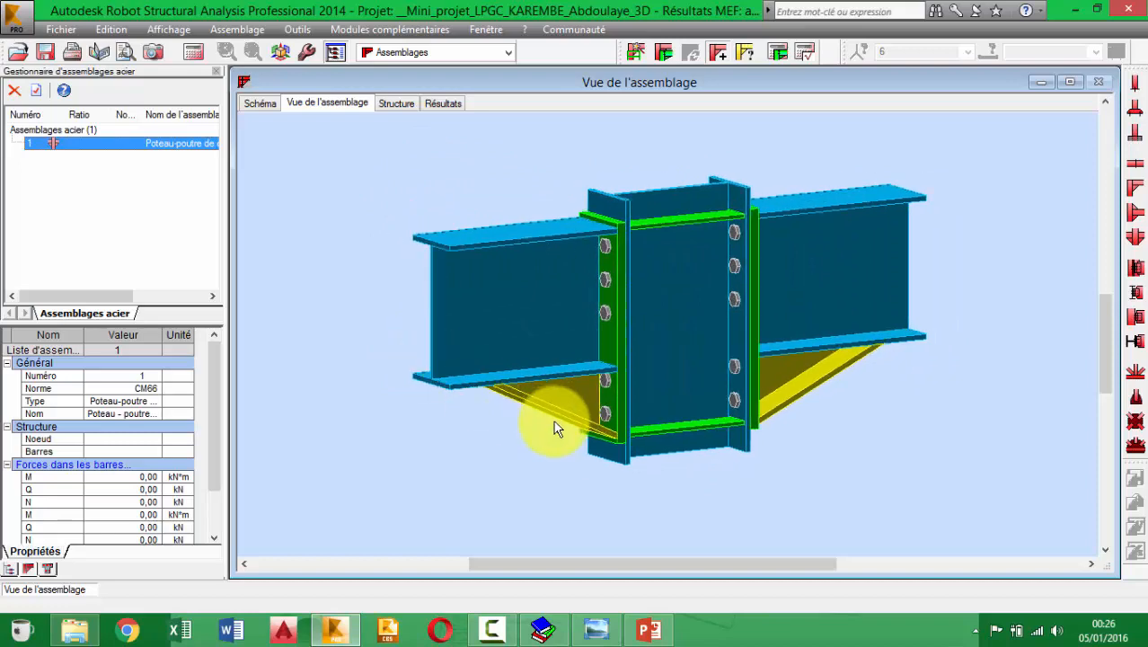
pyautogui.scroll(5, 601, 423)
pyautogui.scroll(-5, 612, 384)
pyautogui.moveTo(605, 355); pyautogui.dragTo(576, 302, button='middle')
pyautogui.moveTo(568, 296); pyautogui.dragTo(528, 323)
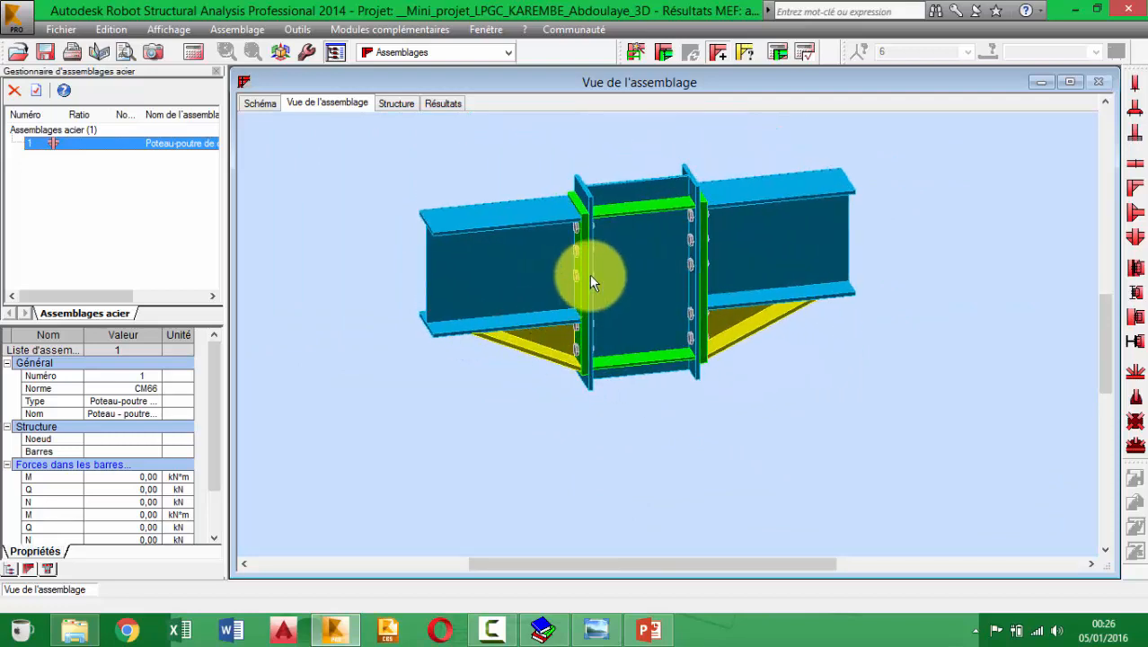
pyautogui.scroll(2, 589, 275)
pyautogui.scroll(4, 584, 203)
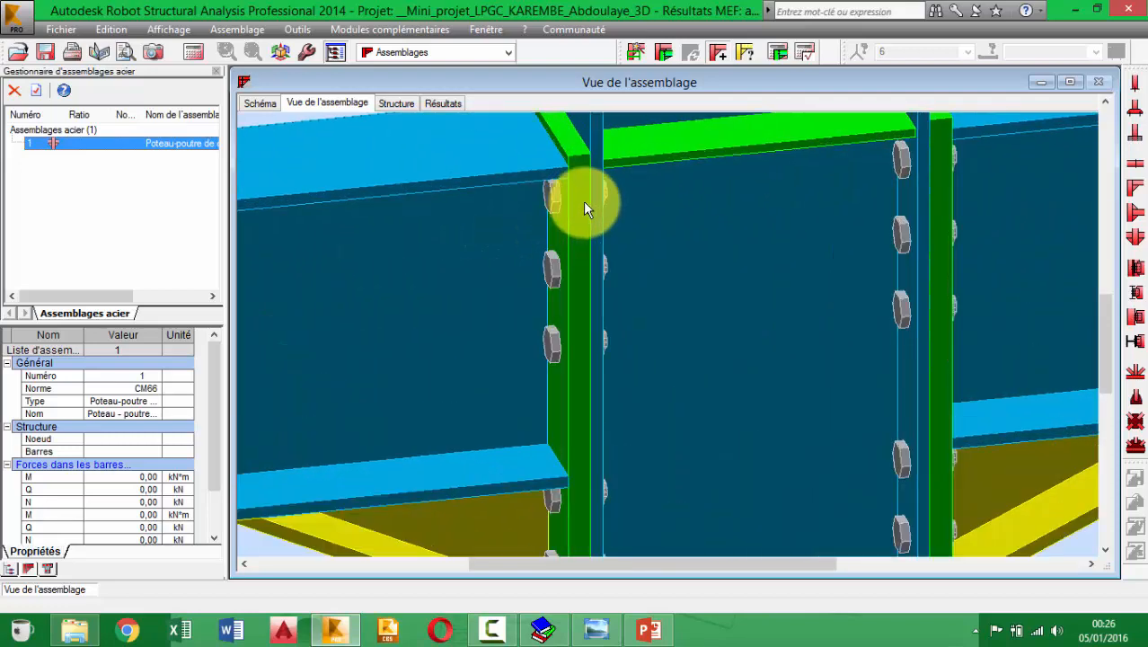
pyautogui.moveTo(574, 231); pyautogui.dragTo(577, 263)
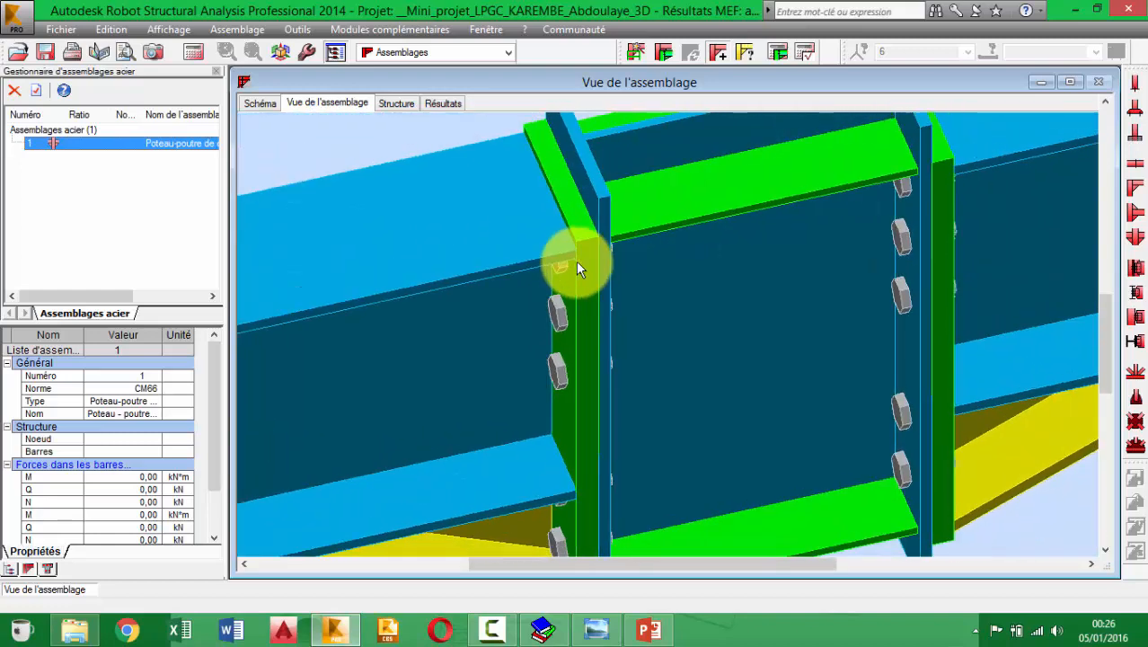
pyautogui.moveTo(608, 358); pyautogui.dragTo(531, 379)
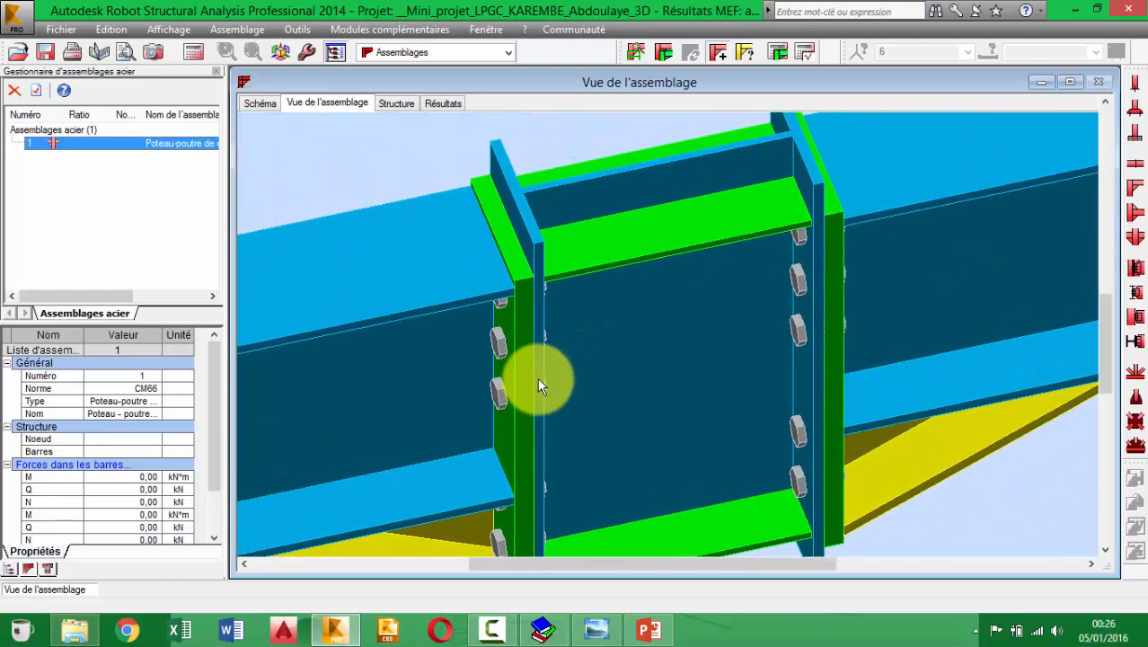
pyautogui.scroll(-6, 634, 300)
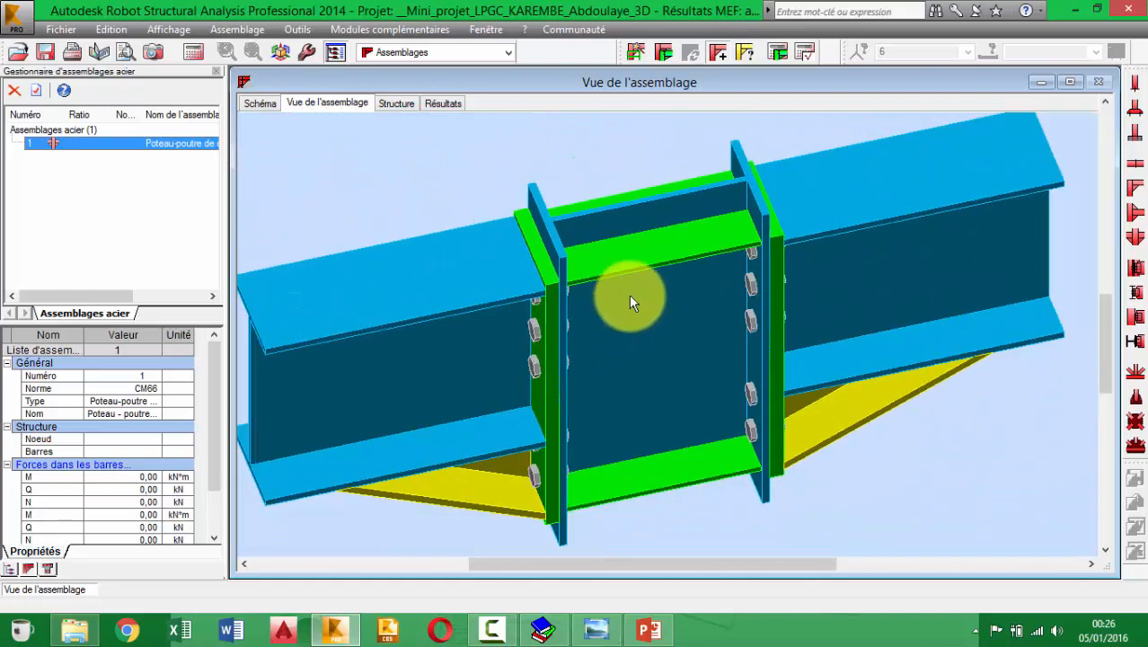
pyautogui.moveTo(627, 296); pyautogui.dragTo(514, 210)
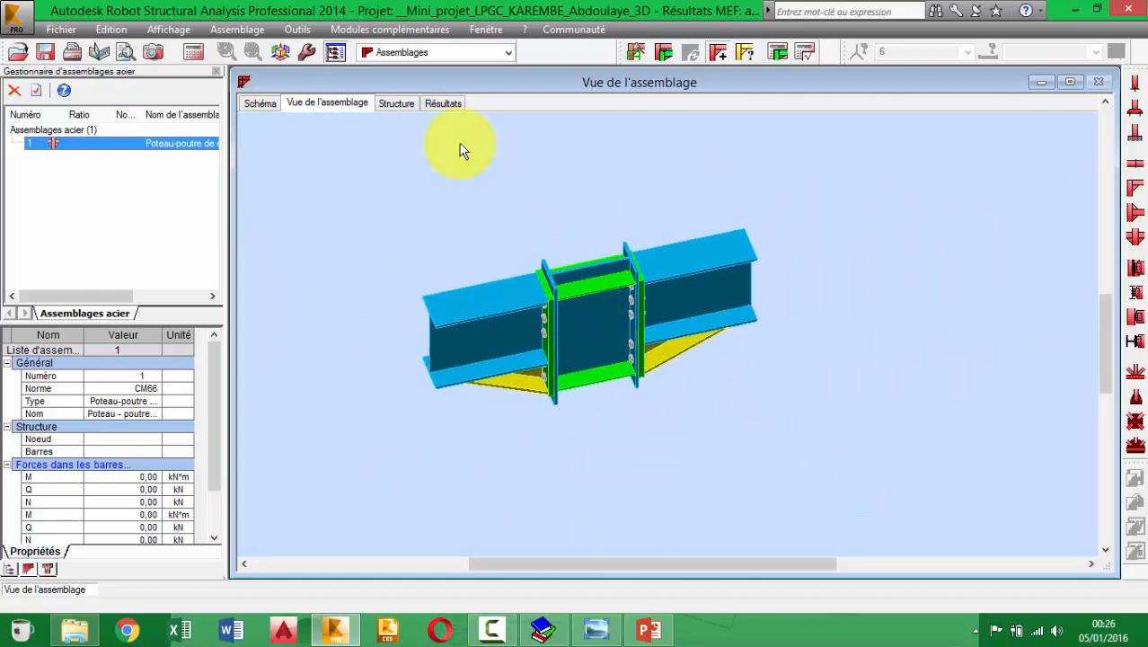
pyautogui.rightClick(392, 245)
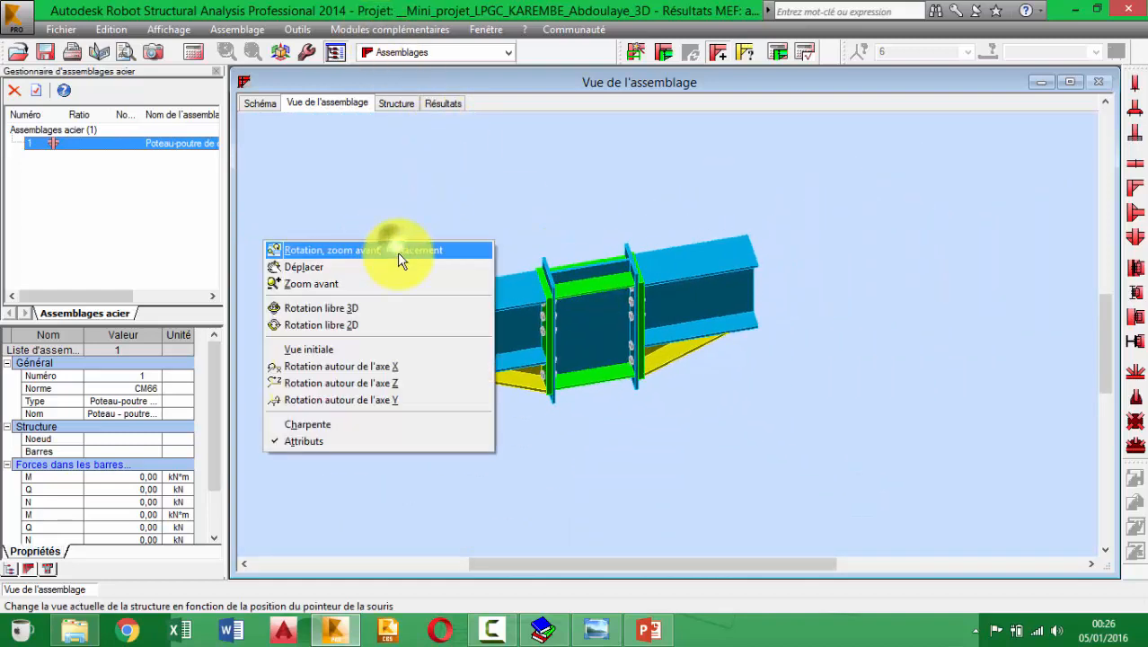
pyautogui.click(406, 168)
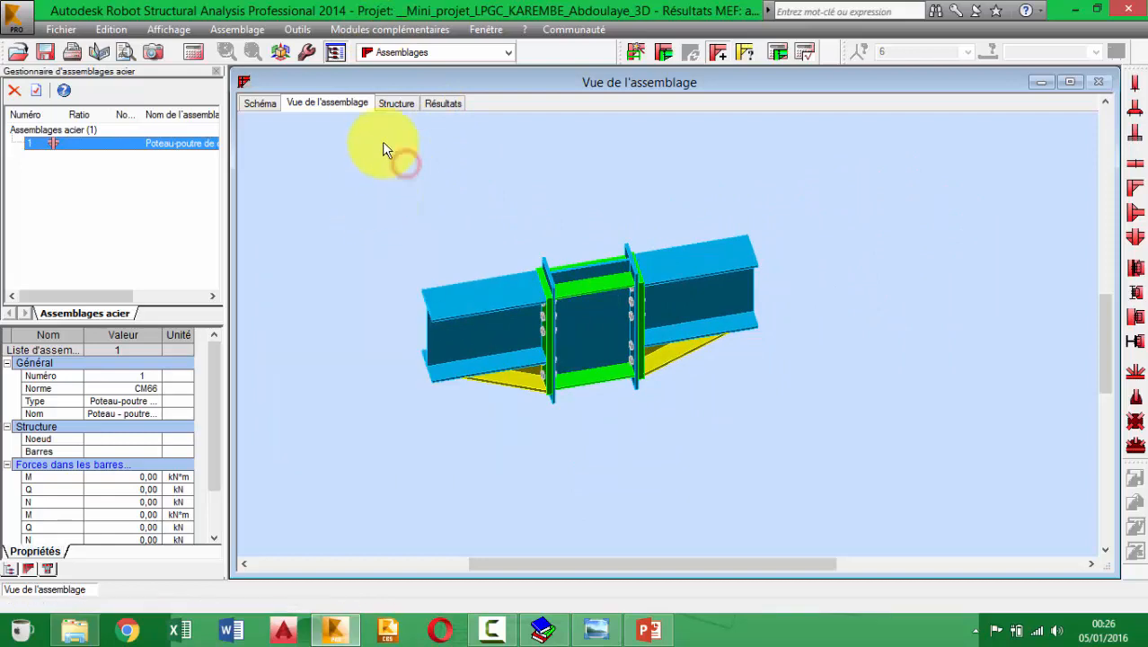
# Step: Return to the structure model and select node 4 near the middle post and ridge of the frame
pyautogui.click(409, 102)
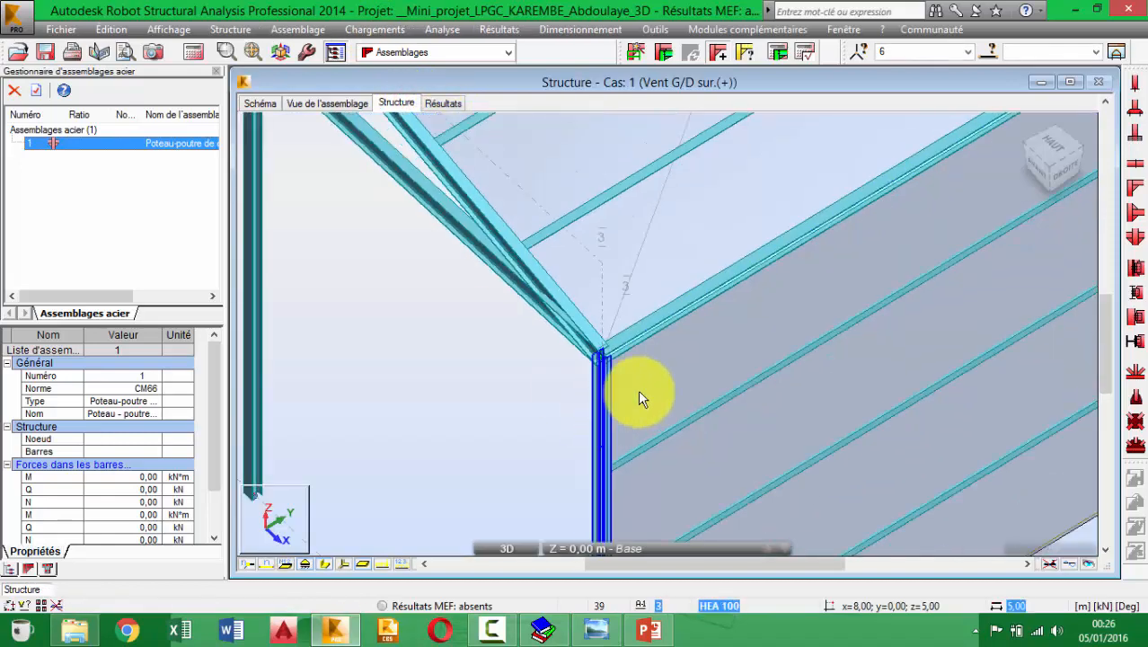
pyautogui.scroll(-5, 618, 262)
pyautogui.moveTo(496, 236); pyautogui.dragTo(548, 341, button='middle')
pyautogui.scroll(3, 517, 307)
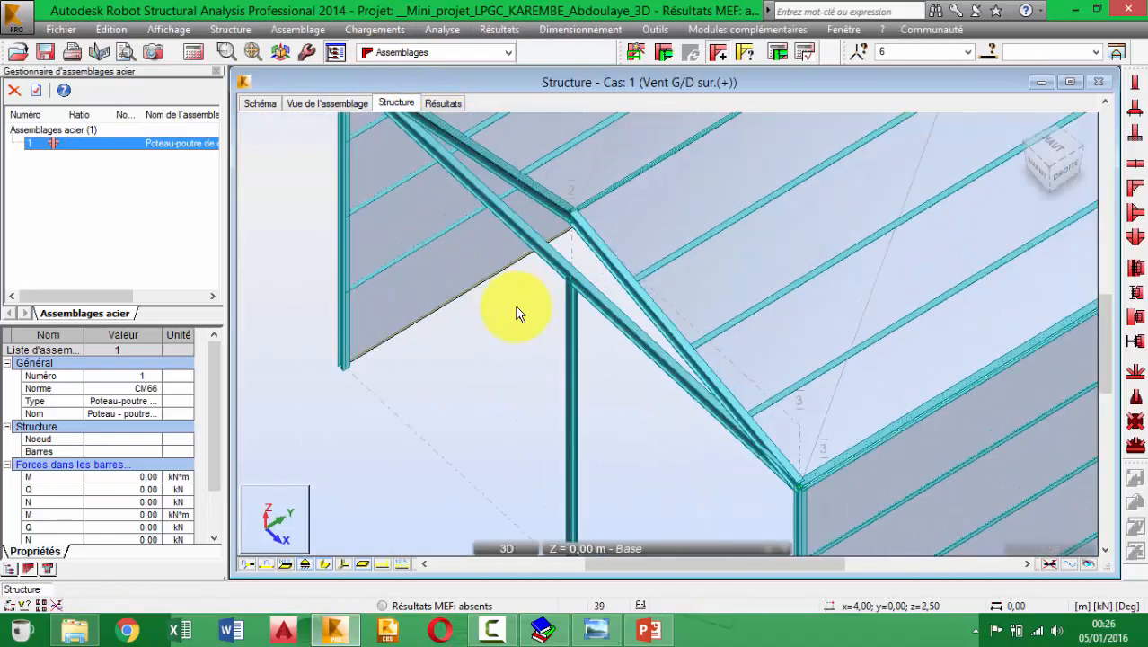
pyautogui.scroll(4, 584, 256)
pyautogui.moveTo(636, 327); pyautogui.dragTo(677, 375)
pyautogui.scroll(-2, 726, 270)
pyautogui.moveTo(936, 201); pyautogui.dragTo(735, 180, button='middle')
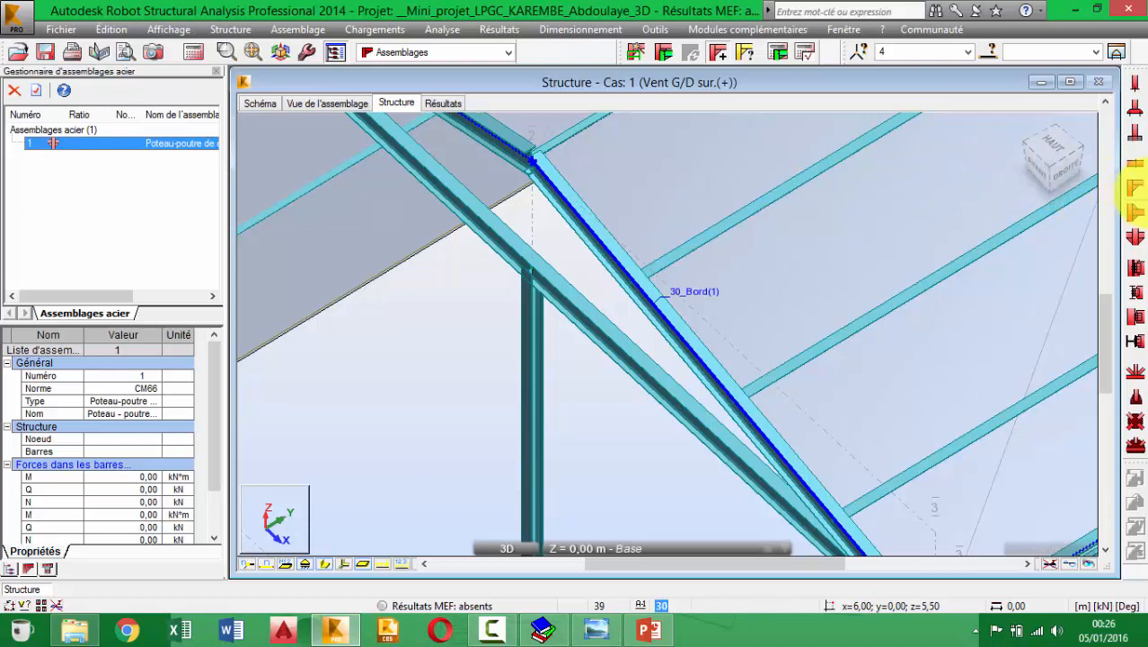
# Step: Add a bolted frame knee connection (Angle de portique) with IPE 300 sections, review its end plate, haunch, bolt, weld and code parameters, and apply the defaults
pyautogui.click(1134, 187)
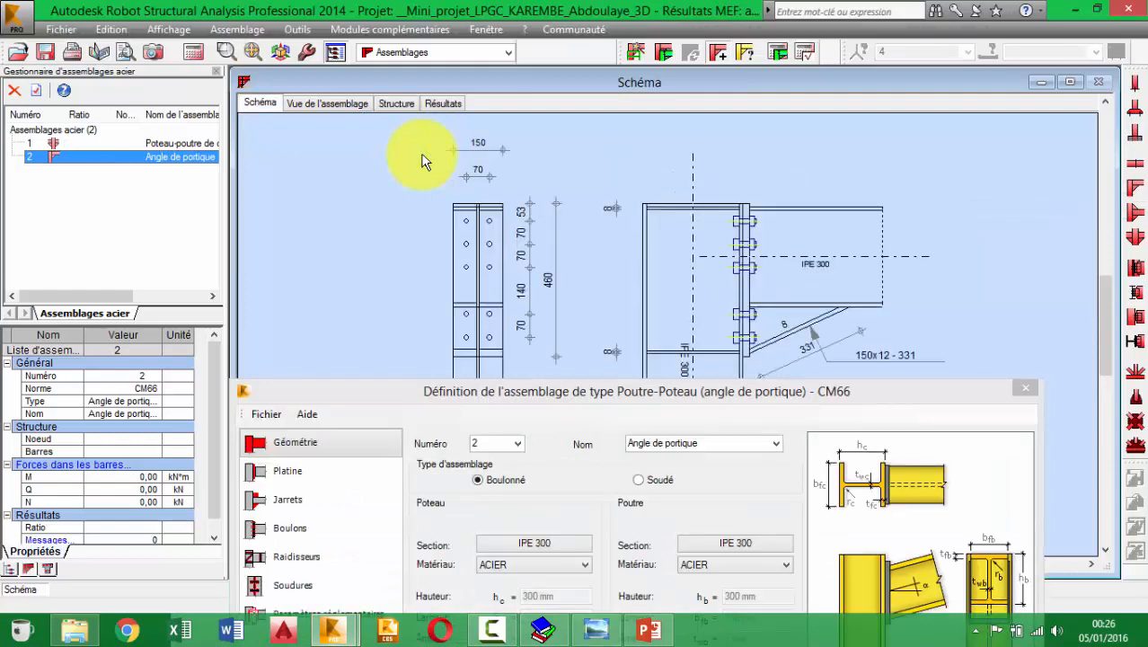
pyautogui.moveTo(632, 399); pyautogui.dragTo(483, 148)
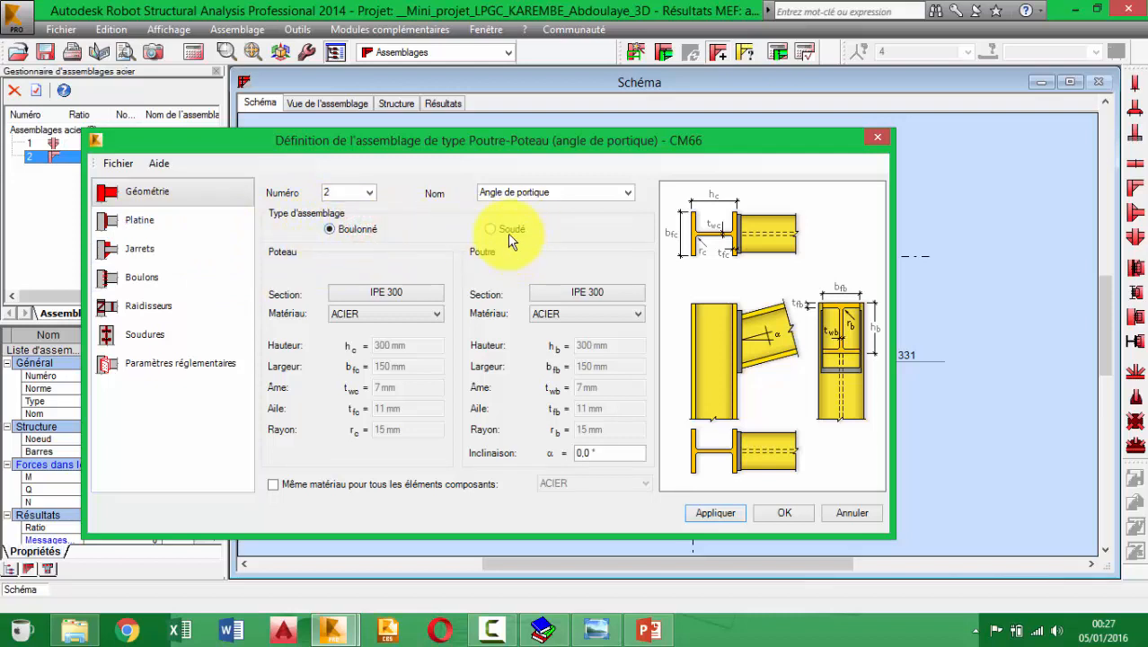
pyautogui.click(167, 224)
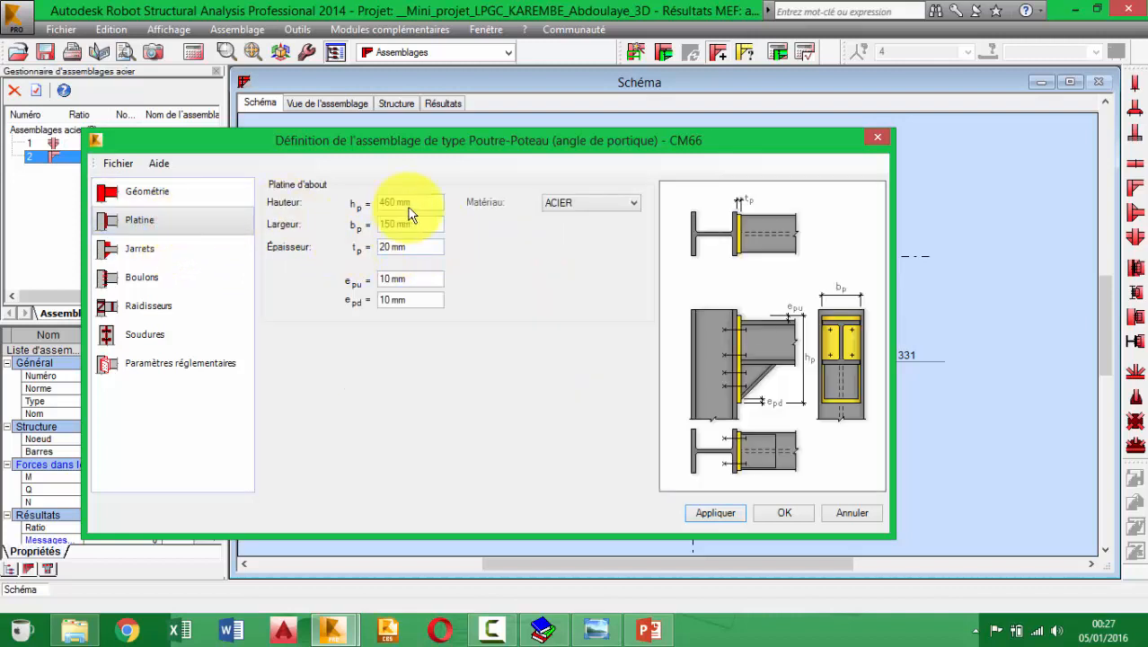
pyautogui.click(396, 202)
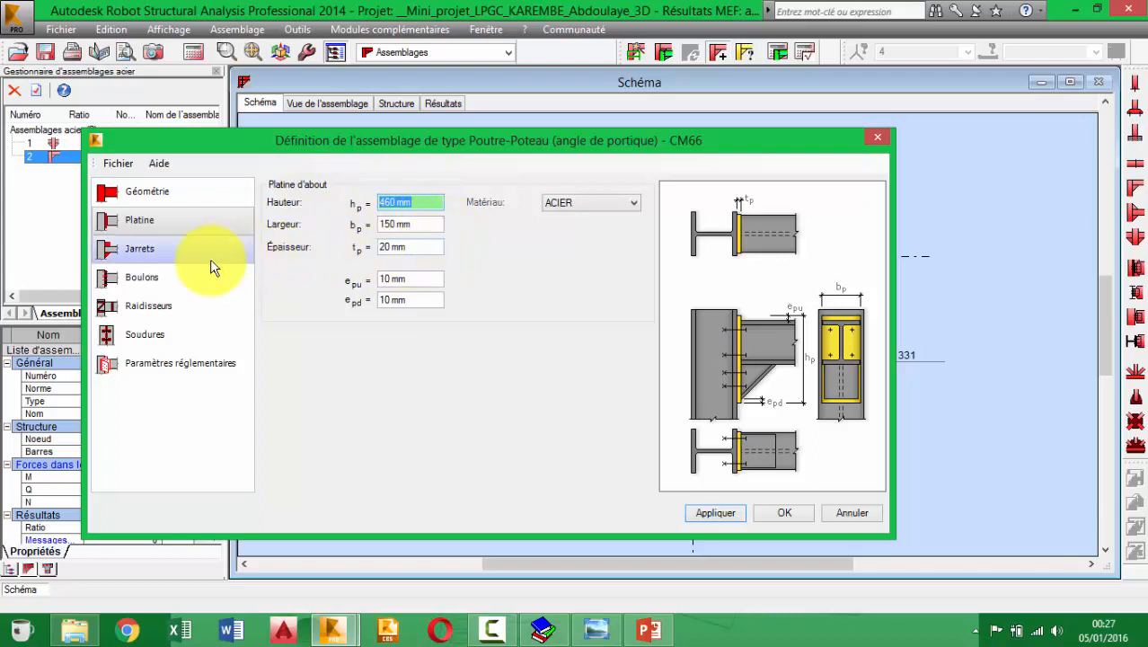
pyautogui.click(144, 250)
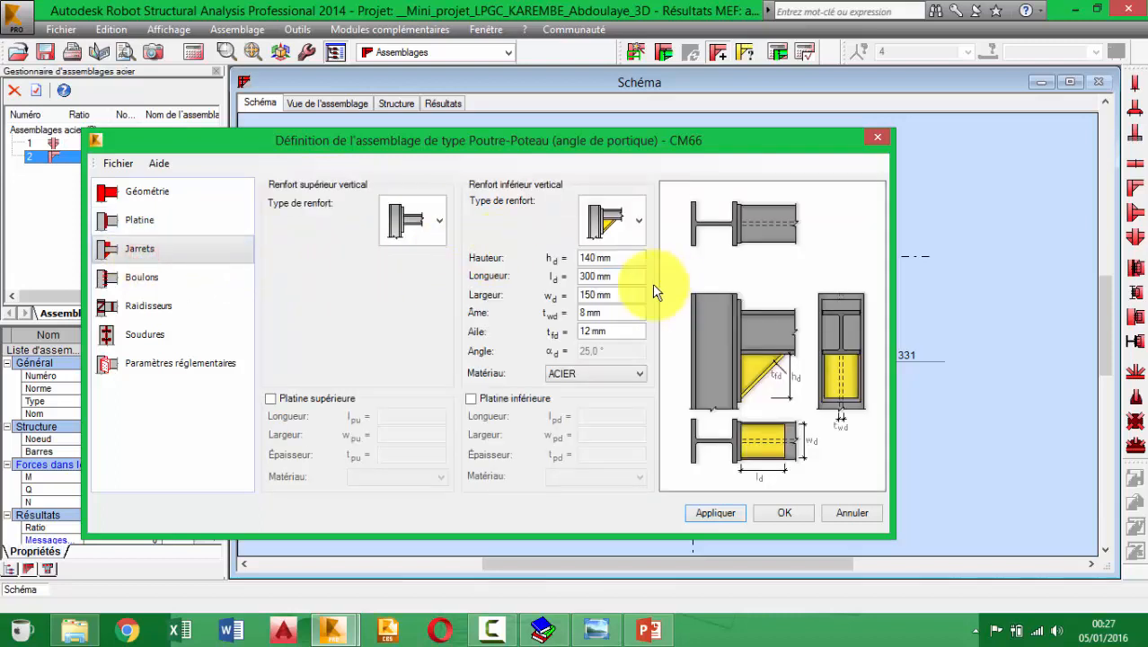
pyautogui.click(148, 279)
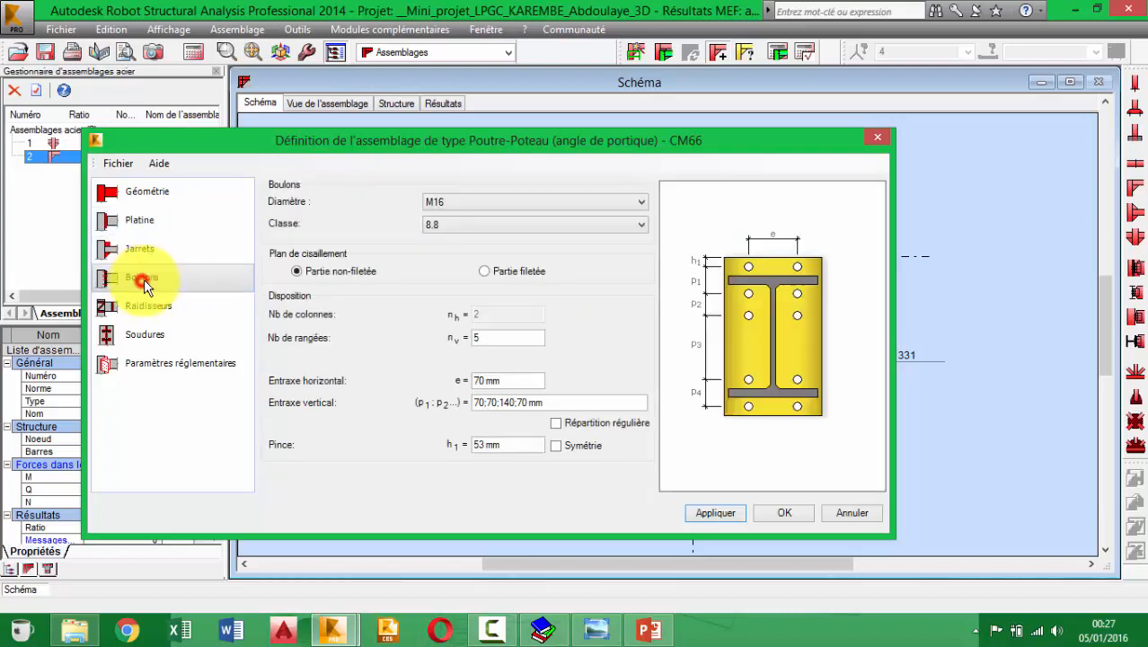
pyautogui.click(175, 334)
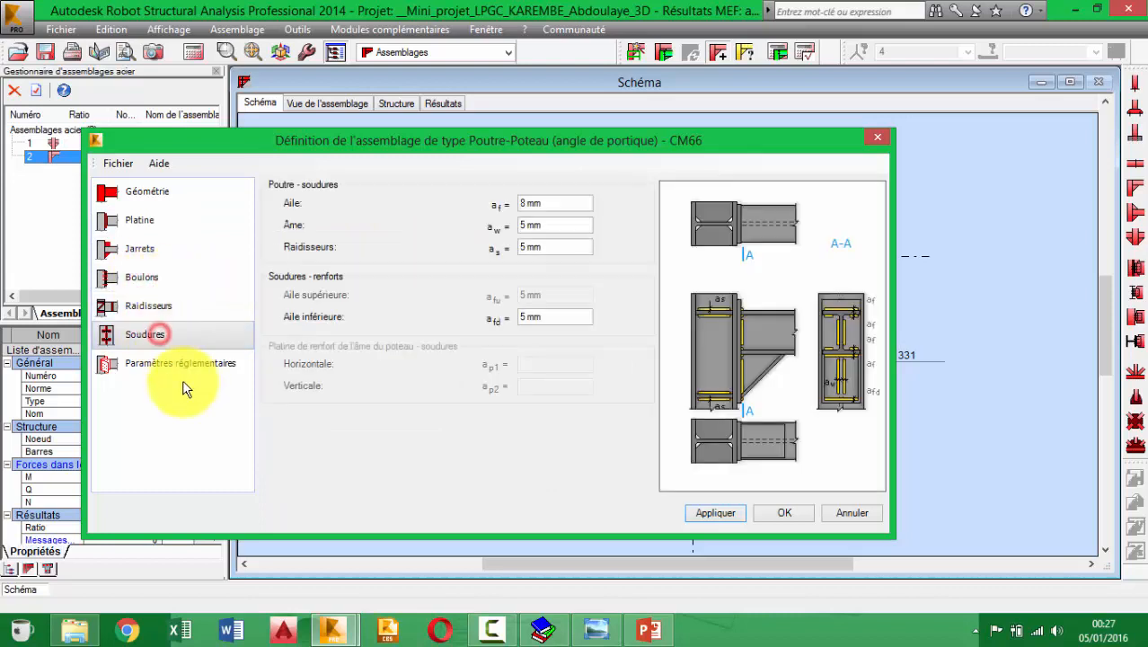
pyautogui.click(180, 365)
pyautogui.click(724, 513)
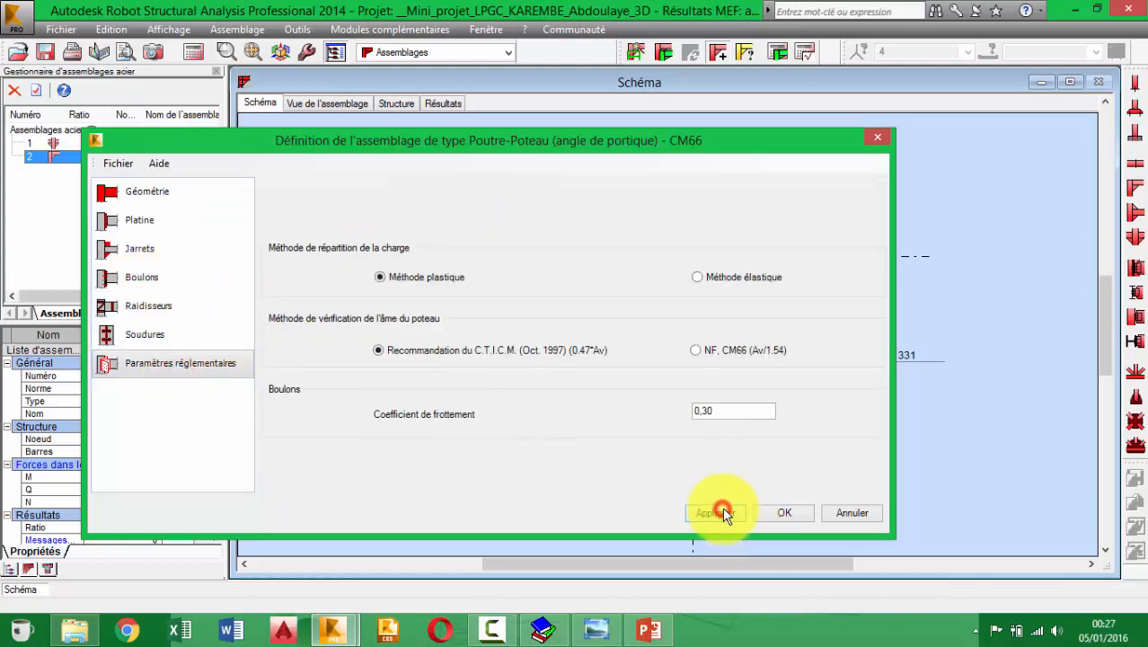
# Step: Accept the frame knee connection definition and try to calculate the connection with forces from the structure
pyautogui.click(784, 512)
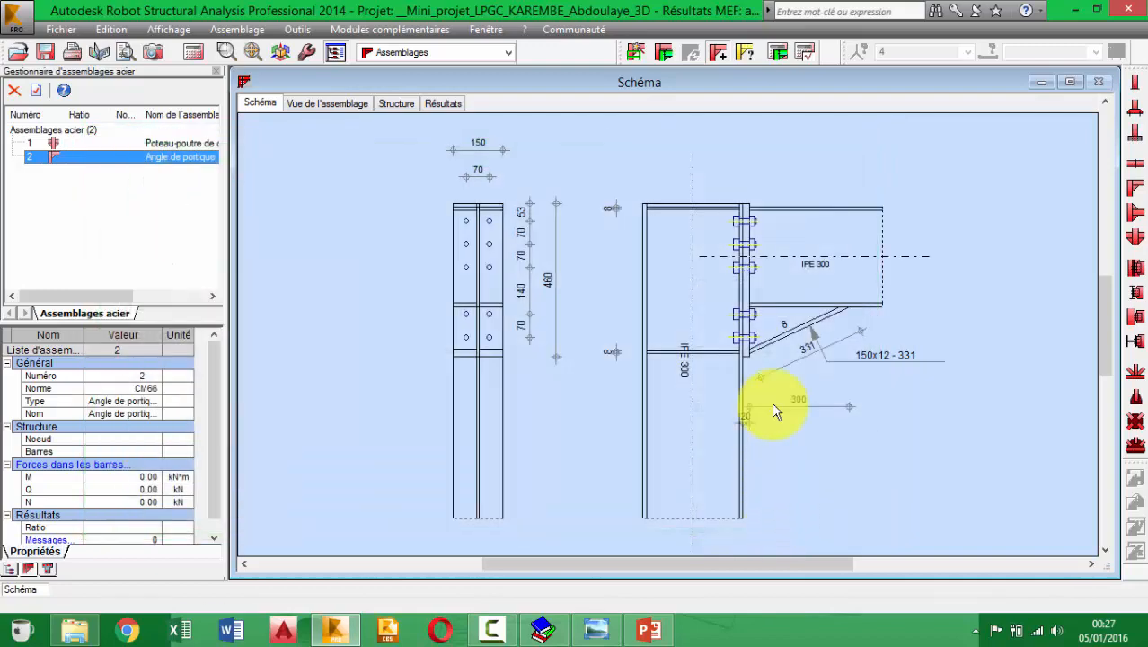
pyautogui.click(781, 52)
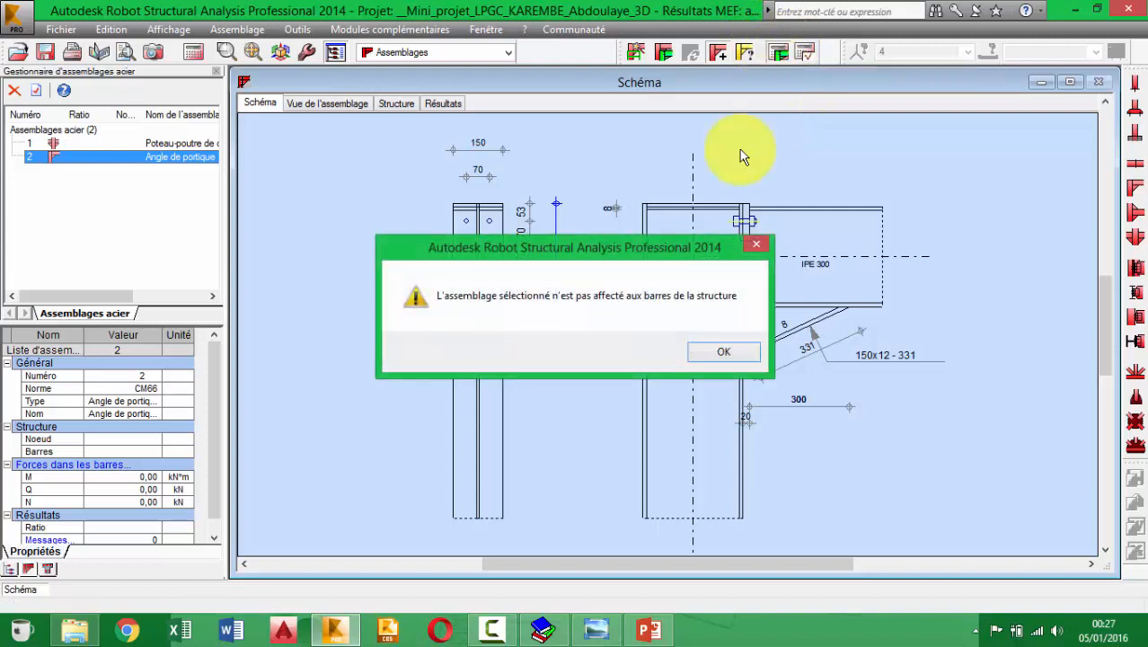
pyautogui.click(742, 352)
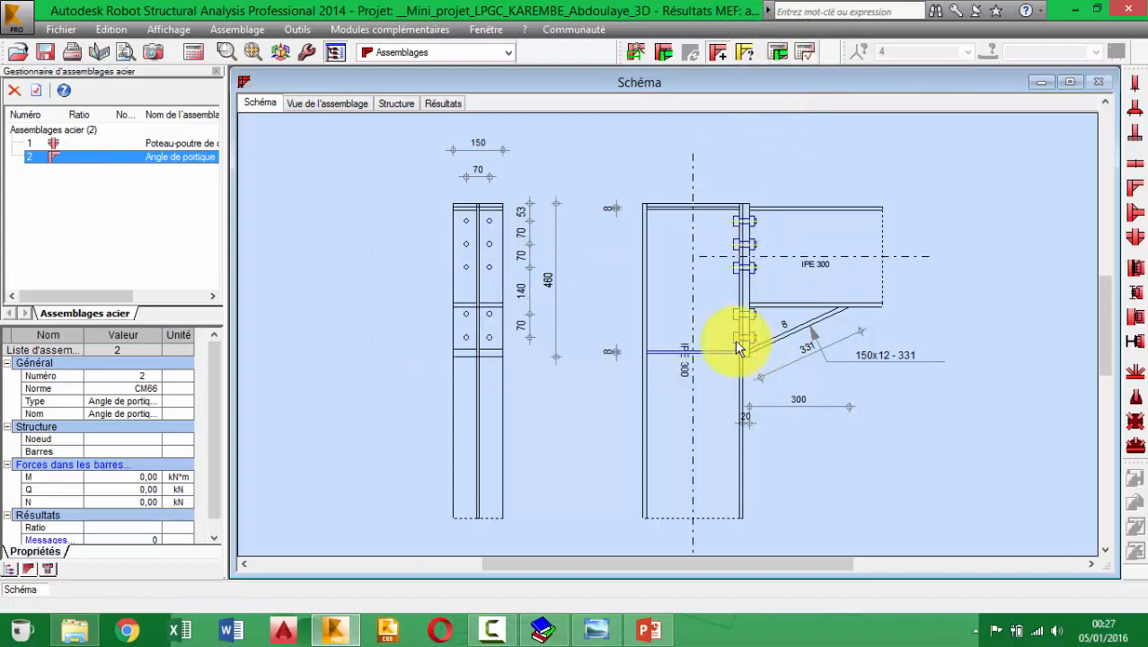
# Step: Examine the frame knee connection in its 3D view from both sides, including the end plate, bolts, stiffeners and haunch
pyautogui.click(325, 104)
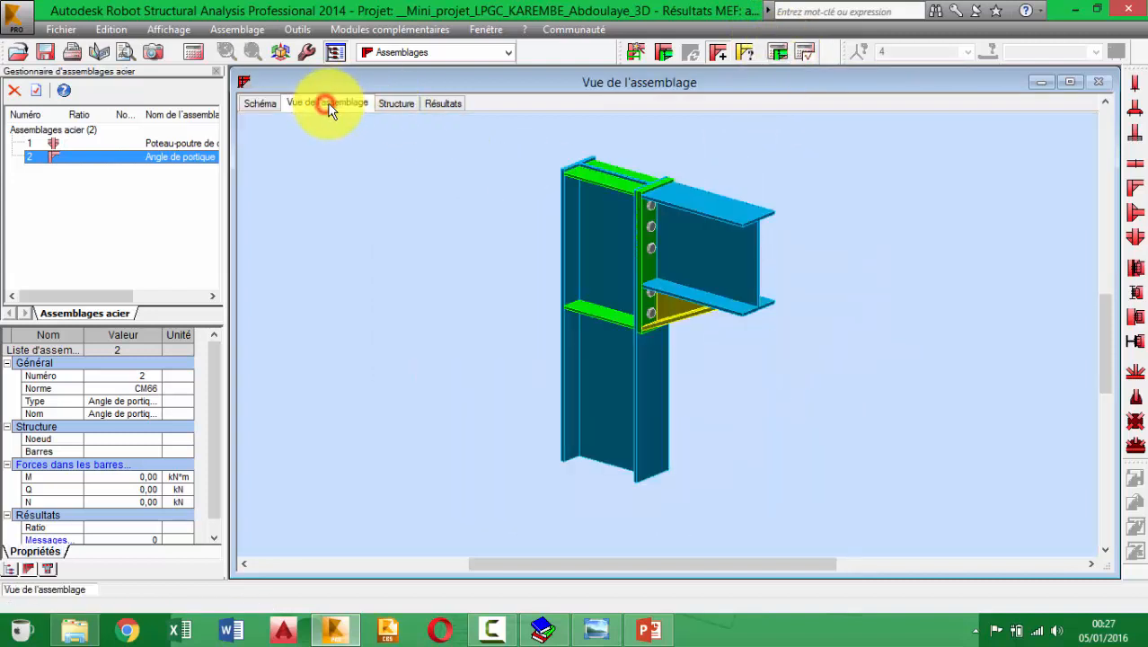
pyautogui.scroll(3, 642, 285)
pyautogui.scroll(-4, 637, 306)
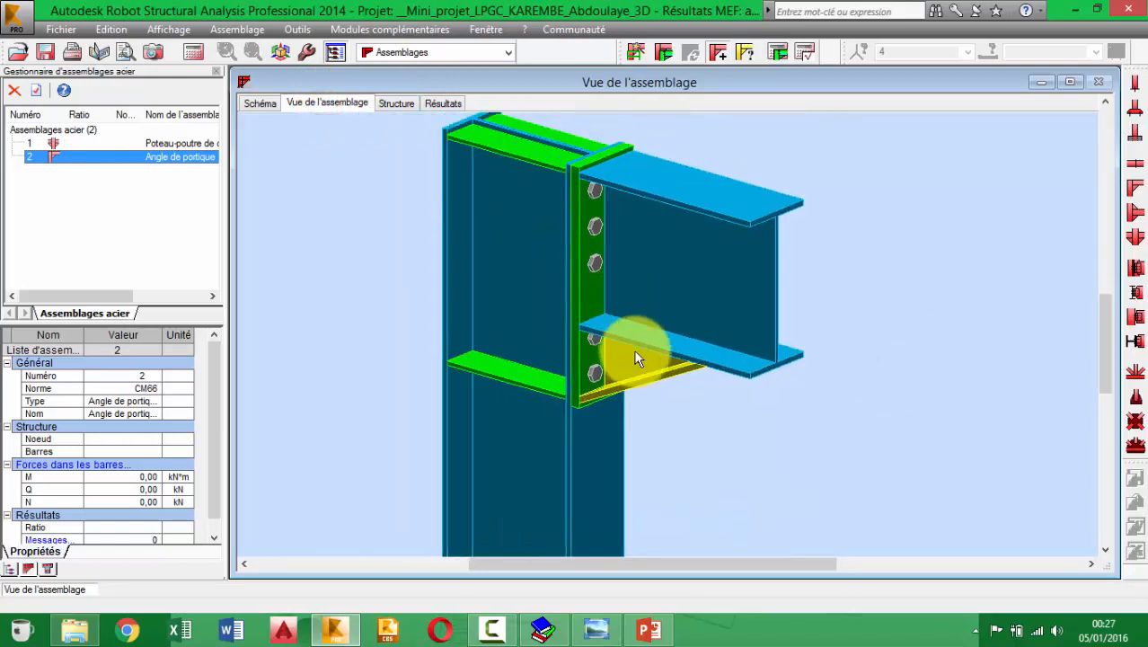
pyautogui.moveTo(631, 461); pyautogui.dragTo(672, 325, button='middle')
pyautogui.scroll(-3, 672, 324)
pyautogui.keyDown('shift'); pyautogui.moveTo(664, 273); pyautogui.dragTo(664, 272, button='middle'); pyautogui.keyUp('shift')
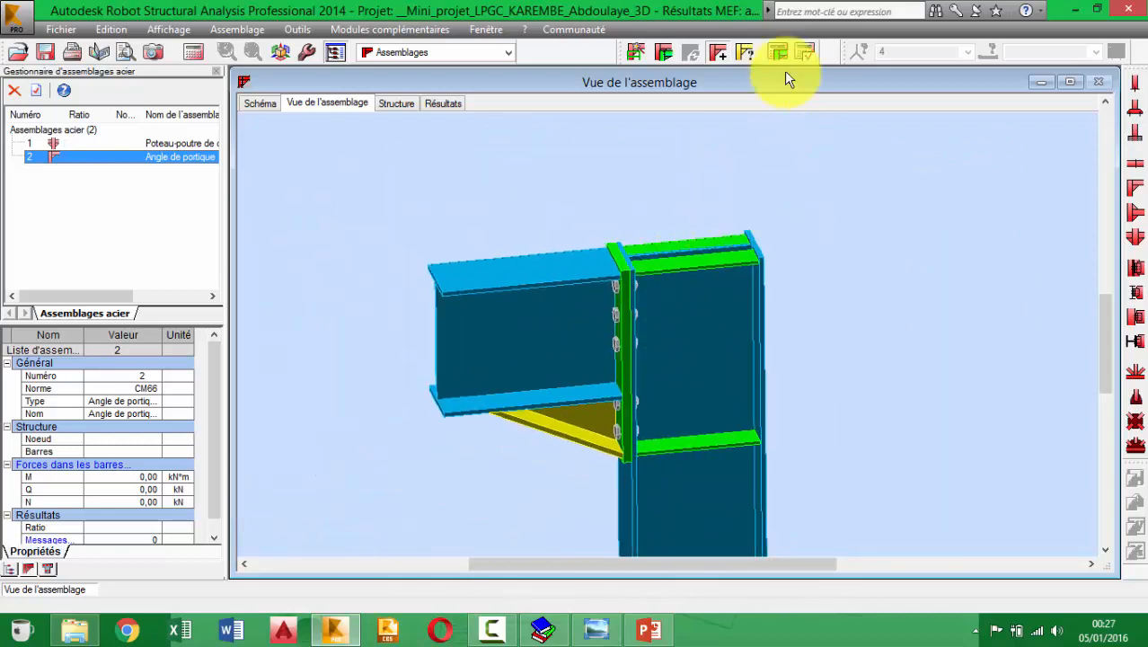
pyautogui.rightClick(764, 168)
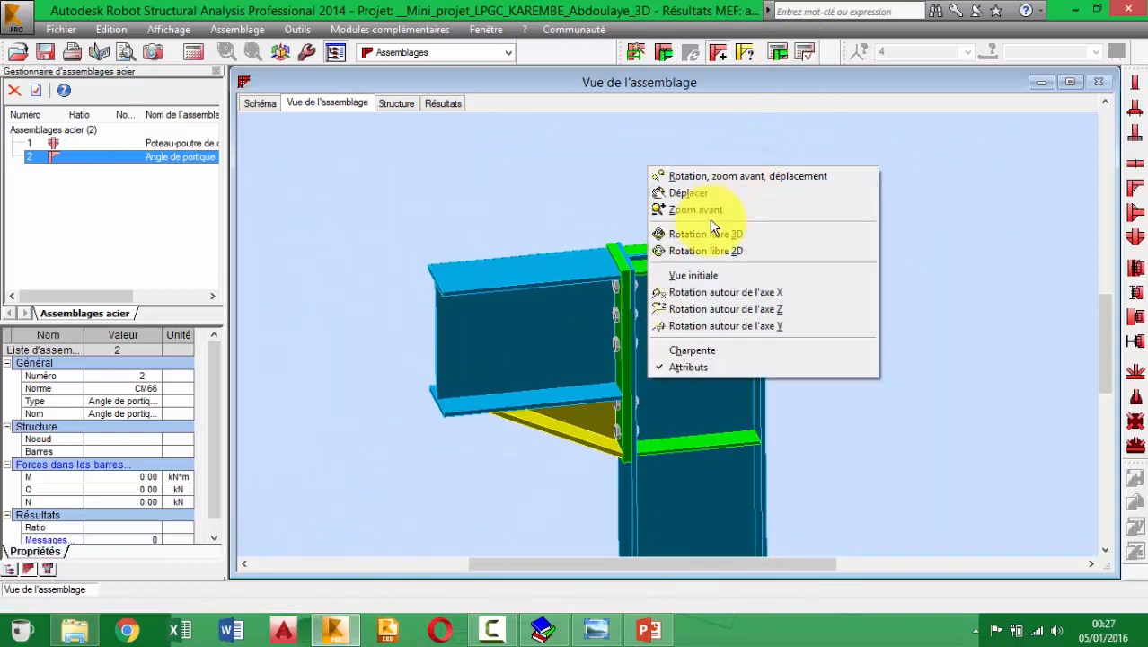
pyautogui.click(773, 100)
pyautogui.click(764, 141)
pyautogui.click(695, 149)
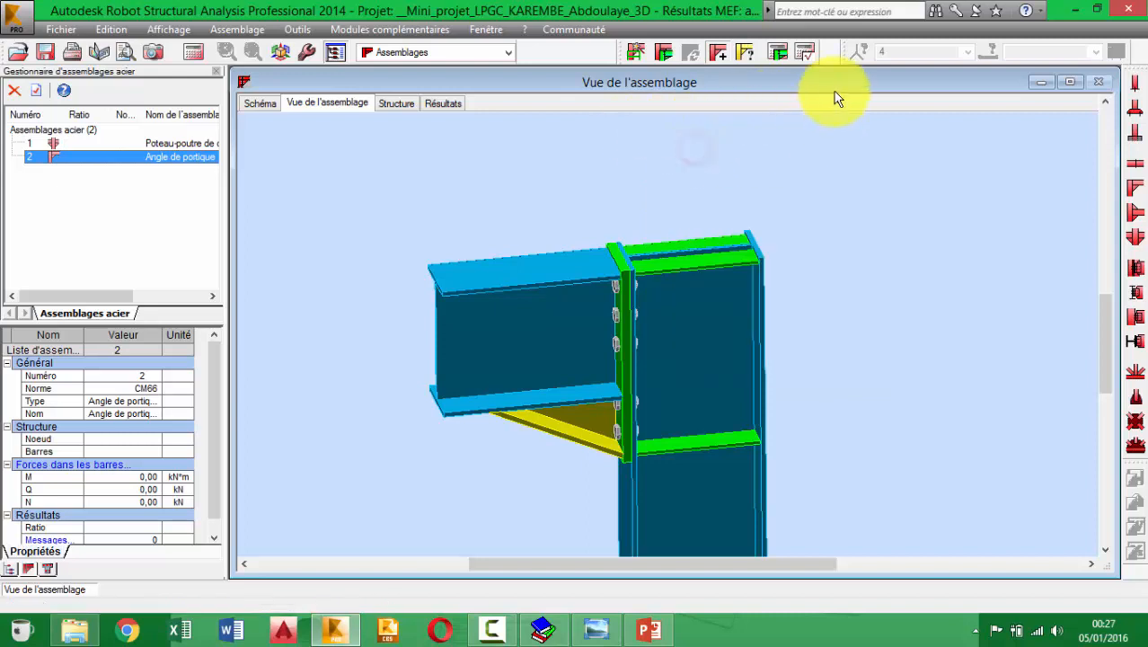
# Step: Run the manual verification of the frame knee connection with M = 50 kN·m and zero shear and axial forces
pyautogui.click(809, 56)
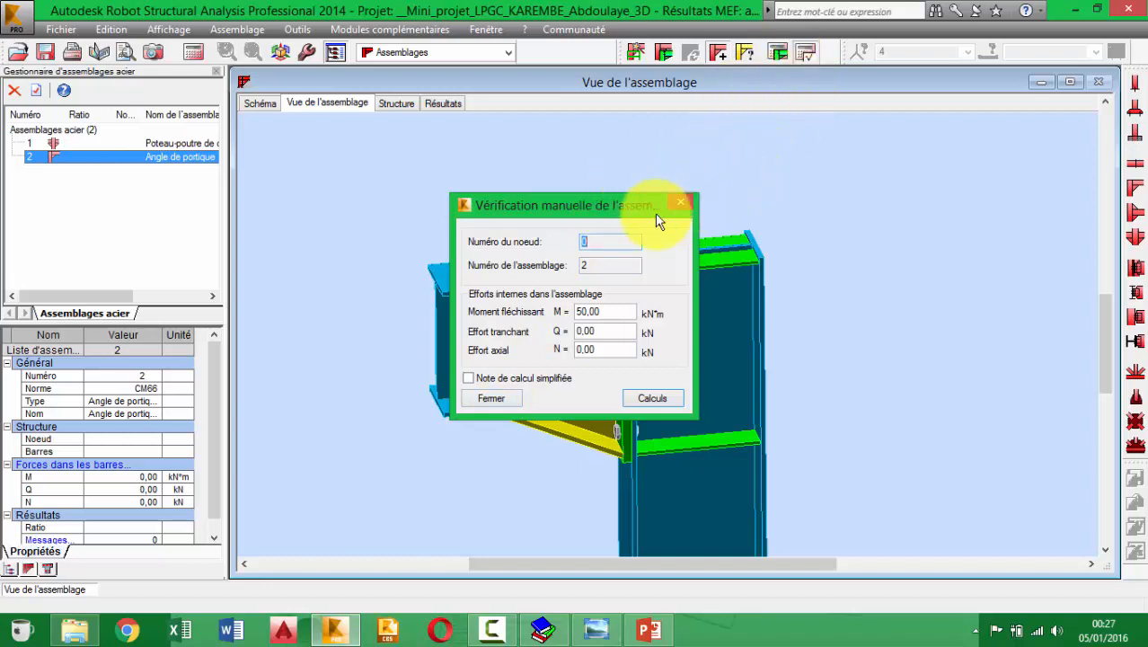
pyautogui.click(679, 205)
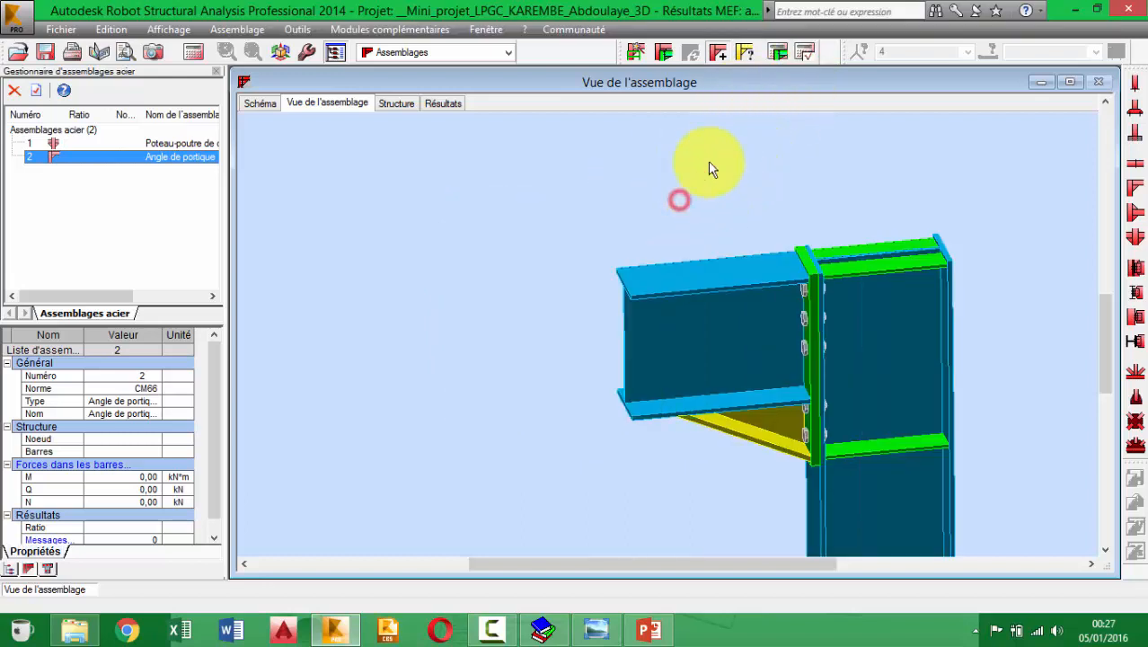
pyautogui.click(806, 55)
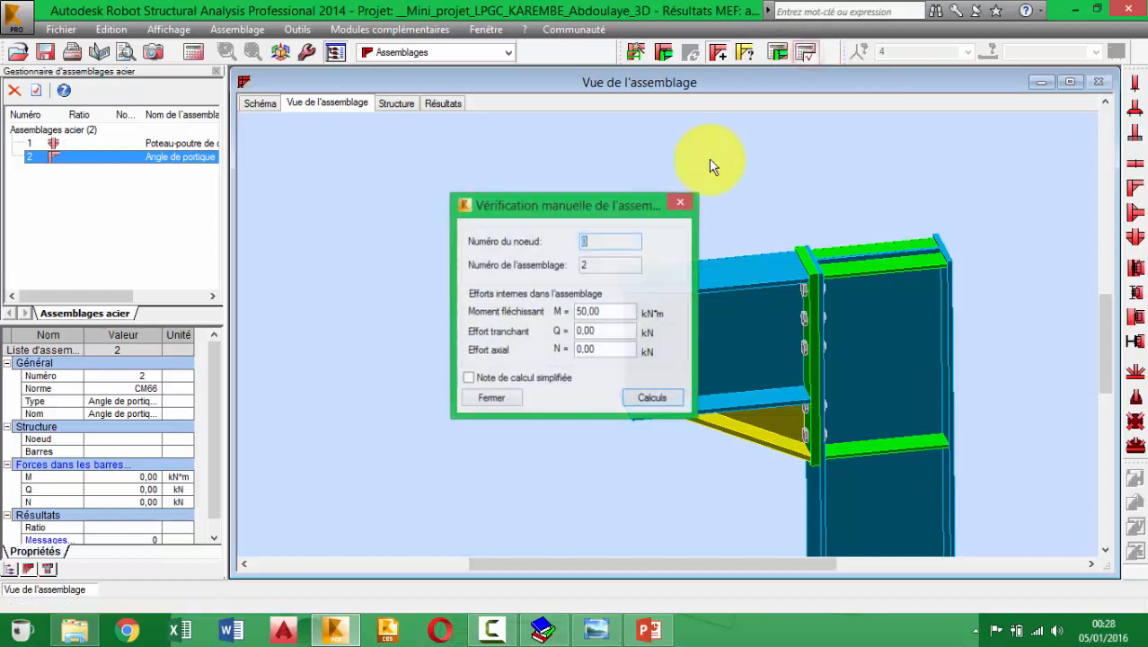
pyautogui.click(641, 399)
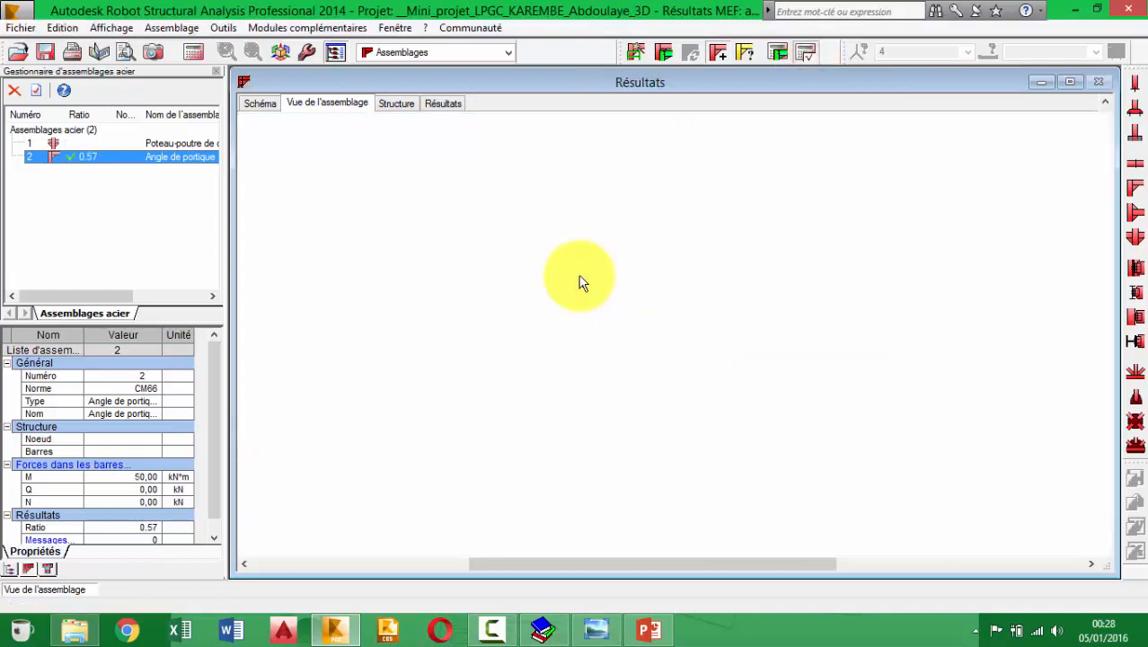
# Step: Review the calculation note's overall ratio, section, bolt and end plate data, and the forces per bolt
pyautogui.scroll(-3, 582, 283)
pyautogui.scroll(3, 593, 279)
pyautogui.click(1067, 187)
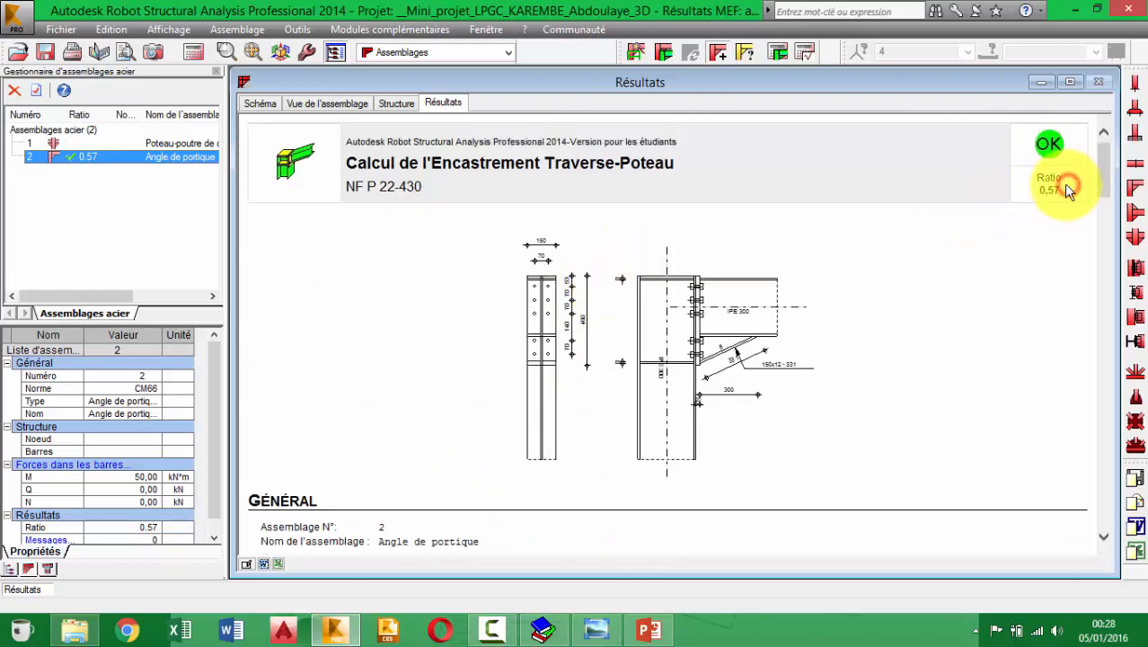
pyautogui.moveTo(1045, 196); pyautogui.dragTo(1066, 199)
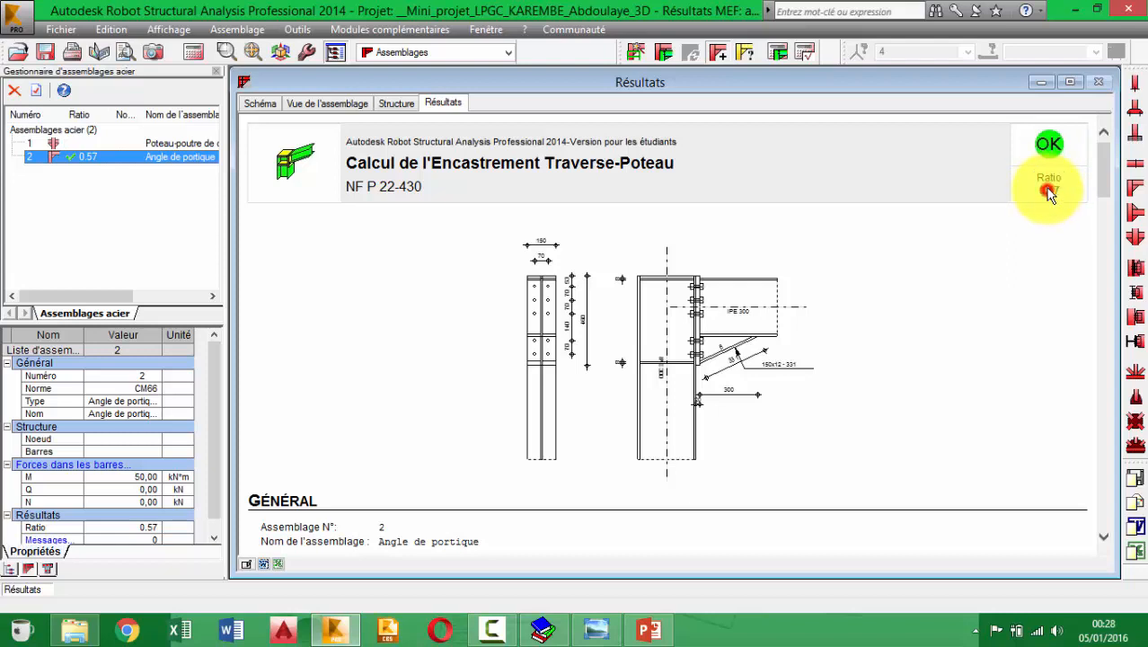
pyautogui.click(1049, 197)
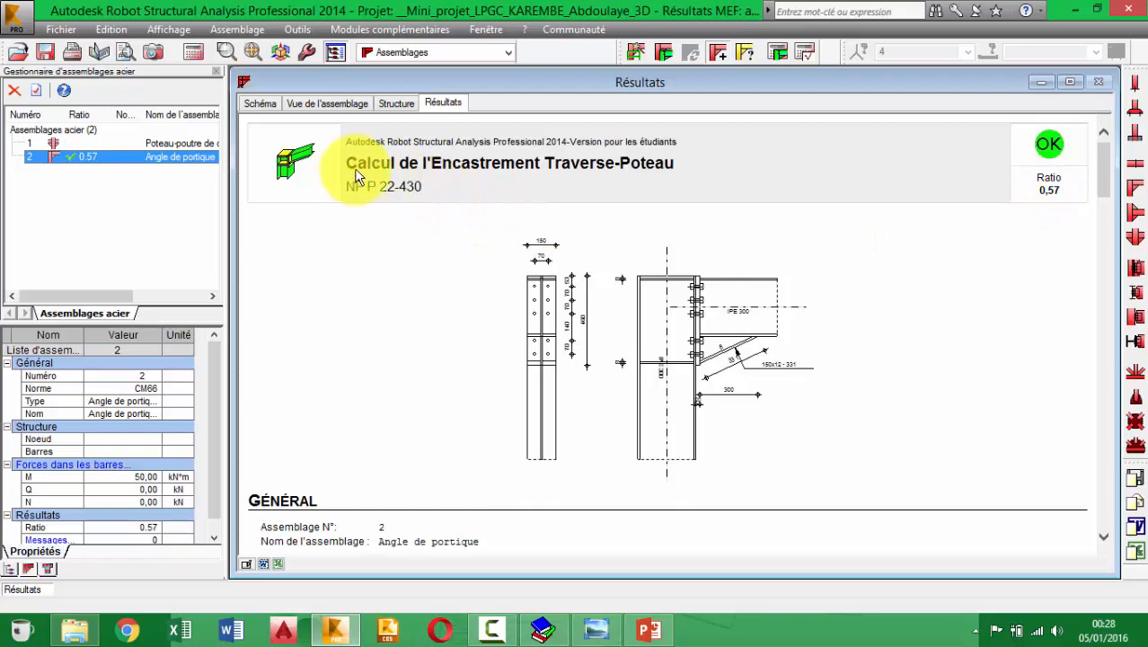
pyautogui.scroll(-6, 512, 261)
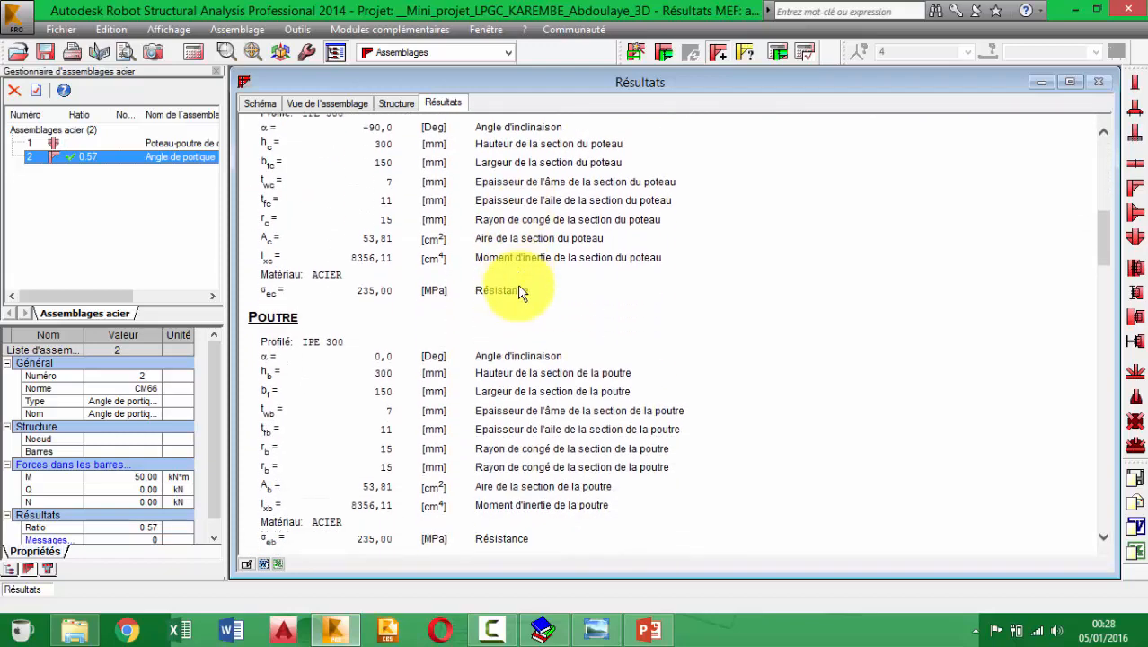
pyautogui.scroll(-10, 518, 342)
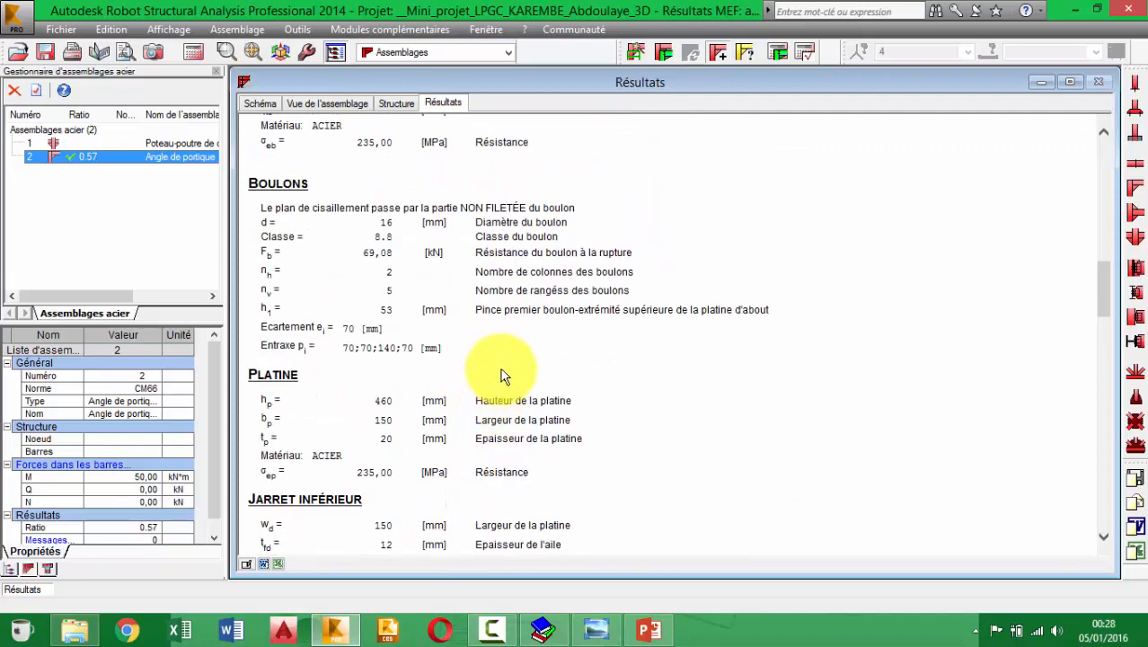
pyautogui.scroll(-12, 517, 346)
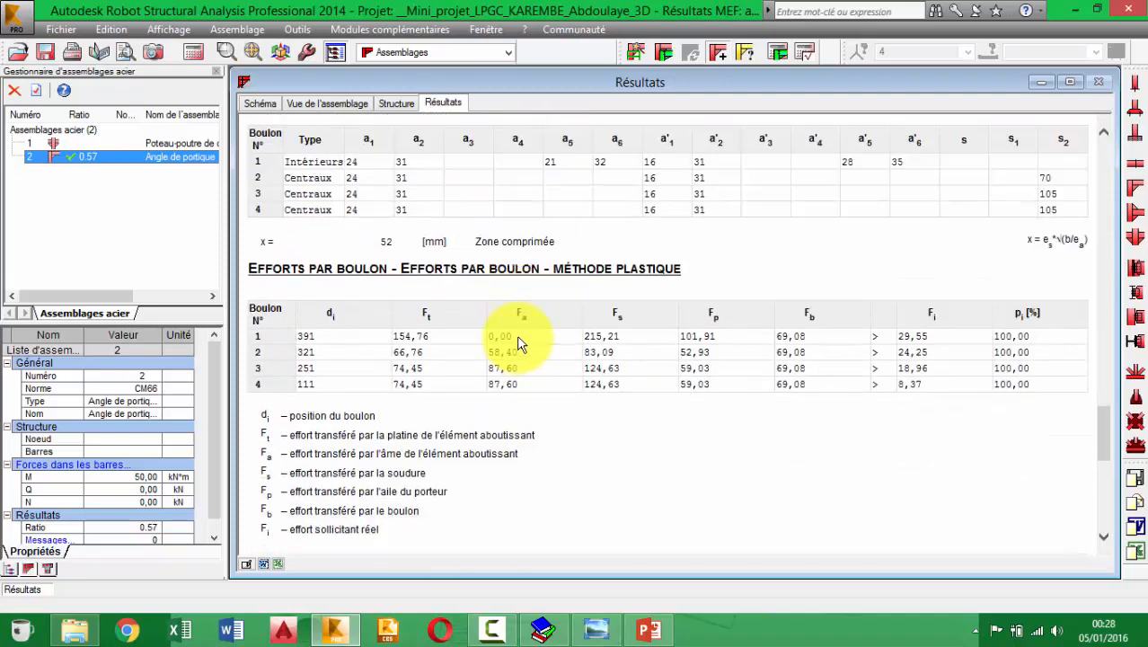
pyautogui.scroll(-1, 521, 331)
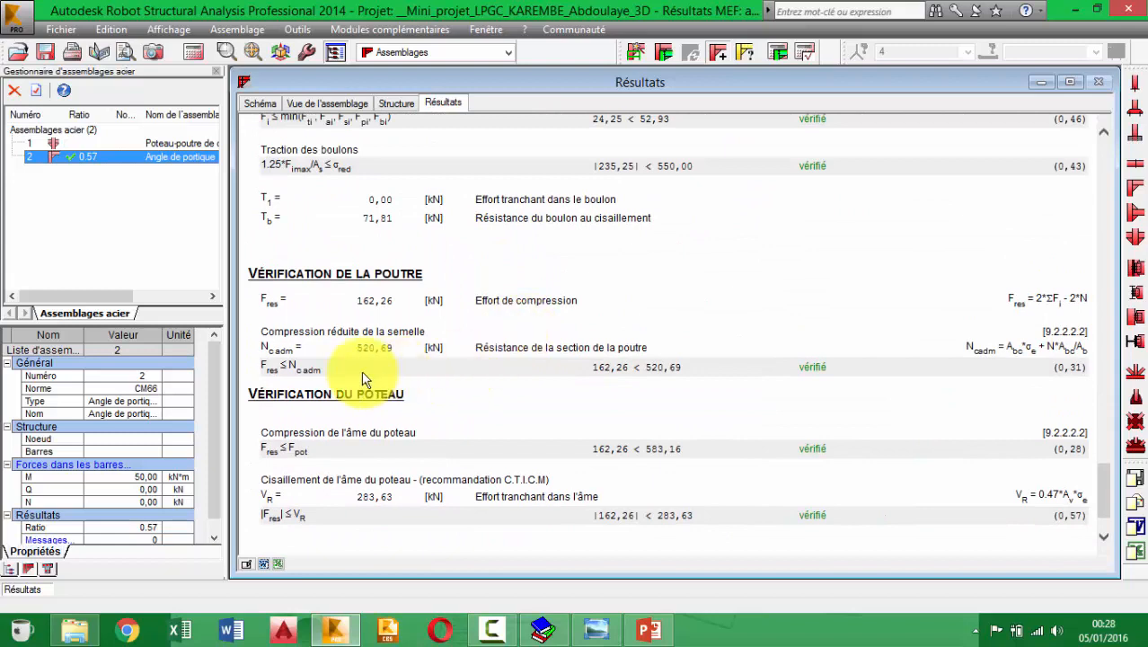
# Step: Read the beam and column verifications in the calculation note, including the compliance conclusion and final ratio
pyautogui.doubleClick(835, 366)
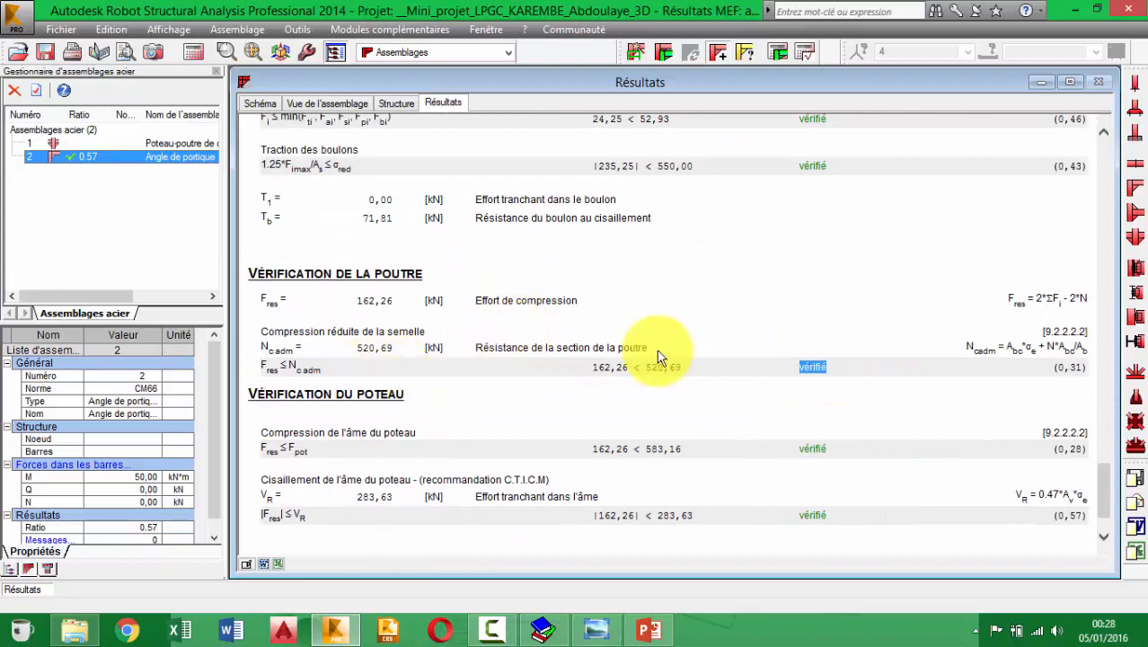
pyautogui.moveTo(351, 370); pyautogui.dragTo(247, 360)
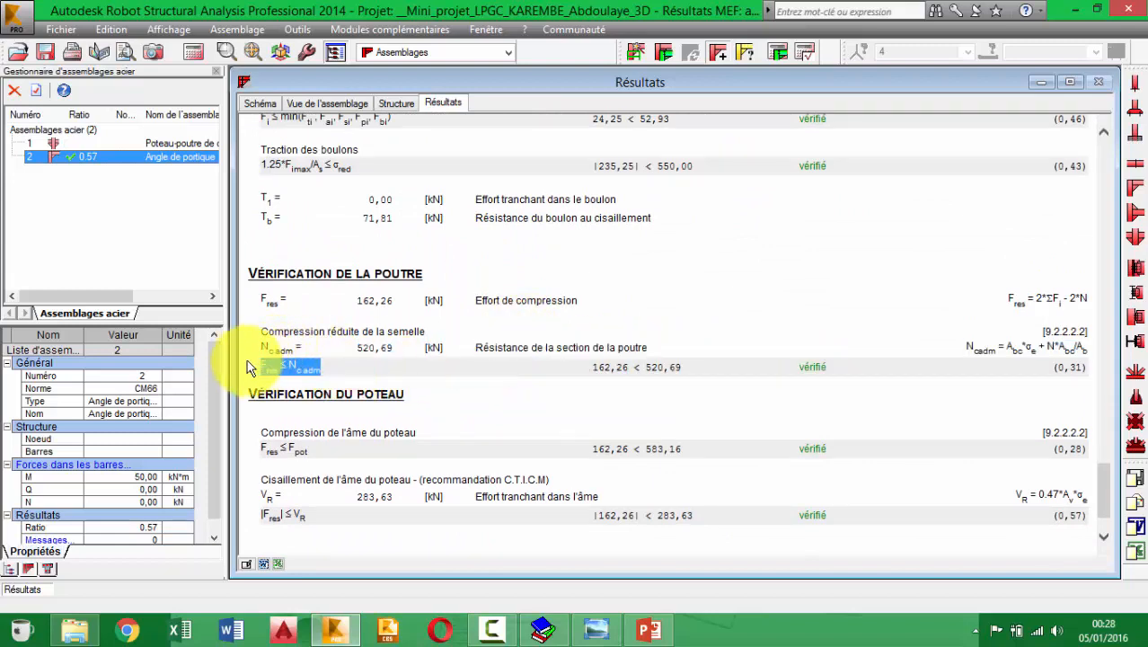
pyautogui.click(548, 408)
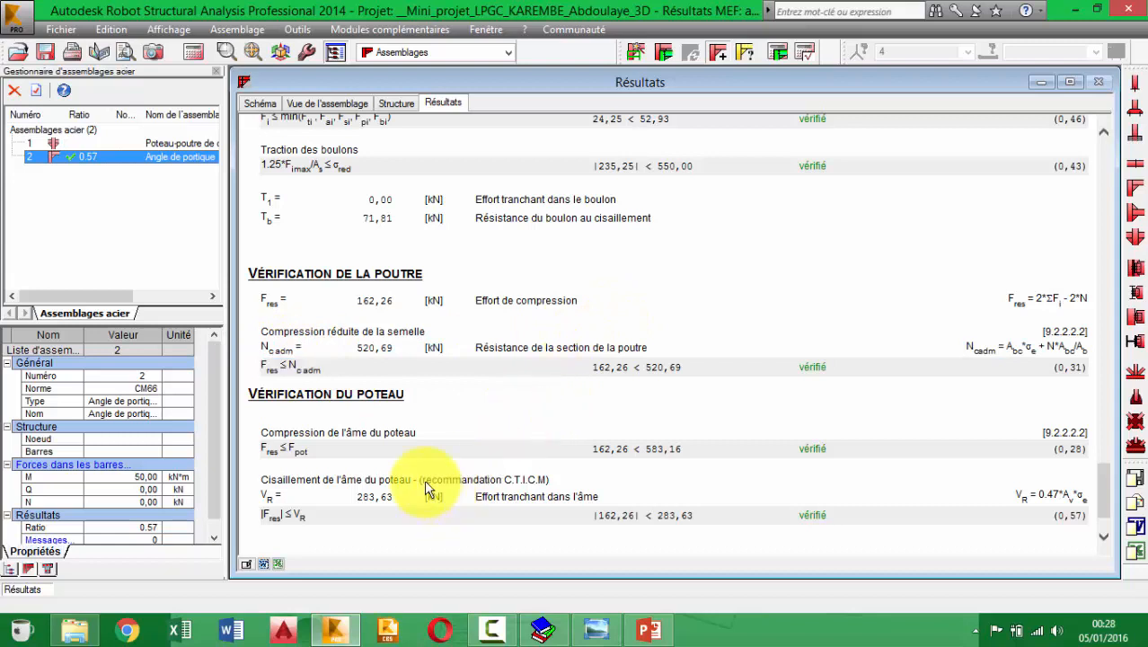
pyautogui.scroll(-1, 435, 492)
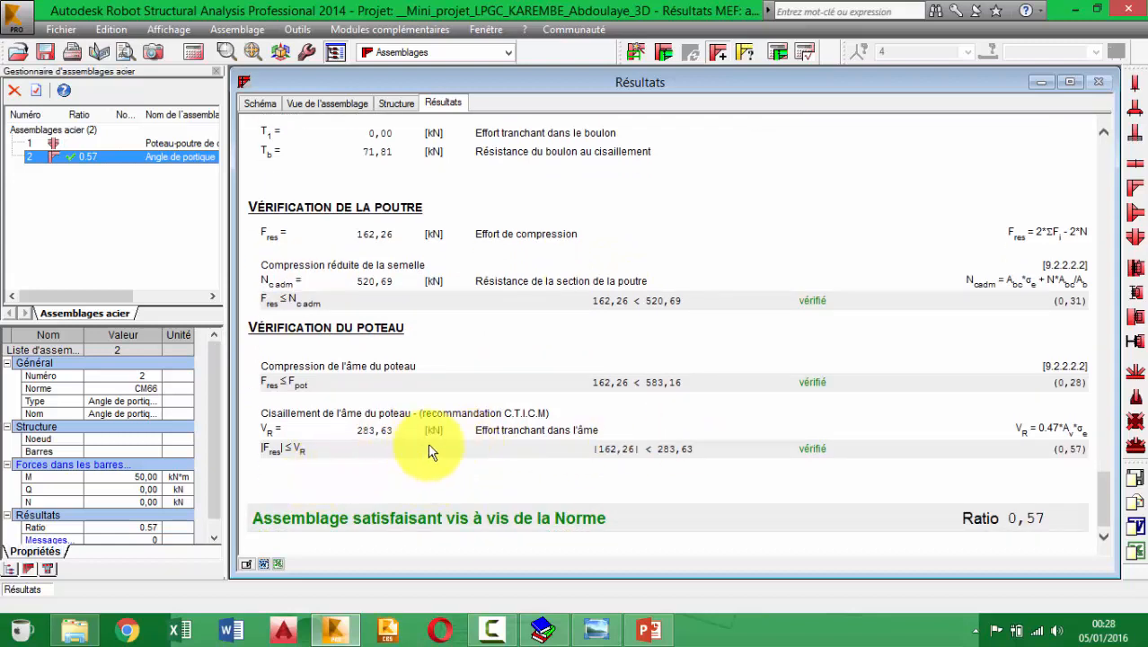
pyautogui.moveTo(333, 520); pyautogui.dragTo(471, 521)
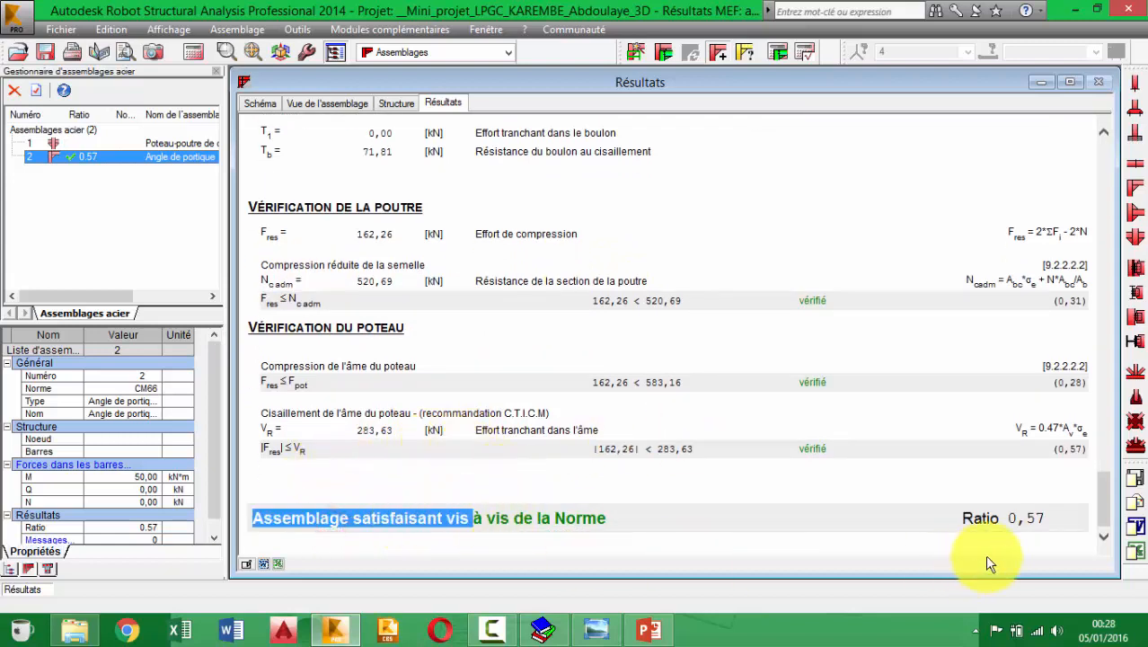
pyautogui.moveTo(1057, 529); pyautogui.dragTo(932, 522)
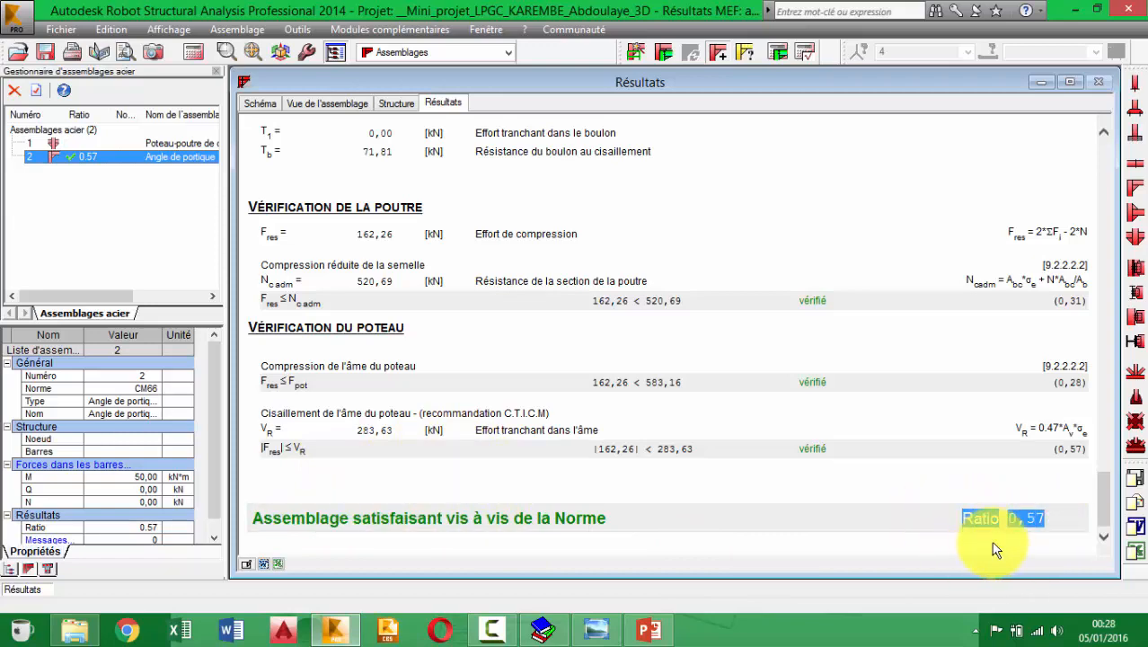
pyautogui.moveTo(621, 407); pyautogui.dragTo(623, 396)
pyautogui.scroll(10, 593, 359)
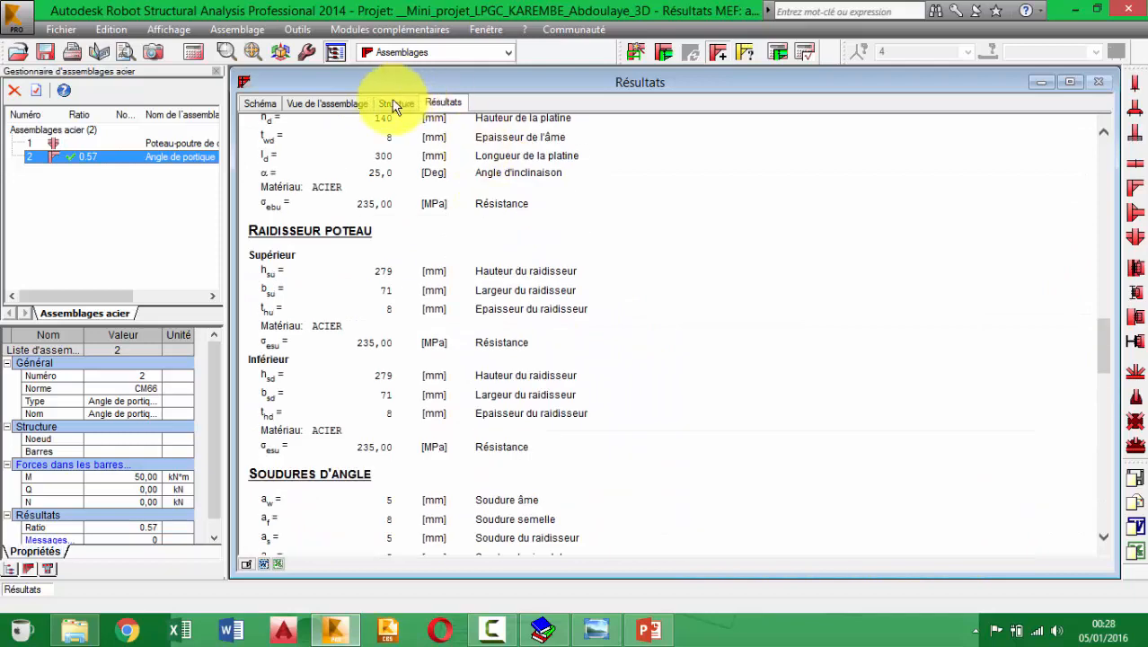
# Step: Look over the connection's 3D view and schematic drawing, and return to the structure model to check the node selection
pyautogui.click(388, 102)
pyautogui.click(331, 110)
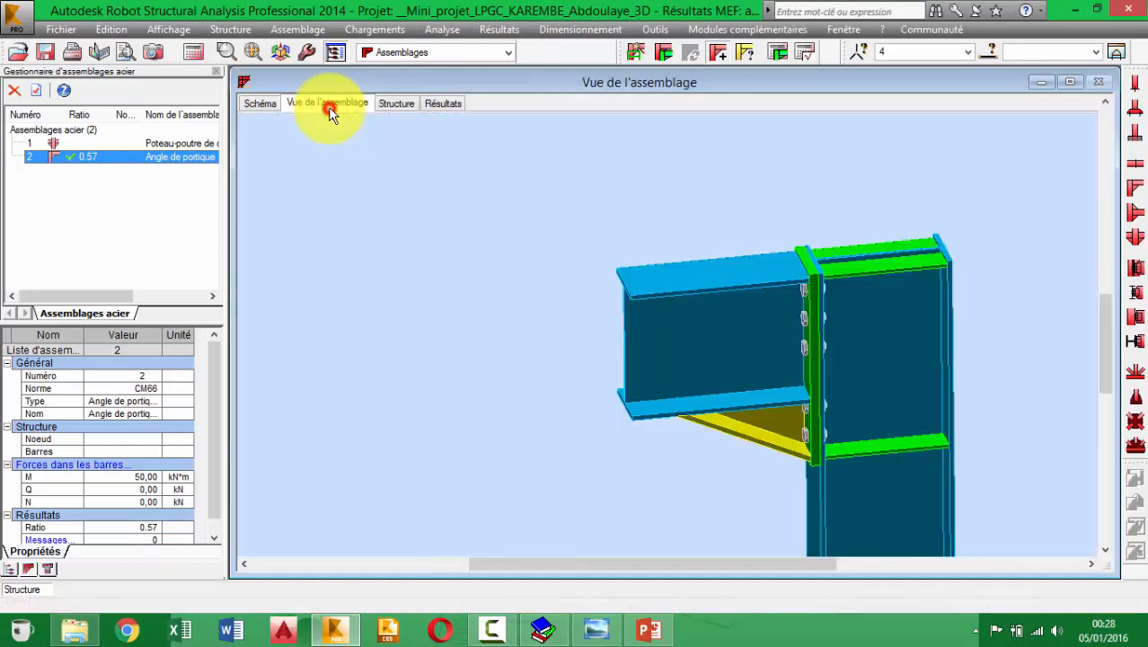
pyautogui.click(262, 102)
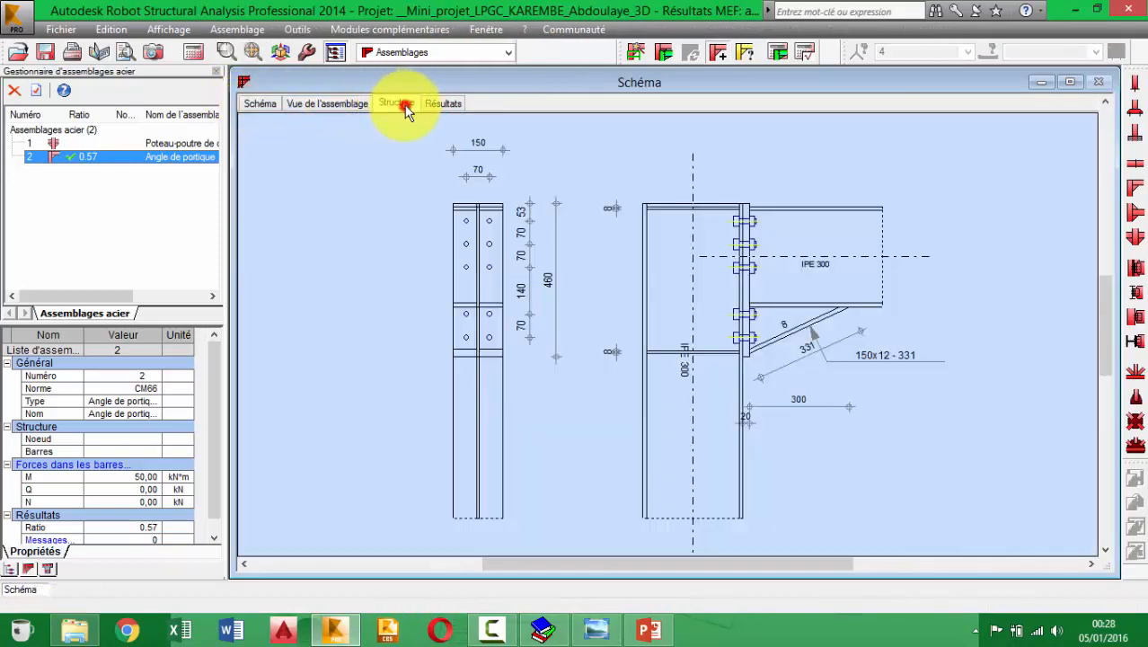
pyautogui.click(404, 105)
pyautogui.click(968, 51)
pyautogui.click(957, 53)
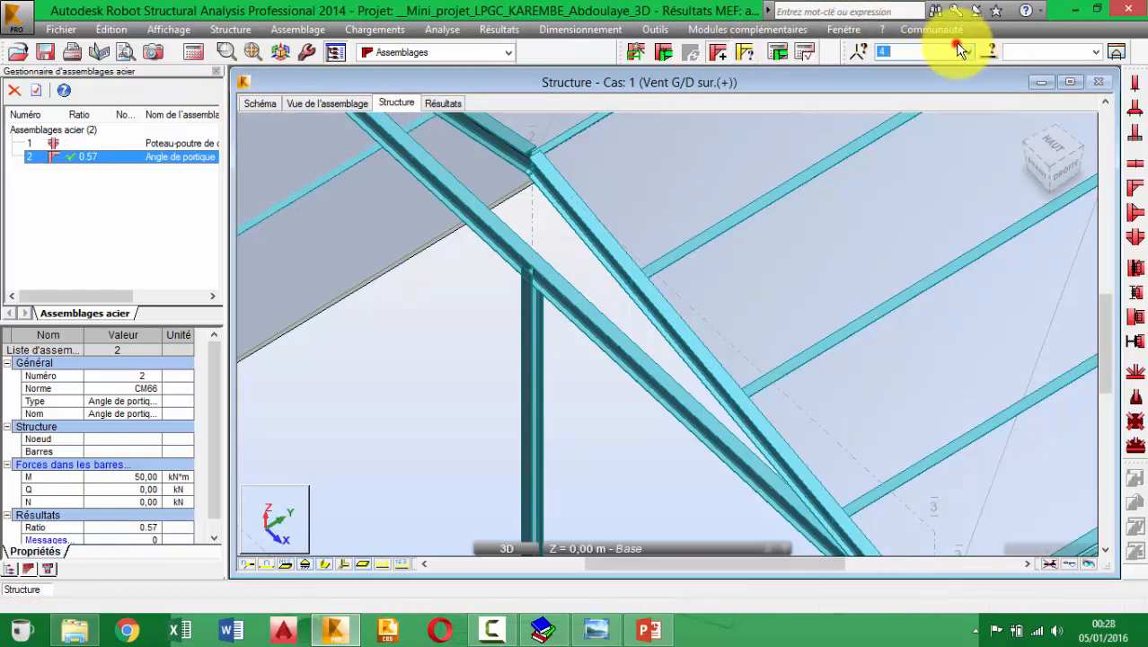
# Step: Reopen the knee connection's calculation note and review the column stiffener data and the summary drawing at its start
pyautogui.click(446, 104)
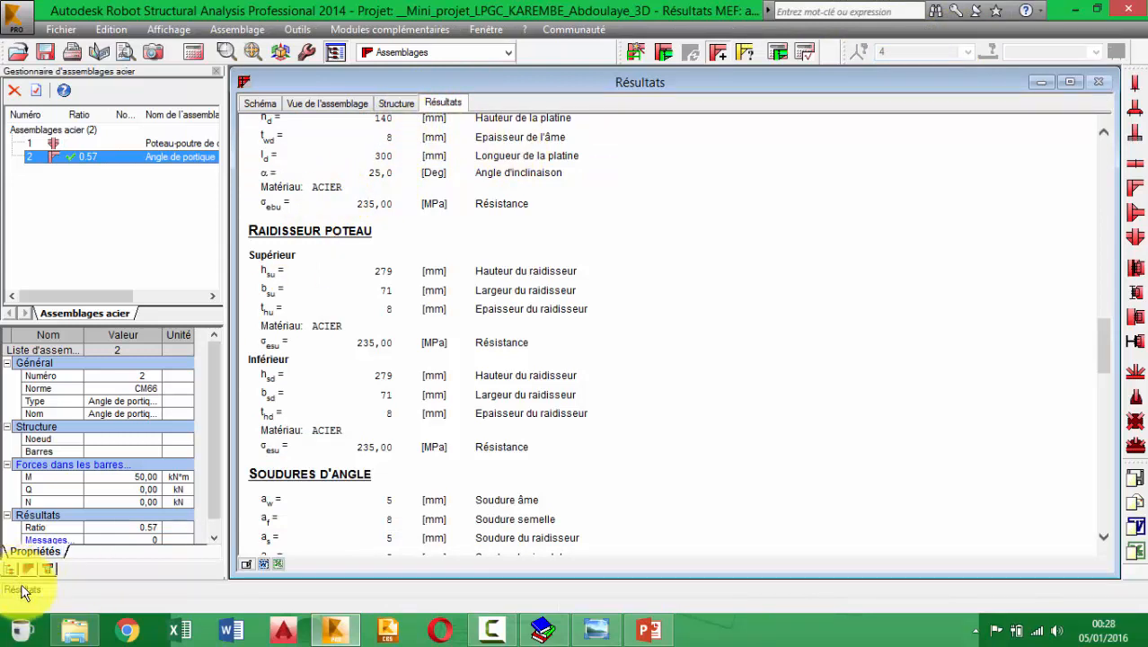
pyautogui.click(508, 52)
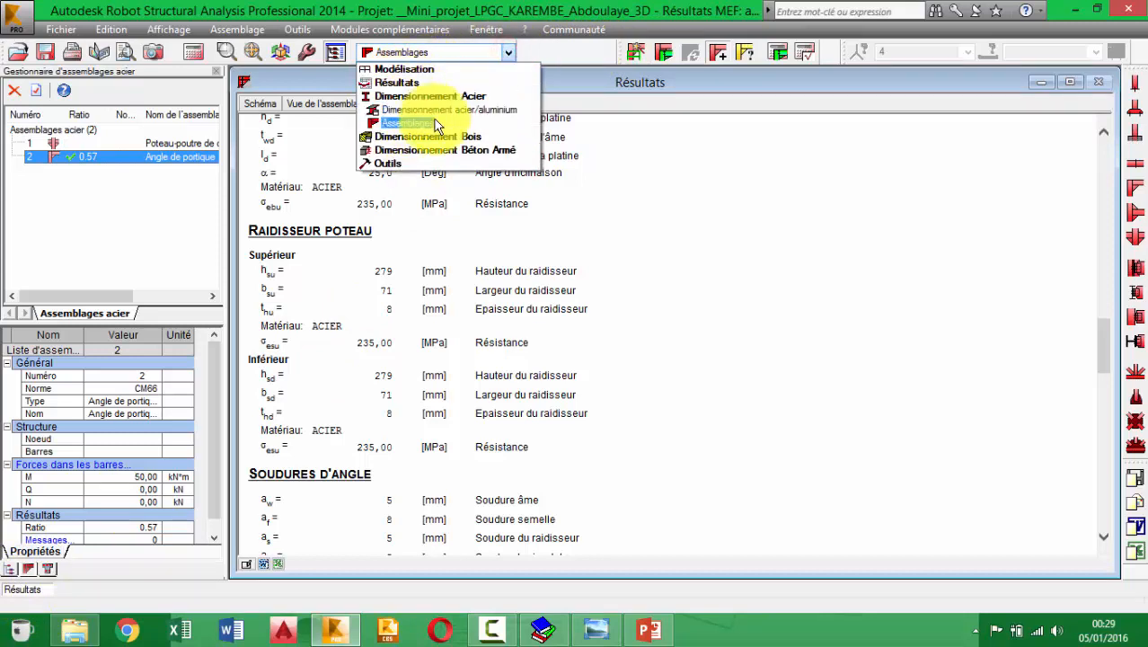
pyautogui.click(512, 54)
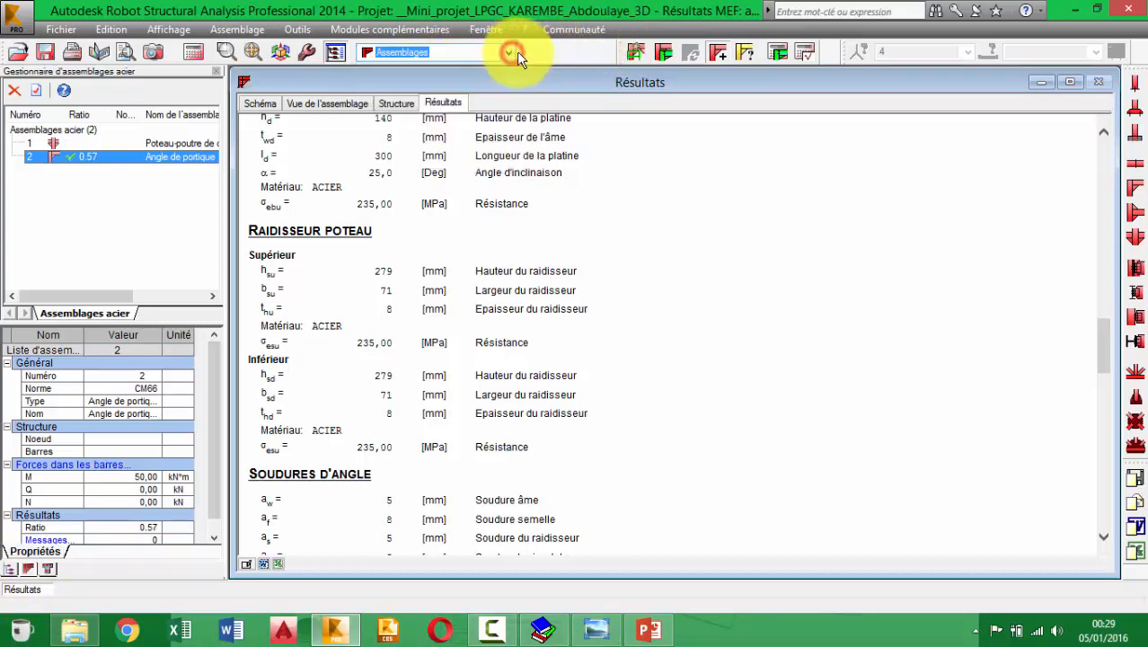
pyautogui.click(548, 379)
pyautogui.moveTo(662, 471); pyautogui.dragTo(410, 235)
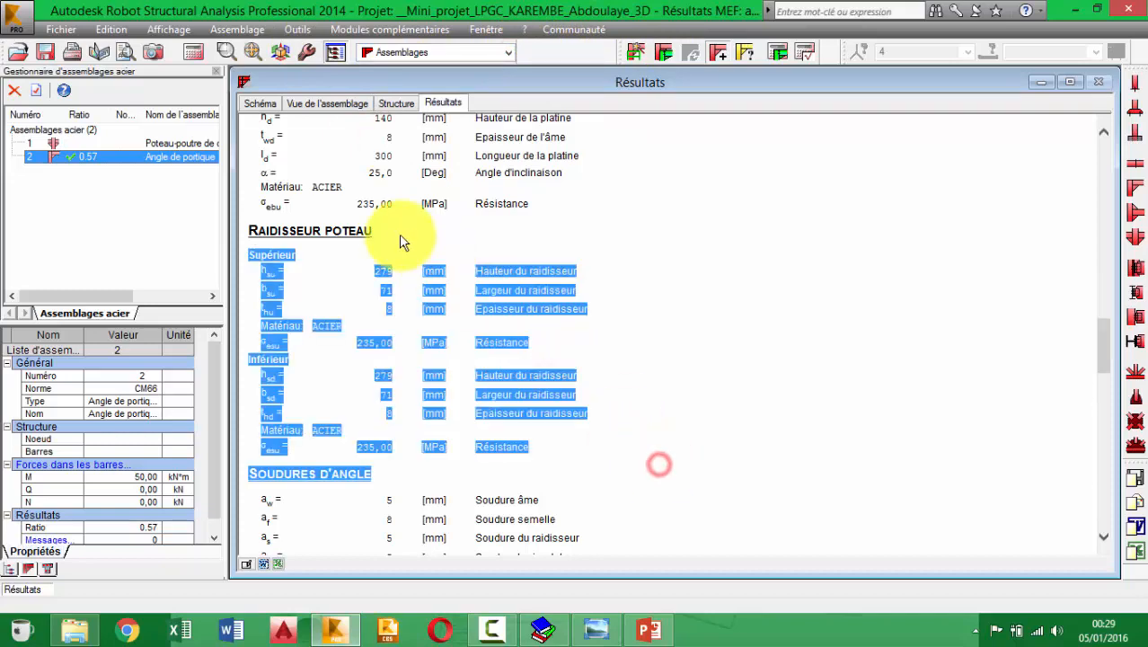
pyautogui.click(597, 342)
pyautogui.scroll(15, 598, 332)
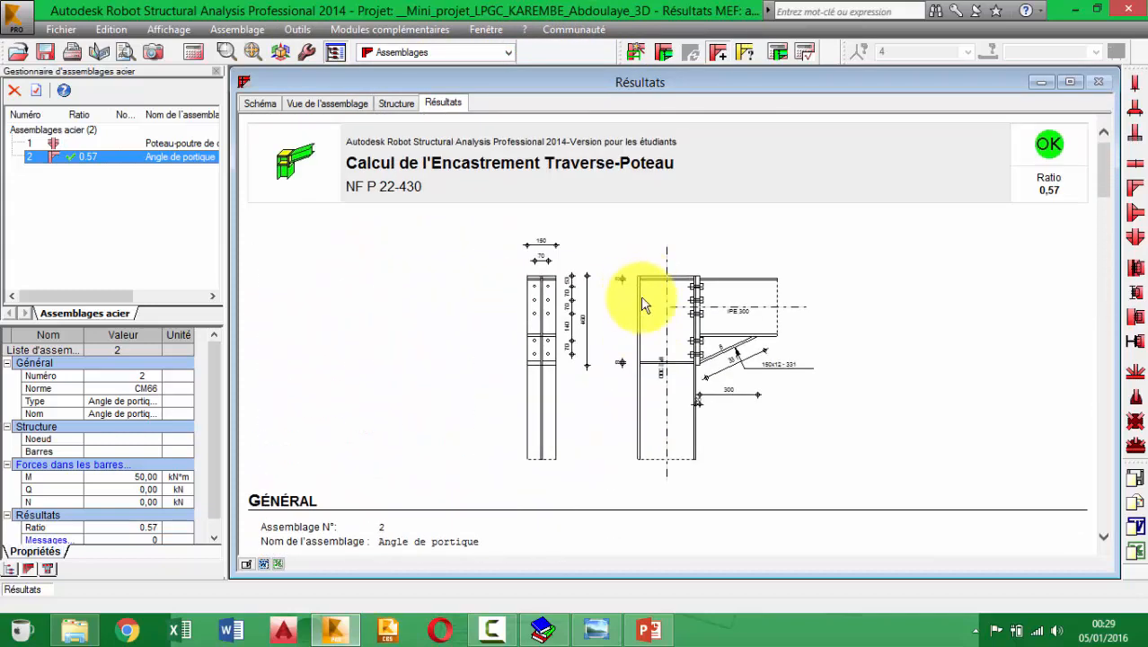
pyautogui.scroll(-5, 769, 385)
pyautogui.scroll(5, 679, 372)
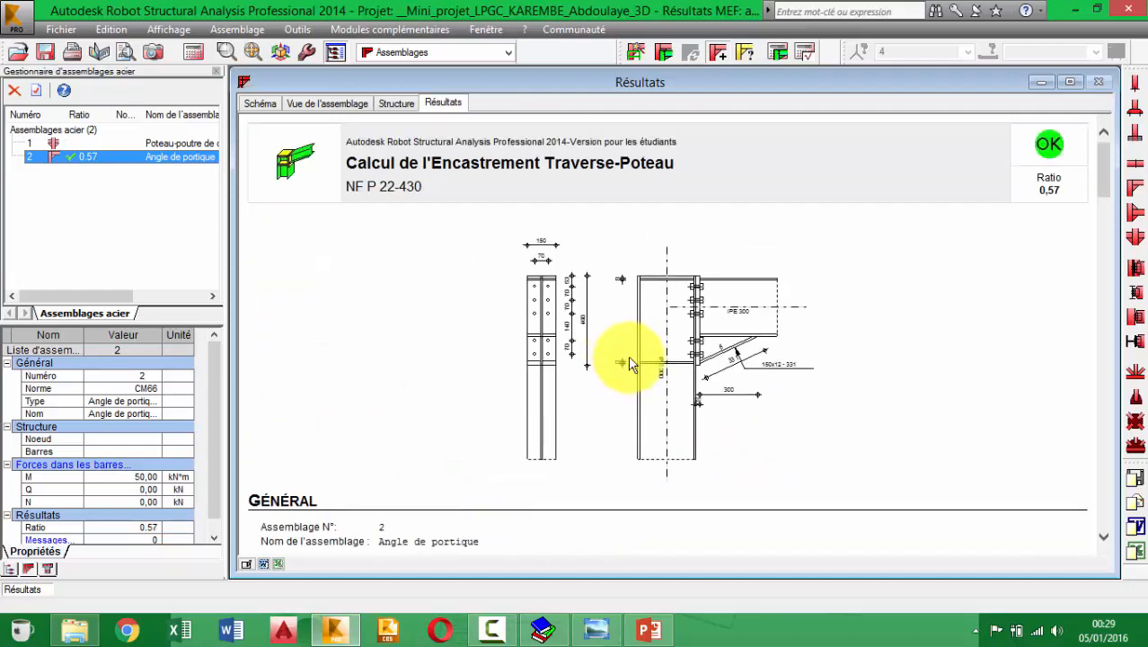
# Step: Check the column and beam geometry data in the knee connection's calculation note and save the project
pyautogui.scroll(-5, 683, 341)
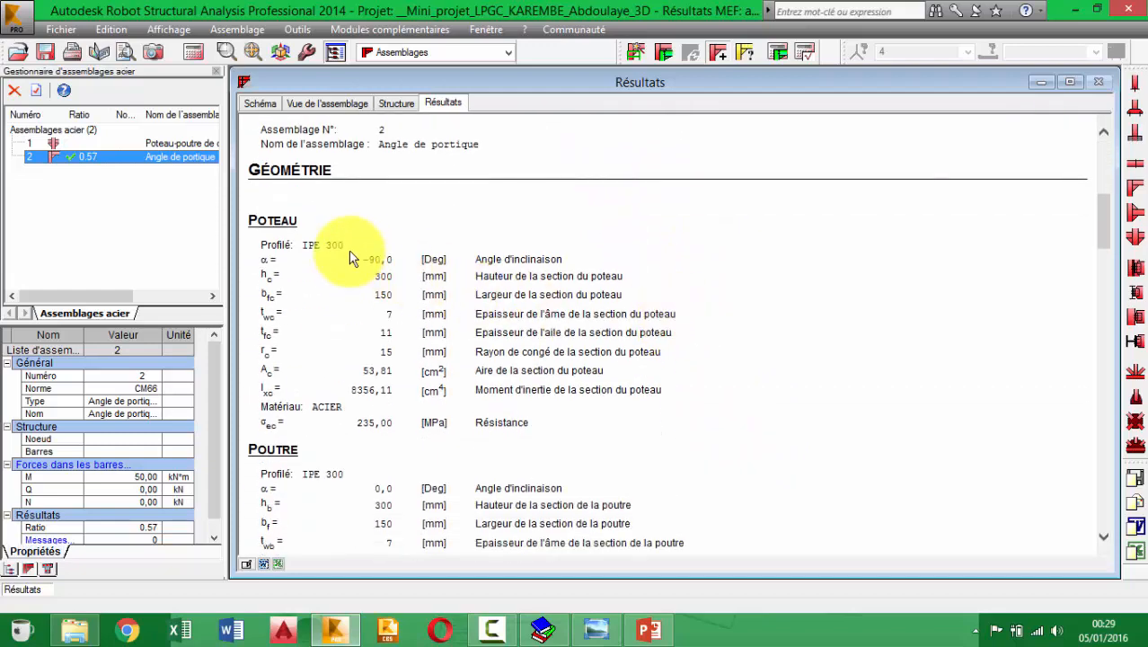
pyautogui.moveTo(415, 240); pyautogui.dragTo(452, 301)
pyautogui.click(897, 315)
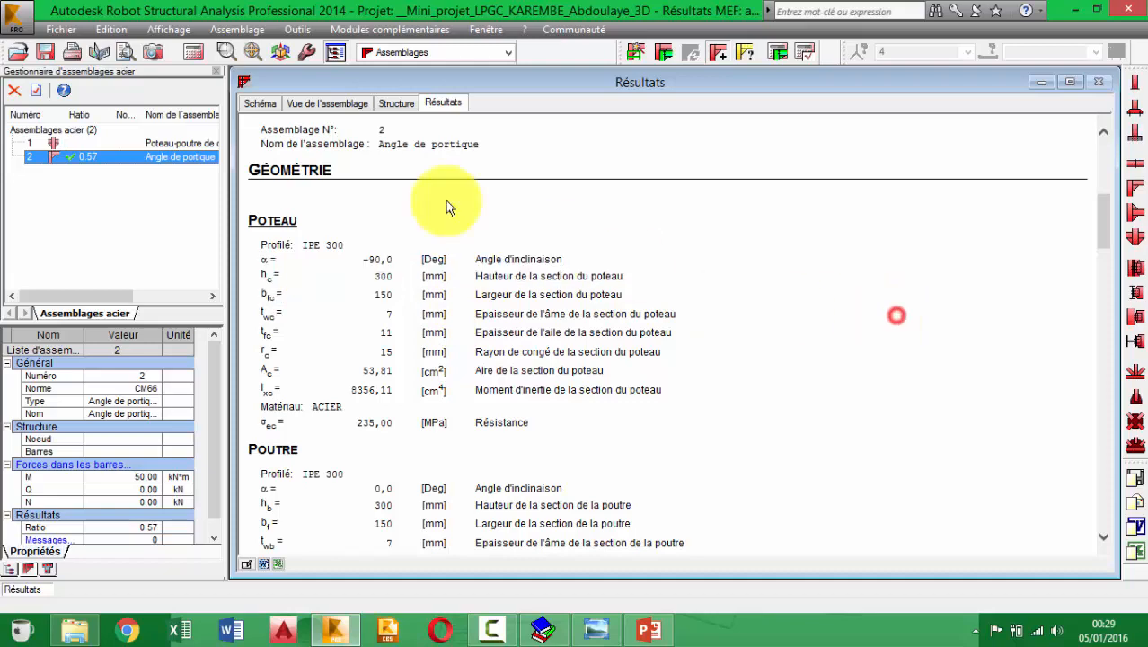
pyautogui.click(48, 54)
pyautogui.click(651, 367)
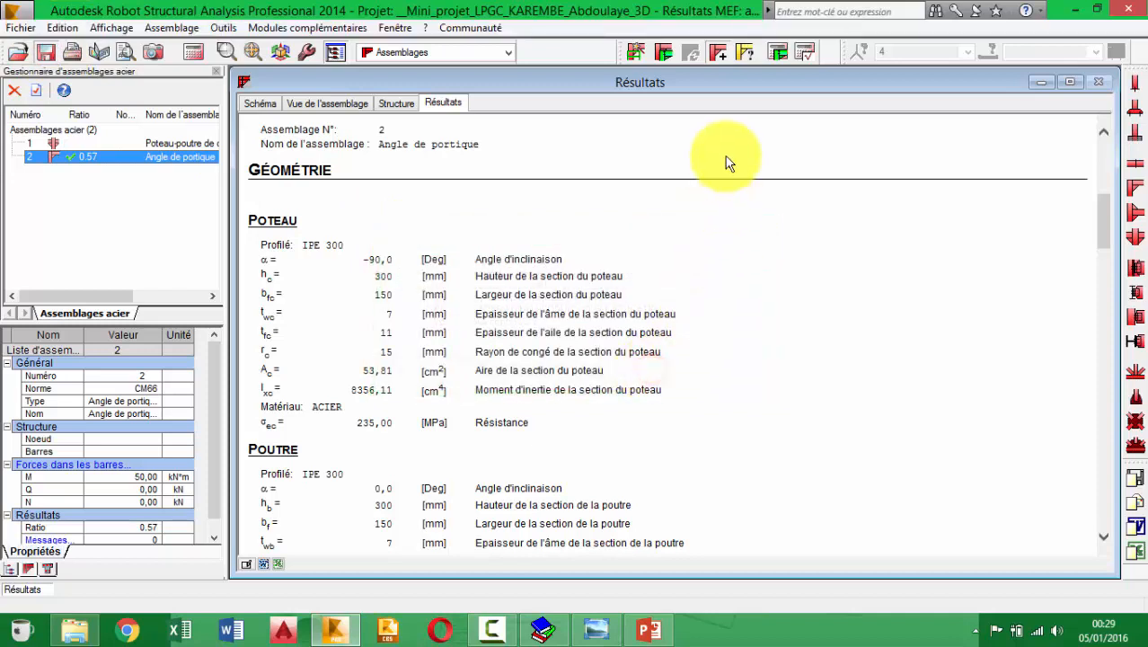
# Step: Return to the Démarrage modelling layout and display the whole 3D structure from the front at an angle
pyautogui.click(507, 54)
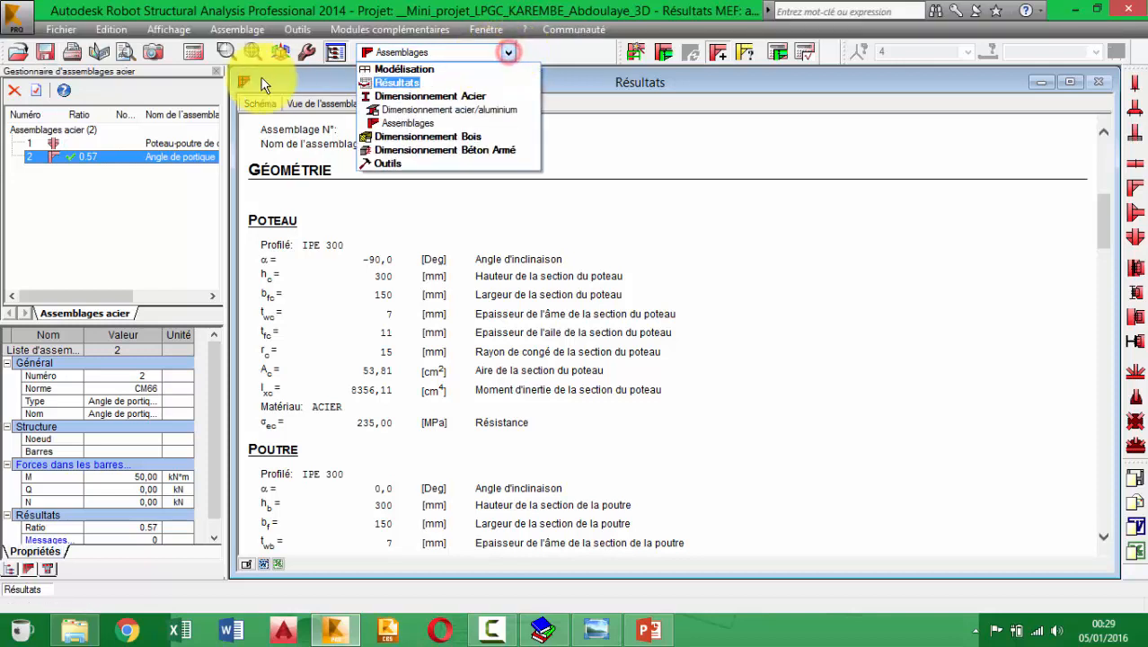
pyautogui.click(409, 71)
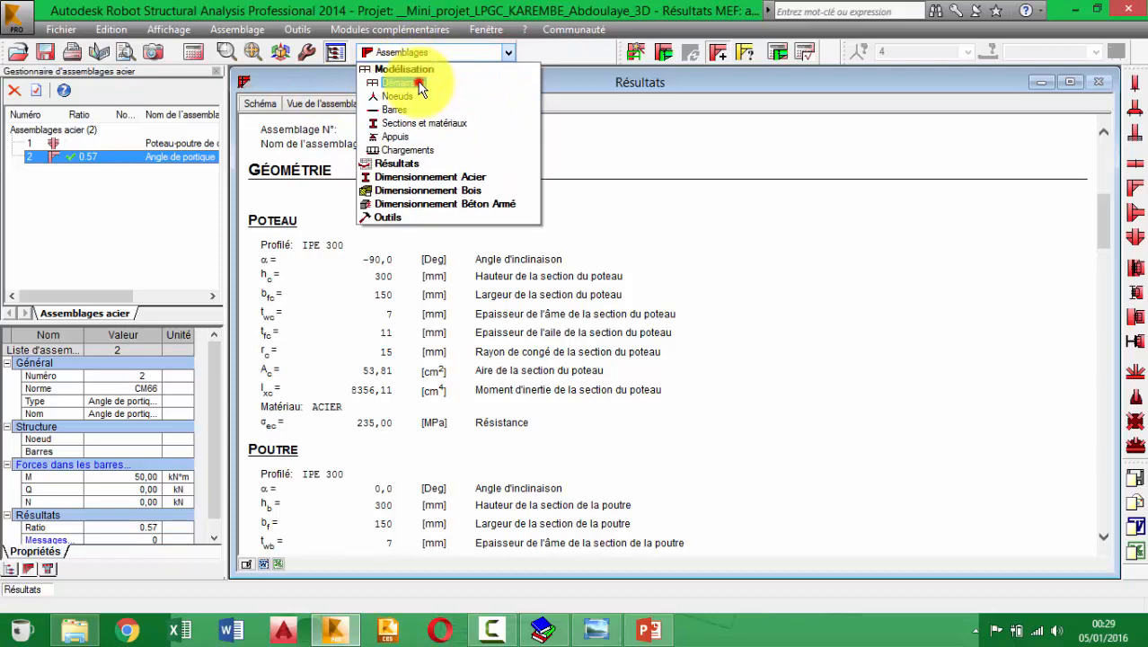
pyautogui.click(419, 84)
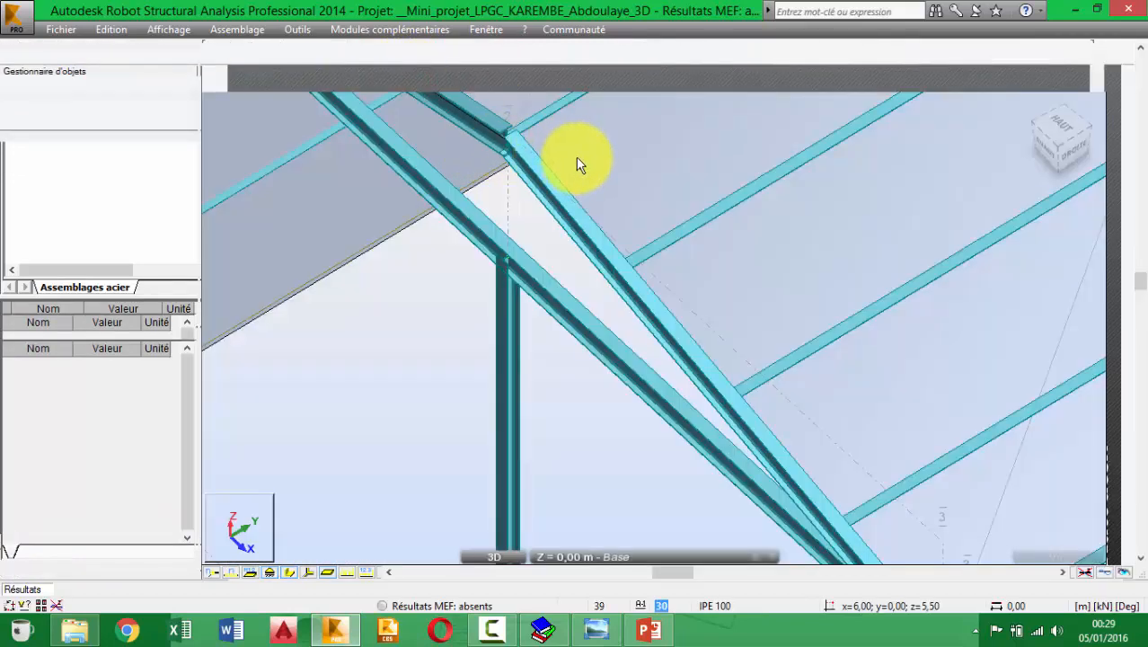
pyautogui.scroll(-7, 608, 162)
pyautogui.moveTo(591, 167); pyautogui.dragTo(845, 260, button='middle')
pyautogui.click(848, 249)
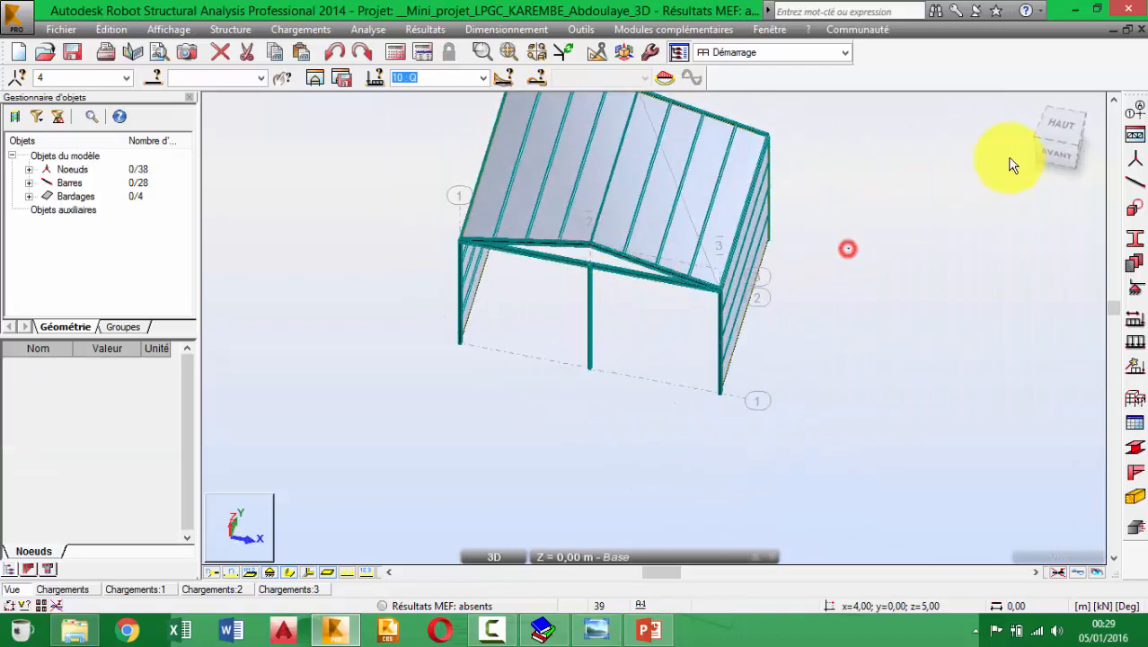
pyautogui.click(1029, 106)
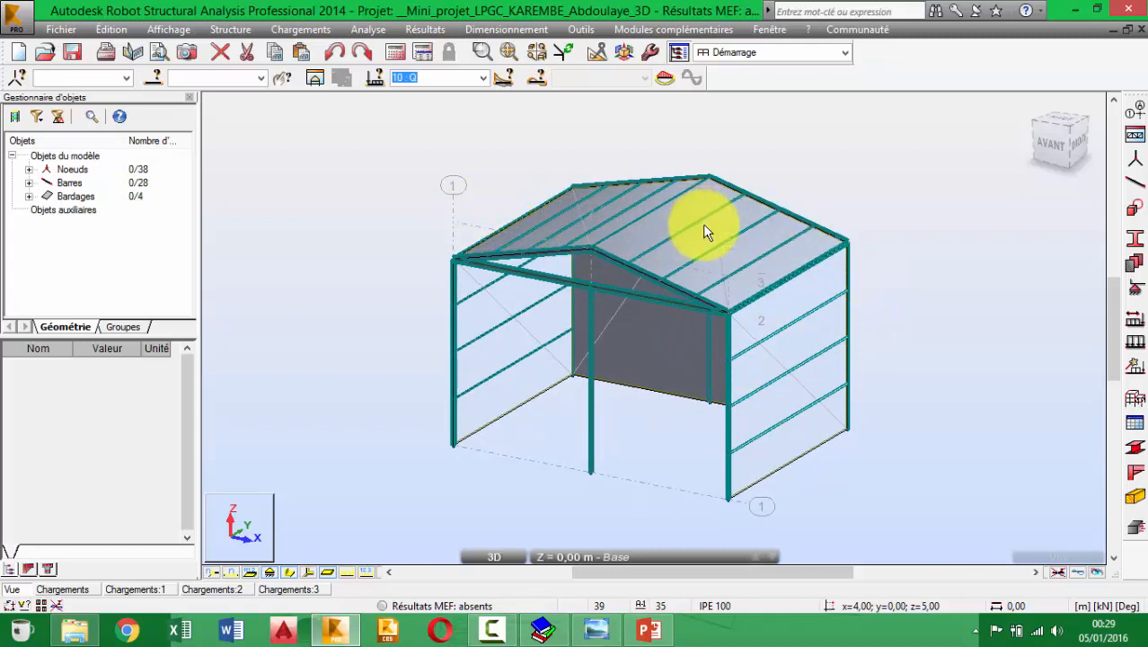
# Step: Go to the desktop, refresh it, and switch to the Facebook profile page open in Google Chrome
pyautogui.press('super+d')
pyautogui.rightClick(808, 127)
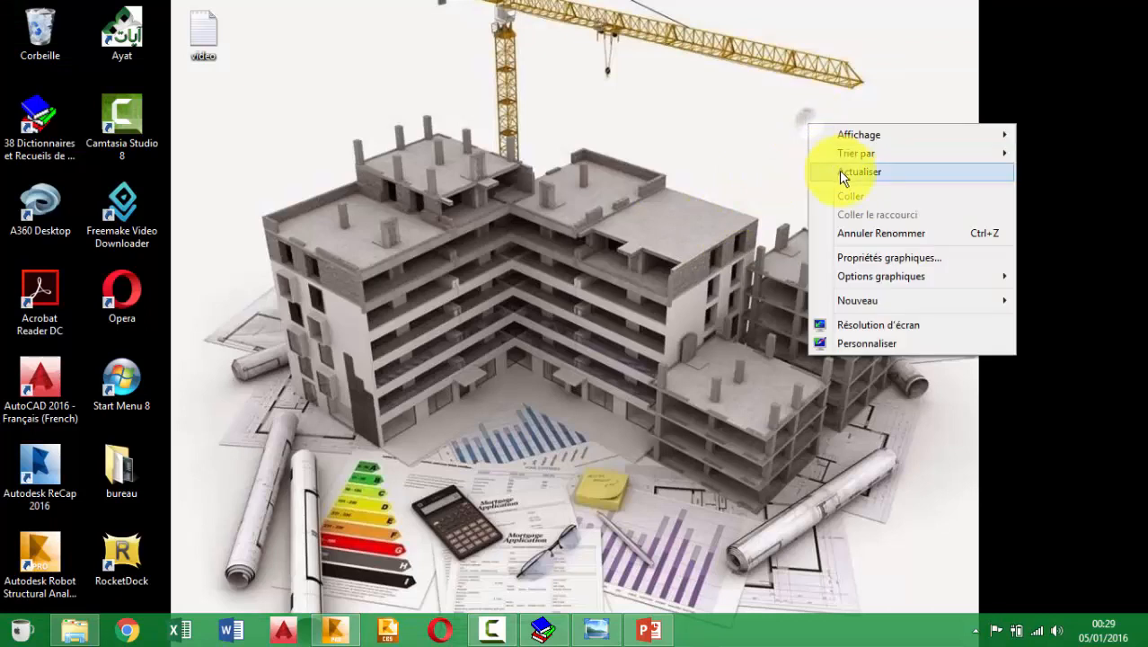
pyautogui.click(848, 175)
pyautogui.moveTo(836, 376); pyautogui.dragTo(557, 218)
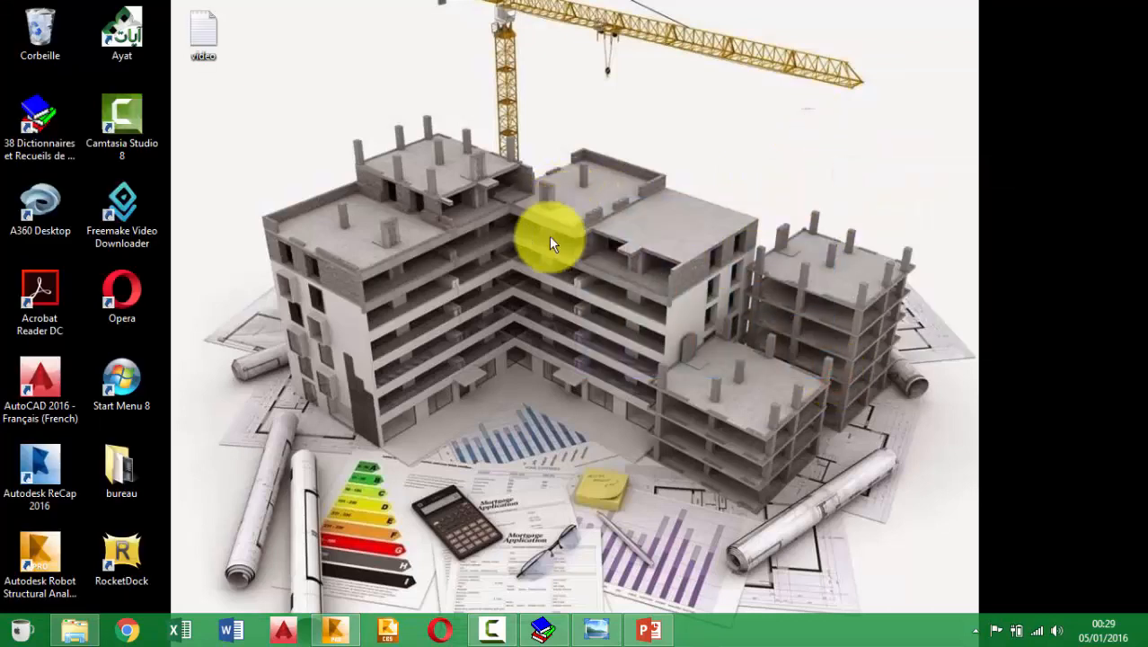
pyautogui.moveTo(683, 2)
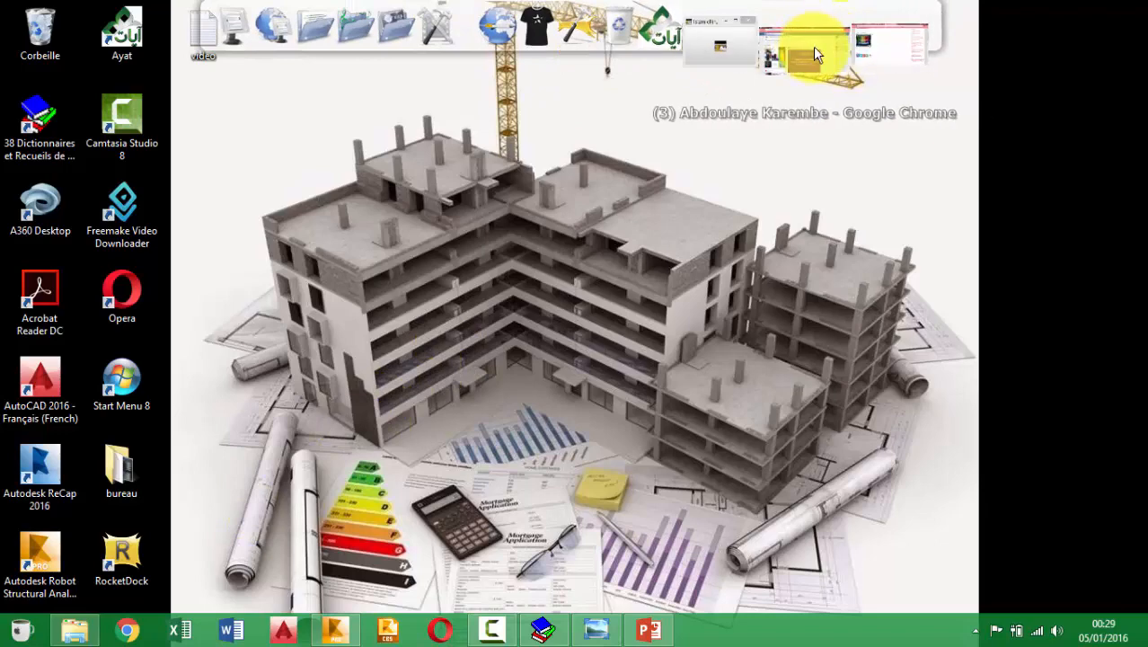
pyautogui.click(809, 63)
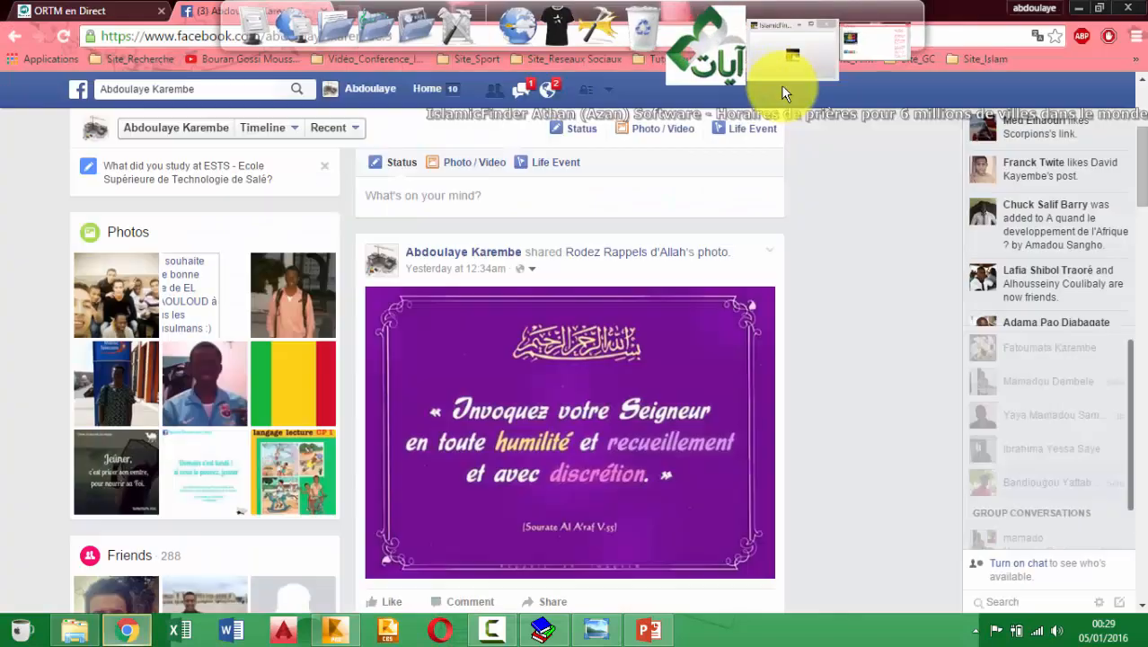